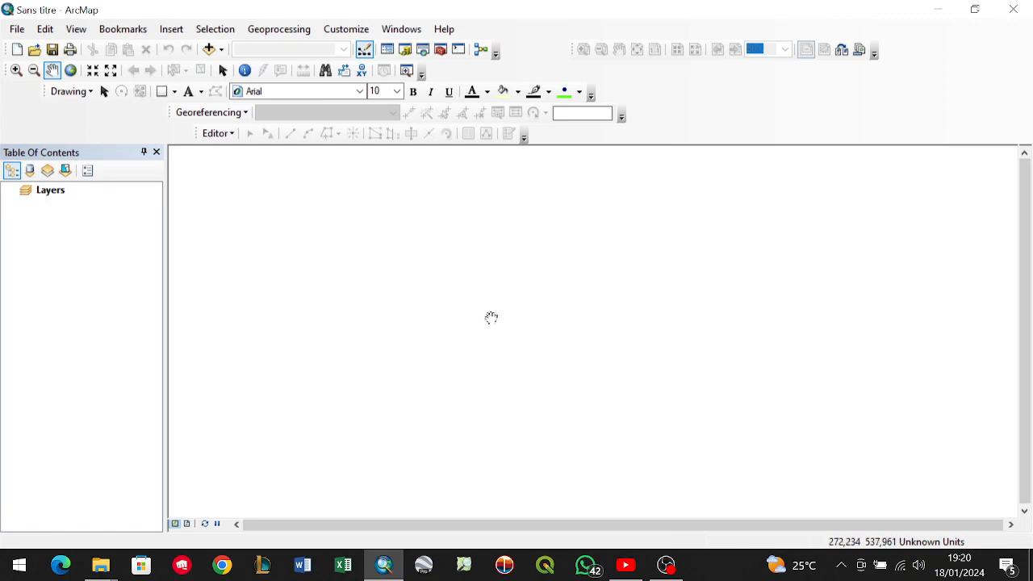
# Start adding data and browse to the Dossier SIG etudiant folder inside TP SIG MASTER 2024 on the Desktop.
pyautogui.click(208, 50)
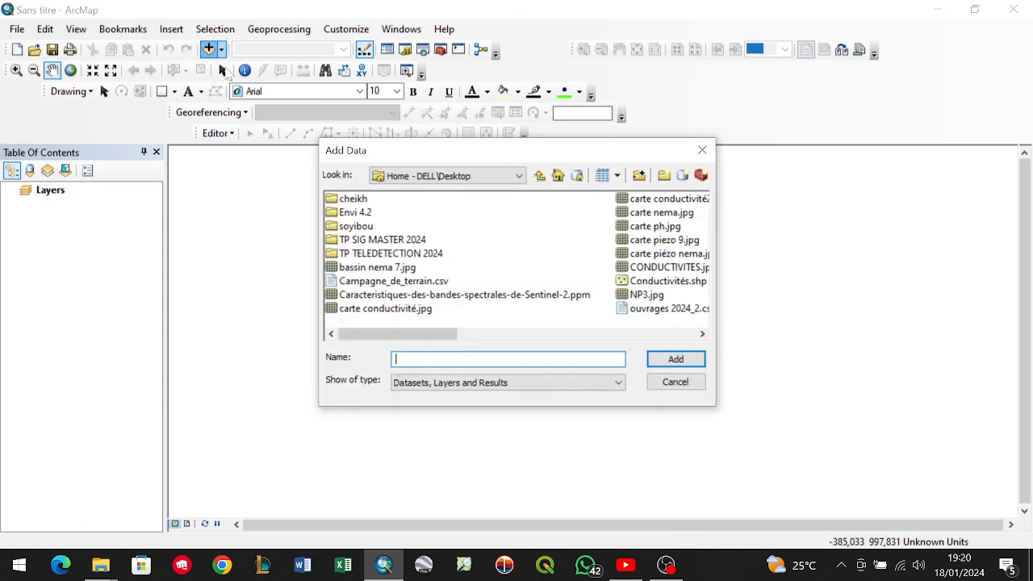
pyautogui.click(538, 175)
pyautogui.click(519, 178)
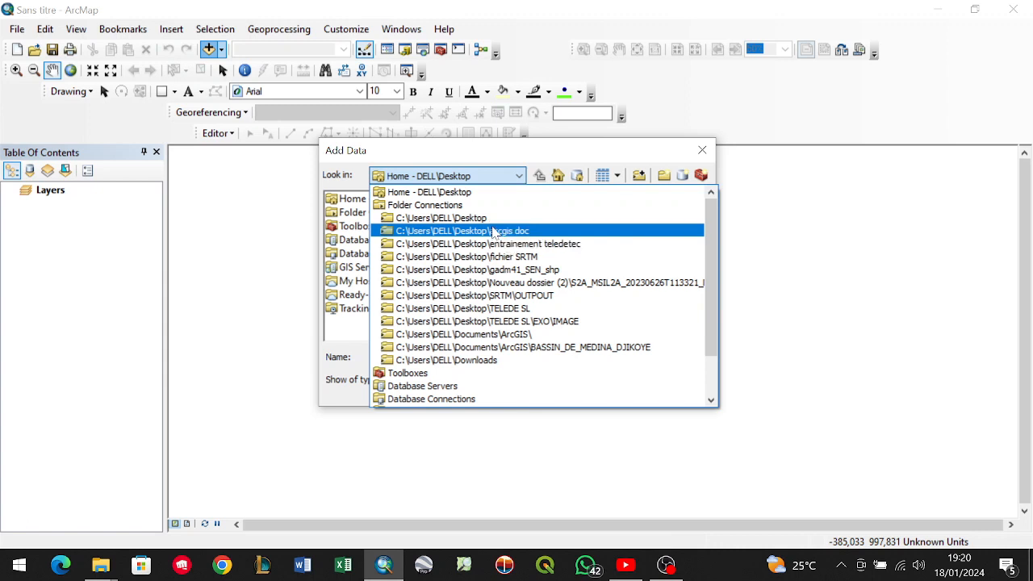
pyautogui.click(495, 218)
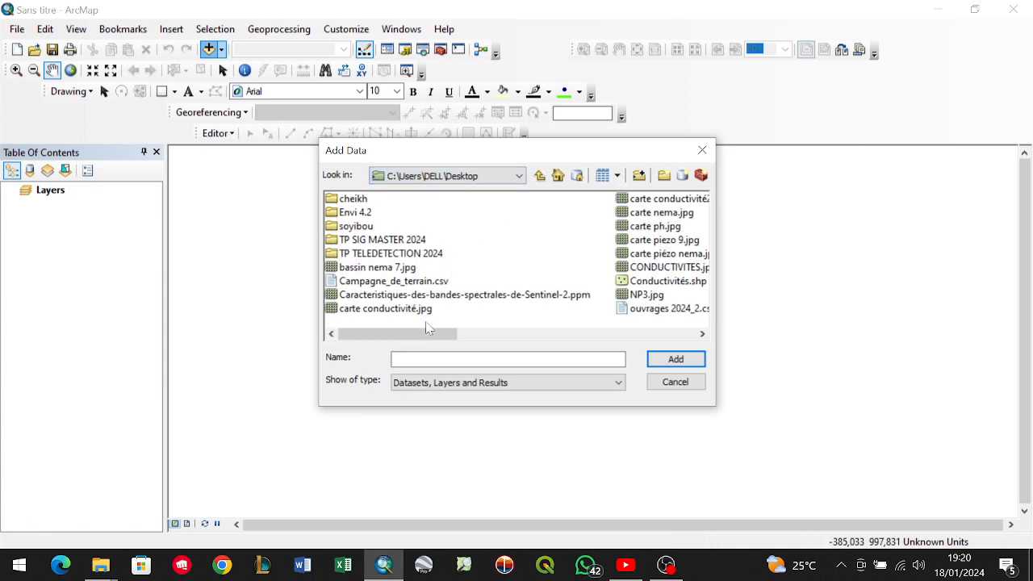
pyautogui.moveTo(417, 337); pyautogui.dragTo(403, 284)
pyautogui.doubleClick(392, 240)
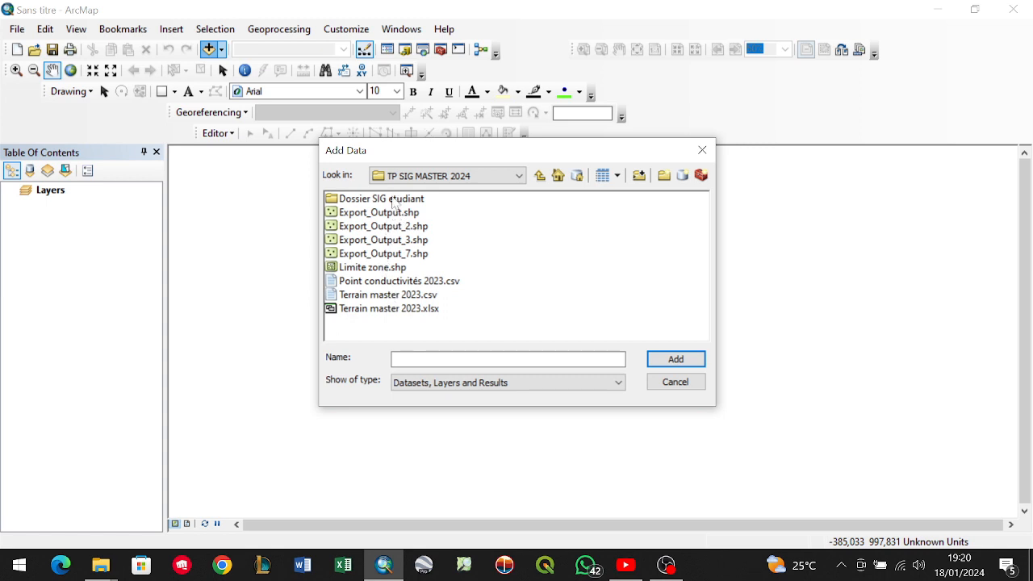
pyautogui.click(393, 200)
pyautogui.doubleClick(391, 204)
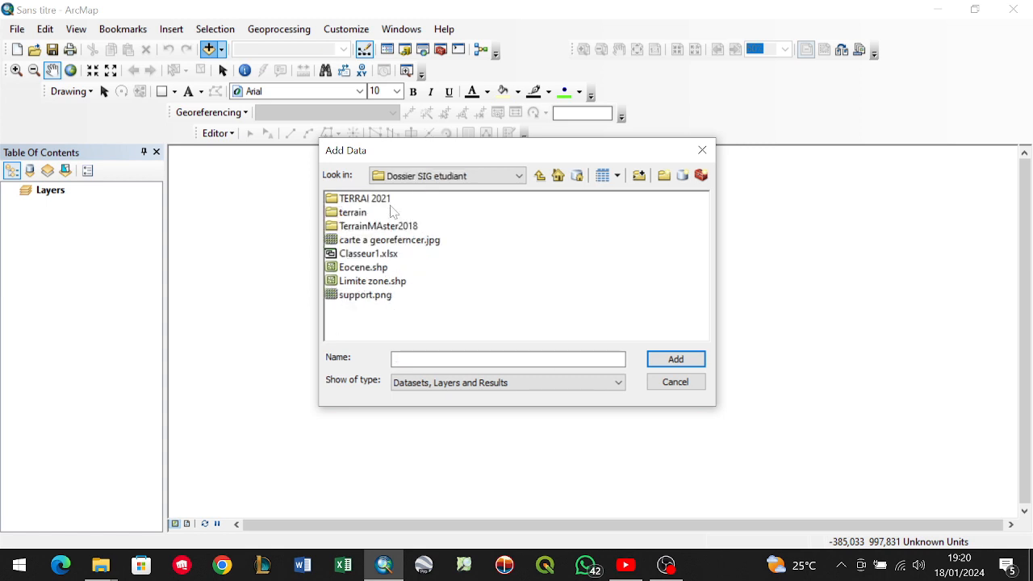
# Add the support.png raster from the Dossier SIG etudiant folder to the map.
pyautogui.click(368, 297)
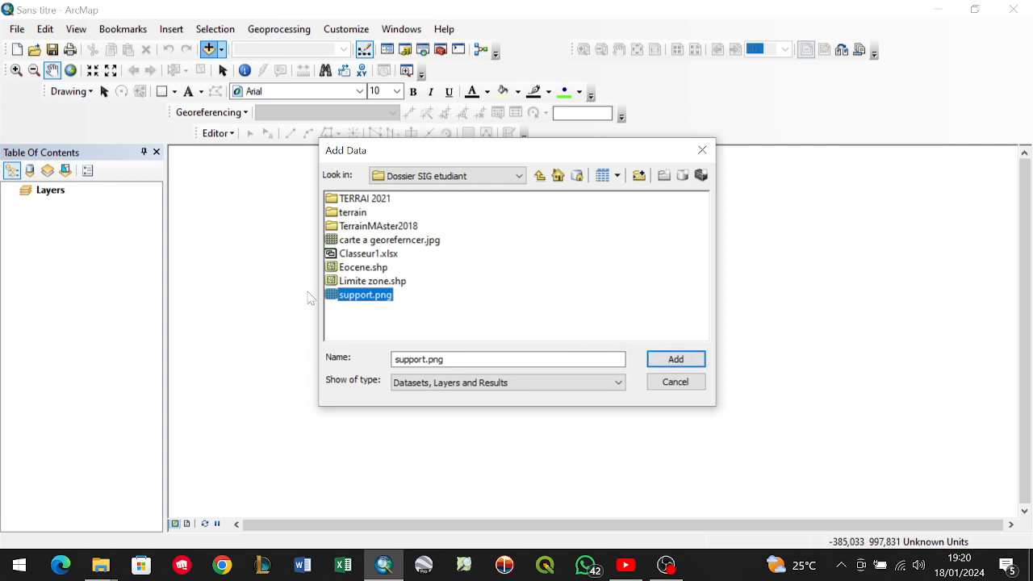
pyautogui.click(357, 293)
pyautogui.click(420, 310)
pyautogui.click(367, 297)
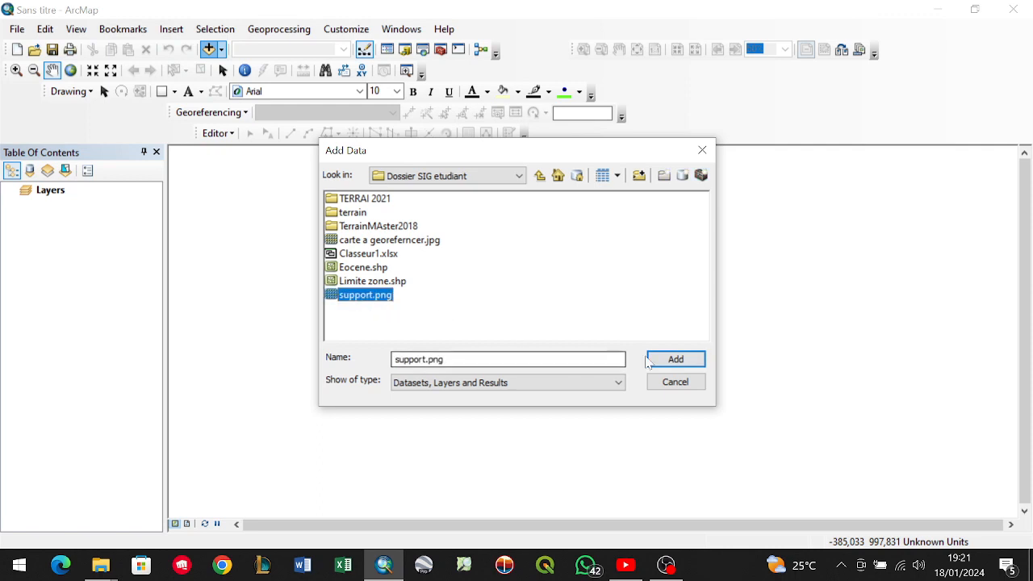
pyautogui.click(670, 358)
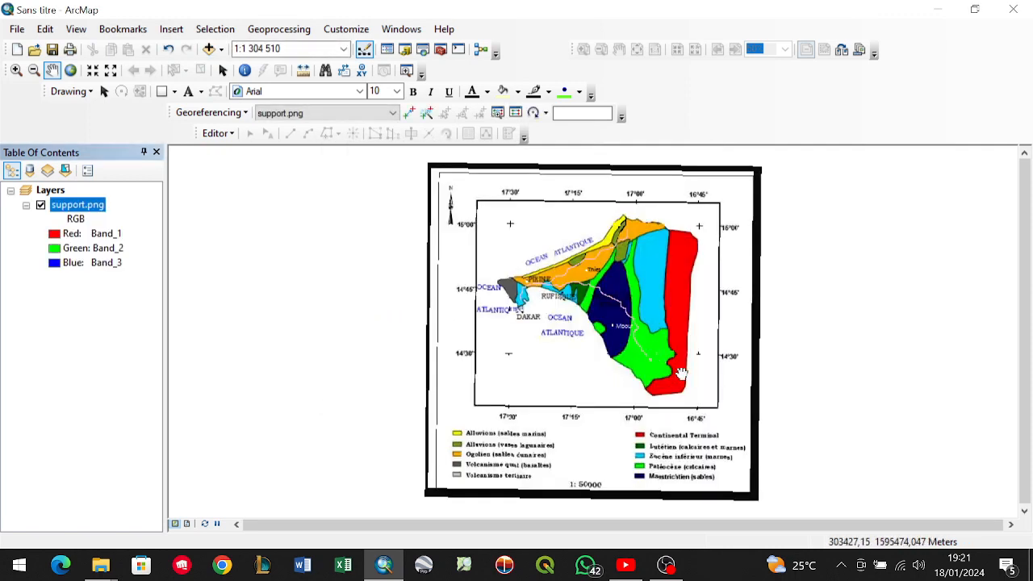
# Open the Catalog and start a new shapefile in the TP SIG MASTER 2024 folder.
pyautogui.moveTo(682, 374); pyautogui.dragTo(639, 373)
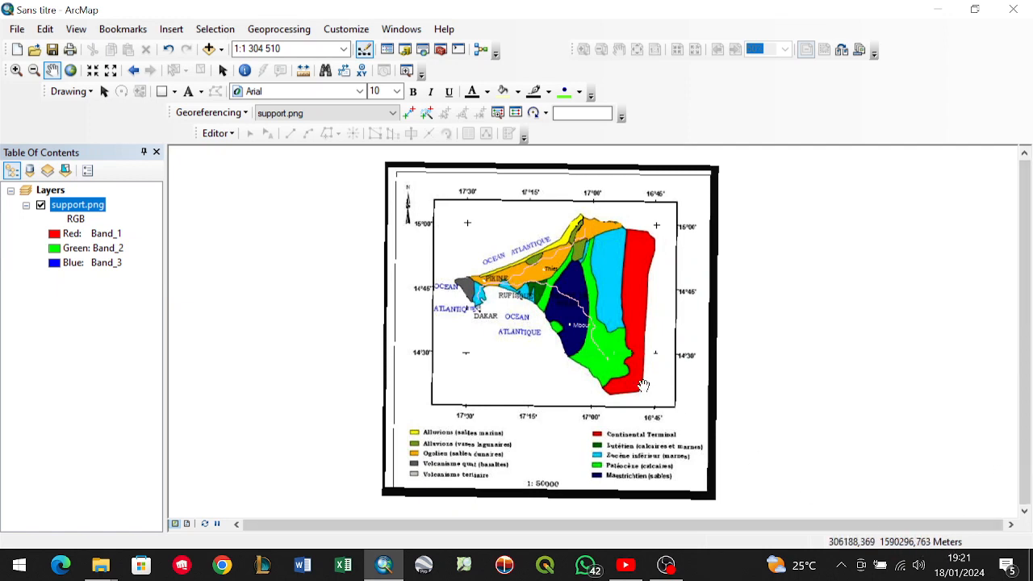
pyautogui.moveTo(643, 384); pyautogui.dragTo(624, 376)
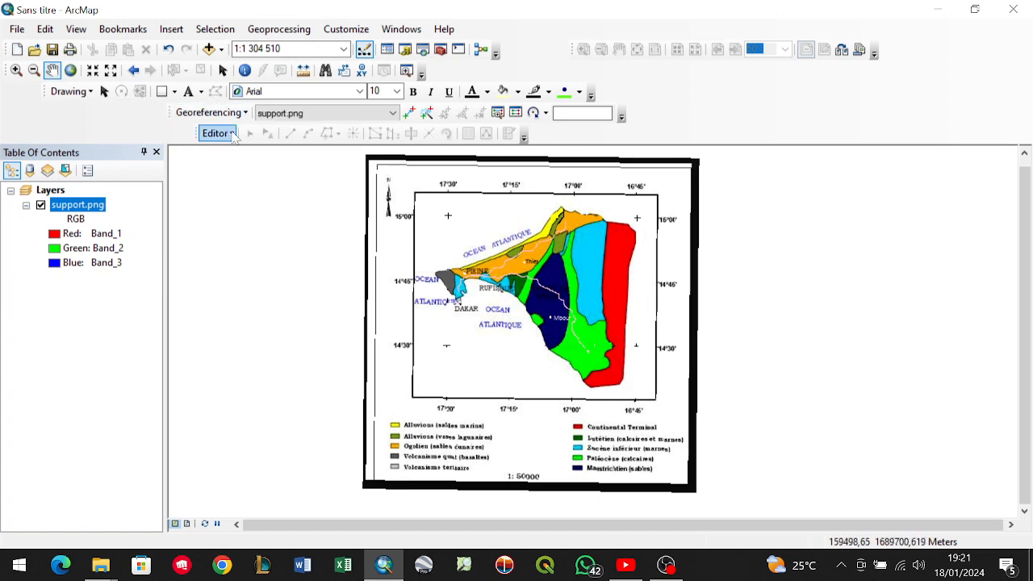
pyautogui.click(405, 50)
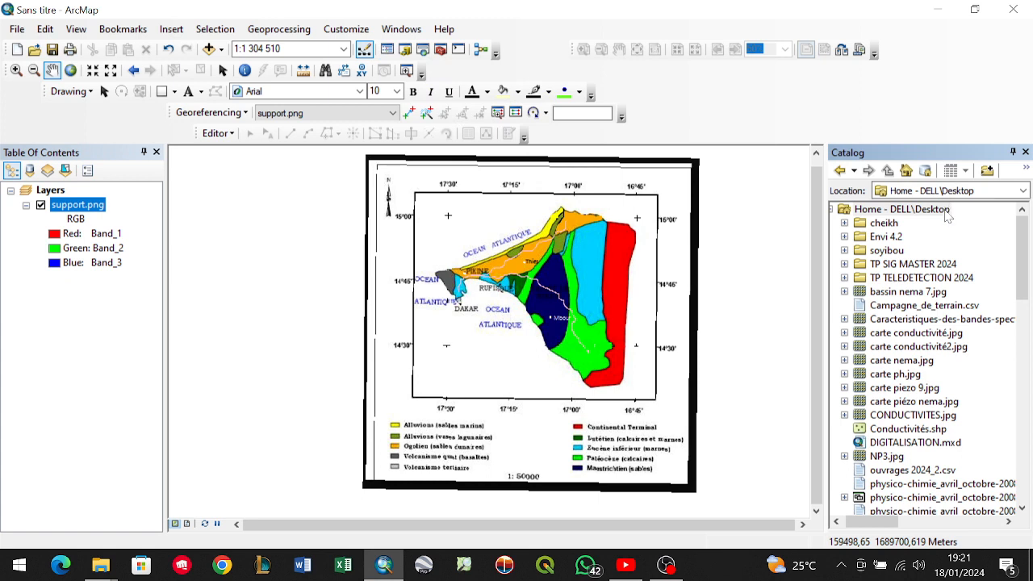
pyautogui.click(875, 268)
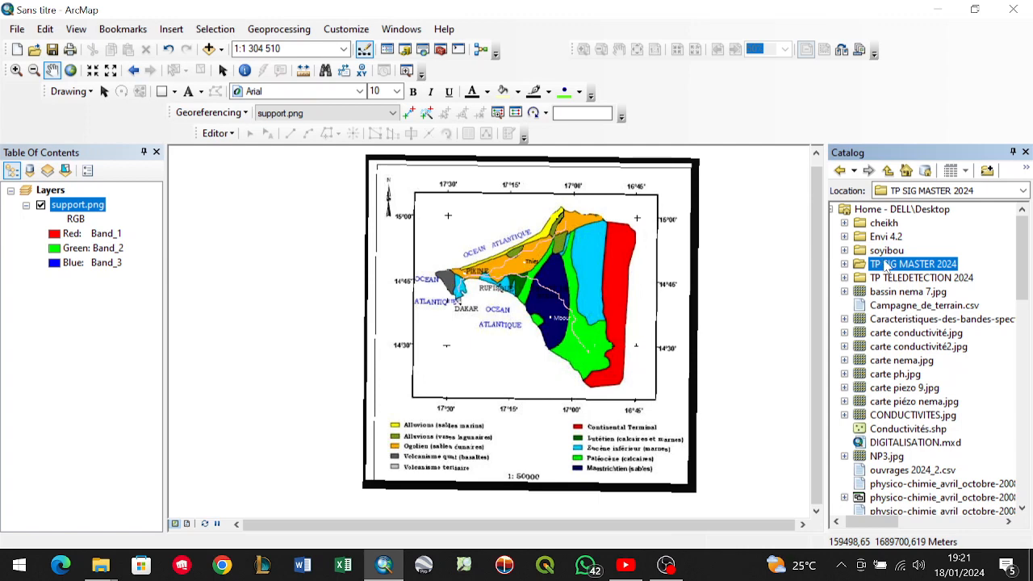
pyautogui.rightClick(886, 267)
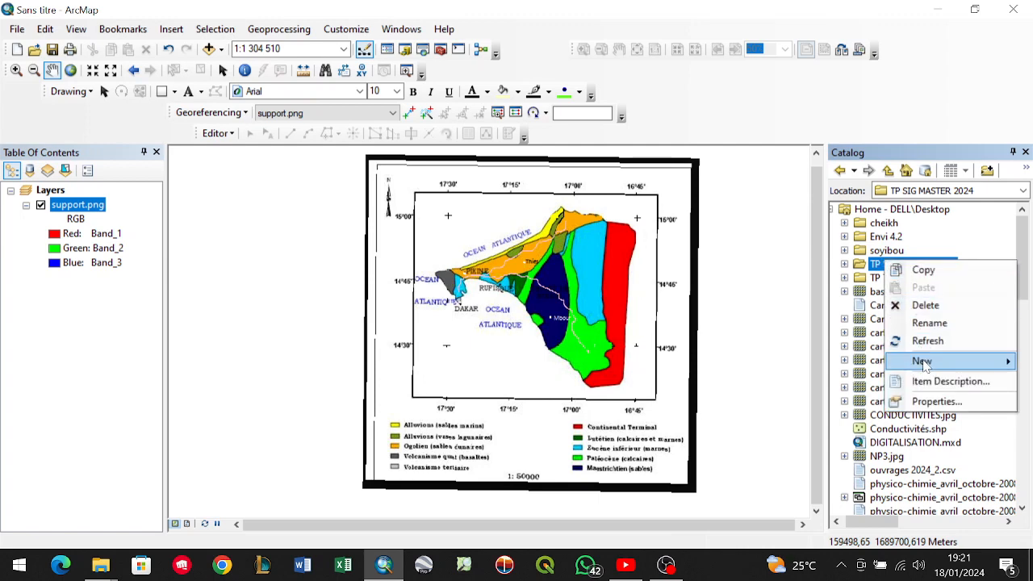
pyautogui.moveTo(925, 364)
pyautogui.click(766, 407)
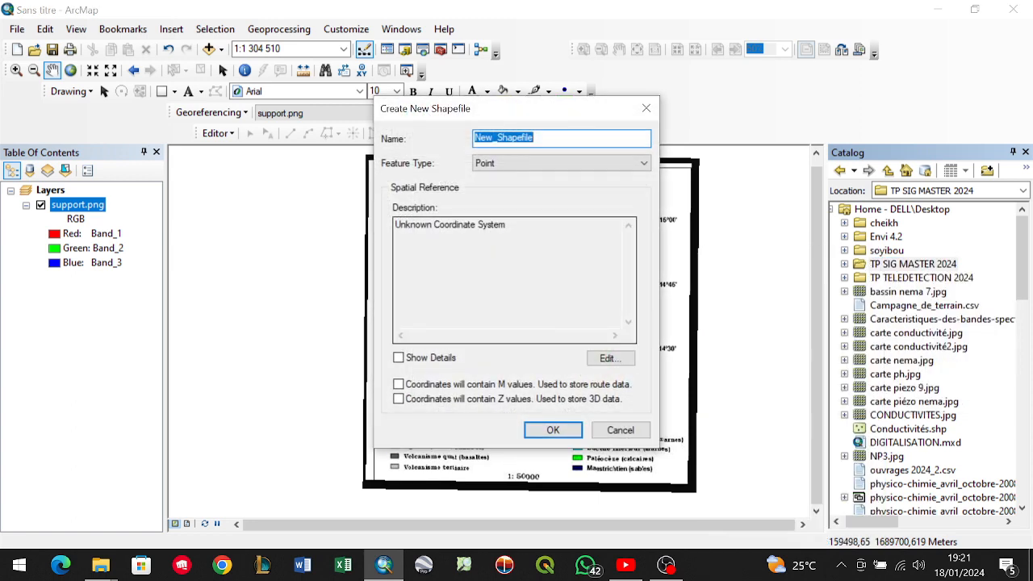
# Name the new shapefile Limite zone and set its feature type to Polygon.
pyautogui.write('Limite zone')
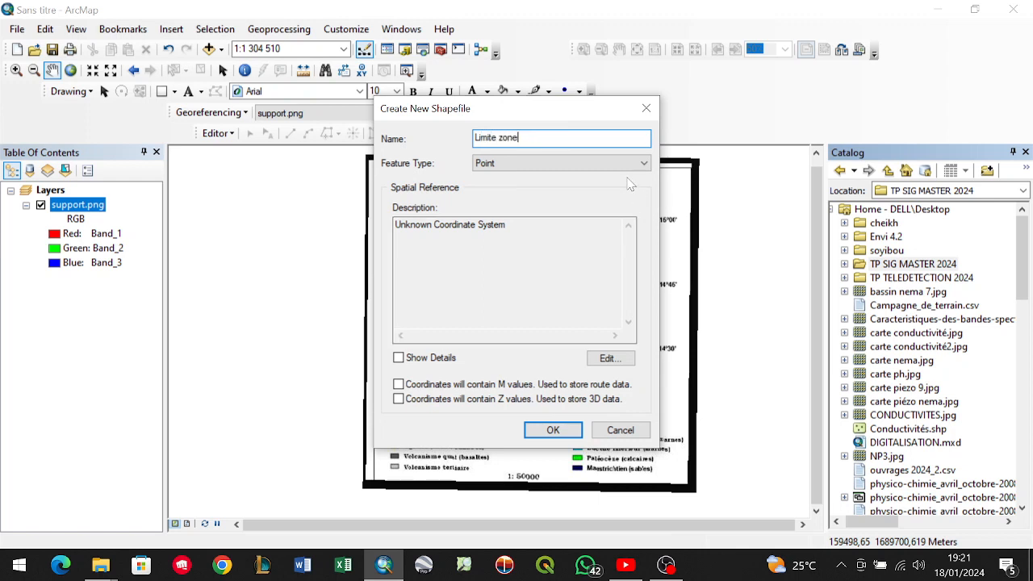
pyautogui.click(553, 163)
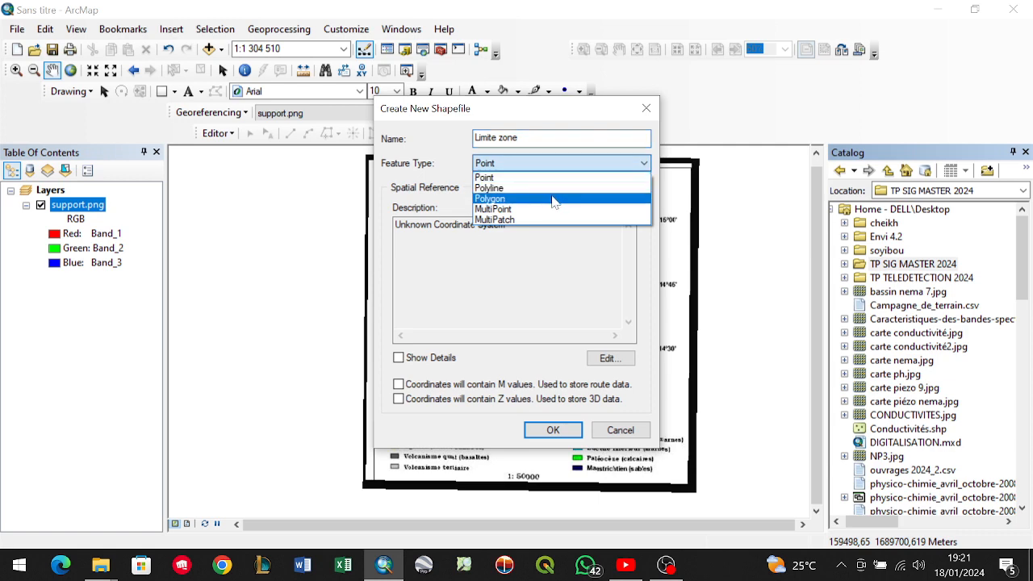
pyautogui.click(553, 199)
# Assign the WGS 1984 UTM Zone 28N coordinate system to the shapefile and try to create it.
pyautogui.click(609, 358)
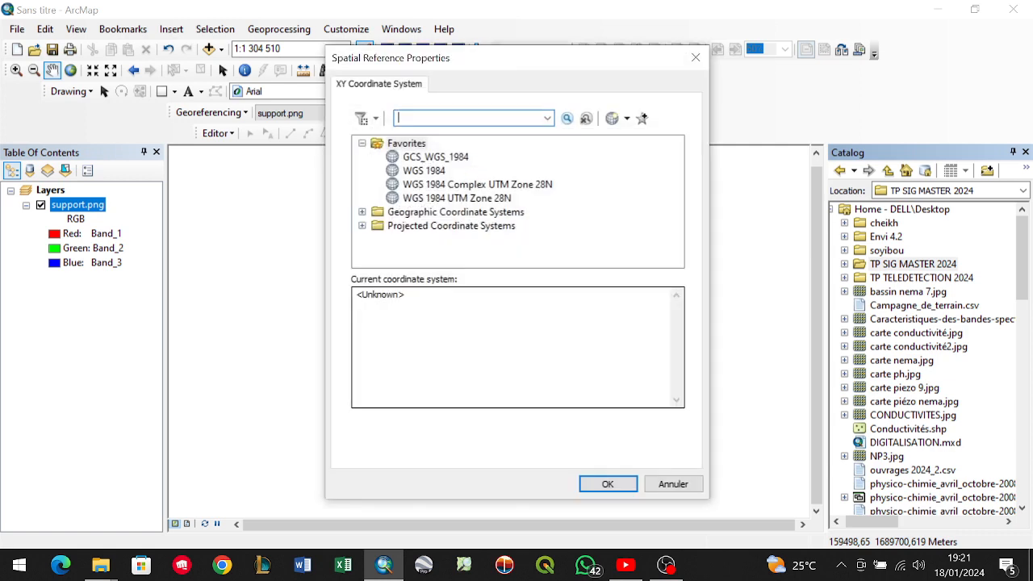
pyautogui.click(480, 199)
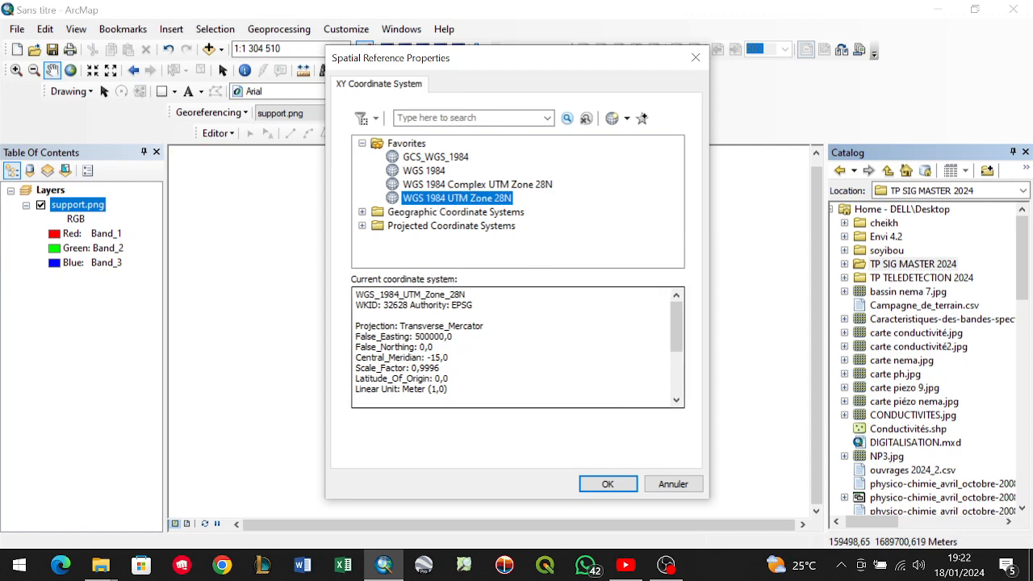
pyautogui.click(605, 485)
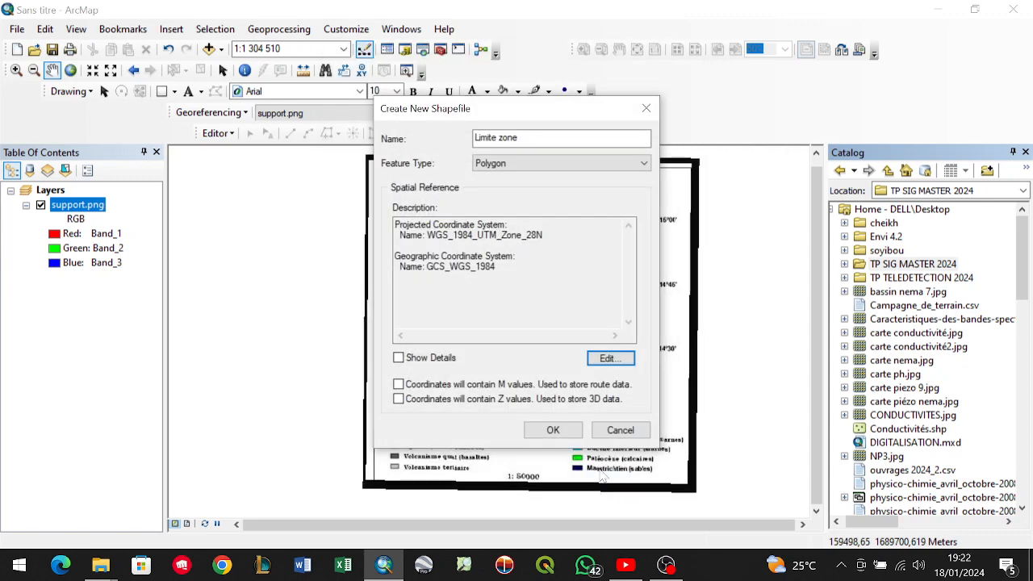
pyautogui.click(552, 430)
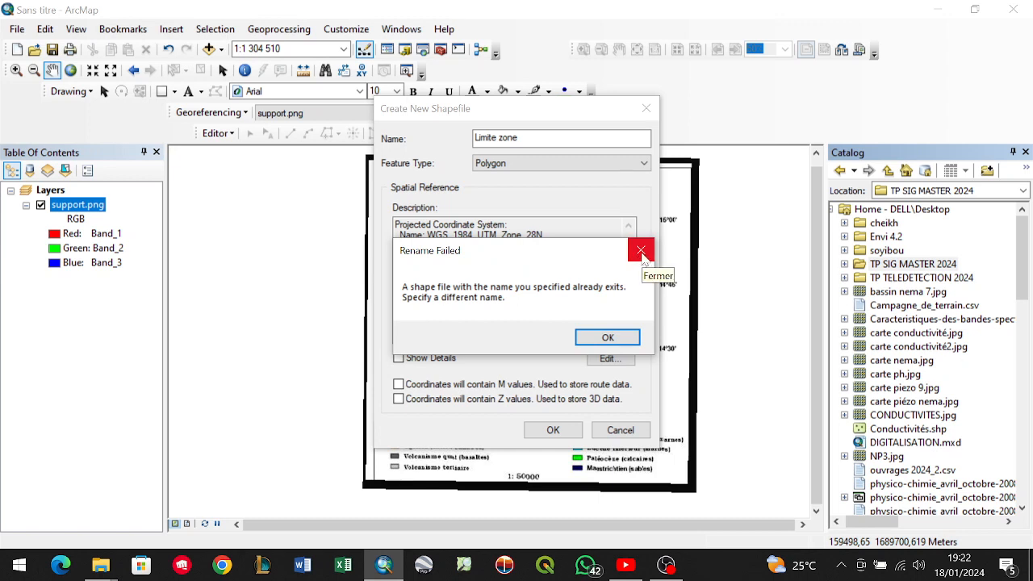
# Rename the shapefile as Limite zone 2, create it, and close the Catalog.
pyautogui.click(605, 337)
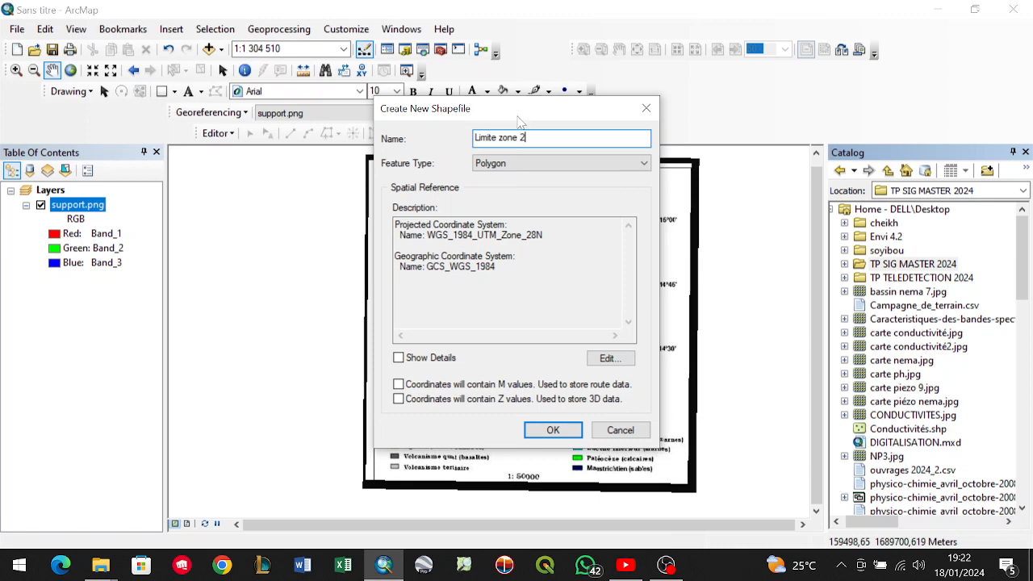
pyautogui.click(554, 430)
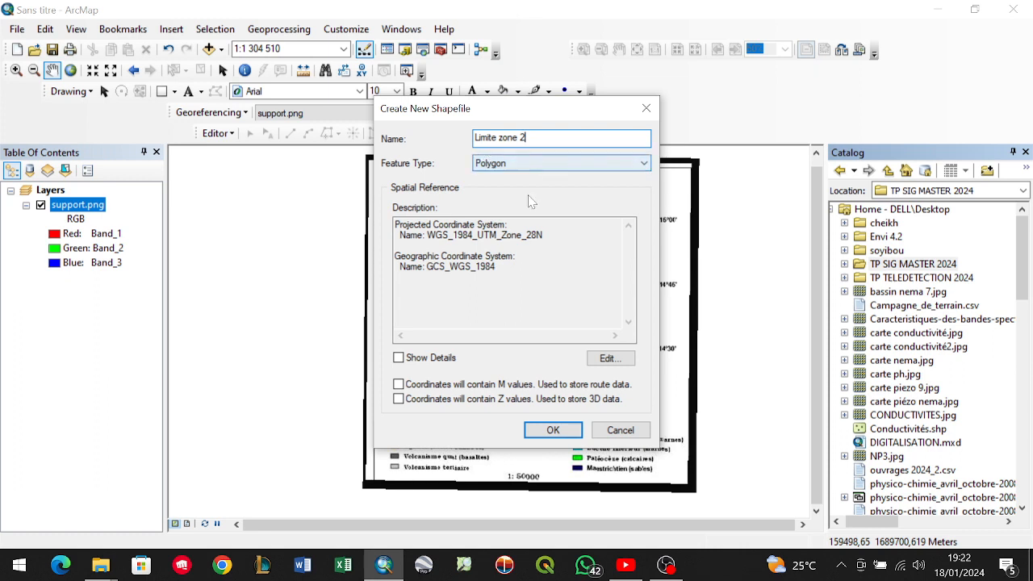
pyautogui.click(552, 432)
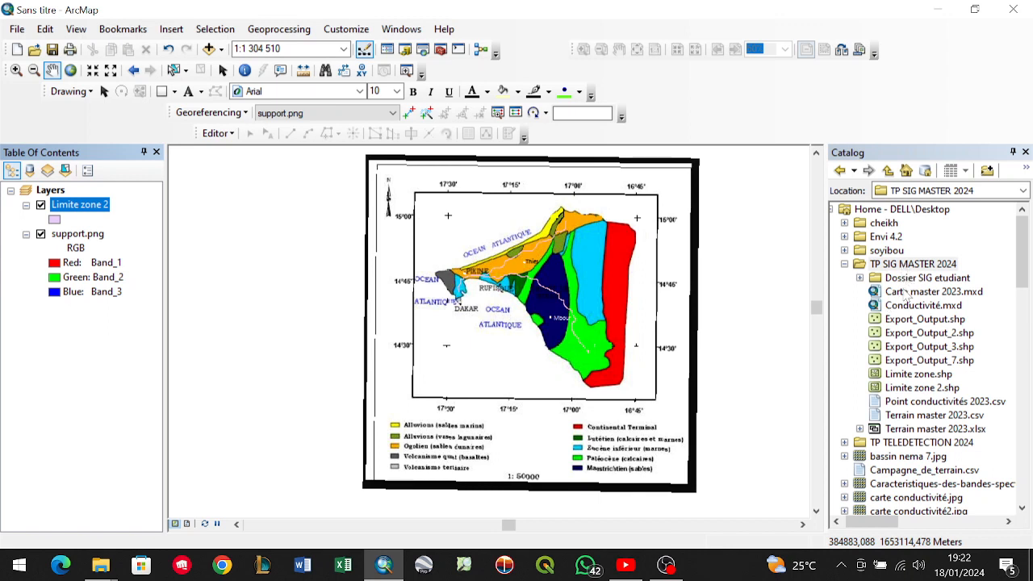
pyautogui.click(928, 389)
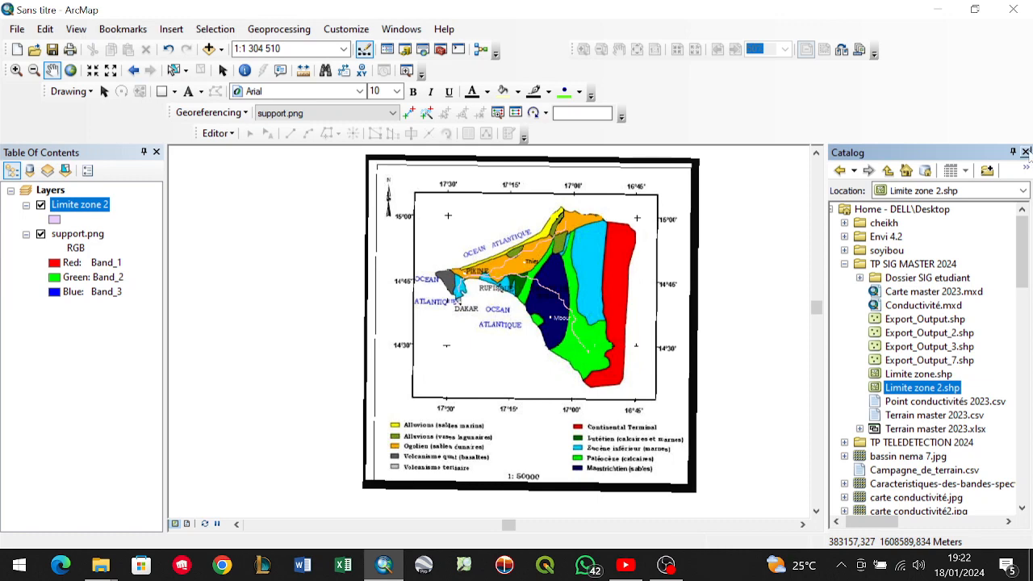
pyautogui.click(1024, 152)
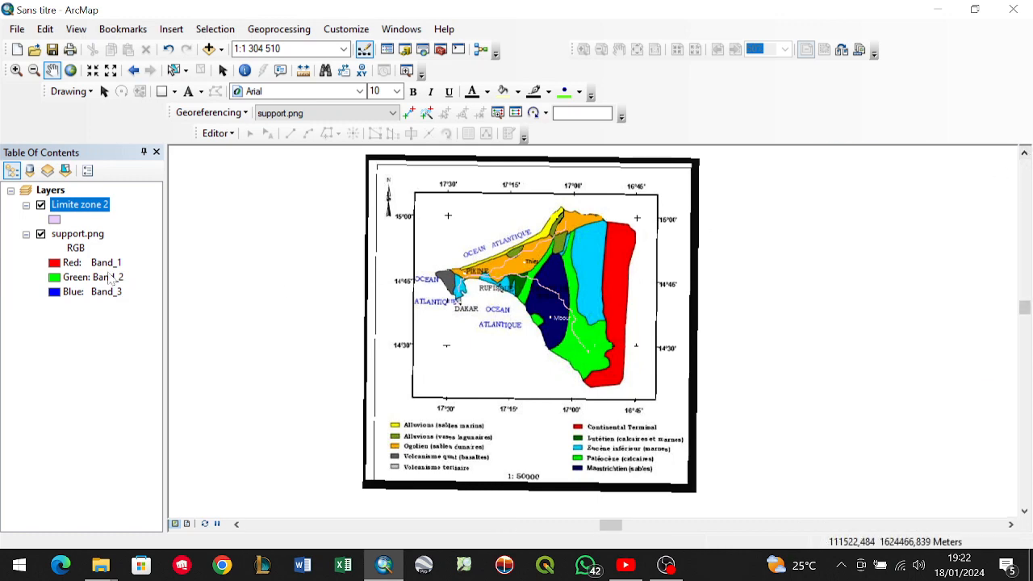
# Give the Limite zone 2 layer the Hollow symbol with an outline width of 1.
pyautogui.click(54, 220)
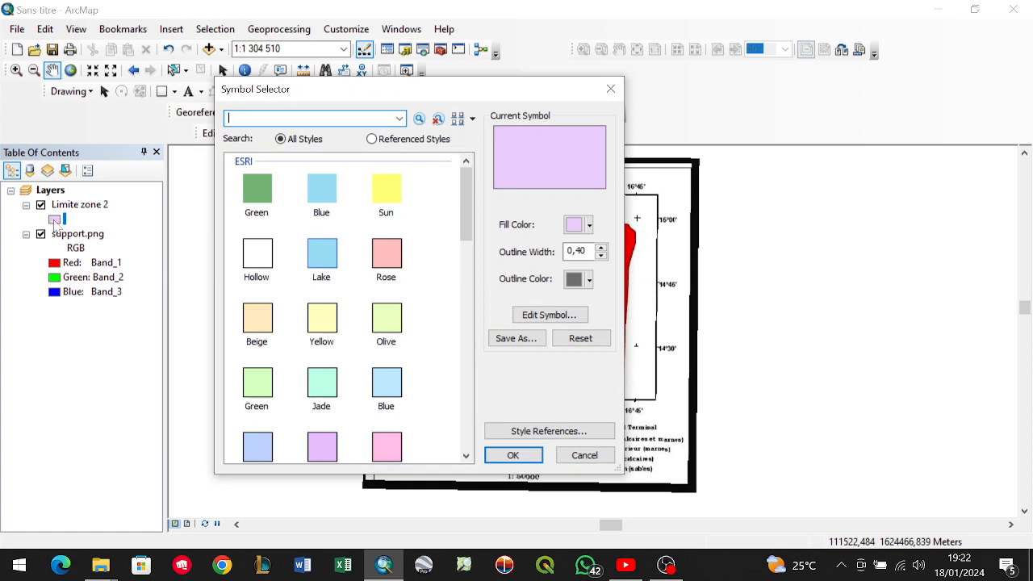
pyautogui.click(263, 250)
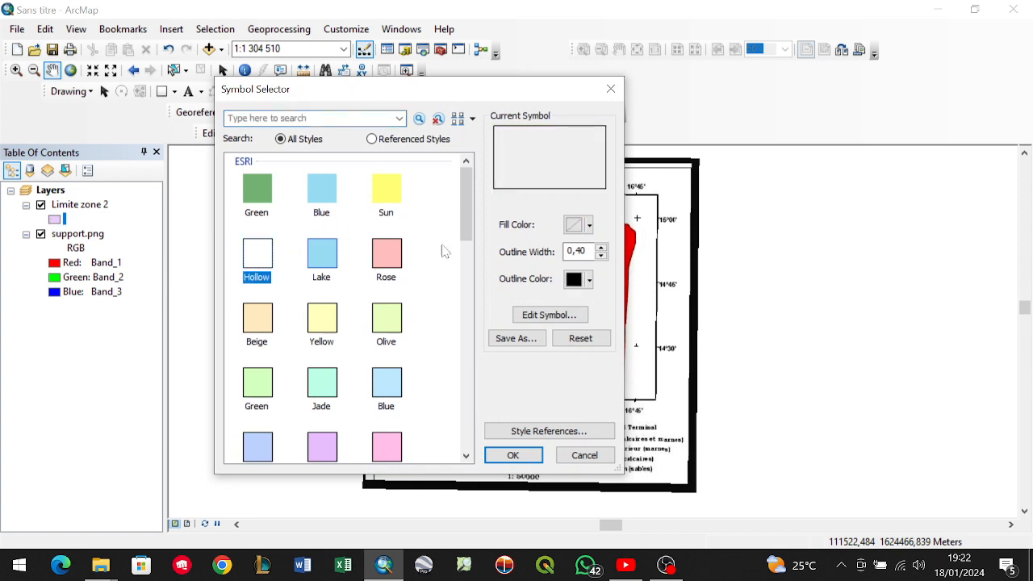
pyautogui.click(600, 248)
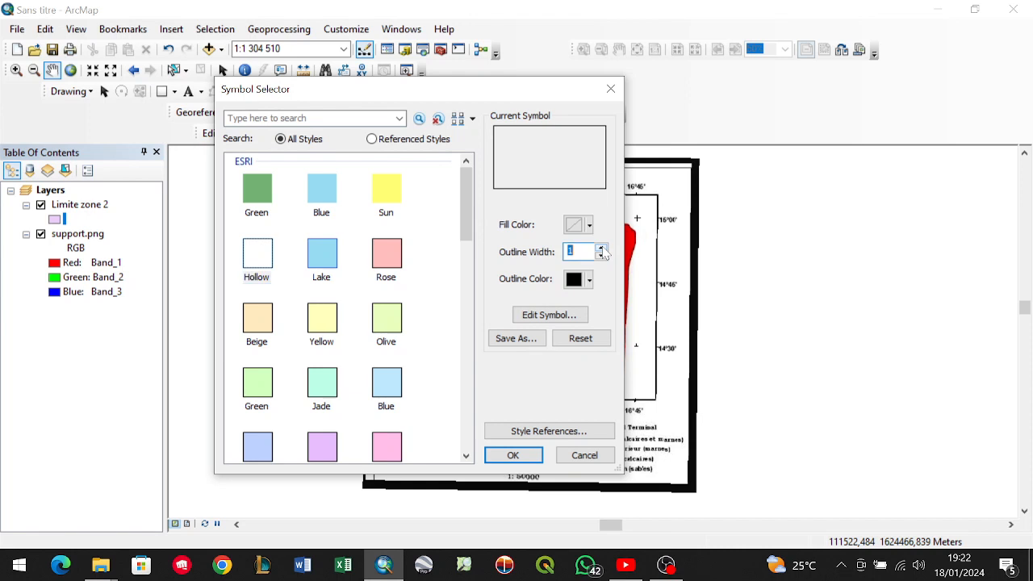
pyautogui.click(513, 456)
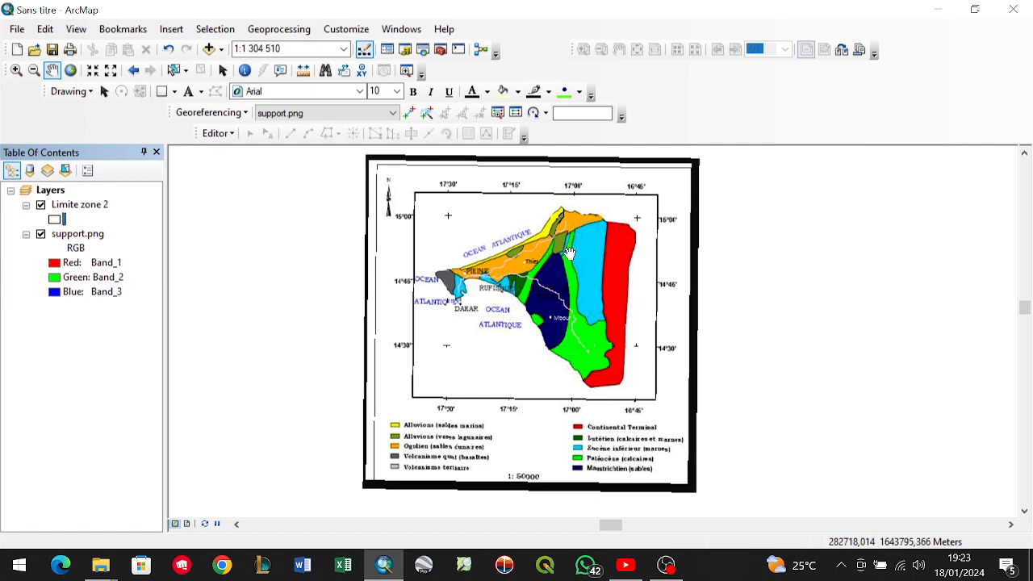
# Start an edit session and choose the Limite zone 2 feature template for creating a polygon.
pyautogui.moveTo(605, 295); pyautogui.dragTo(522, 301)
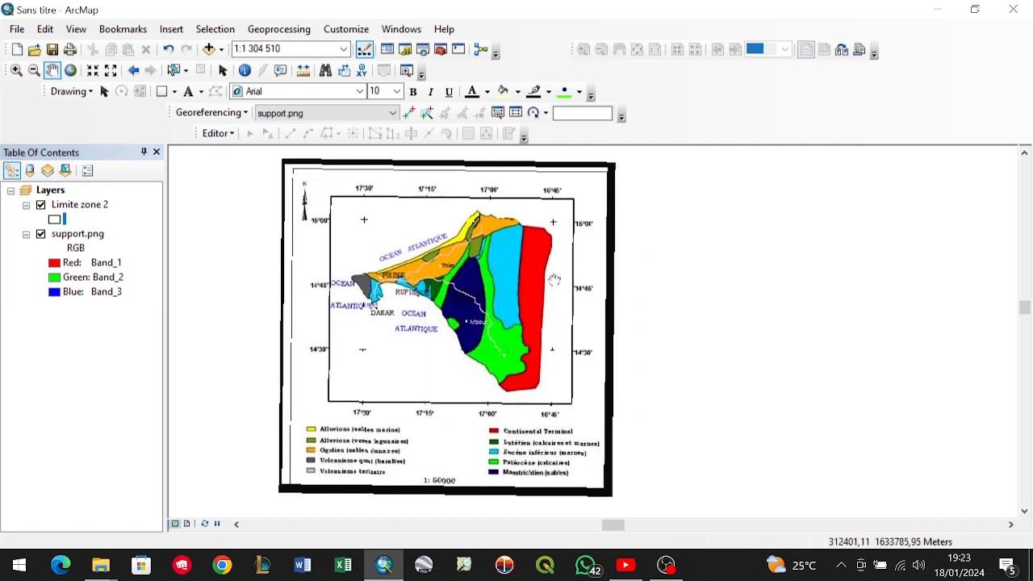
pyautogui.scroll(-1, 554, 280)
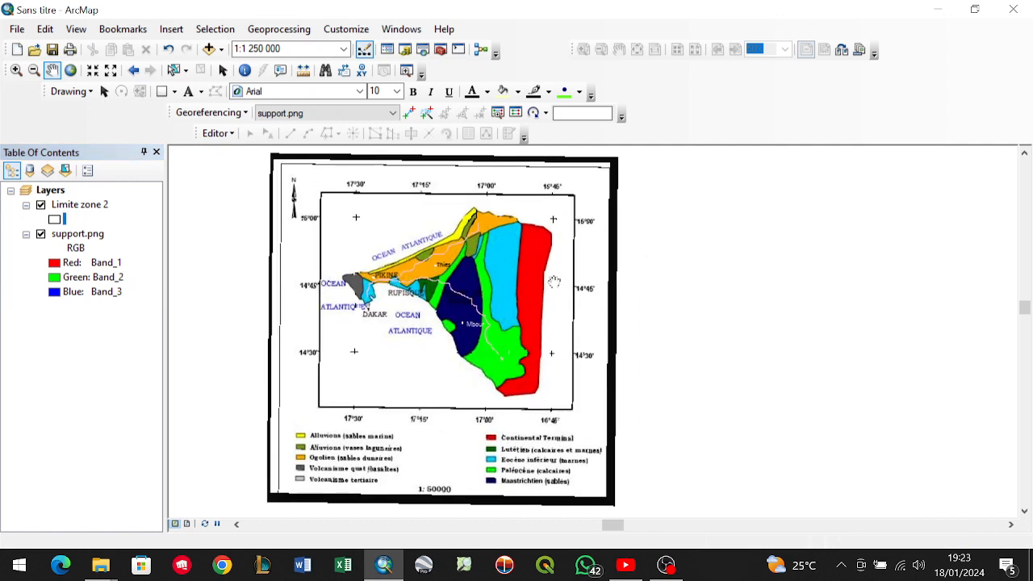
pyautogui.scroll(-1, 555, 282)
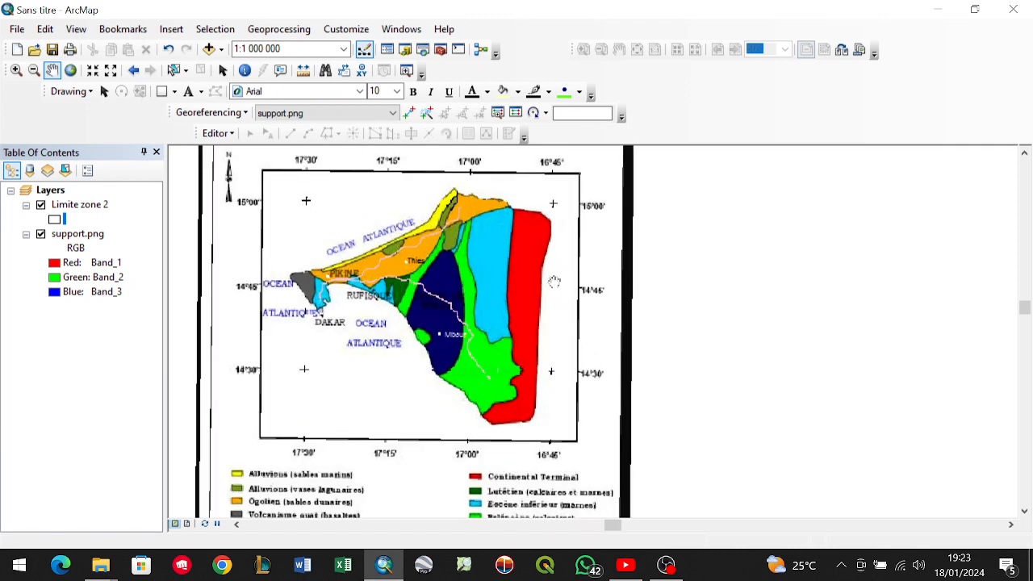
pyautogui.moveTo(513, 316); pyautogui.dragTo(540, 285)
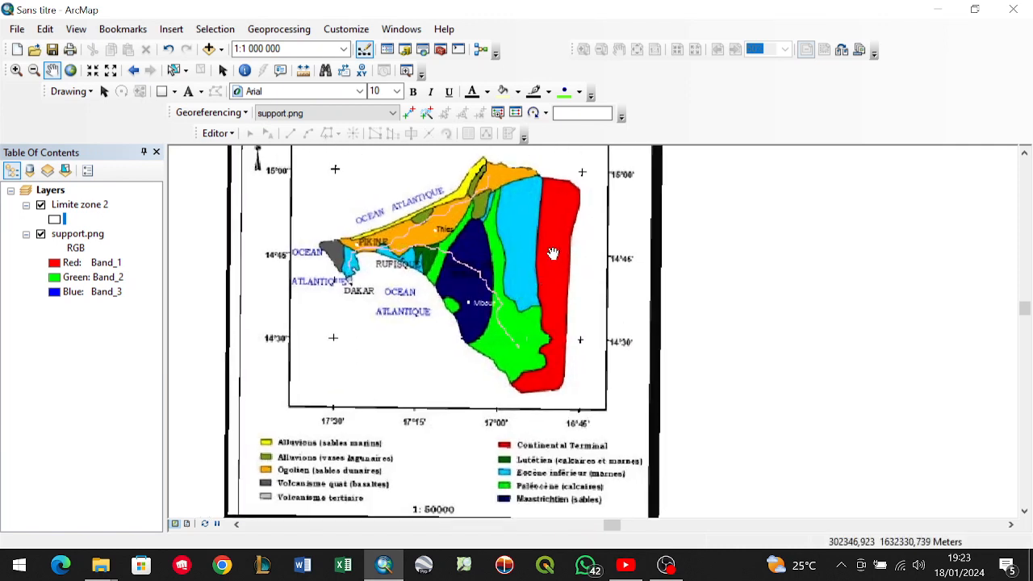
pyautogui.scroll(-1, 552, 254)
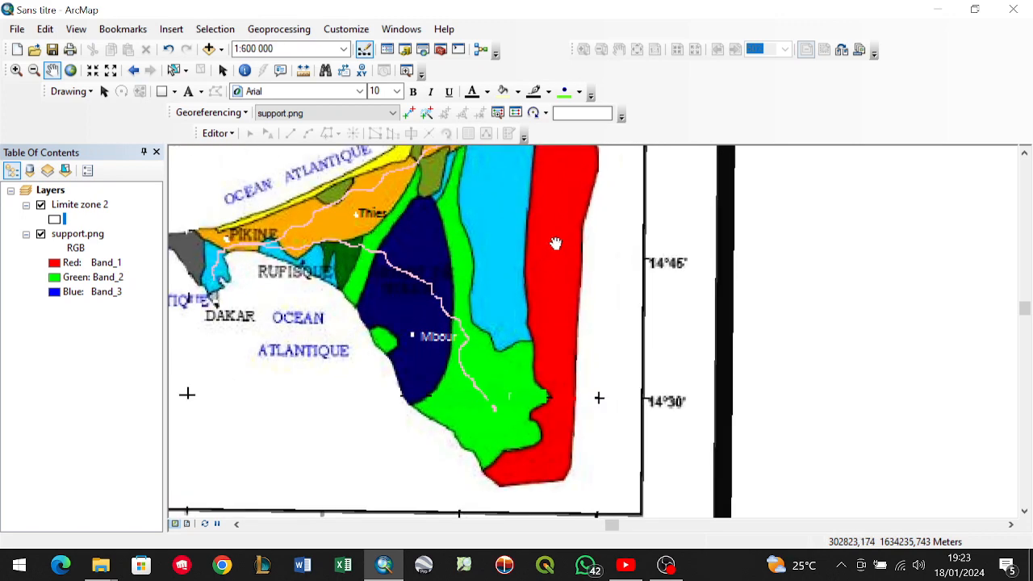
pyautogui.moveTo(556, 222); pyautogui.dragTo(594, 284)
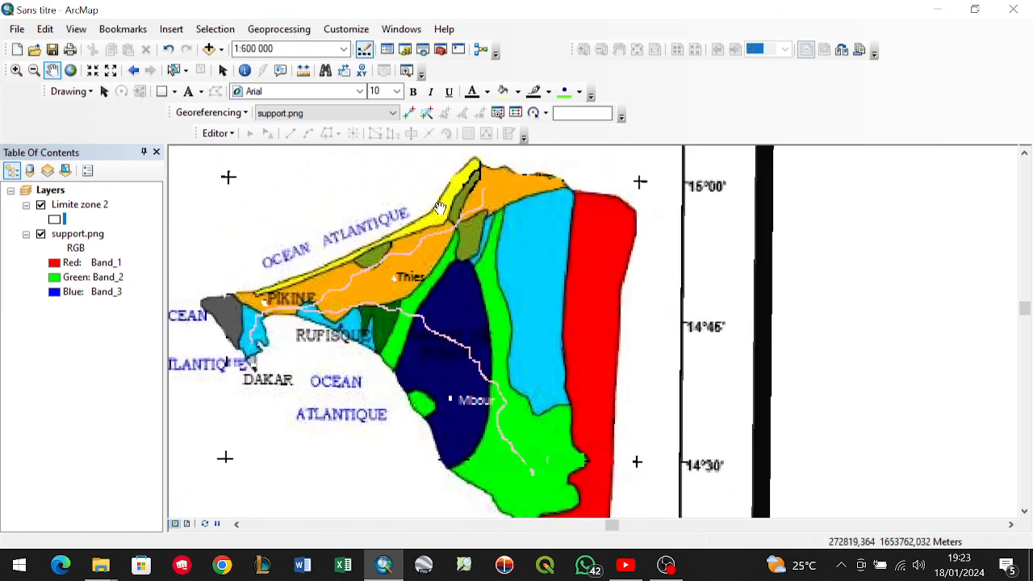
pyautogui.click(231, 134)
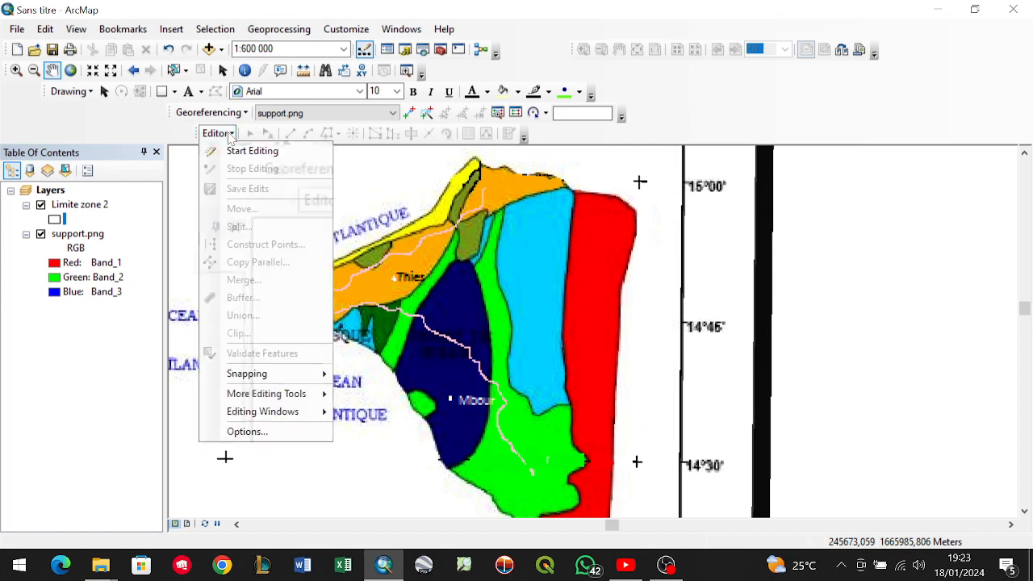
pyautogui.click(250, 151)
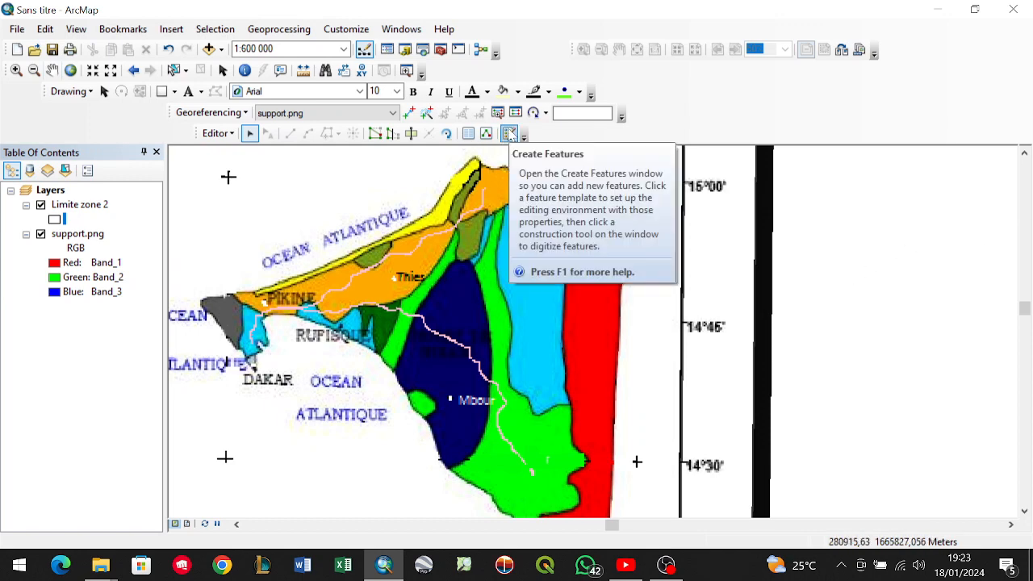
pyautogui.click(510, 134)
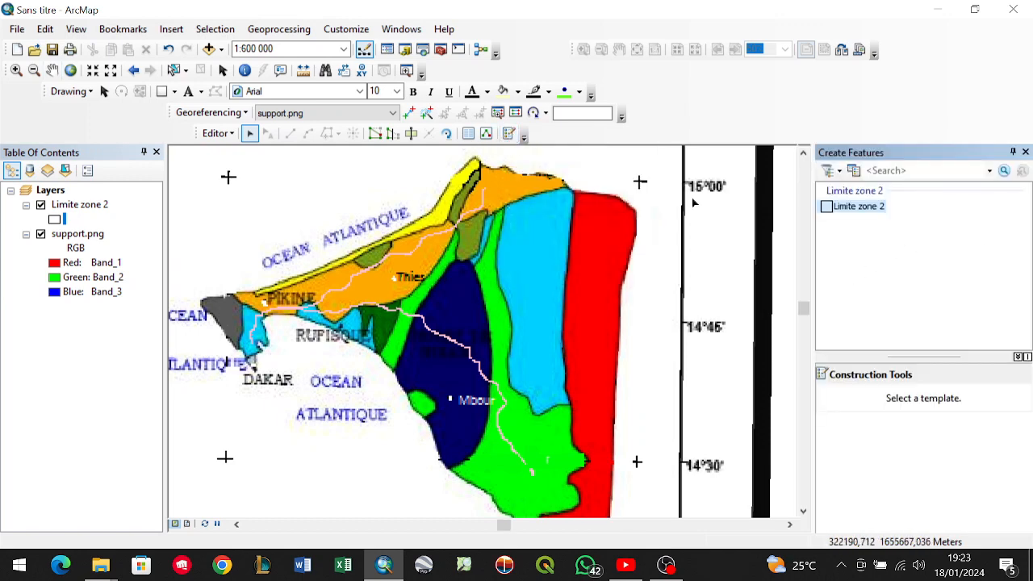
pyautogui.click(841, 208)
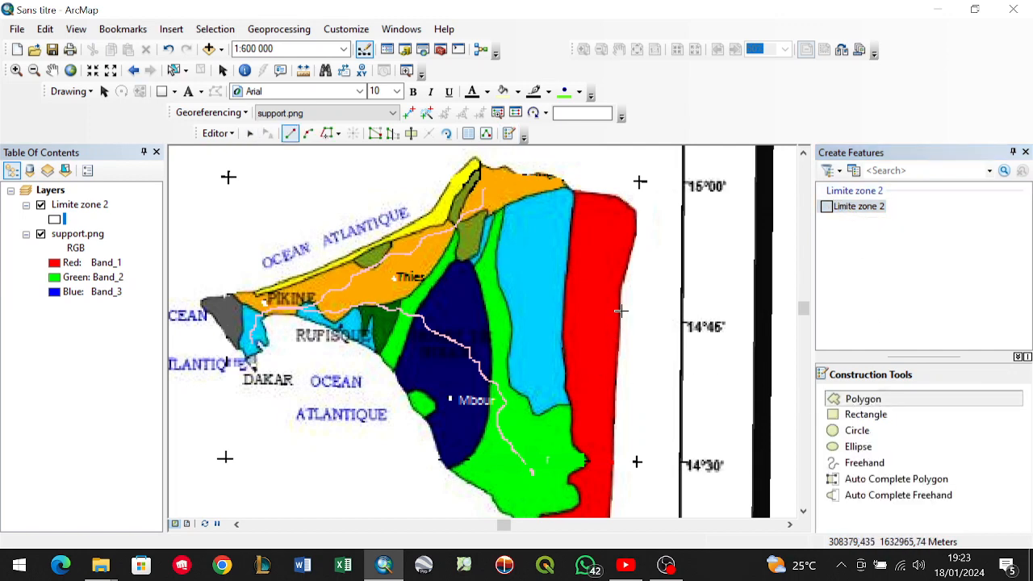
# Start the polygon at the northwest corner of the red Continental Terminal zone and trace its northern edge to the northeast corner.
pyautogui.scroll(4, 578, 234)
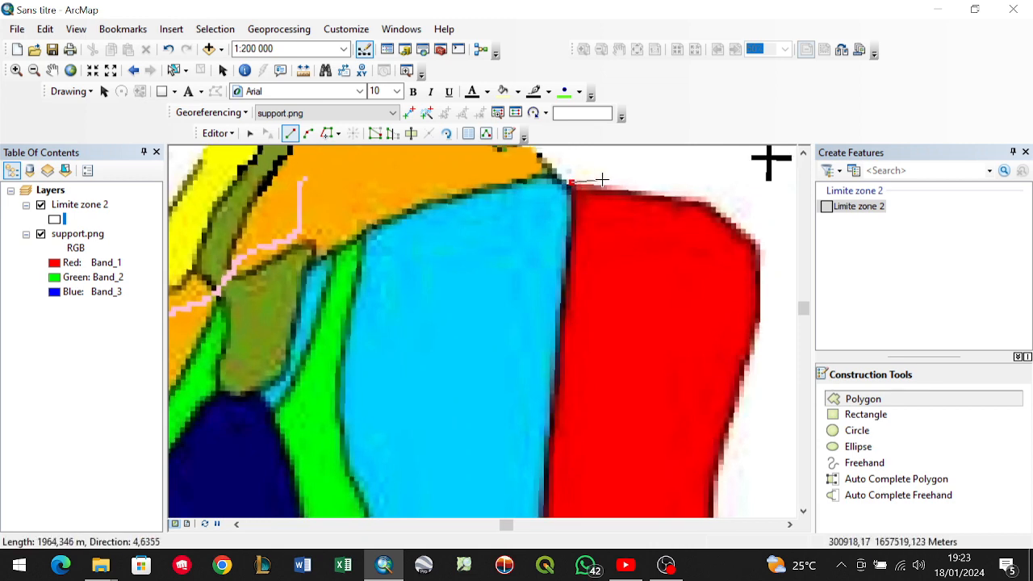
pyautogui.click(633, 188)
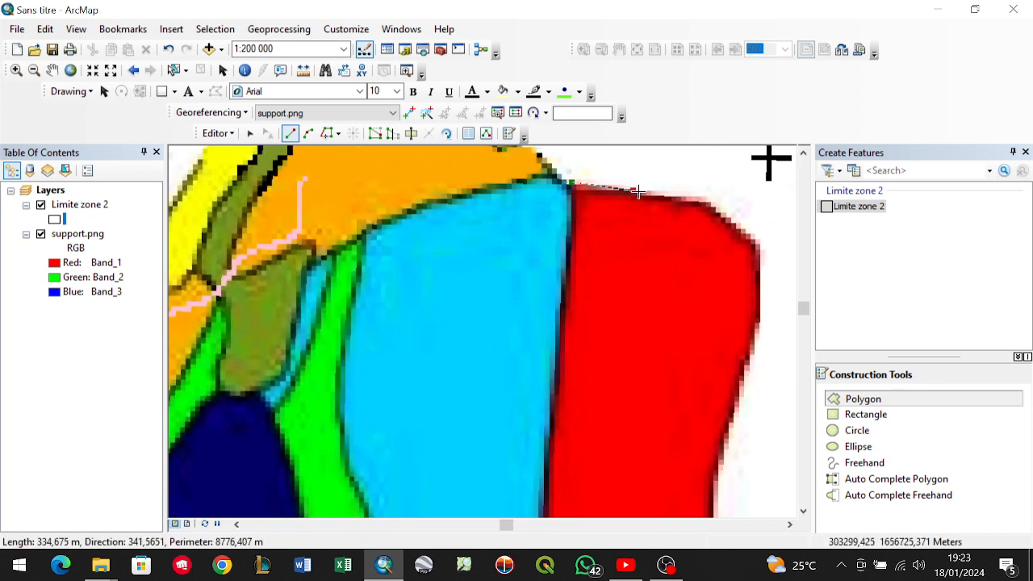
pyautogui.click(689, 196)
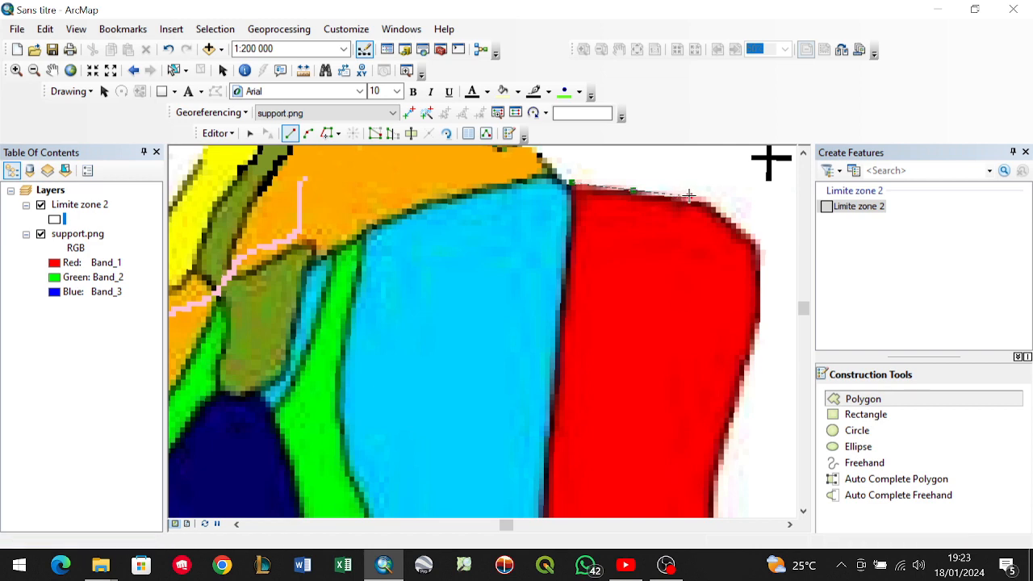
pyautogui.click(728, 214)
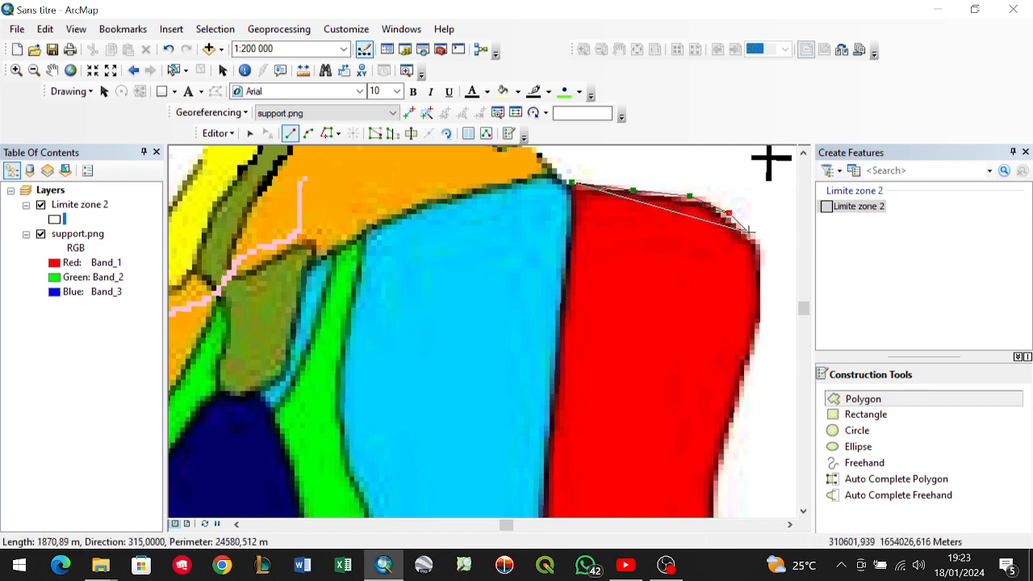
pyautogui.click(751, 236)
pyautogui.click(761, 246)
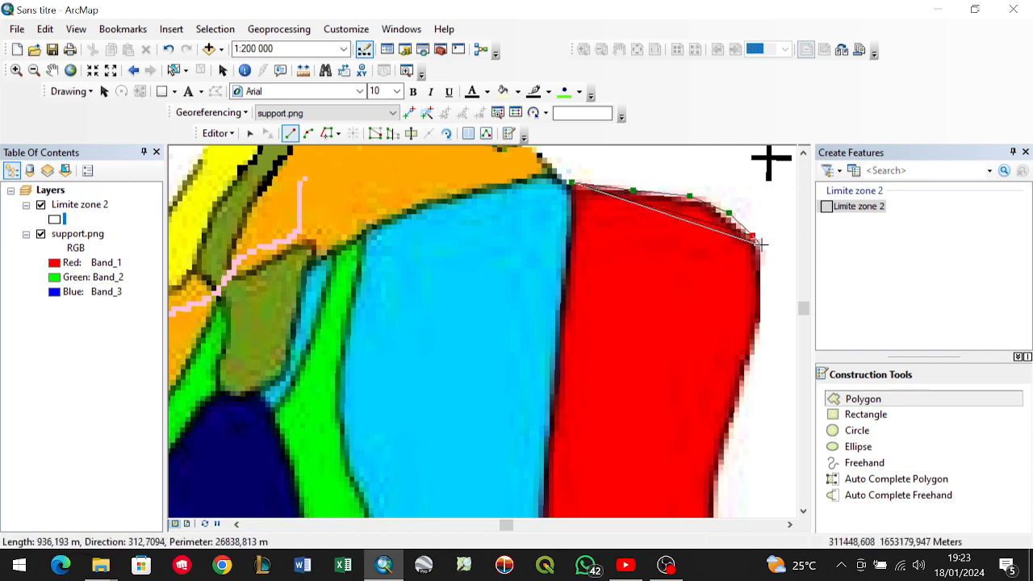
# Trace the upper stretch of the red zone's eastern edge southward from its northeast corner.
pyautogui.click(759, 287)
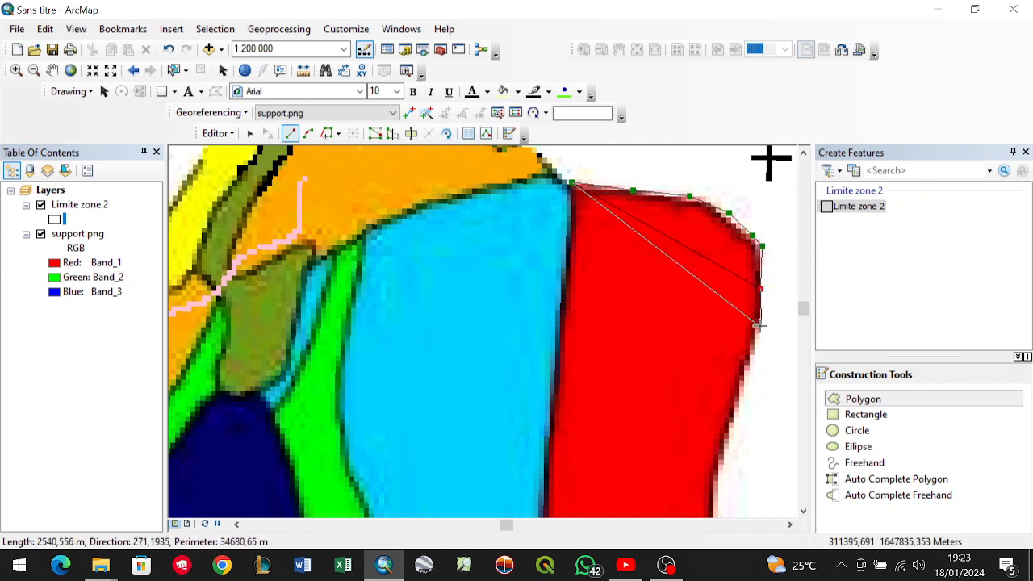
pyautogui.click(760, 327)
pyautogui.click(749, 364)
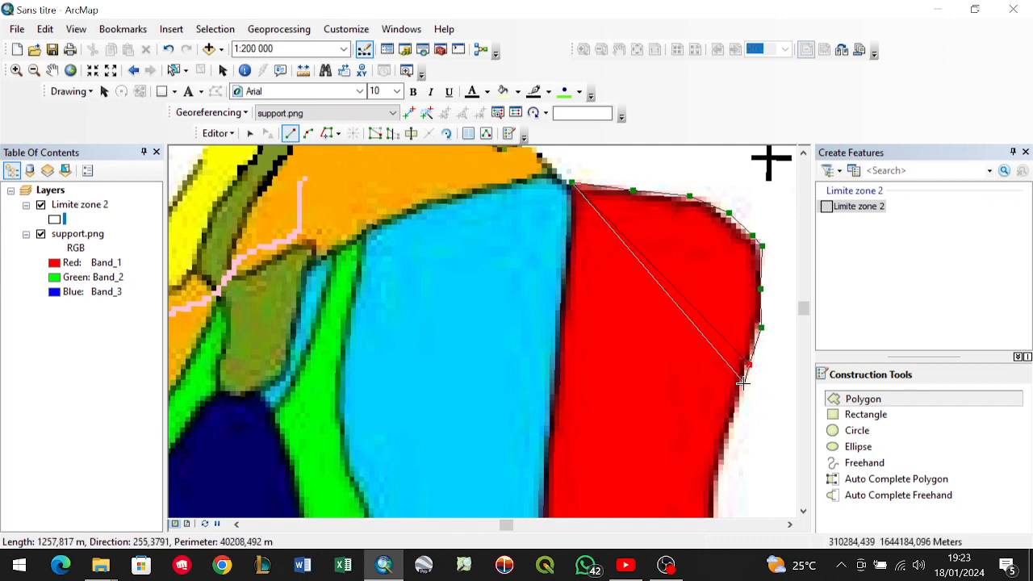
pyautogui.click(736, 401)
pyautogui.click(726, 449)
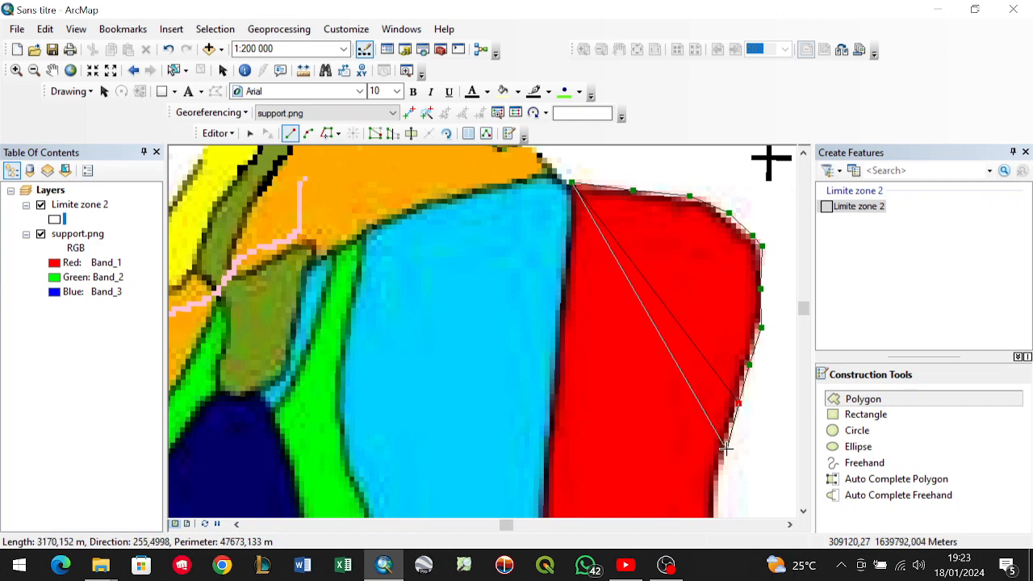
pyautogui.click(718, 477)
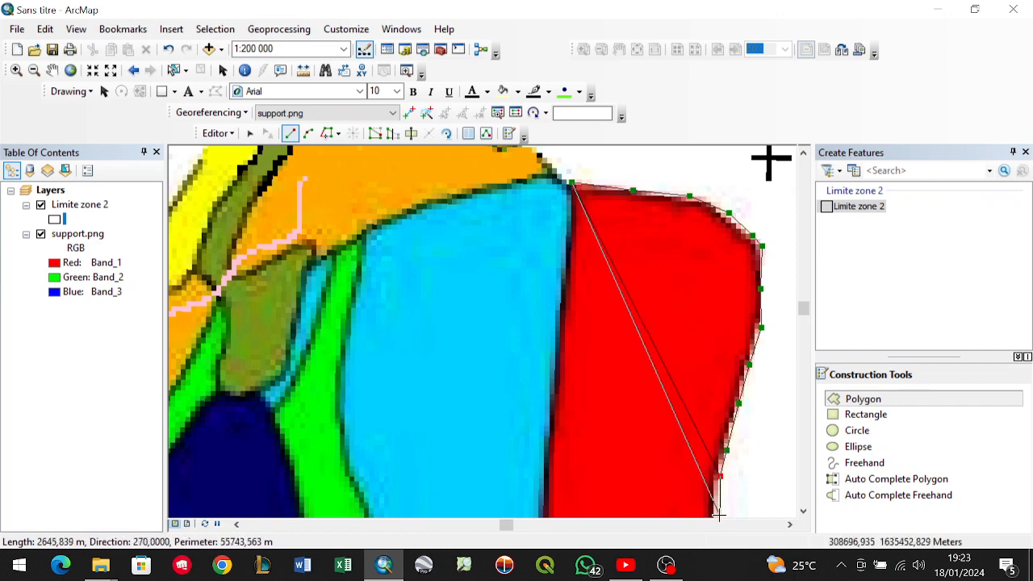
# Continue the polygon down the middle stretch of the red zone's eastern edge.
pyautogui.click(804, 511)
pyautogui.click(804, 511)
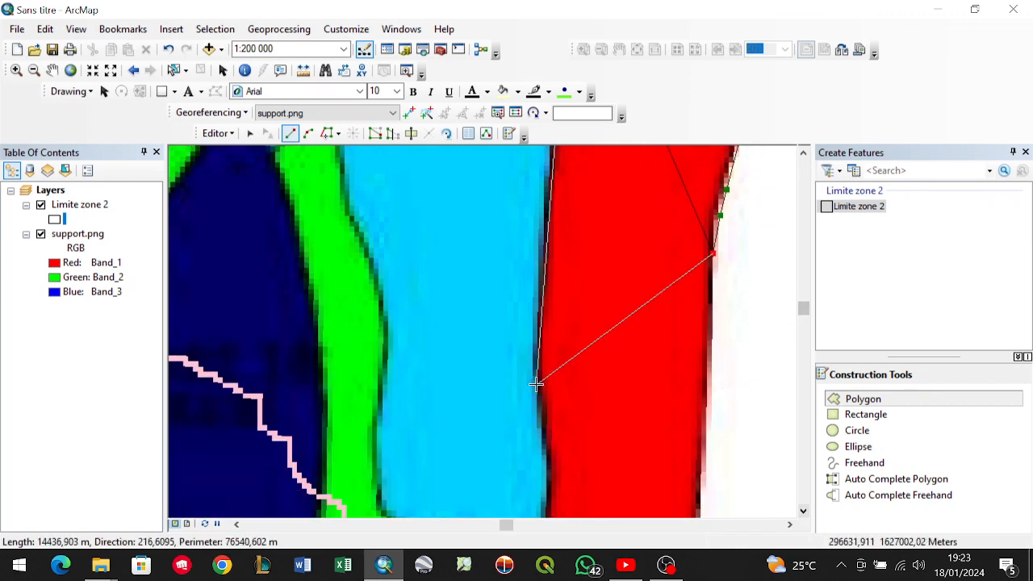
pyautogui.scroll(2, 556, 377)
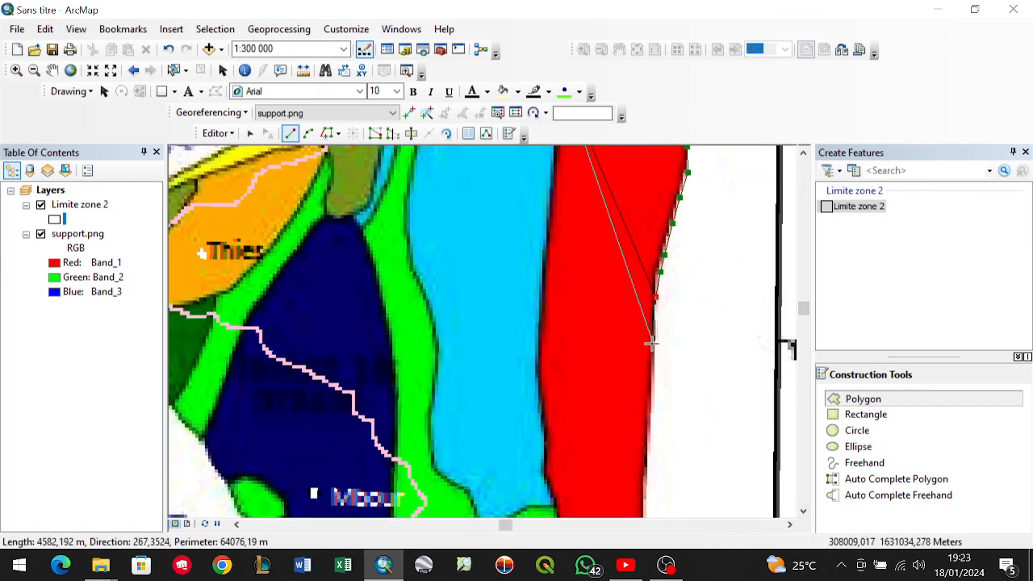
pyautogui.click(651, 345)
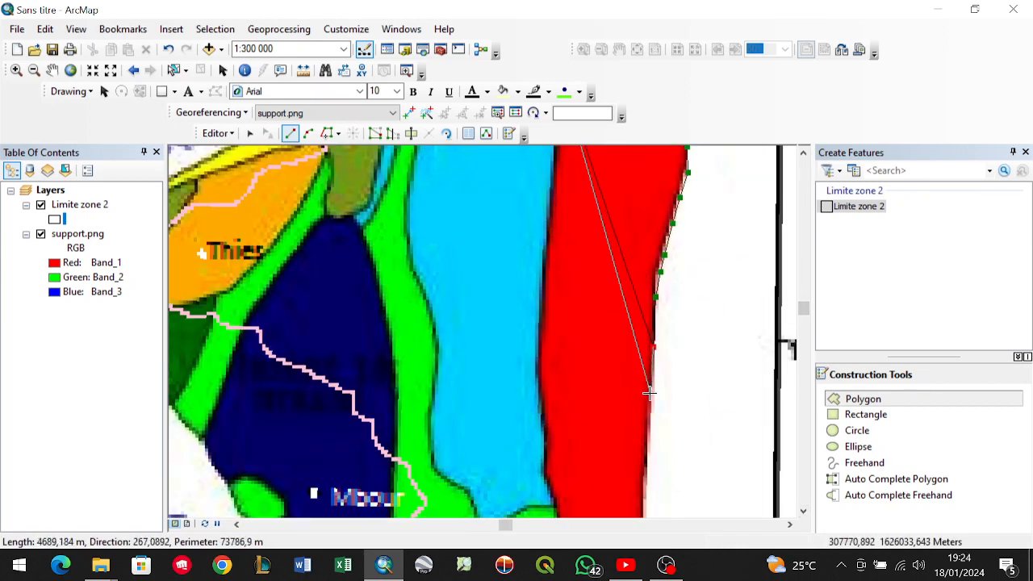
pyautogui.click(648, 393)
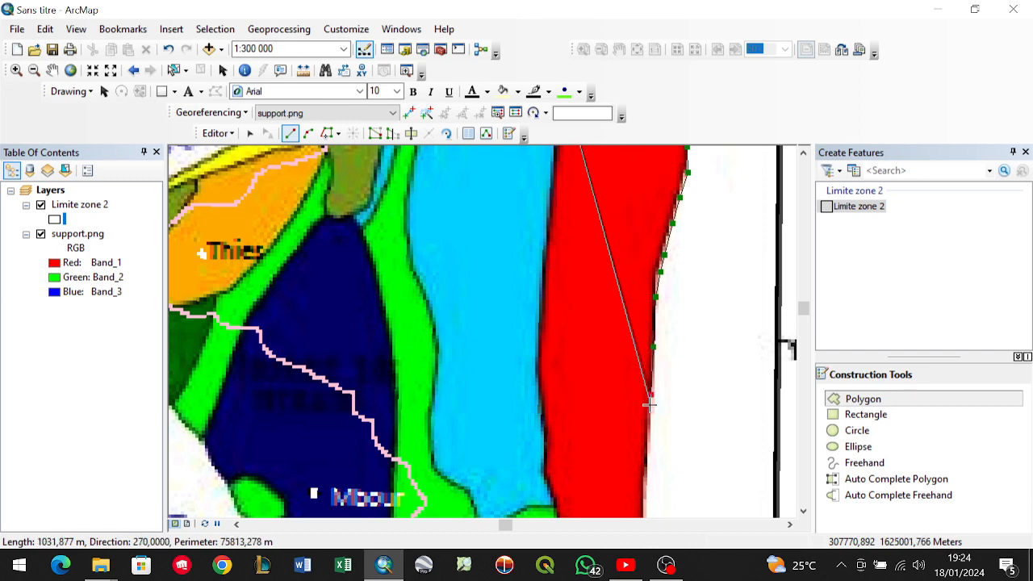
pyautogui.click(647, 447)
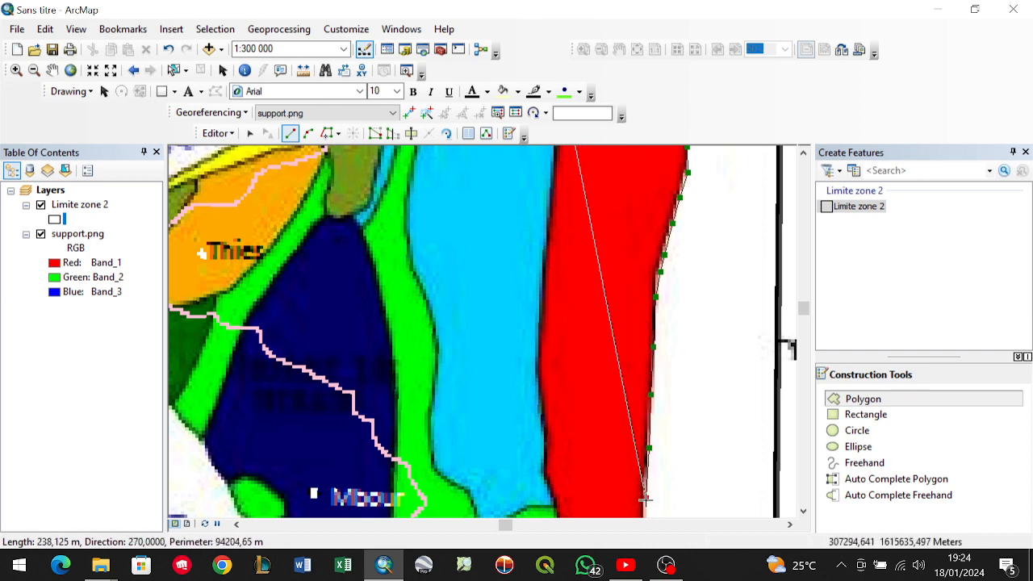
# Extend the polygon down the lower stretch of the red zone's eastern edge and around its southeast corner.
pyautogui.scroll(-1, 669, 450)
pyautogui.scroll(2, 663, 377)
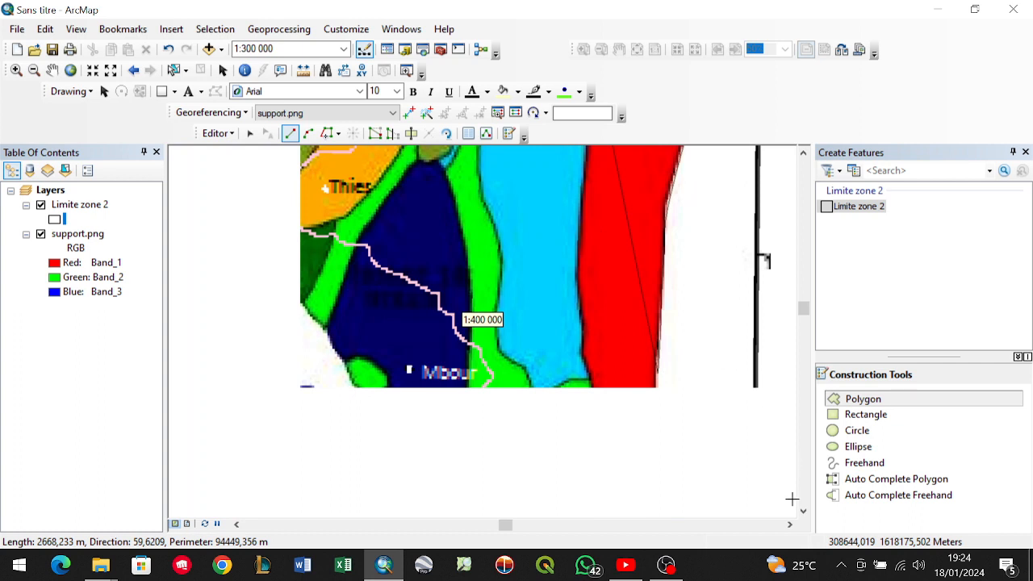
pyautogui.moveTo(687, 466); pyautogui.dragTo(686, 279)
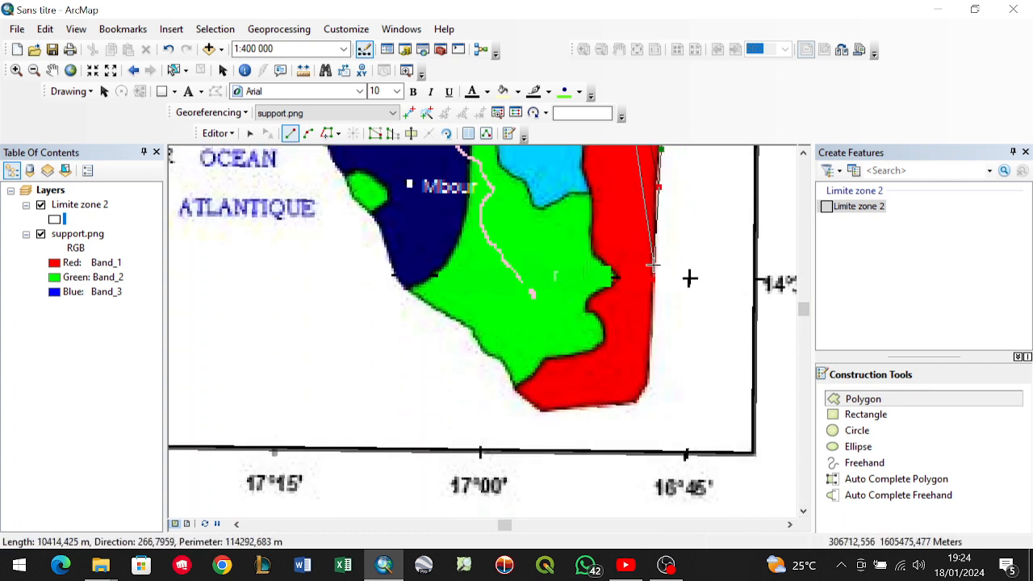
pyautogui.click(653, 265)
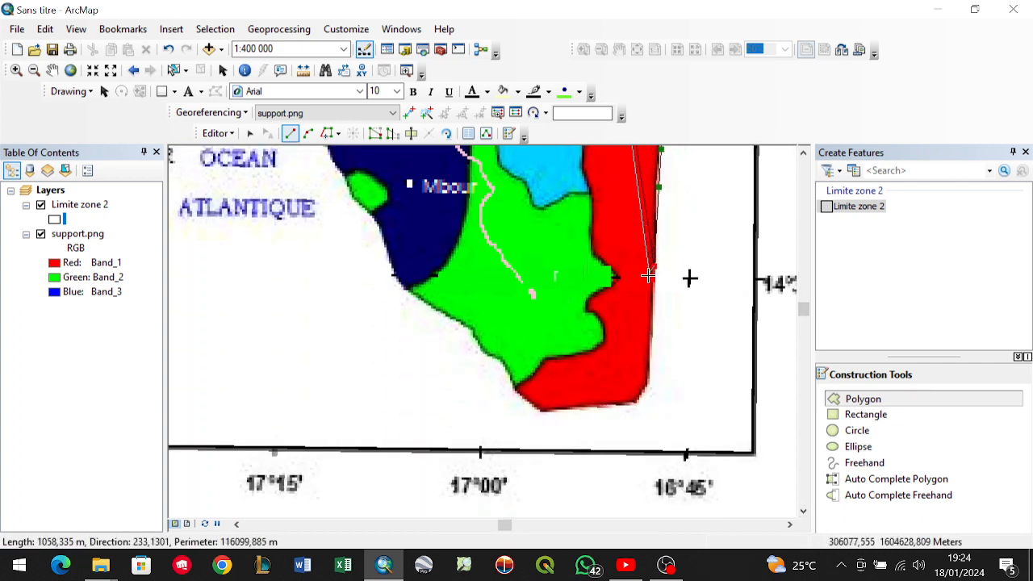
pyautogui.click(650, 341)
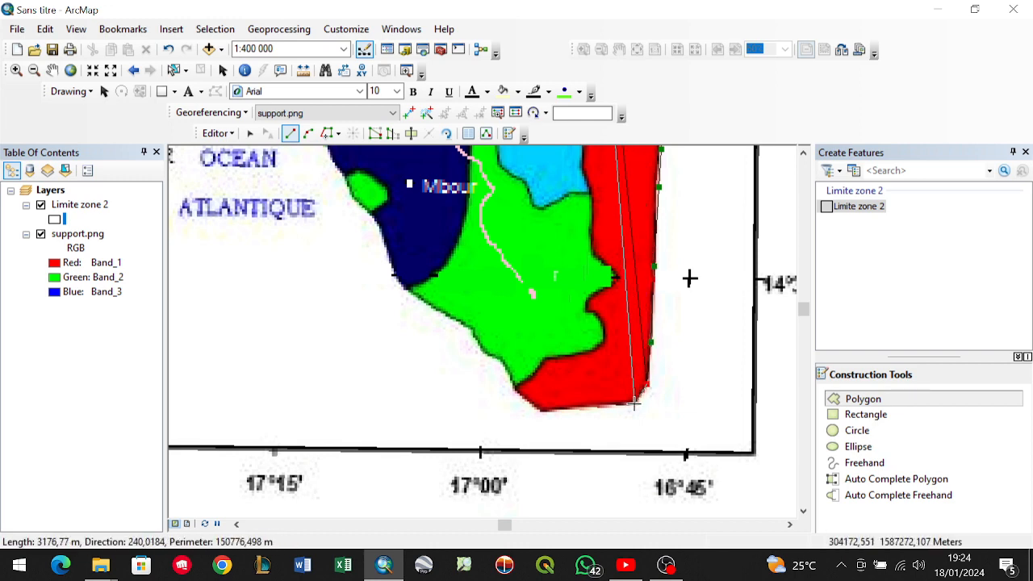
pyautogui.click(633, 405)
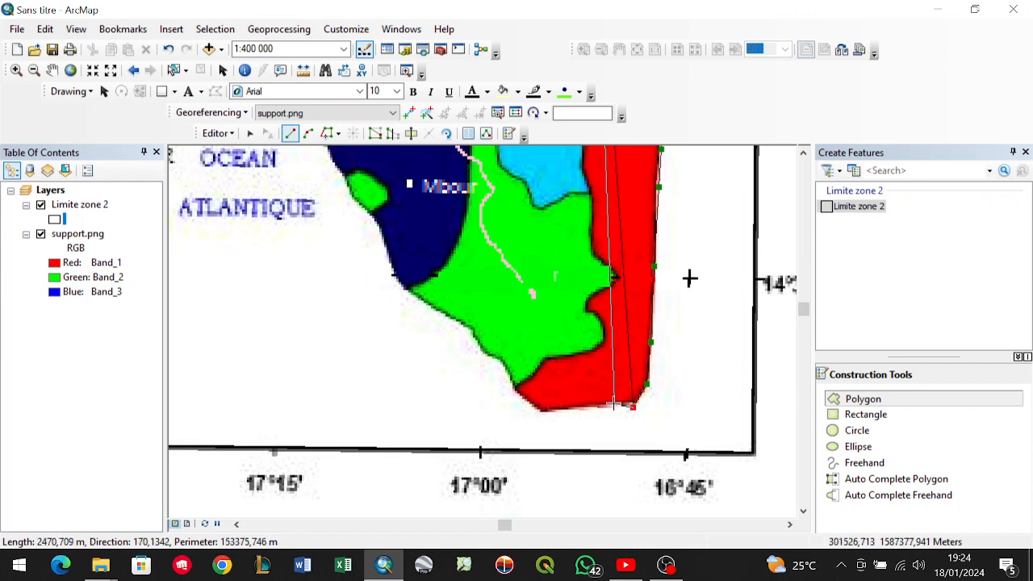
# Trace the red zone's southern edge westward and up to its western tip, where it meets the green zone.
pyautogui.click(614, 404)
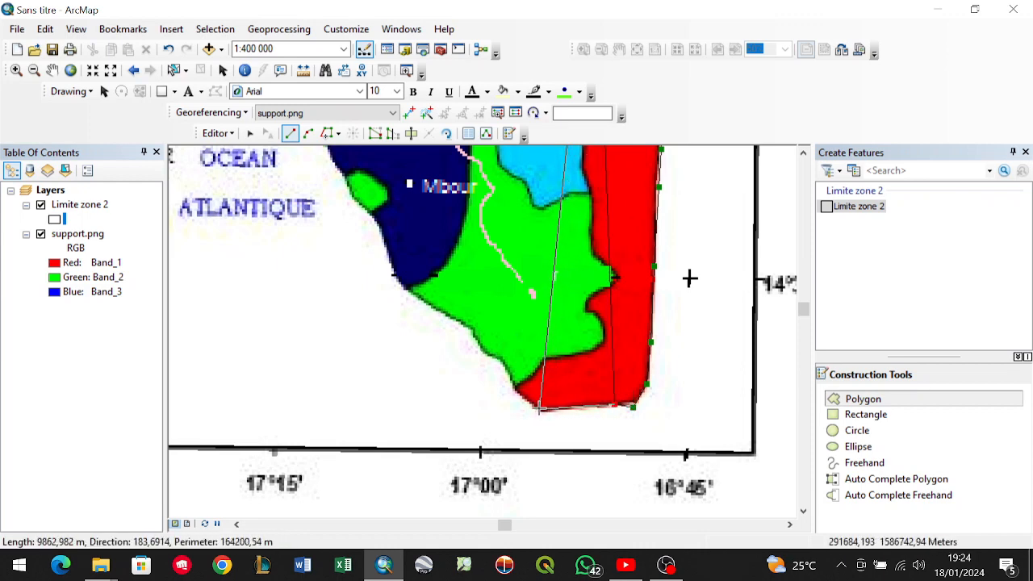
pyautogui.click(538, 408)
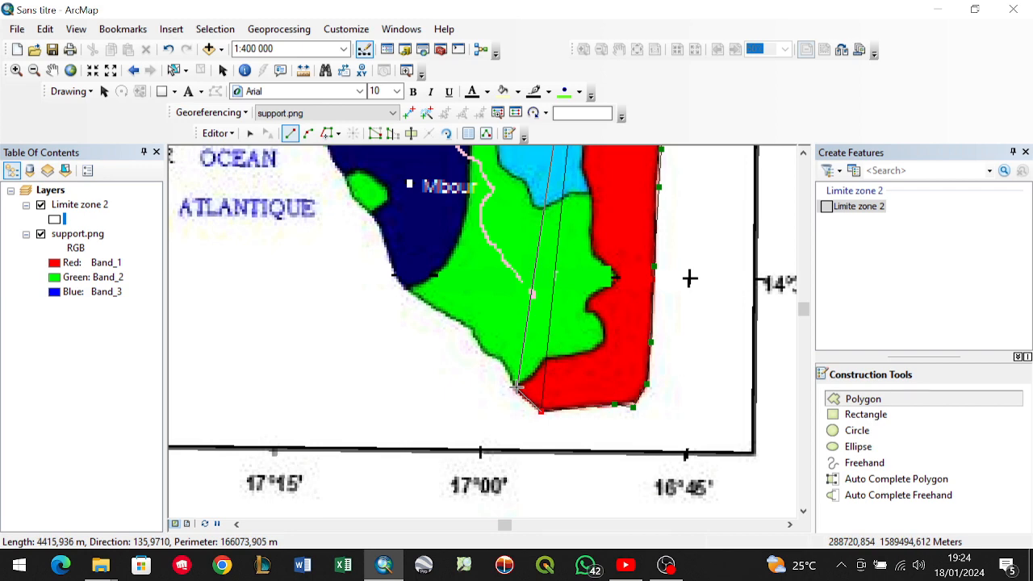
pyautogui.scroll(-5, 516, 387)
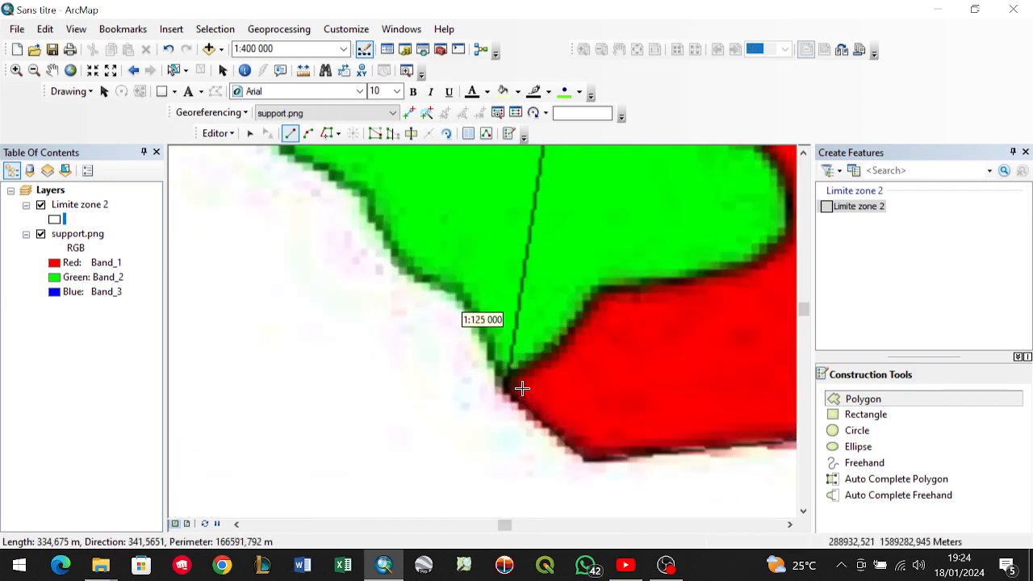
pyautogui.click(504, 389)
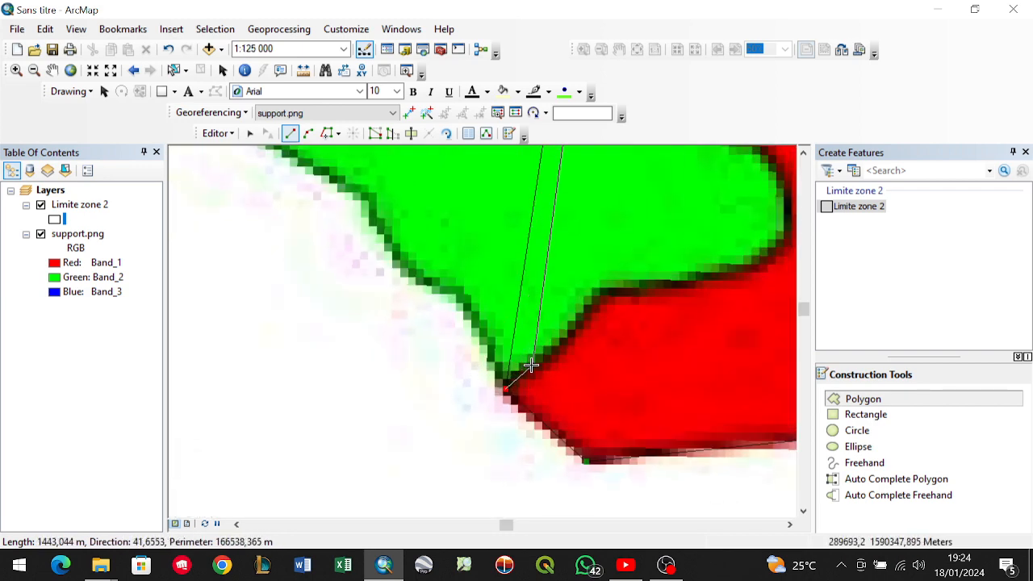
# Trace the red zone's border with the green zone from the western tip eastward to the green zone's rounded southeastern bulge.
pyautogui.click(561, 339)
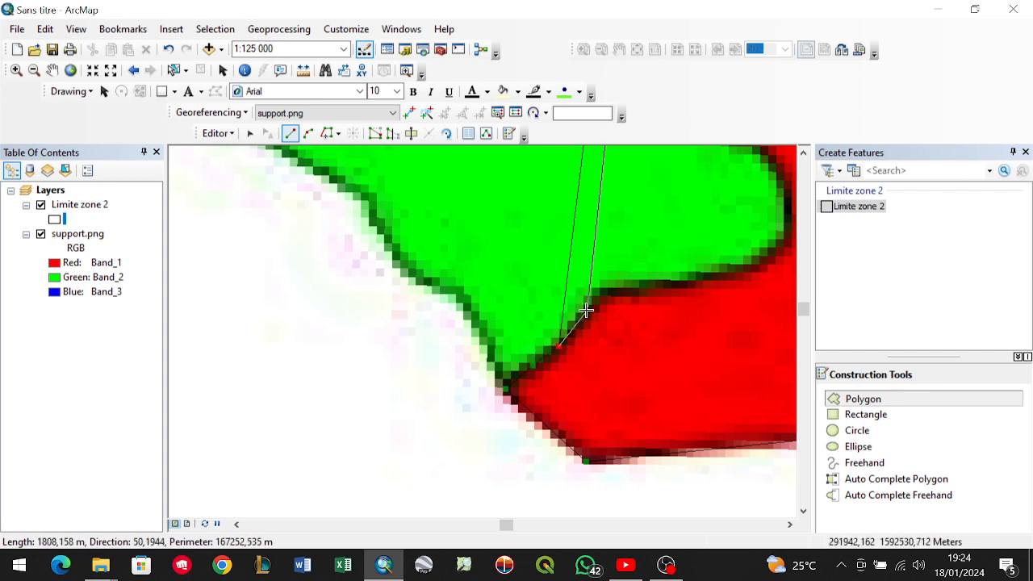
pyautogui.click(588, 309)
pyautogui.click(639, 287)
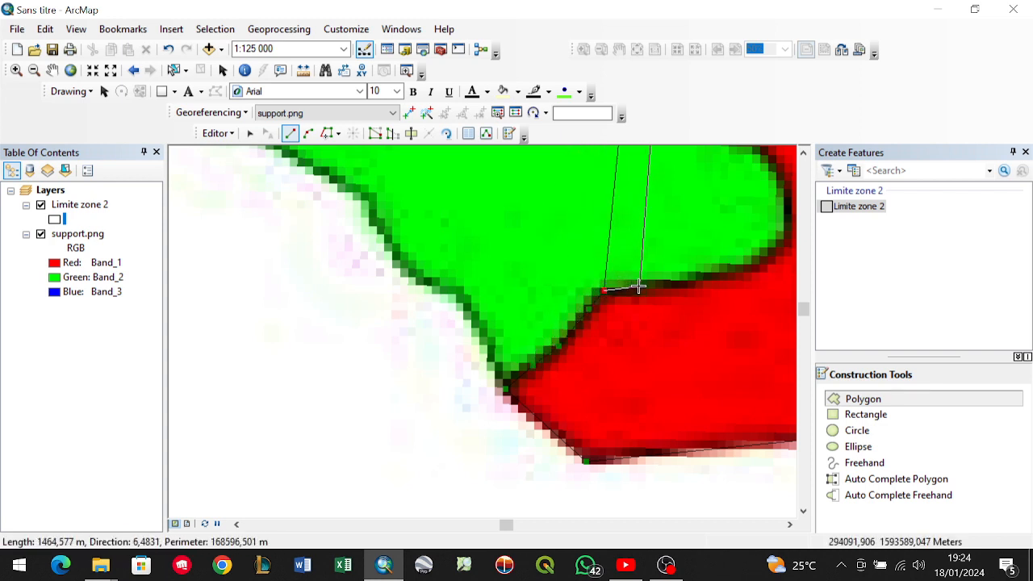
pyautogui.click(733, 268)
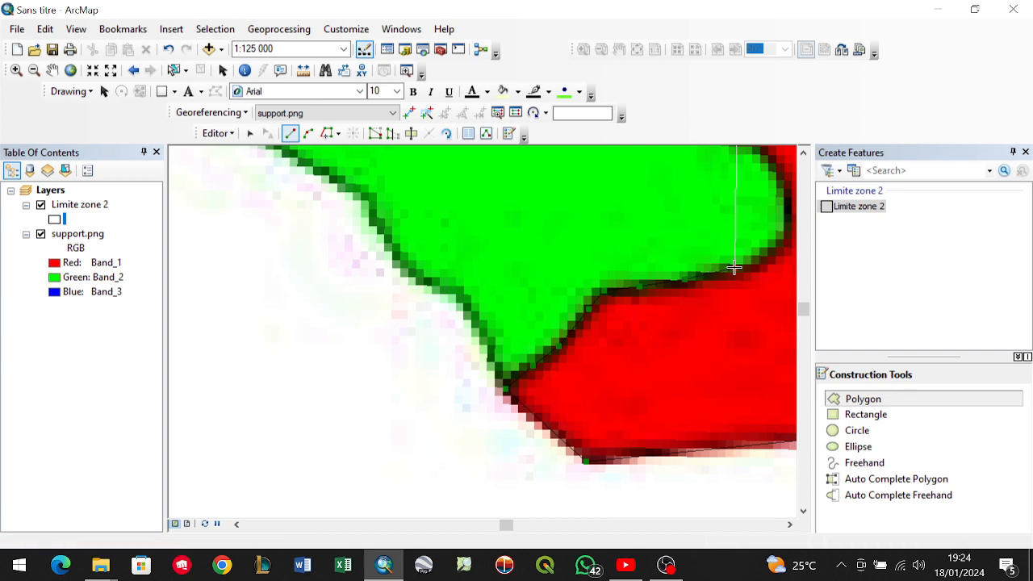
pyautogui.click(788, 220)
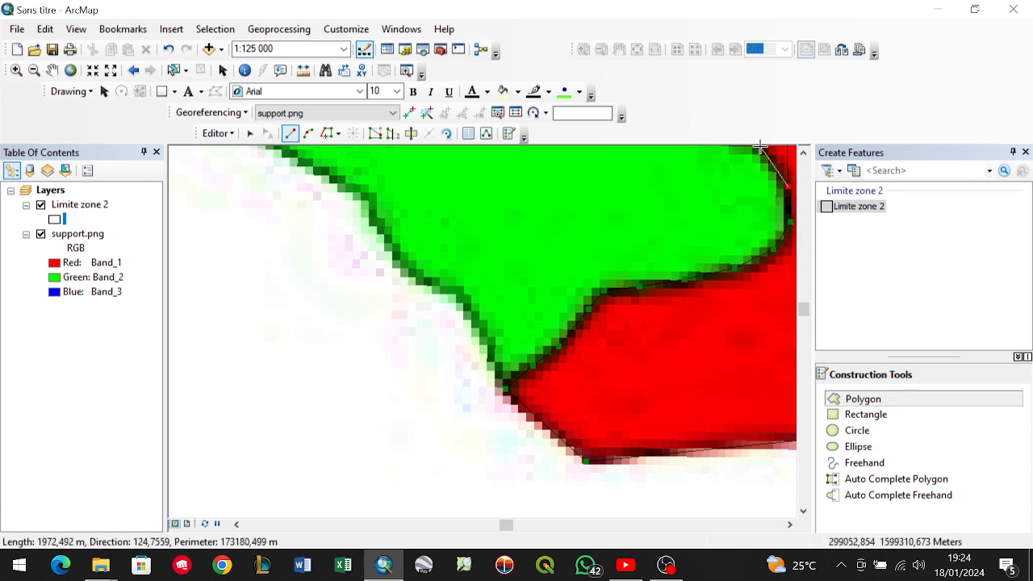
# Extend the polygon over the green bulge, around the red notch above it, and out to the green zone's easternmost point.
pyautogui.click(804, 153)
pyautogui.click(804, 152)
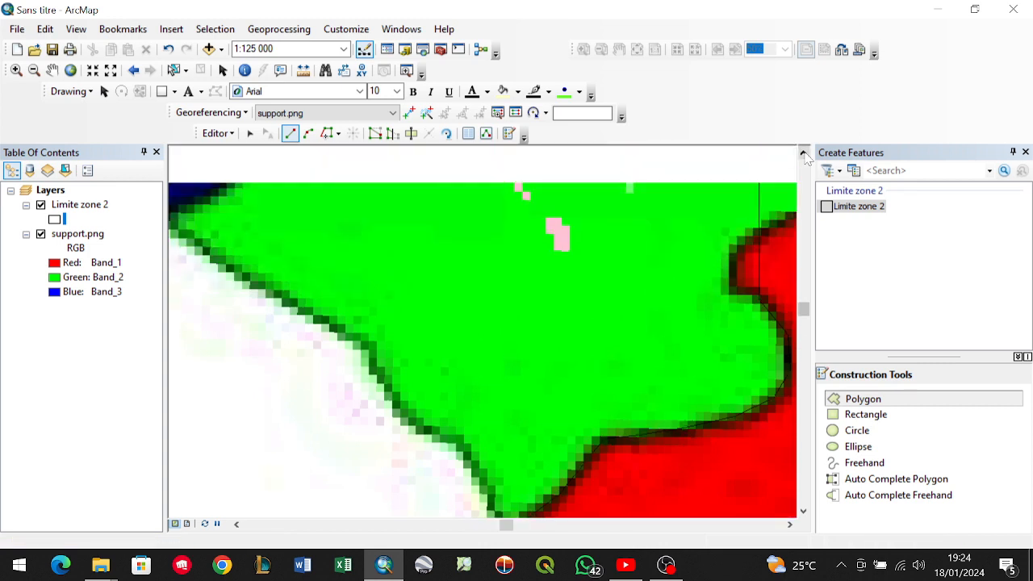
pyautogui.click(803, 152)
pyautogui.click(790, 524)
pyautogui.click(790, 524)
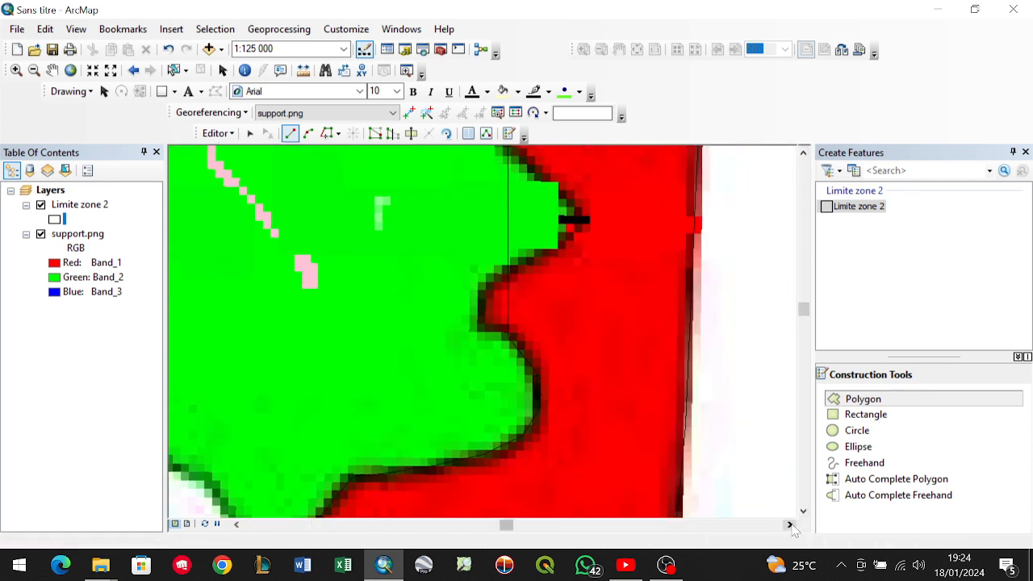
pyautogui.scroll(-2, 645, 283)
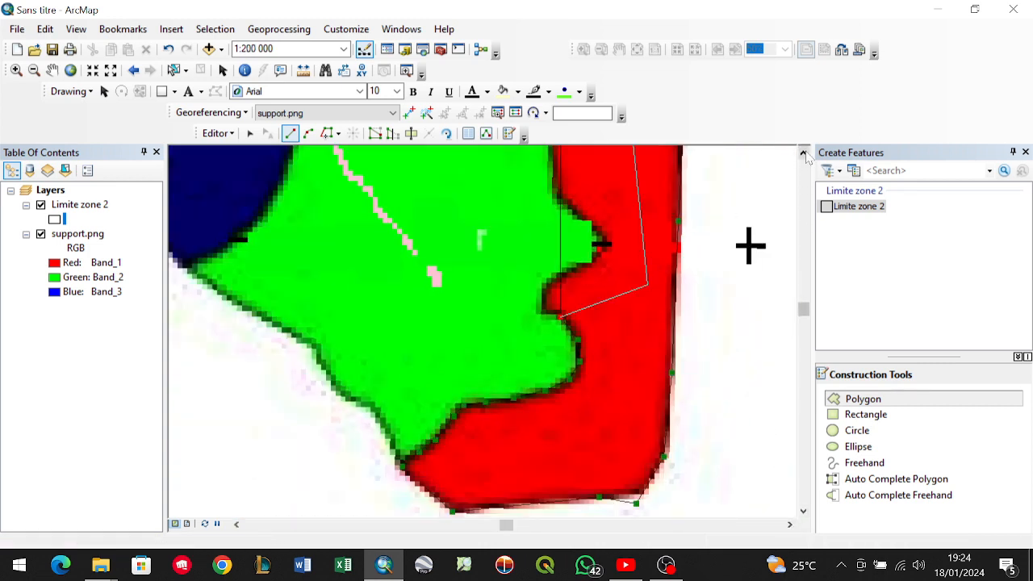
pyautogui.click(804, 153)
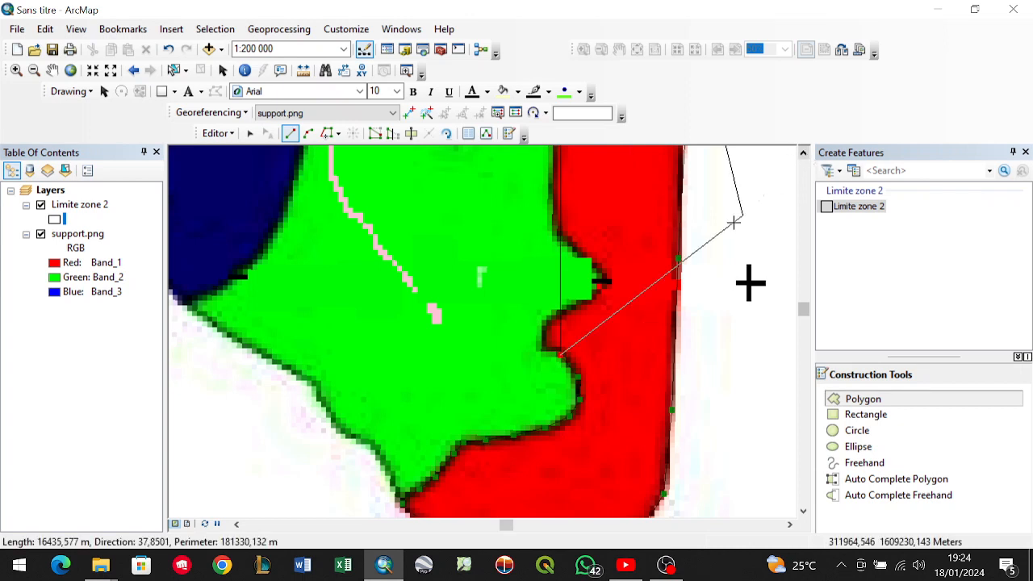
pyautogui.click(543, 348)
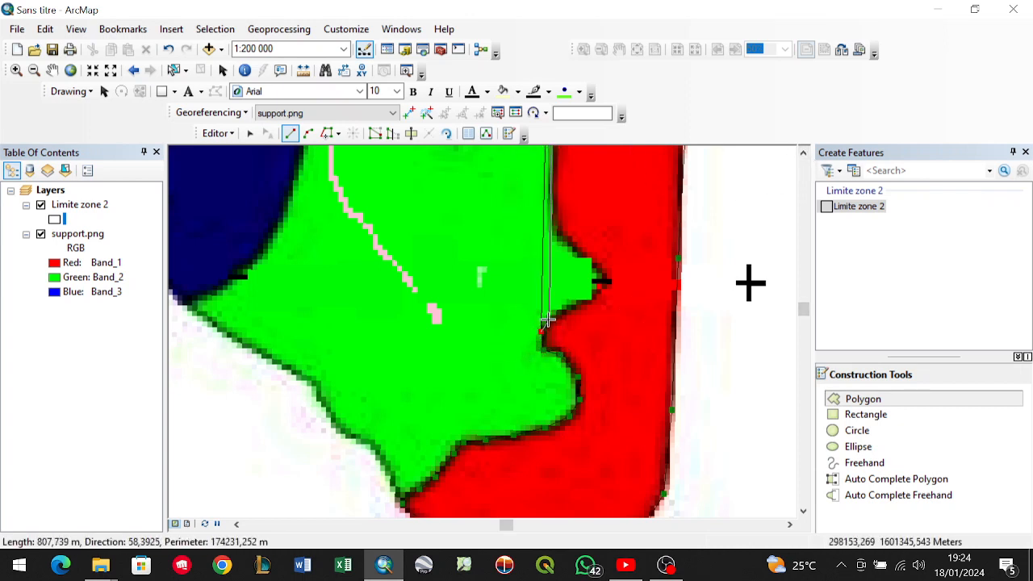
pyautogui.click(552, 321)
pyautogui.click(589, 295)
pyautogui.click(600, 282)
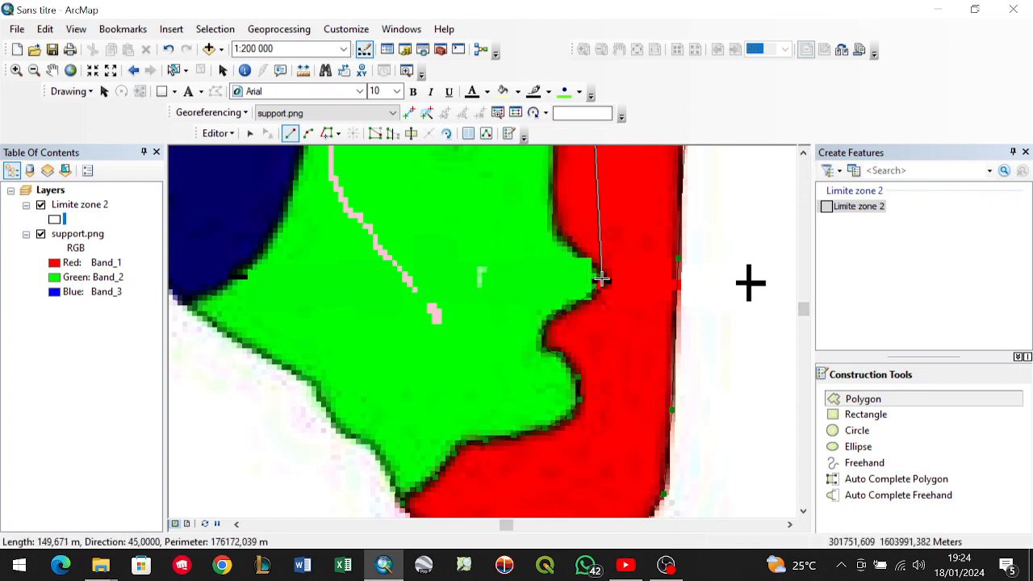
# Continue the boundary from the green zone's easternmost point northward to just past the light blue zone's southeast corner.
pyautogui.click(596, 269)
pyautogui.click(591, 259)
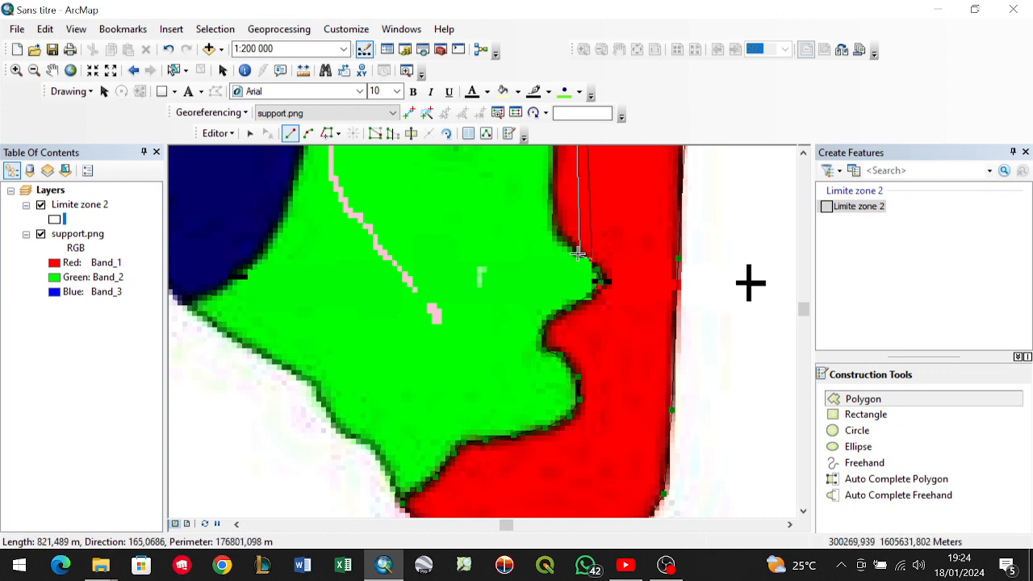
pyautogui.click(565, 245)
pyautogui.click(556, 227)
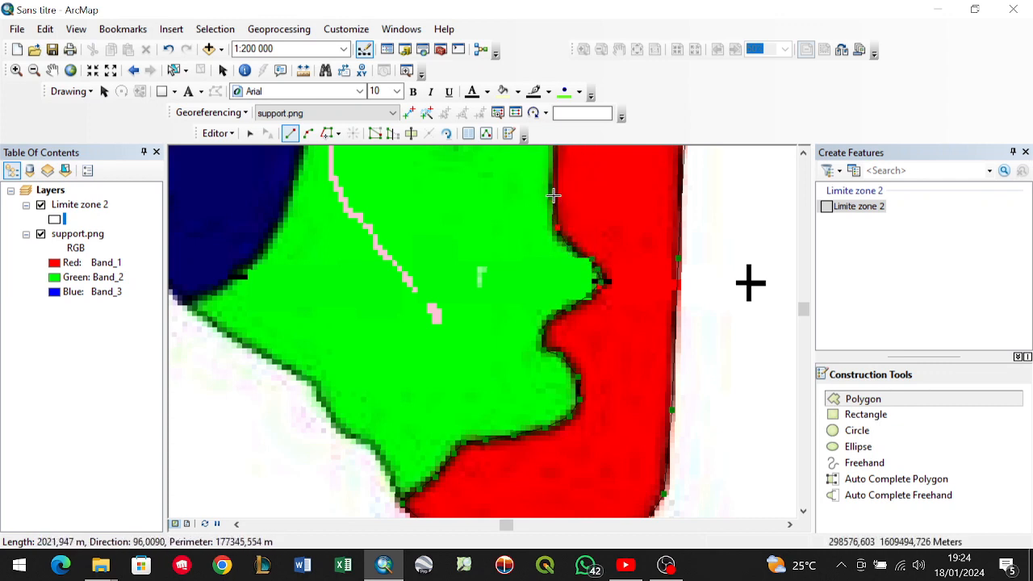
pyautogui.click(802, 154)
pyautogui.click(802, 154)
pyautogui.click(802, 154)
pyautogui.click(802, 154)
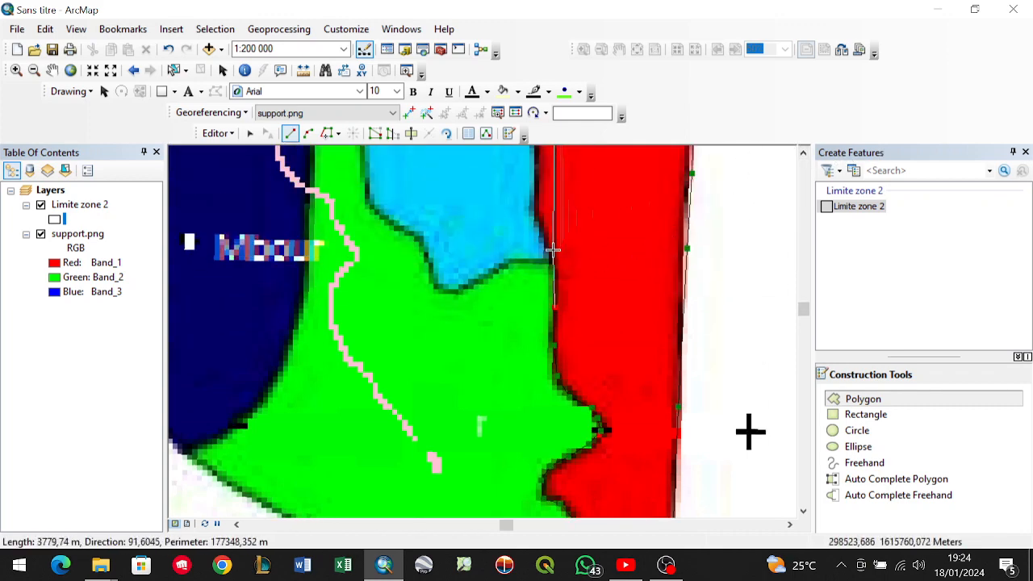
pyautogui.click(554, 252)
pyautogui.click(534, 211)
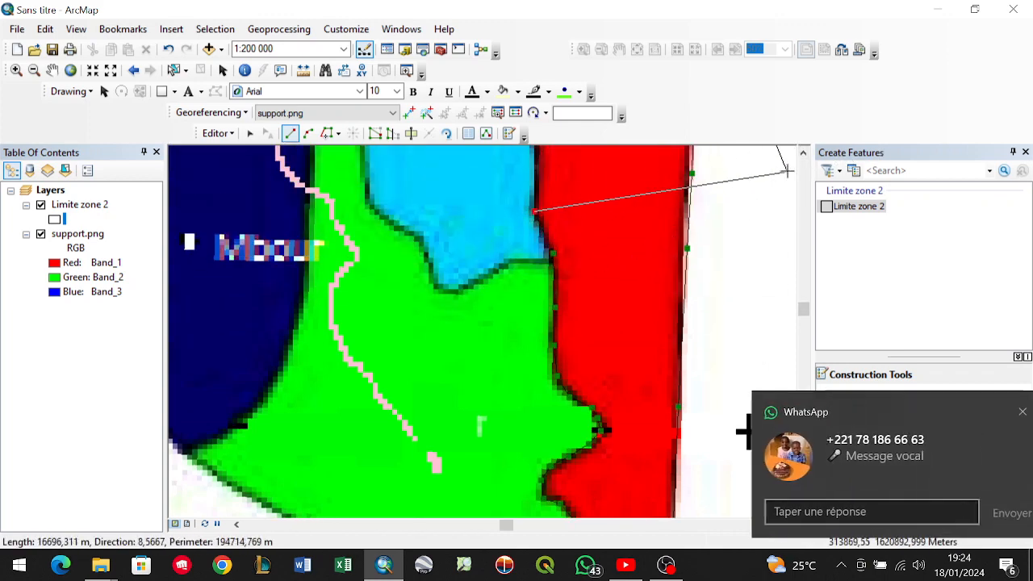
# Trace the lower and middle stretch of the red zone's western edge northward along the light blue zone.
pyautogui.click(802, 154)
pyautogui.click(802, 154)
pyautogui.click(802, 154)
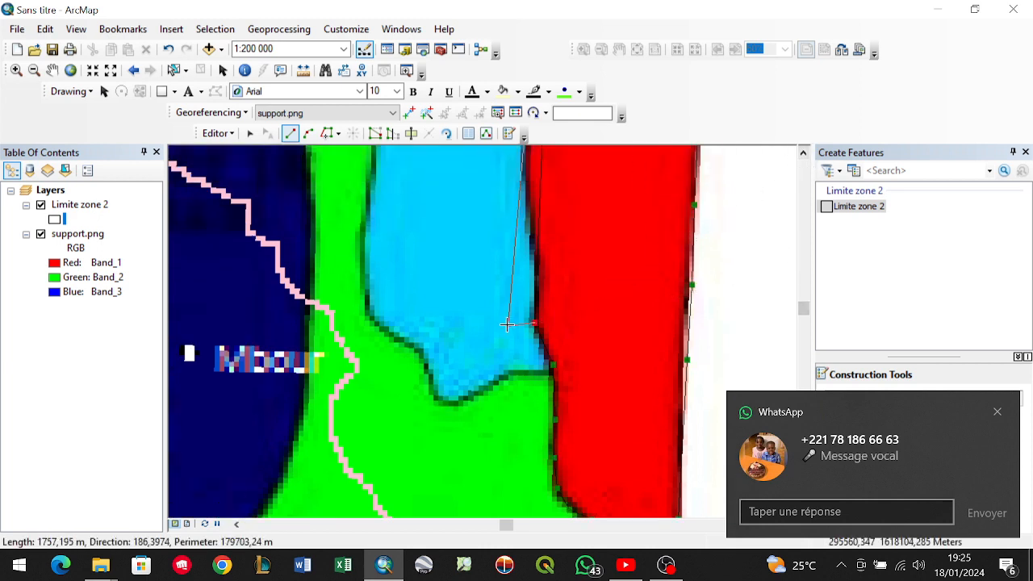
pyautogui.click(536, 258)
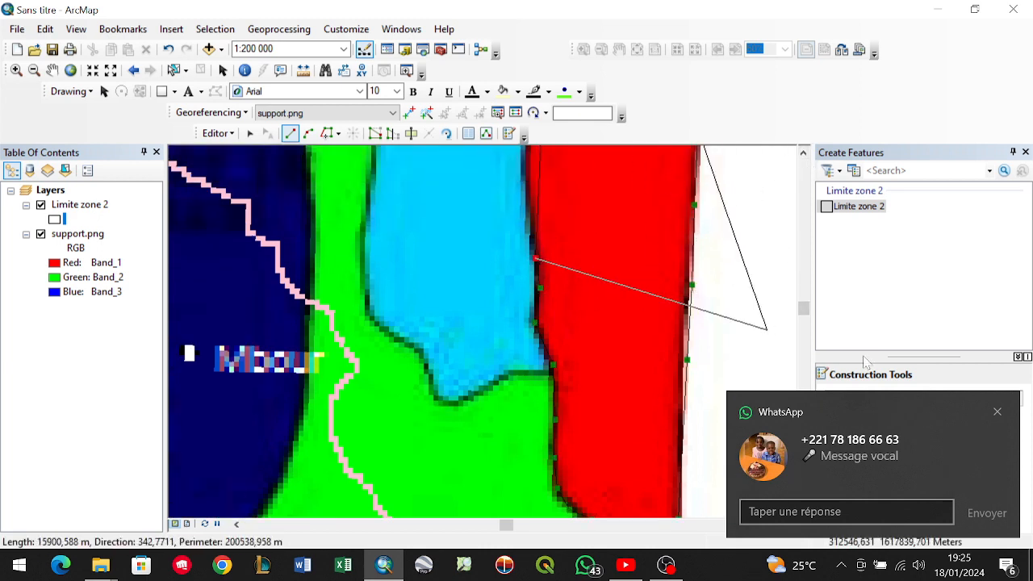
pyautogui.click(998, 412)
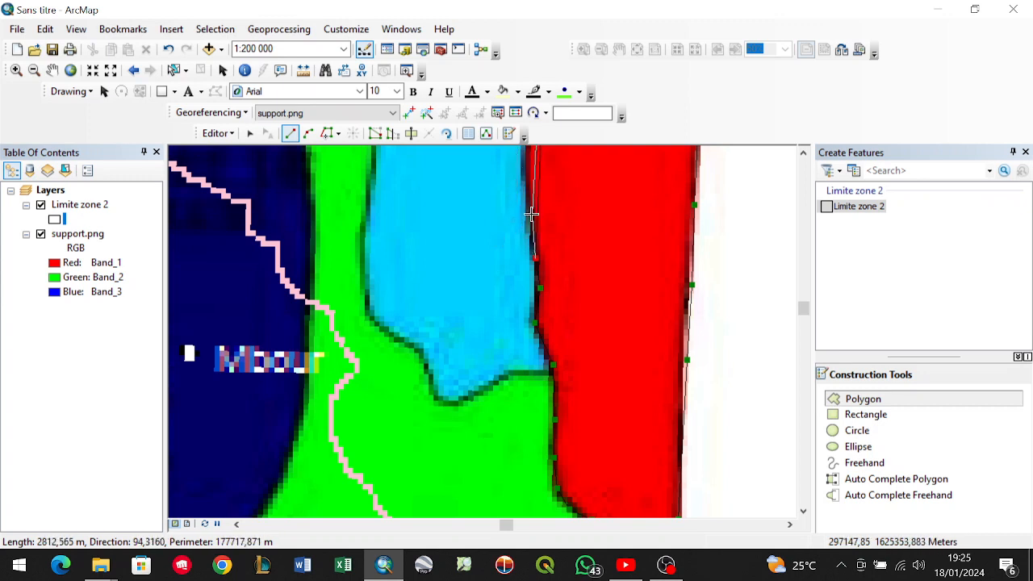
pyautogui.click(531, 214)
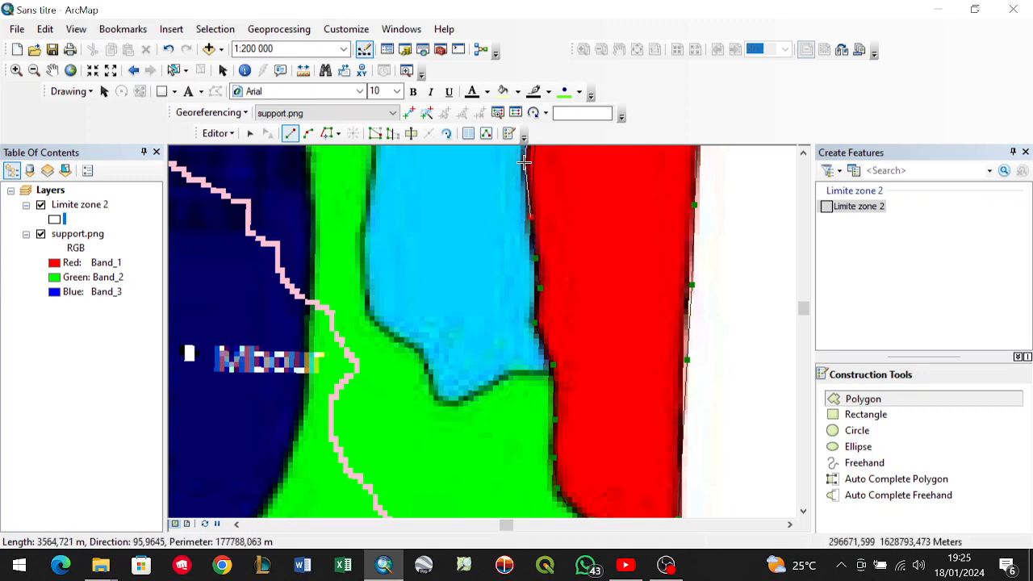
pyautogui.click(804, 155)
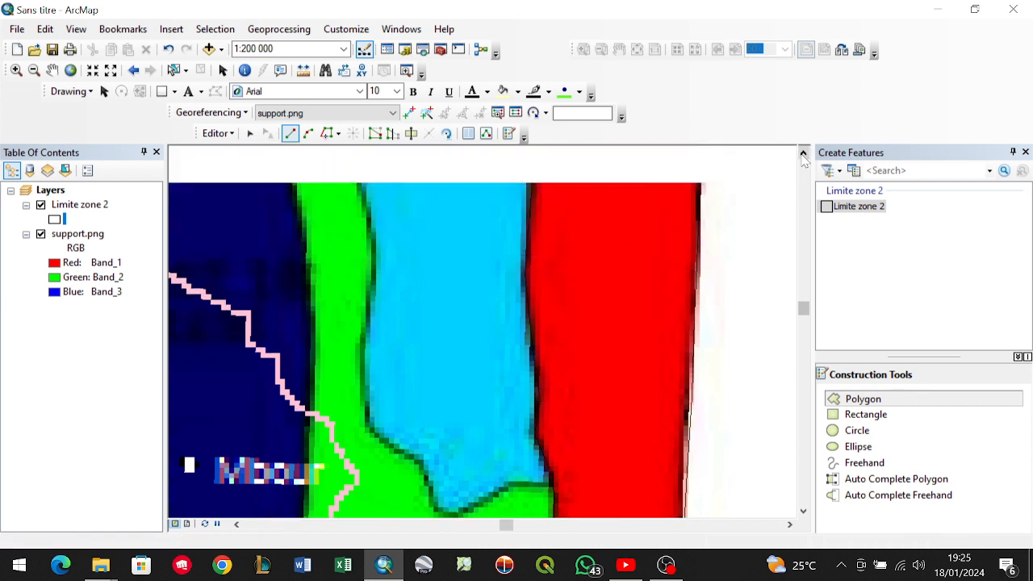
pyautogui.click(526, 295)
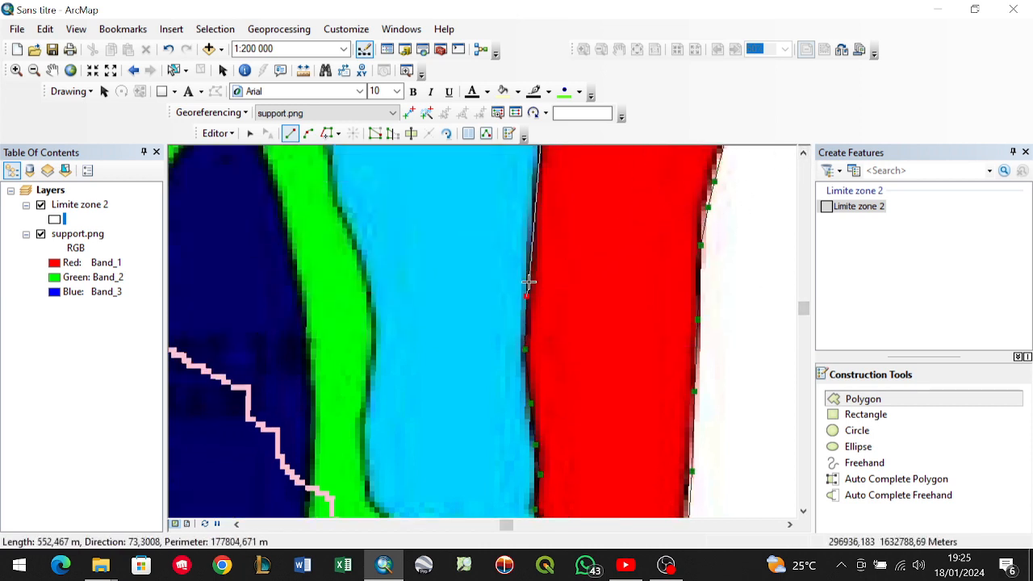
pyautogui.click(533, 213)
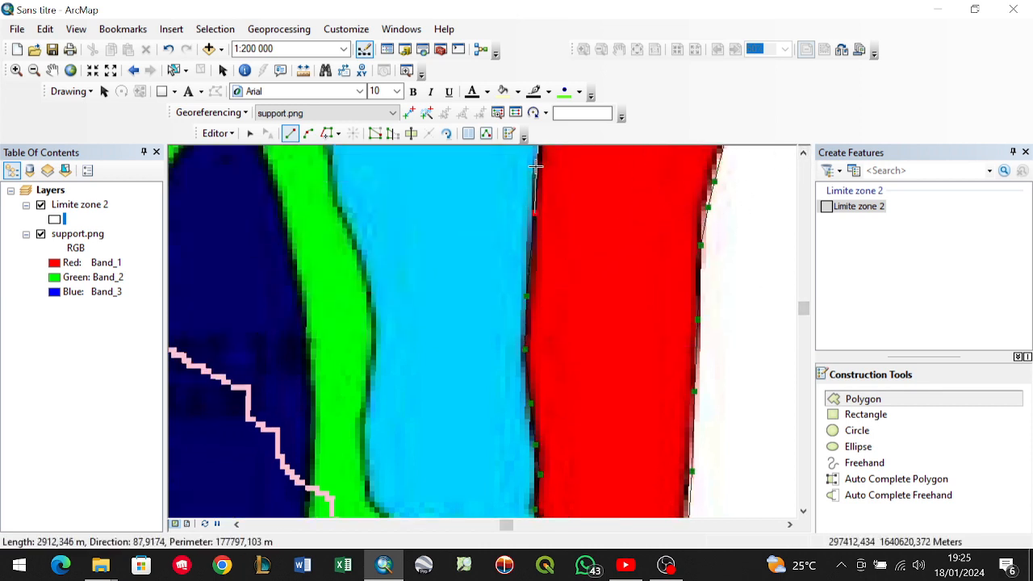
# Trace the upper stretch of the red zone's western edge and finish the polygon at its starting vertex in the northwest corner.
pyautogui.click(803, 155)
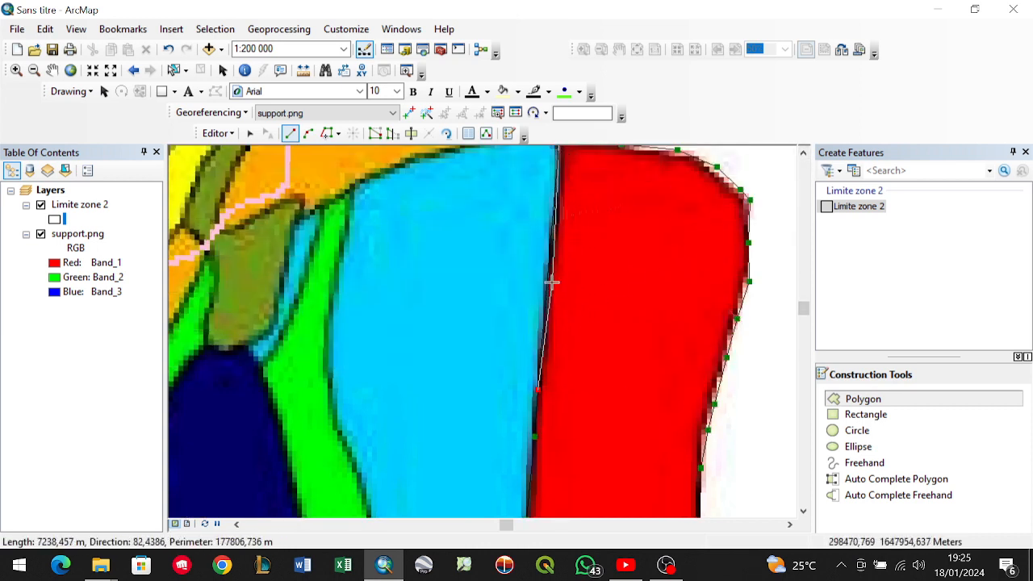
pyautogui.click(545, 309)
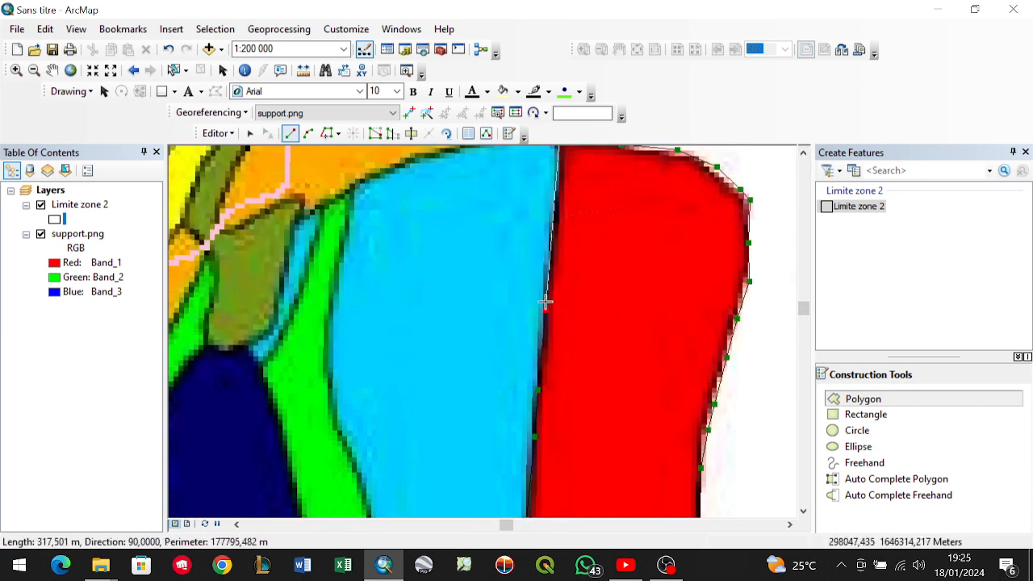
pyautogui.click(553, 234)
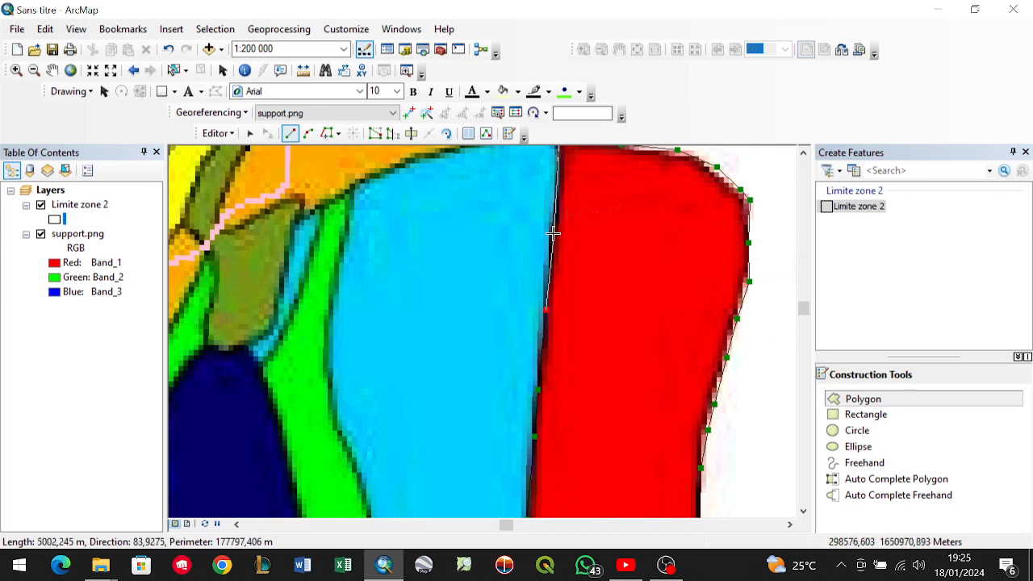
pyautogui.click(555, 179)
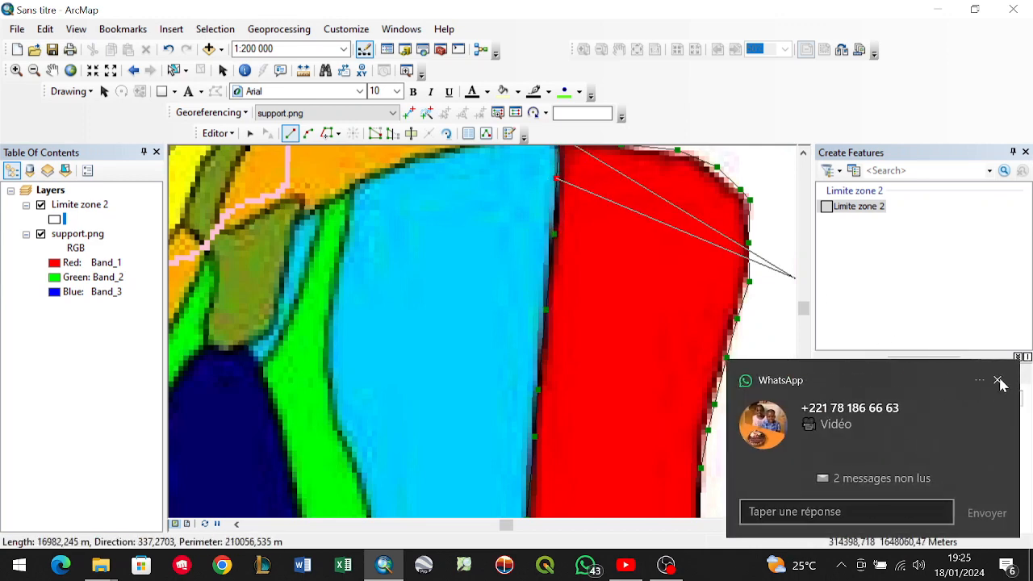
pyautogui.click(998, 381)
pyautogui.click(803, 152)
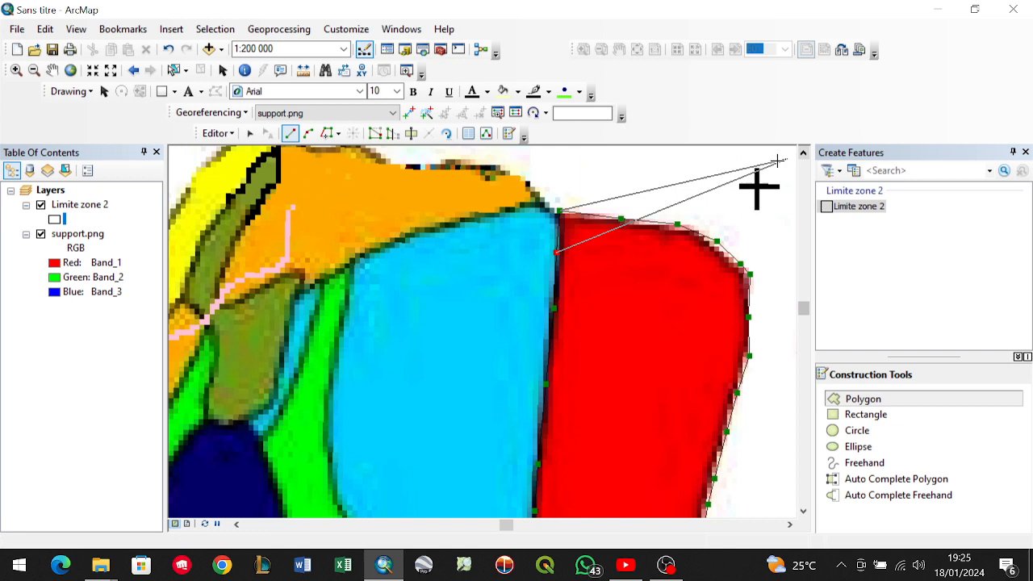
pyautogui.doubleClick(558, 212)
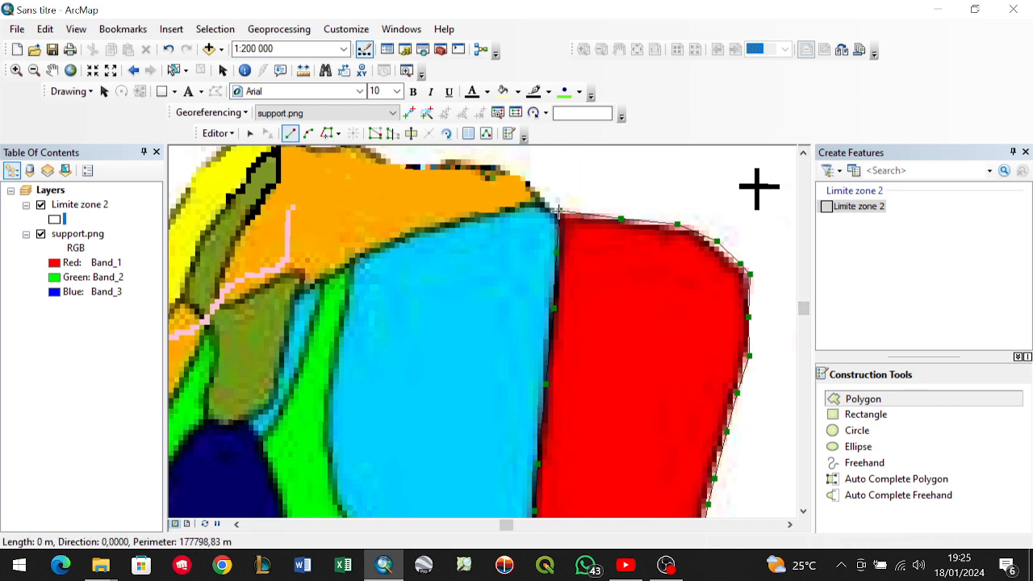
# Move the polygon's southeast corner vertex and the neighbouring southern-edge vertex so they fit the red zone's outline, and apply the vertex edits.
pyautogui.click(803, 512)
pyautogui.click(802, 512)
pyautogui.click(803, 511)
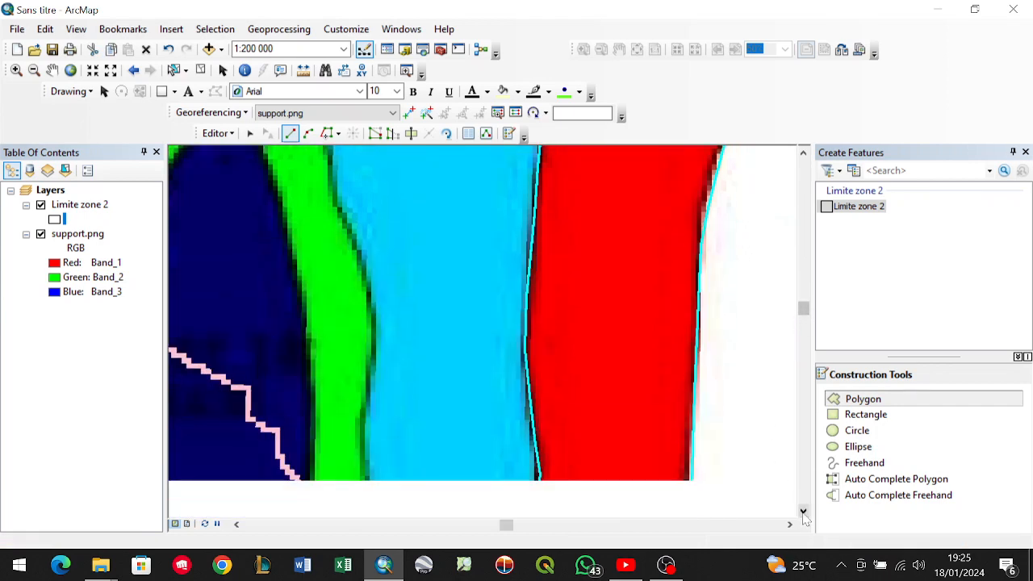
pyautogui.click(802, 511)
pyautogui.click(803, 511)
pyautogui.click(802, 512)
pyautogui.click(803, 512)
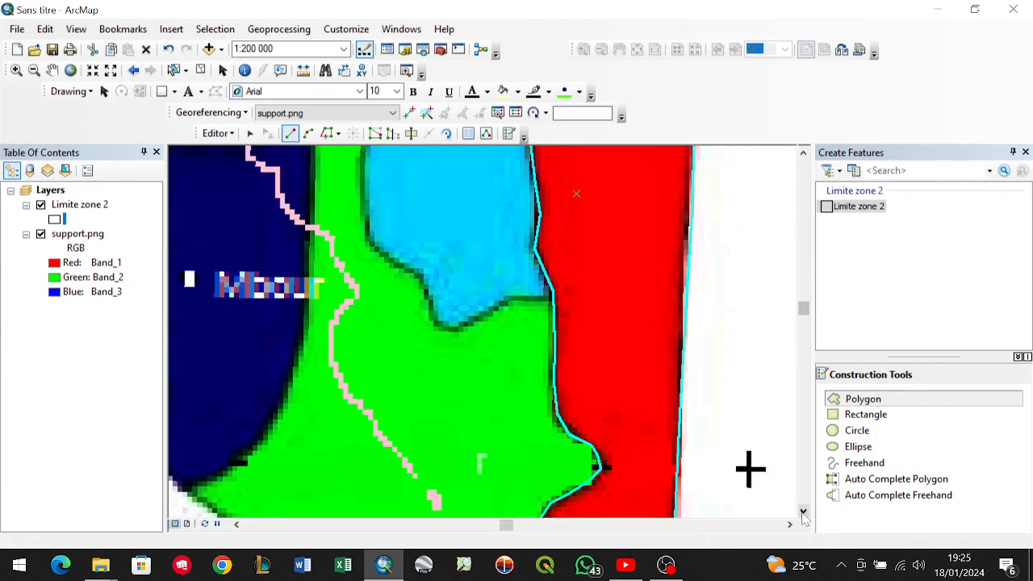
pyautogui.click(803, 512)
pyautogui.click(803, 511)
pyautogui.click(803, 511)
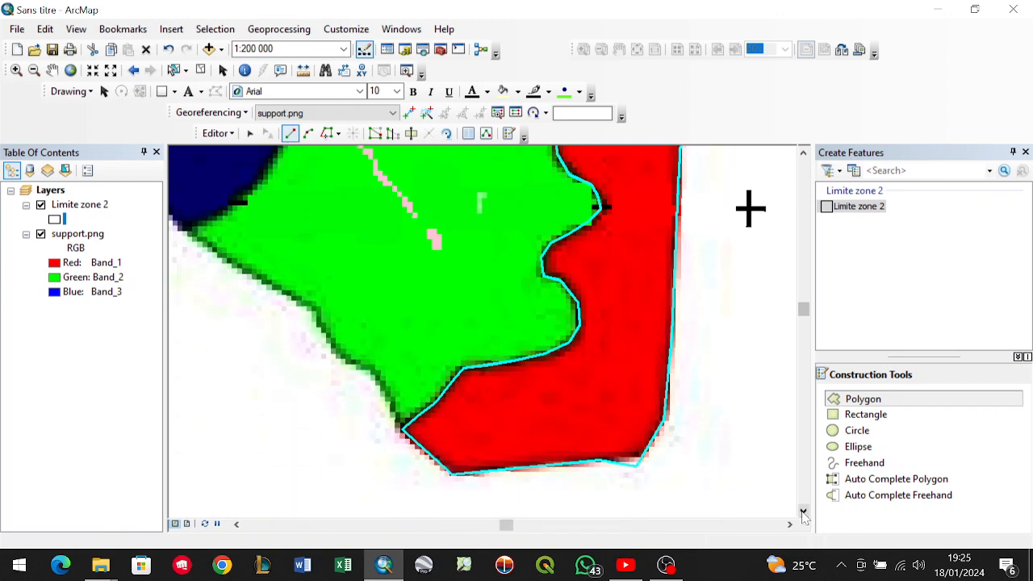
pyautogui.scroll(-2, 634, 436)
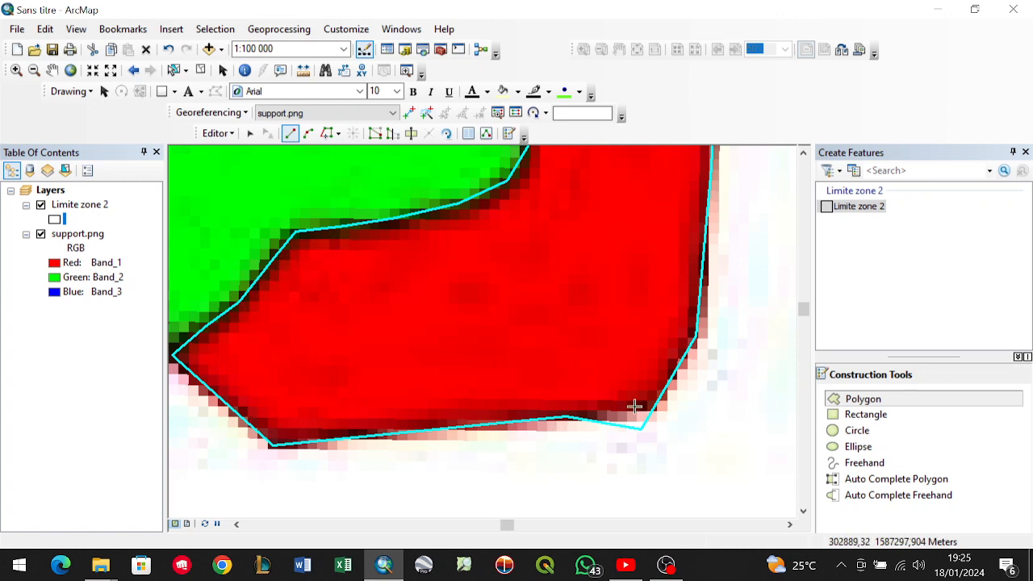
pyautogui.click(375, 134)
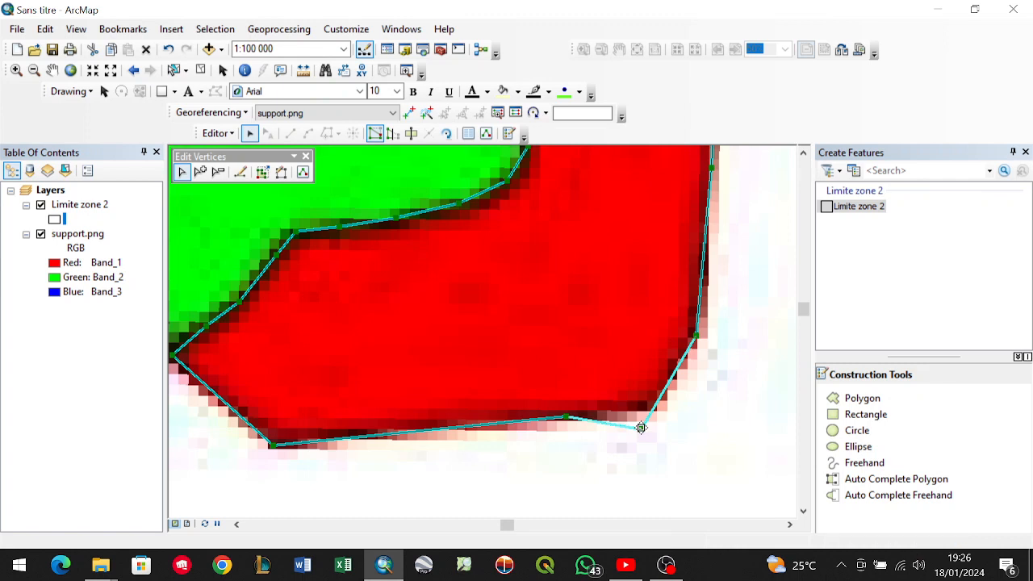
pyautogui.moveTo(640, 427); pyautogui.dragTo(635, 417)
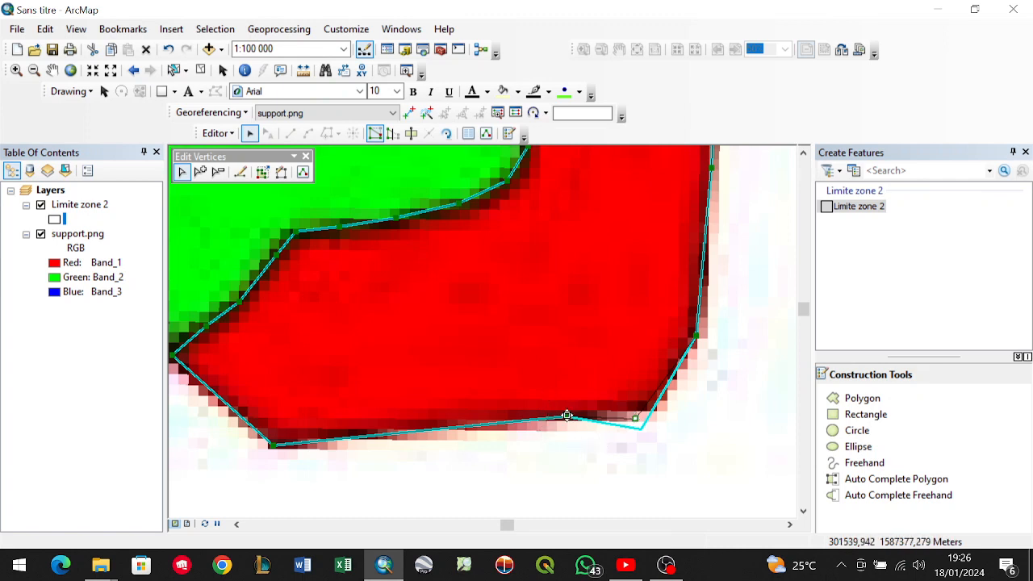
pyautogui.moveTo(567, 415); pyautogui.dragTo(563, 429)
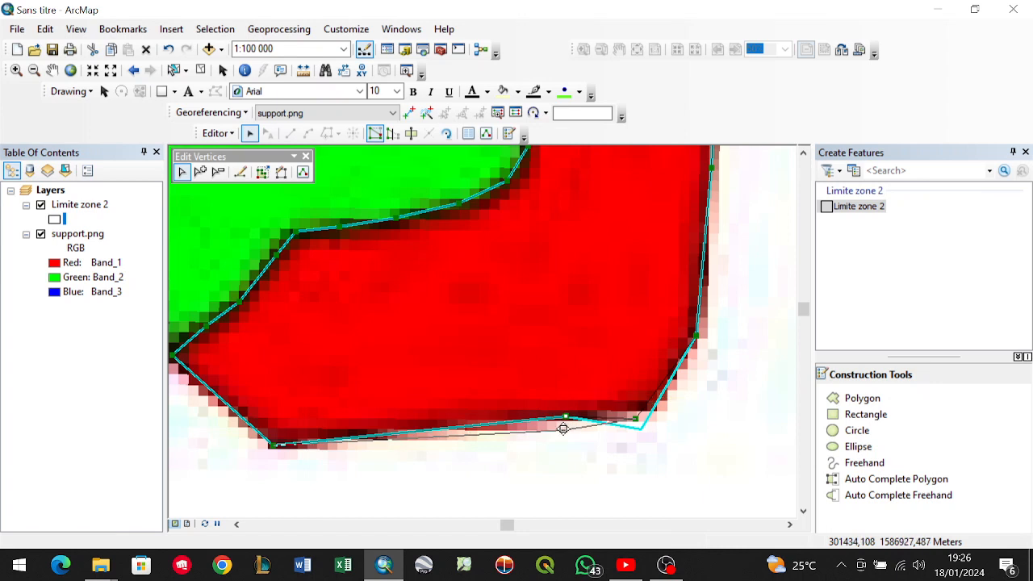
pyautogui.click(501, 396)
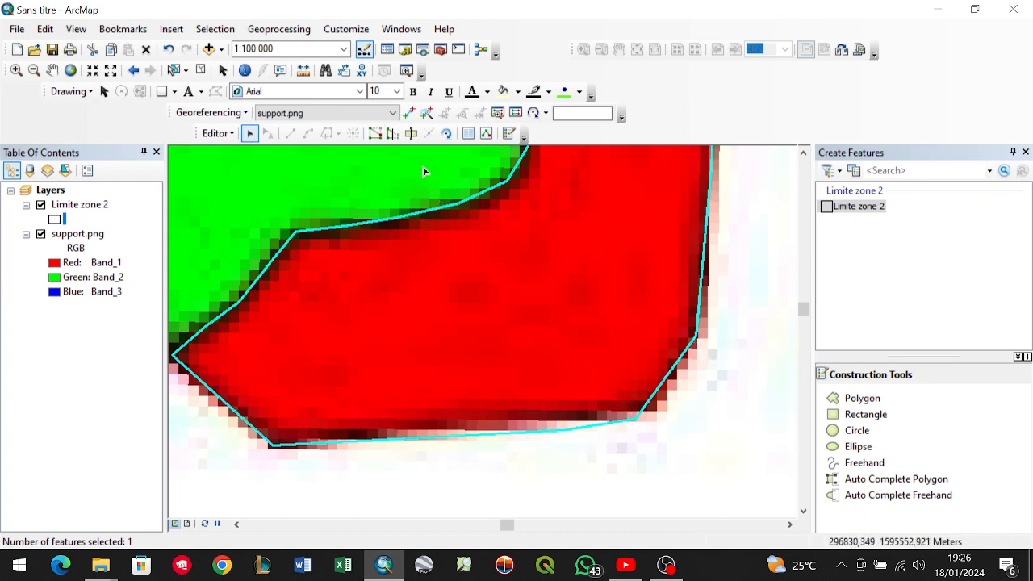
# Move the polygon's two southeast corner vertices outward to fit the red zone's outline, and apply the vertex edits.
pyautogui.click(379, 139)
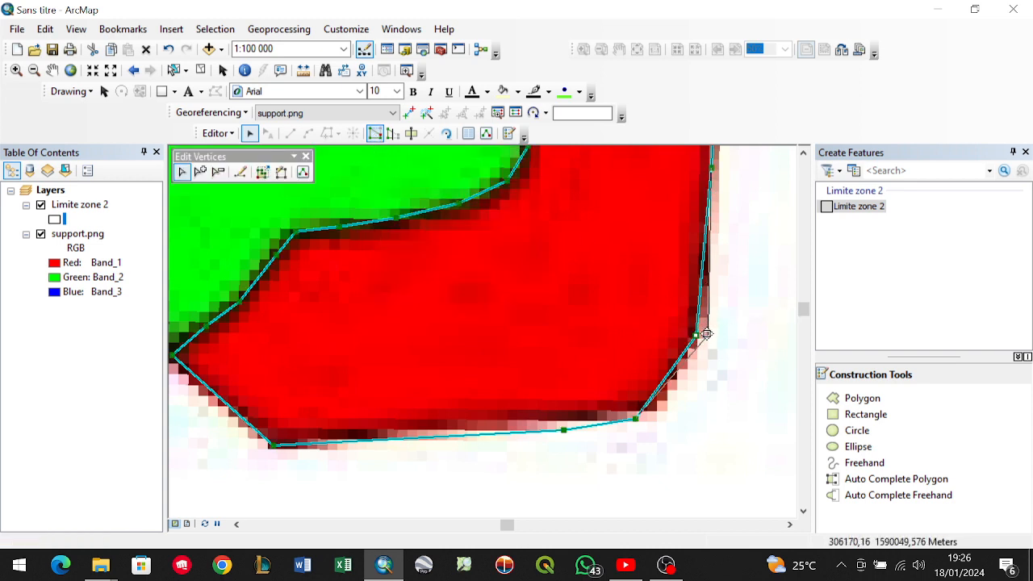
pyautogui.moveTo(696, 335); pyautogui.dragTo(707, 333)
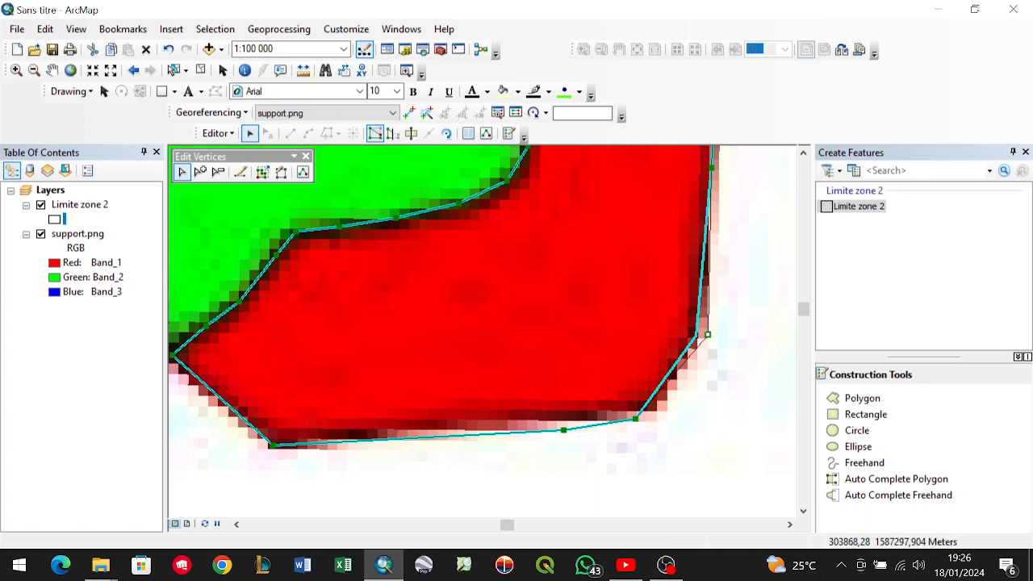
pyautogui.moveTo(636, 418); pyautogui.dragTo(651, 417)
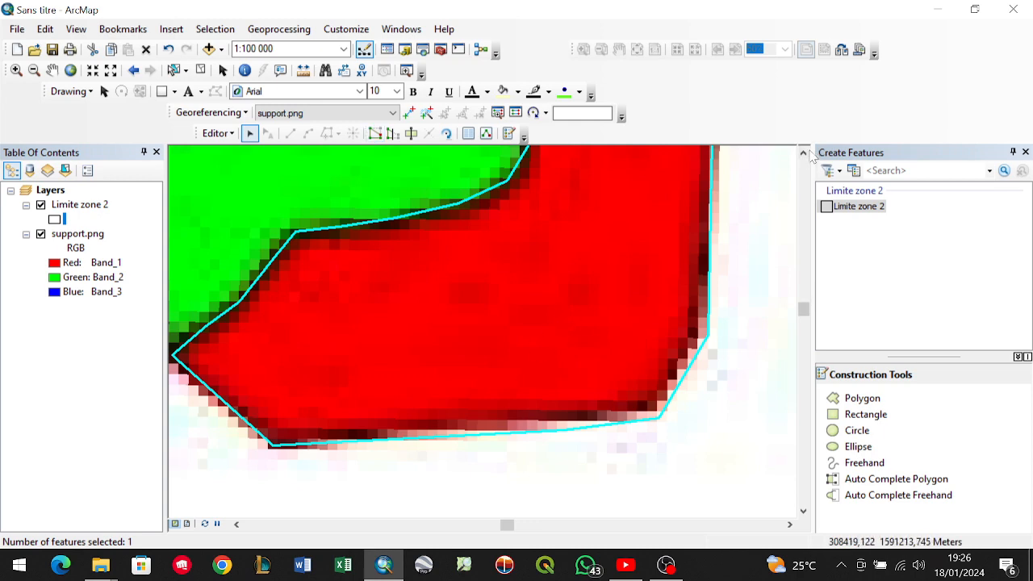
# Inspect the red zone's polygon outline against the map from its southern end up to its northern edge.
pyautogui.click(803, 153)
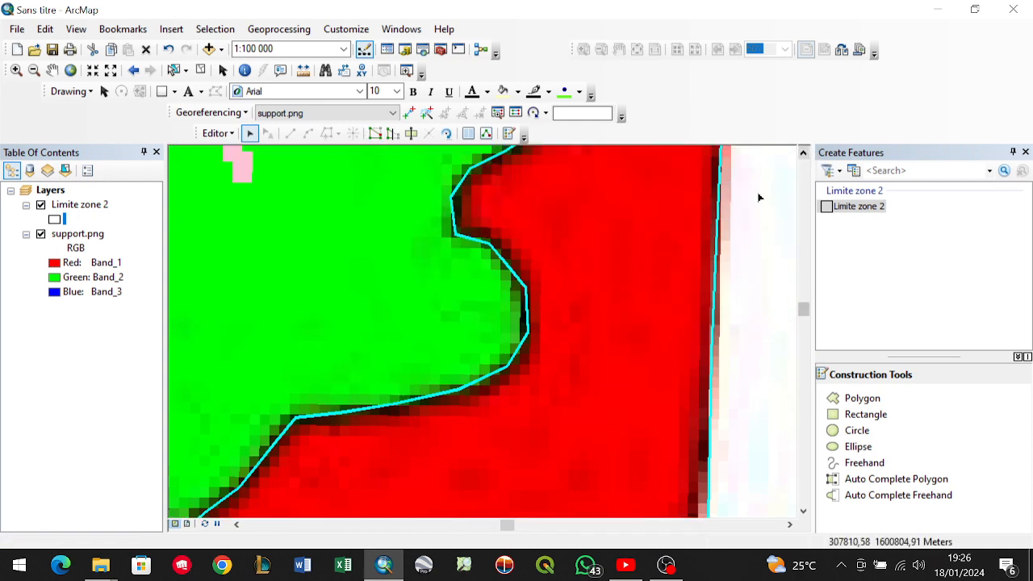
pyautogui.scroll(3, 587, 225)
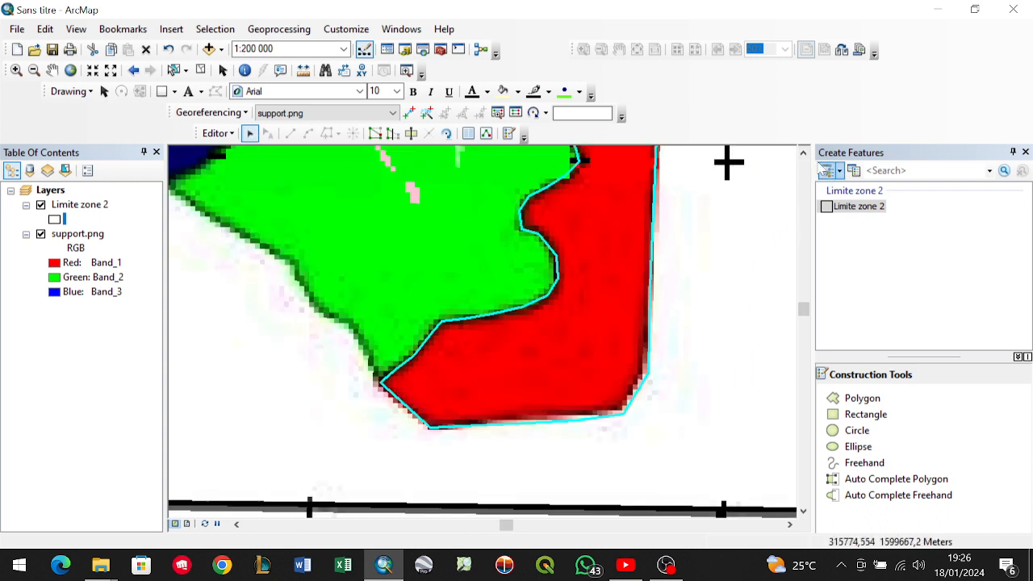
pyautogui.click(804, 153)
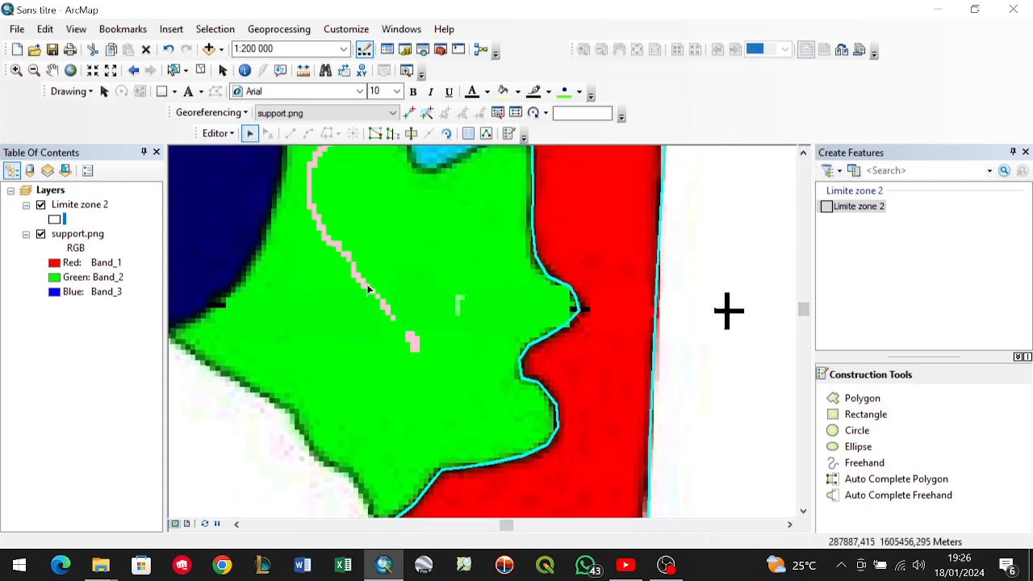
pyautogui.scroll(3, 366, 284)
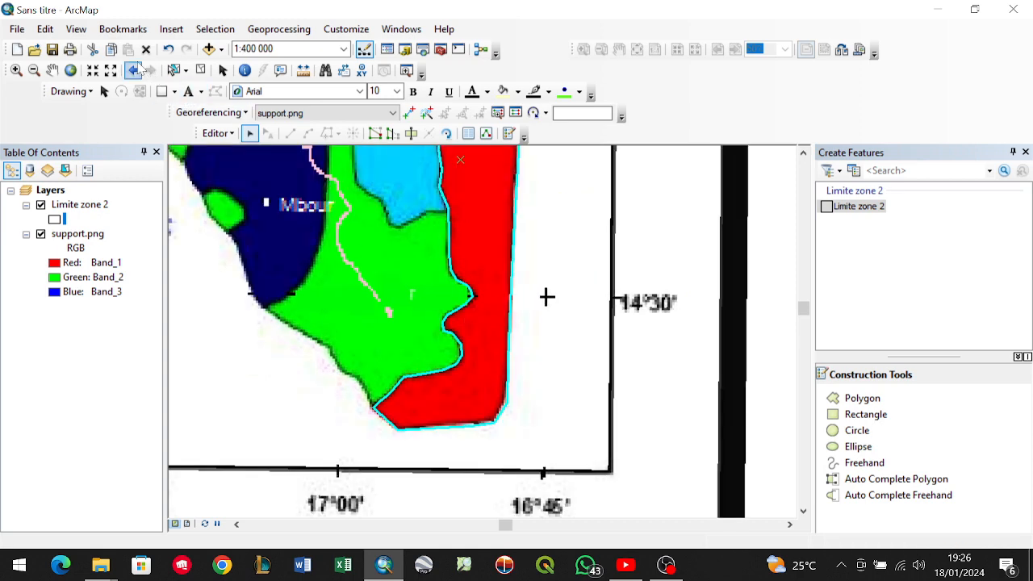
pyautogui.click(52, 70)
pyautogui.moveTo(510, 171); pyautogui.dragTo(637, 311)
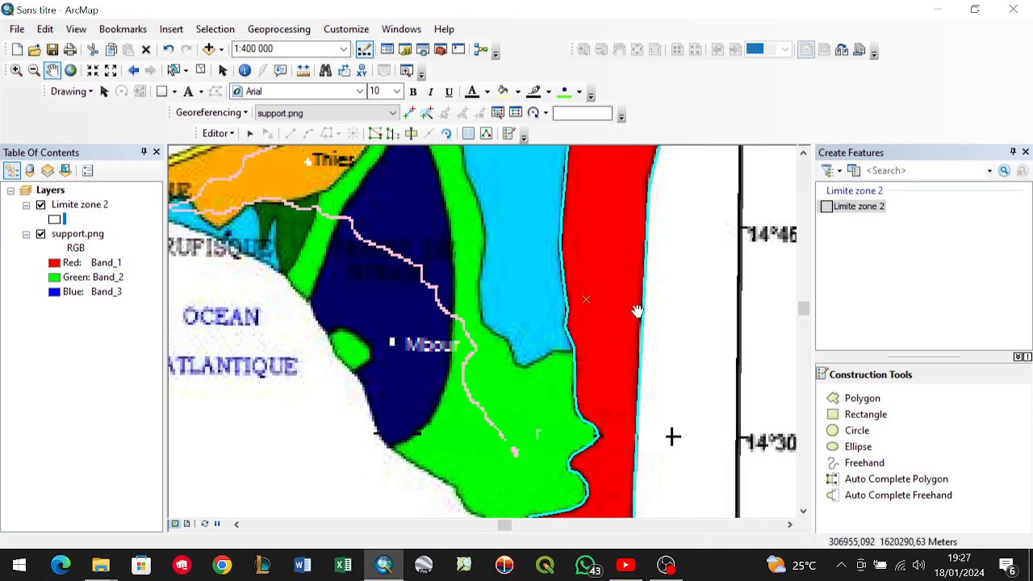
pyautogui.scroll(2, 637, 310)
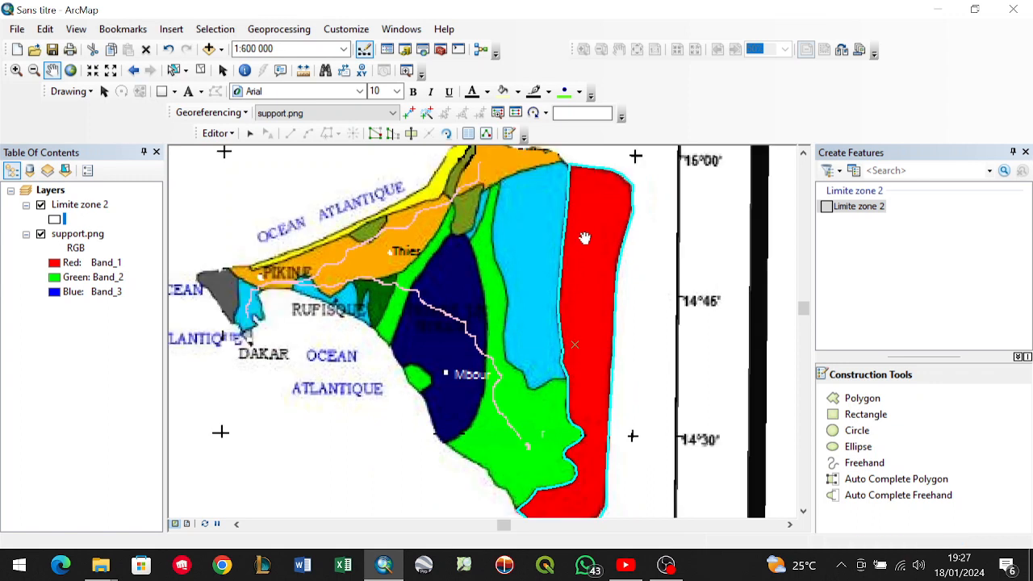
pyautogui.moveTo(587, 223); pyautogui.dragTo(578, 236)
# Start an Auto Complete Polygon in Limite zone 2 from the red polygon's northwest endpoint for the light blue zone.
pyautogui.click(870, 211)
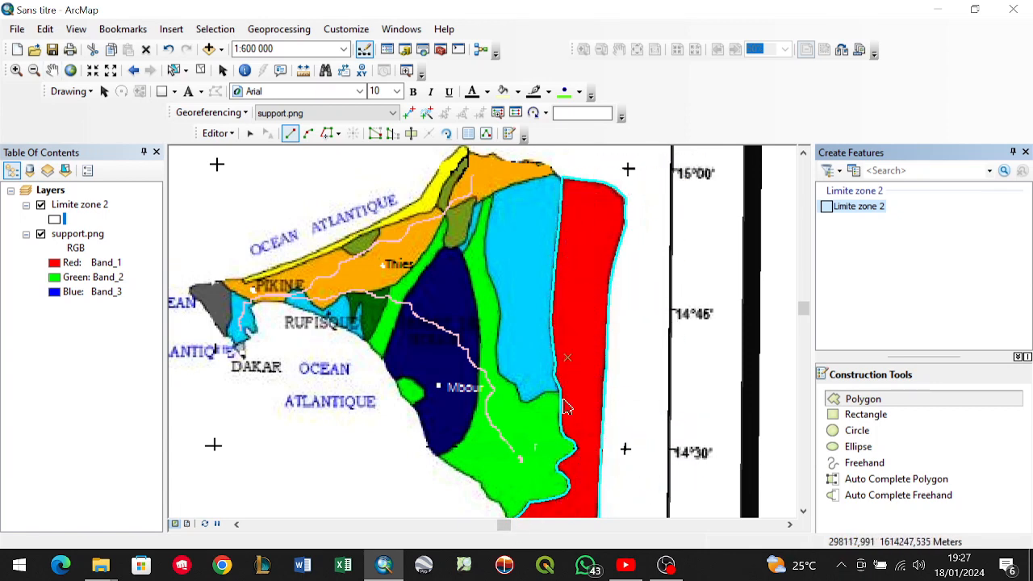
pyautogui.click(895, 480)
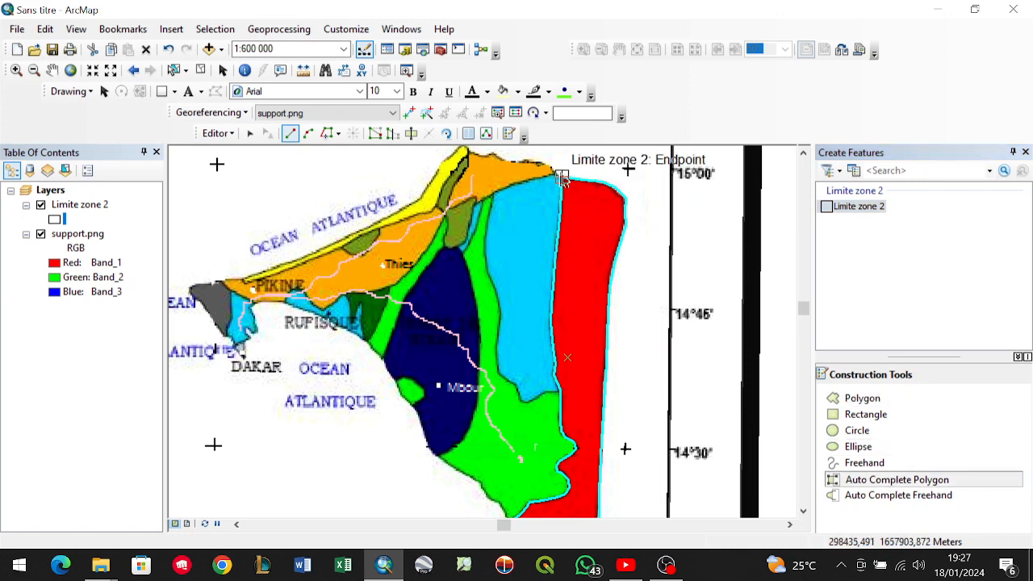
pyautogui.scroll(-2, 561, 174)
pyautogui.scroll(-1, 564, 190)
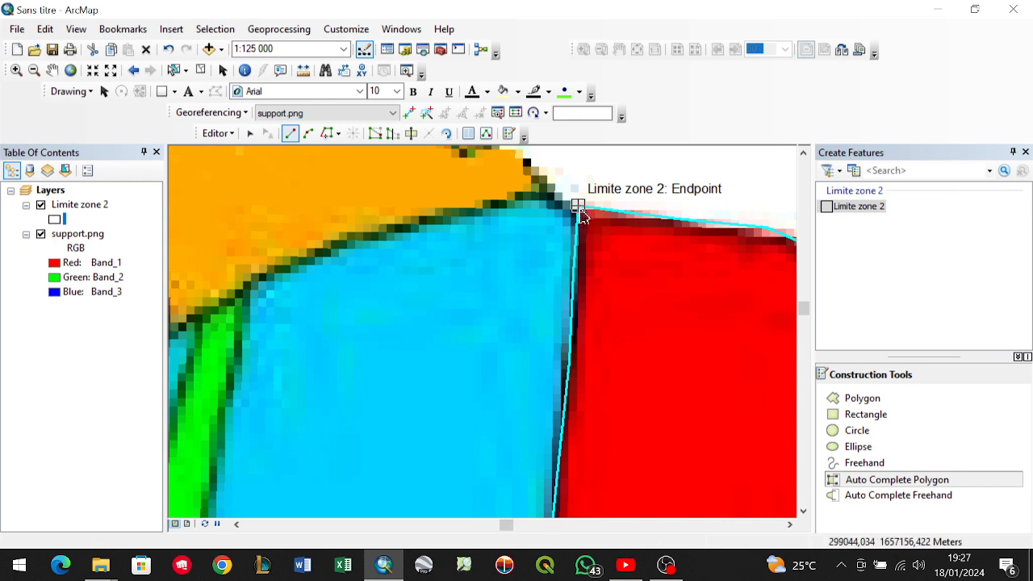
pyautogui.click(578, 207)
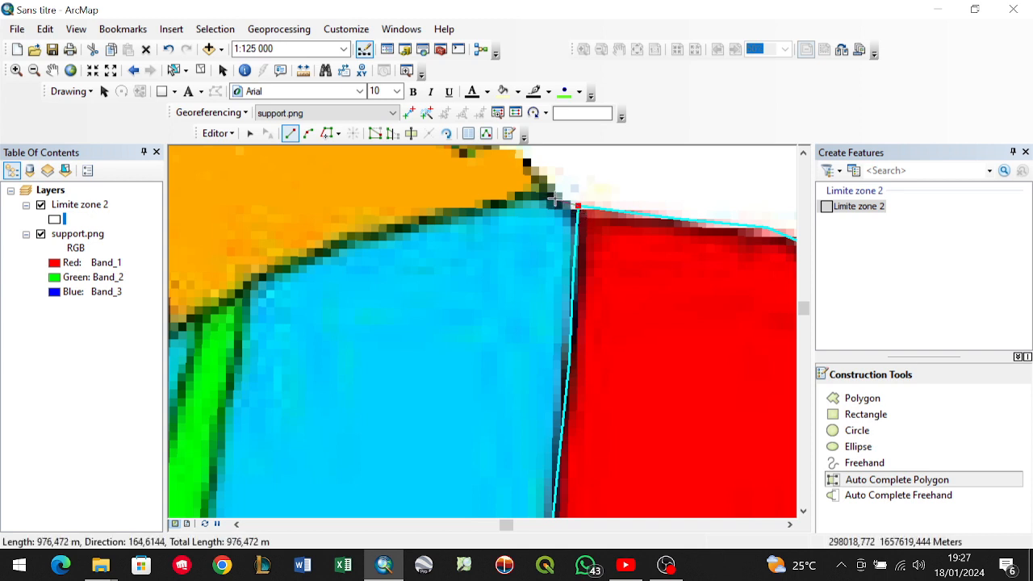
# Trace the light blue zone's northern edge westward along the orange zone to its northwest corner at the green strip.
pyautogui.click(555, 197)
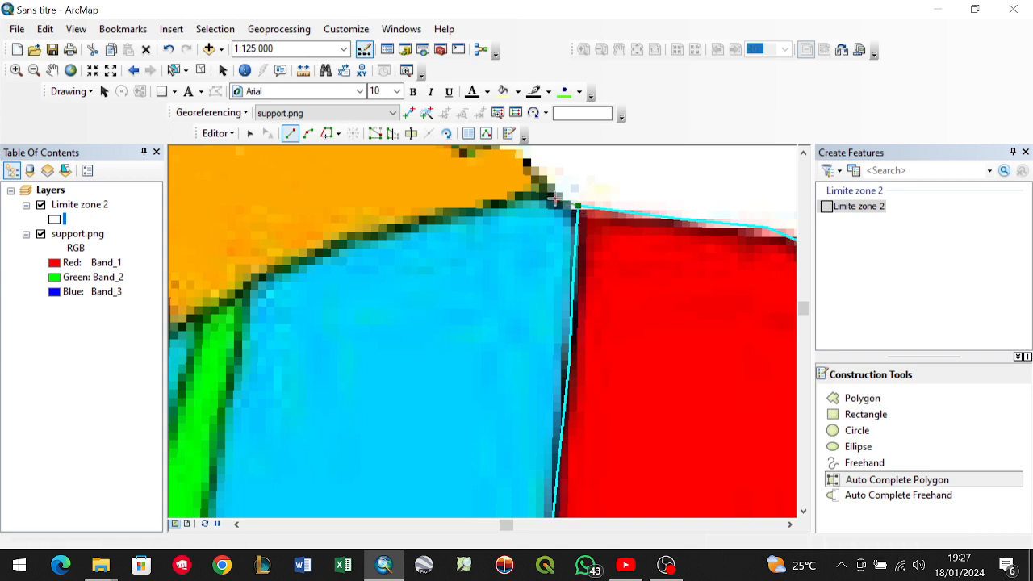
pyautogui.click(507, 204)
pyautogui.click(347, 240)
pyautogui.click(331, 247)
pyautogui.click(300, 262)
pyautogui.click(259, 283)
pyautogui.click(241, 296)
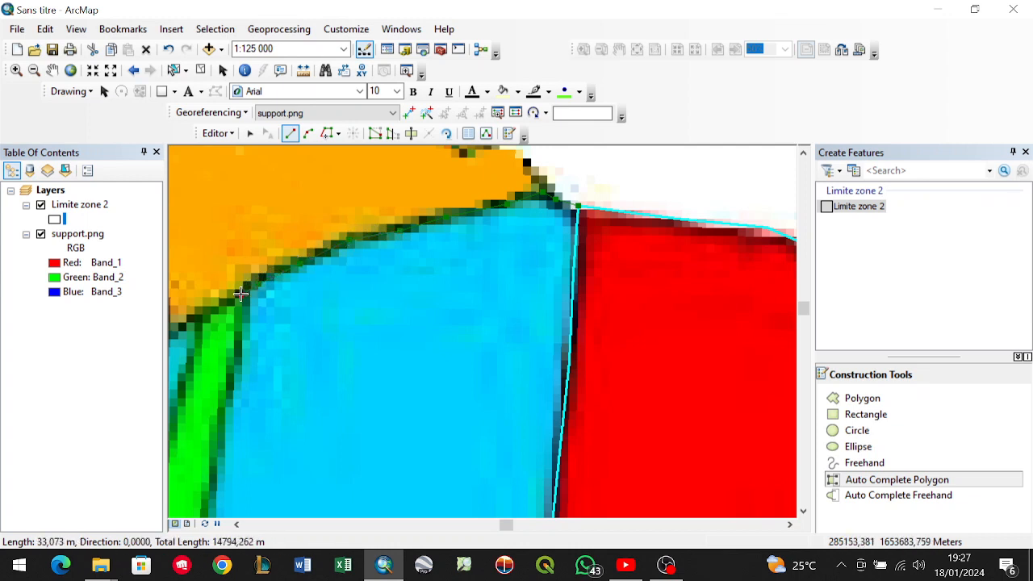
# Trace the upper stretch of the light blue zone's western edge southward along the narrow green strip.
pyautogui.scroll(-3, 240, 297)
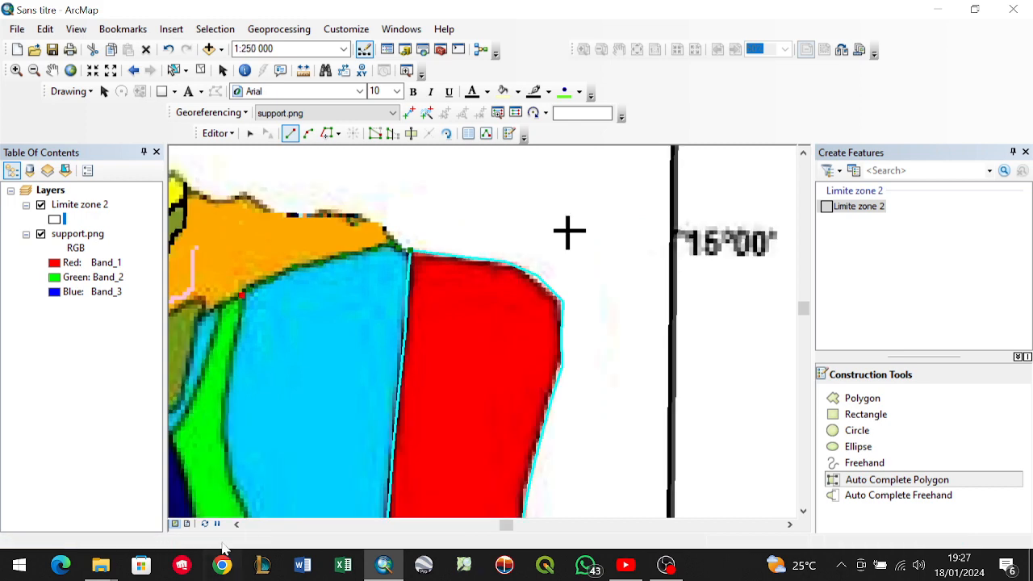
pyautogui.click(236, 525)
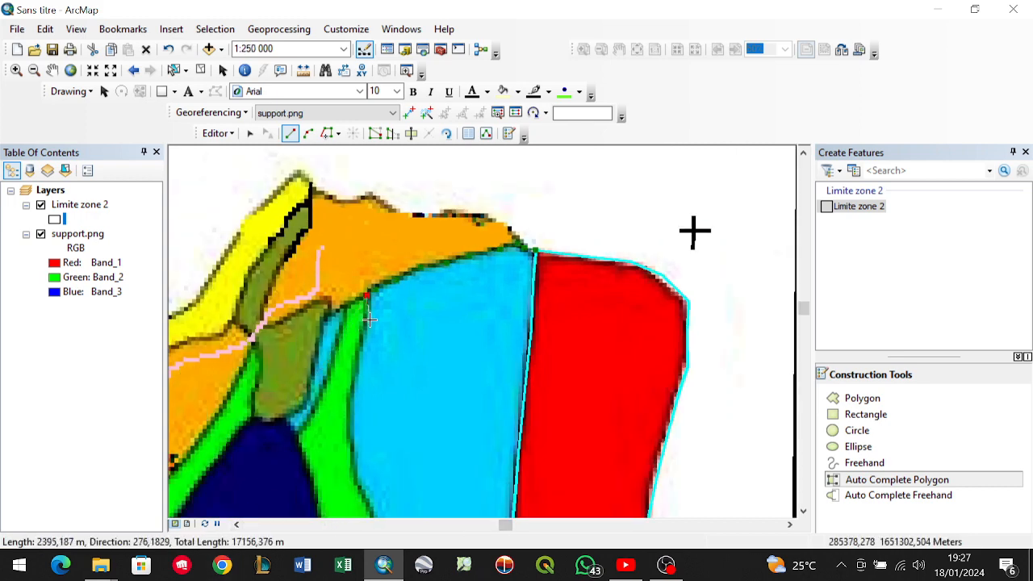
pyautogui.scroll(3, 369, 320)
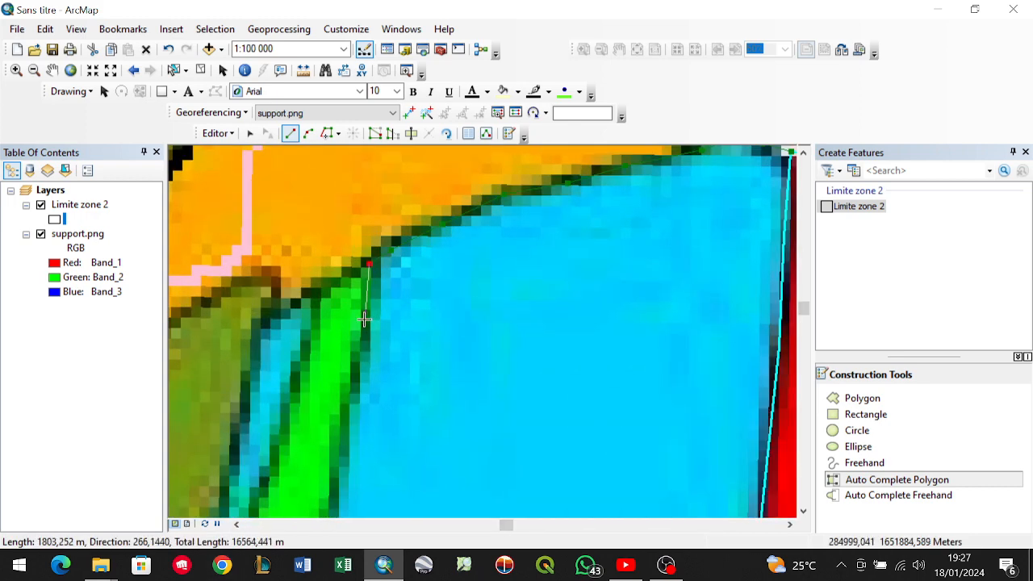
pyautogui.click(355, 377)
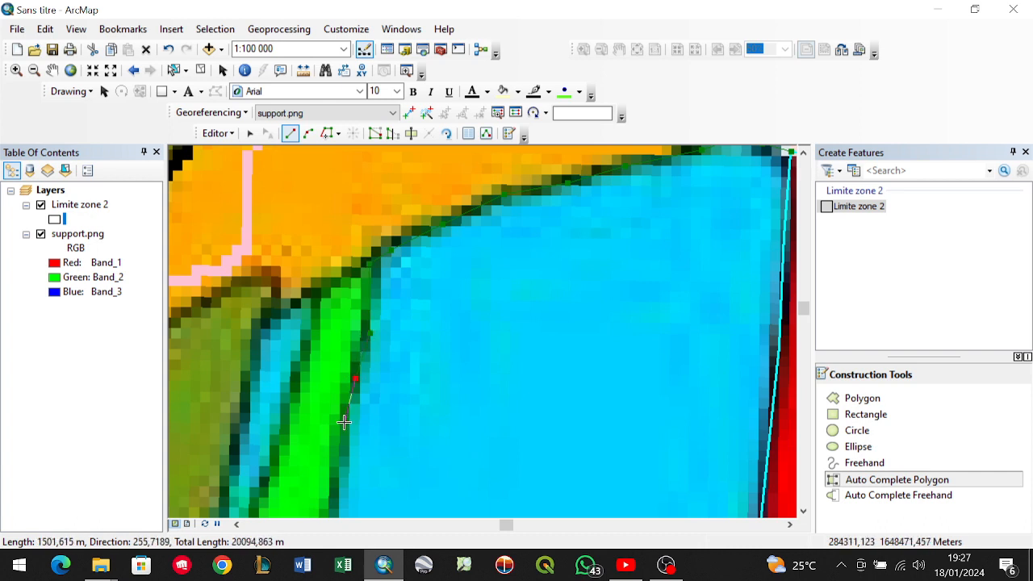
pyautogui.click(329, 508)
# Continue the light blue zone's western edge southward to just past the level of the dark blue zone's northern tip.
pyautogui.scroll(-1, 427, 442)
pyautogui.scroll(-1, 427, 441)
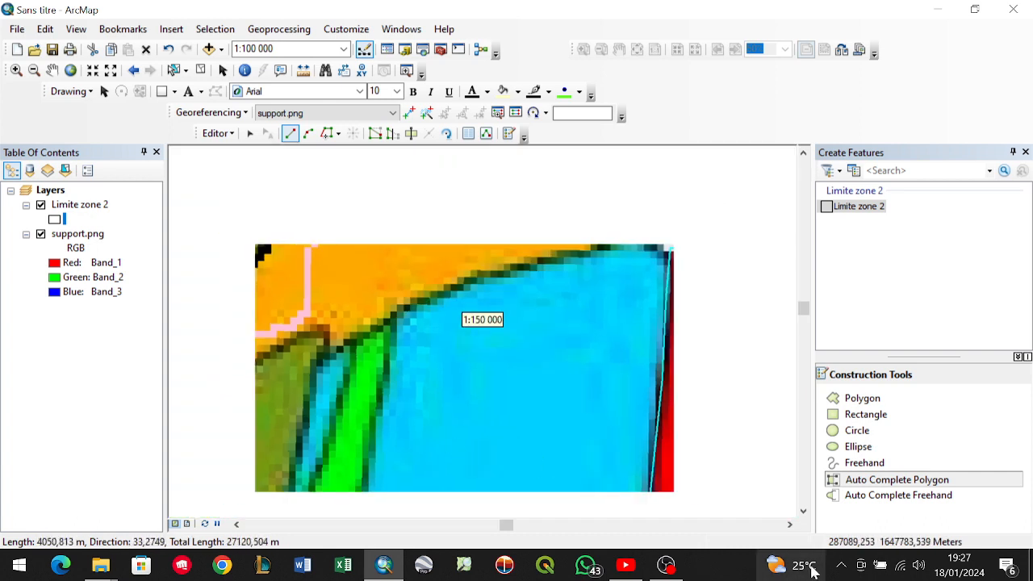
pyautogui.click(804, 513)
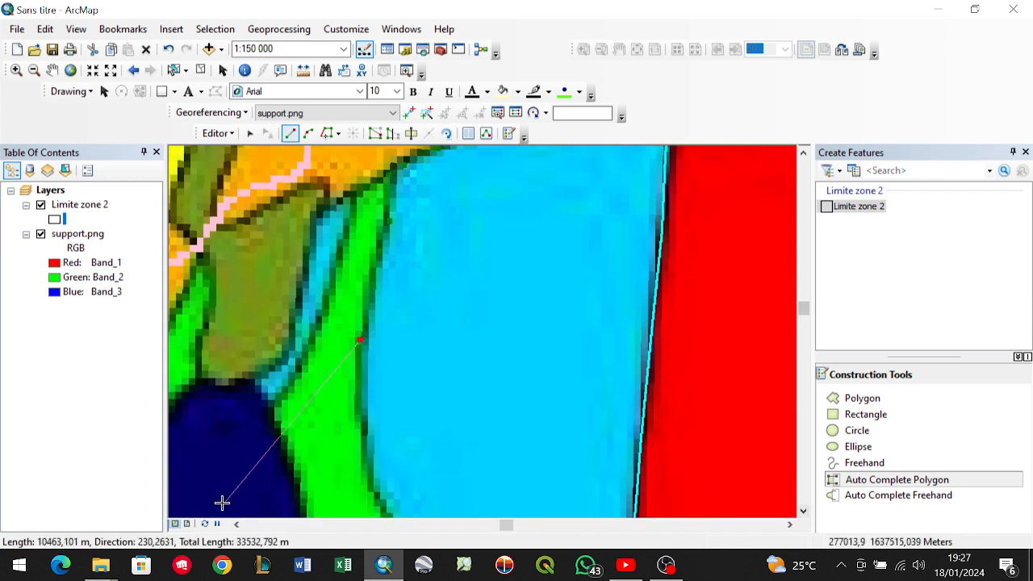
pyautogui.click(237, 525)
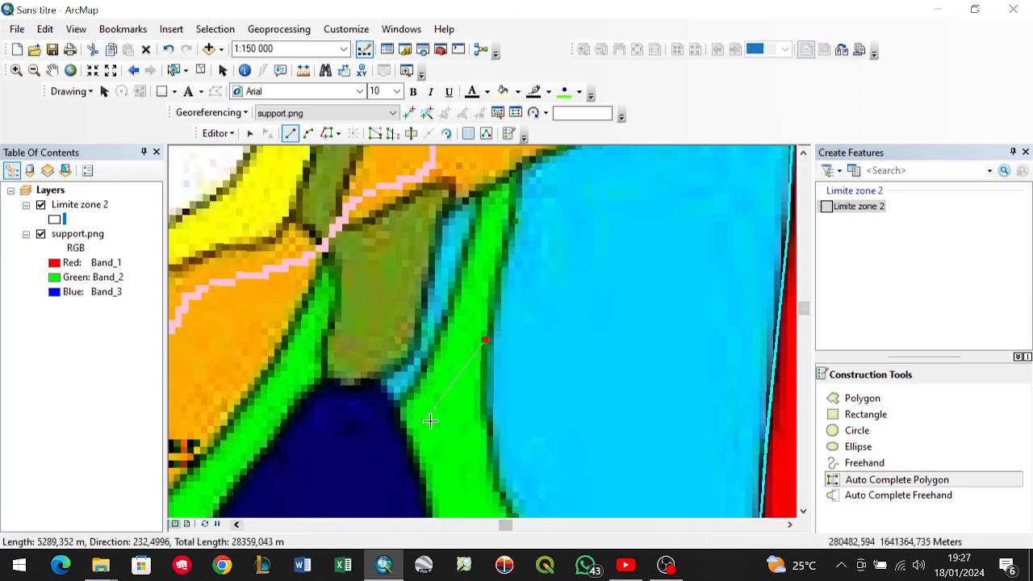
pyautogui.click(482, 403)
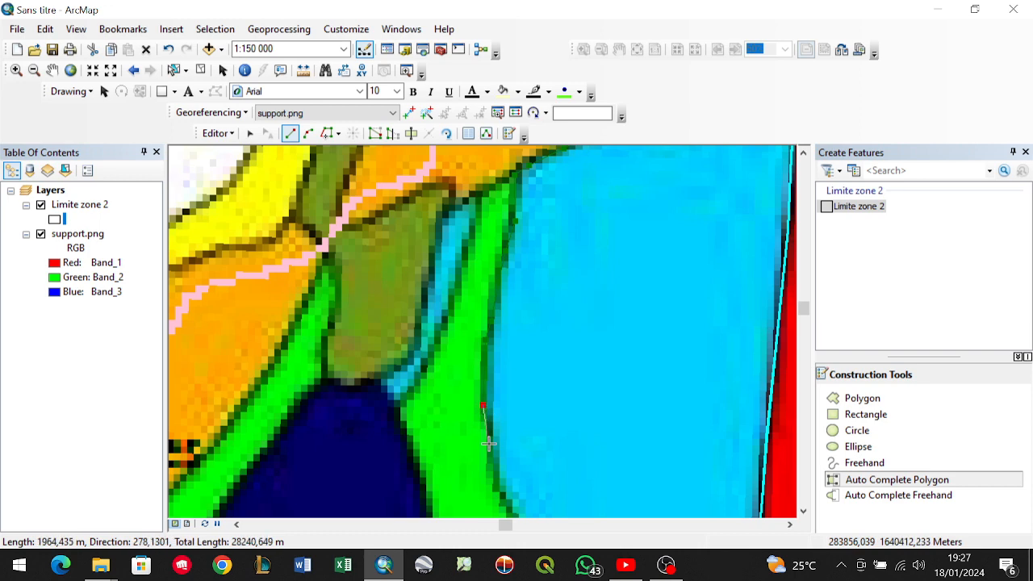
pyautogui.click(489, 448)
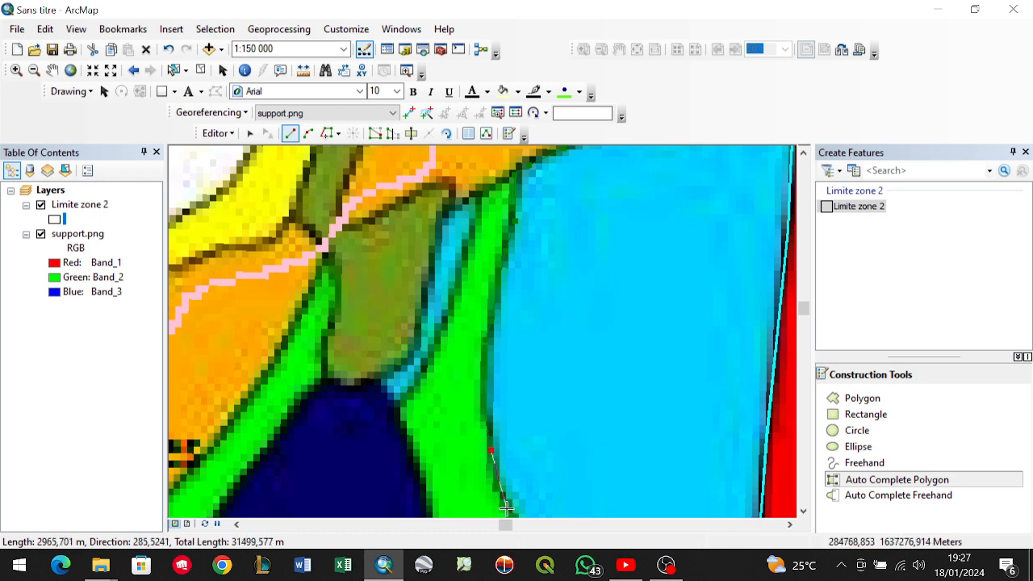
# Trace the light blue zone's western edge around the green strip's eastward bulge beside the dark blue zone.
pyautogui.click(802, 511)
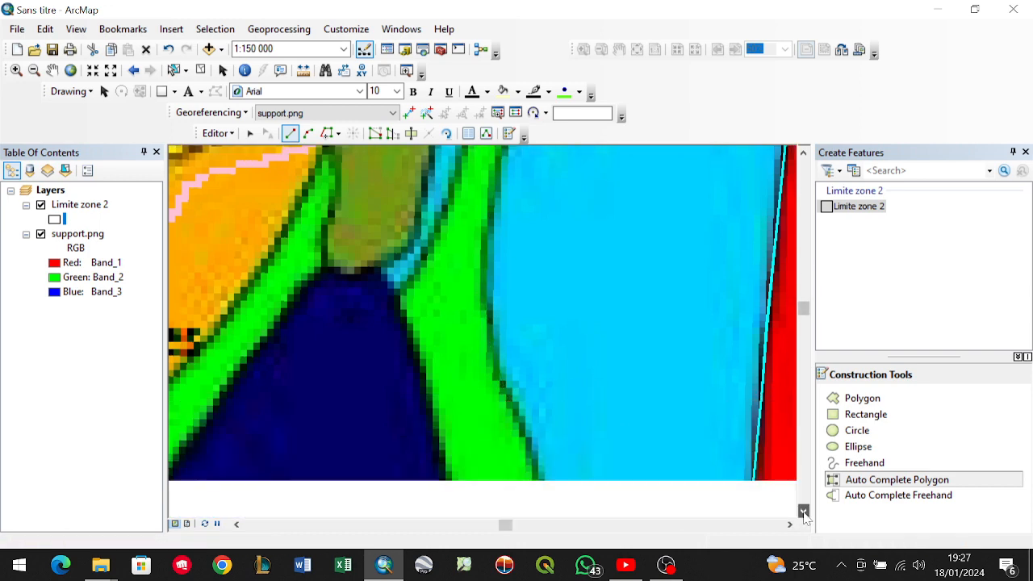
pyautogui.click(803, 512)
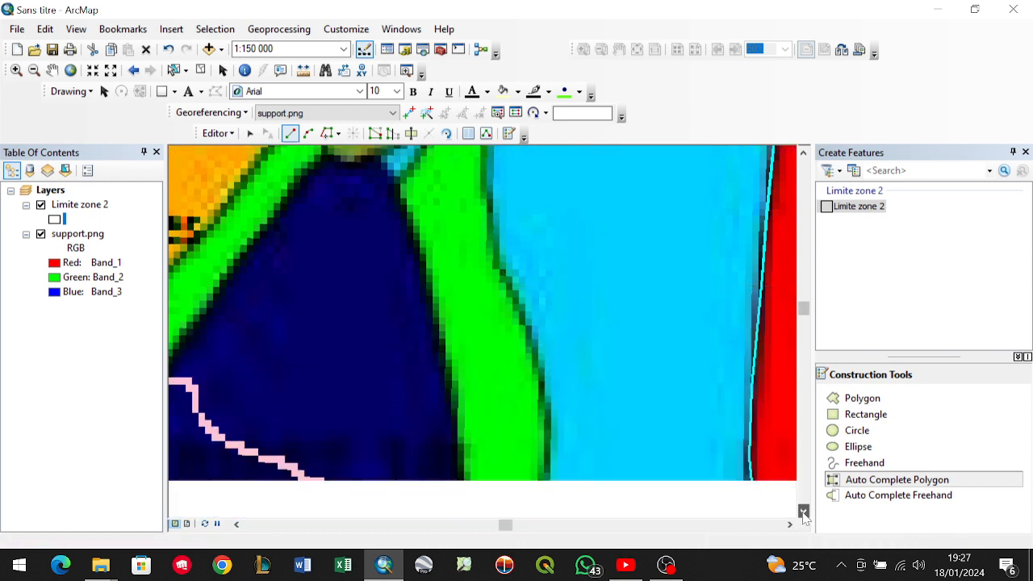
pyautogui.click(528, 330)
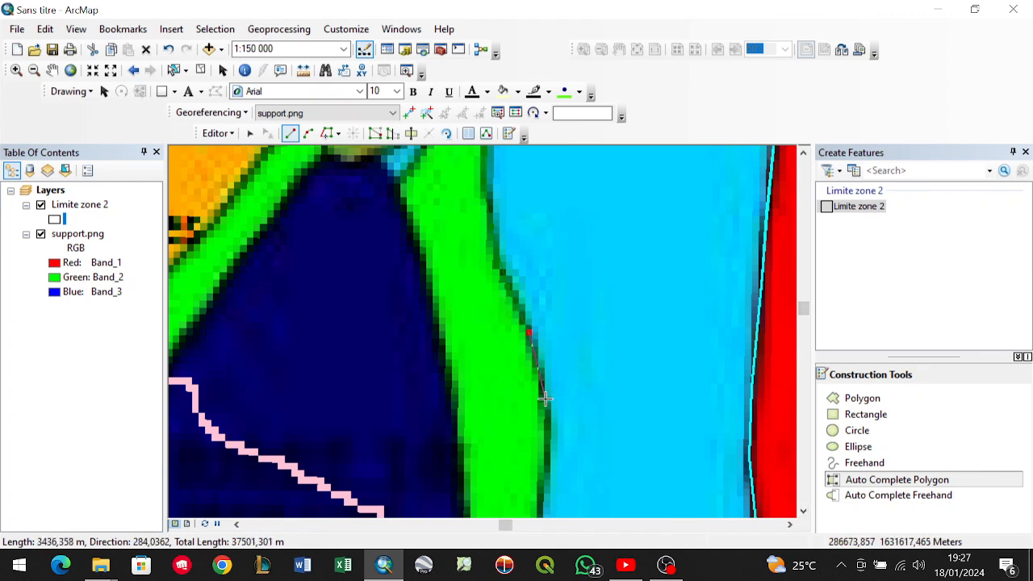
pyautogui.click(544, 398)
pyautogui.click(547, 444)
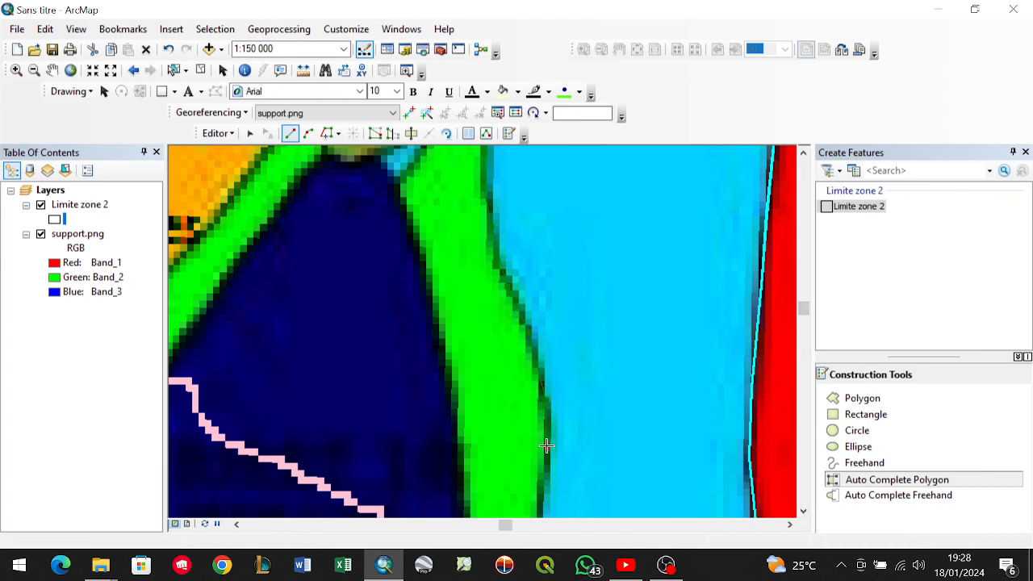
pyautogui.click(540, 513)
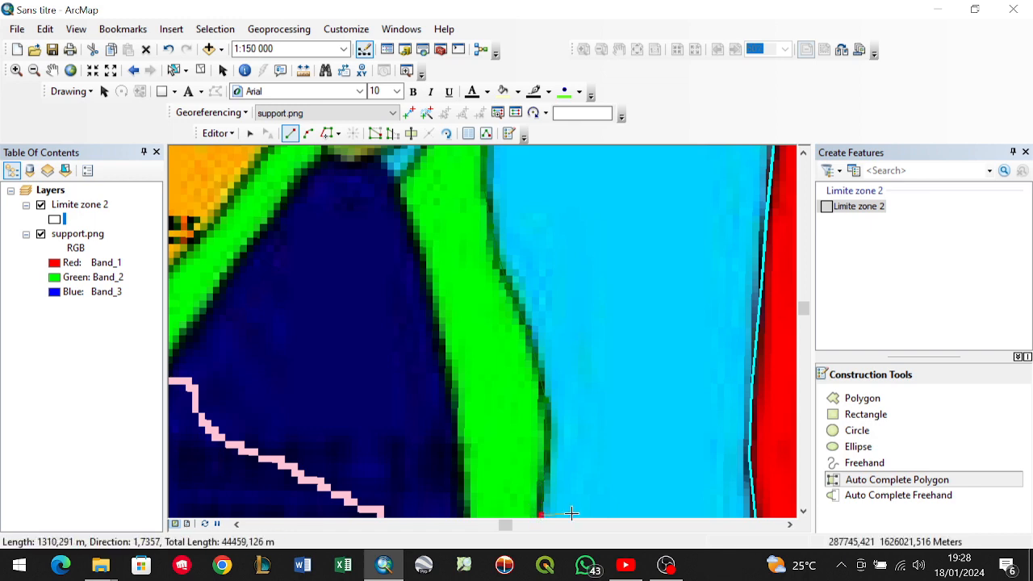
# Trace the lower stretch of the light blue zone's western edge south, then southeast, to the zone's southernmost tip.
pyautogui.click(802, 511)
pyautogui.click(802, 511)
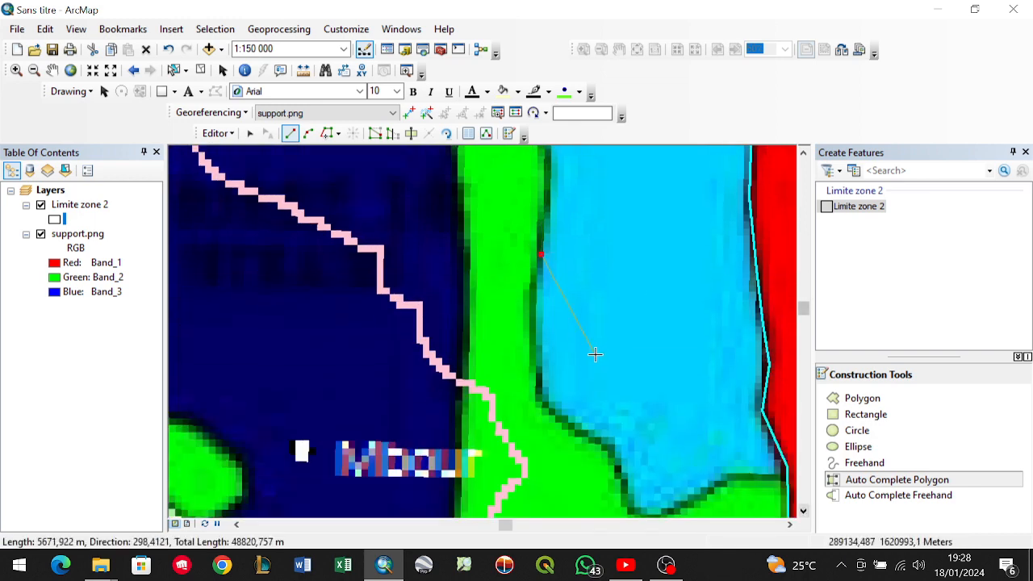
pyautogui.click(540, 387)
pyautogui.click(543, 408)
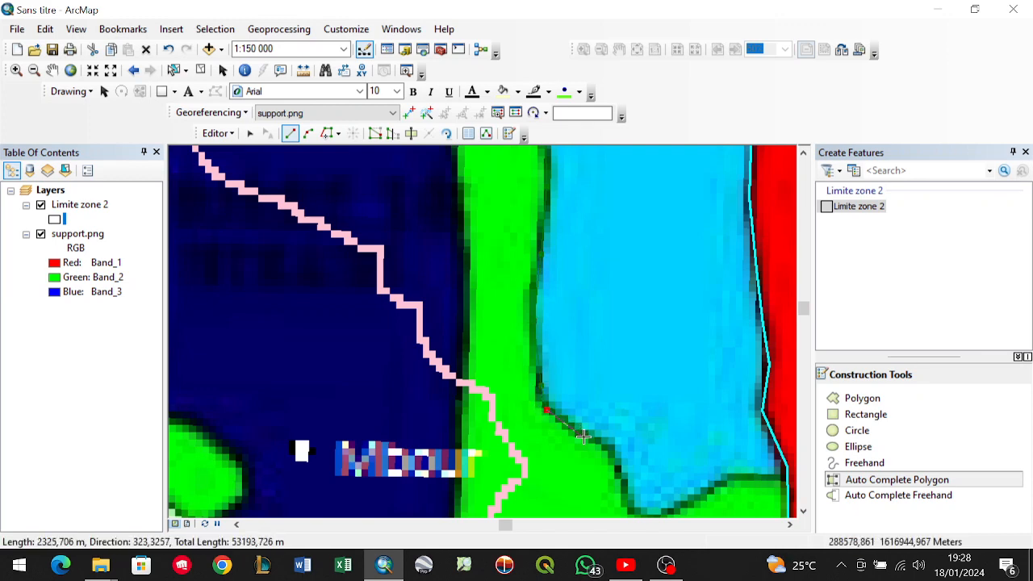
pyautogui.click(579, 433)
pyautogui.click(608, 452)
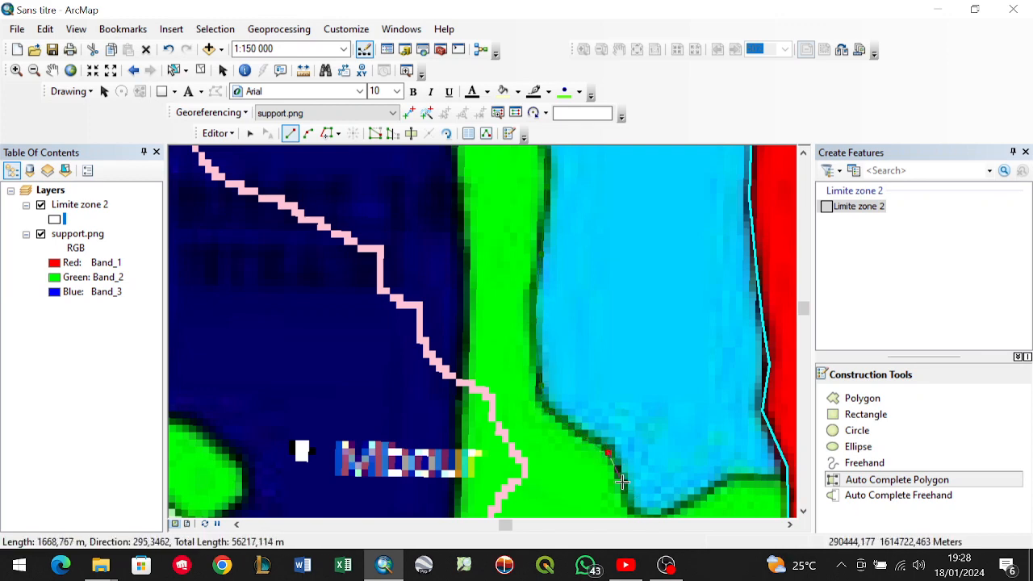
pyautogui.click(619, 474)
pyautogui.click(634, 513)
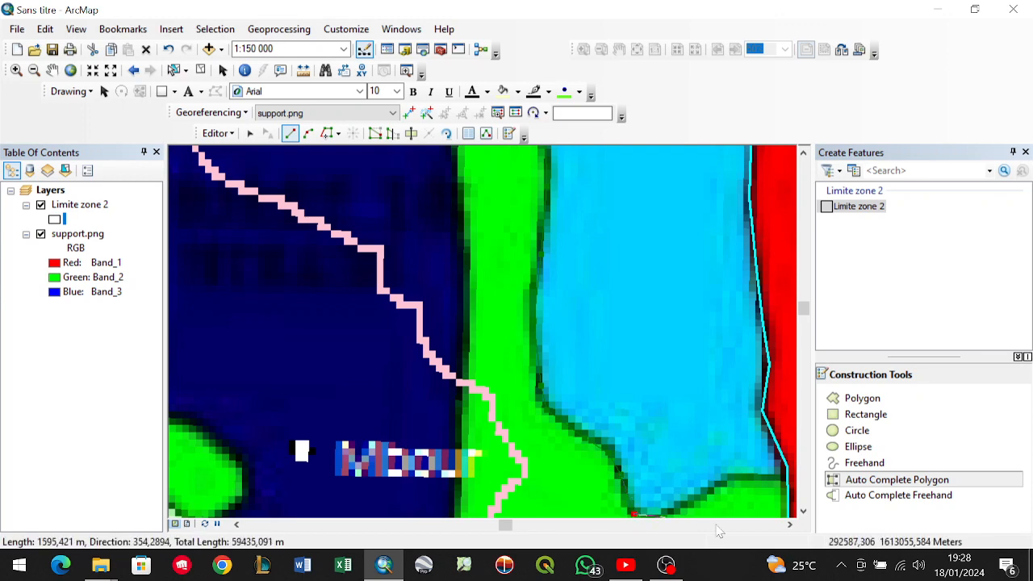
pyautogui.click(798, 511)
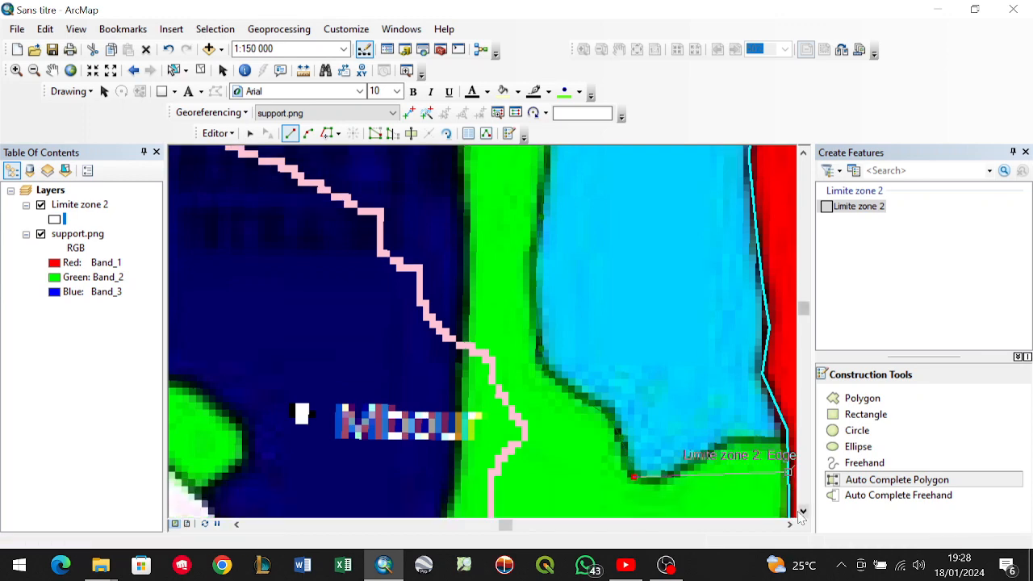
pyautogui.click(658, 481)
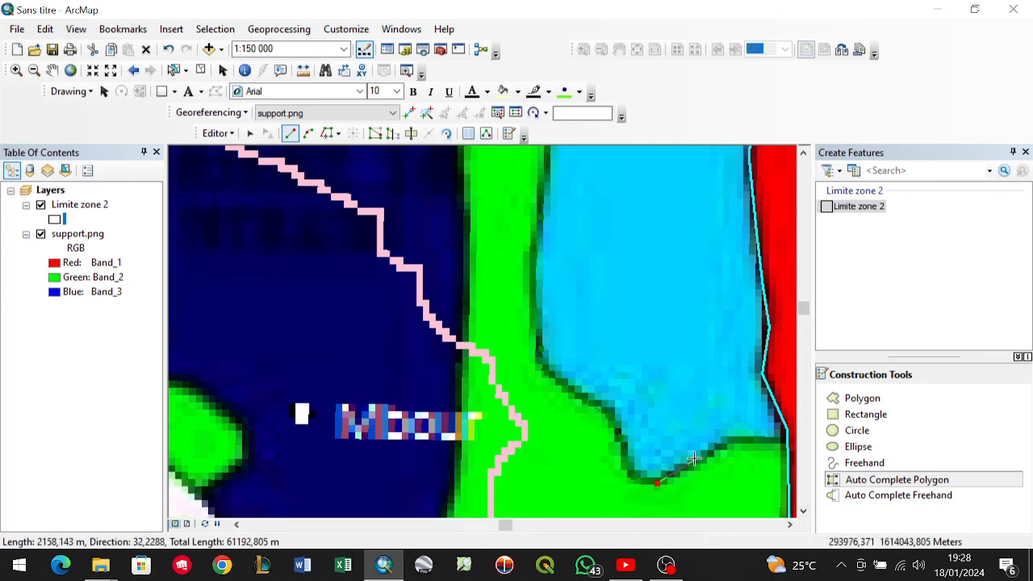
# Trace the light blue zone's southern edge east from its southernmost tip to the red zone and complete the polygon.
pyautogui.click(743, 440)
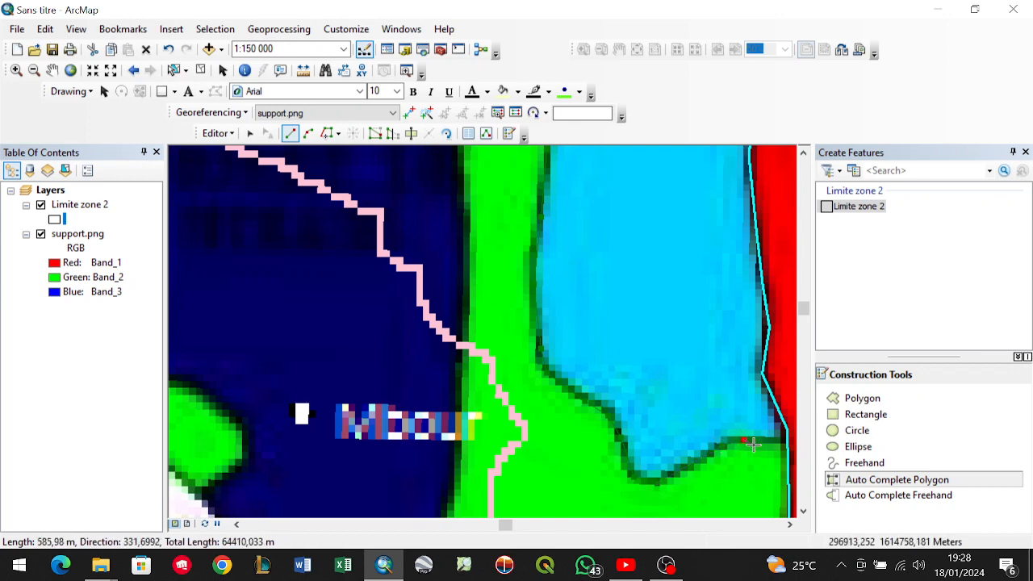
pyautogui.click(789, 524)
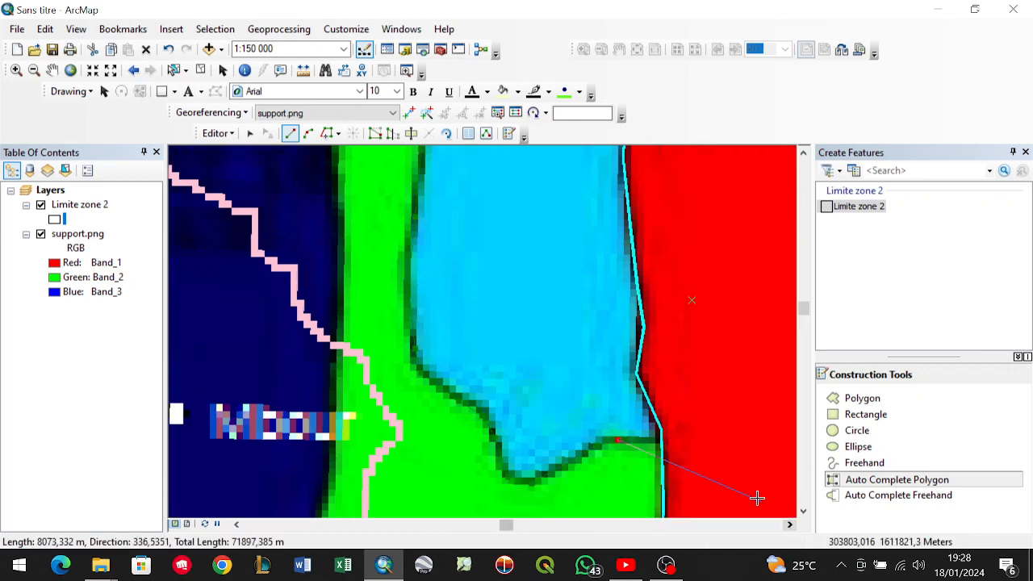
pyautogui.doubleClick(660, 444)
# Start the green zone at the light blue zone's northwest corner and trace its short northern edge southwest along the orange zone.
pyautogui.scroll(-4, 406, 272)
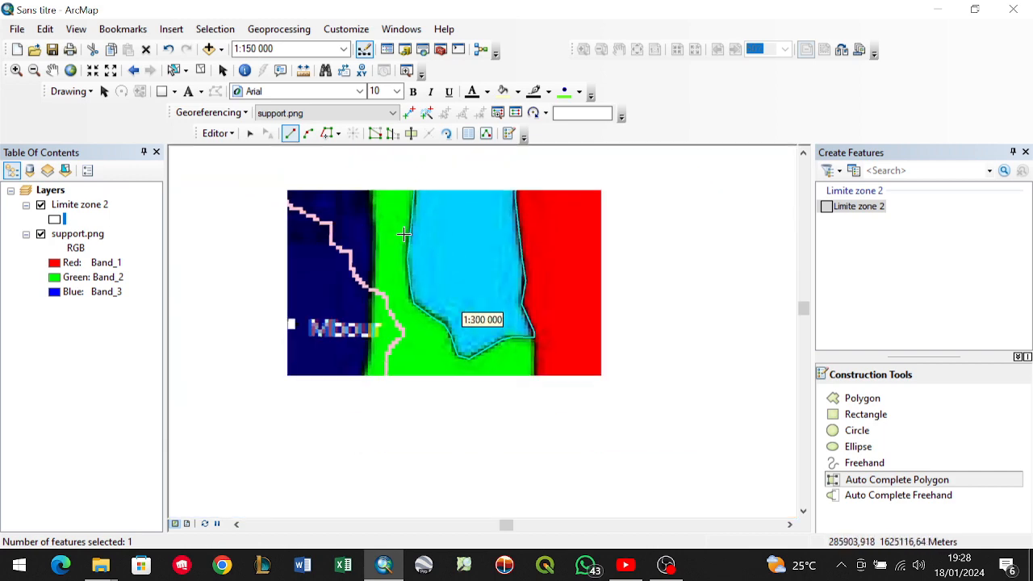
pyautogui.click(236, 525)
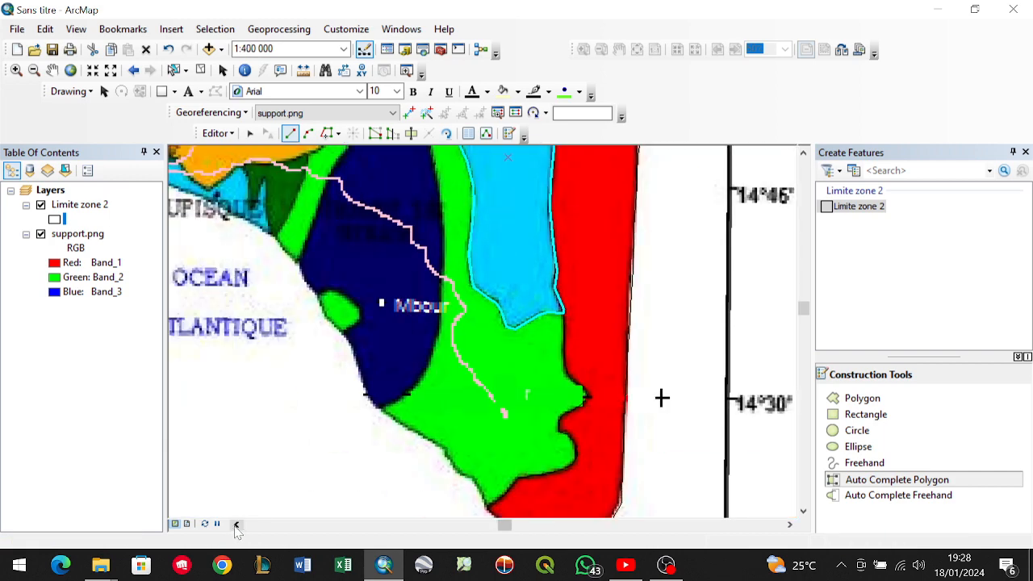
pyautogui.click(237, 525)
pyautogui.click(236, 525)
pyautogui.click(803, 152)
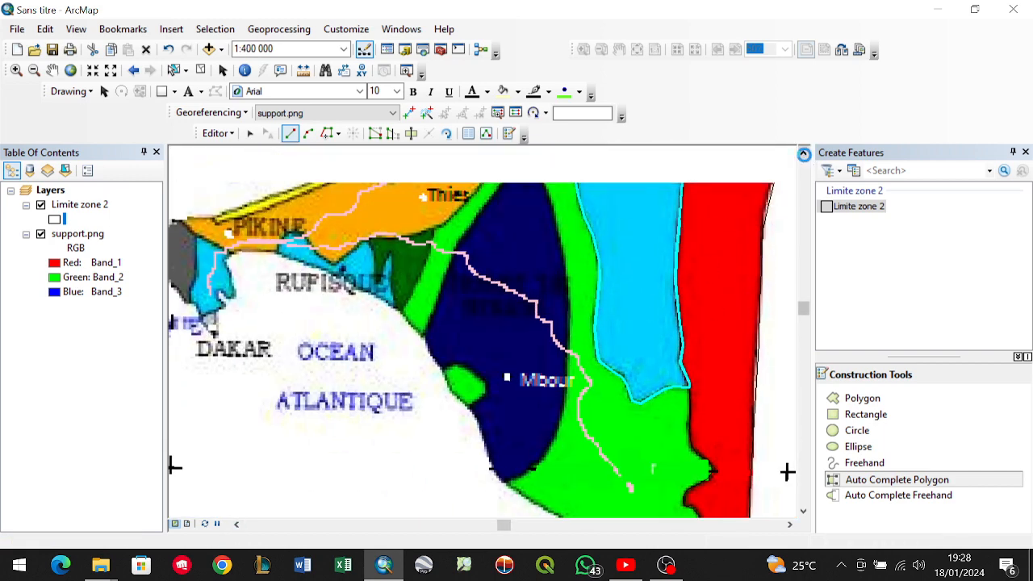
pyautogui.click(802, 152)
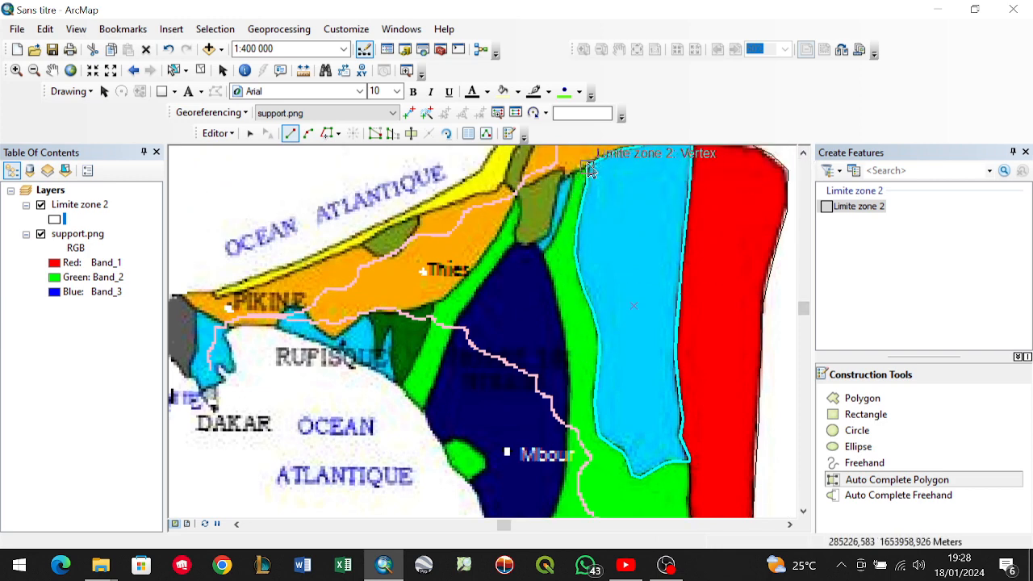
pyautogui.scroll(-4, 589, 169)
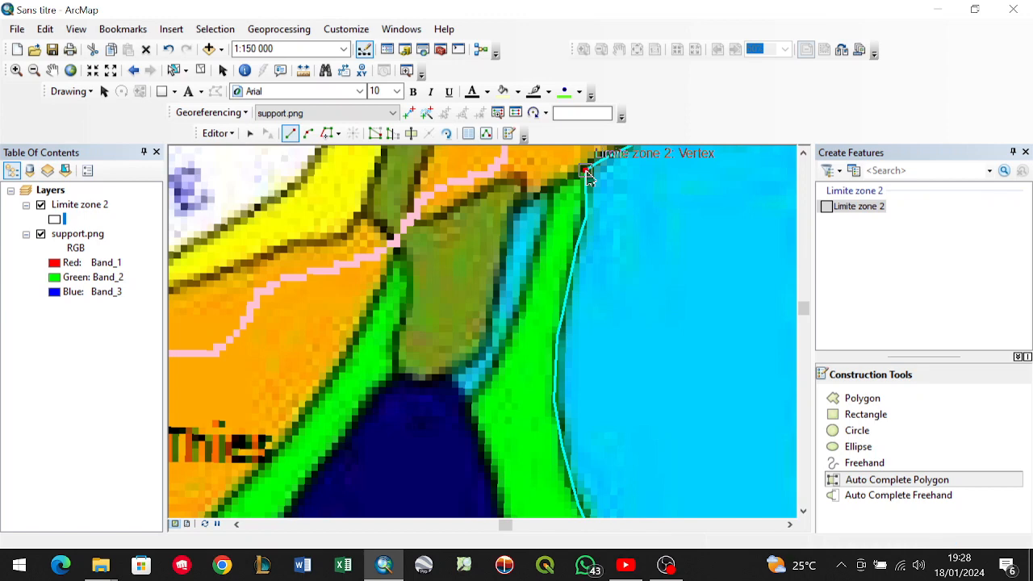
pyautogui.click(571, 181)
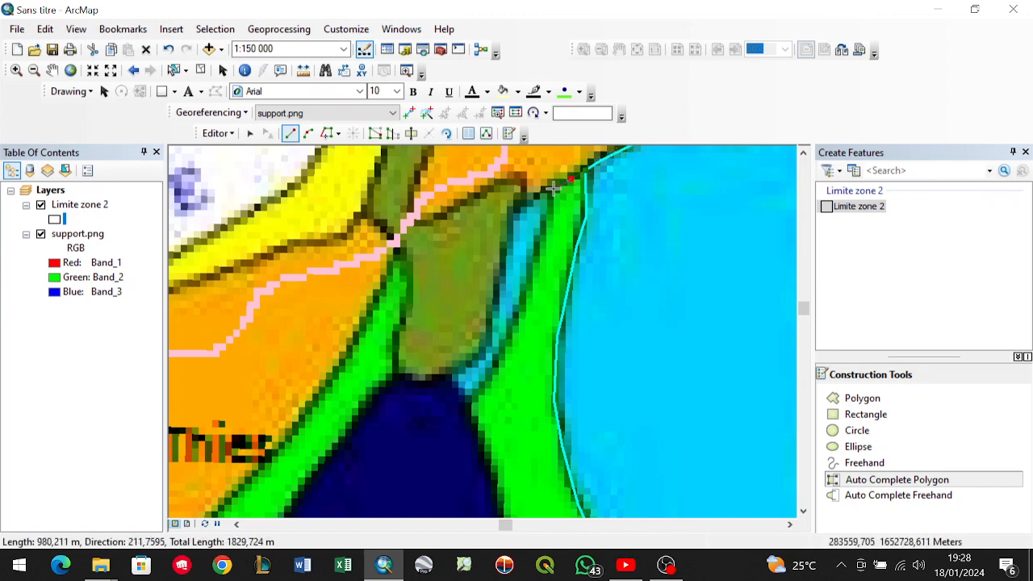
pyautogui.click(555, 189)
# Trace the green zone's western edge south along the narrow light blue strip to the dark blue zone.
pyautogui.click(533, 267)
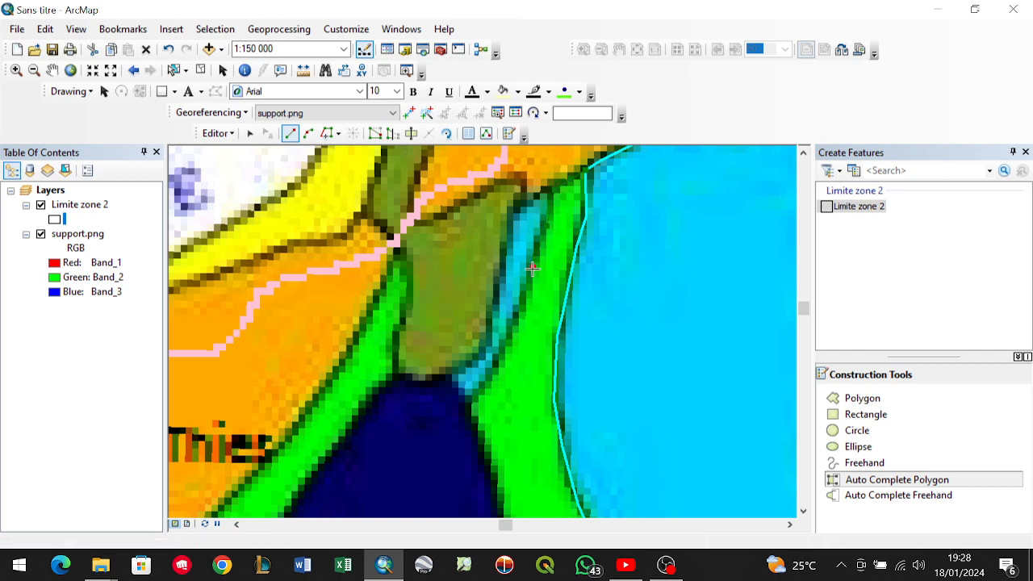
pyautogui.click(523, 309)
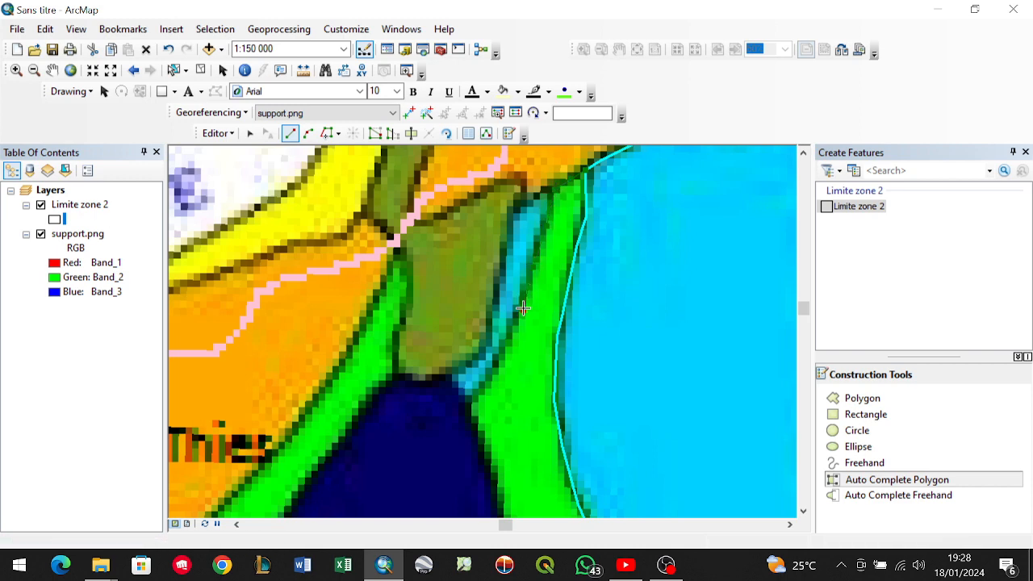
pyautogui.click(509, 349)
pyautogui.click(488, 379)
pyautogui.click(472, 399)
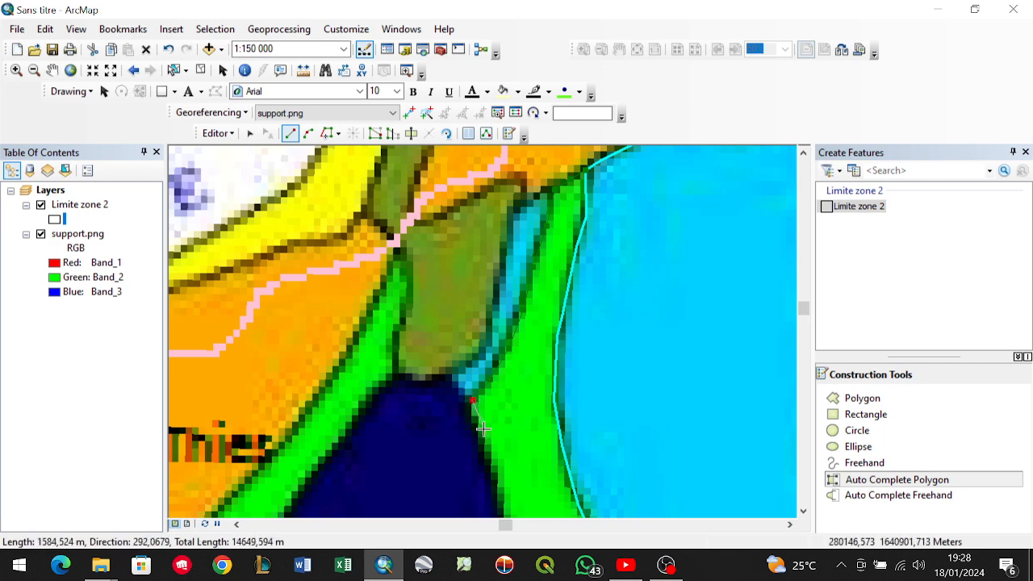
# Trace the green zone's western edge south along the upper part of the dark blue zone's eastern side.
pyautogui.click(472, 421)
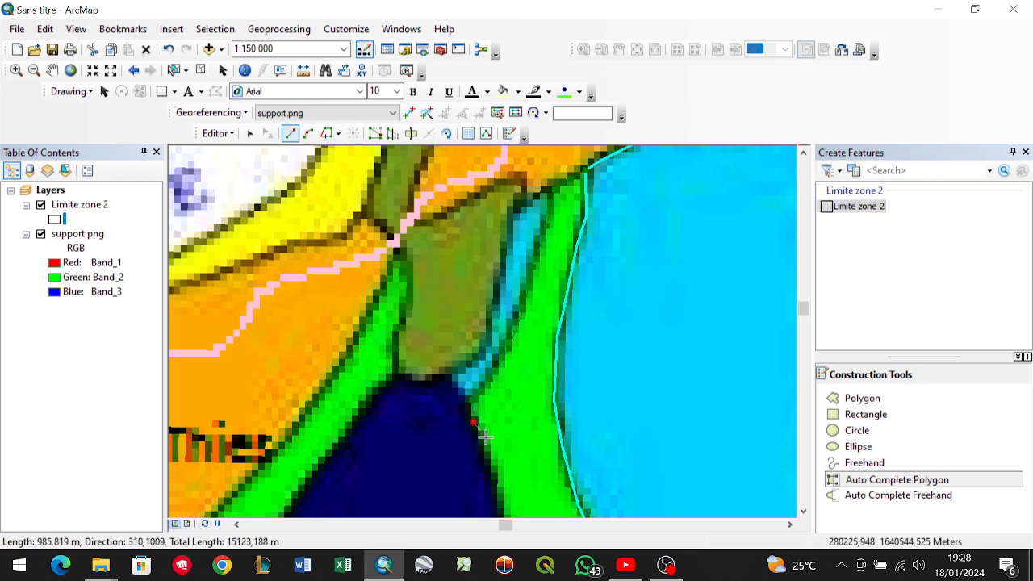
pyautogui.click(485, 455)
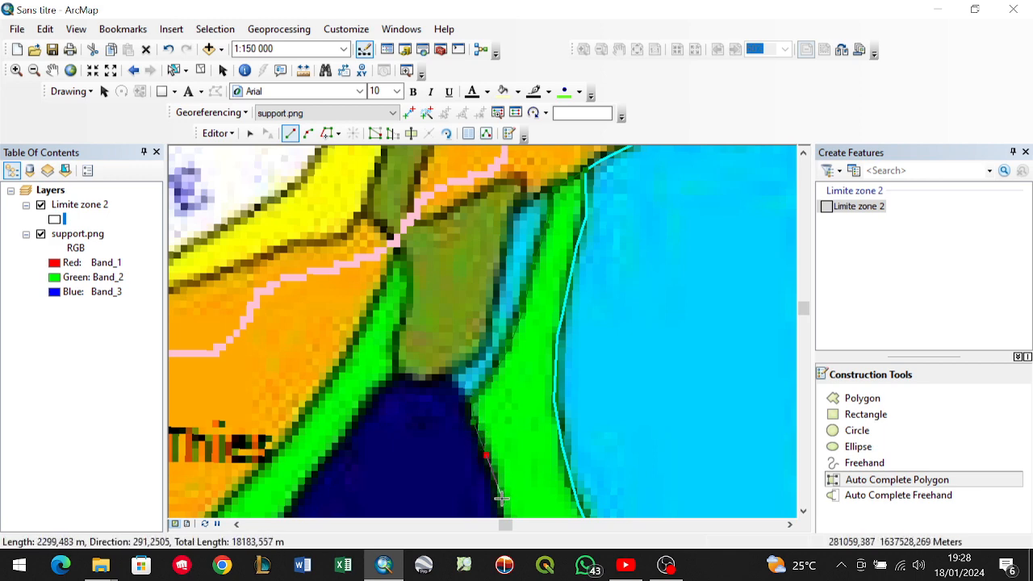
pyautogui.click(803, 511)
pyautogui.click(803, 513)
pyautogui.click(804, 513)
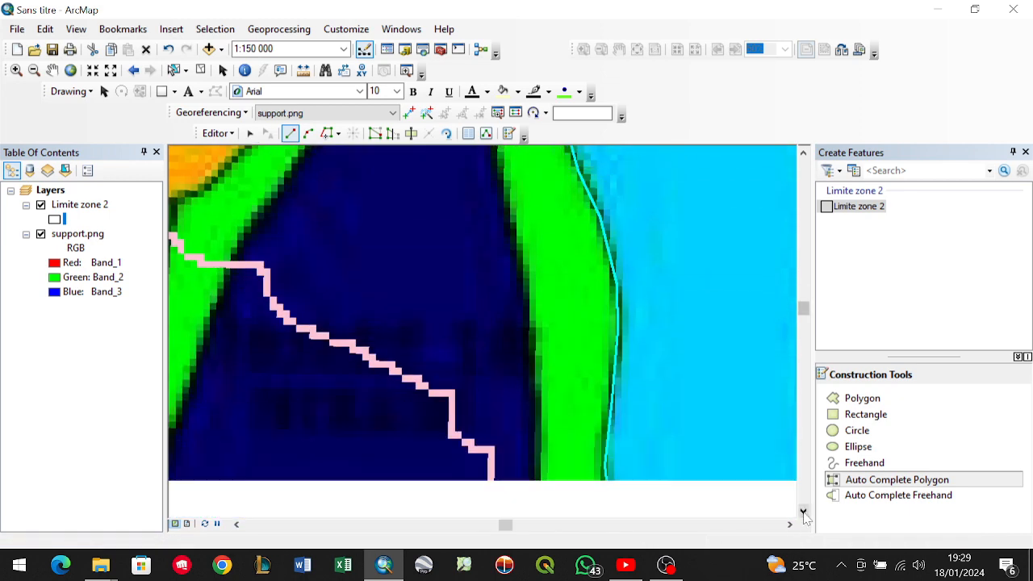
pyautogui.click(510, 205)
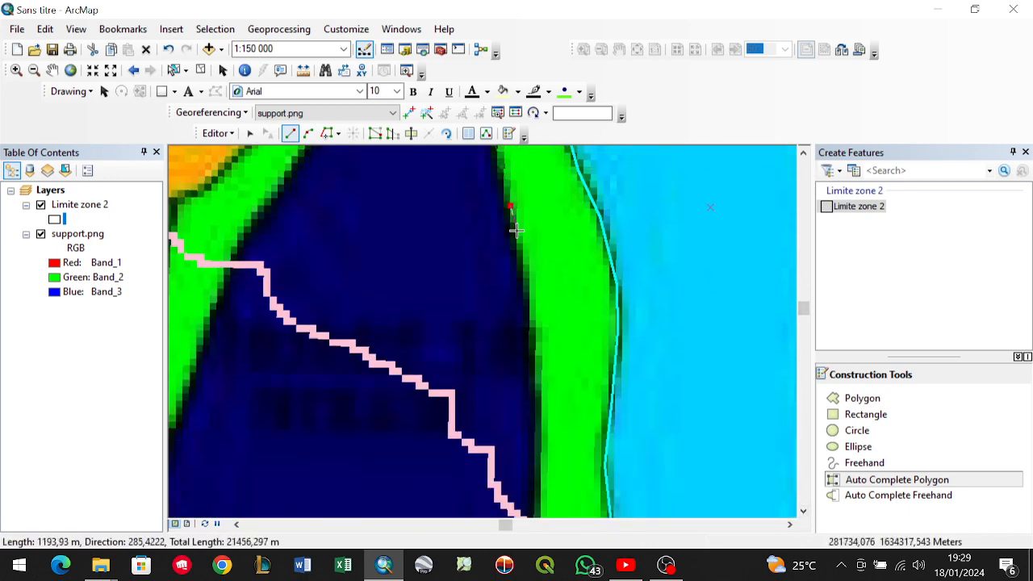
pyautogui.click(533, 307)
pyautogui.click(537, 353)
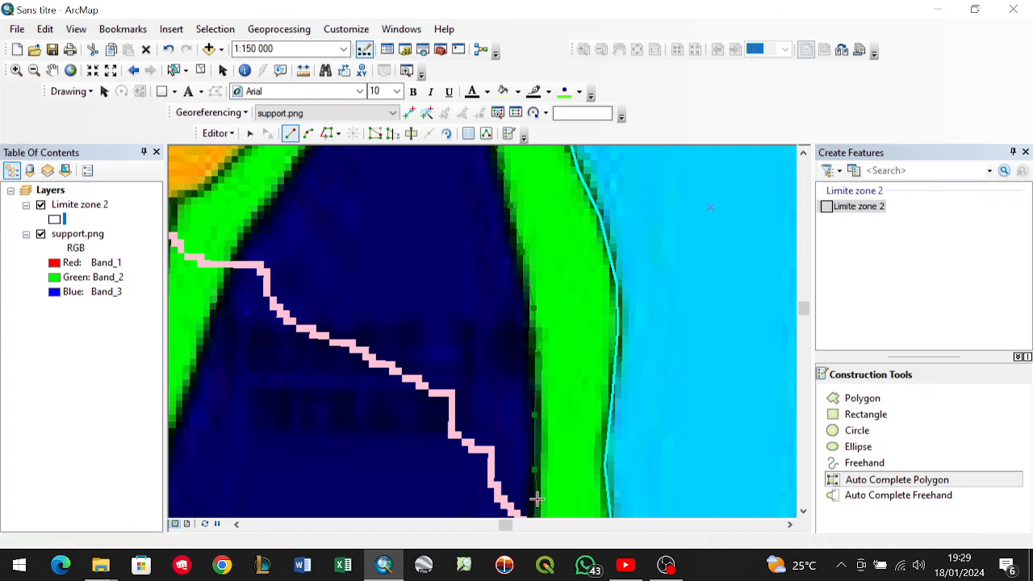
# Continue the green zone's edge past Mbour and around the dark blue zone's curved southeastern side toward its southern tip.
pyautogui.click(802, 511)
pyautogui.click(804, 514)
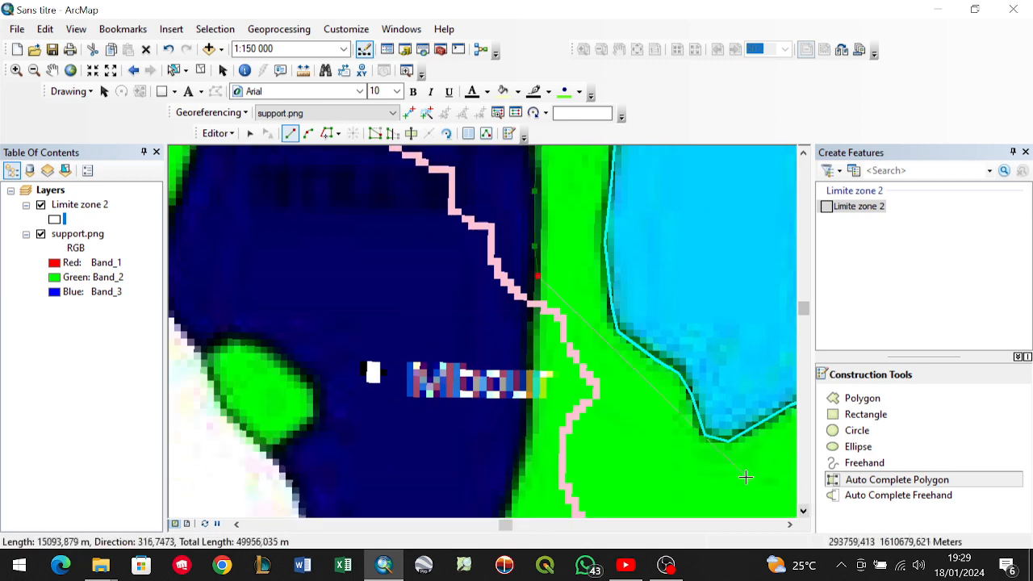
pyautogui.scroll(-1, 549, 377)
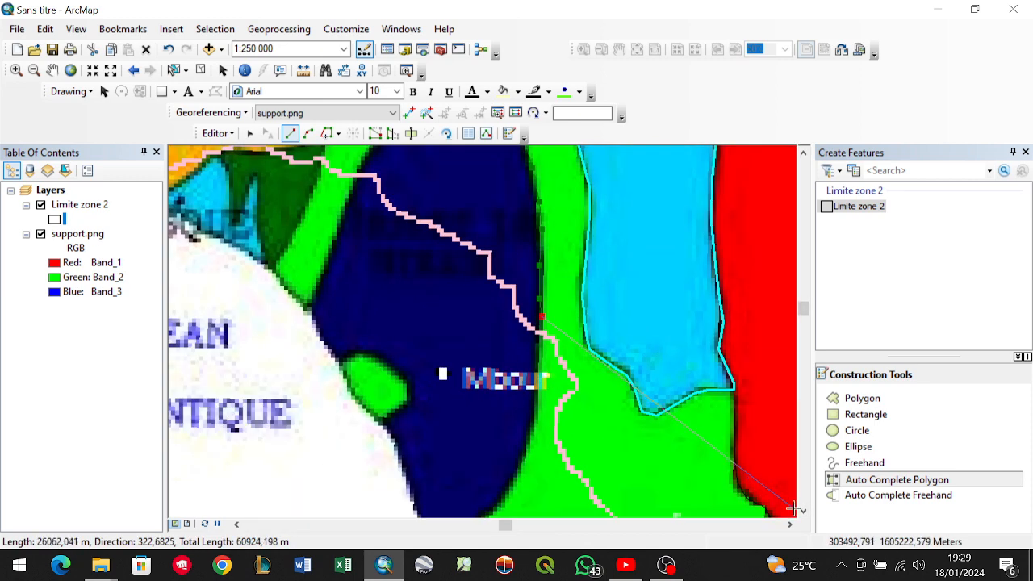
pyautogui.click(801, 511)
pyautogui.click(802, 511)
pyautogui.click(801, 510)
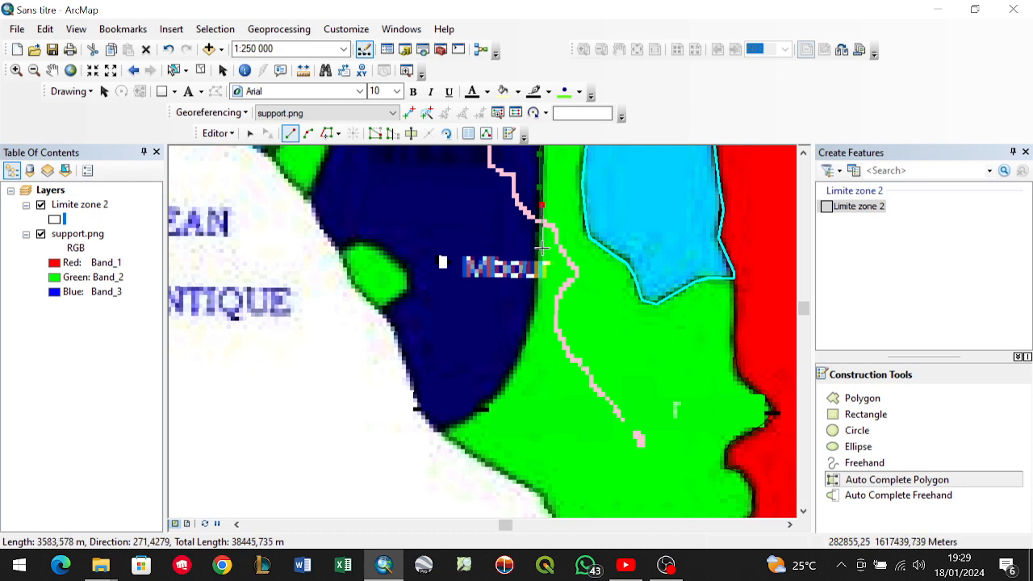
pyautogui.click(536, 306)
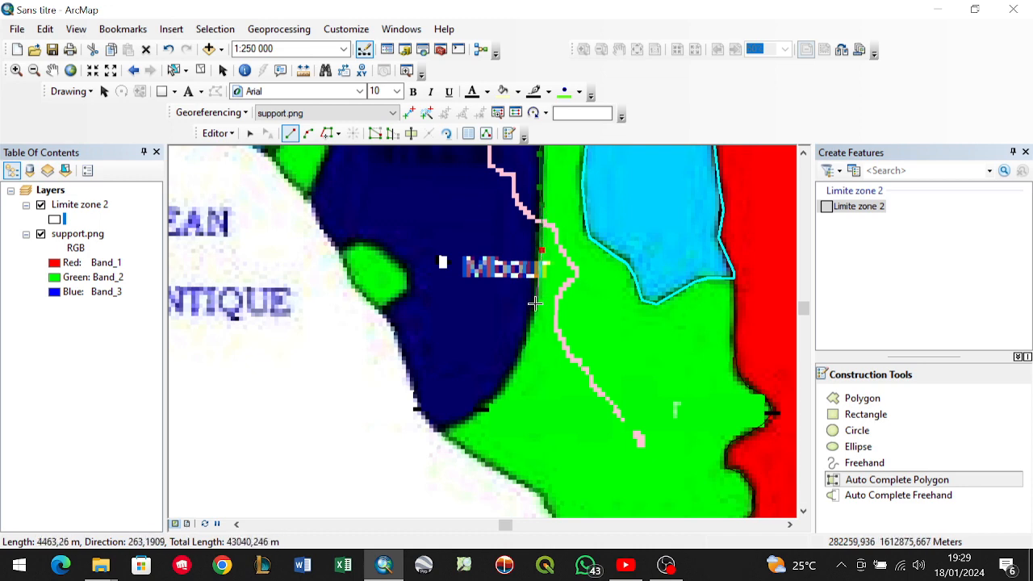
pyautogui.click(507, 389)
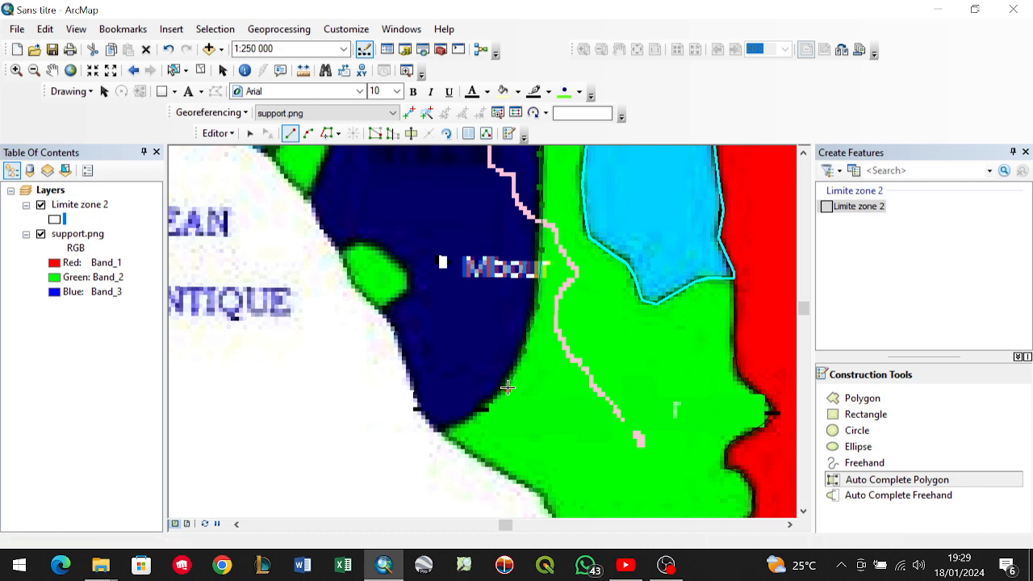
pyautogui.click(472, 413)
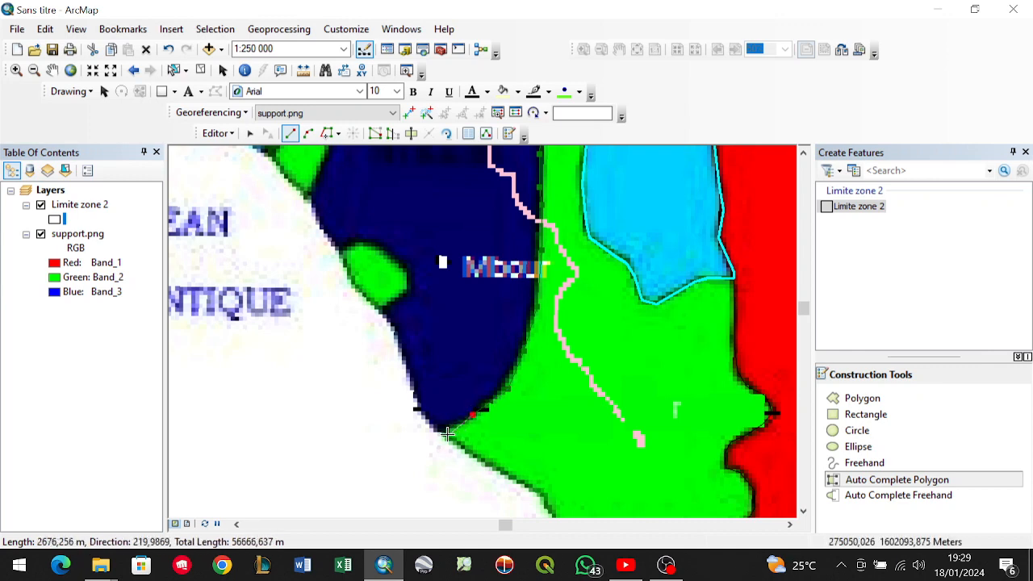
# Trace the green zone's coastline southeast to the red zone's southwestern boundary vertex and complete the polygon.
pyautogui.click(454, 442)
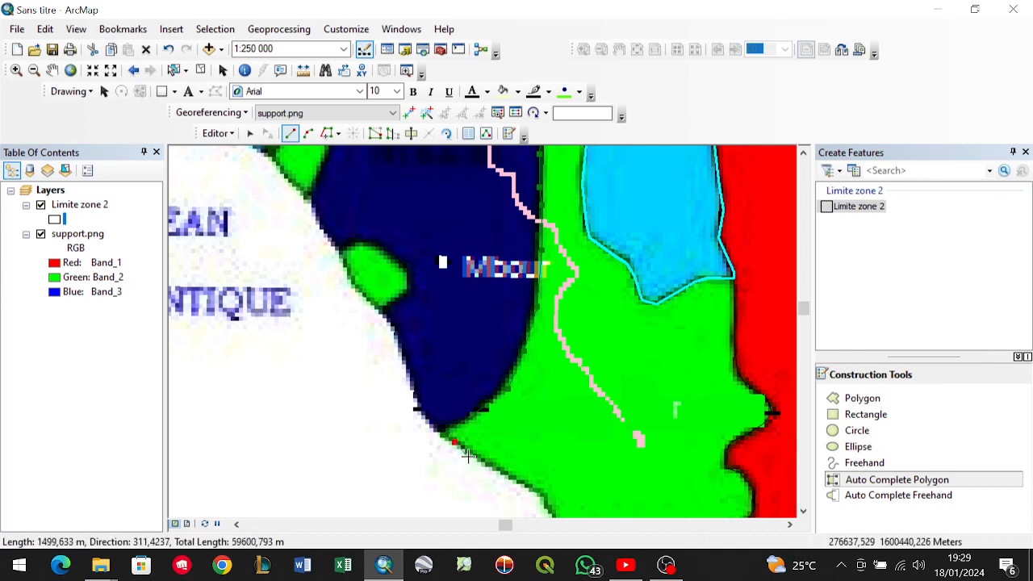
pyautogui.click(472, 458)
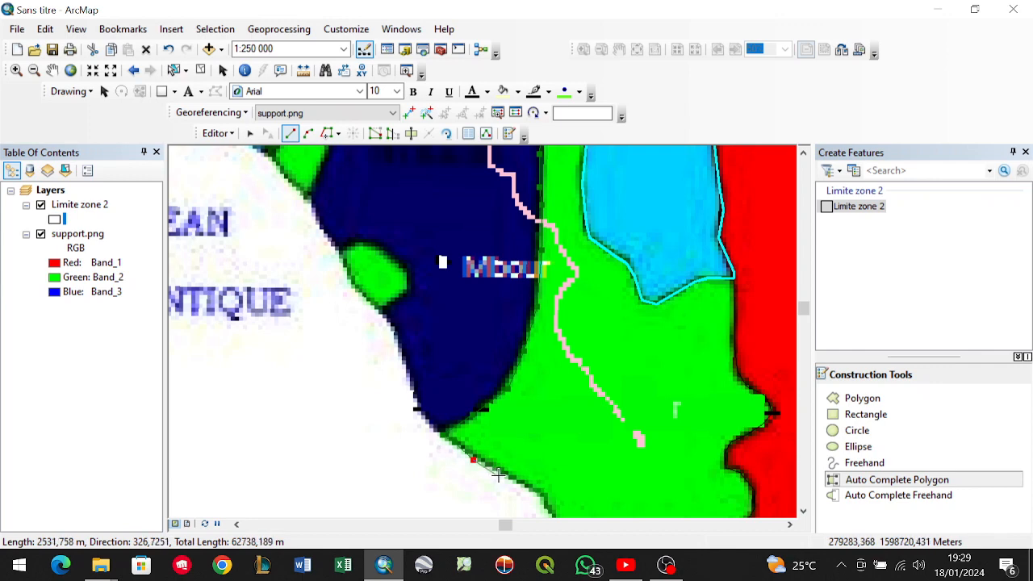
pyautogui.click(531, 492)
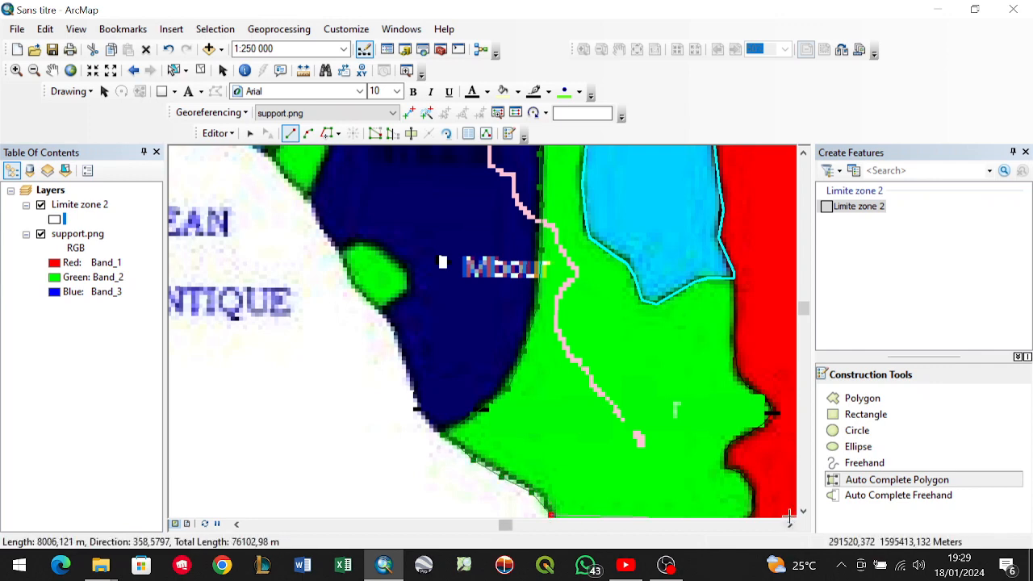
pyautogui.click(803, 511)
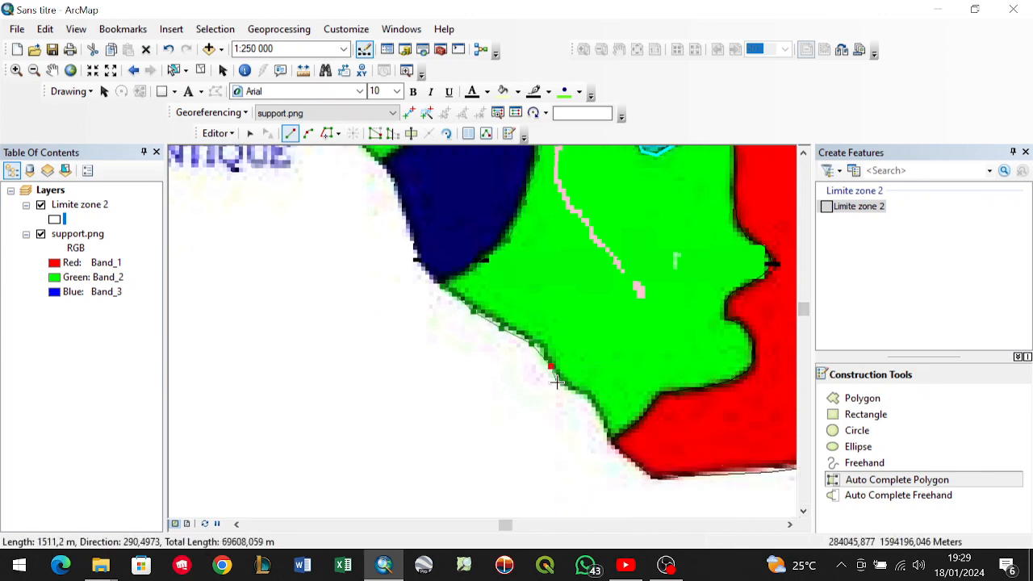
pyautogui.click(565, 388)
pyautogui.click(591, 393)
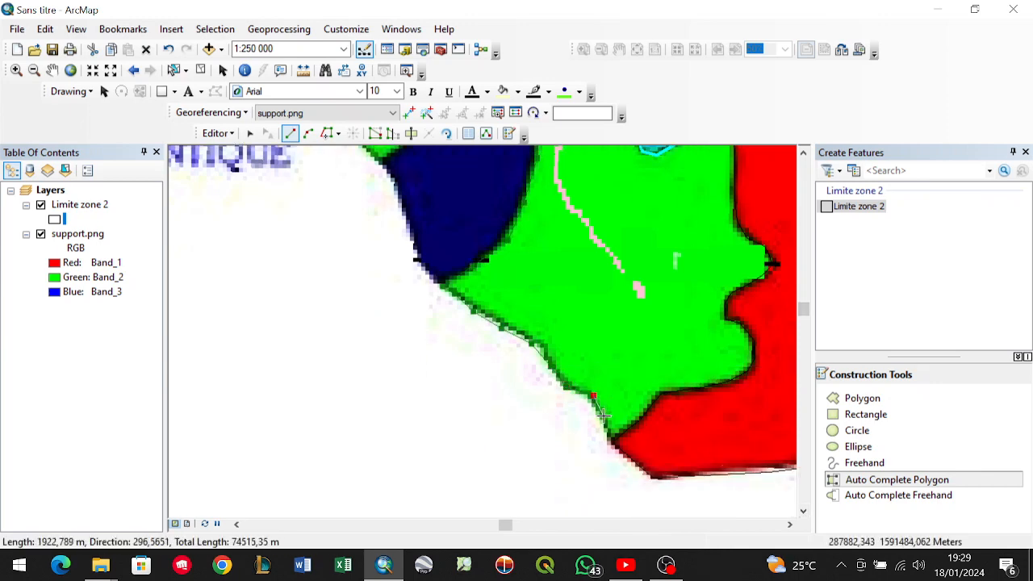
pyautogui.click(607, 426)
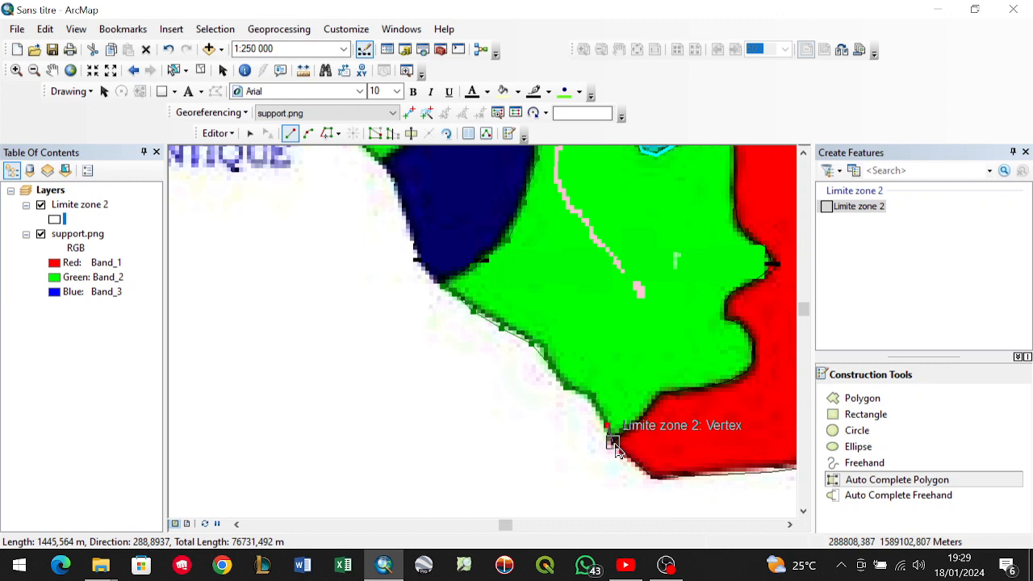
pyautogui.doubleClick(613, 446)
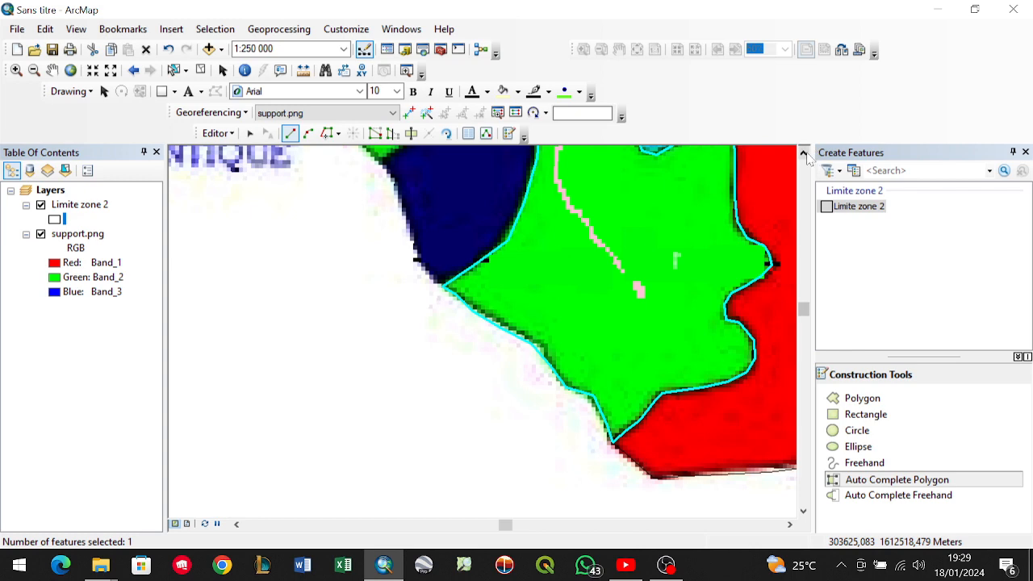
# Start the northern orange zone at the light blue zone's northeastern corner and trace northwest around the orange zone's eastern tip.
pyautogui.scroll(-3, 500, 331)
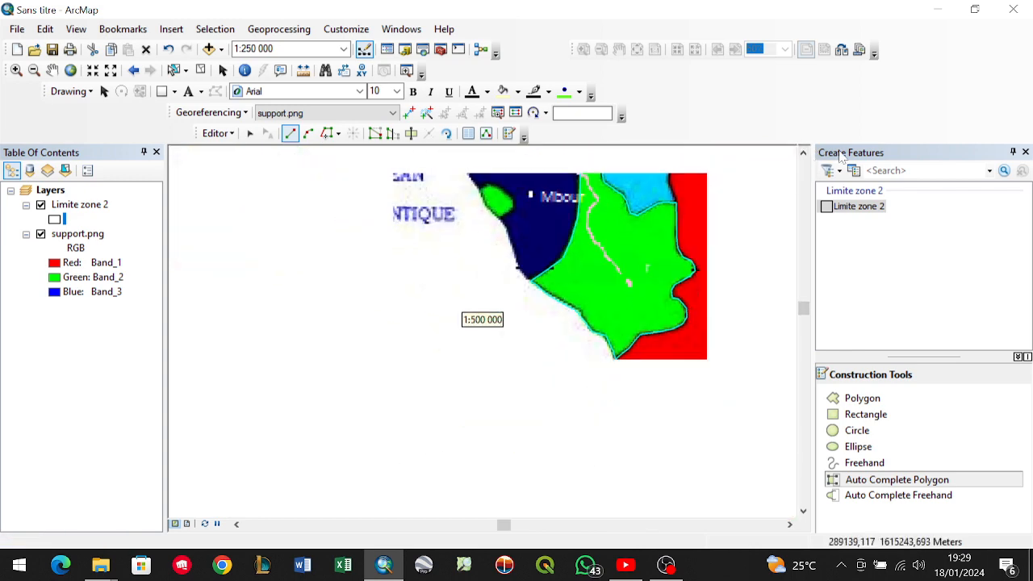
pyautogui.click(803, 157)
pyautogui.click(803, 156)
pyautogui.click(803, 157)
pyautogui.click(804, 157)
pyautogui.click(804, 156)
pyautogui.click(804, 156)
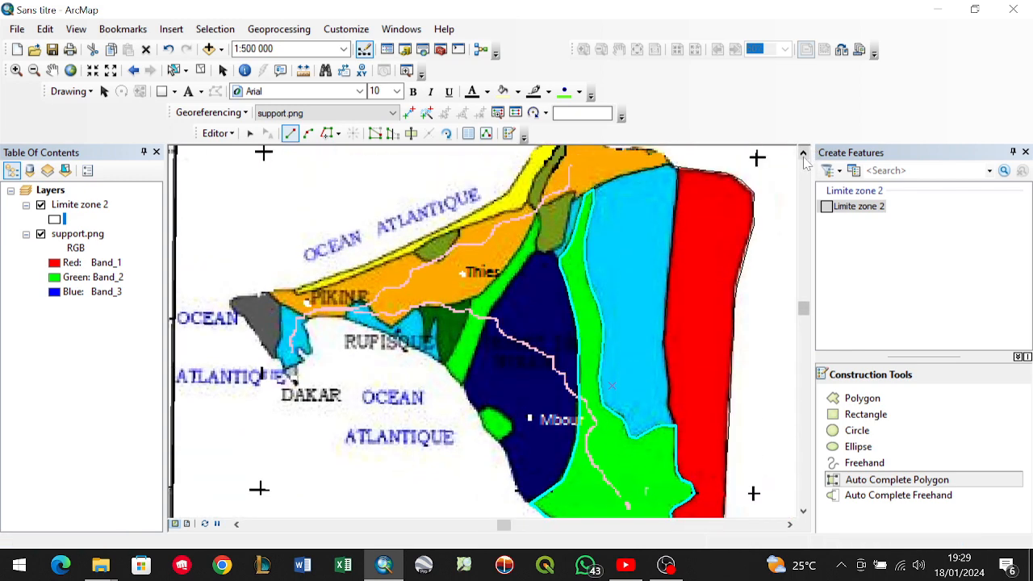
pyautogui.click(803, 157)
pyautogui.click(804, 156)
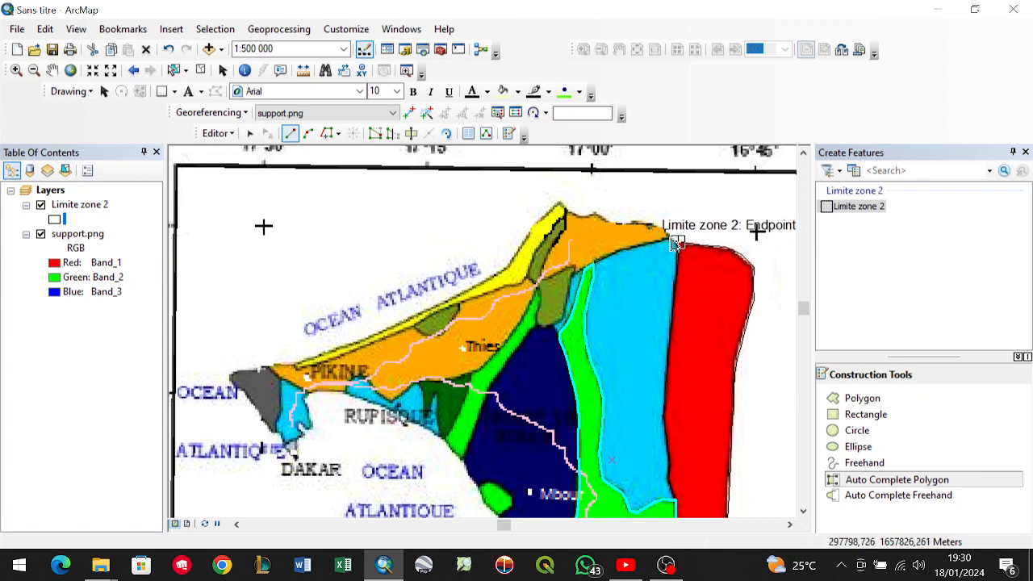
pyautogui.click(669, 235)
pyautogui.scroll(-5, 666, 234)
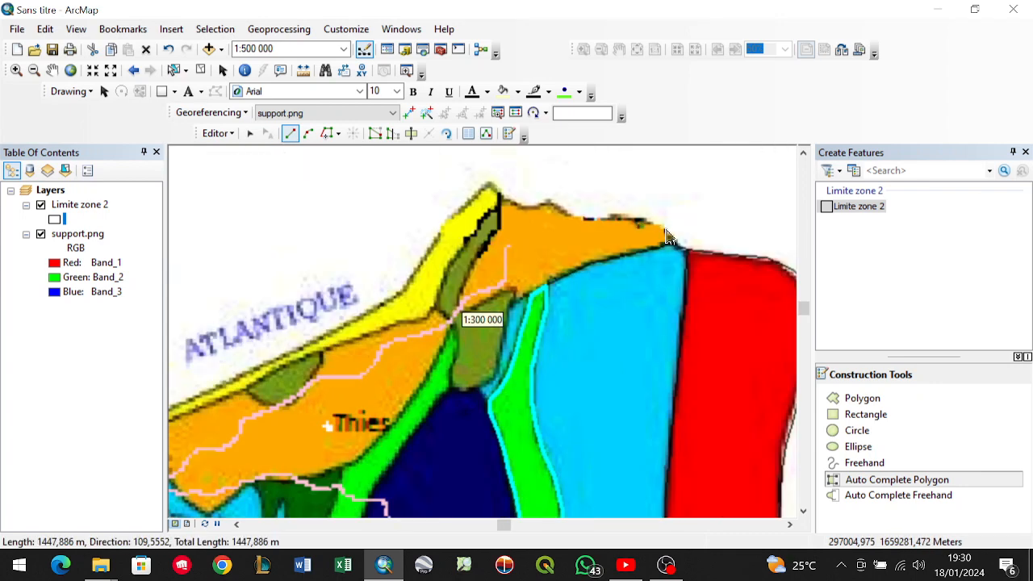
pyautogui.scroll(-1, 666, 236)
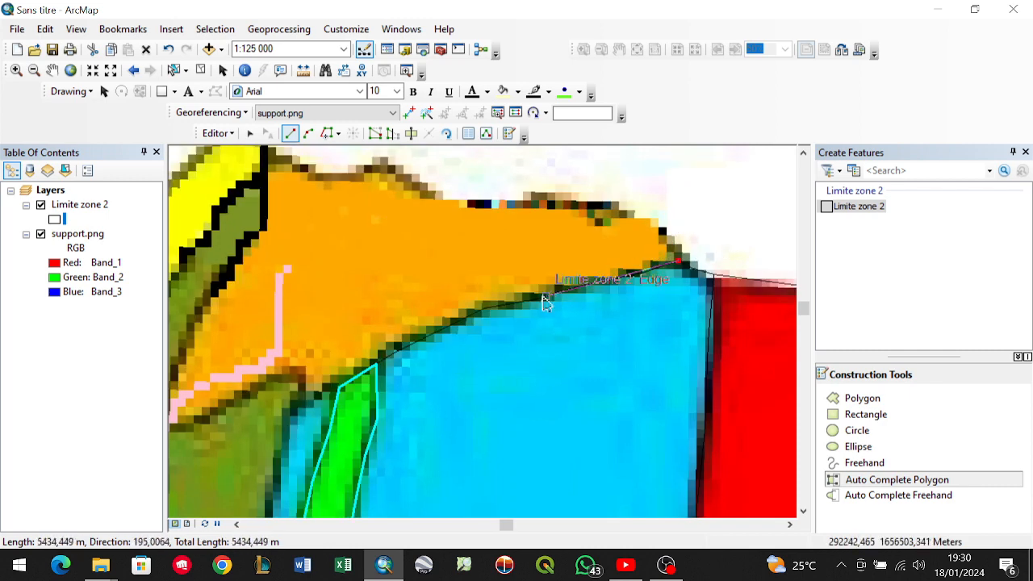
pyautogui.click(664, 233)
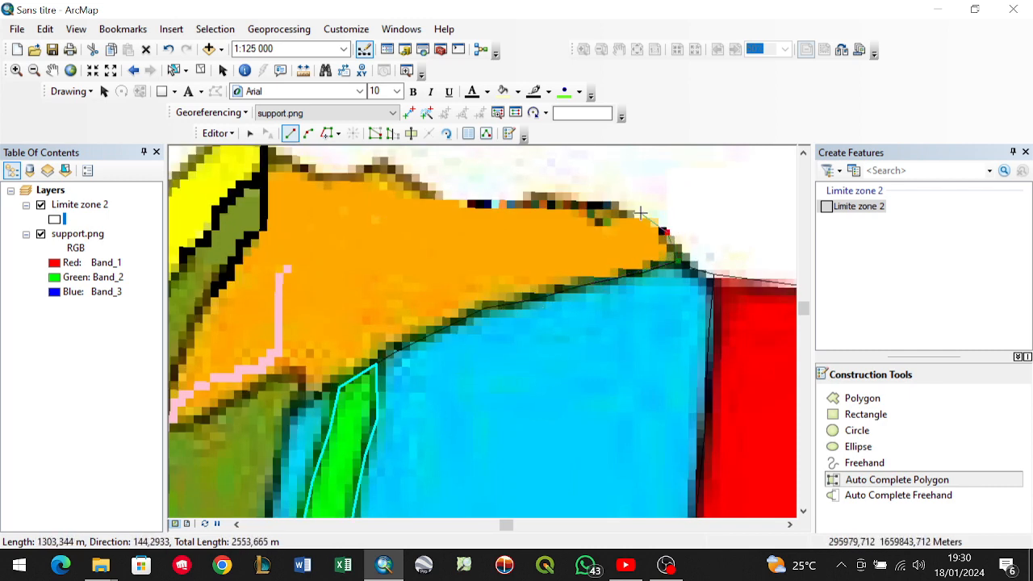
pyautogui.click(634, 214)
pyautogui.click(587, 201)
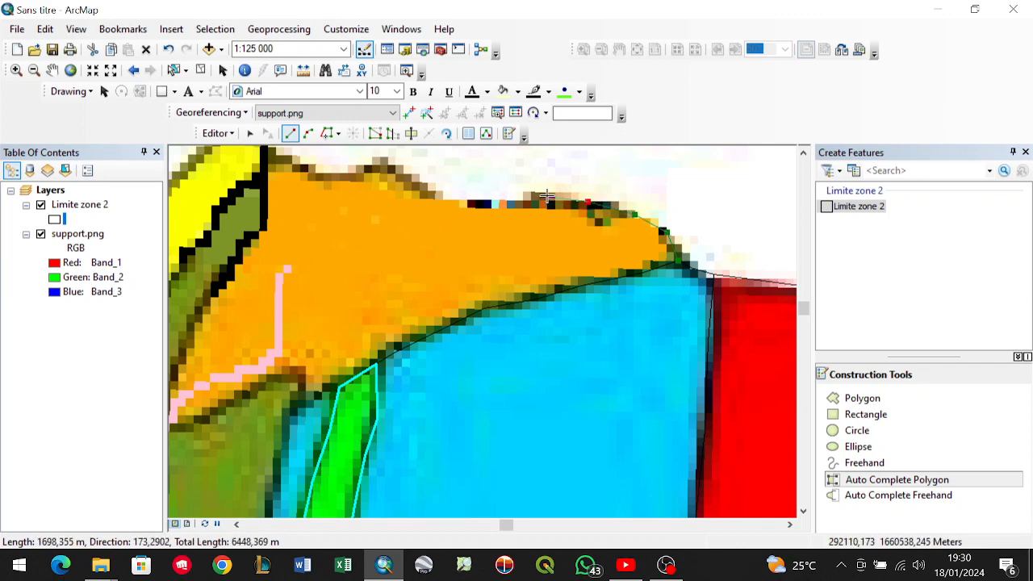
# Trace the orange zone's northern edge west over its small peak toward the yellow zone.
pyautogui.click(546, 196)
pyautogui.click(489, 201)
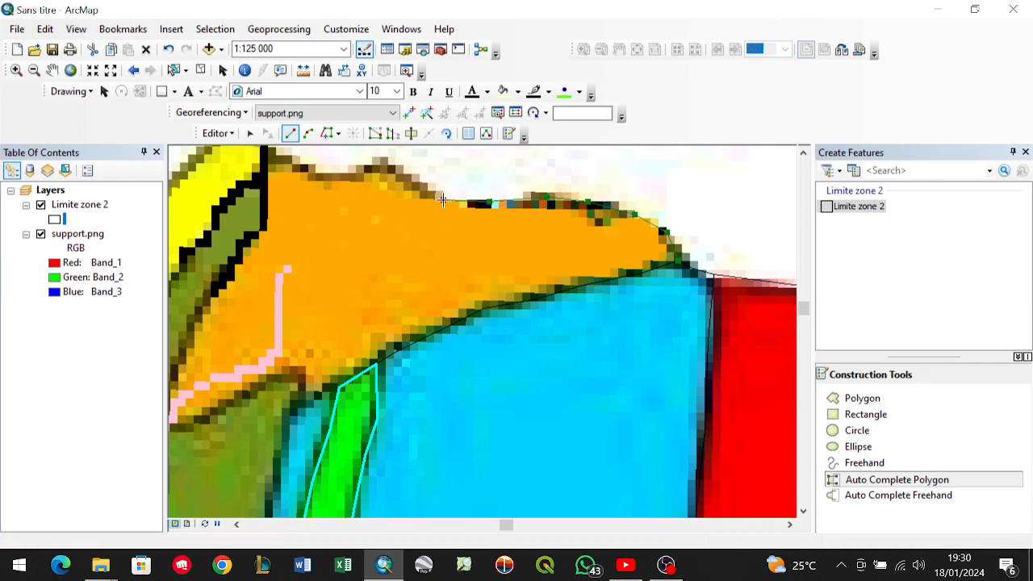
pyautogui.click(408, 183)
pyautogui.click(361, 167)
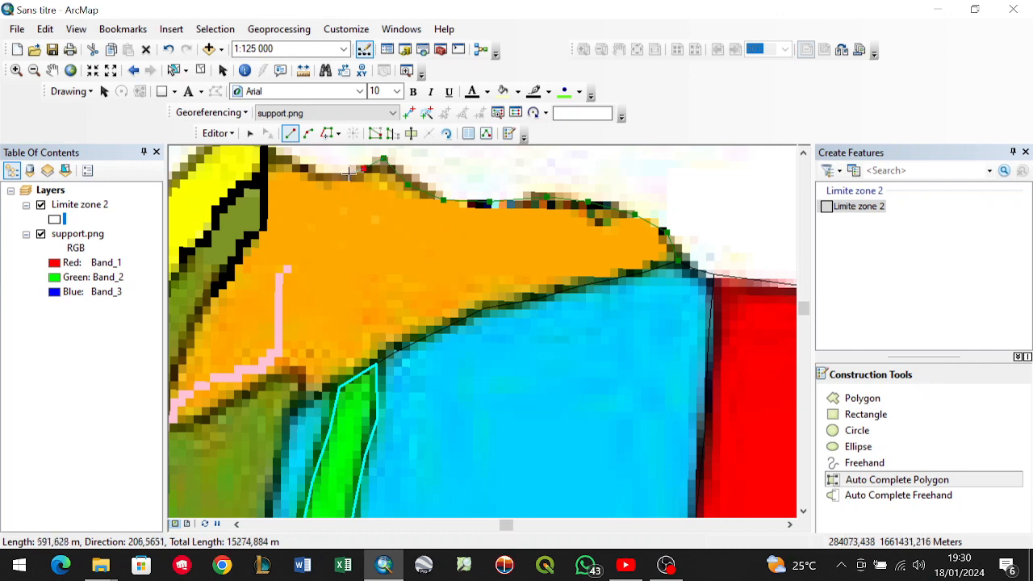
pyautogui.click(329, 171)
pyautogui.click(311, 173)
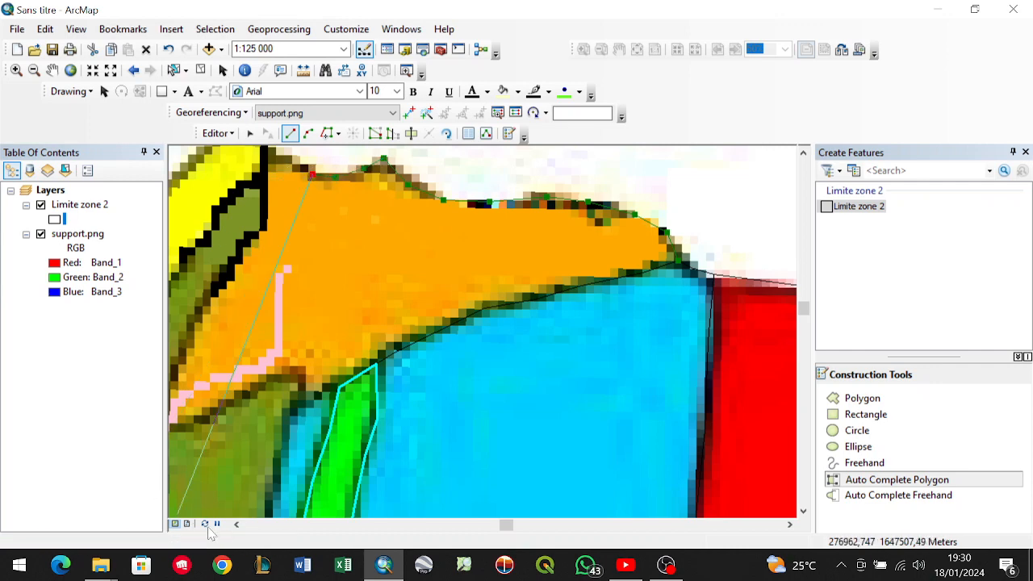
# Continue the orange zone's outline to its northwestern corner and south along the straight black boundary beside the olive strip.
pyautogui.click(237, 523)
pyautogui.click(236, 523)
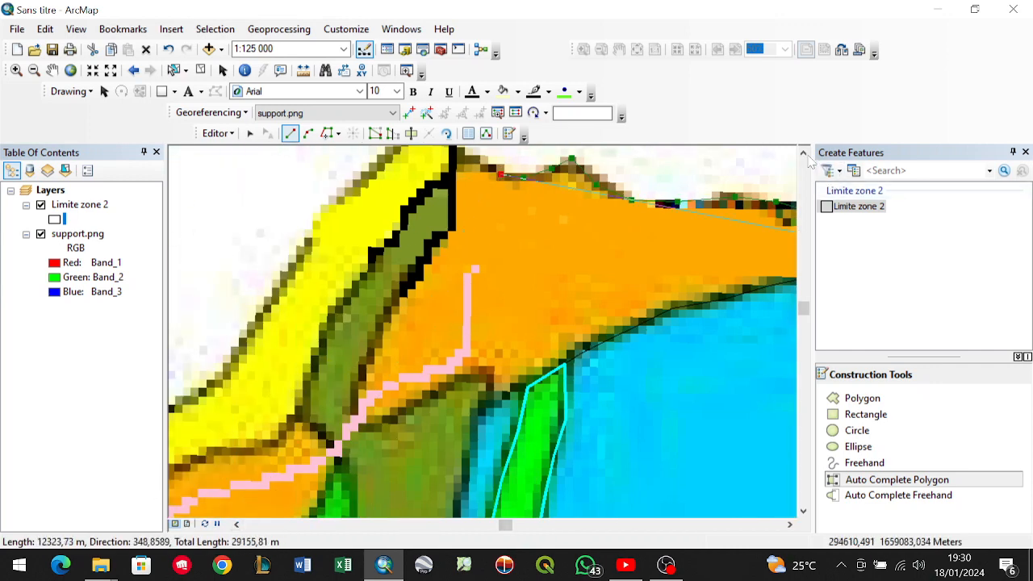
pyautogui.click(803, 153)
pyautogui.click(461, 192)
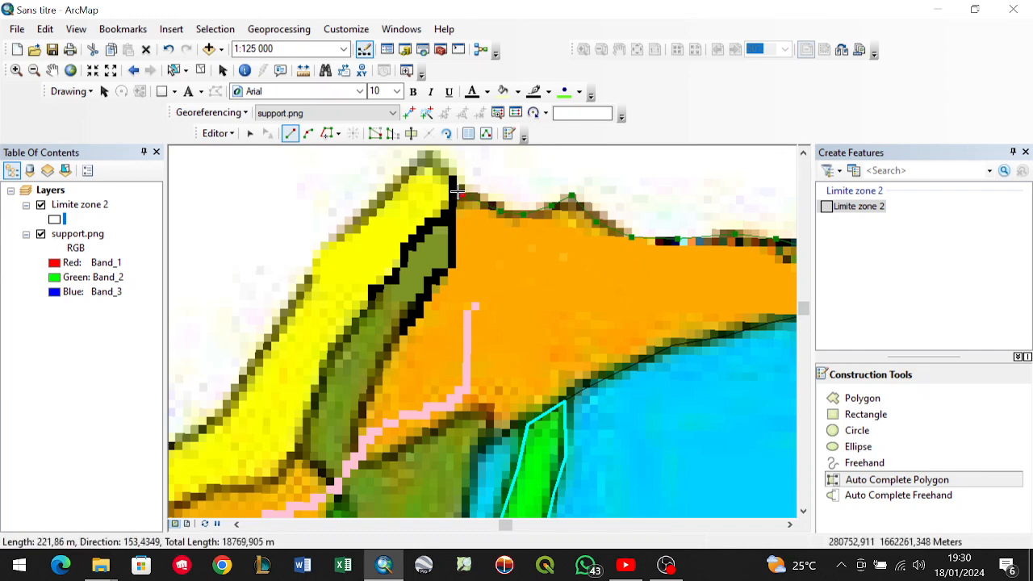
pyautogui.click(449, 198)
pyautogui.click(452, 224)
pyautogui.click(453, 259)
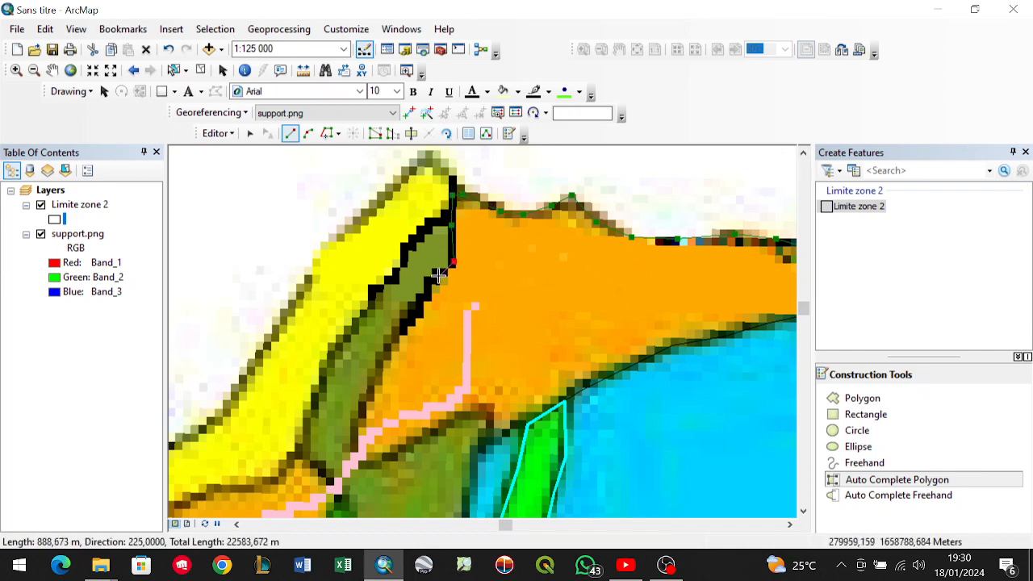
# Trace the orange zone's western edge southwest along the narrow olive strip to the orange zone's southwestern tip.
pyautogui.click(437, 278)
pyautogui.click(422, 301)
pyautogui.click(410, 321)
pyautogui.click(380, 363)
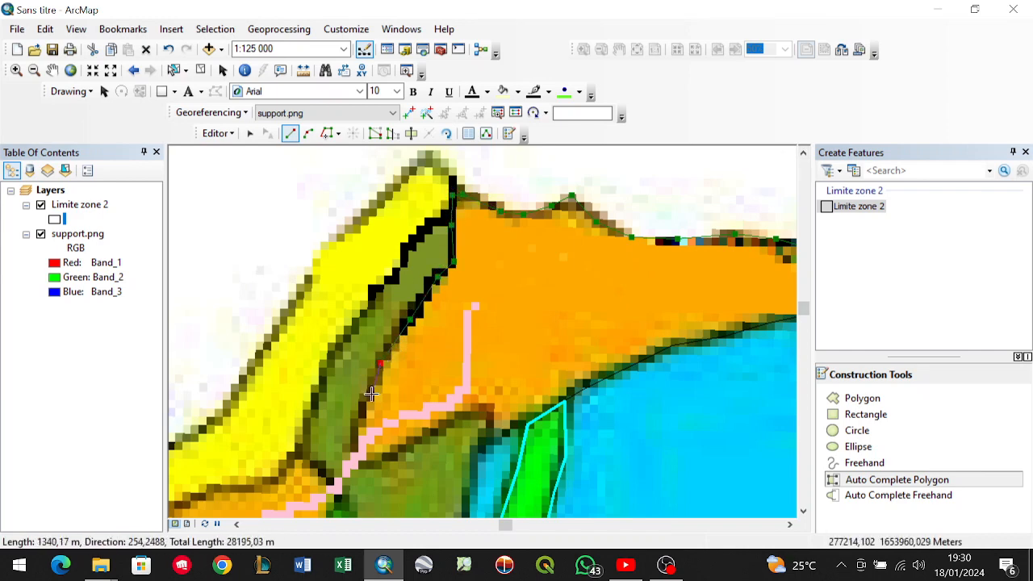
pyautogui.click(367, 401)
pyautogui.click(354, 438)
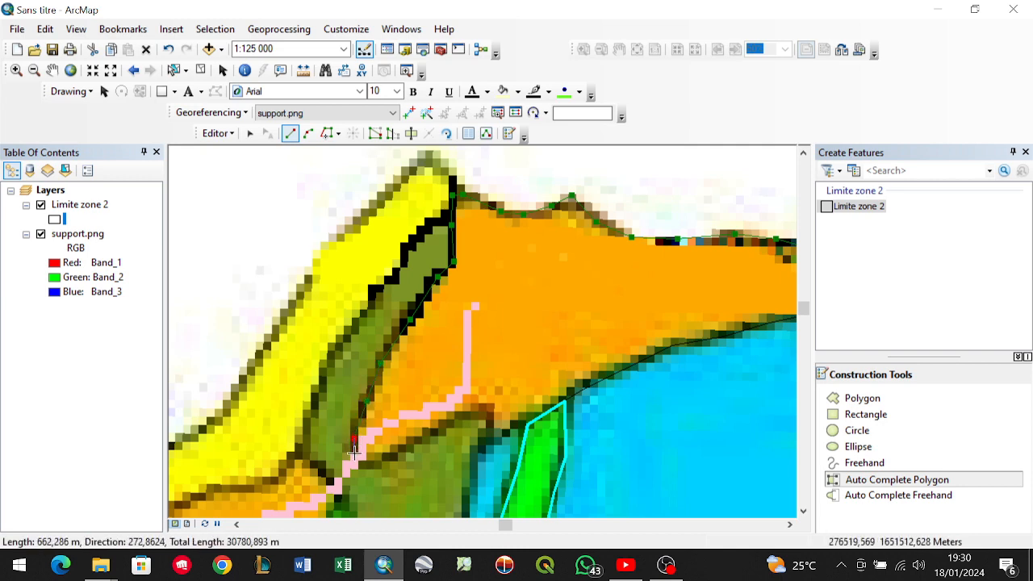
pyautogui.click(355, 456)
# Trace the orange zone's southern edge northeast along the olive zone to the green zone's top vertex and complete the polygon.
pyautogui.click(371, 464)
pyautogui.click(392, 452)
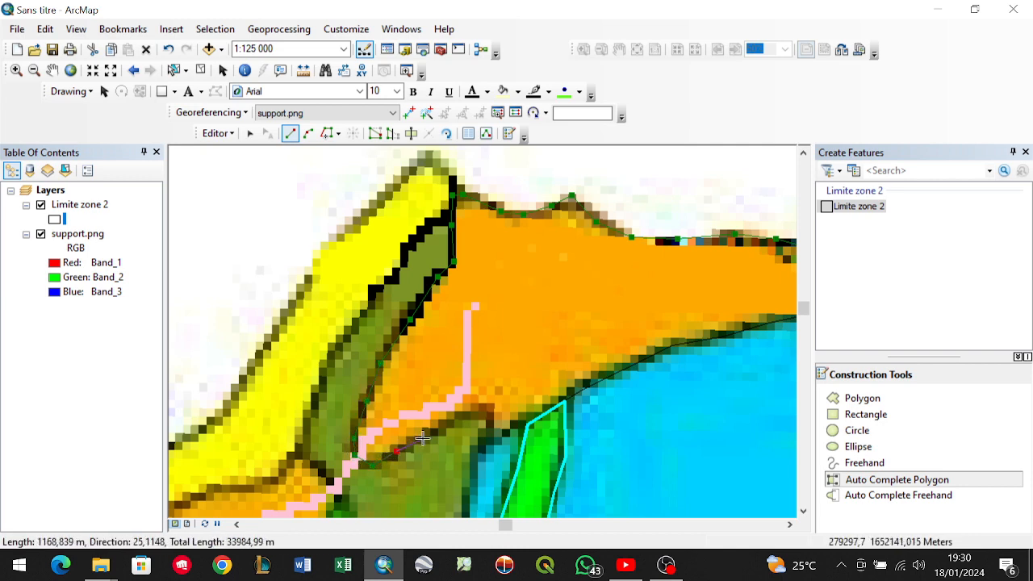
pyautogui.click(413, 441)
pyautogui.click(433, 430)
pyautogui.click(463, 414)
pyautogui.click(488, 410)
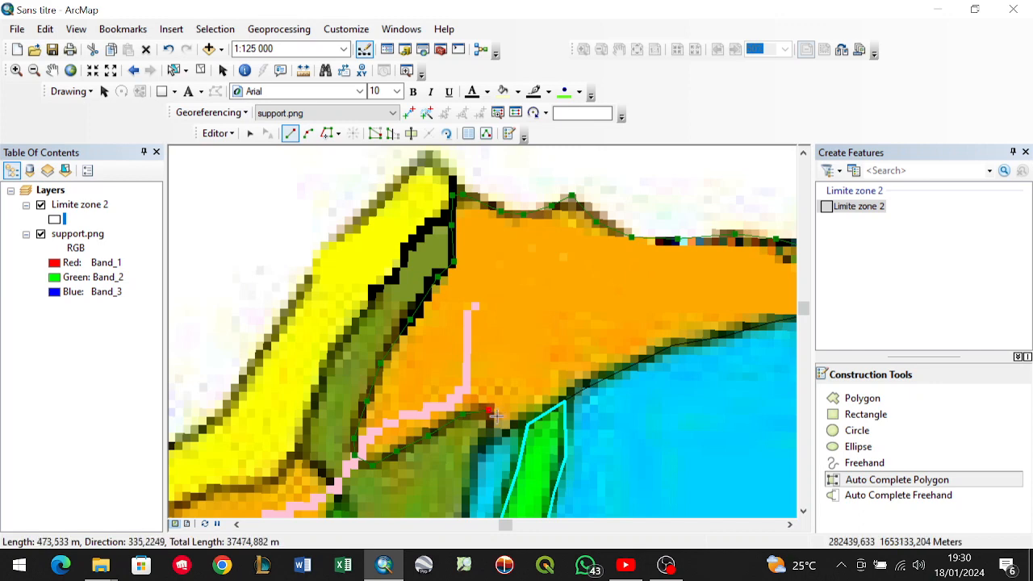
pyautogui.click(506, 434)
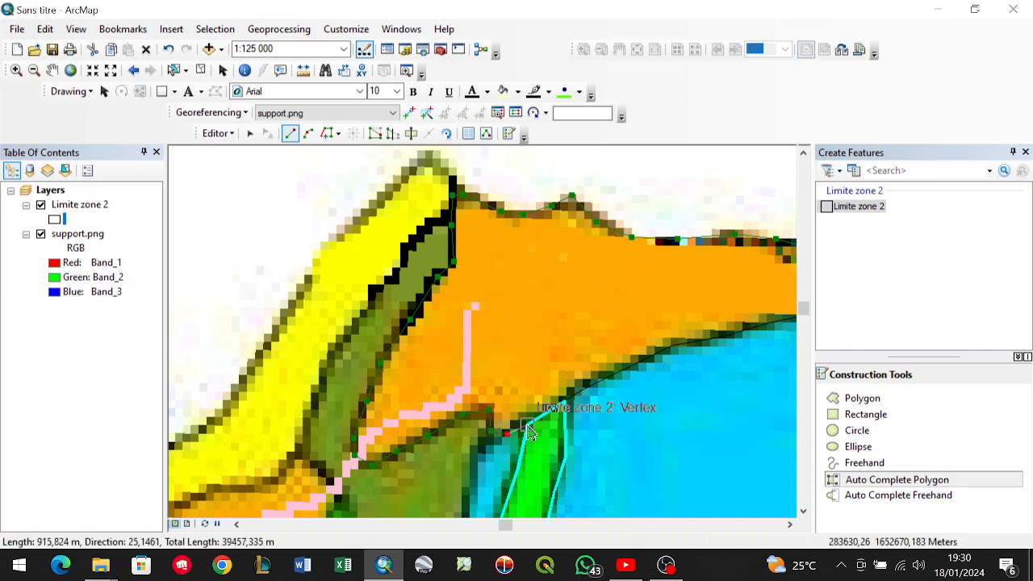
pyautogui.doubleClick(528, 431)
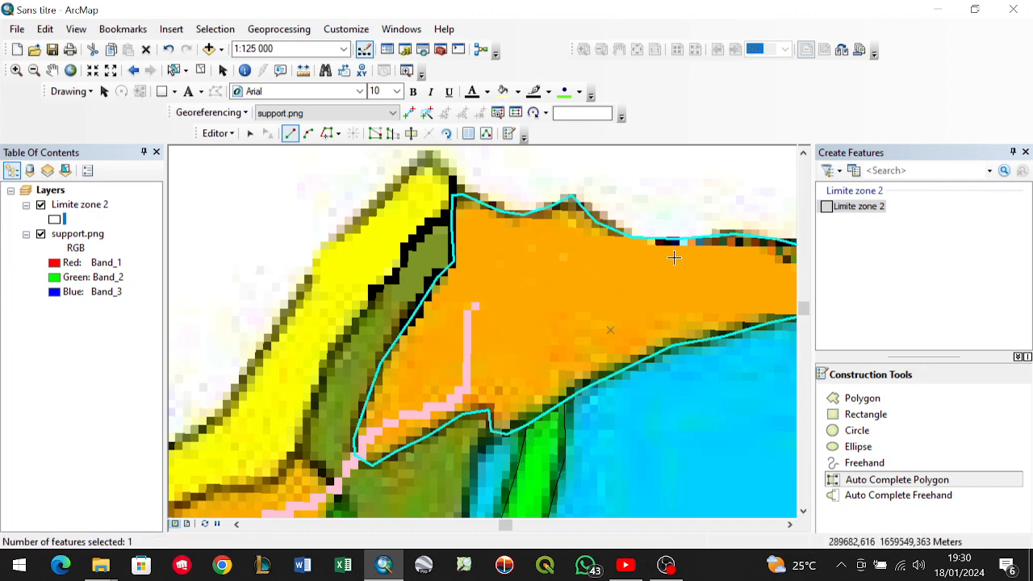
# Start the olive zone at the northern orange zone's northwestern edge and trace its western side down along the yellow zone.
pyautogui.scroll(3, 644, 265)
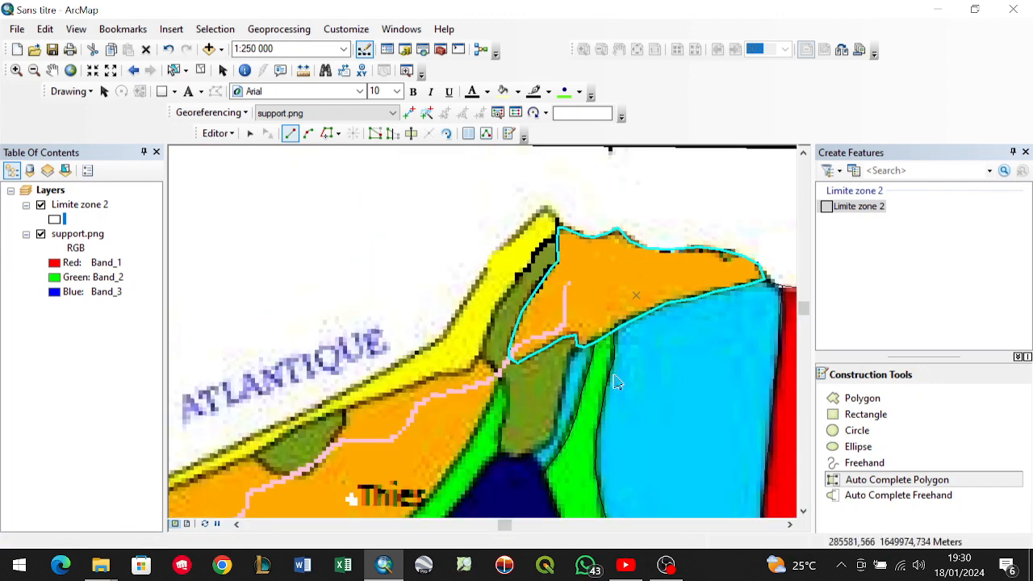
pyautogui.scroll(1, 517, 362)
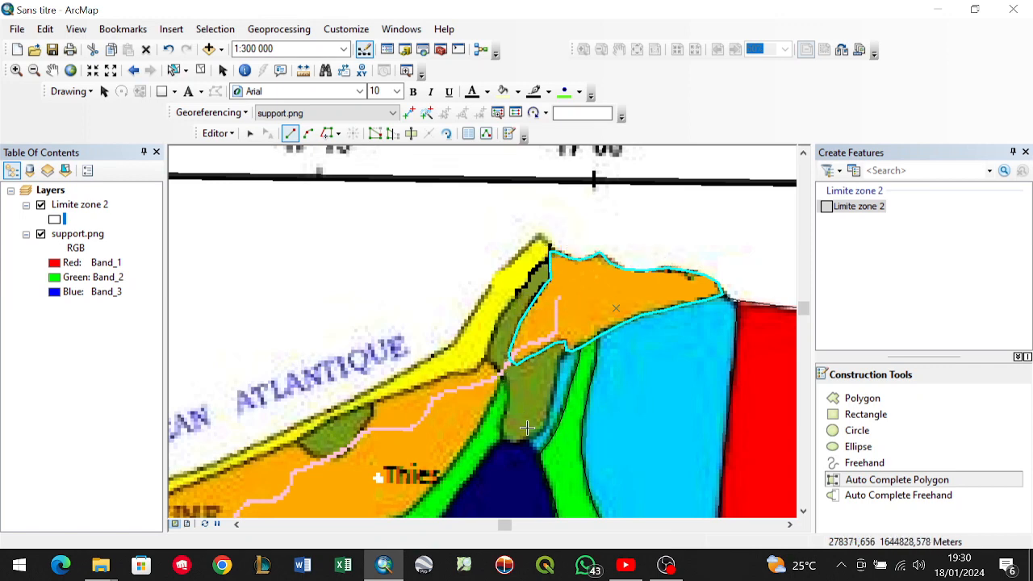
pyautogui.click(548, 266)
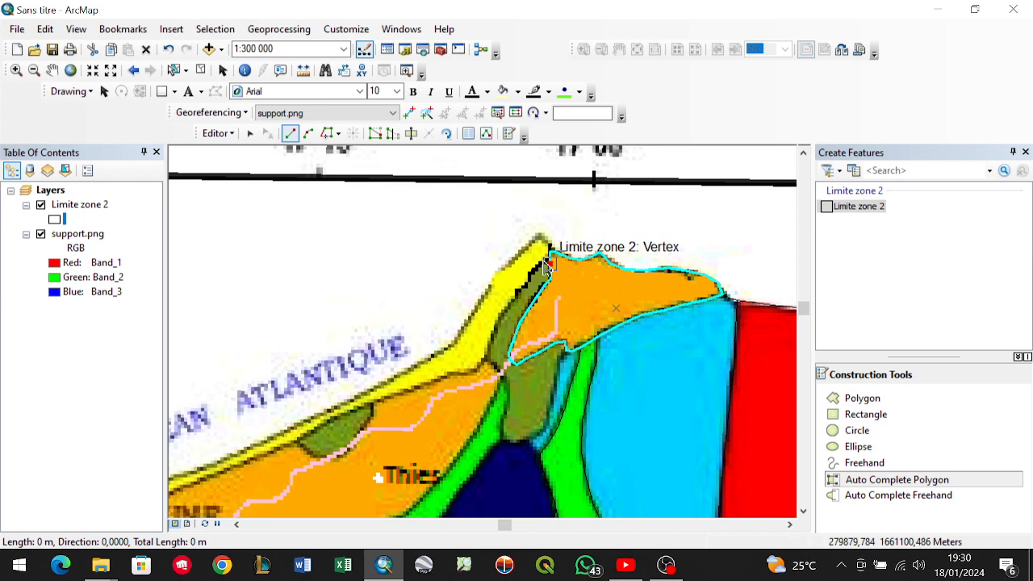
pyautogui.click(538, 262)
pyautogui.click(531, 276)
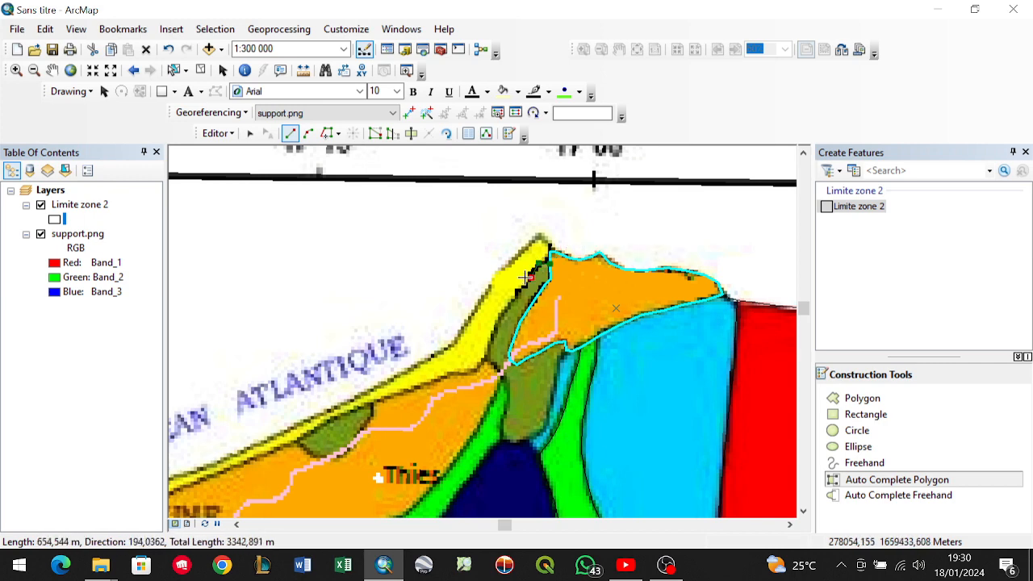
pyautogui.scroll(2, 525, 277)
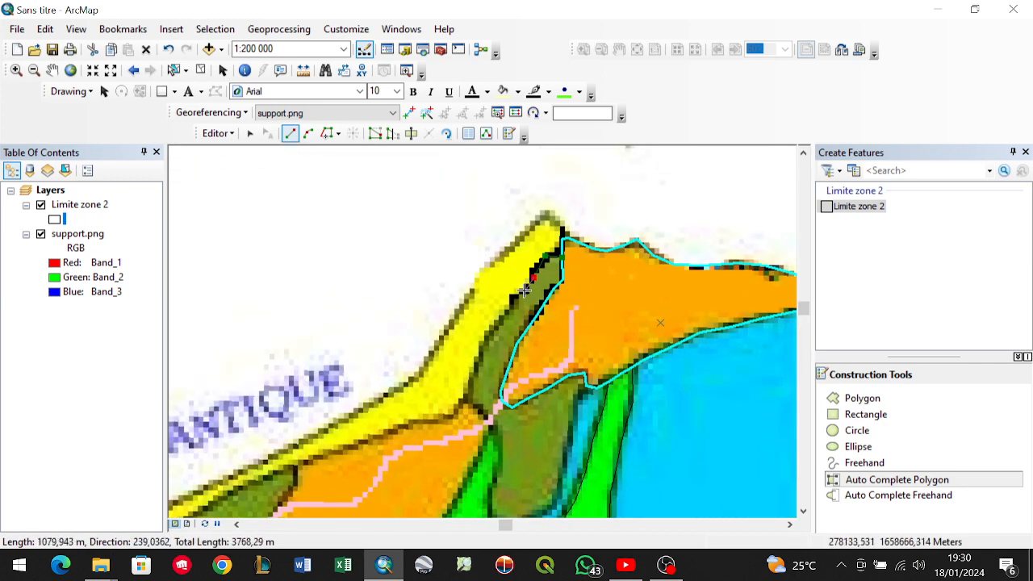
pyautogui.click(472, 374)
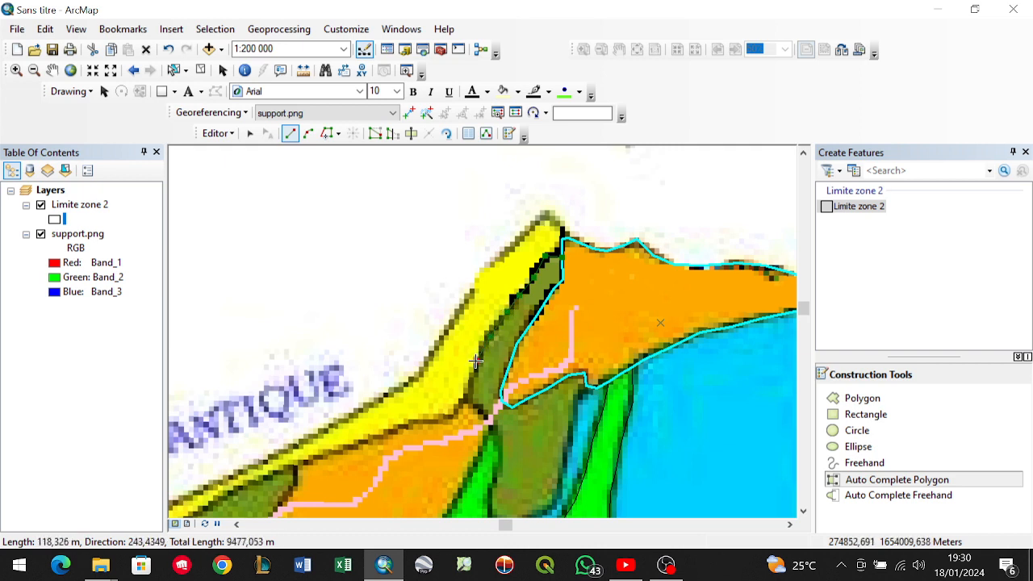
pyautogui.click(464, 393)
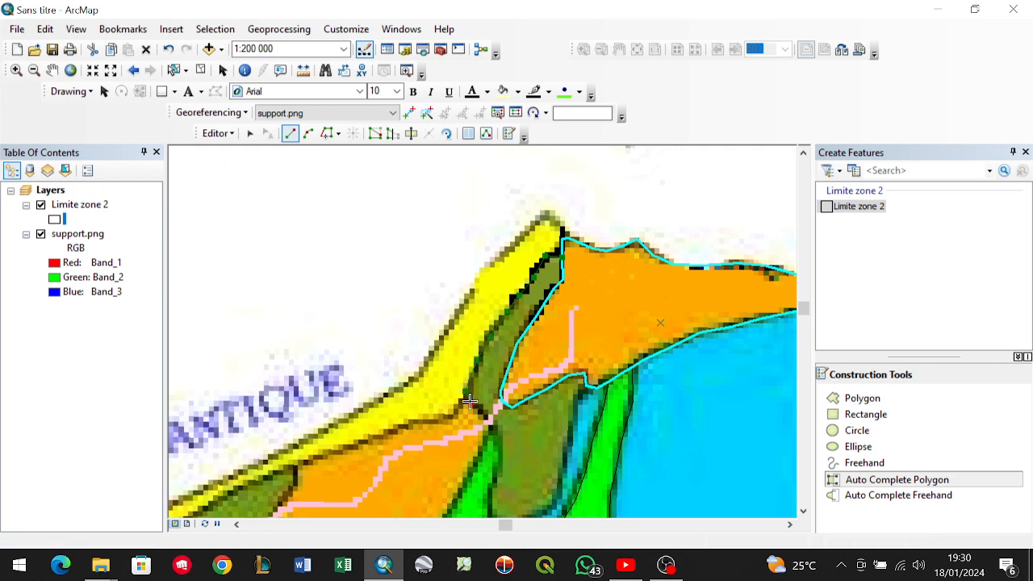
# Trace the olive zone's edge southeast past the western orange zone's corner and onto the narrow green strip's border.
pyautogui.click(472, 401)
pyautogui.click(477, 409)
pyautogui.click(488, 421)
pyautogui.click(494, 440)
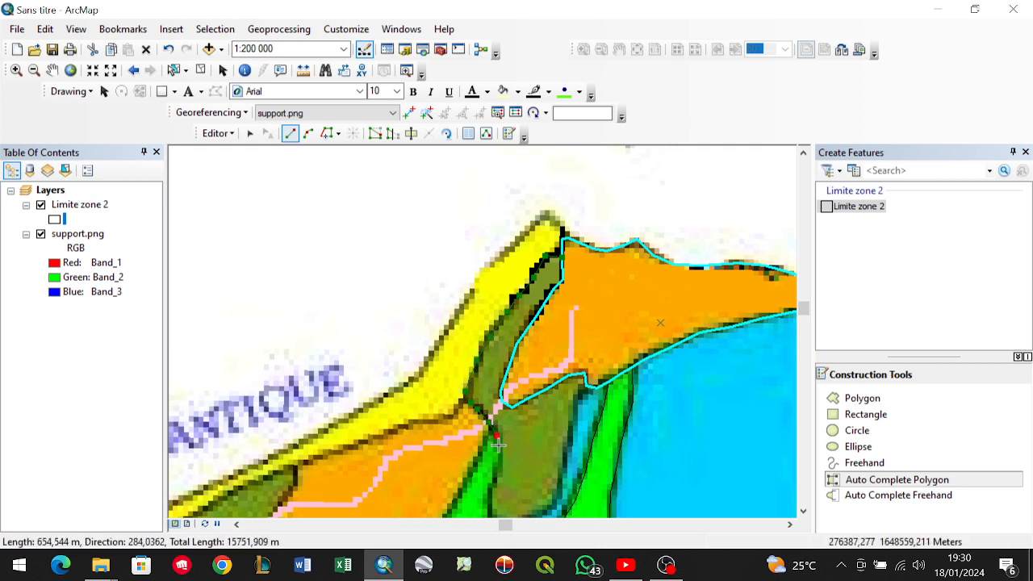
pyautogui.click(501, 457)
# Trace around the olive zone's rounded southern end and up the narrow light blue strip to the orange zone, completing the polygon.
pyautogui.click(803, 512)
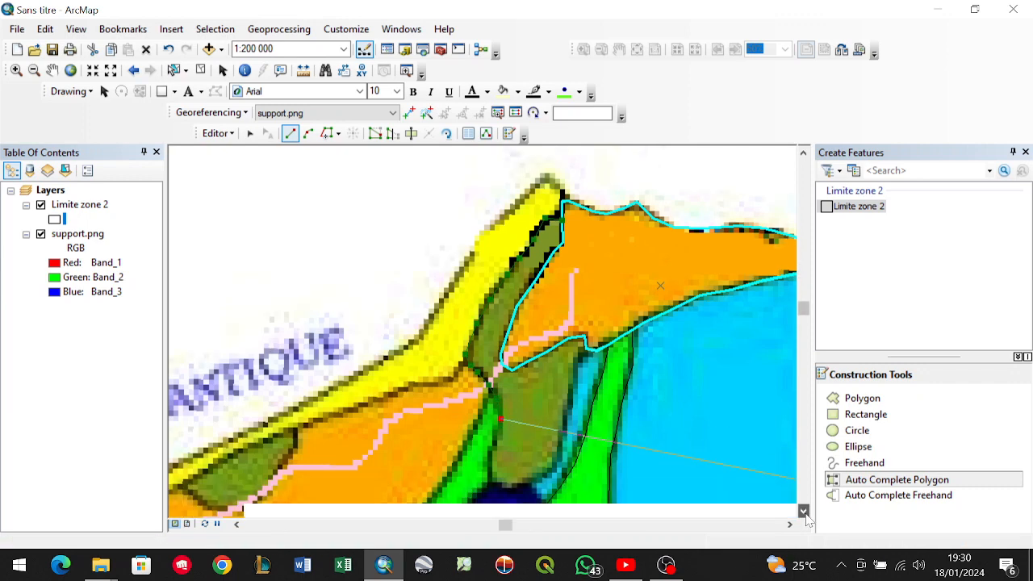
pyautogui.click(802, 512)
pyautogui.click(803, 512)
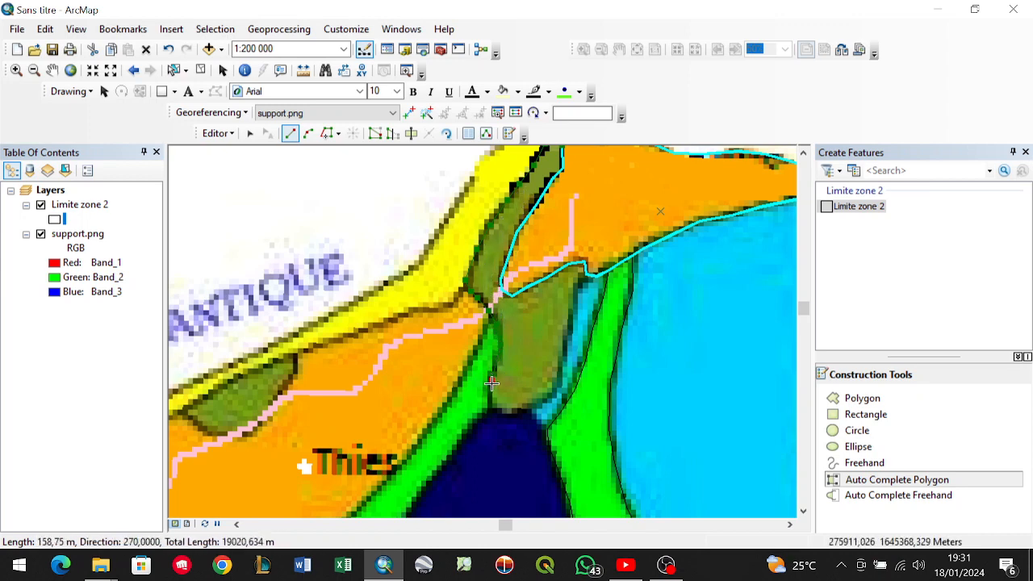
pyautogui.click(515, 412)
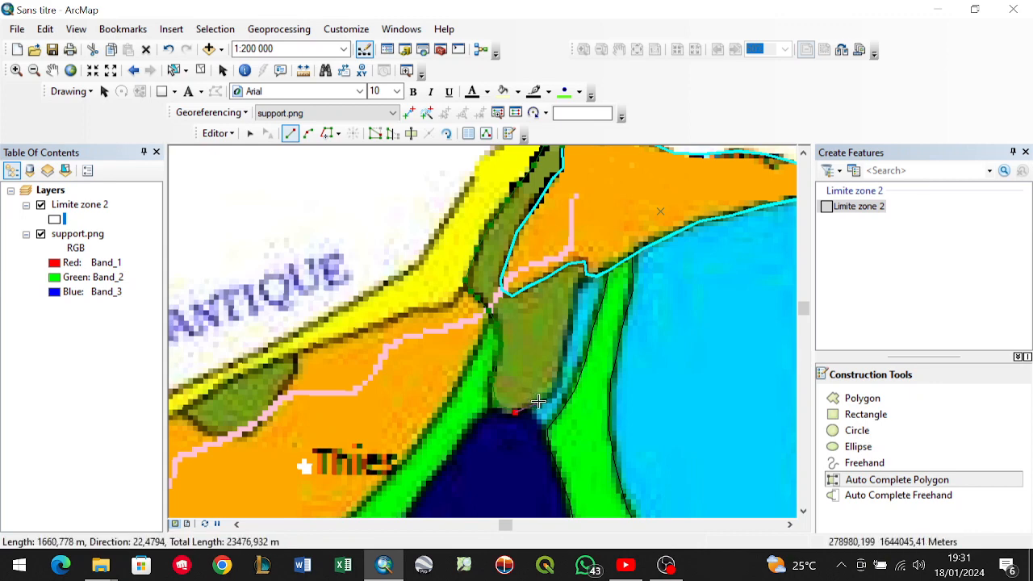
pyautogui.click(570, 330)
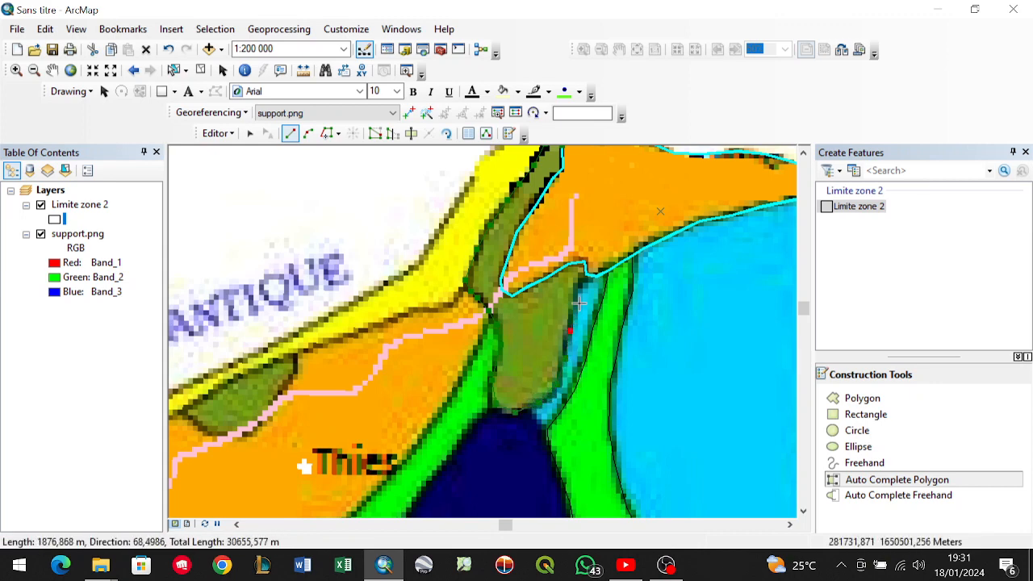
pyautogui.click(576, 300)
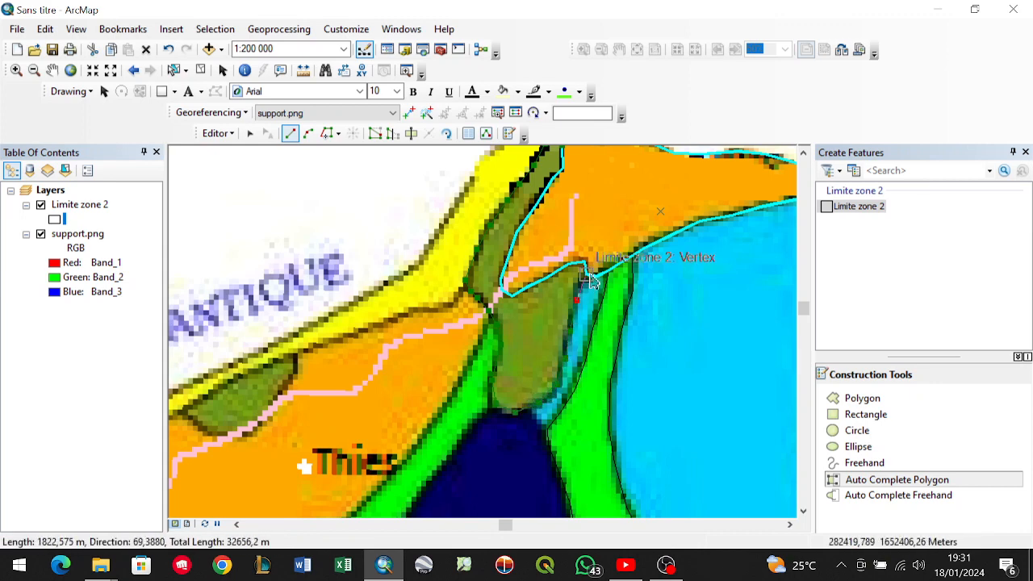
pyautogui.doubleClick(590, 278)
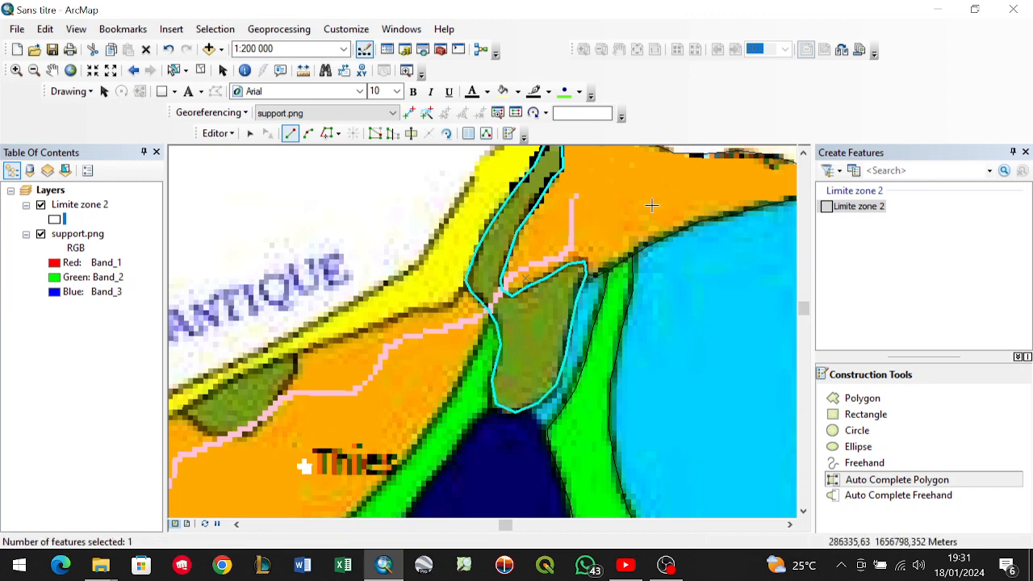
pyautogui.scroll(-3, 539, 283)
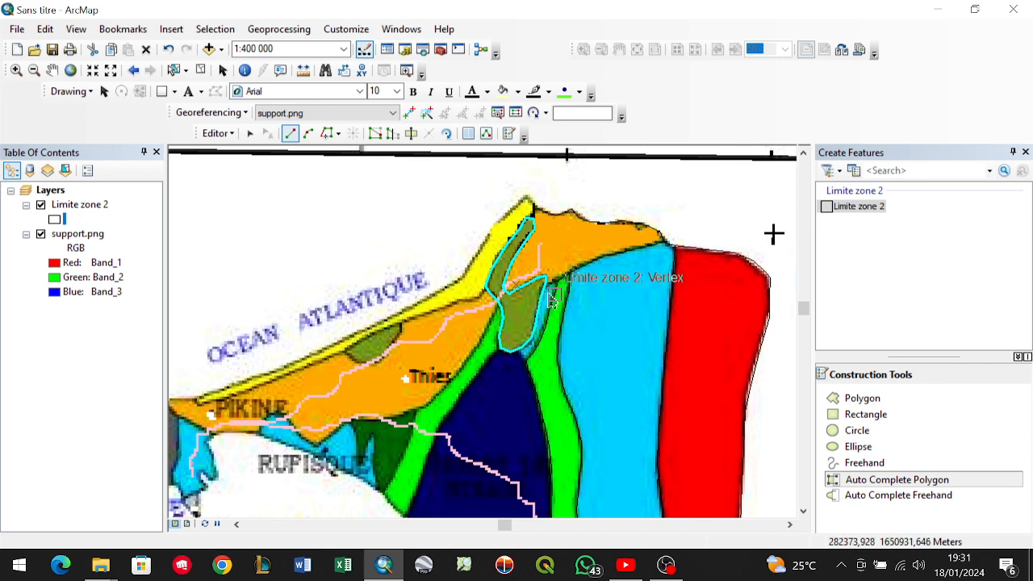
pyautogui.scroll(3, 547, 305)
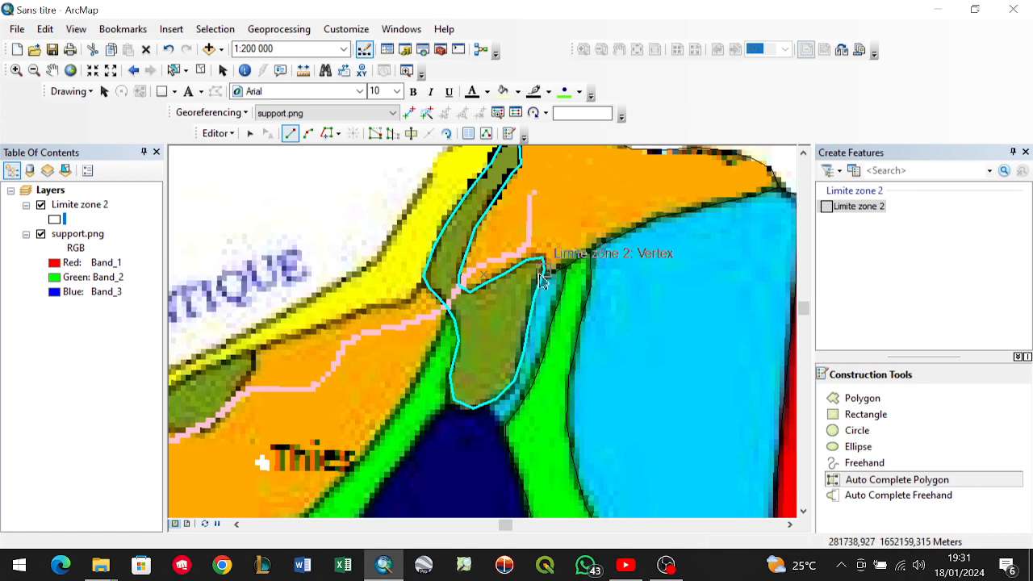
# Close off the narrow light blue strip by tracing its southern end from the olive zone to the green zone's vertex and complete the polygon.
pyautogui.rightClick(519, 340)
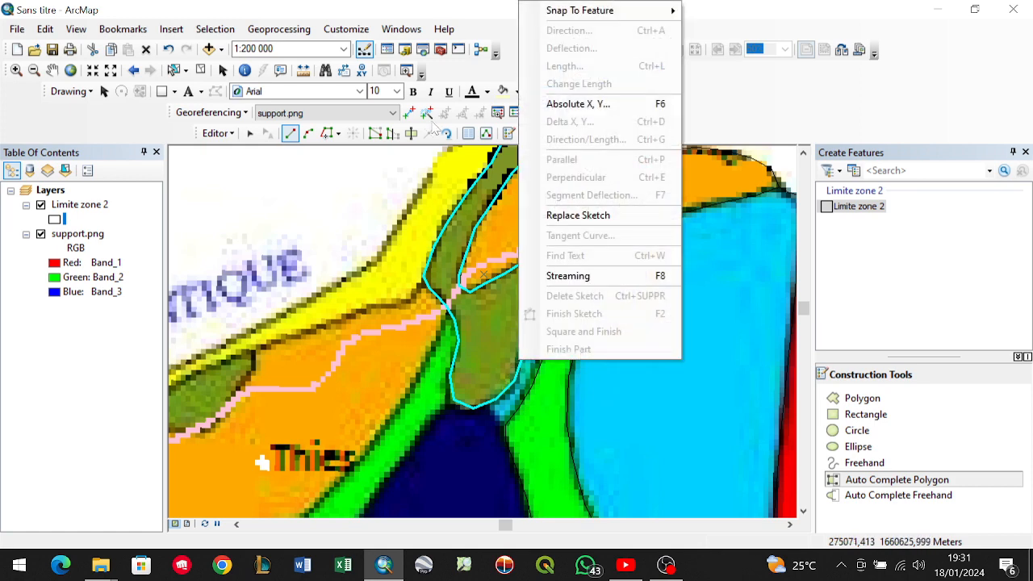
pyautogui.click(738, 103)
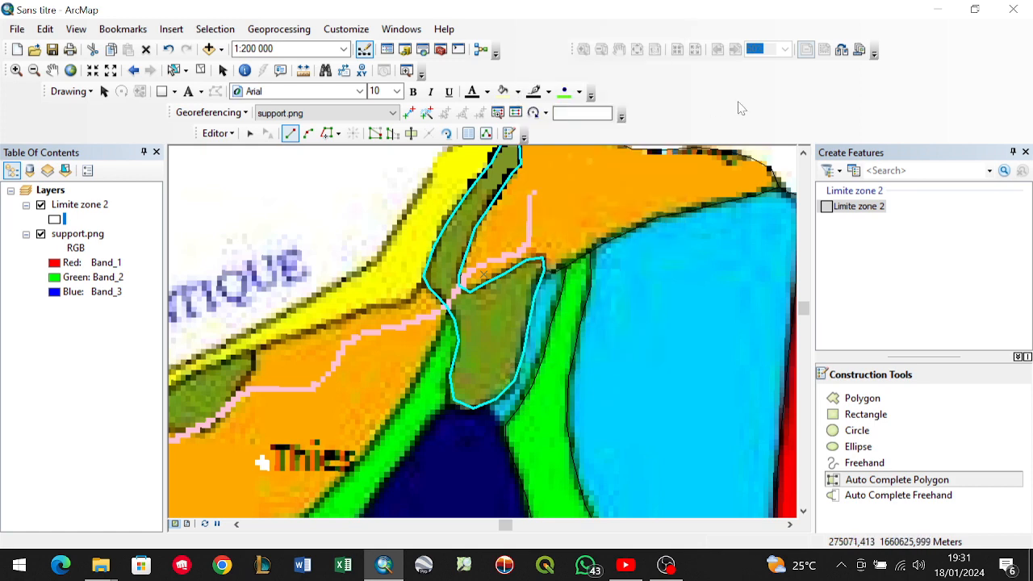
pyautogui.click(488, 402)
pyautogui.scroll(-2, 490, 407)
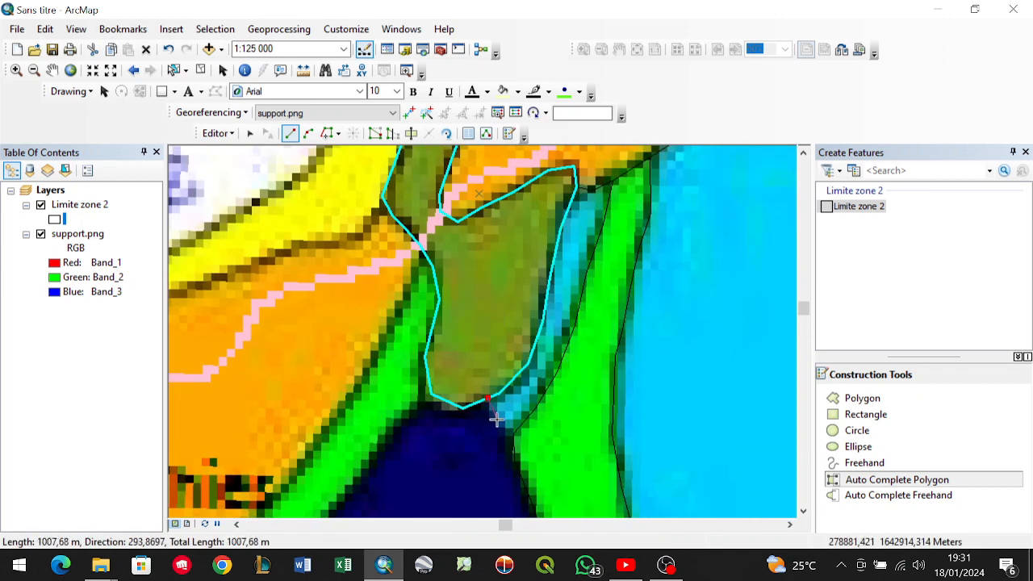
pyautogui.click(496, 419)
pyautogui.doubleClick(512, 434)
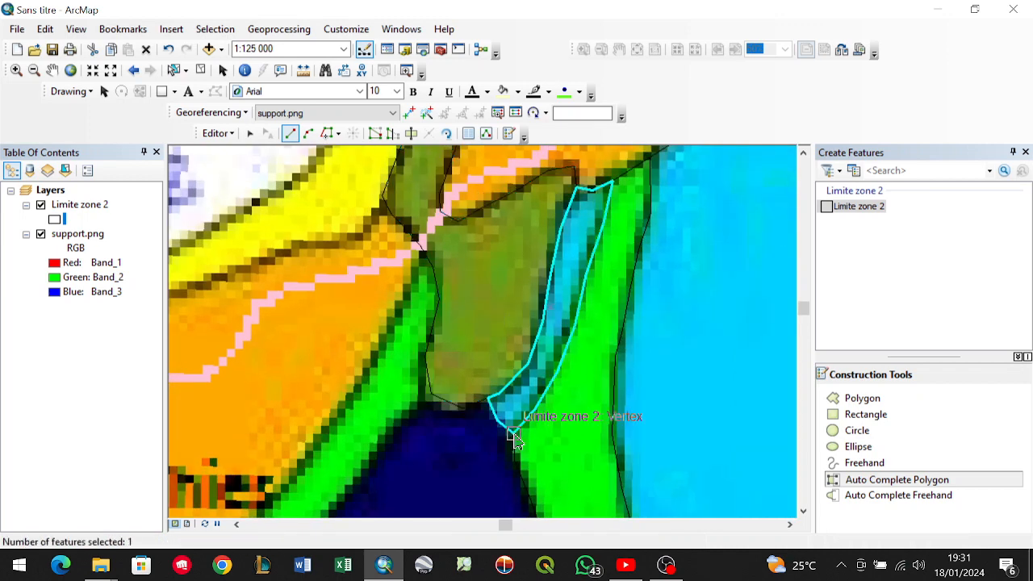
# Examine the dark blue zone around Mbour, its coastline, the small green coastal zone and the surrounding green strips.
pyautogui.scroll(3, 375, 399)
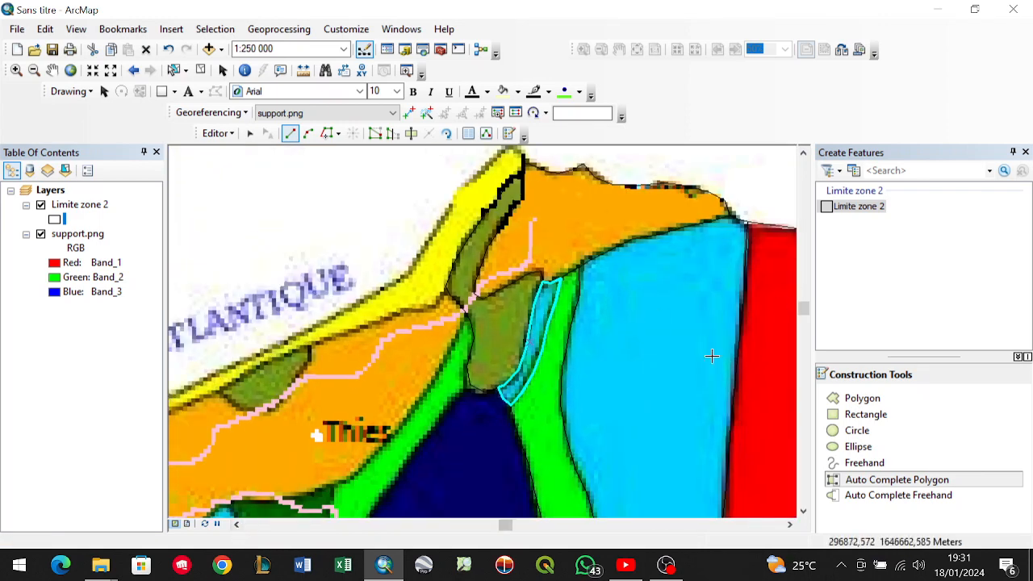
pyautogui.scroll(1, 557, 393)
pyautogui.click(802, 511)
pyautogui.click(801, 511)
pyautogui.click(802, 511)
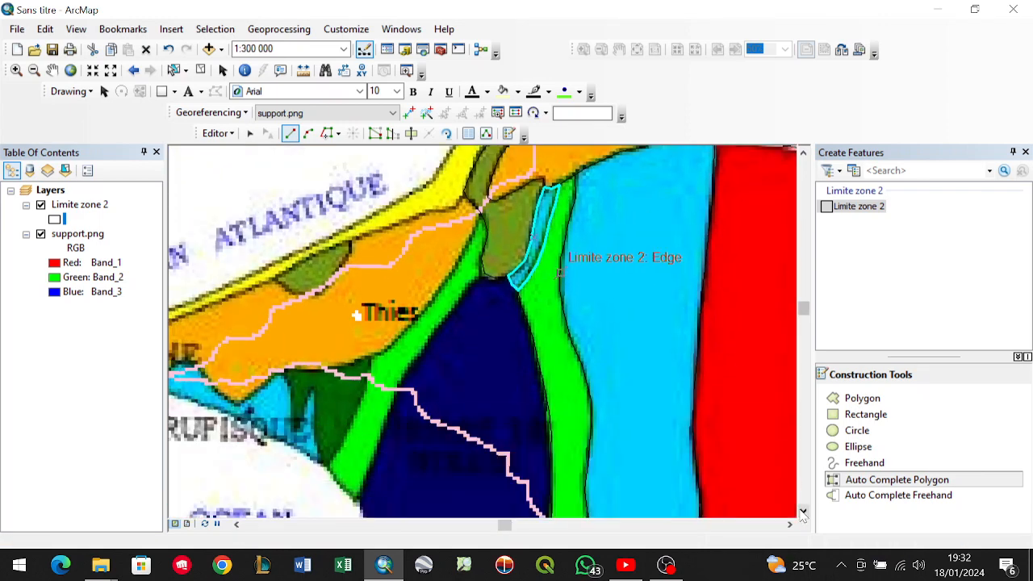
pyautogui.scroll(1, 460, 256)
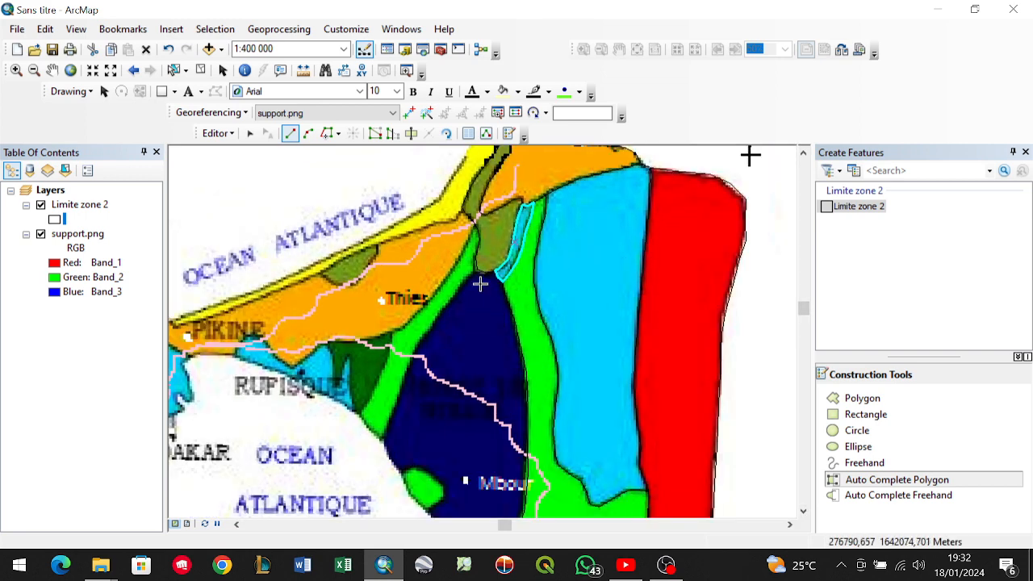
pyautogui.scroll(-1, 480, 282)
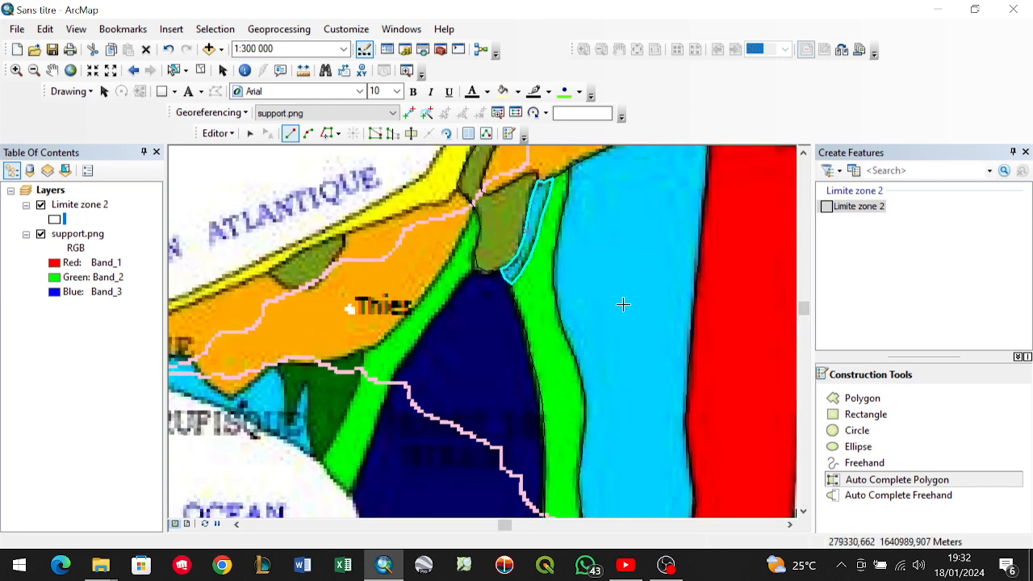
pyautogui.click(803, 511)
pyautogui.click(802, 511)
pyautogui.click(802, 512)
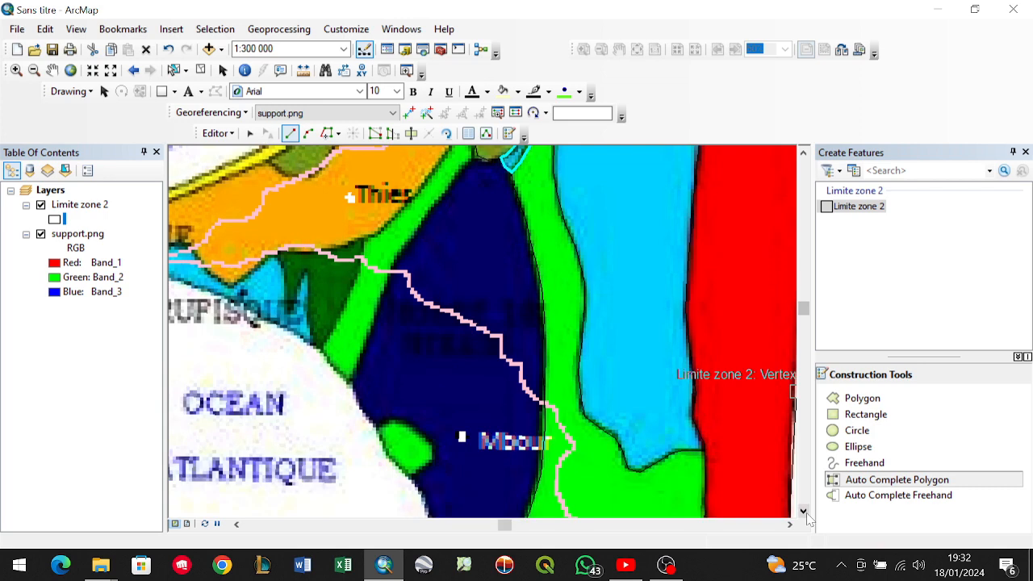
pyautogui.click(804, 513)
pyautogui.scroll(1, 376, 334)
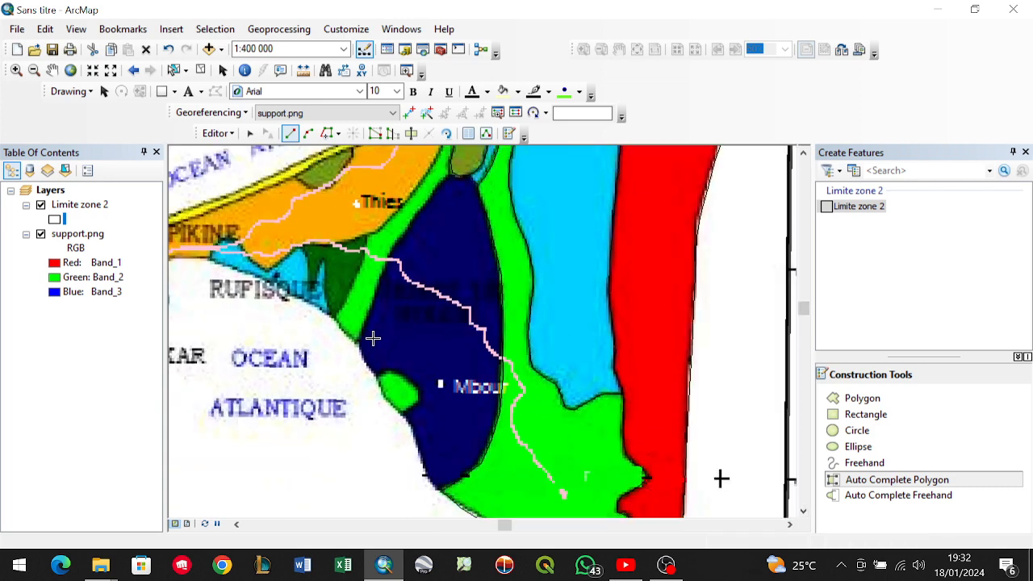
pyautogui.click(803, 511)
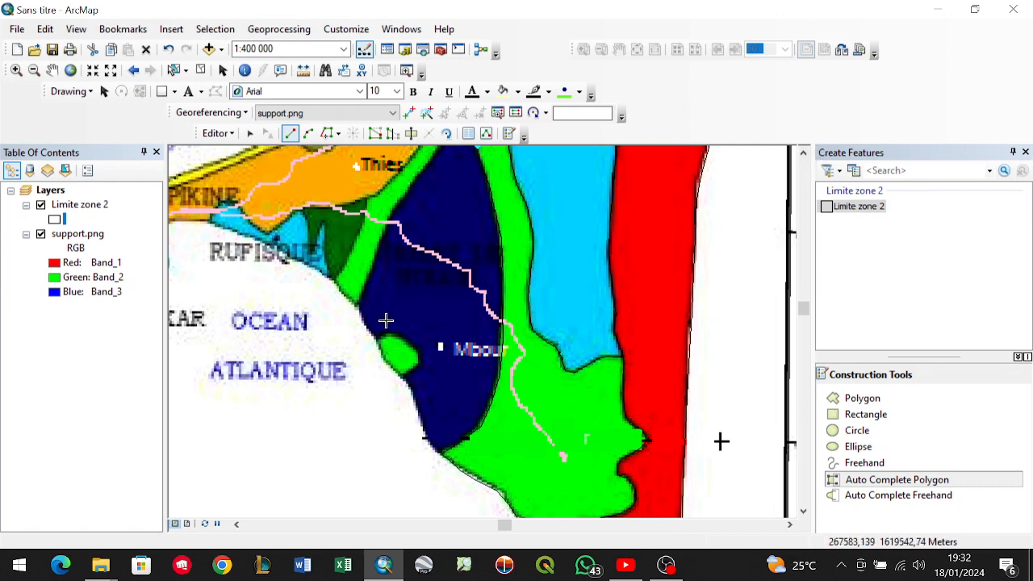
pyautogui.scroll(1, 386, 321)
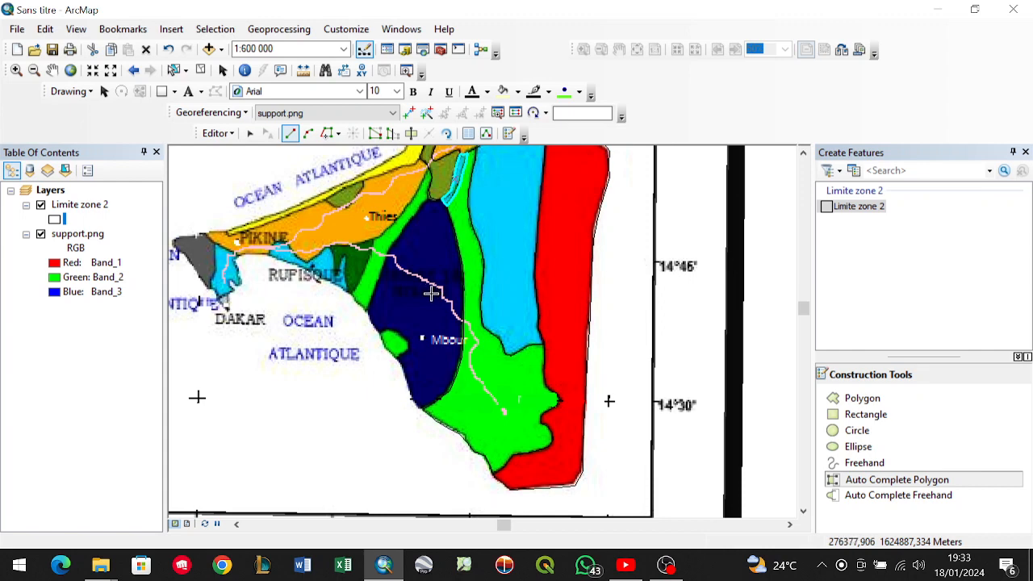
pyautogui.scroll(-4, 403, 355)
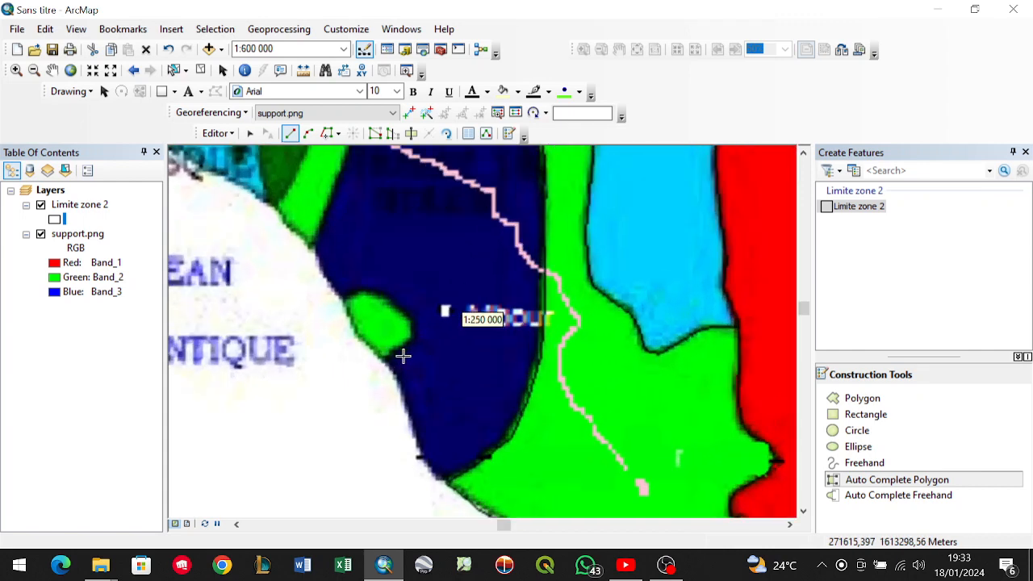
pyautogui.scroll(2, 406, 292)
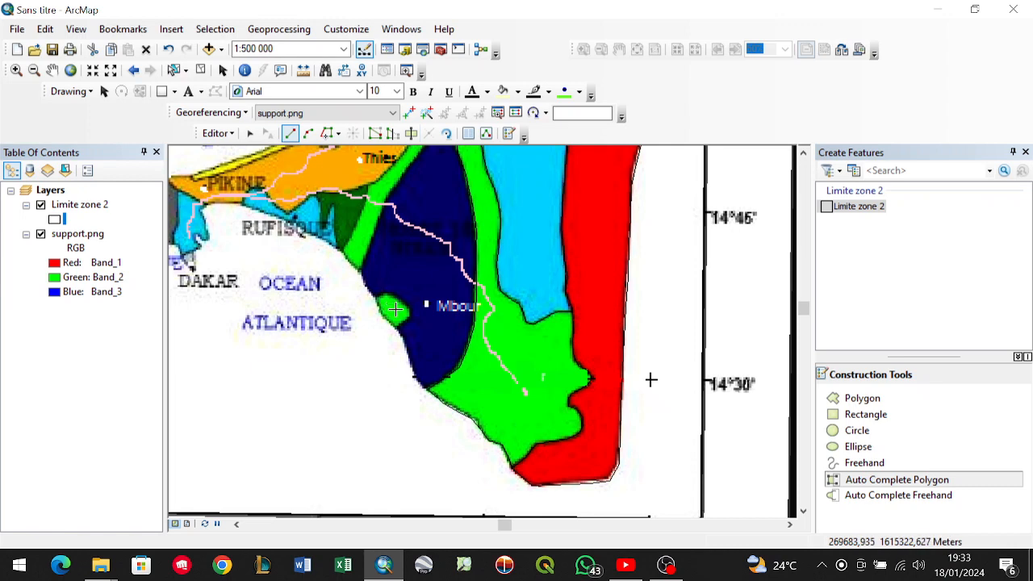
pyautogui.click(804, 155)
pyautogui.click(803, 154)
pyautogui.scroll(-1, 382, 379)
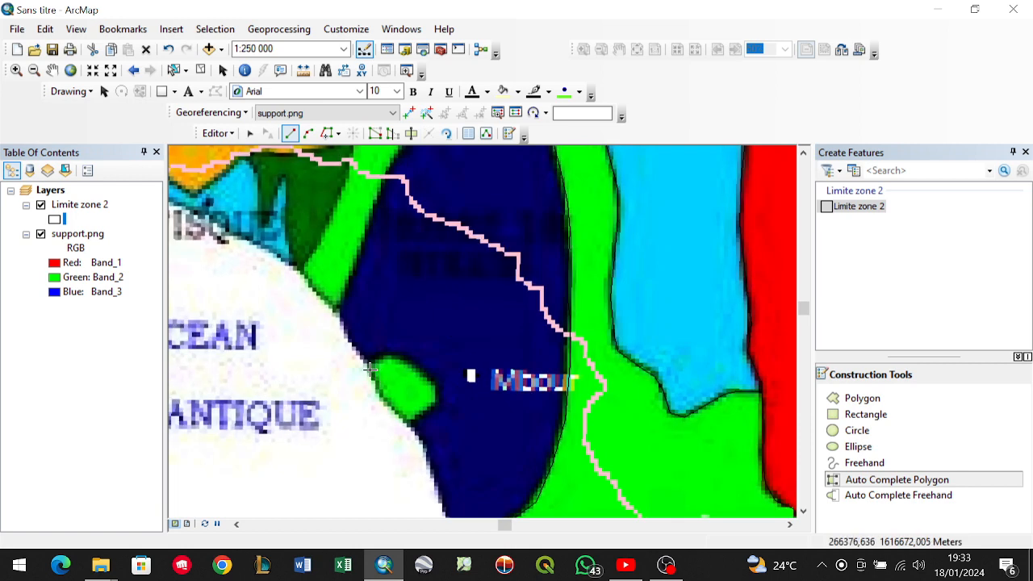
pyautogui.click(369, 367)
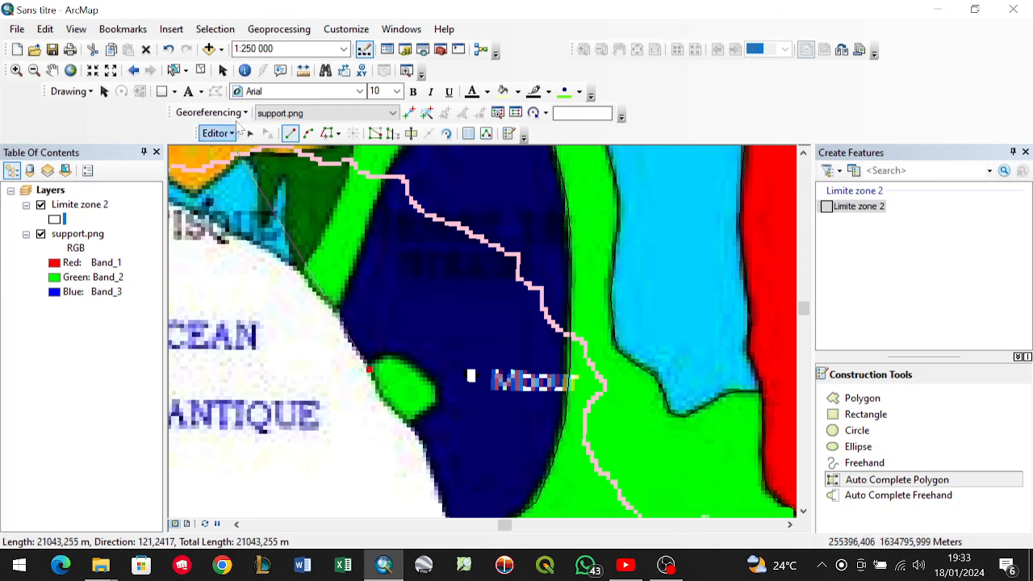
pyautogui.click(168, 49)
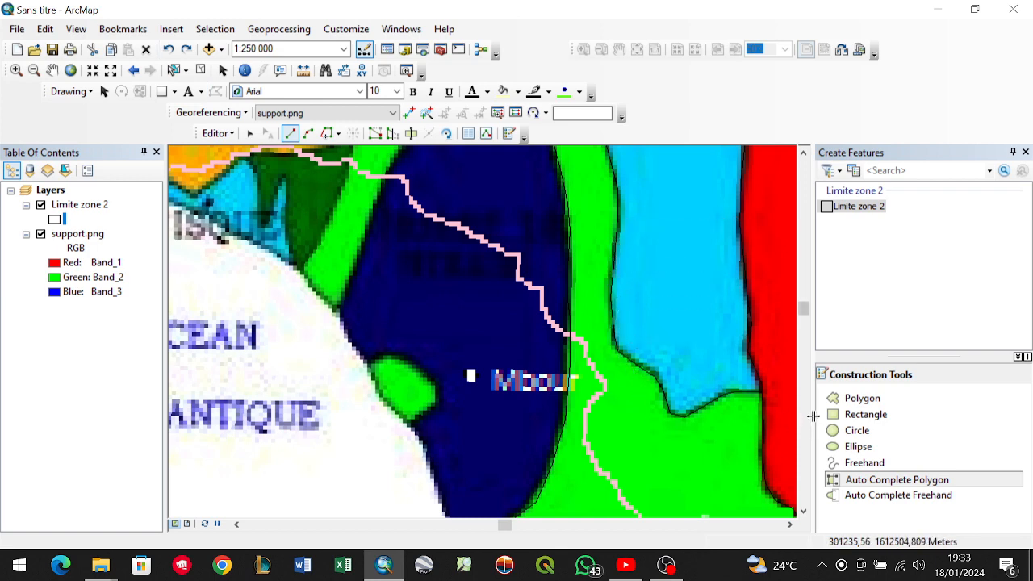
# Digitize the small green coastal zone west of Mbour as a standalone feature with the Polygon construction tool, tracing around its outline.
pyautogui.click(862, 399)
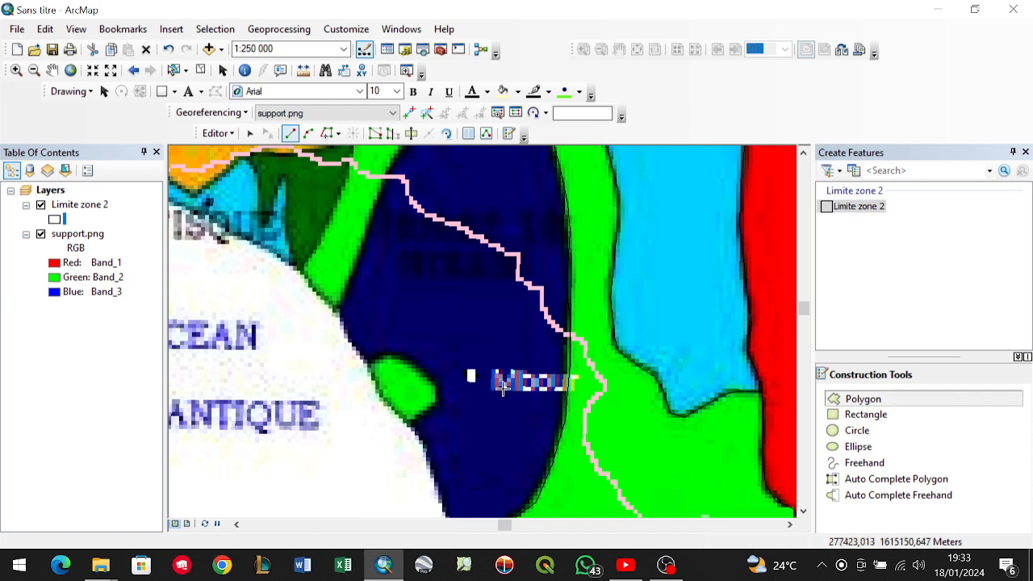
pyautogui.click(369, 364)
pyautogui.click(383, 353)
pyautogui.click(408, 360)
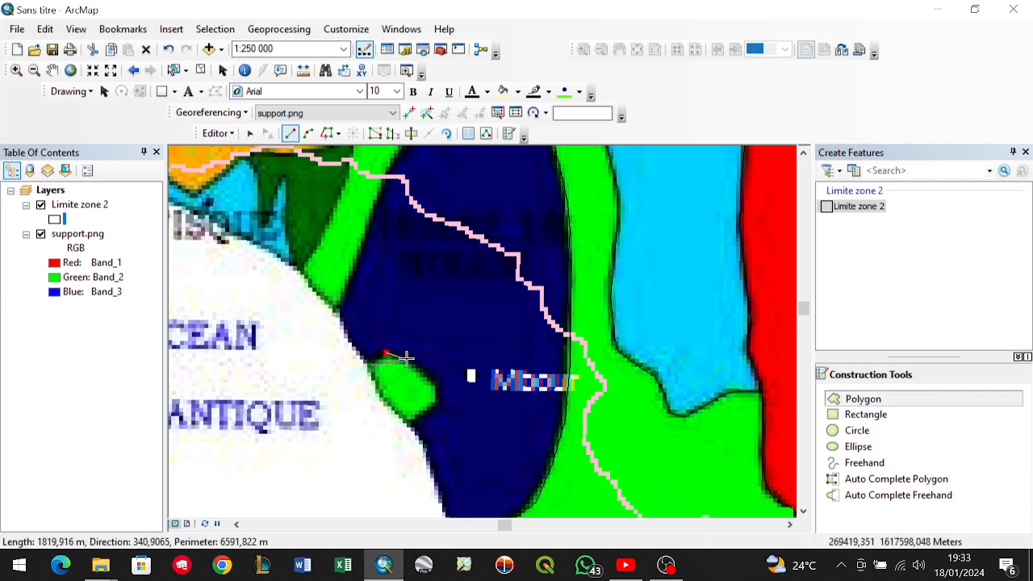
pyautogui.click(433, 376)
pyautogui.click(439, 393)
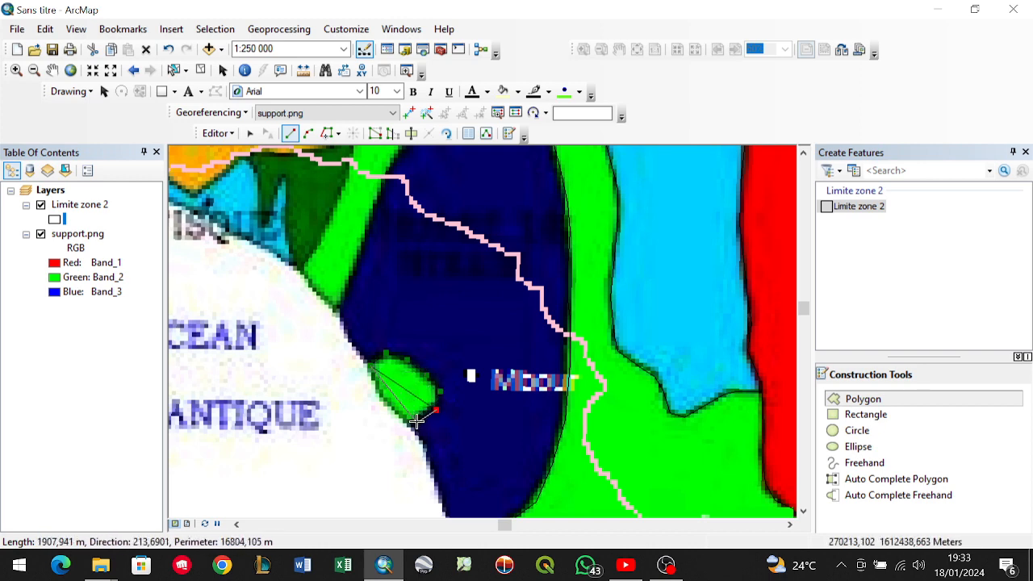
pyautogui.click(415, 423)
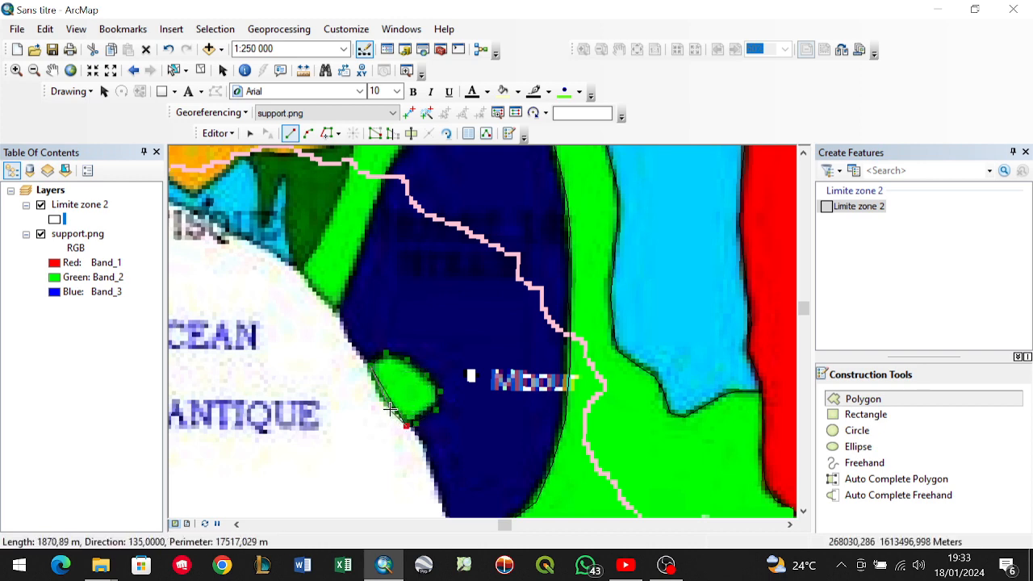
pyautogui.doubleClick(388, 408)
pyautogui.click(377, 400)
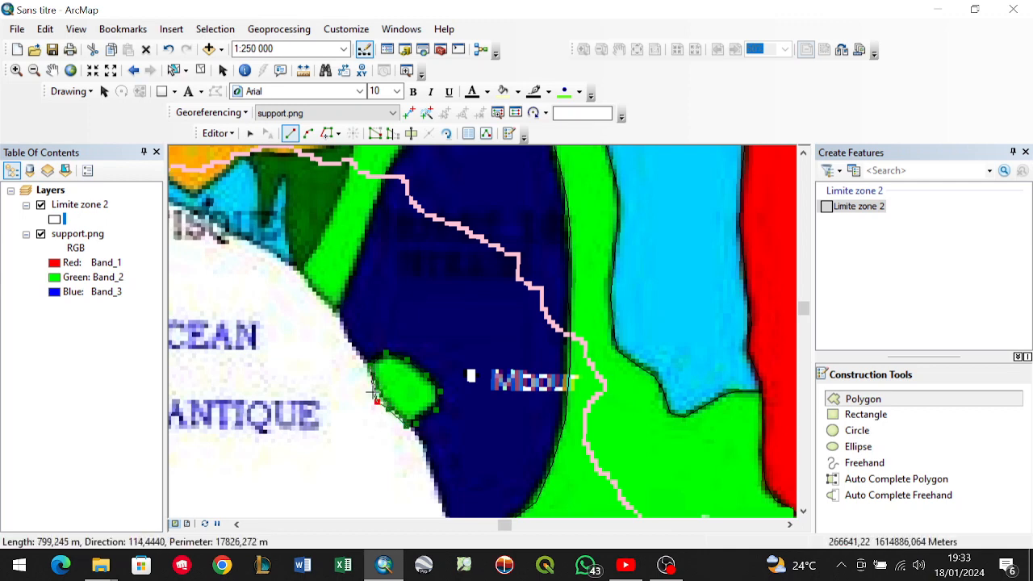
pyautogui.click(369, 382)
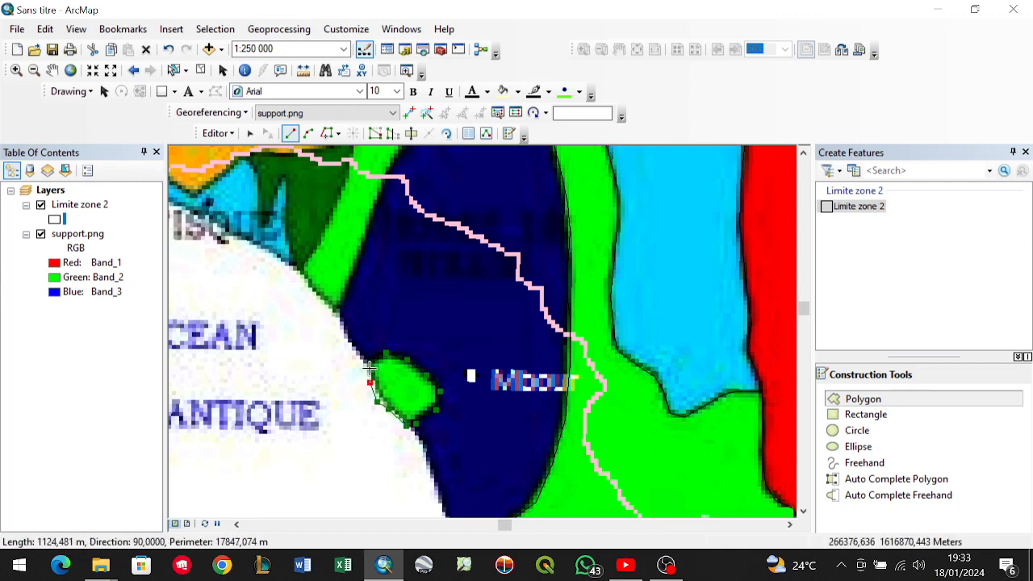
pyautogui.doubleClick(369, 379)
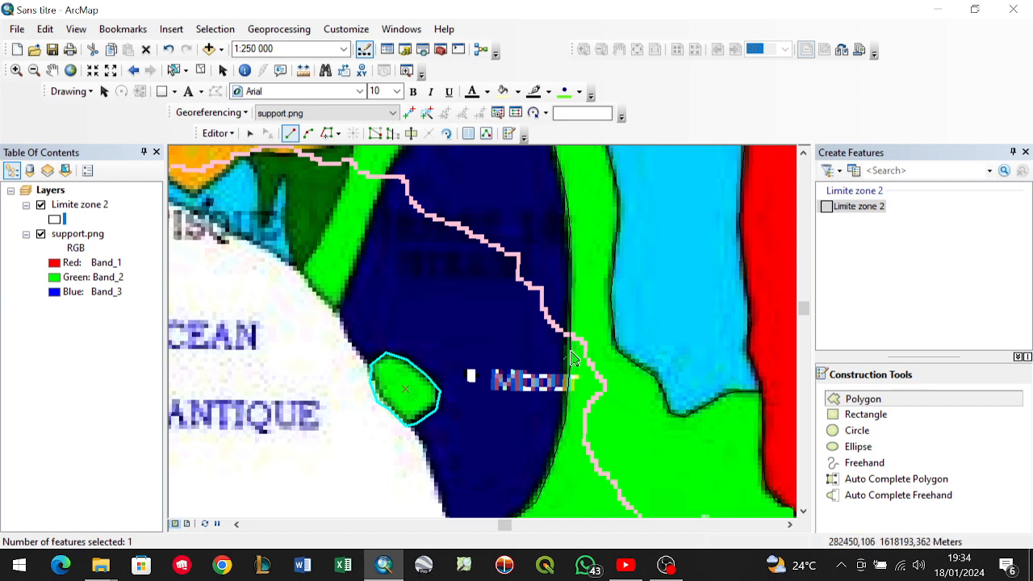
# Start the dark blue zone with Auto Complete Polygon at the small green polygon and trace the coast northwest to the western green strip's corner.
pyautogui.scroll(3, 565, 355)
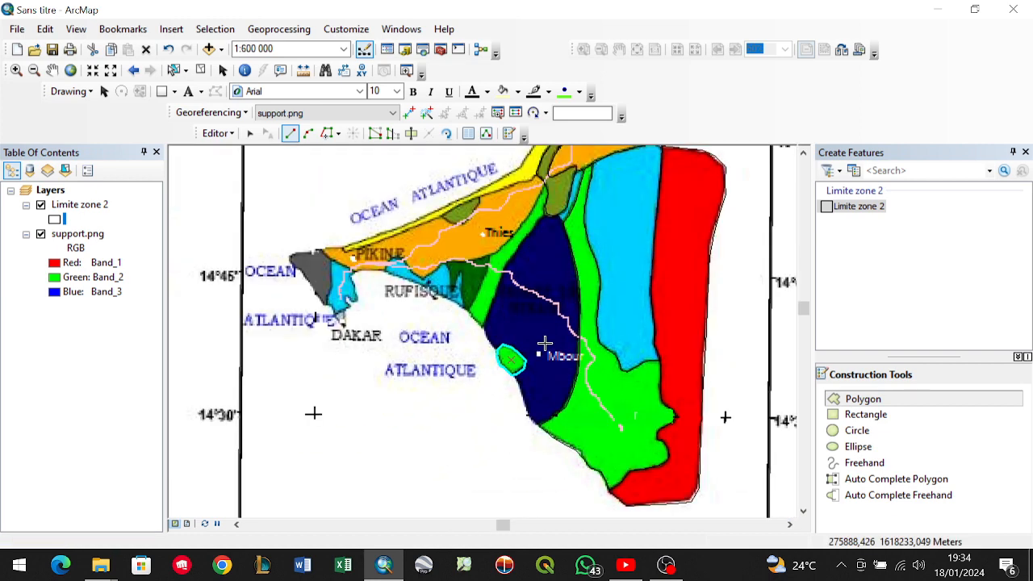
pyautogui.scroll(-2, 544, 399)
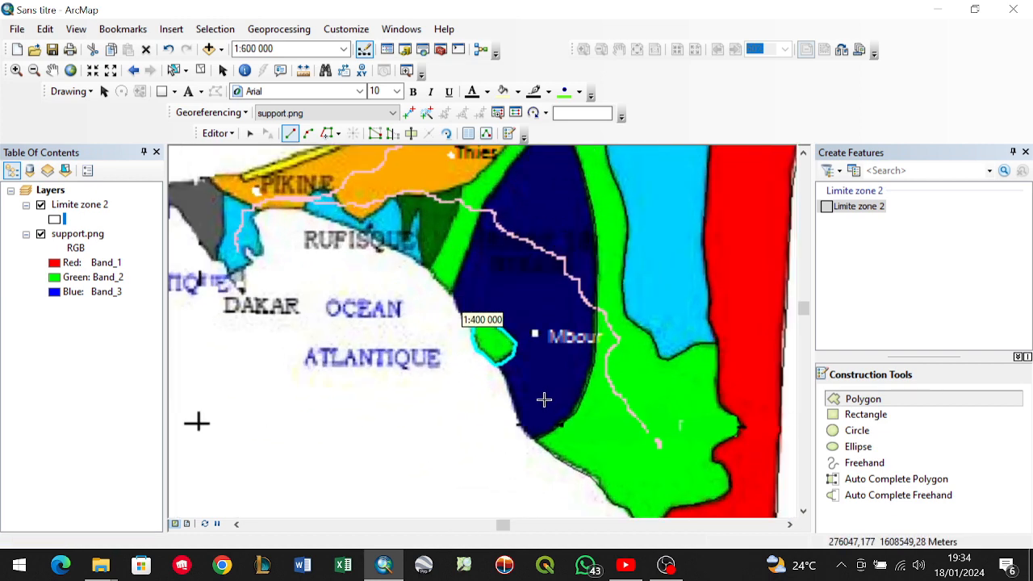
pyautogui.click(804, 153)
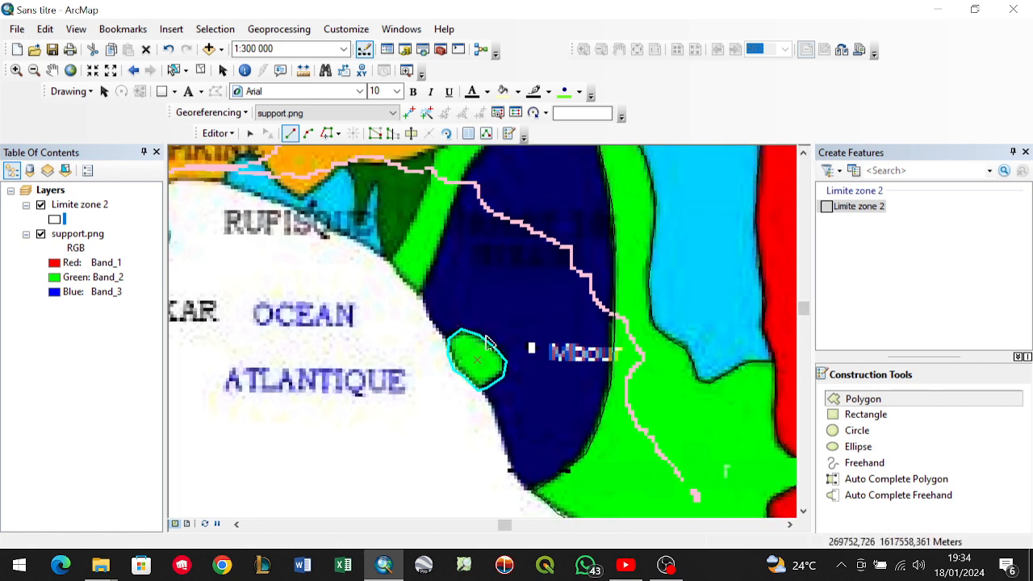
pyautogui.click(895, 479)
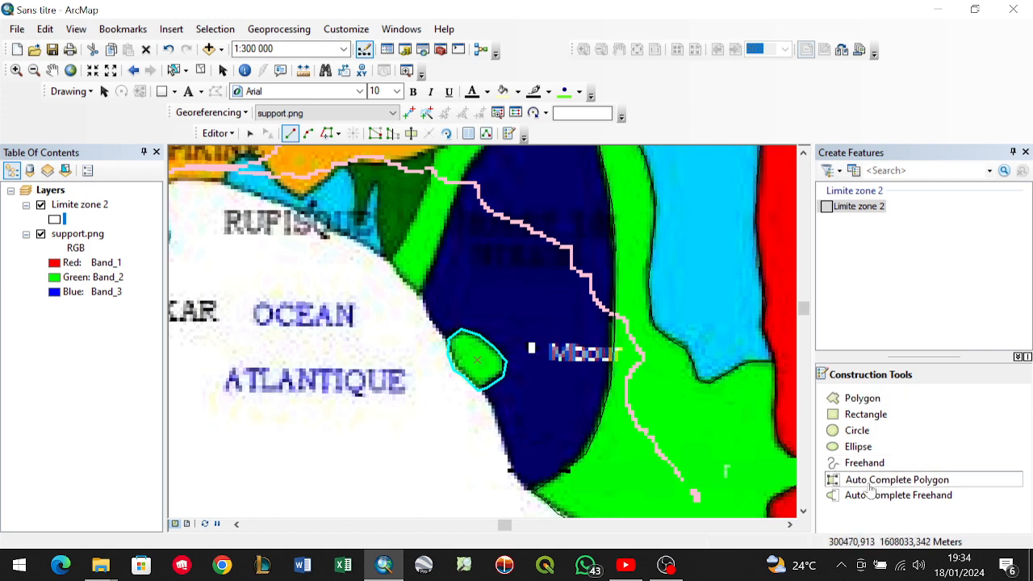
pyautogui.click(450, 343)
pyautogui.click(438, 331)
pyautogui.click(426, 316)
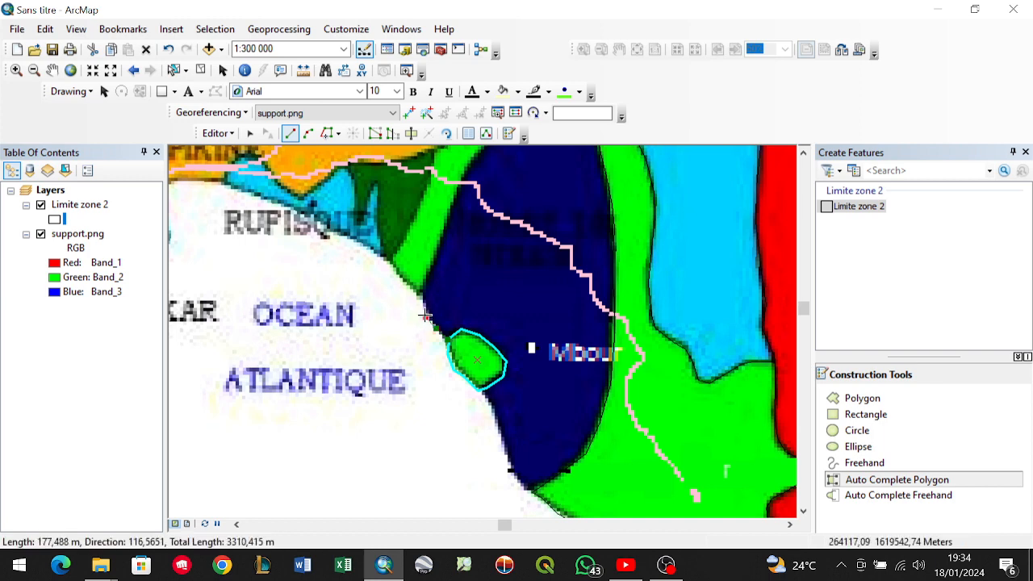
pyautogui.click(419, 300)
pyautogui.click(425, 288)
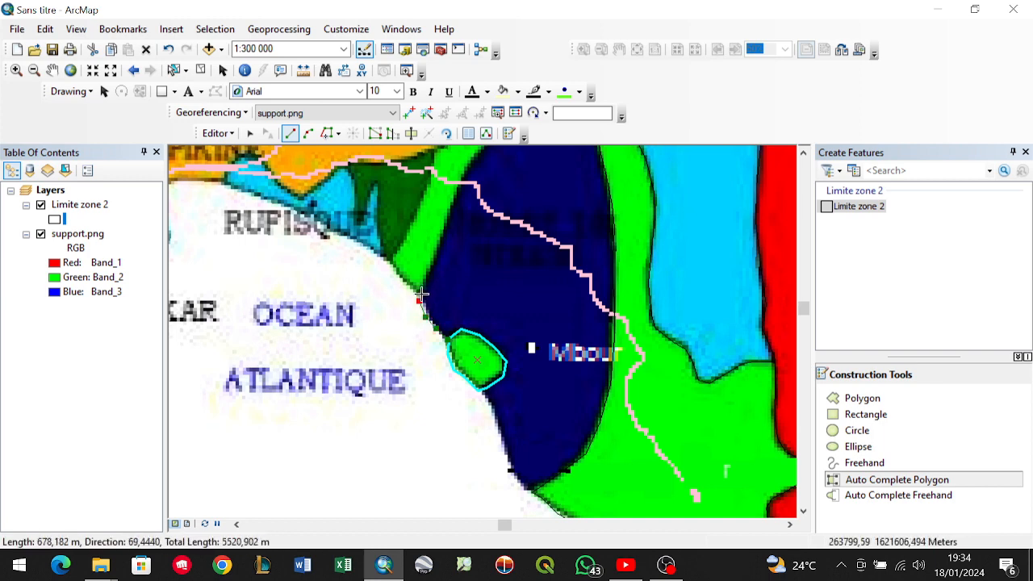
# Continue the dark blue zone's trace north along its border with the western green strip, past the pink line.
pyautogui.click(440, 242)
pyautogui.scroll(-1, 451, 216)
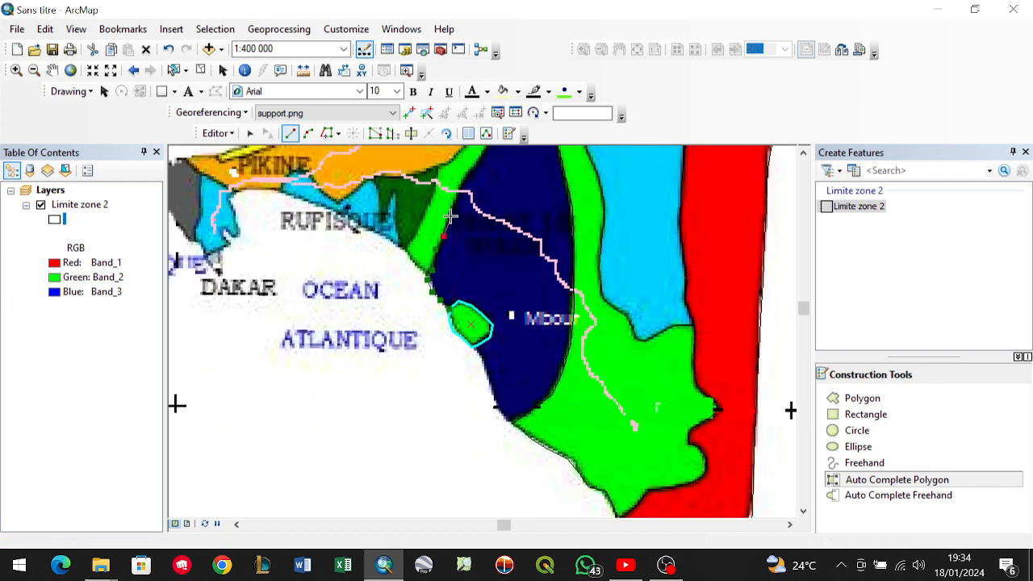
pyautogui.click(803, 153)
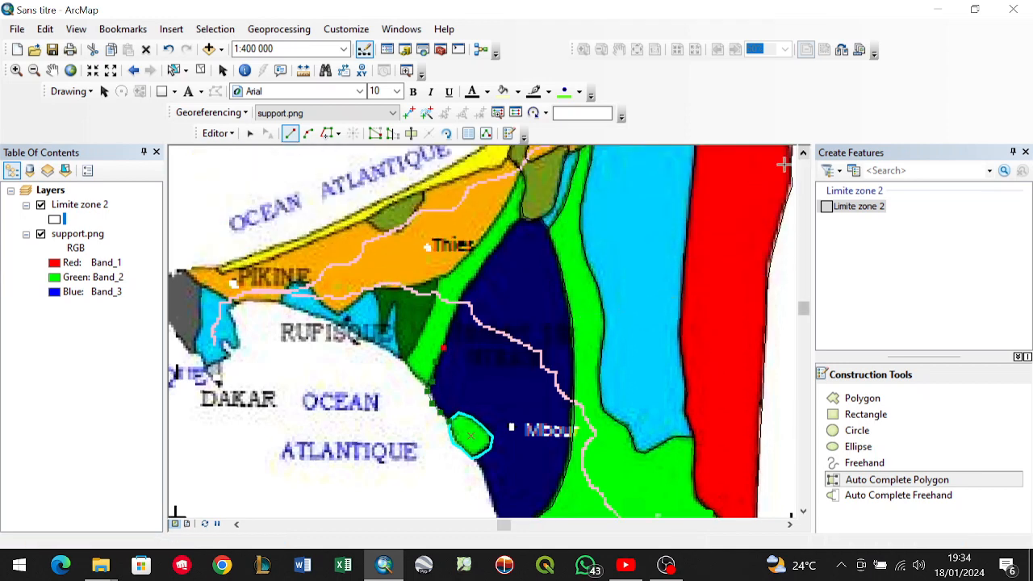
pyautogui.scroll(3, 448, 329)
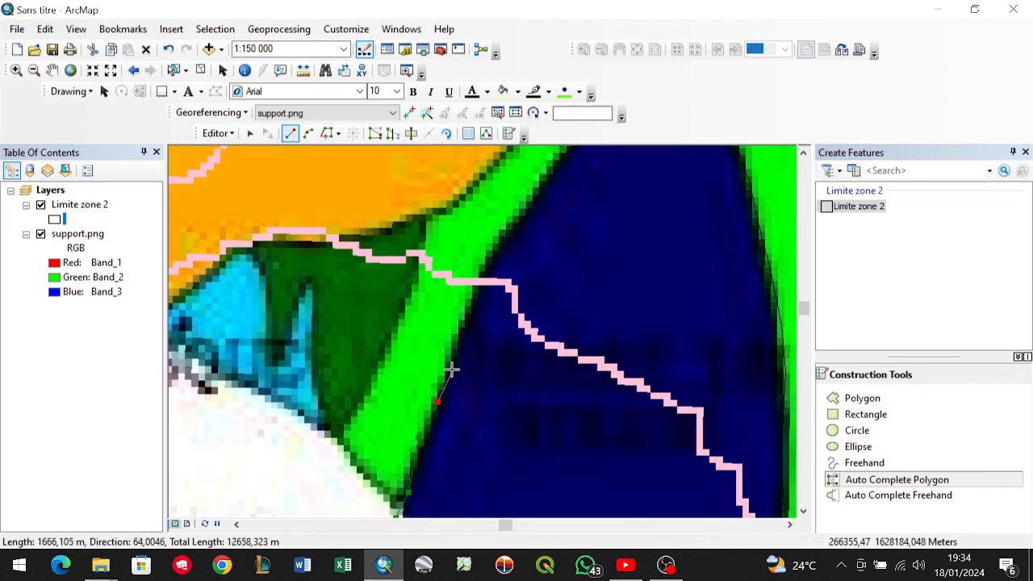
pyautogui.click(453, 354)
pyautogui.click(457, 332)
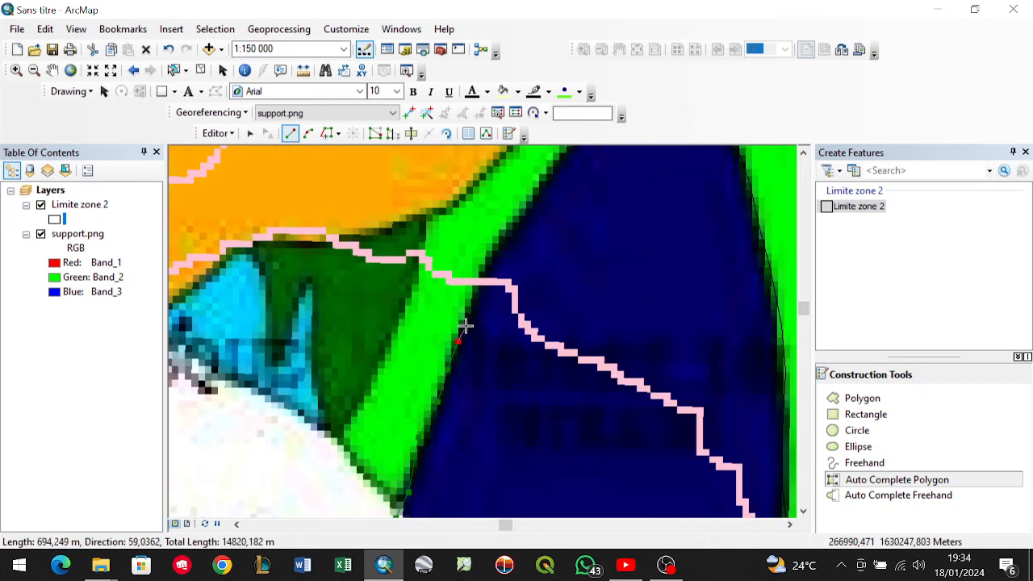
pyautogui.click(466, 310)
pyautogui.click(482, 277)
pyautogui.click(500, 251)
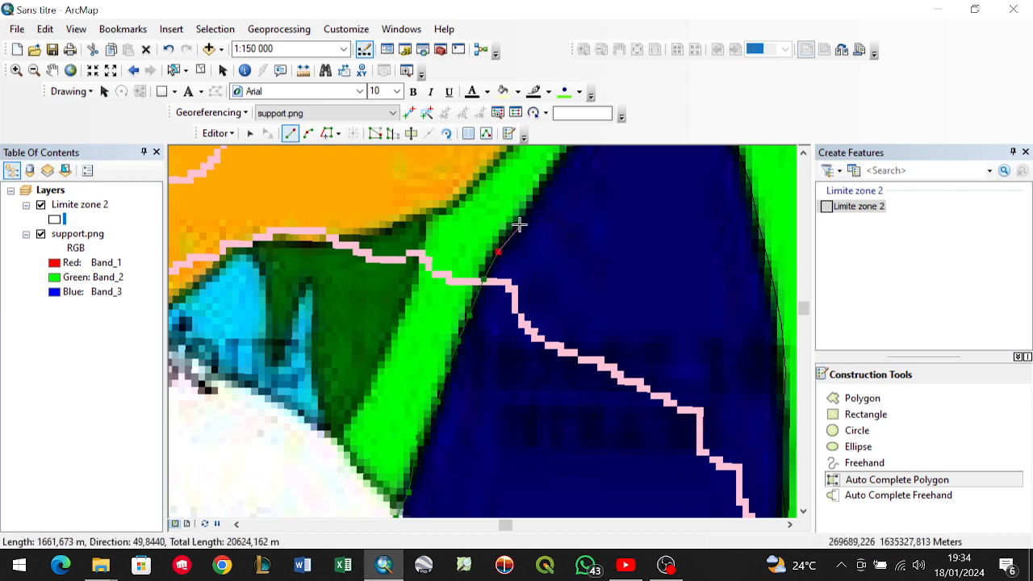
# Trace the rest of the dark blue zone's northwestern edge up to the olive zone's vertex and try to complete the polygon.
pyautogui.click(519, 225)
pyautogui.click(539, 196)
pyautogui.click(563, 161)
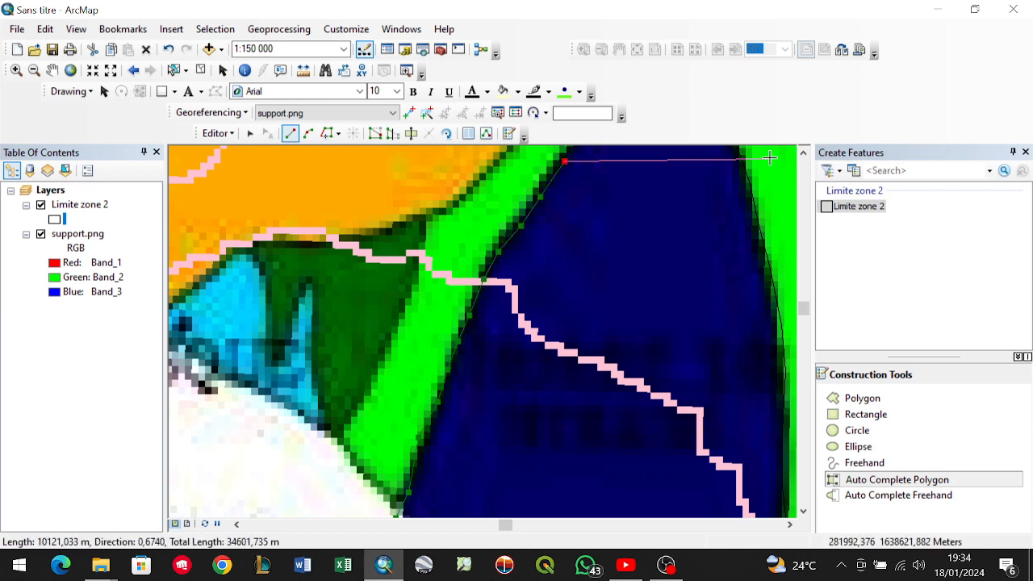
pyautogui.press('Up')
pyautogui.press('Up')
pyautogui.press('Up')
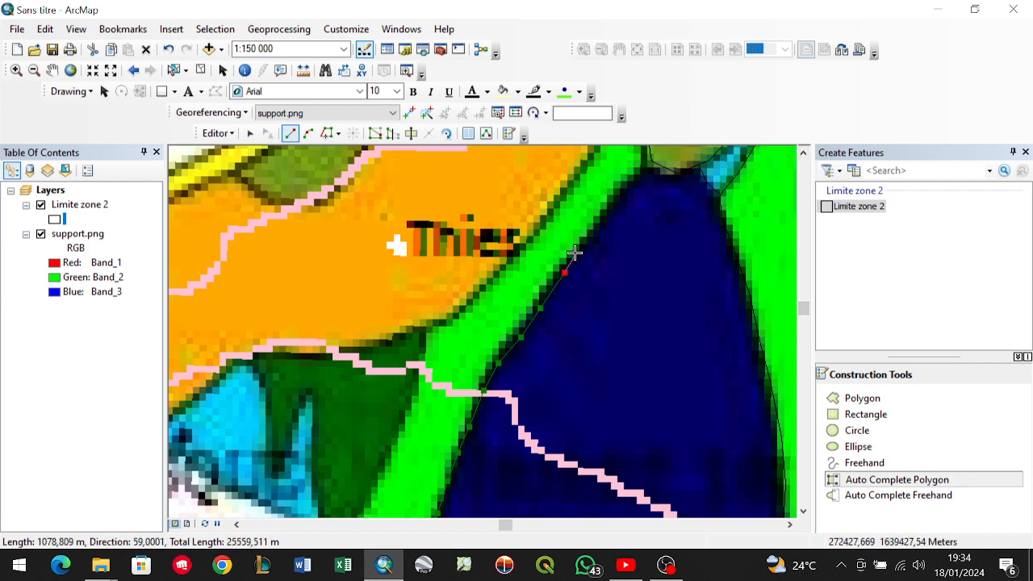
pyautogui.click(575, 256)
pyautogui.click(630, 183)
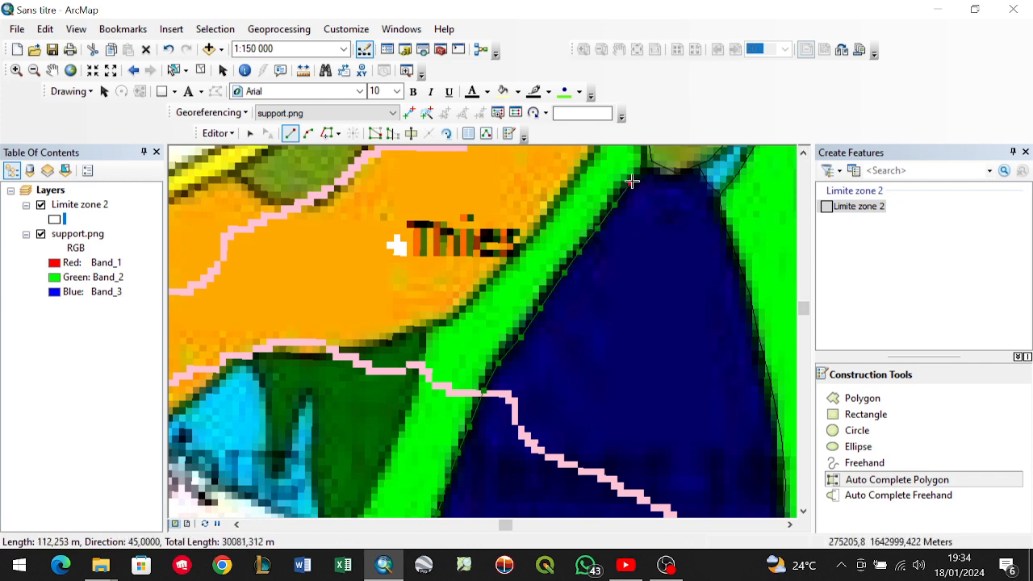
pyautogui.click(643, 172)
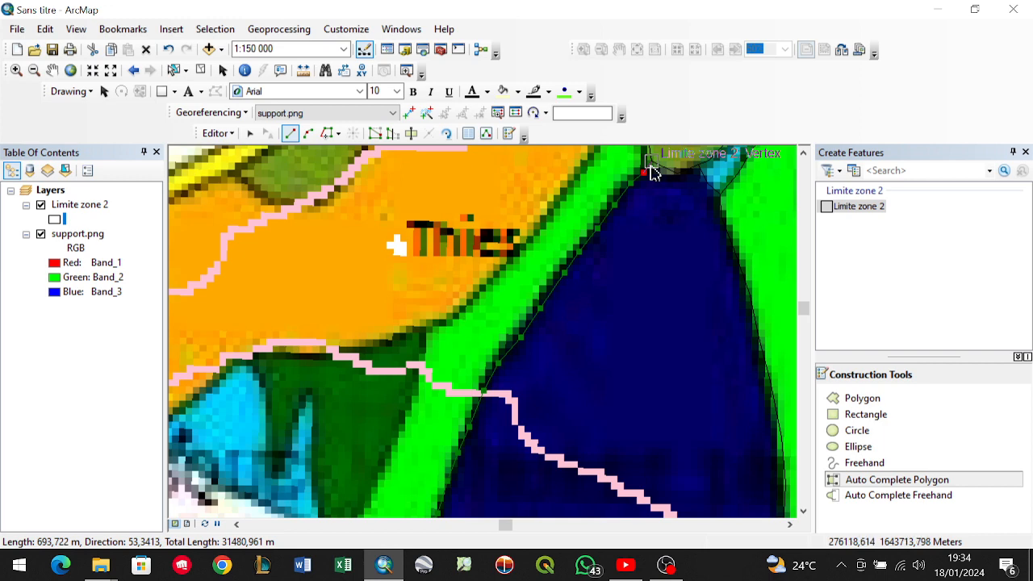
pyautogui.doubleClick(651, 172)
# Restart the dark blue zone with Auto Complete Polygon at the olive zone's southwestern vertex, tracing its western edge south to the pink line.
pyautogui.scroll(1, 727, 298)
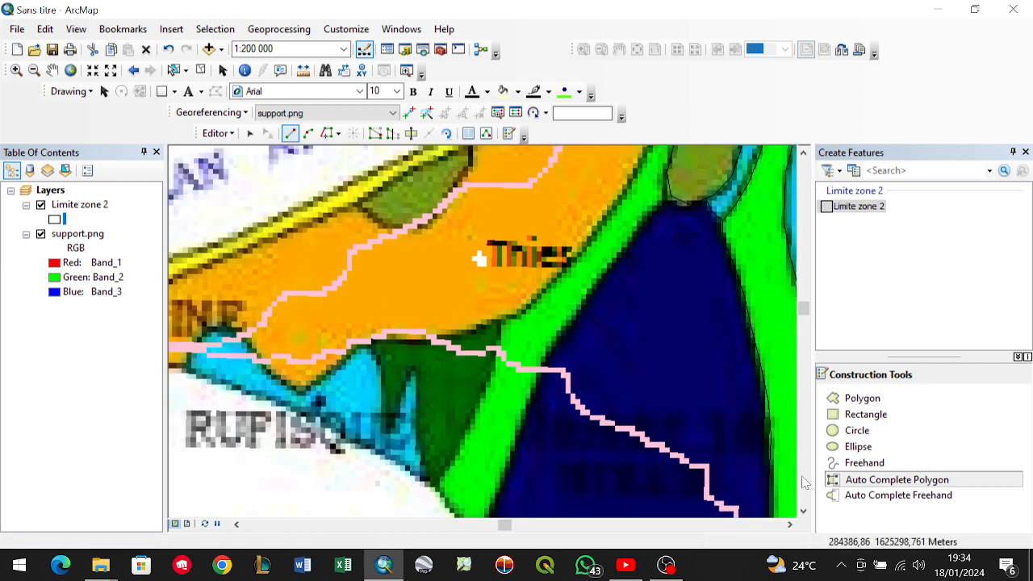
pyautogui.click(805, 512)
pyautogui.click(789, 525)
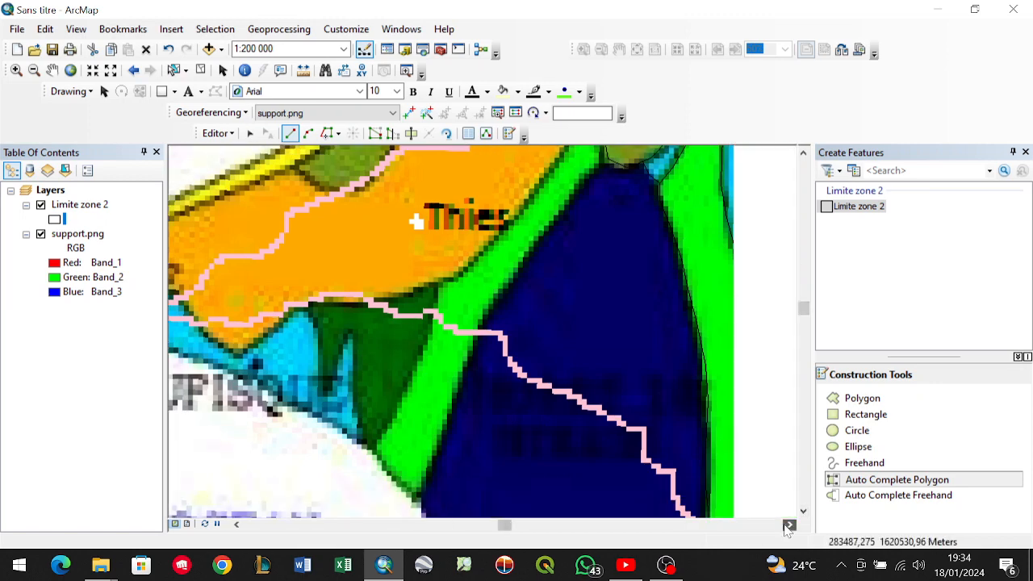
pyautogui.click(789, 525)
pyautogui.click(789, 524)
pyautogui.scroll(1, 351, 369)
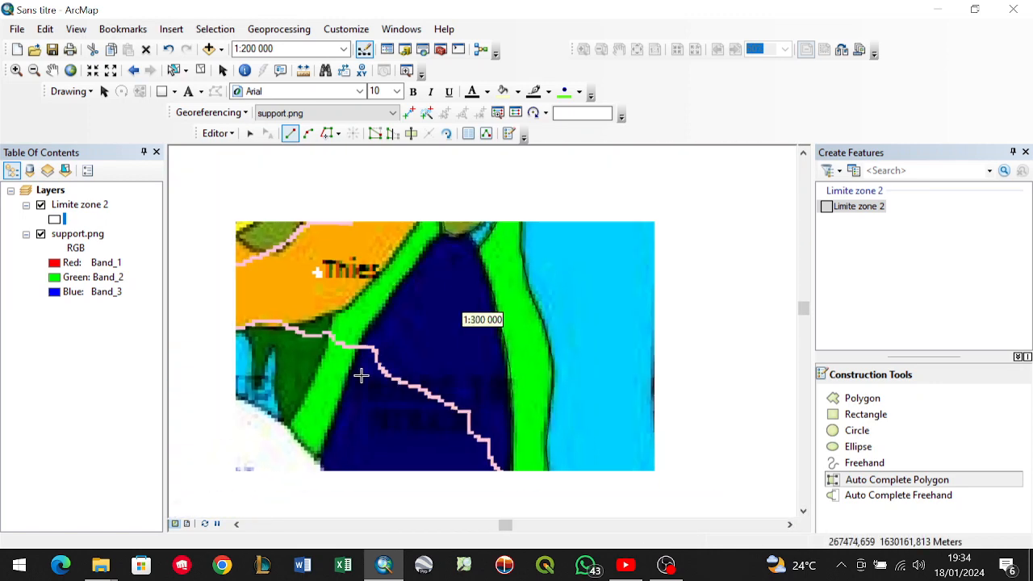
pyautogui.scroll(1, 361, 375)
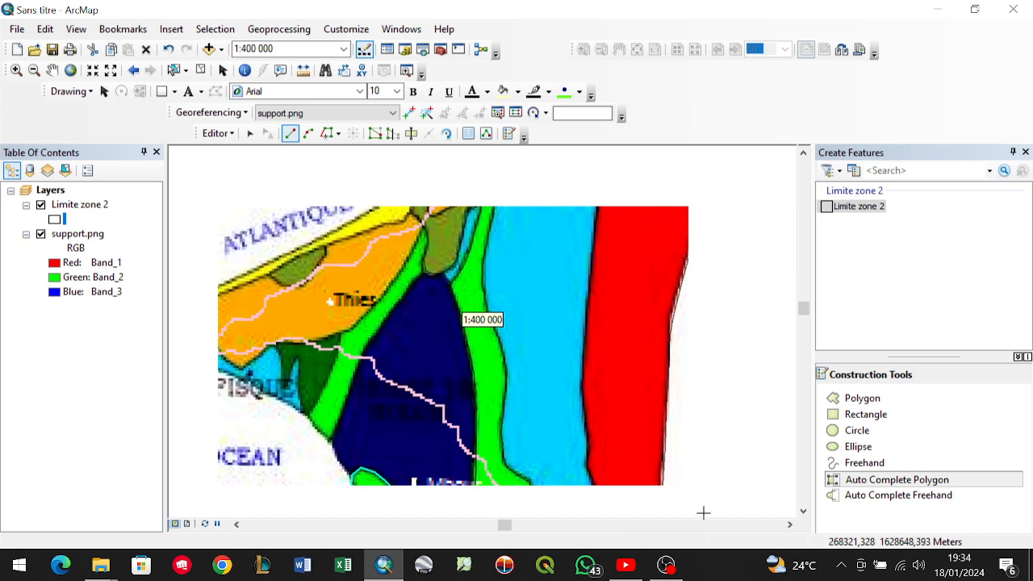
pyautogui.click(804, 511)
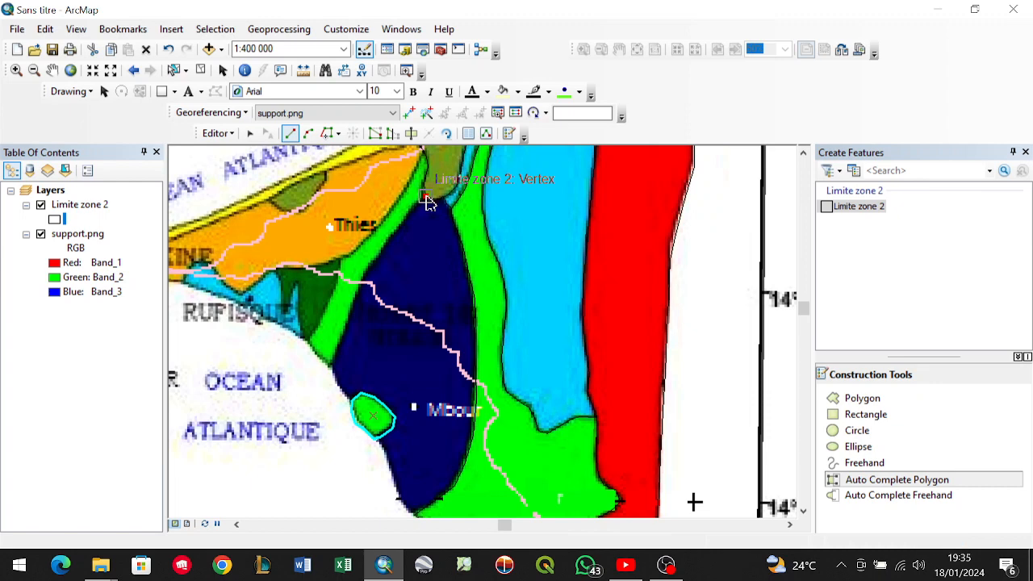
pyautogui.click(410, 208)
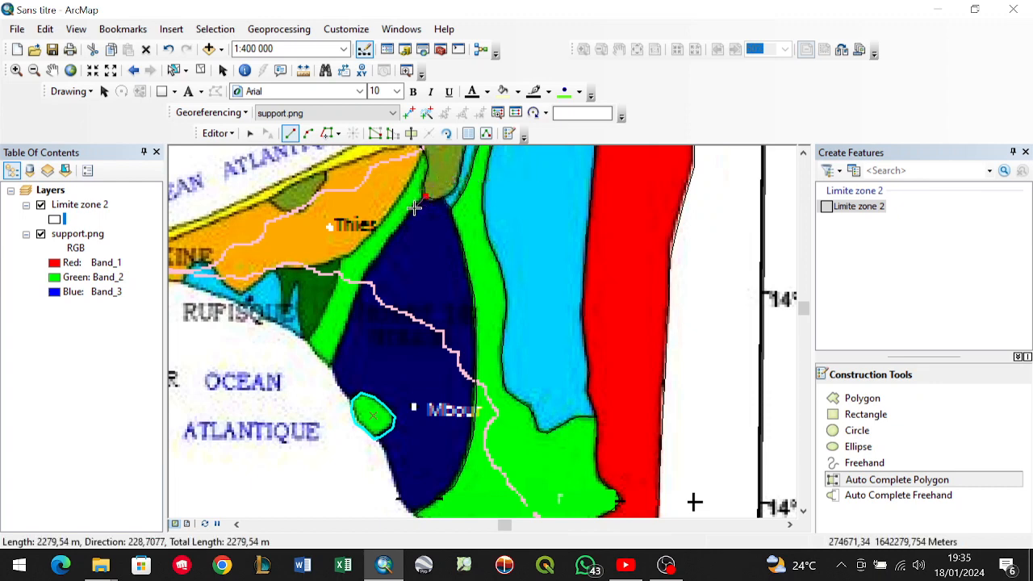
pyautogui.click(384, 247)
pyautogui.click(372, 258)
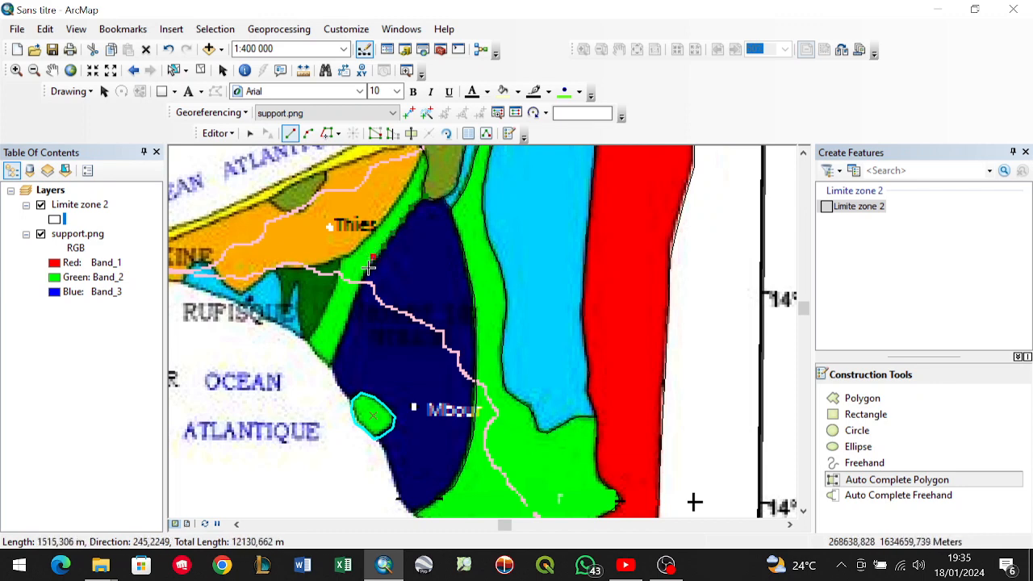
pyautogui.click(363, 279)
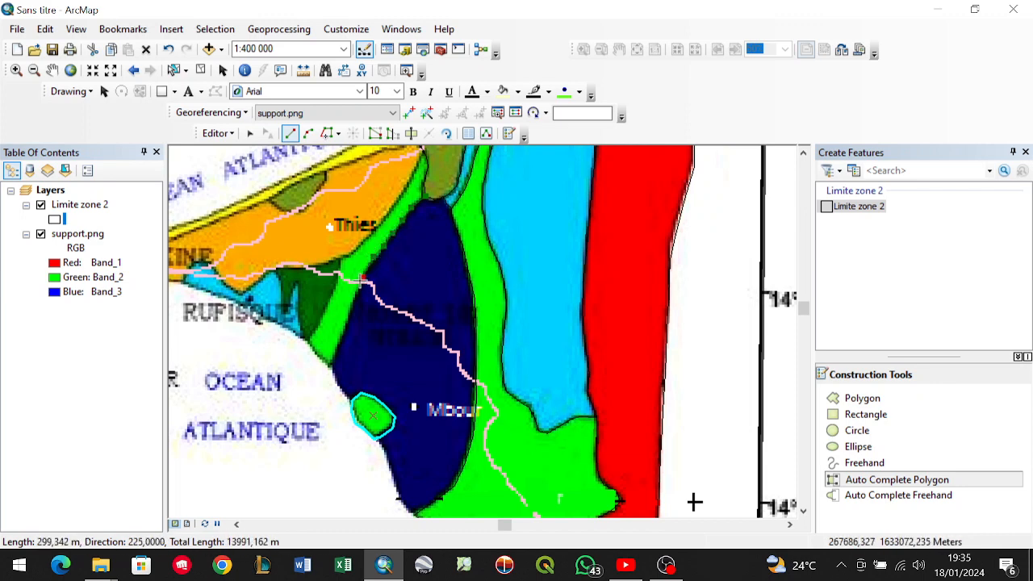
# Trace the dark blue zone's western edge along the green strip to the coast and on to the small green polygon.
pyautogui.click(352, 300)
pyautogui.click(347, 315)
pyautogui.click(342, 333)
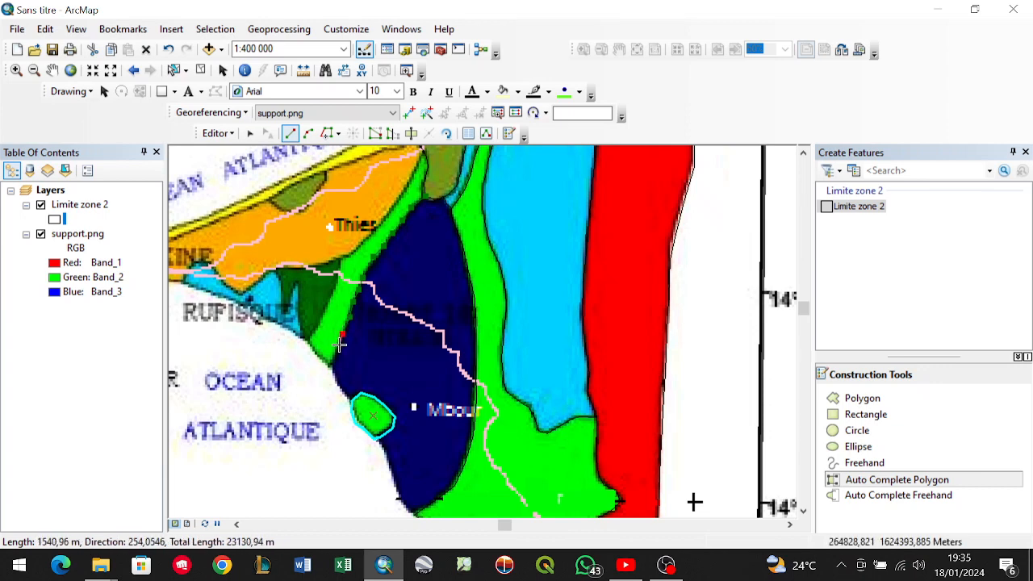
pyautogui.click(338, 345)
pyautogui.click(331, 363)
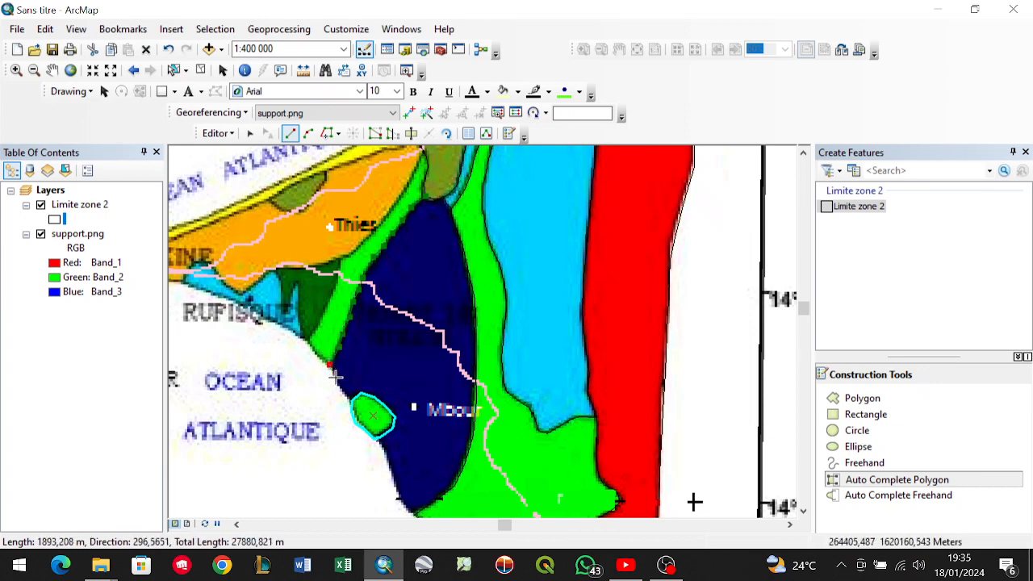
pyautogui.click(337, 380)
pyautogui.click(350, 402)
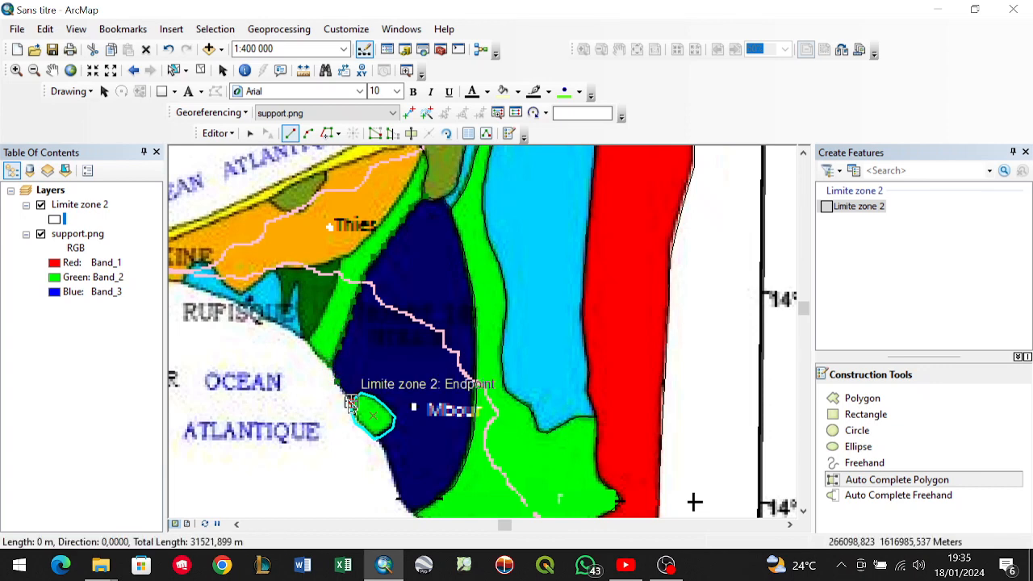
# Trace the coast from the small green polygon to the dark blue zone's southern tip and complete the polygon at the existing vertex.
pyautogui.click(380, 445)
pyautogui.click(387, 457)
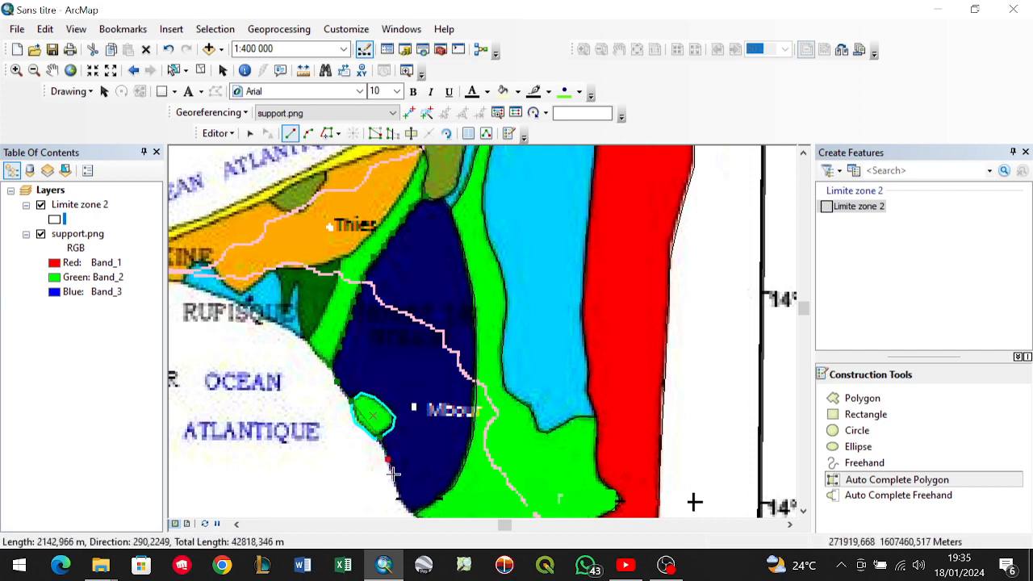
pyautogui.click(392, 479)
pyautogui.click(401, 501)
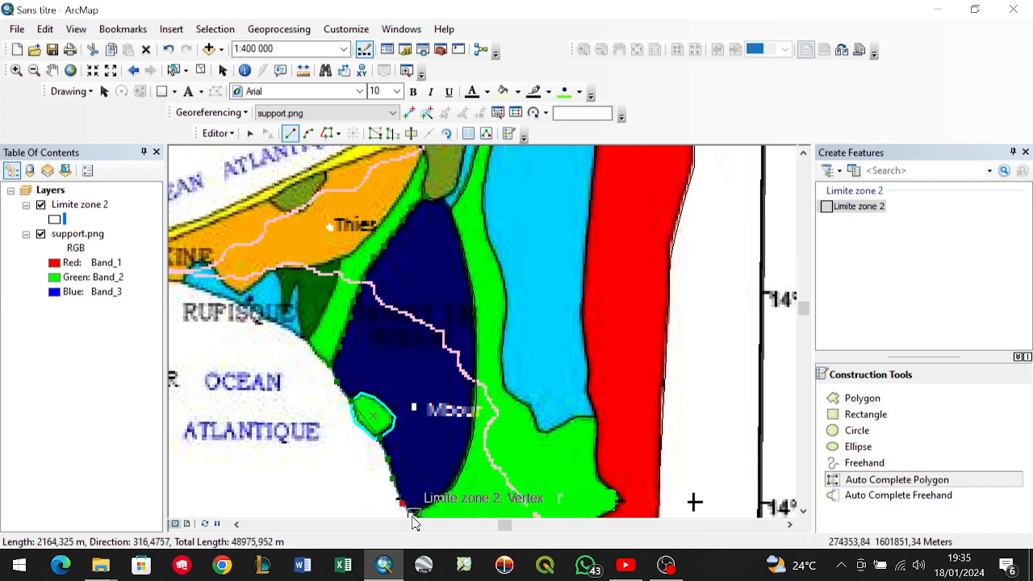
pyautogui.doubleClick(418, 517)
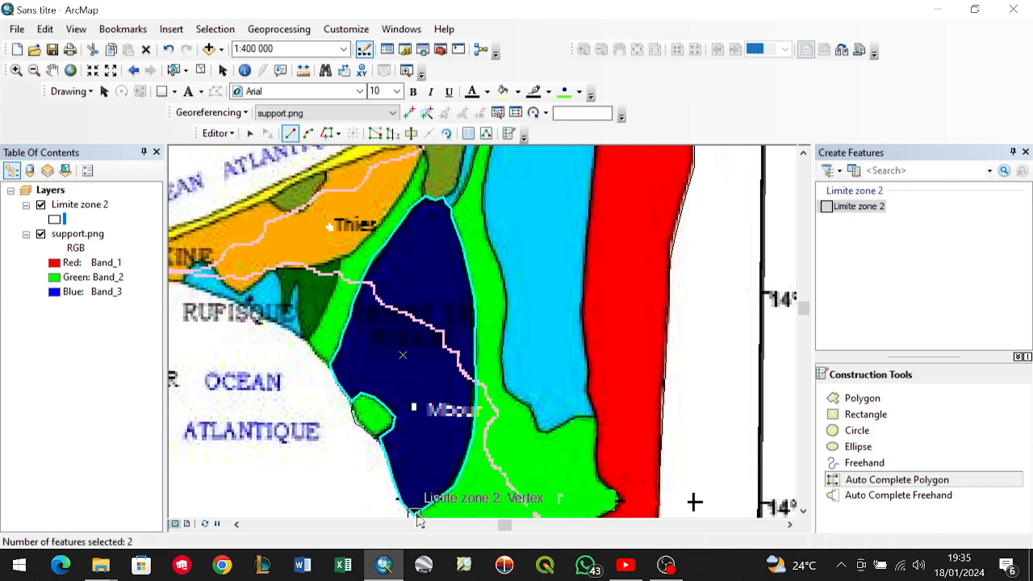
# Review the dark blue zone and its neighbours, from the southern coast up to the yellow and orange zones in the north.
pyautogui.click(803, 510)
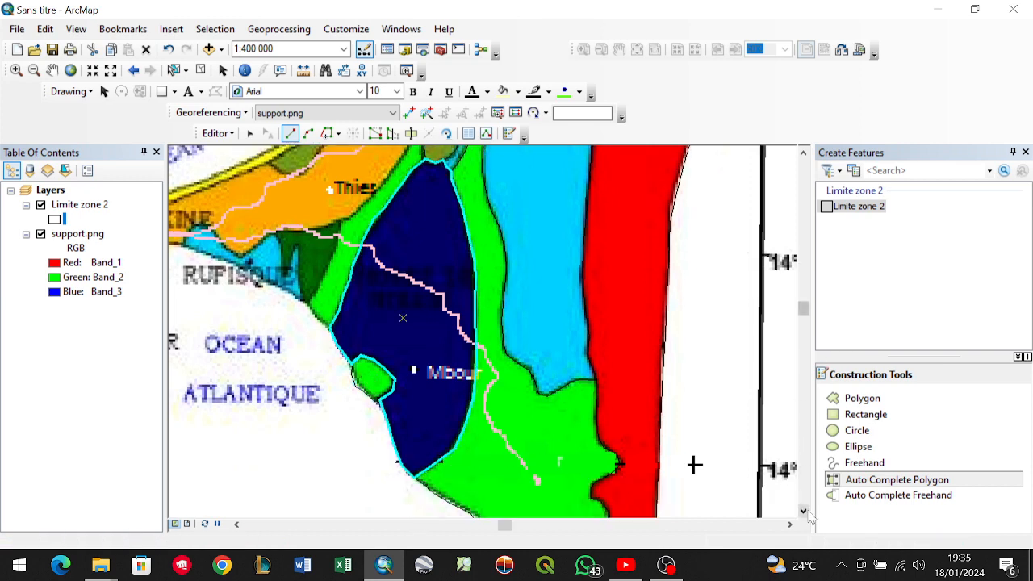
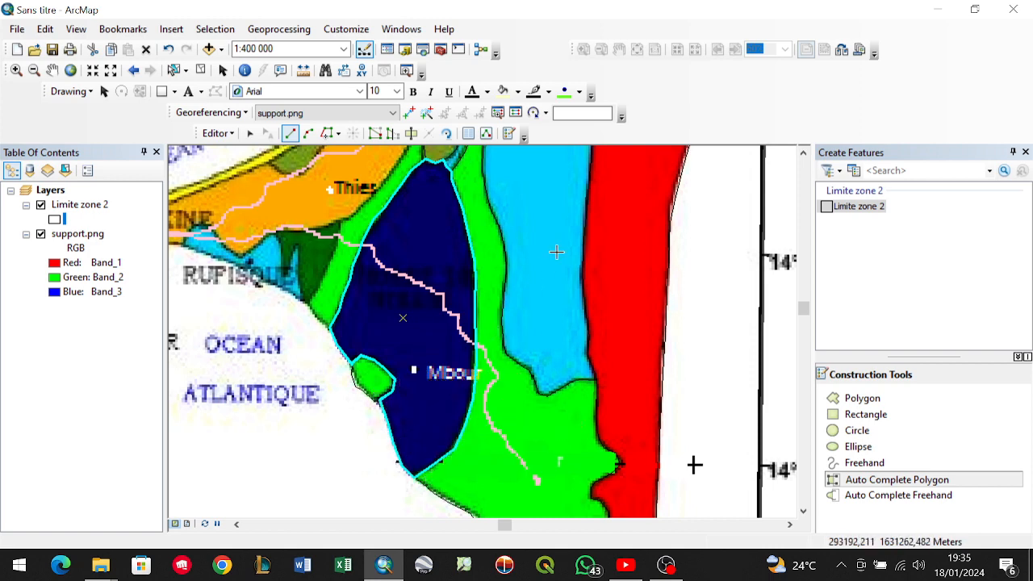
pyautogui.click(803, 154)
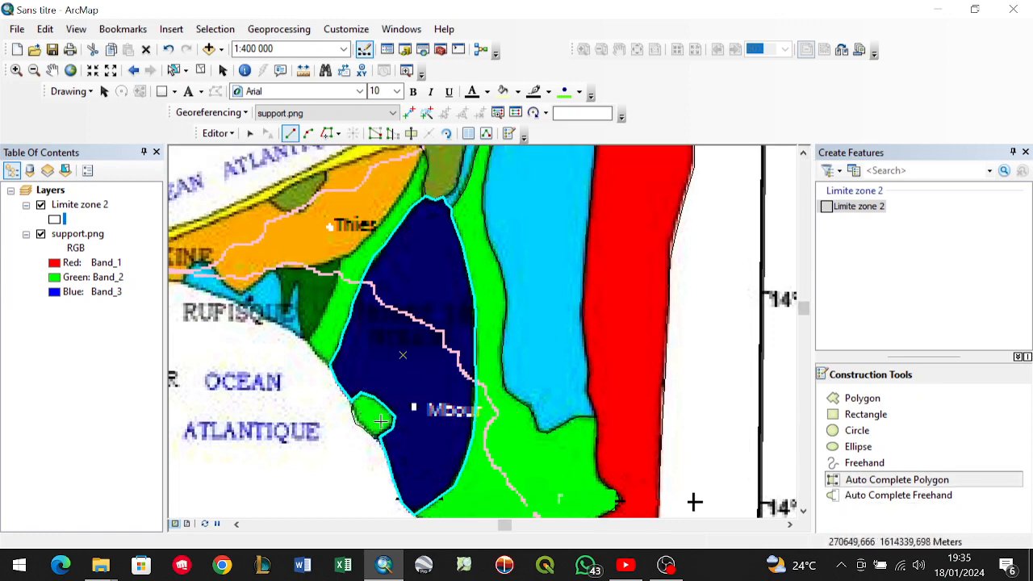
pyautogui.click(804, 153)
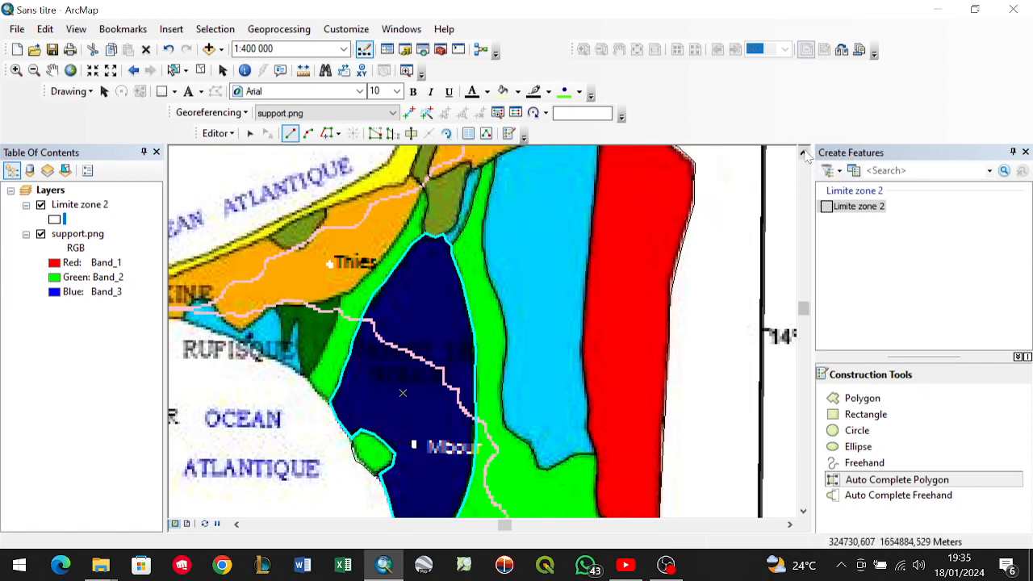
pyautogui.click(803, 153)
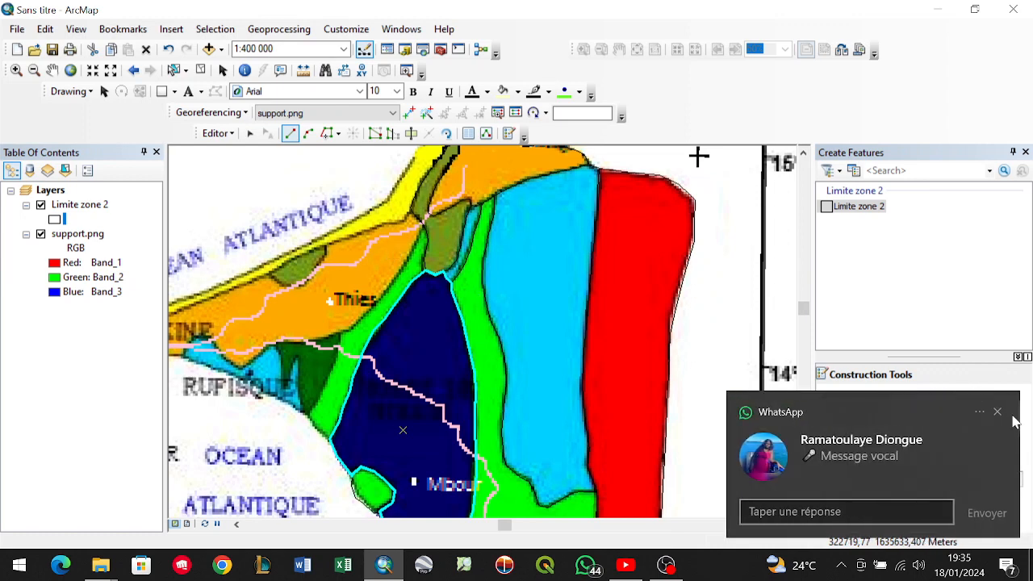
pyautogui.click(997, 413)
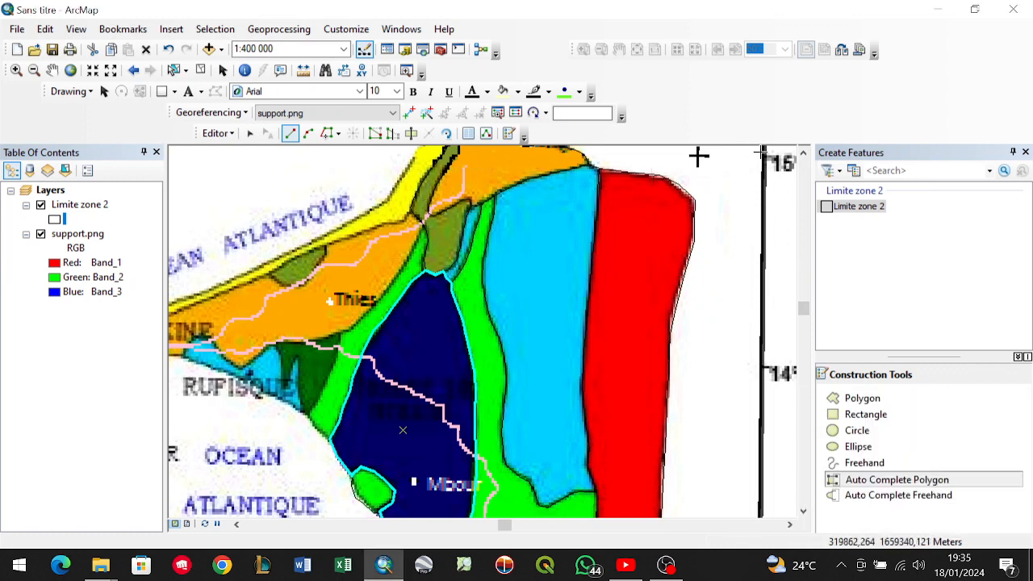
pyautogui.click(803, 153)
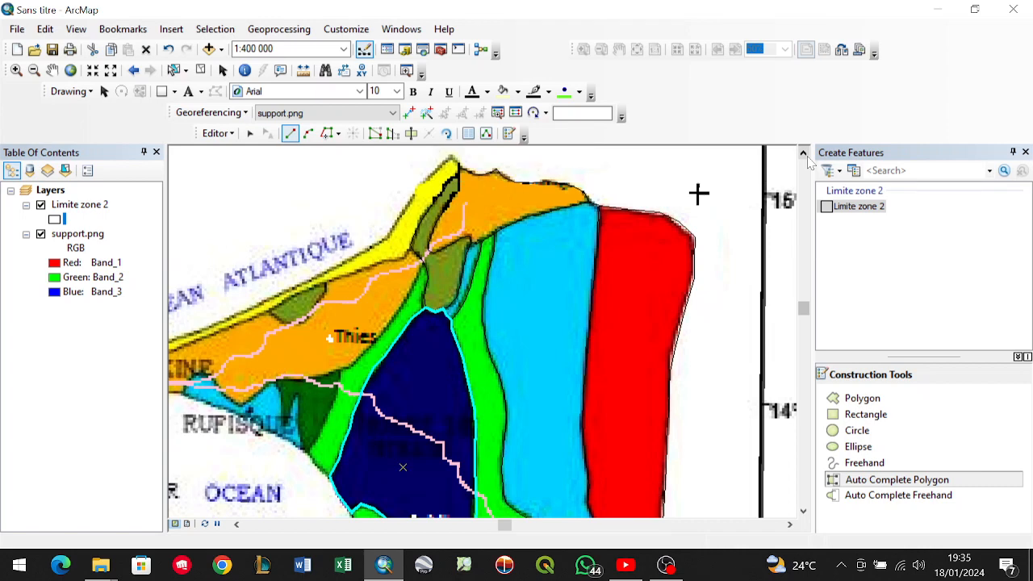
pyautogui.click(235, 523)
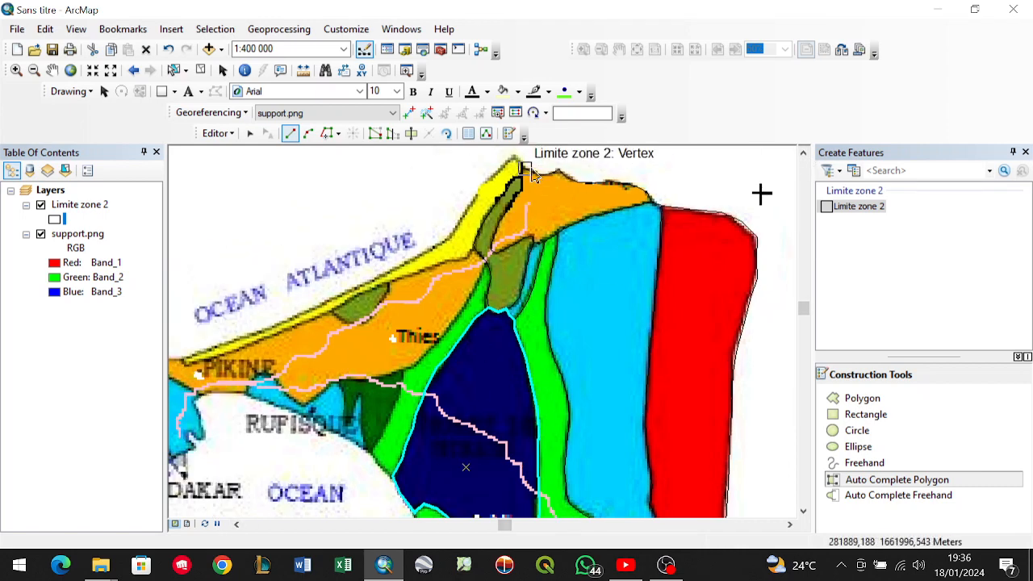
# Start the yellow coastal zone with Auto Complete Polygon at the orange zone's northwestern corner, tracing around the northern tip and down the coast.
pyautogui.scroll(5, 524, 175)
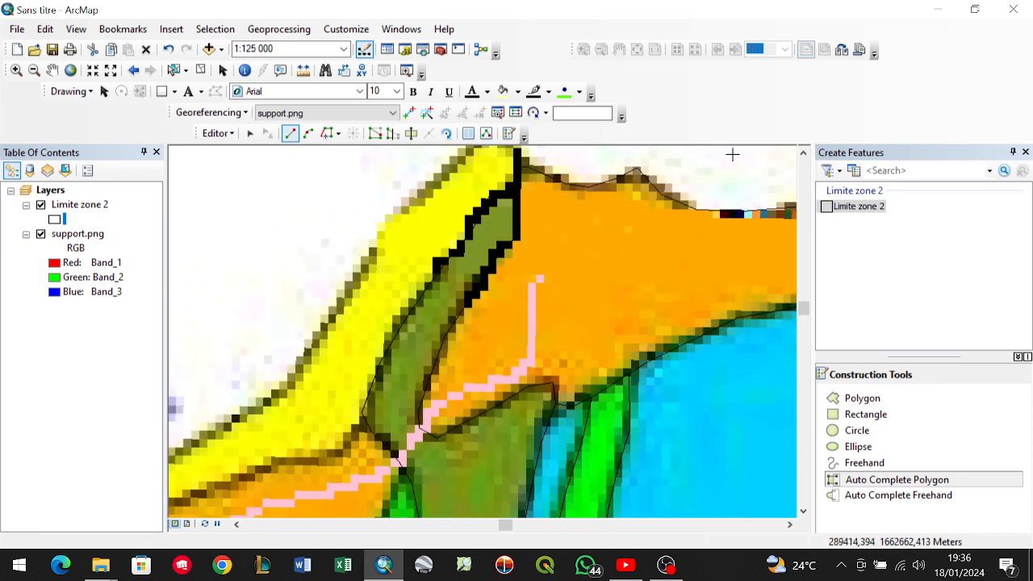
pyautogui.click(803, 153)
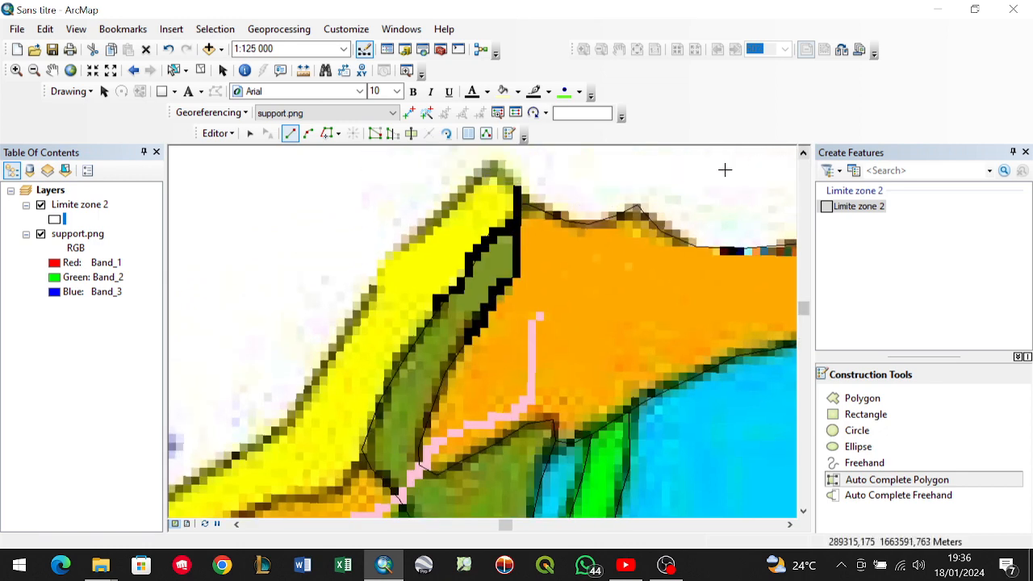
pyautogui.click(517, 206)
pyautogui.click(517, 187)
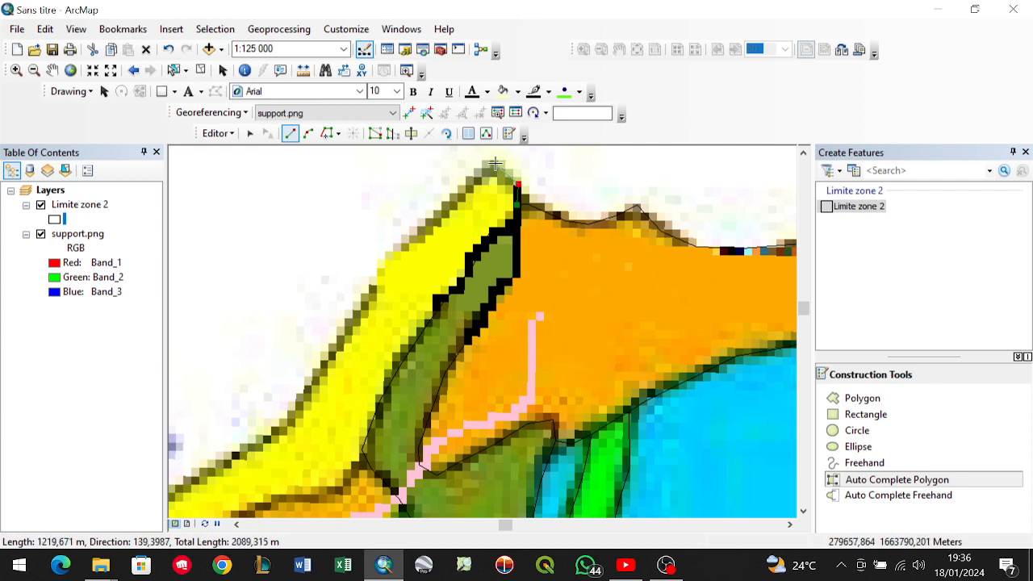
pyautogui.click(495, 164)
pyautogui.click(474, 179)
pyautogui.click(443, 204)
pyautogui.click(408, 246)
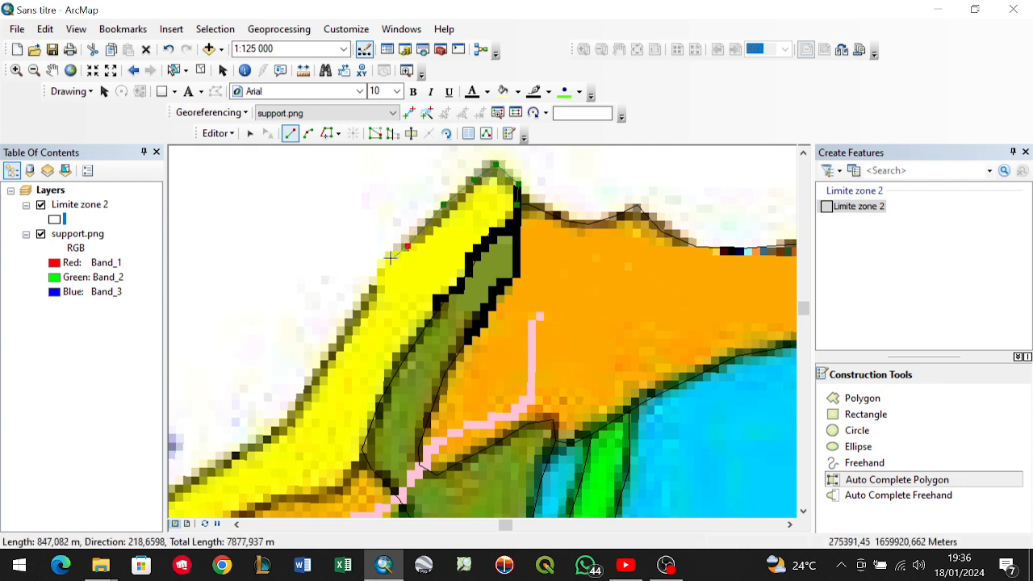
# Trace the yellow zone's seaward edge southwest, past the bend opposite the narrow olive zone, to the start of the thin coastal strip.
pyautogui.click(387, 257)
pyautogui.click(374, 269)
pyautogui.click(371, 288)
pyautogui.click(352, 319)
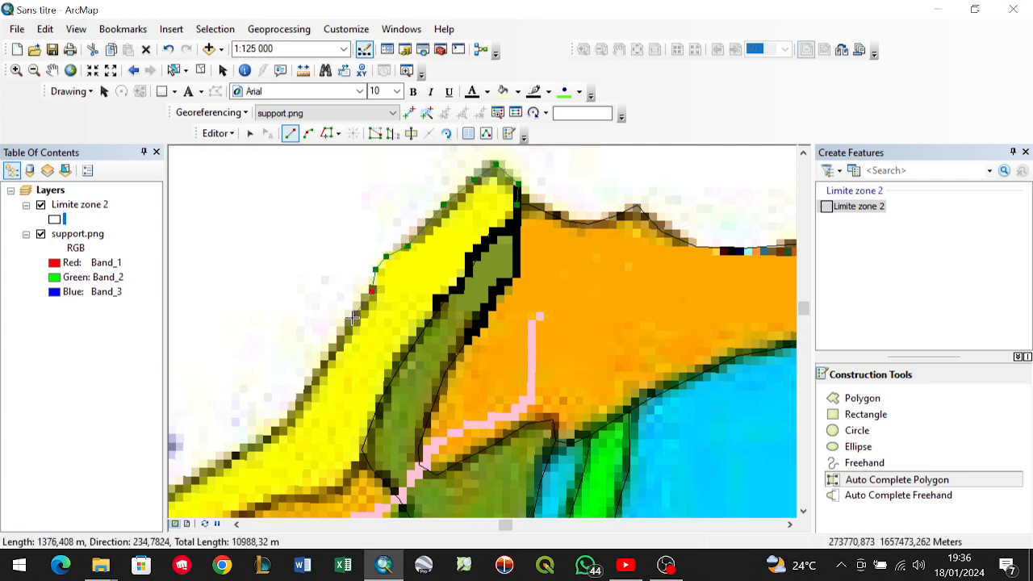
pyautogui.click(339, 339)
pyautogui.click(323, 362)
pyautogui.click(309, 381)
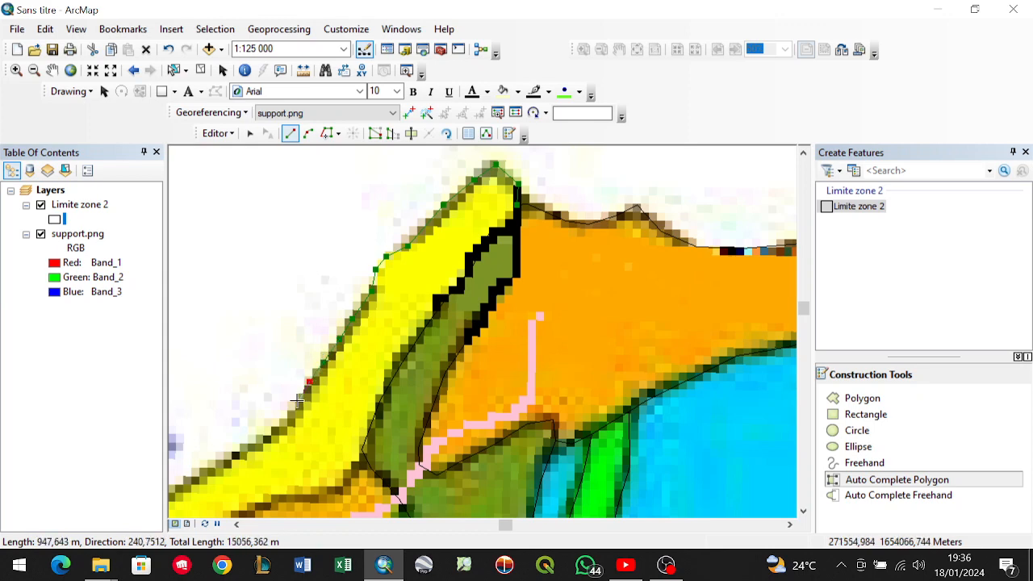
pyautogui.click(295, 407)
pyautogui.click(264, 438)
pyautogui.click(241, 446)
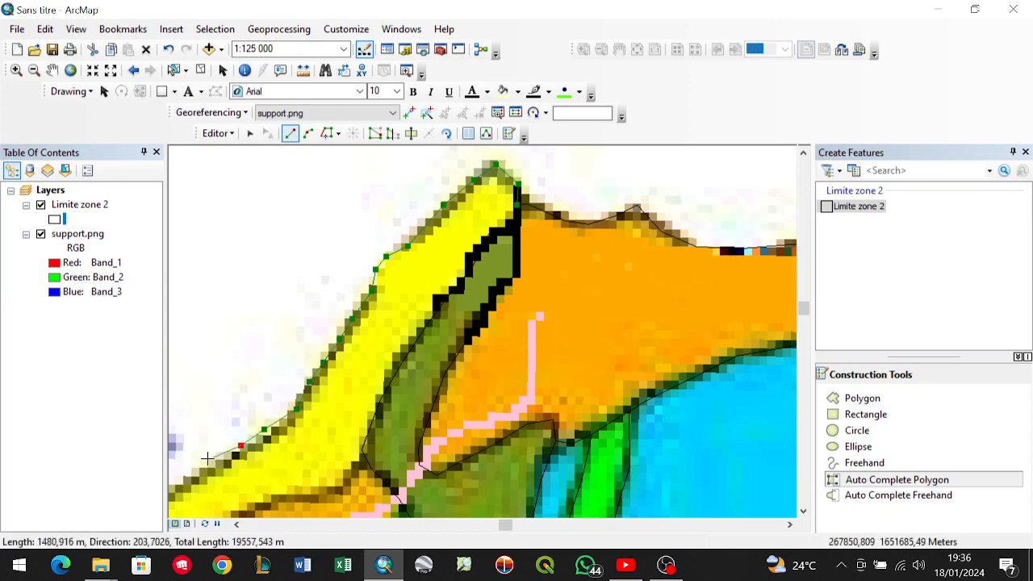
pyautogui.click(207, 460)
# Trace the yellow zone's seaward edge along the ATLANTIQUE label, past the small olive patch on the coast.
pyautogui.scroll(3, 336, 417)
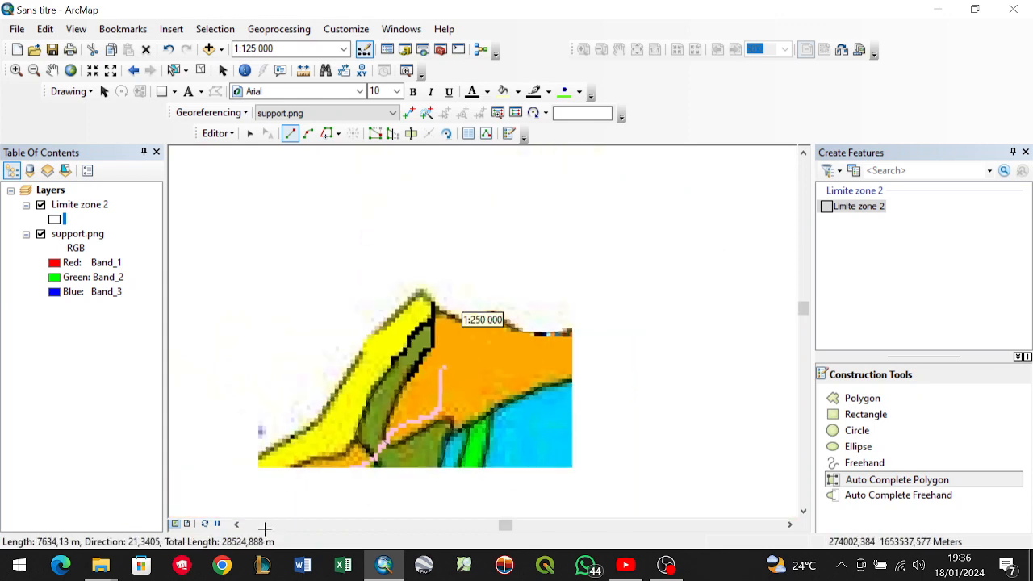
pyautogui.click(236, 523)
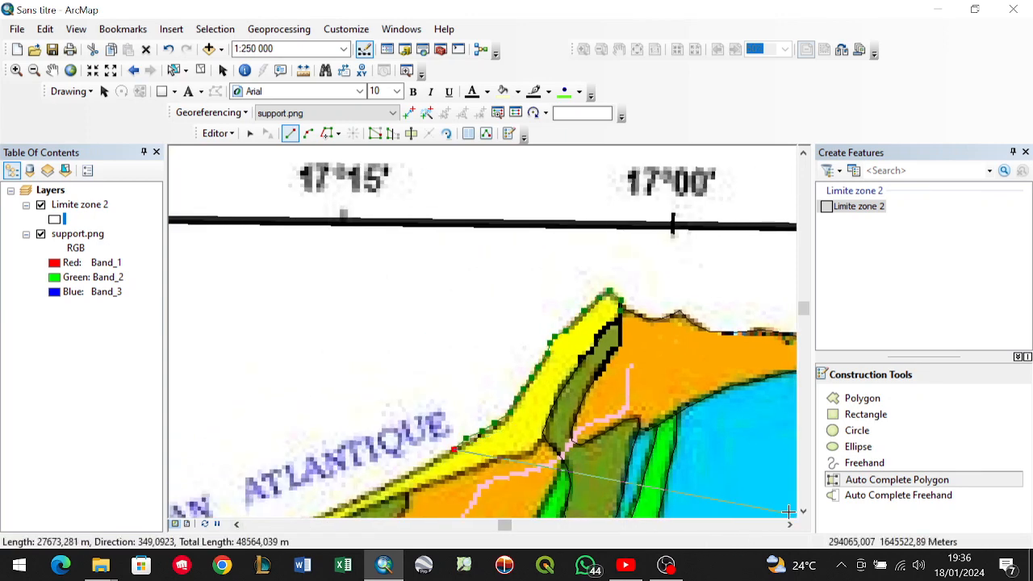
pyautogui.click(803, 509)
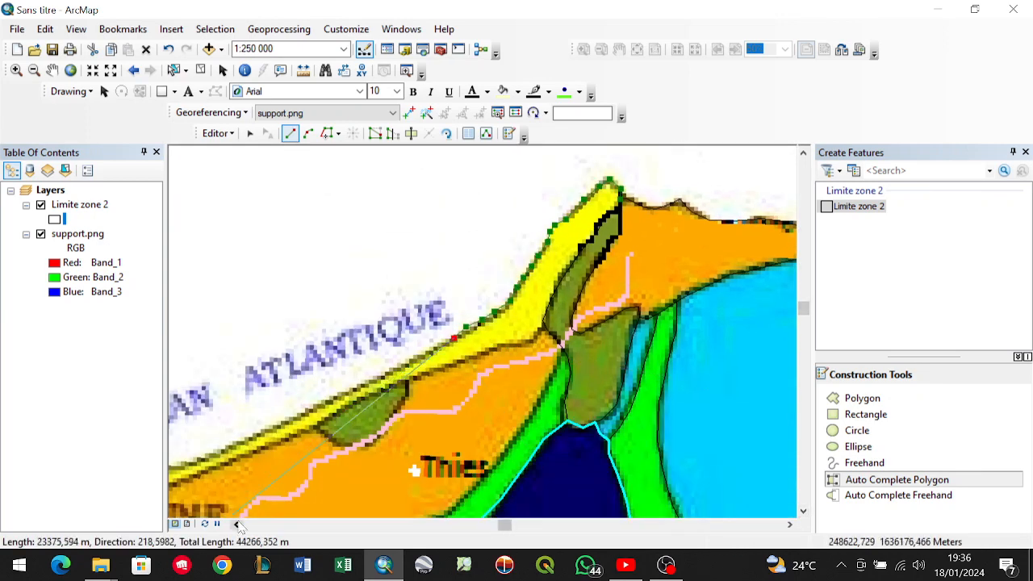
pyautogui.click(236, 524)
pyautogui.click(237, 524)
pyautogui.click(803, 511)
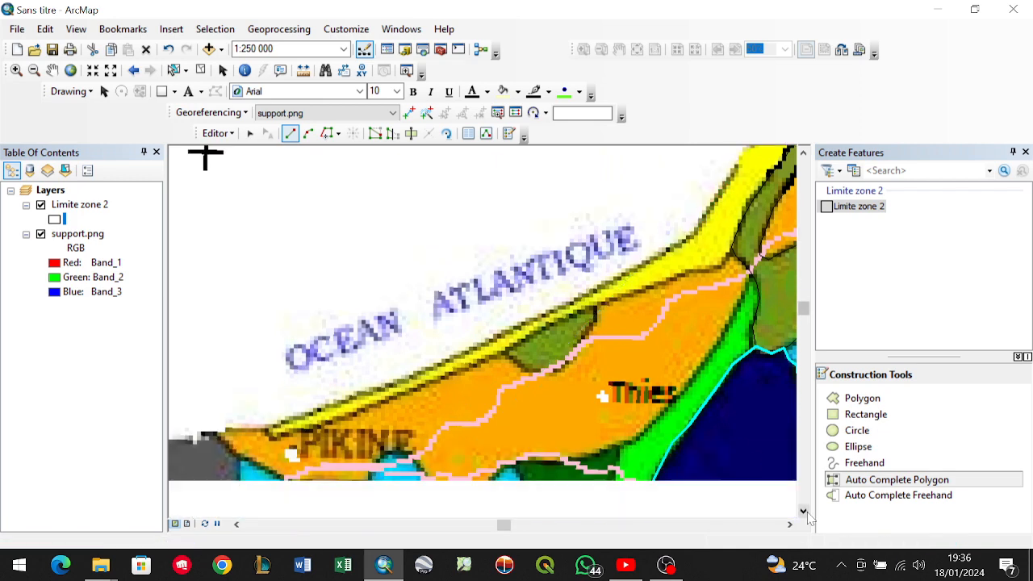
pyautogui.scroll(-1, 615, 278)
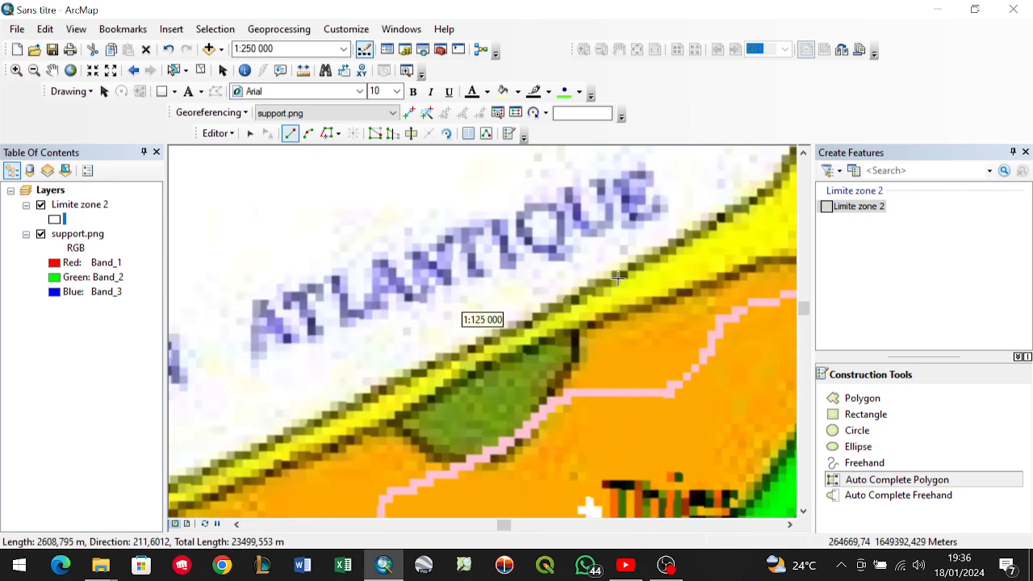
pyautogui.click(581, 298)
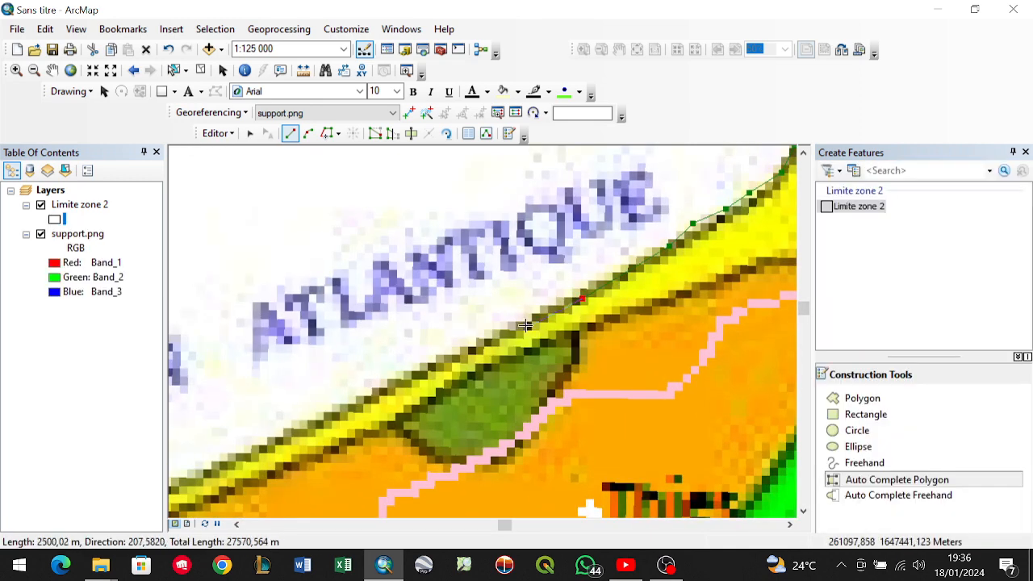
pyautogui.click(433, 363)
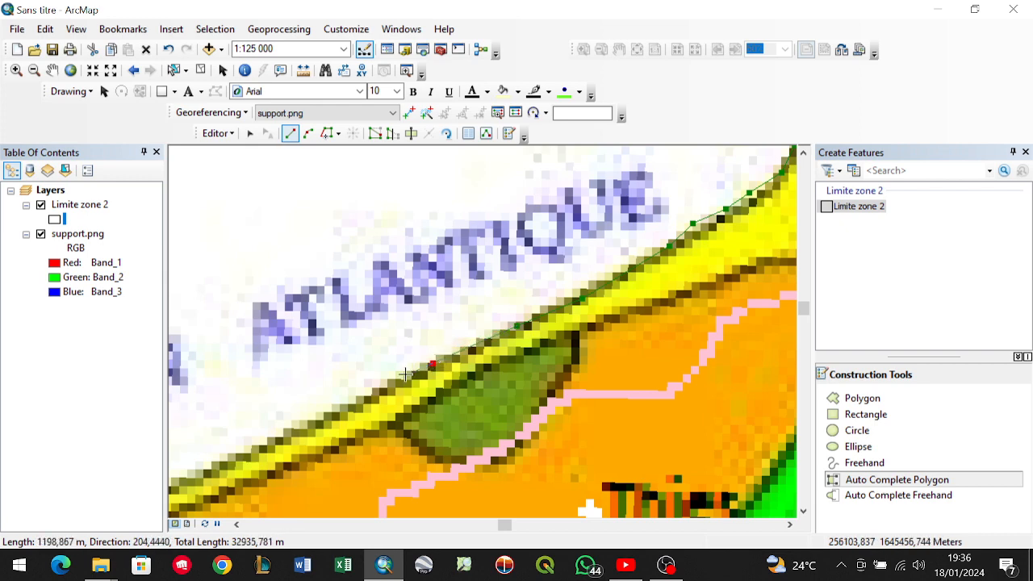
pyautogui.click(375, 392)
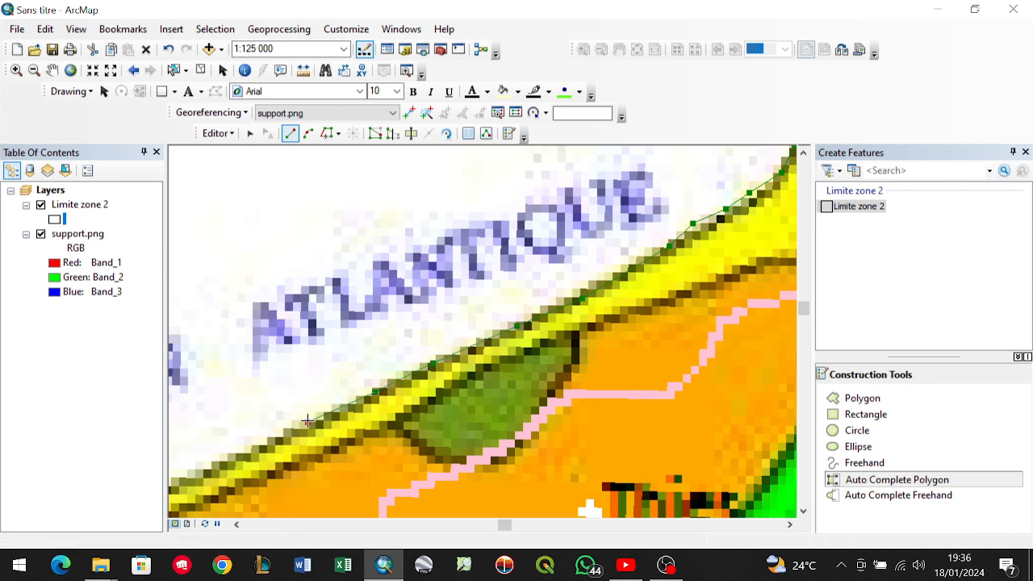
pyautogui.click(307, 423)
# Trace the yellow zone's seaward edge below the OCEAN label to its western tip near PIKINE.
pyautogui.click(803, 511)
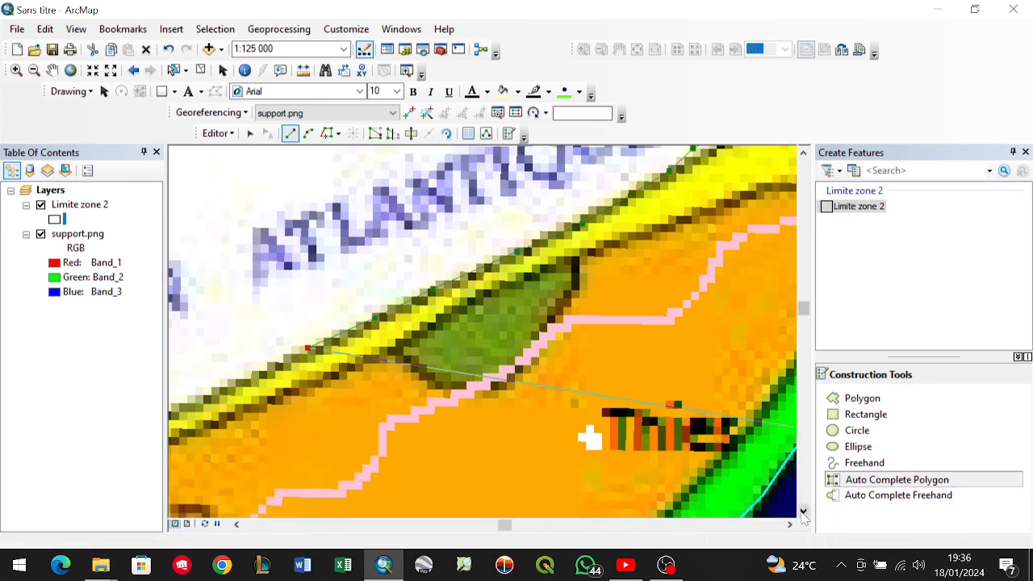
pyautogui.click(236, 524)
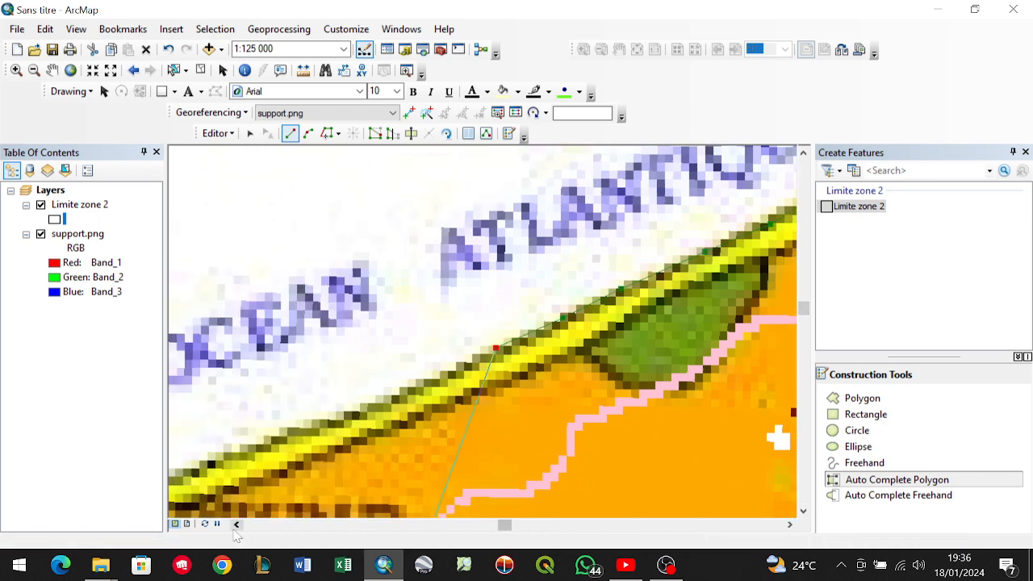
pyautogui.scroll(1, 357, 448)
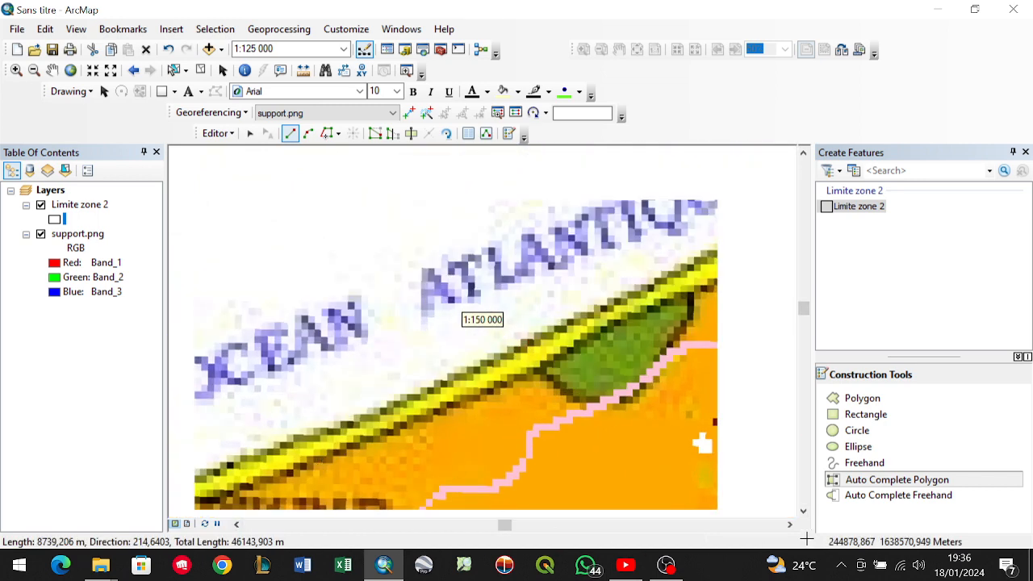
pyautogui.click(802, 511)
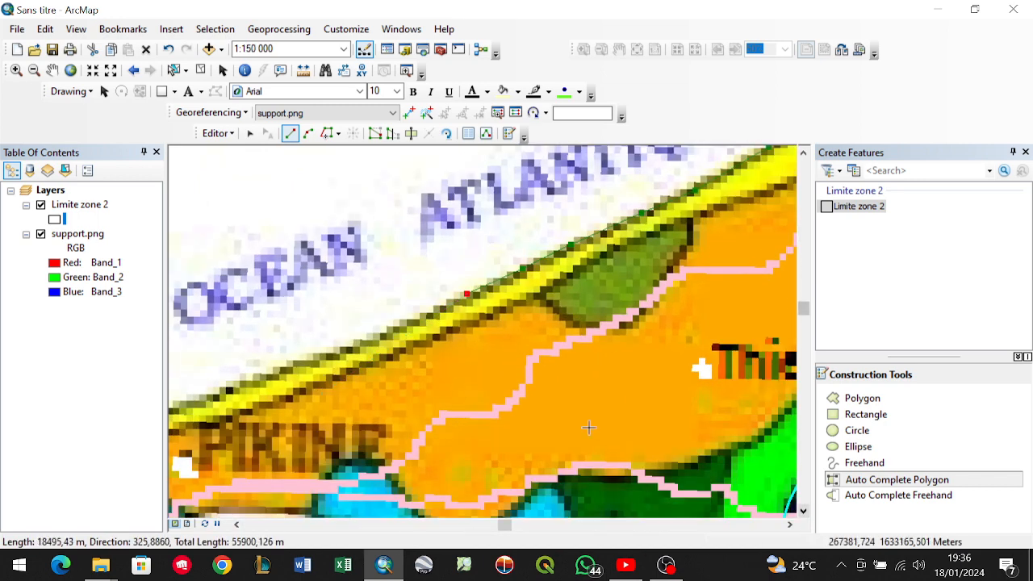
pyautogui.click(236, 524)
pyautogui.click(522, 323)
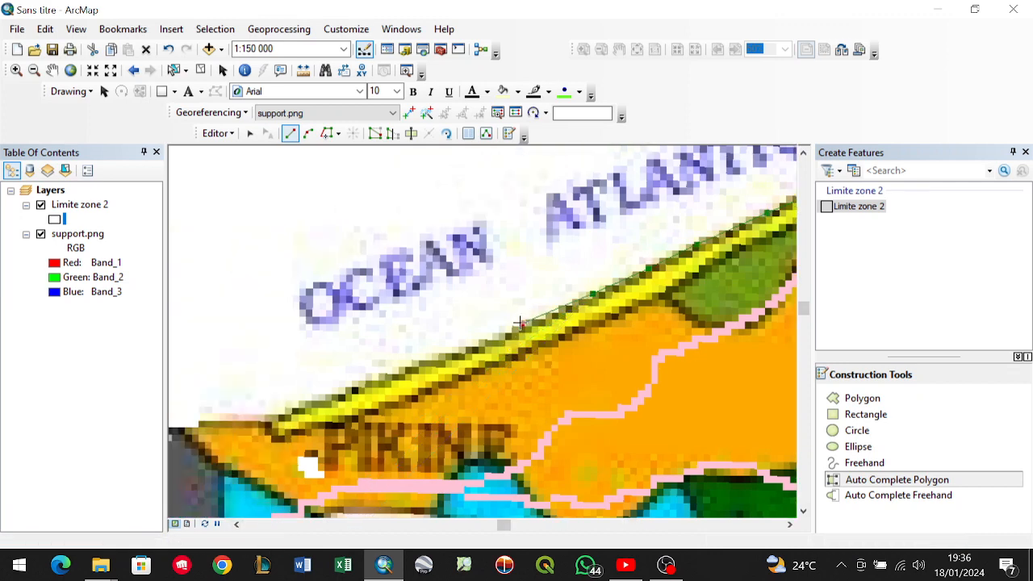
pyautogui.click(482, 342)
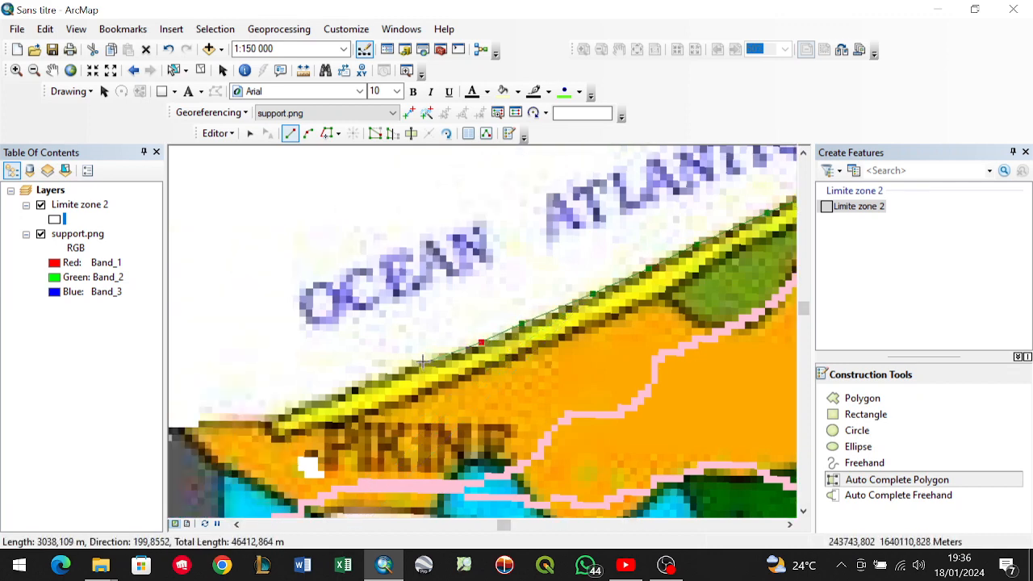
pyautogui.click(361, 383)
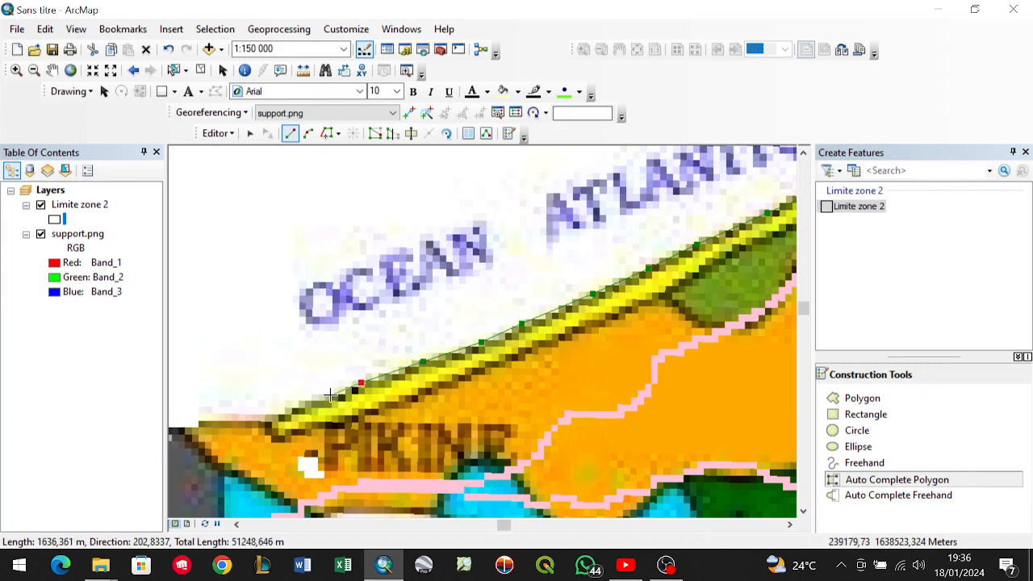
pyautogui.click(330, 397)
pyautogui.click(290, 410)
pyautogui.click(269, 418)
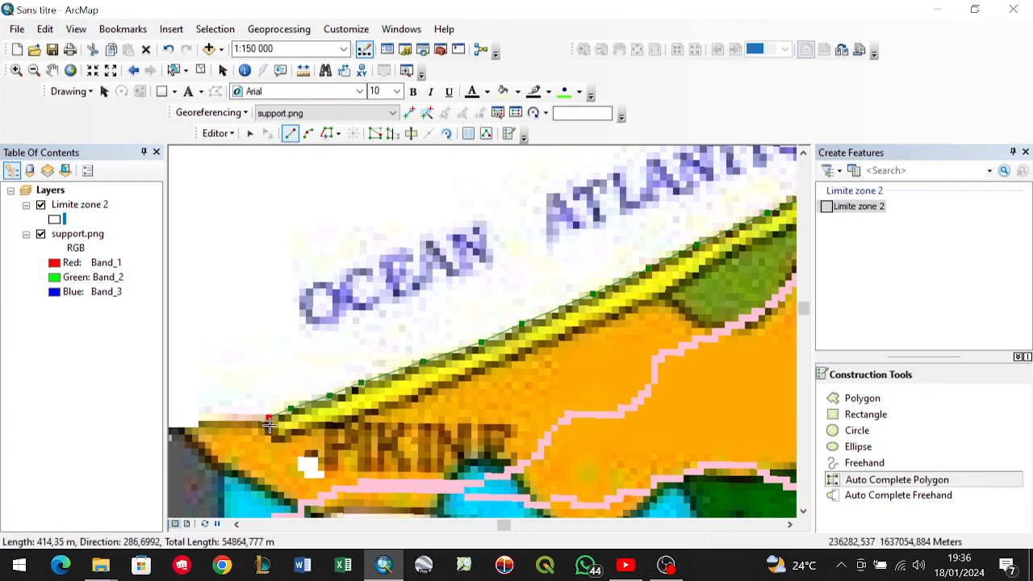
# Round the yellow zone's western tip and trace its inland edge northeast to the small olive patch.
pyautogui.click(282, 436)
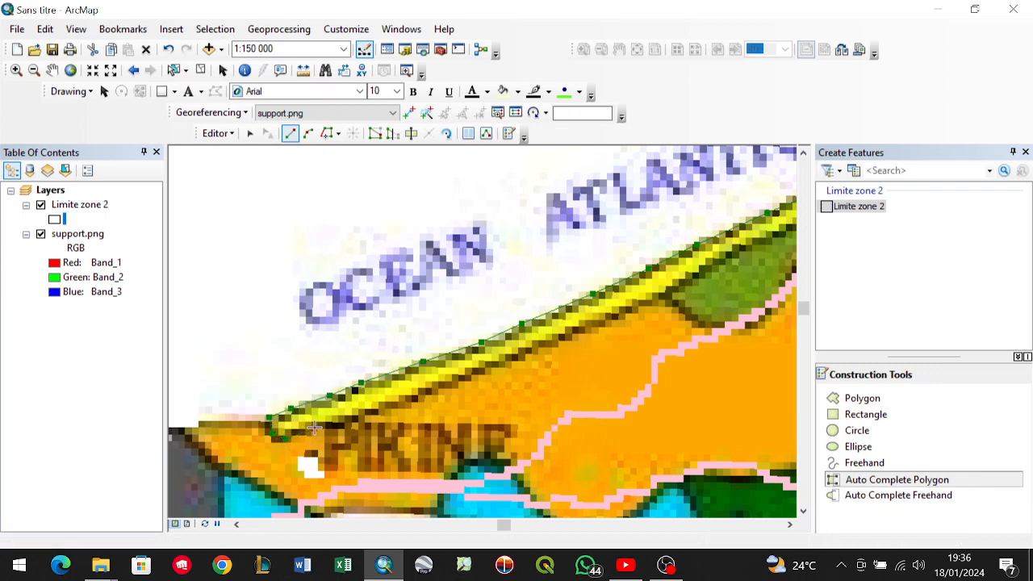
pyautogui.click(355, 422)
pyautogui.click(407, 400)
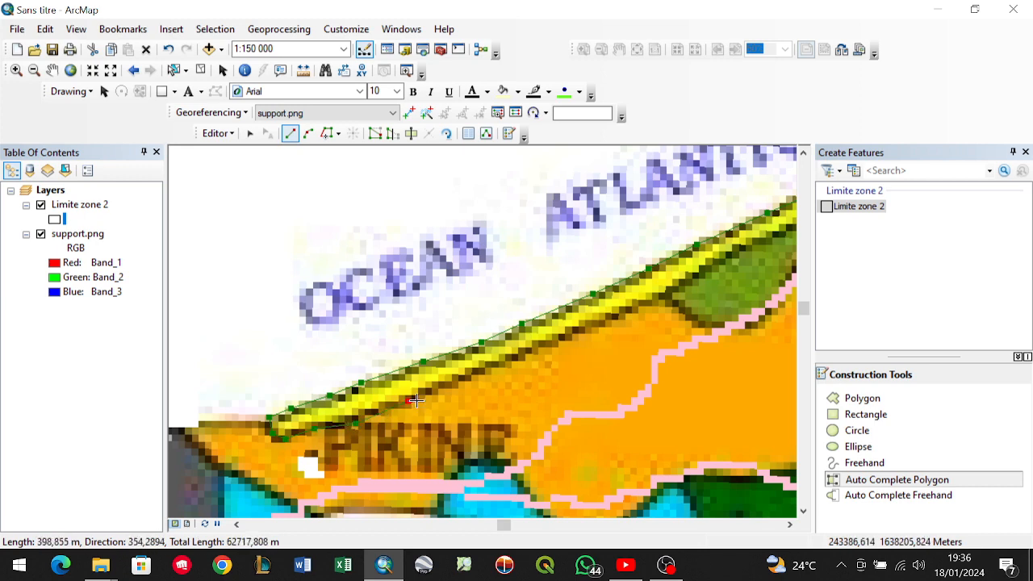
pyautogui.click(530, 353)
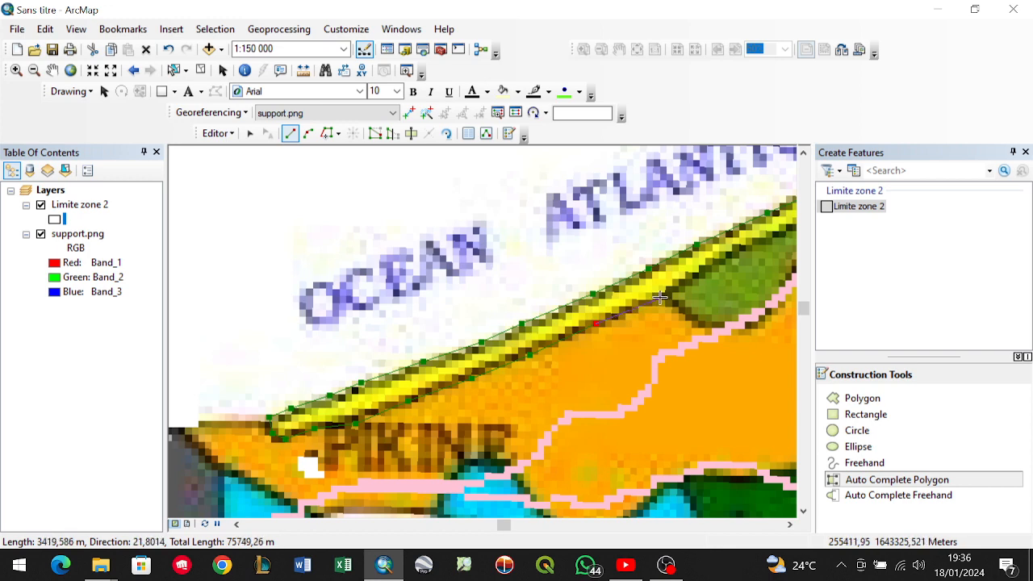
pyautogui.click(691, 282)
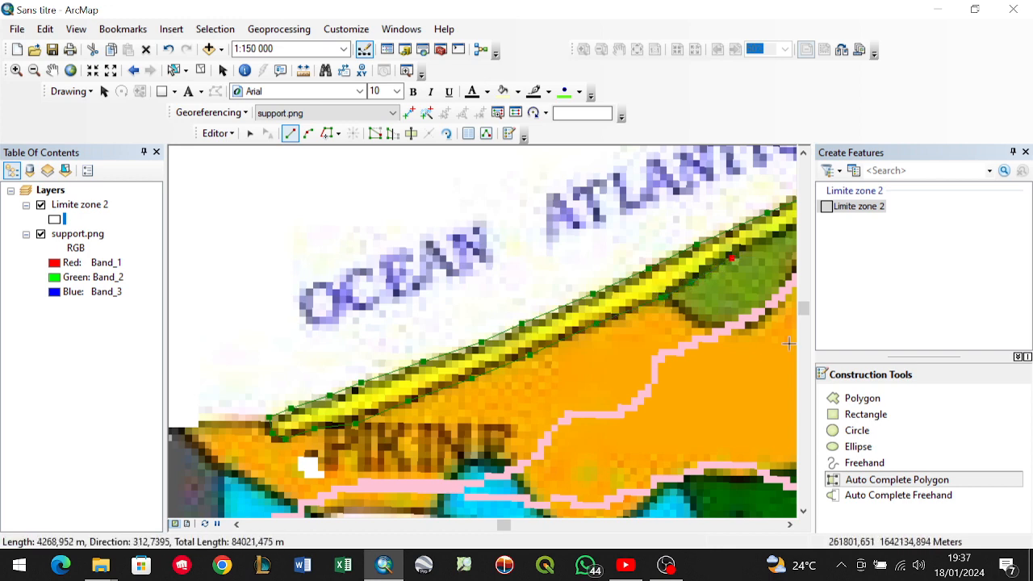
# Trace the yellow zone's inland edge from the small olive patch along the orange zone and complete the polygon at the narrow olive zone's vertex.
pyautogui.click(789, 524)
pyautogui.scroll(2, 795, 526)
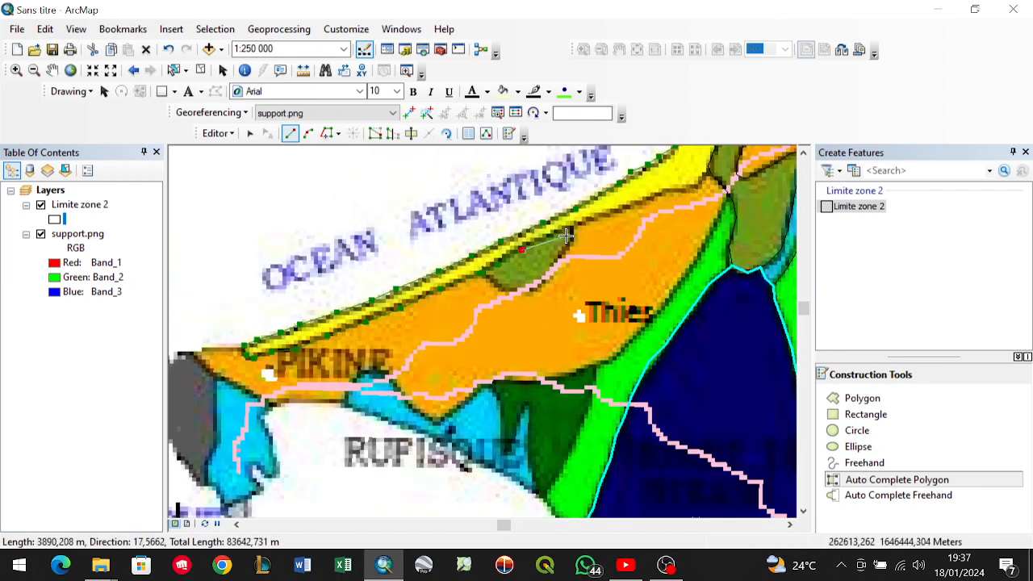
pyautogui.click(606, 214)
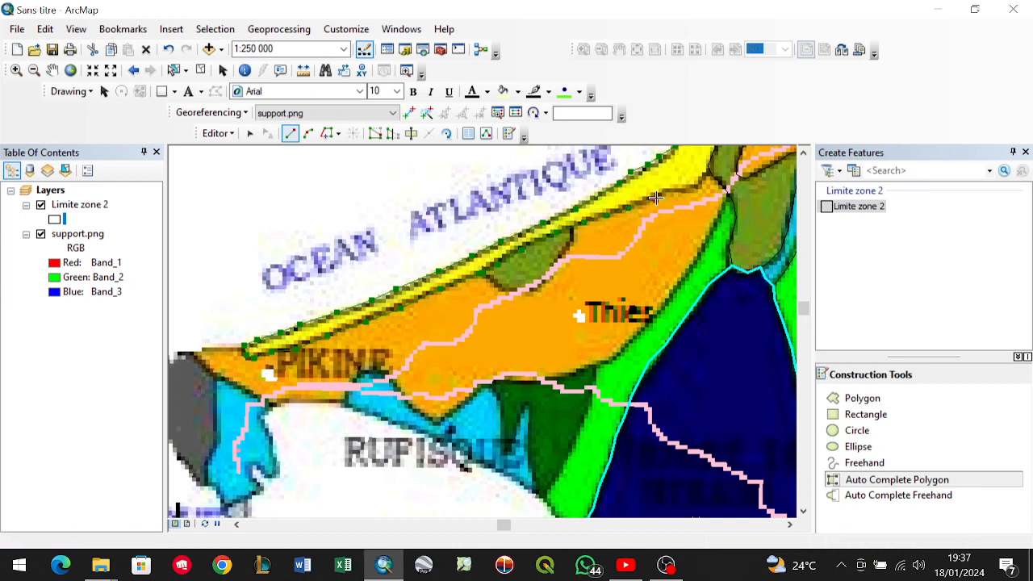
pyautogui.click(681, 190)
pyautogui.click(701, 184)
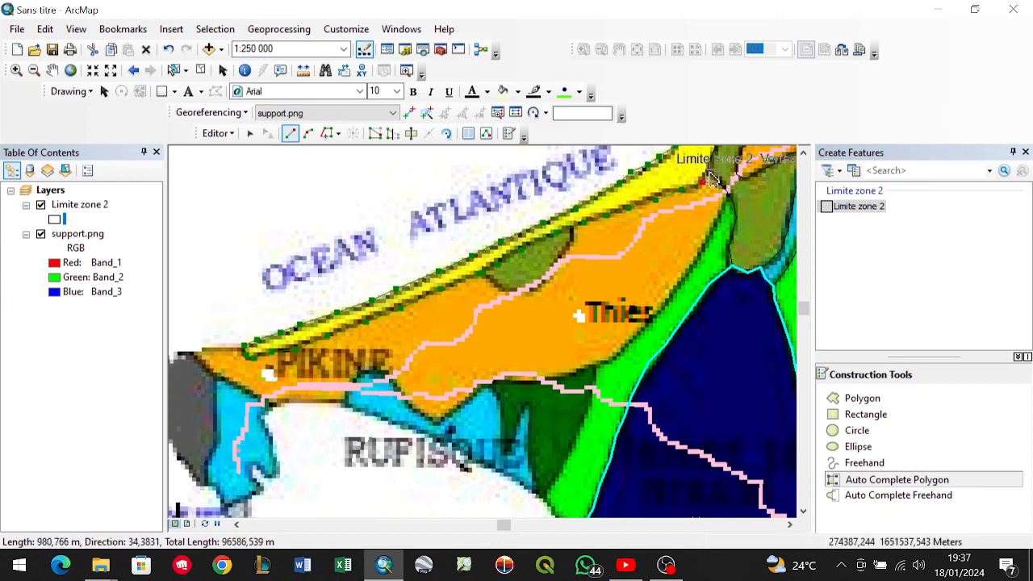
pyautogui.doubleClick(710, 178)
# Start the green strip's polygon at the olive zone and trace its edge along the orange zone past Thies to the dark green zone.
pyautogui.click(803, 153)
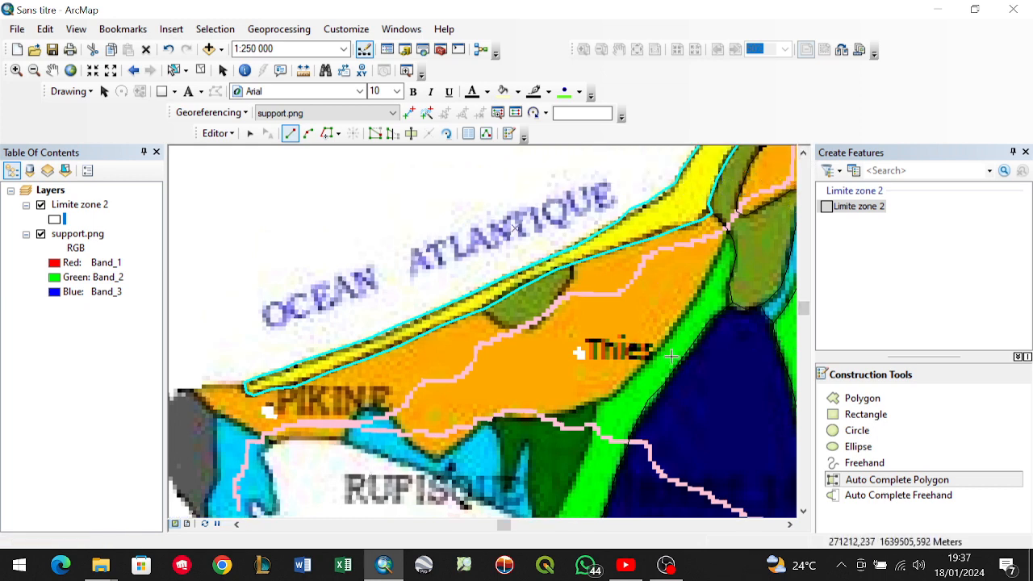
pyautogui.click(804, 511)
pyautogui.click(804, 511)
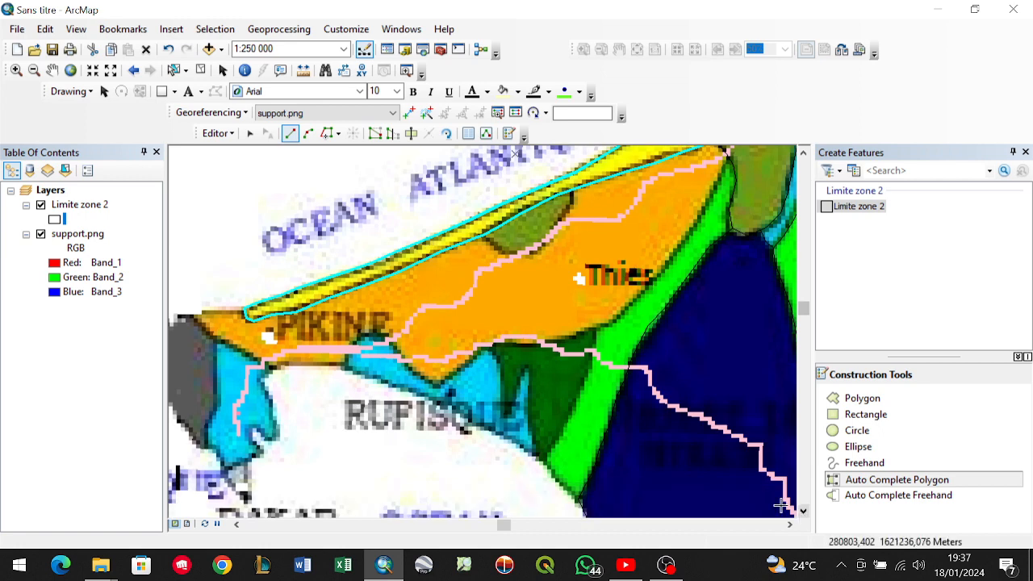
pyautogui.click(730, 163)
pyautogui.click(721, 184)
pyautogui.click(710, 194)
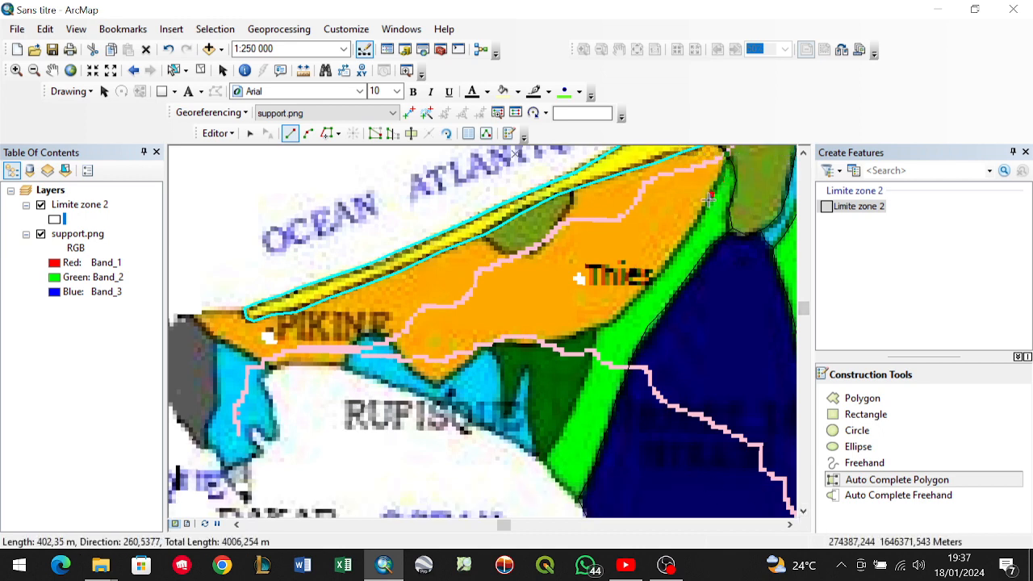
pyautogui.scroll(-1, 706, 198)
pyautogui.click(701, 211)
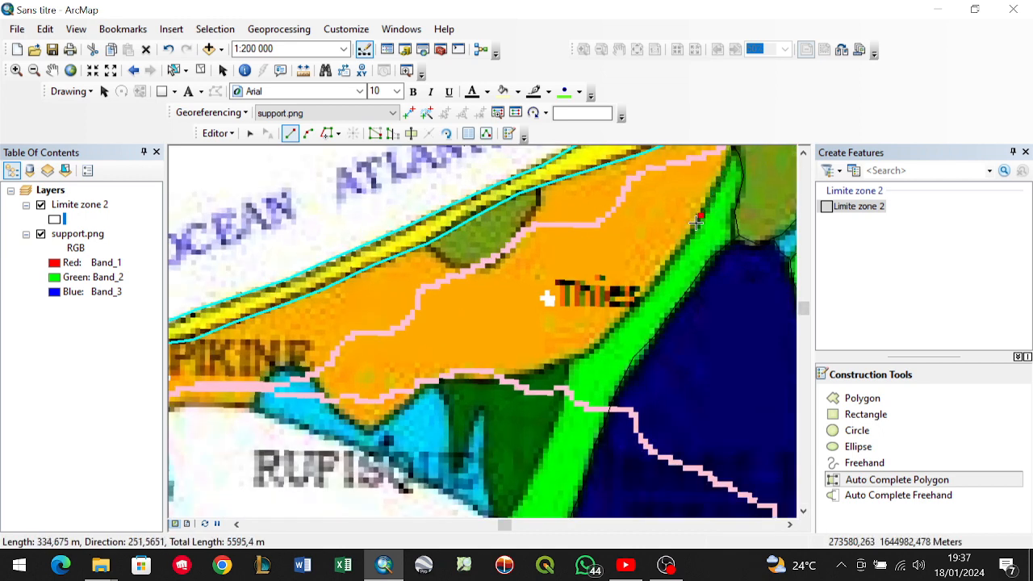
pyautogui.click(685, 239)
pyautogui.click(633, 305)
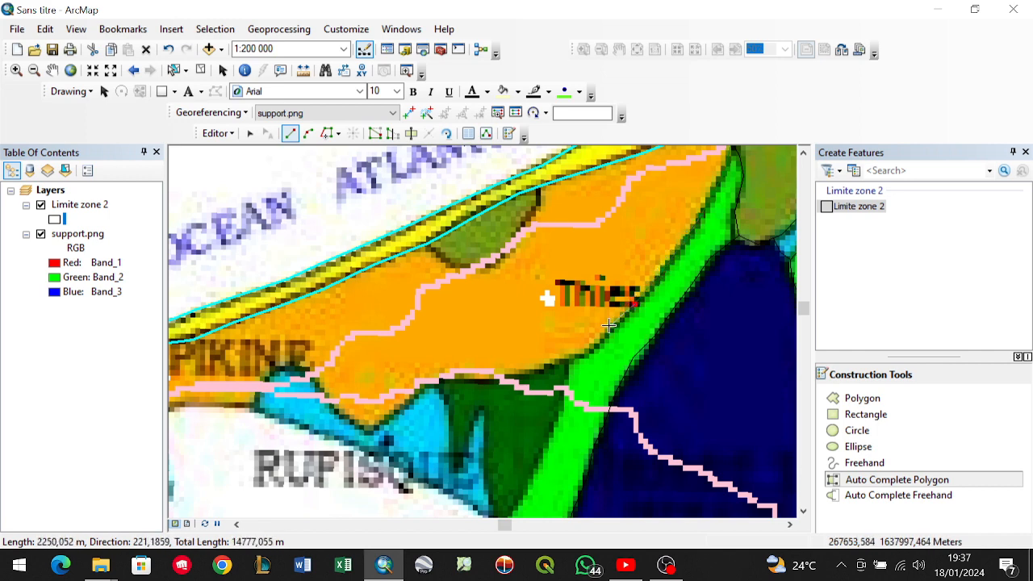
pyautogui.click(591, 347)
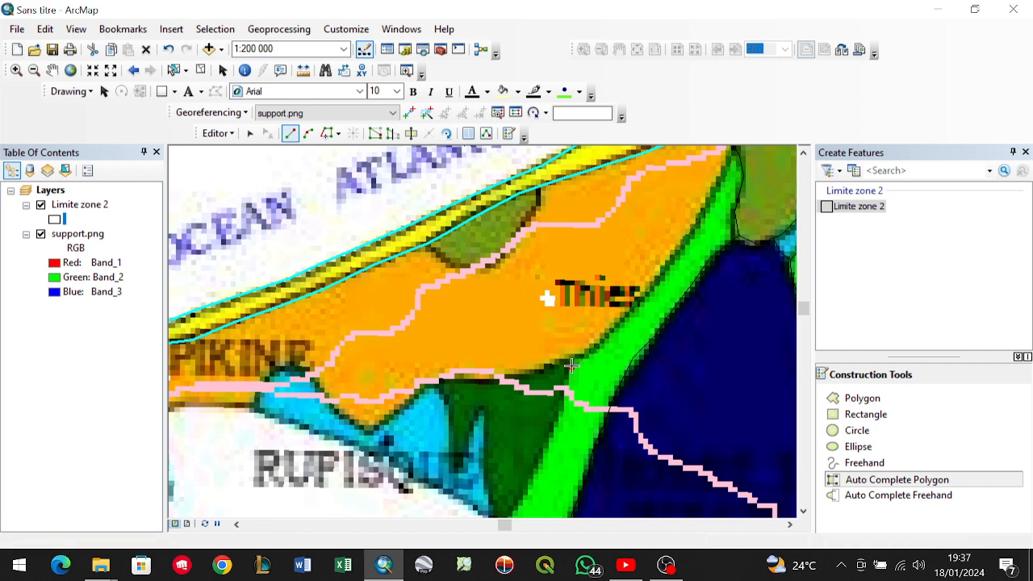
# Trace the green strip's edge along the dark green zone and across the coast, completing the polygon at the navy zone's corner.
pyautogui.click(565, 379)
pyautogui.click(549, 425)
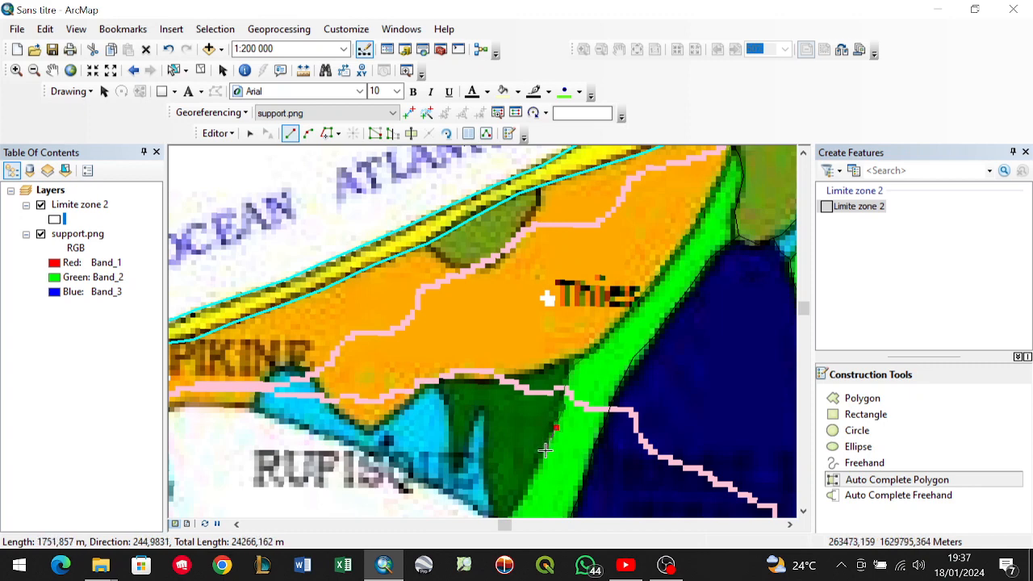
pyautogui.click(544, 453)
pyautogui.click(525, 495)
pyautogui.click(514, 513)
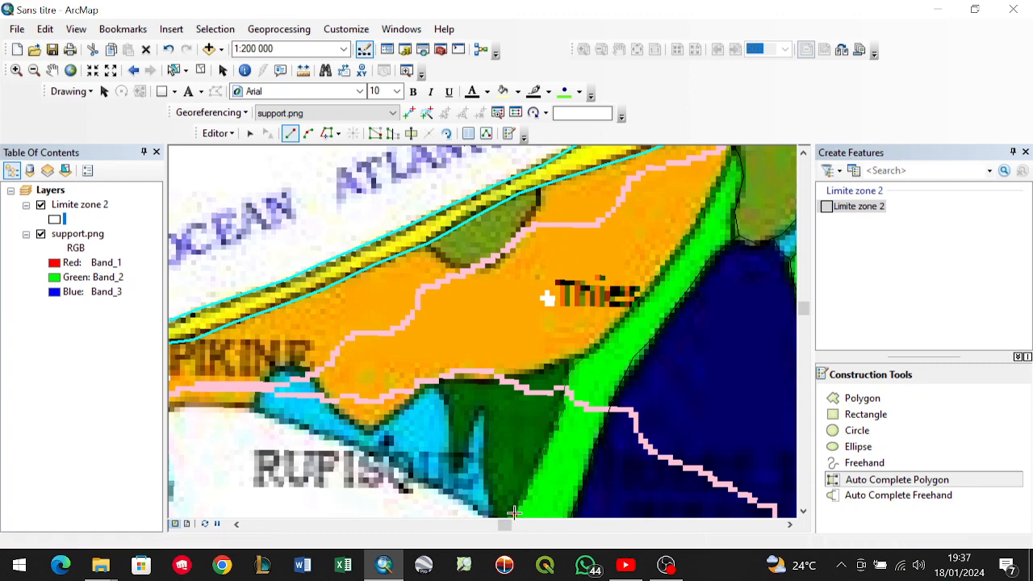
pyautogui.click(803, 512)
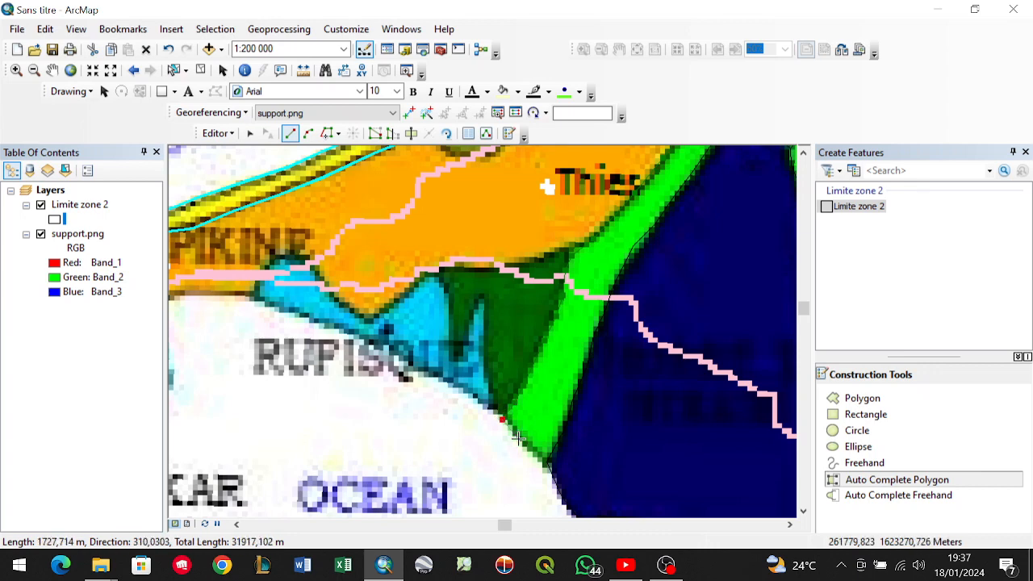
pyautogui.doubleClick(545, 466)
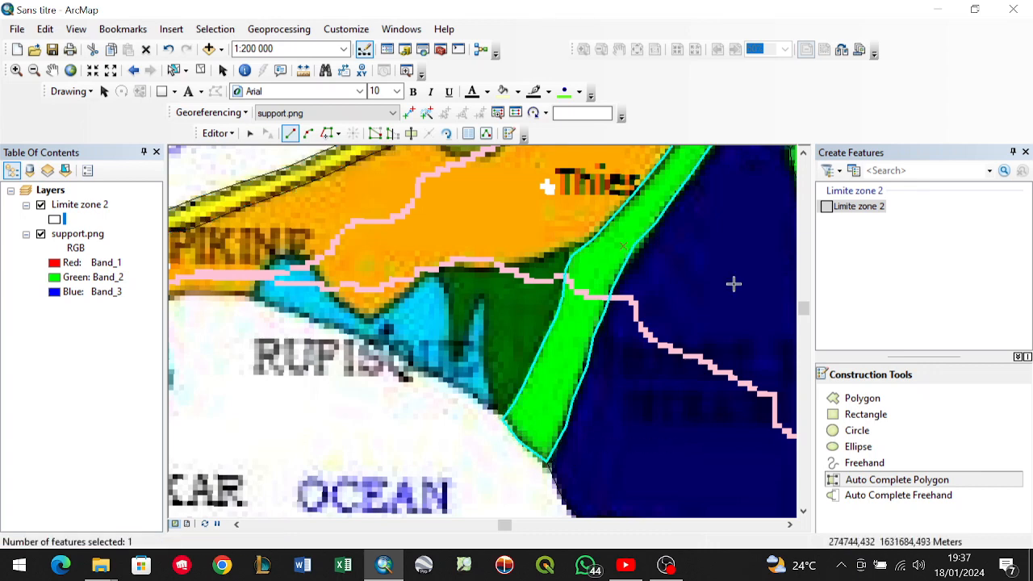
# Digitize the small olive patch below ATLANTIQUE by tracing its curved edge against the orange zone between two points on the yellow zone's edge.
pyautogui.click(804, 152)
pyautogui.scroll(1, 653, 197)
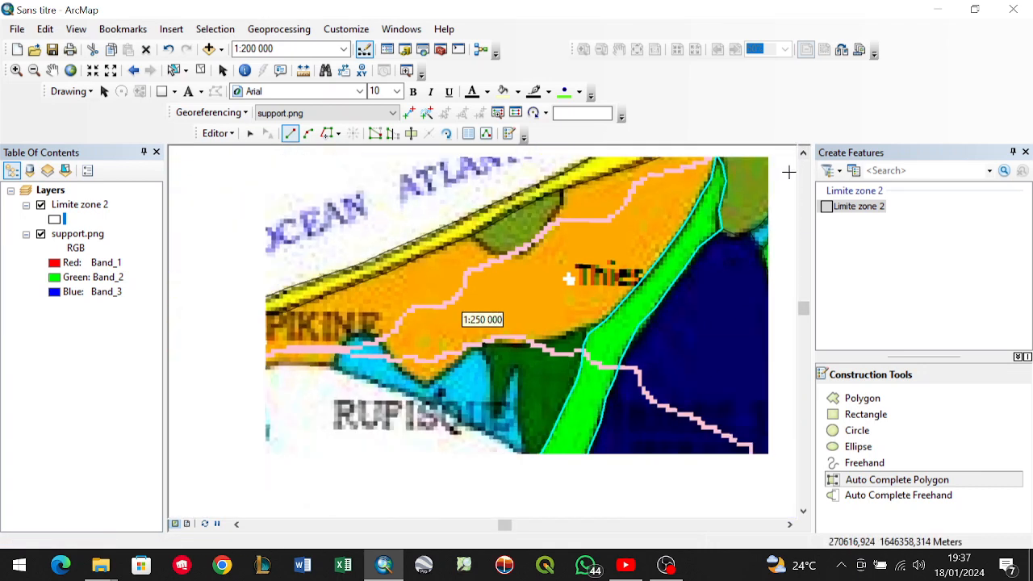
pyautogui.click(804, 152)
pyautogui.click(803, 152)
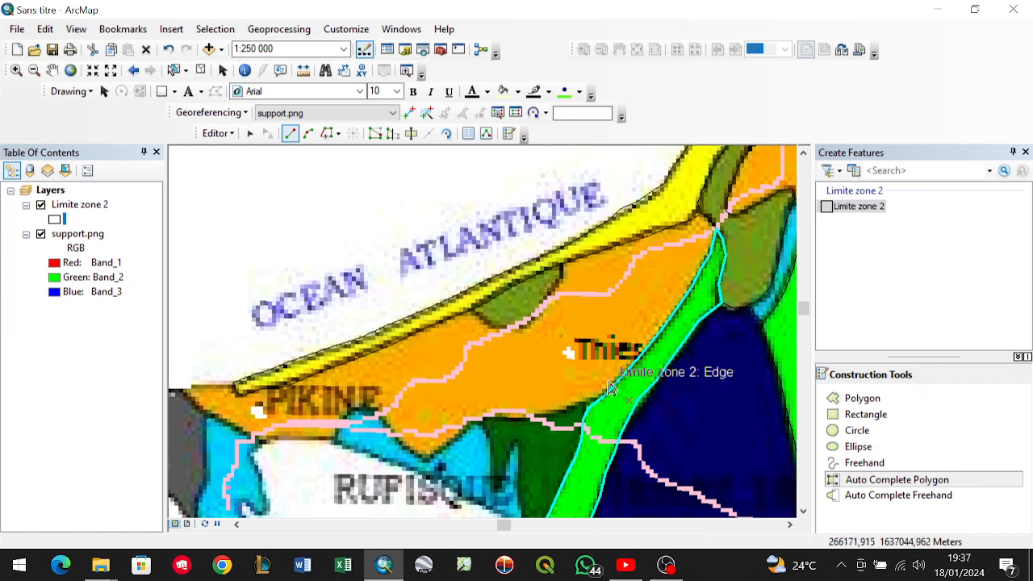
pyautogui.click(472, 314)
pyautogui.click(485, 321)
pyautogui.click(502, 330)
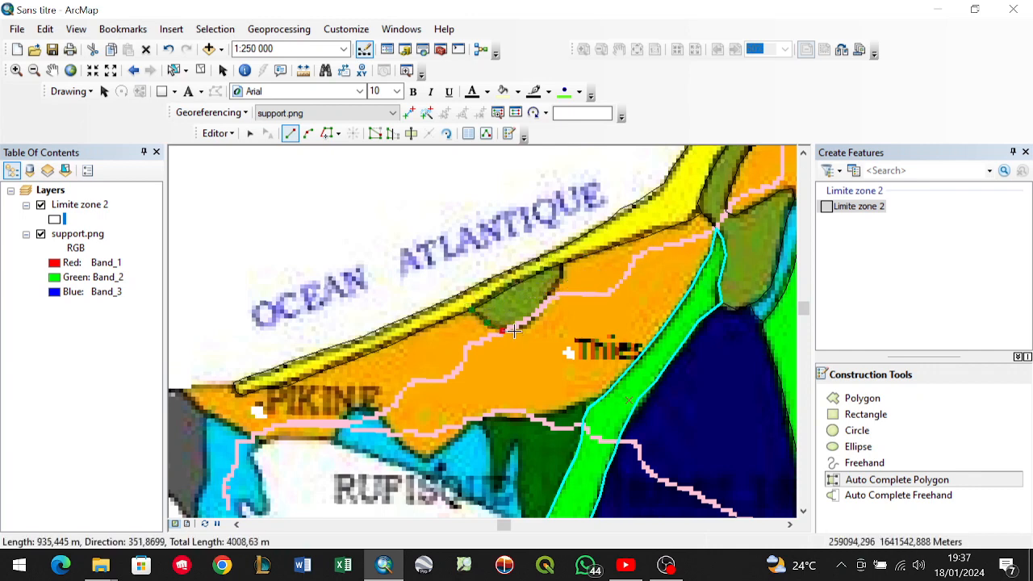
pyautogui.click(523, 326)
pyautogui.click(535, 317)
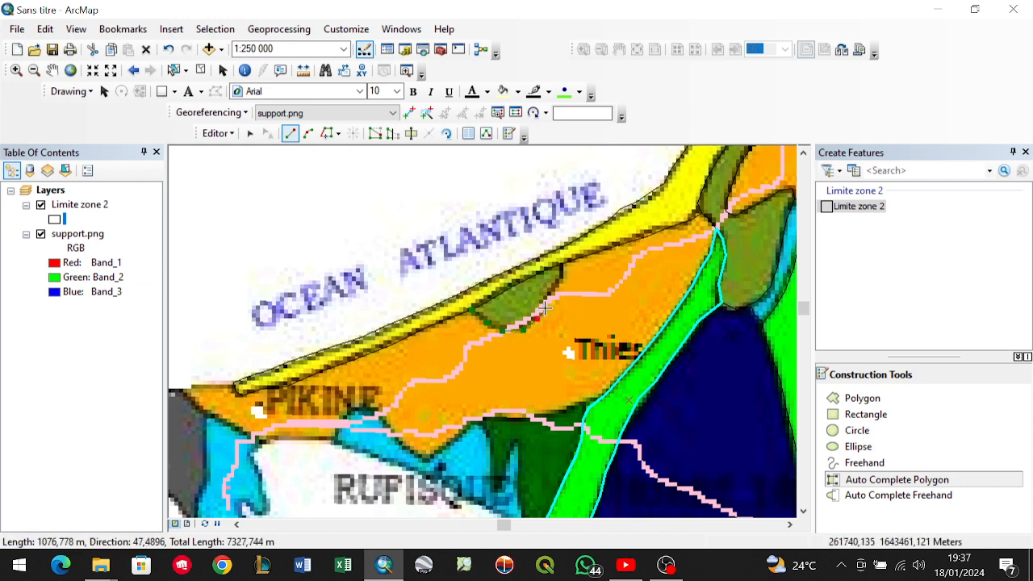
pyautogui.click(549, 298)
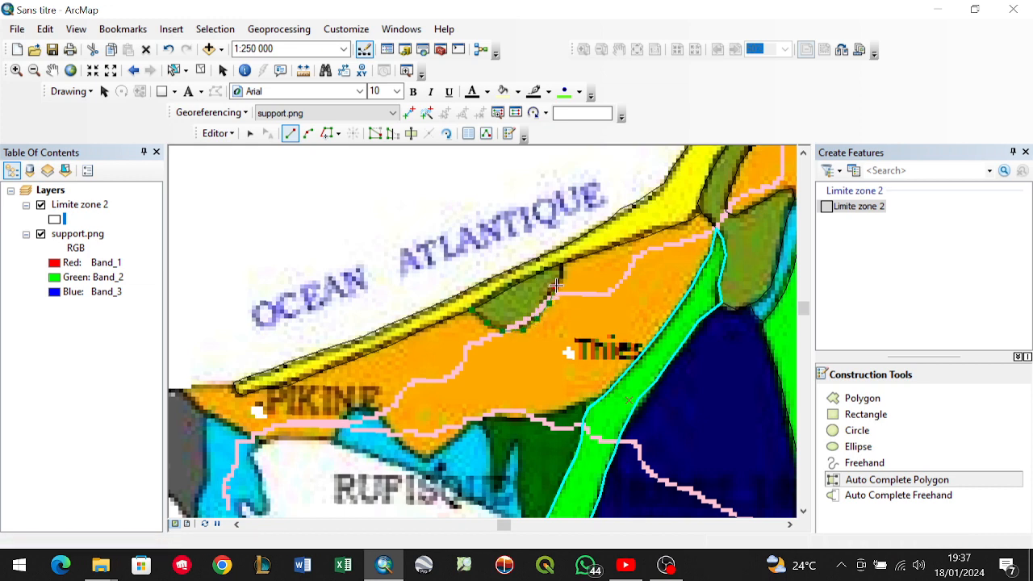
pyautogui.click(556, 282)
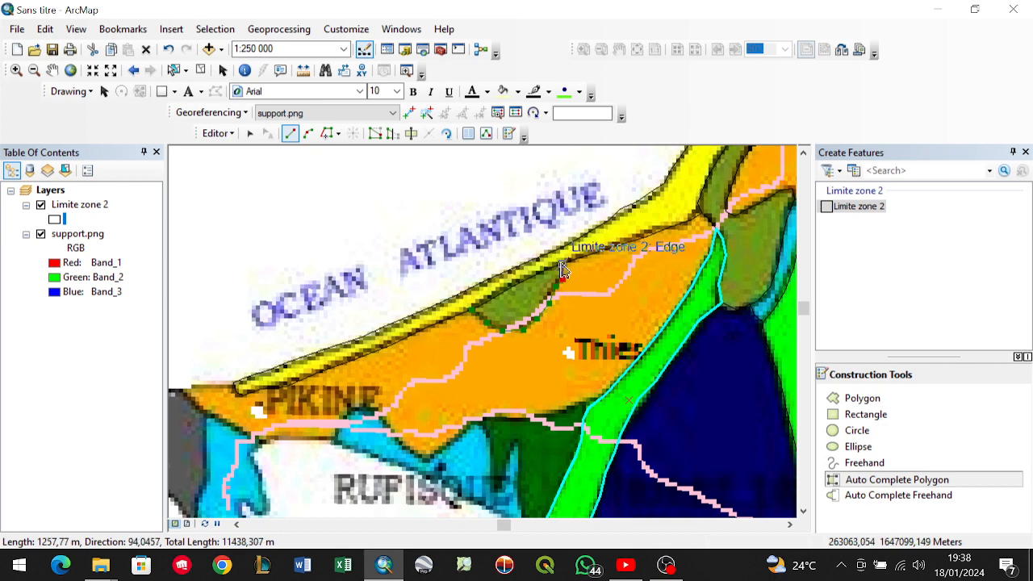
pyautogui.doubleClick(562, 270)
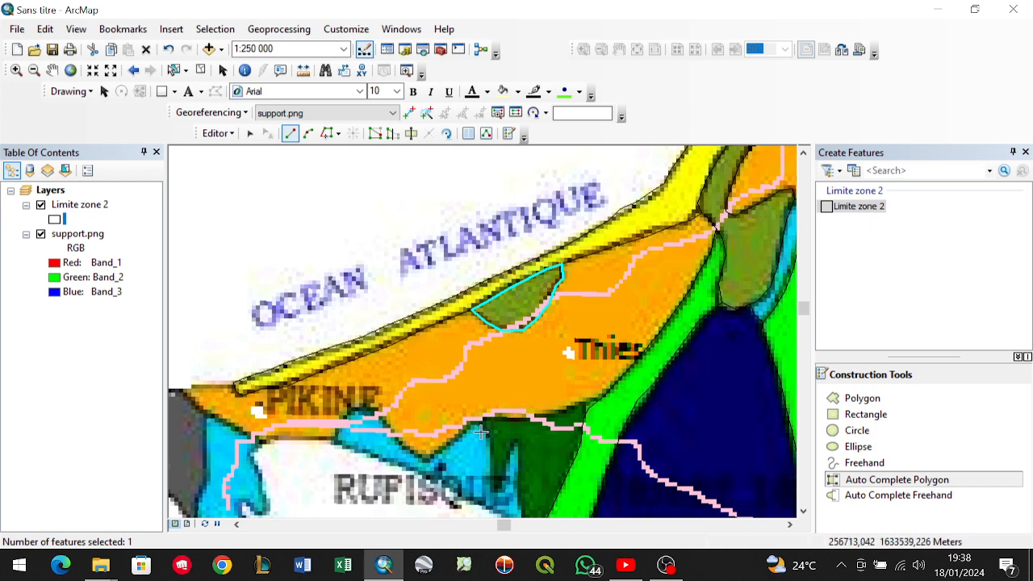
# Start the large orange zone's polygon at the green strip and trace its southern edge west along the dark green zone.
pyautogui.click(603, 396)
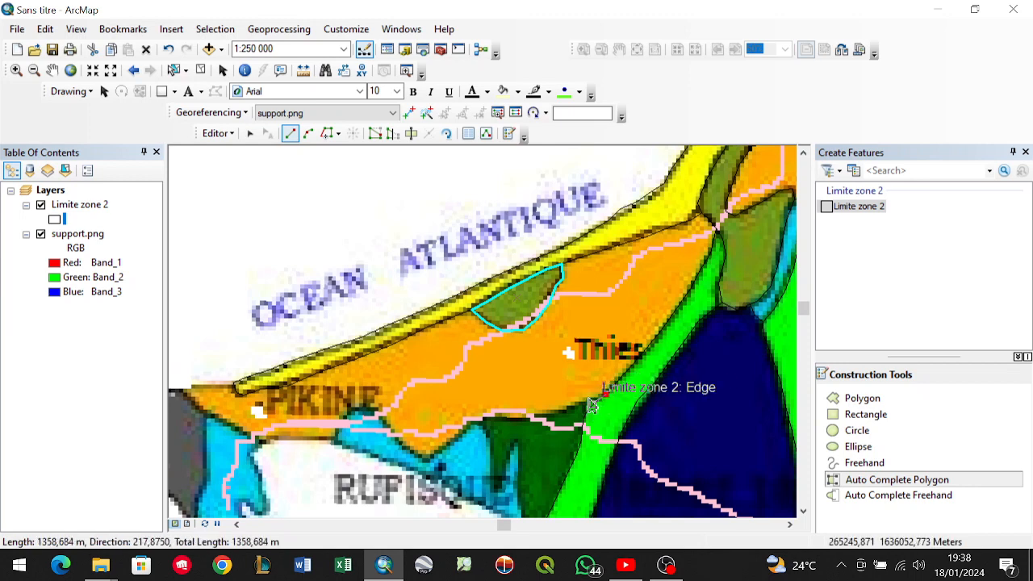
pyautogui.click(583, 399)
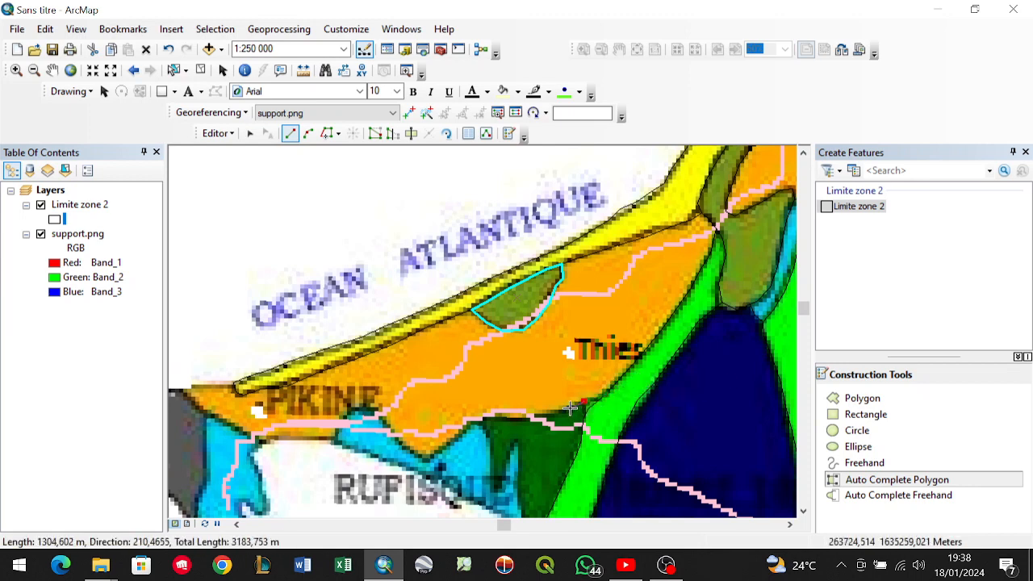
pyautogui.click(568, 408)
pyautogui.click(551, 414)
pyautogui.click(529, 415)
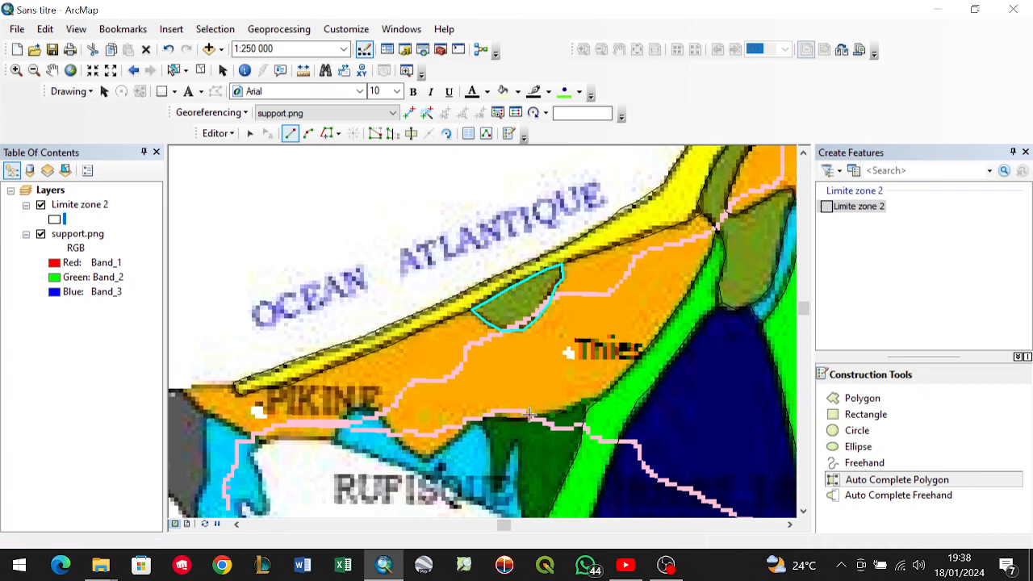
pyautogui.click(502, 415)
pyautogui.click(483, 418)
# Trace the orange zone's southern edge along the blue zone above RUFISQUE, around its downward point and back up toward PIKINE.
pyautogui.click(466, 424)
pyautogui.click(453, 439)
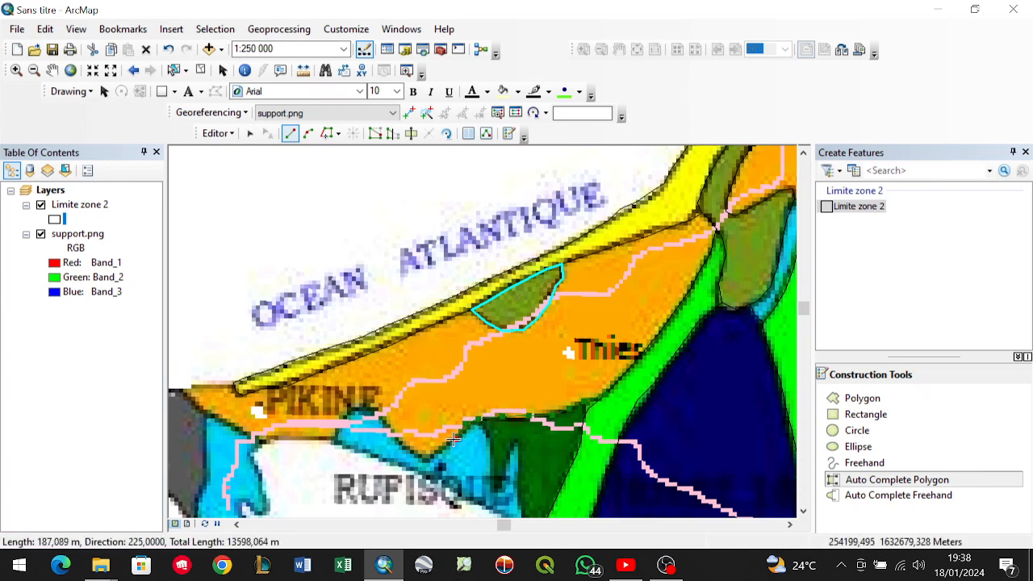
pyautogui.click(427, 454)
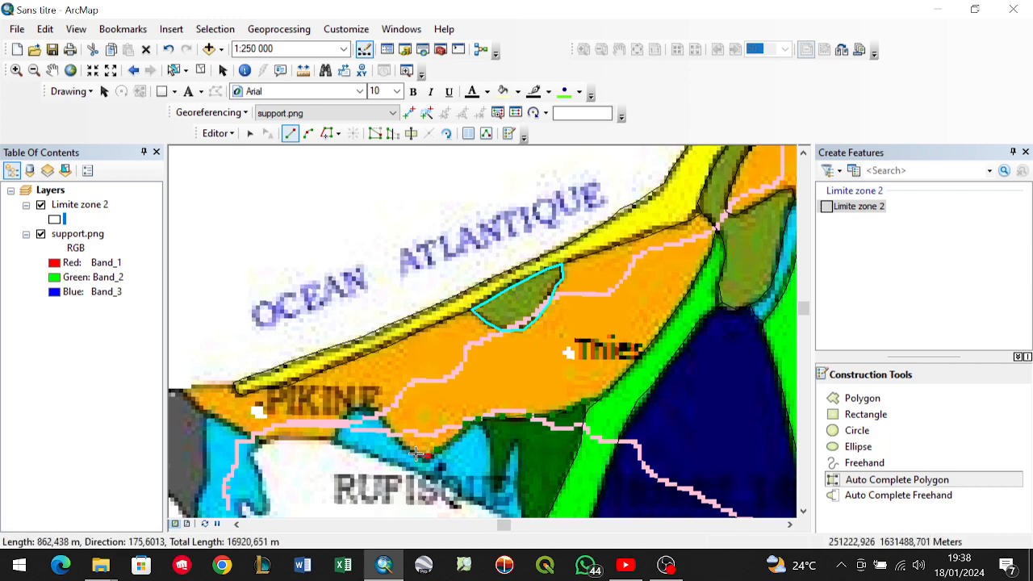
pyautogui.click(383, 419)
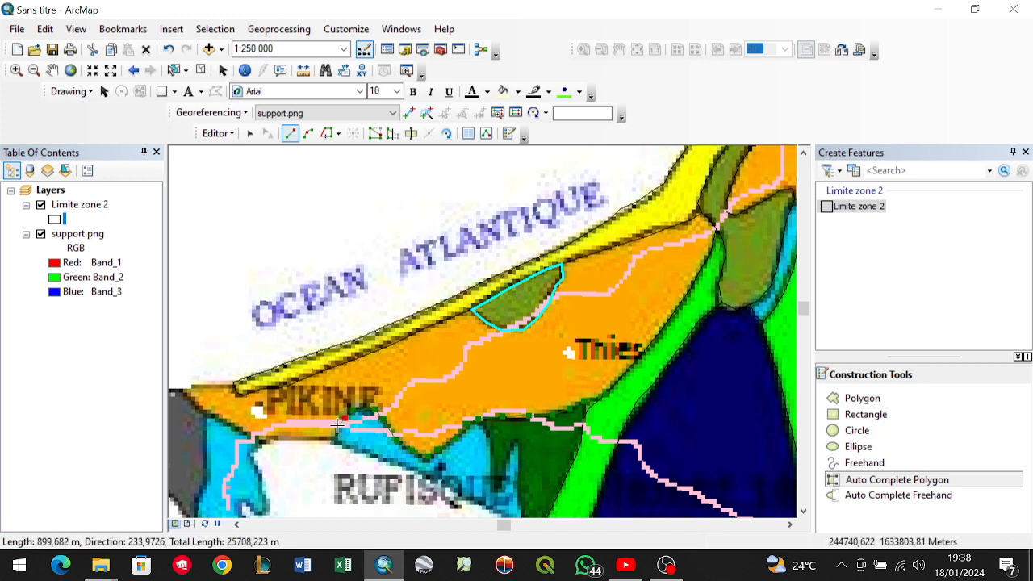
# Trace the orange zone's coast below PIKINE and its western blue and grey borders, completing the polygon at the yellow zone's western tip.
pyautogui.click(291, 438)
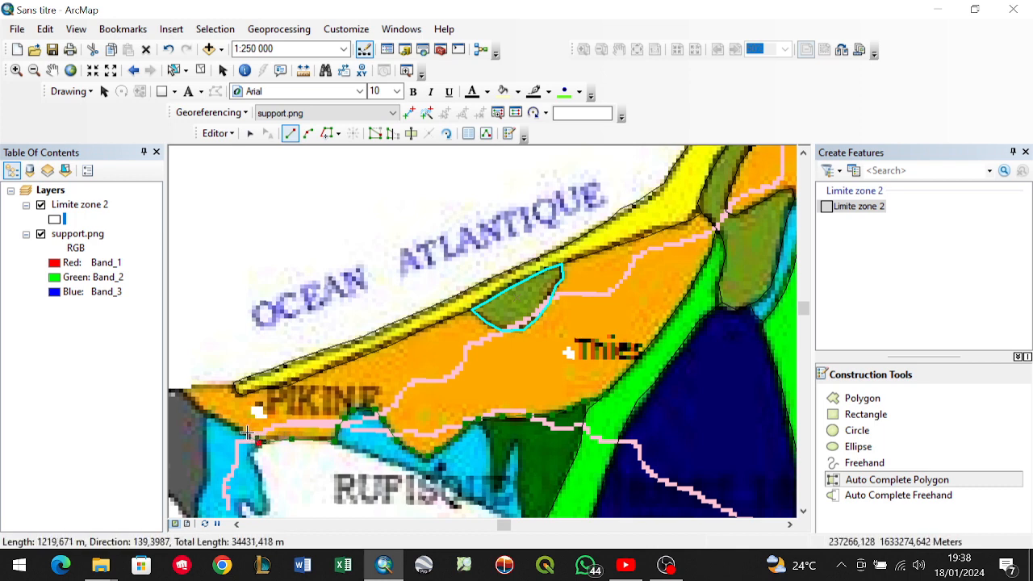
pyautogui.click(244, 432)
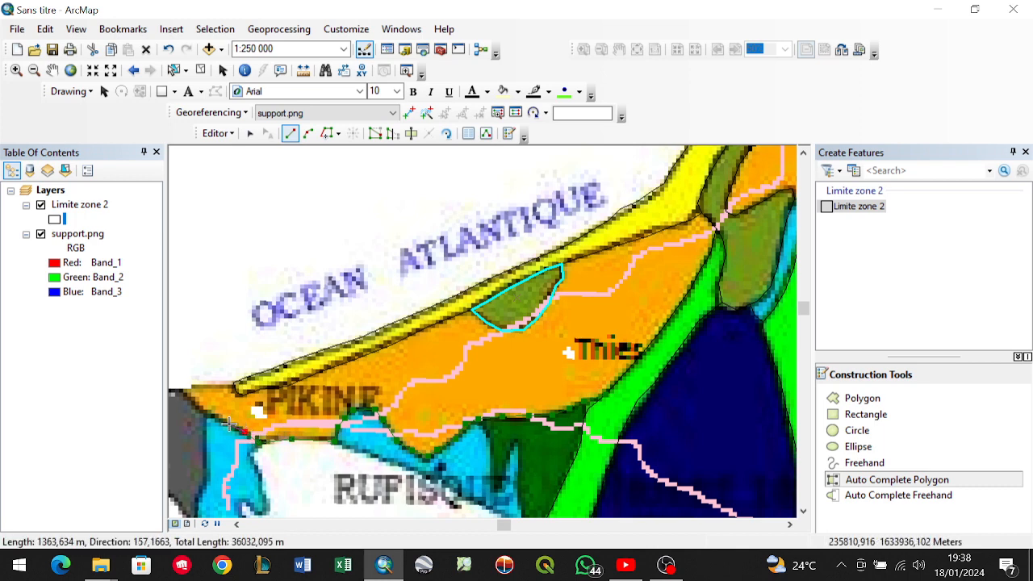
pyautogui.click(205, 416)
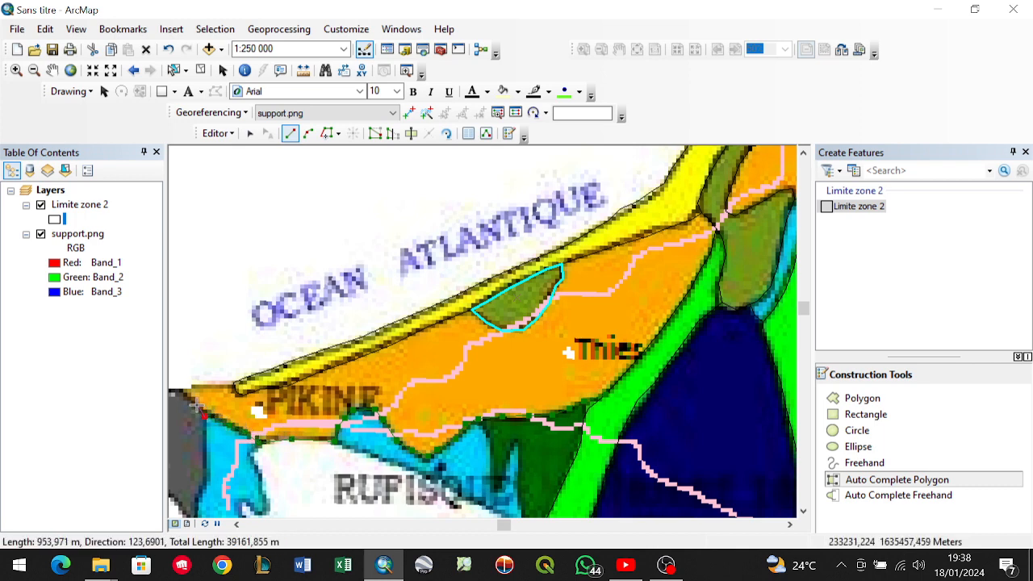
pyautogui.click(184, 390)
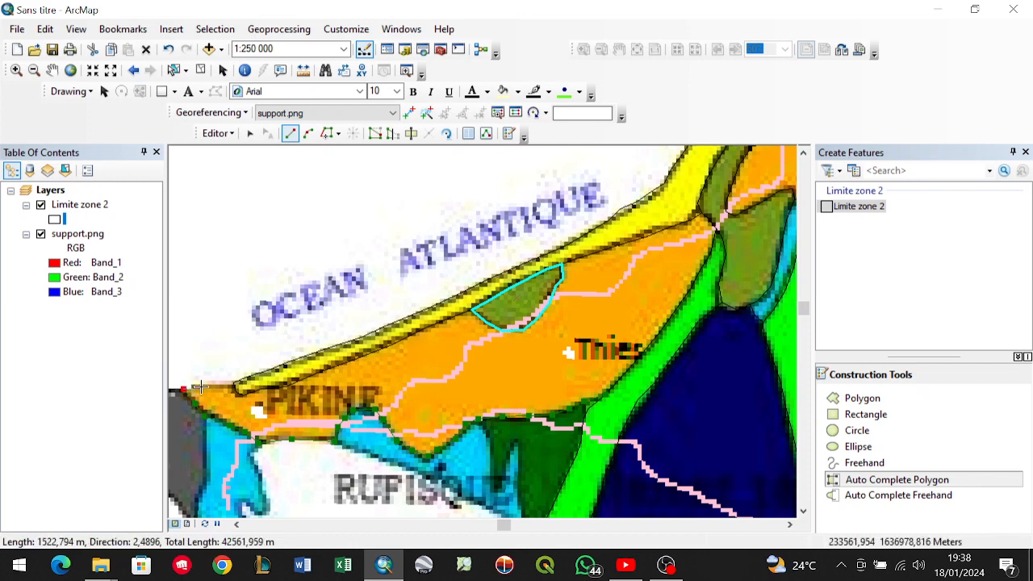
pyautogui.click(200, 388)
pyautogui.doubleClick(233, 390)
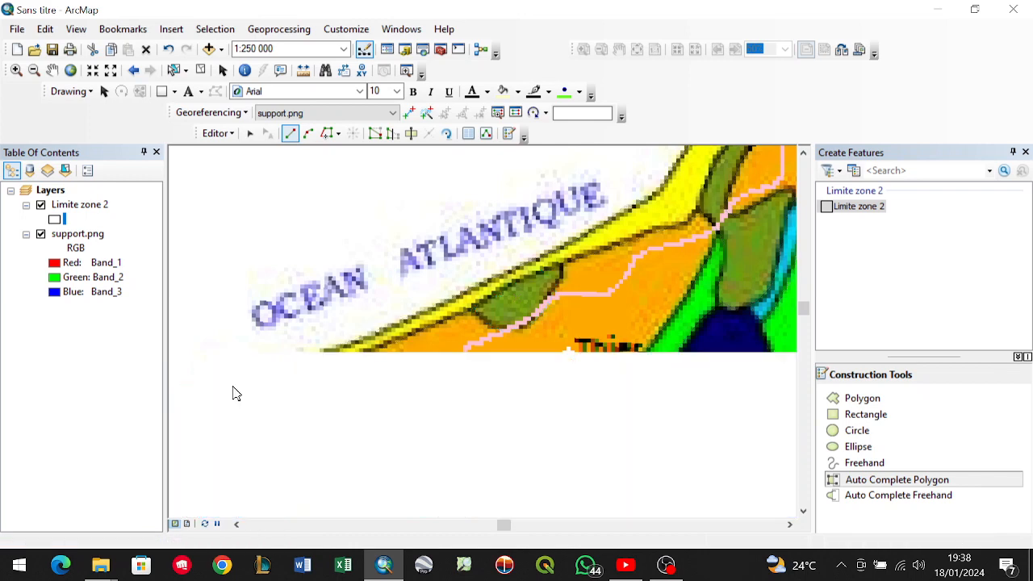
# Start the dark green zone's polygon at the orange zone's southern edge east of RUFISQUE and trace its western edge down along the blue zone.
pyautogui.scroll(1, 451, 325)
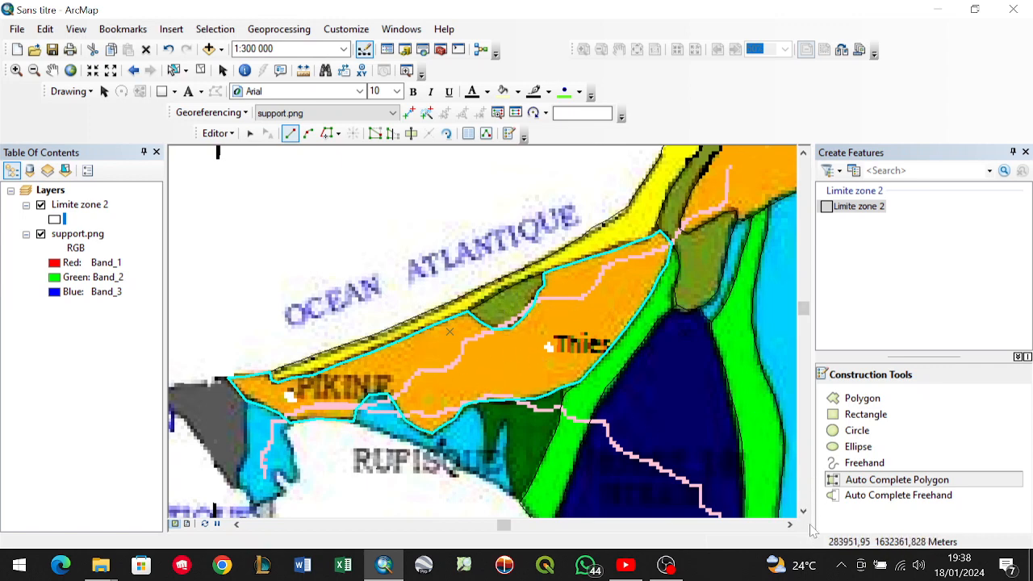
pyautogui.scroll(-1, 510, 327)
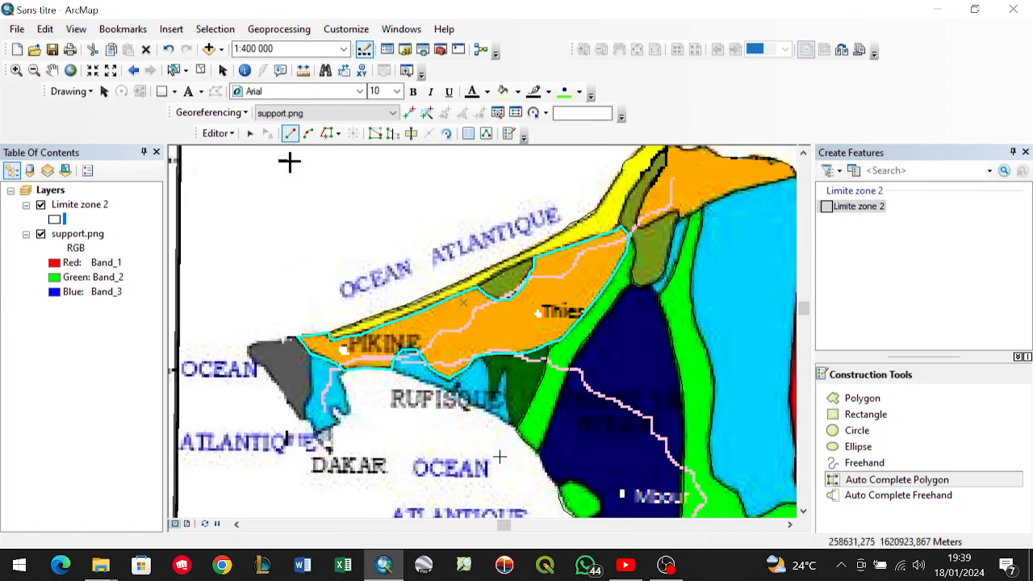
pyautogui.scroll(2, 495, 388)
pyautogui.scroll(-2, 611, 391)
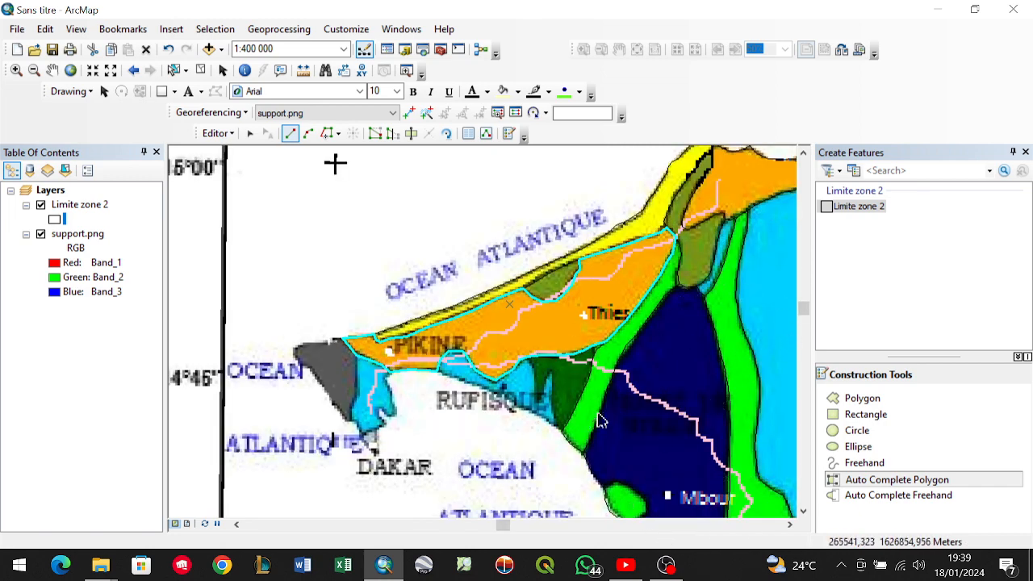
pyautogui.scroll(2, 565, 388)
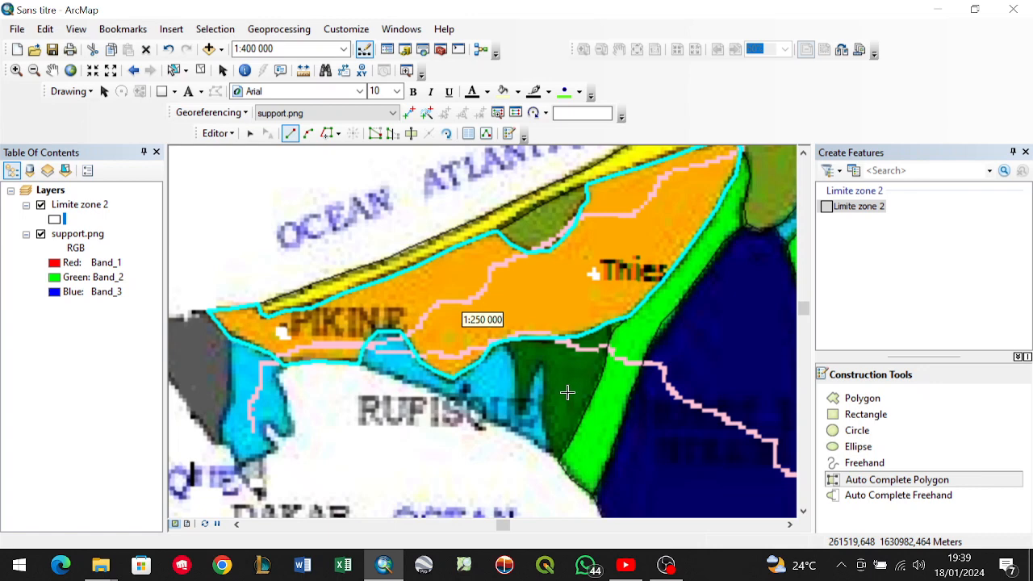
pyautogui.click(506, 345)
pyautogui.click(504, 363)
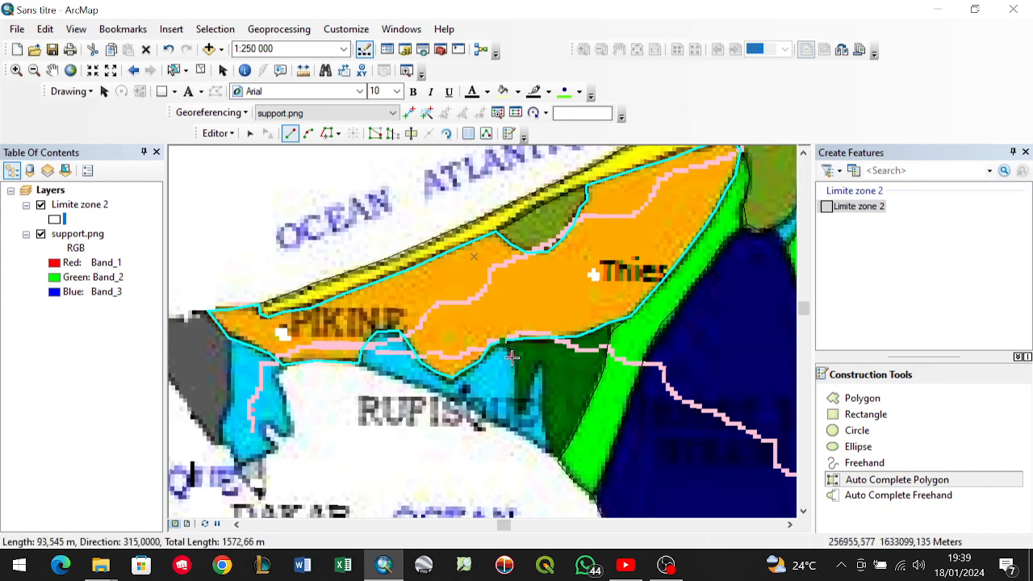
pyautogui.click(513, 371)
pyautogui.click(518, 414)
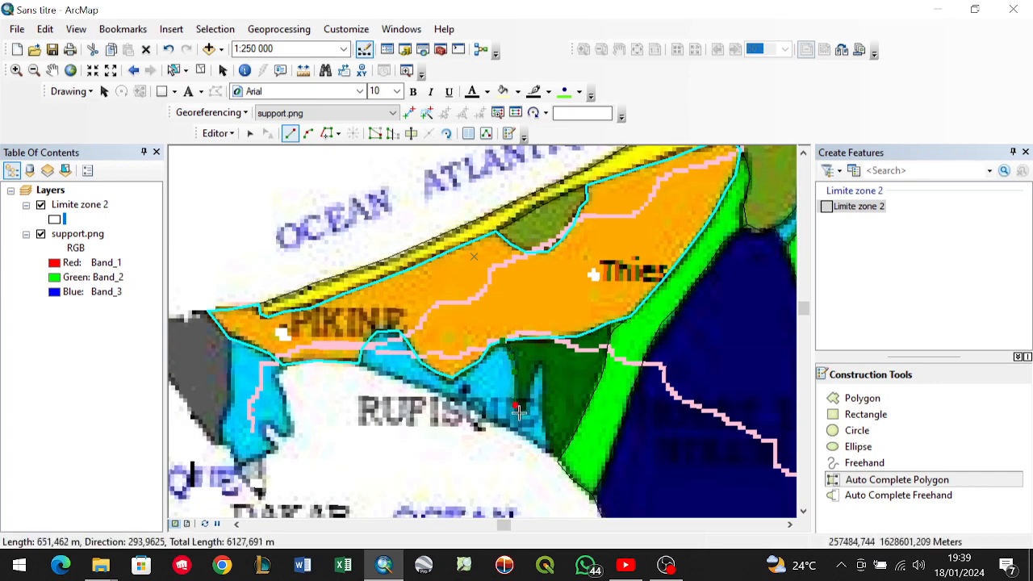
# Trace the dark green zone's edge up and around the narrow blue inlet, then down to the coast, completing the polygon at the green strip.
pyautogui.click(535, 372)
pyautogui.click(541, 363)
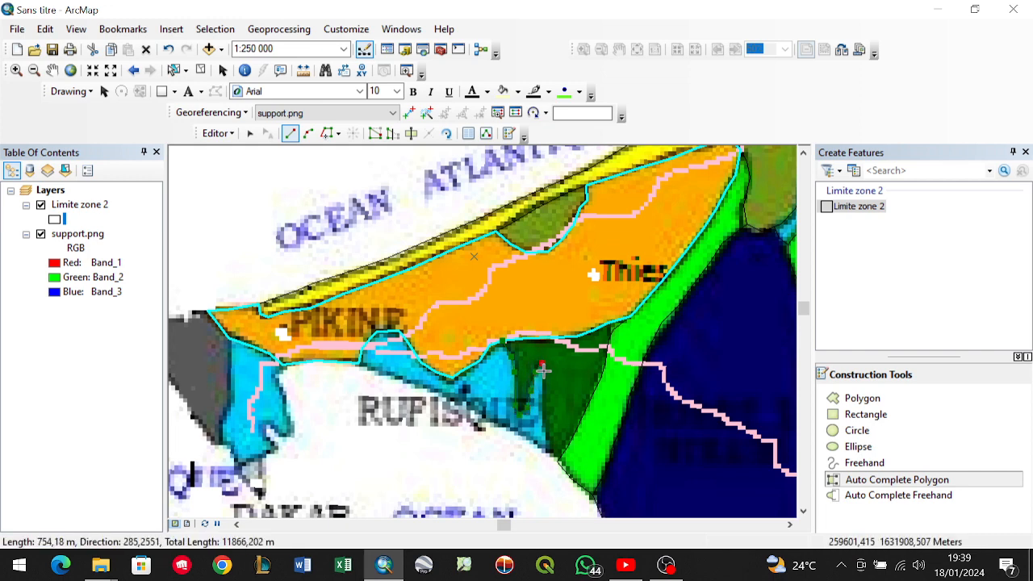
pyautogui.click(543, 383)
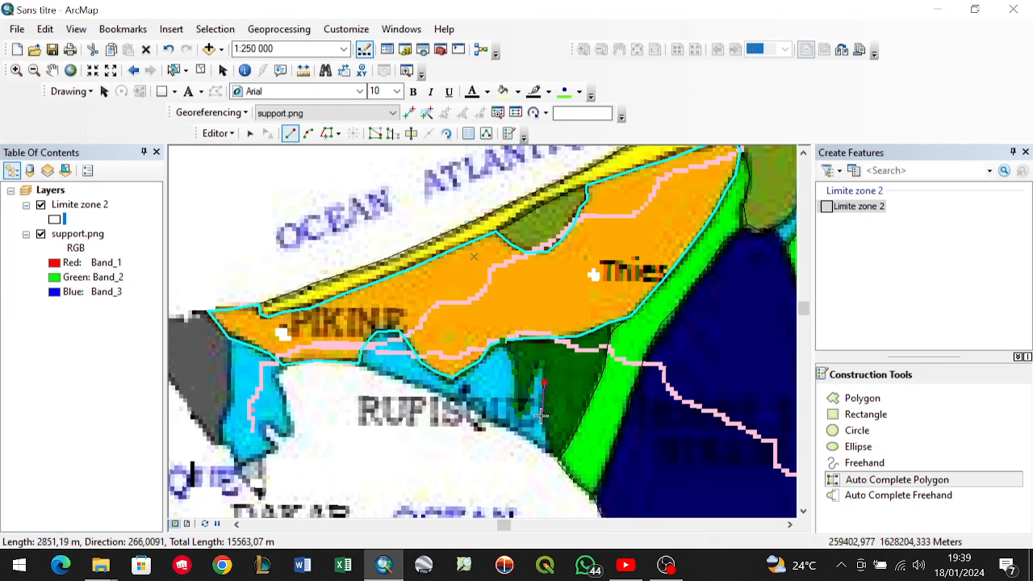
pyautogui.click(548, 439)
pyautogui.click(548, 453)
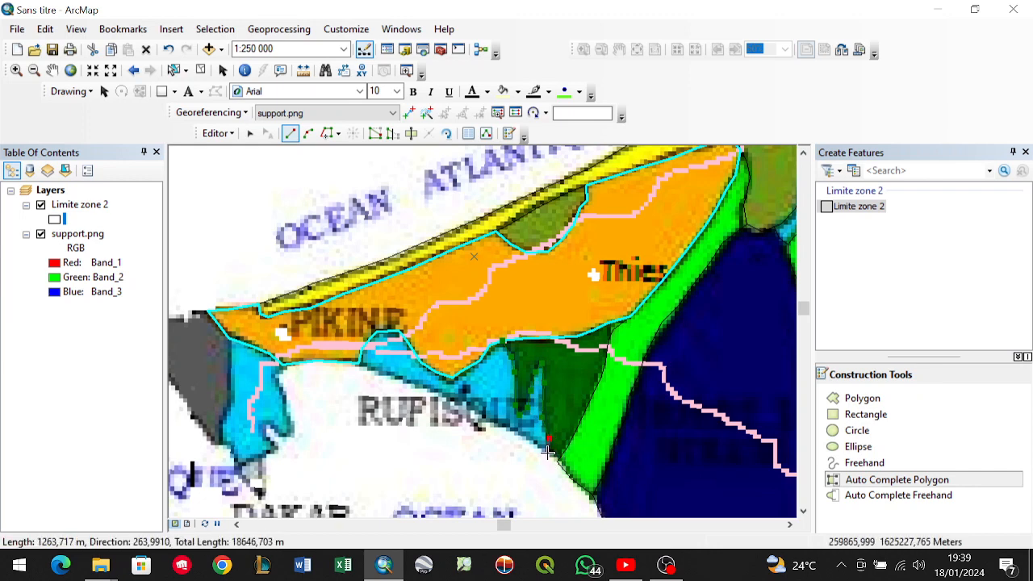
pyautogui.doubleClick(555, 464)
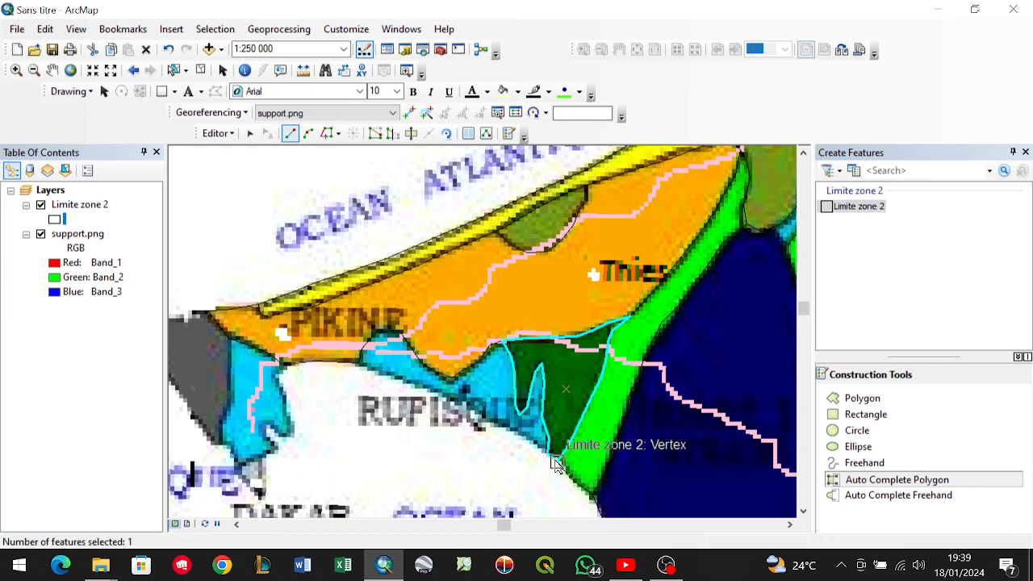
# Digitize the blue zone above RUFISQUE by tracing its coast from the orange zone's edge to the dark green zone.
pyautogui.click(358, 363)
pyautogui.click(393, 376)
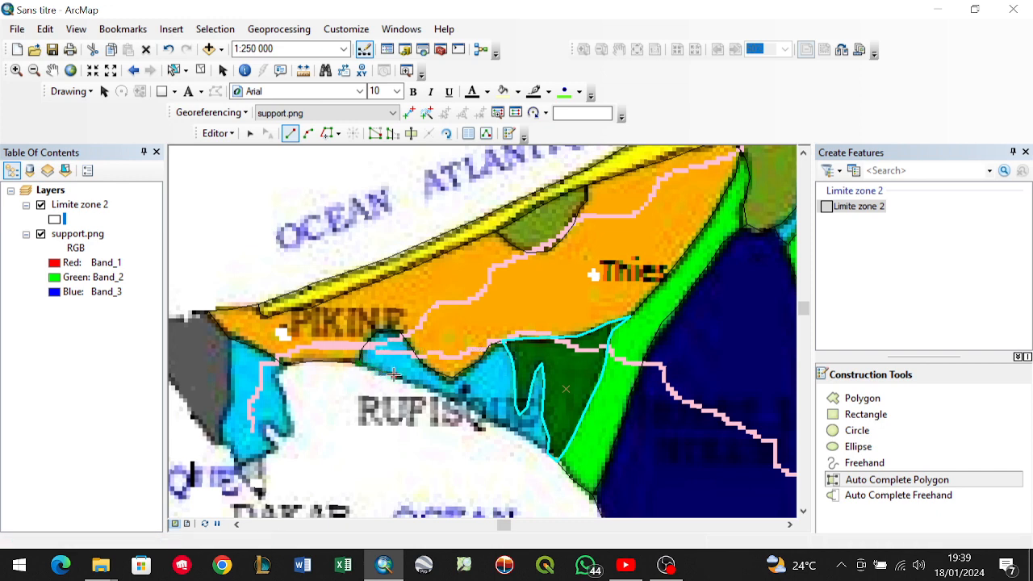
pyautogui.click(456, 402)
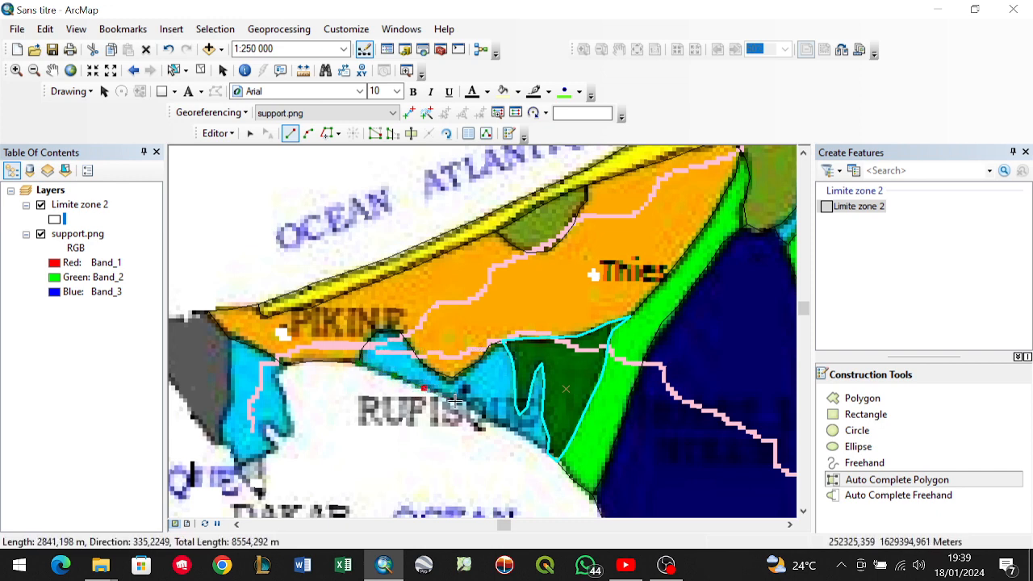
pyautogui.click(480, 418)
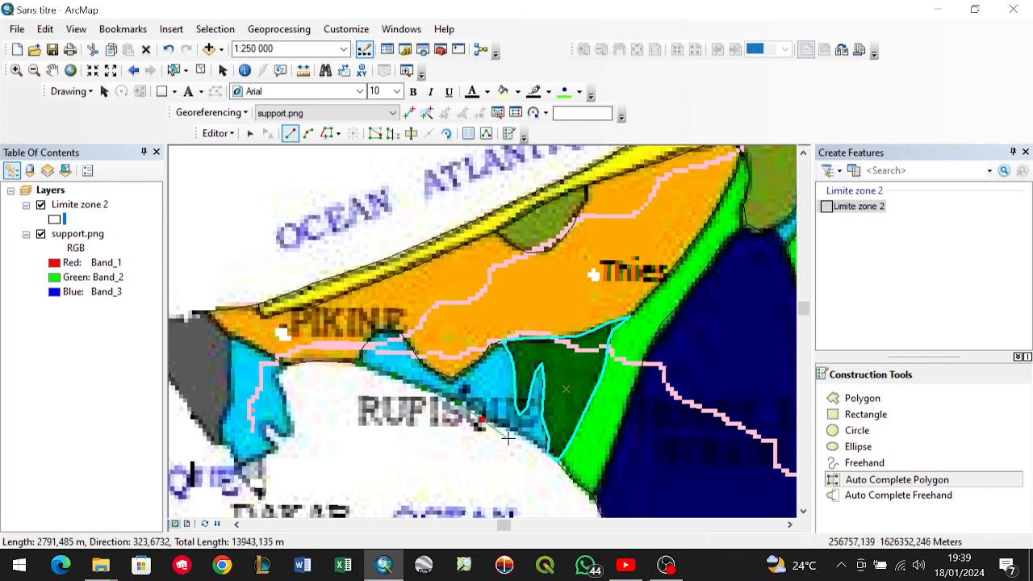
pyautogui.click(515, 438)
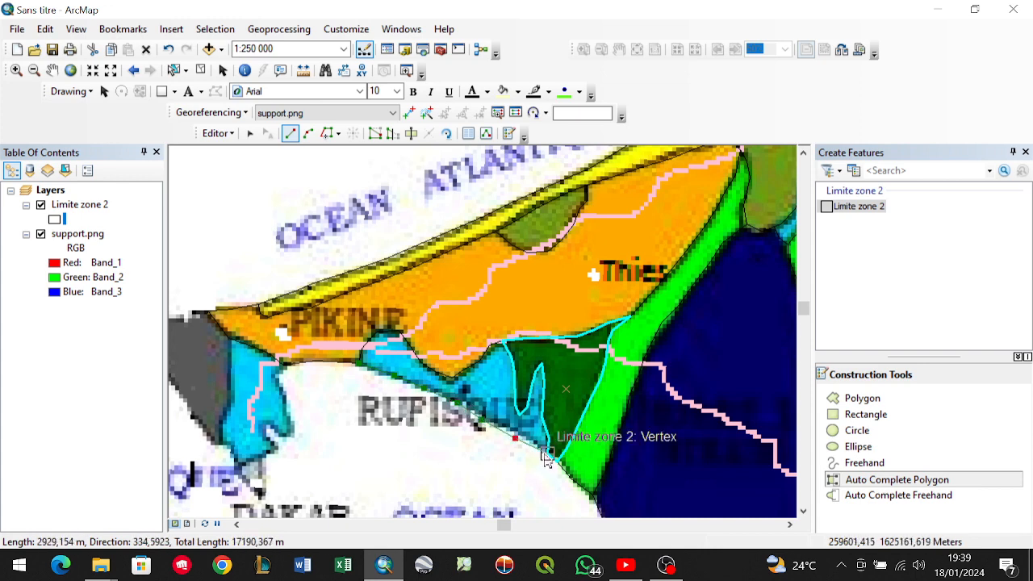
pyautogui.doubleClick(544, 453)
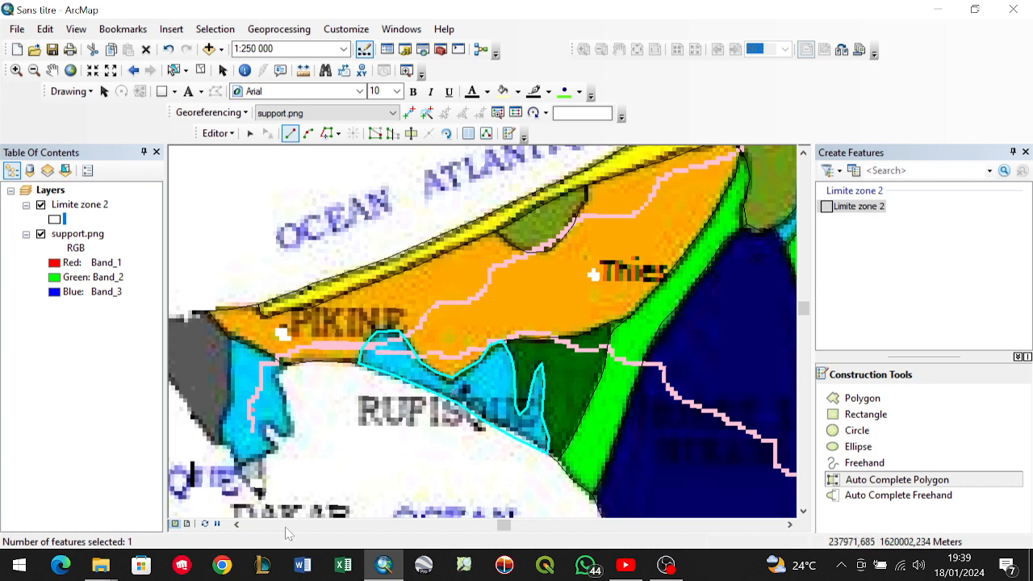
# Start the polygon of the blue zone above DAKAR at the orange zone and trace its western edge along the dark grey zone to its southern tip.
pyautogui.click(236, 525)
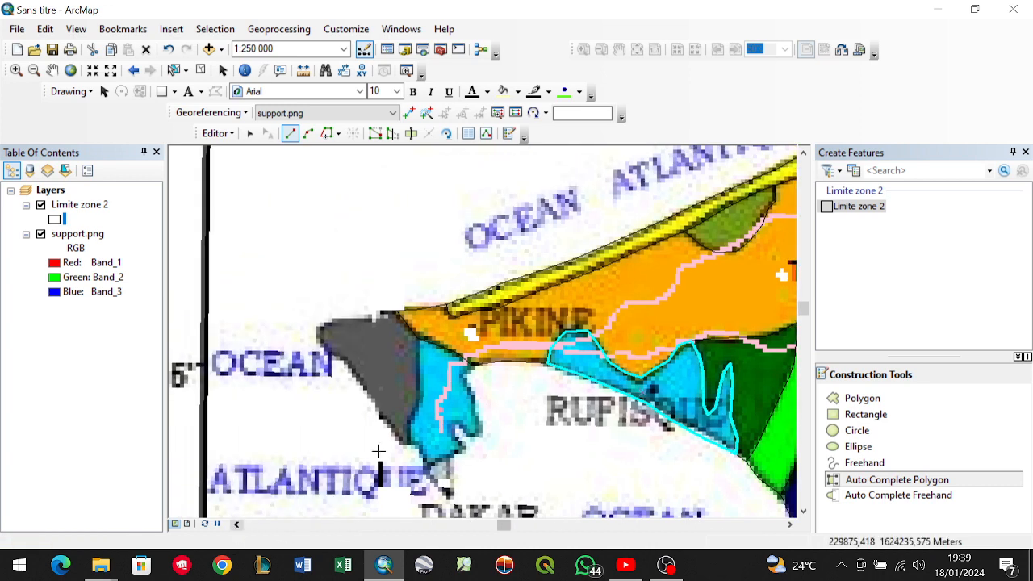
pyautogui.click(419, 345)
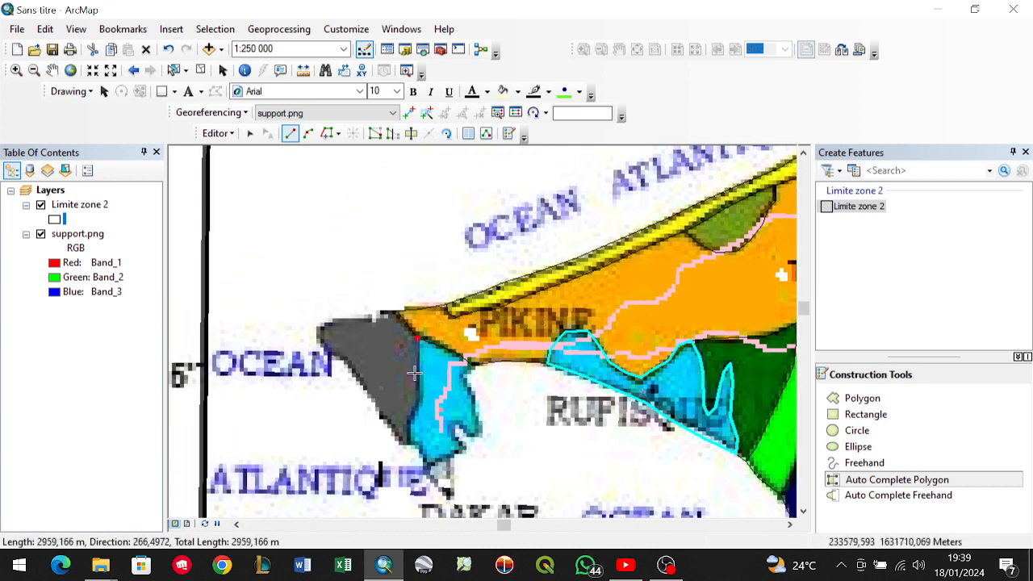
pyautogui.click(418, 410)
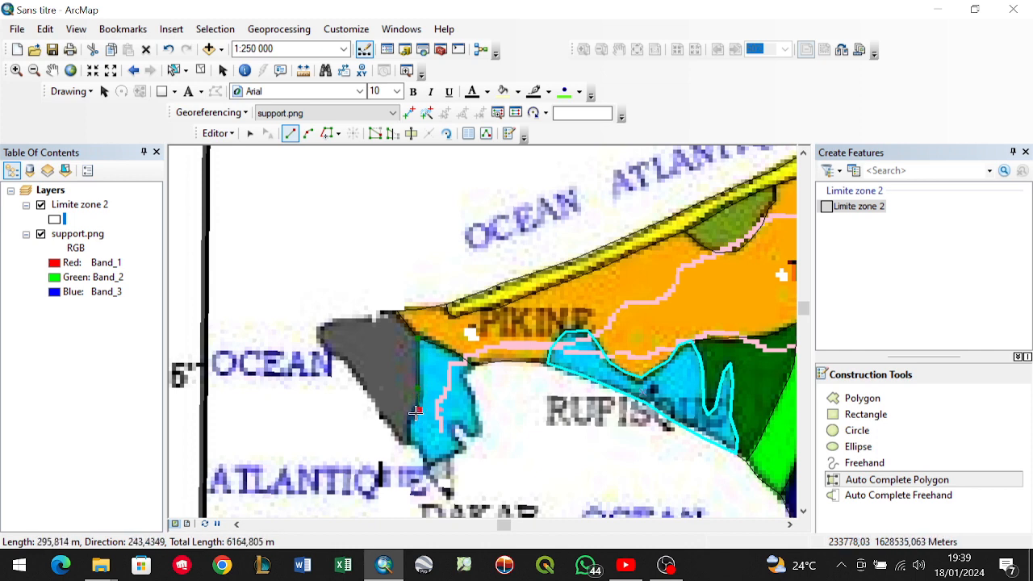
pyautogui.click(411, 419)
pyautogui.click(405, 441)
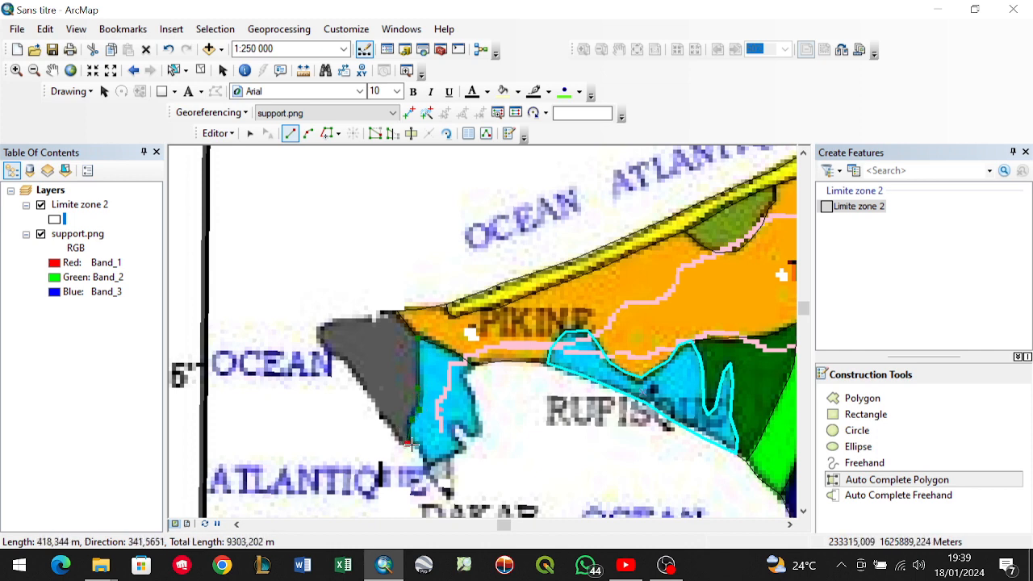
pyautogui.click(420, 446)
pyautogui.click(425, 466)
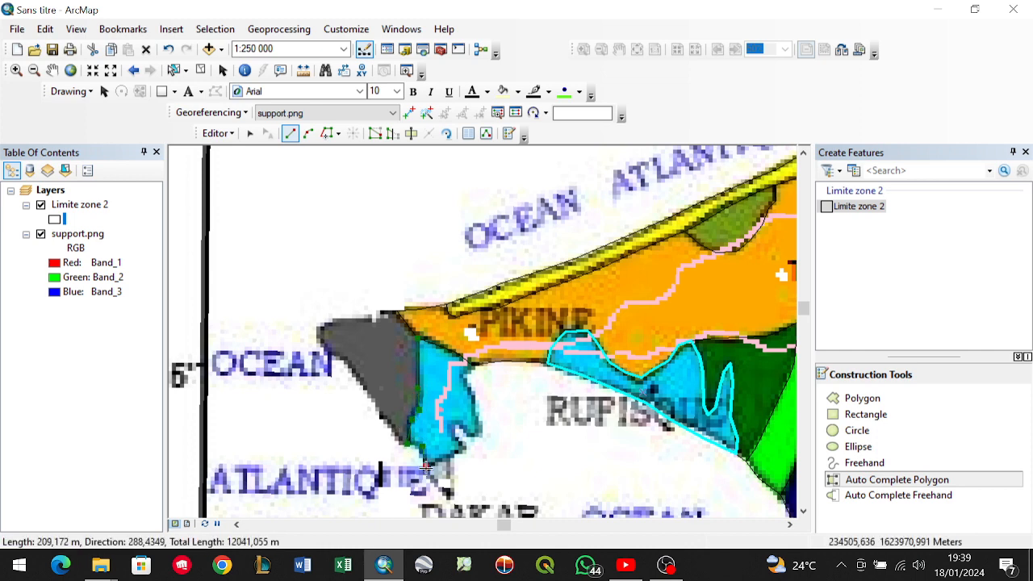
# Trace the southern edge of the blue zone above DAKAR along the light grey patch and around the small coastal notch.
pyautogui.click(437, 459)
pyautogui.click(457, 448)
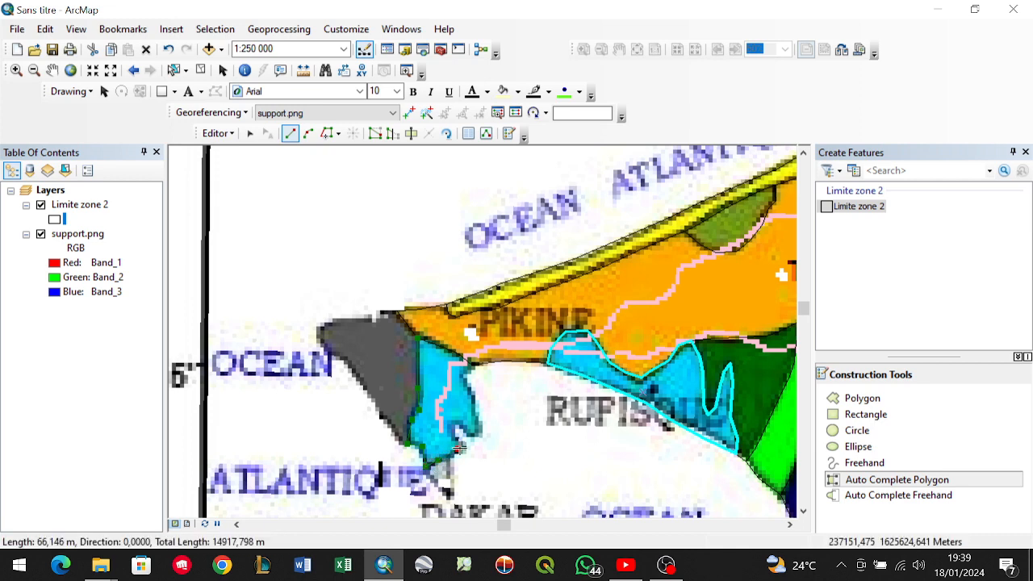
pyautogui.click(454, 437)
pyautogui.click(455, 425)
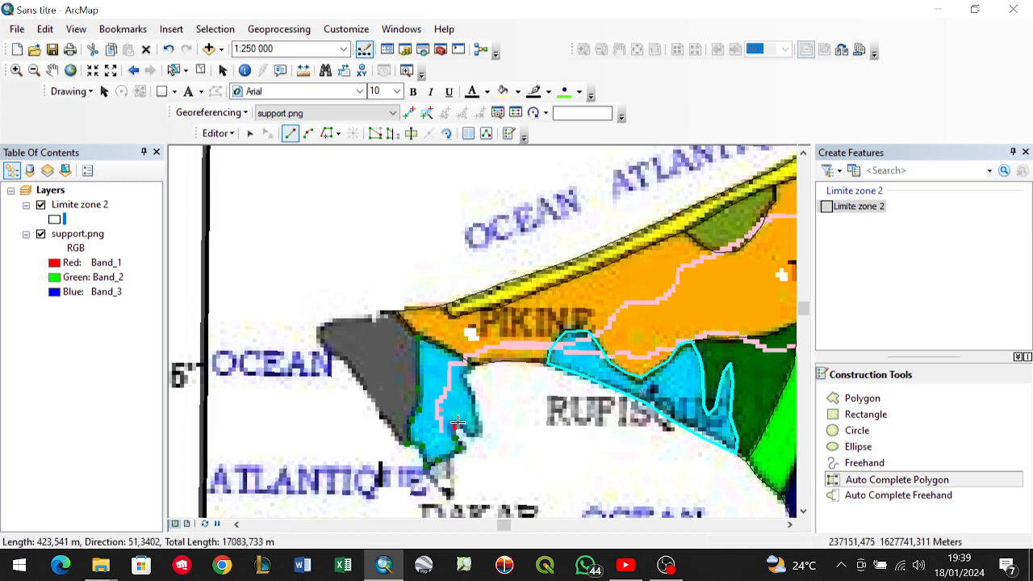
pyautogui.click(462, 428)
pyautogui.click(467, 439)
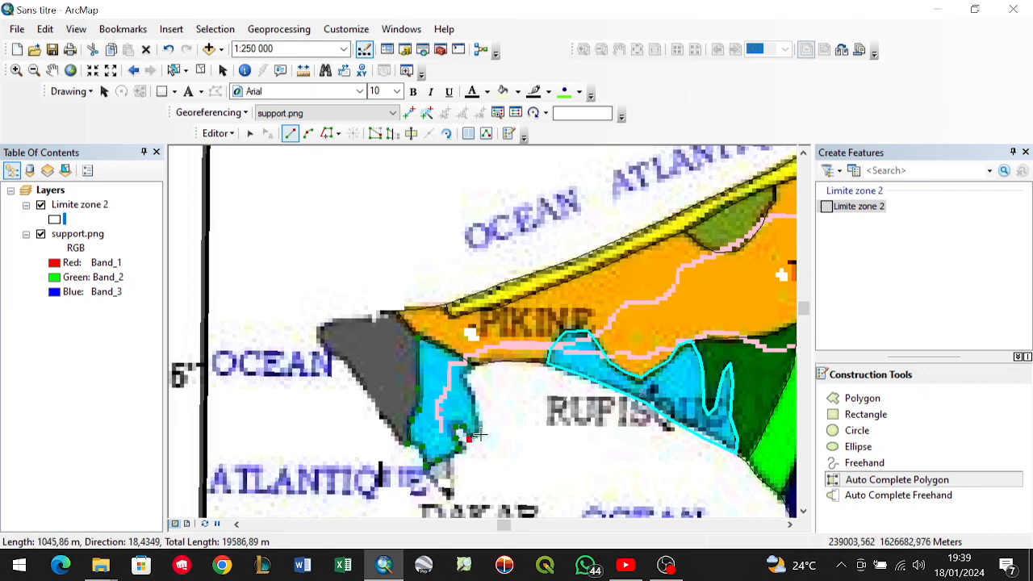
# Finish the auto-completed polygon around the blue zone above the DAKAR label by tracing its eastern coast up to the orange zone's boundary.
pyautogui.click(480, 436)
pyautogui.click(482, 420)
pyautogui.click(475, 400)
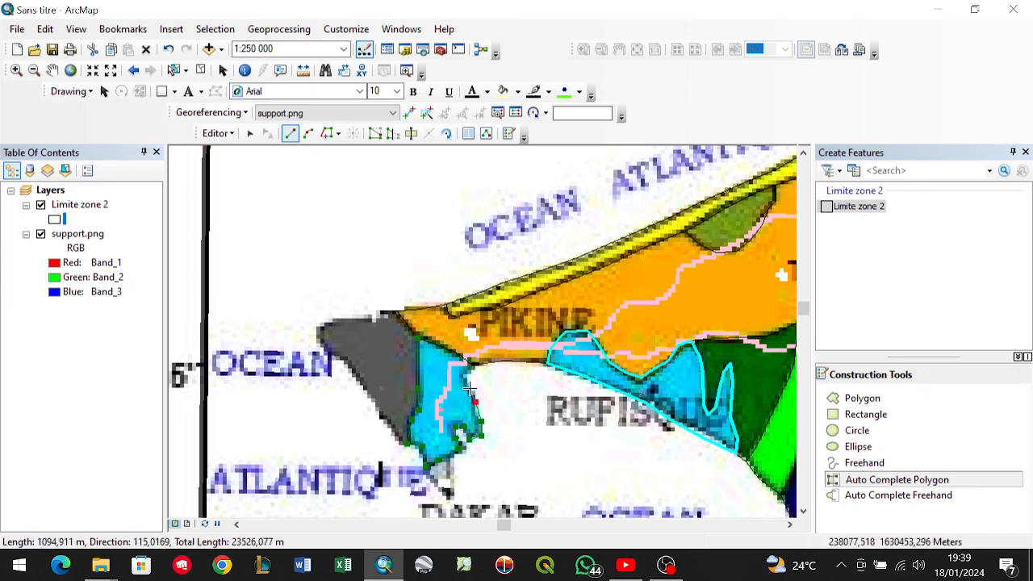
pyautogui.click(468, 372)
pyautogui.doubleClick(475, 370)
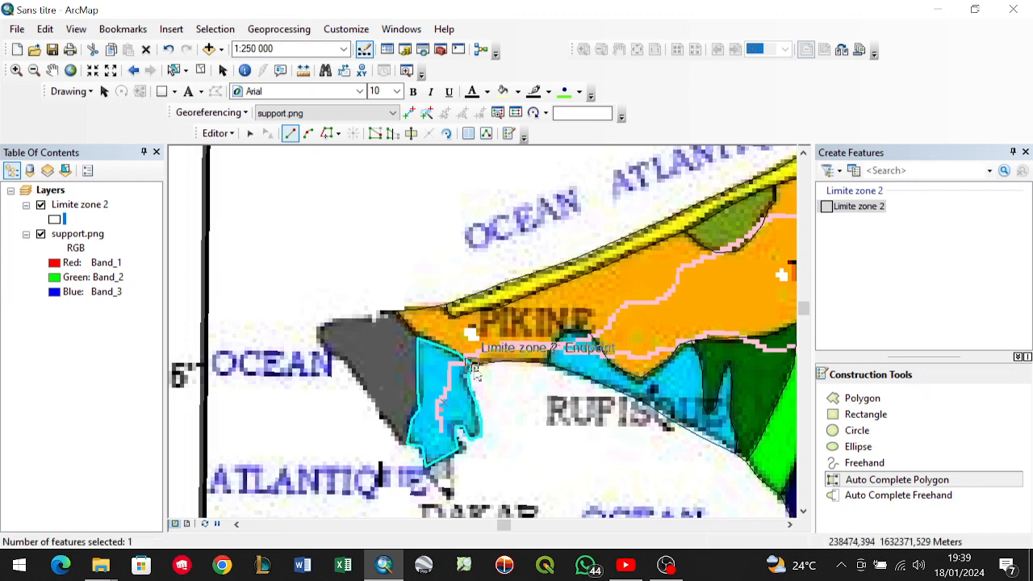
# Digitize the dark grey zone at the western tip as an auto-completed polygon, tracing its coast from the orange zone to the blue zone.
pyautogui.click(396, 311)
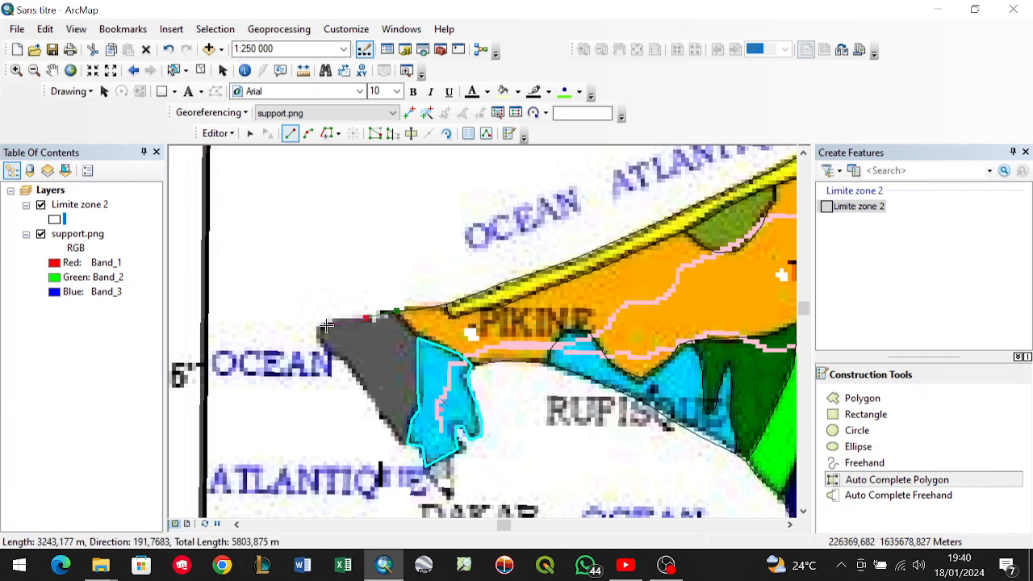
pyautogui.scroll(-1, 326, 325)
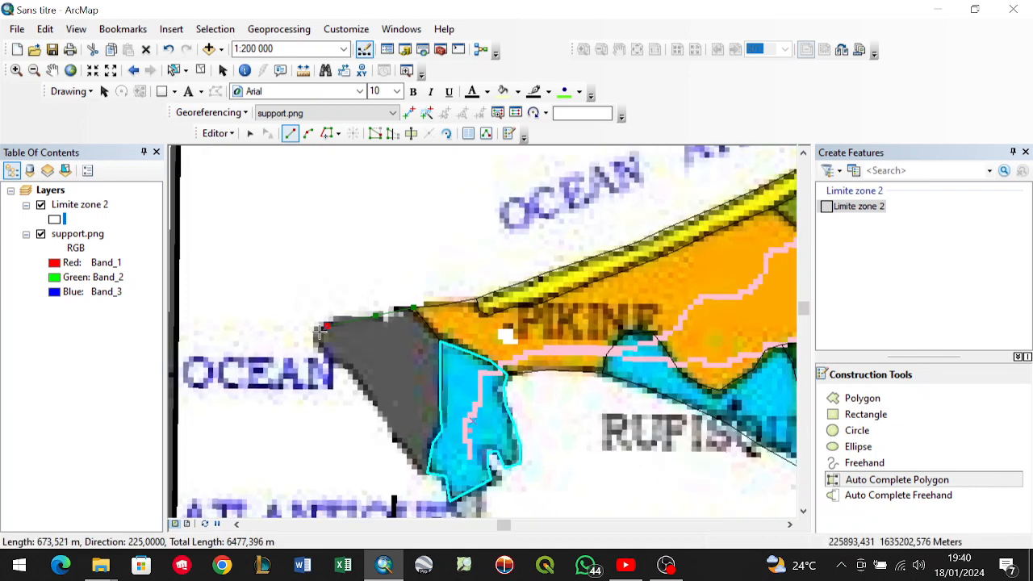
pyautogui.click(342, 364)
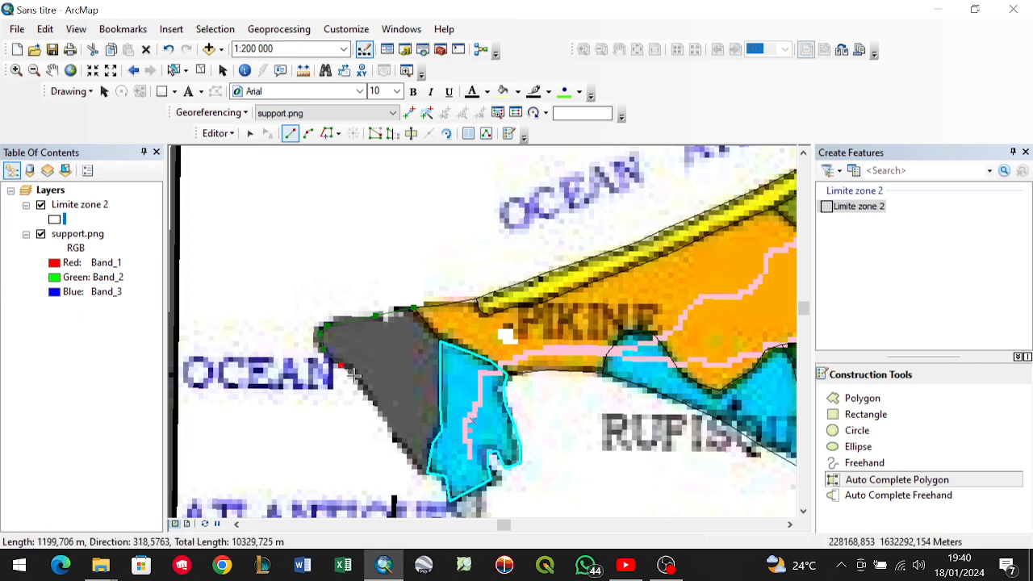
pyautogui.click(354, 377)
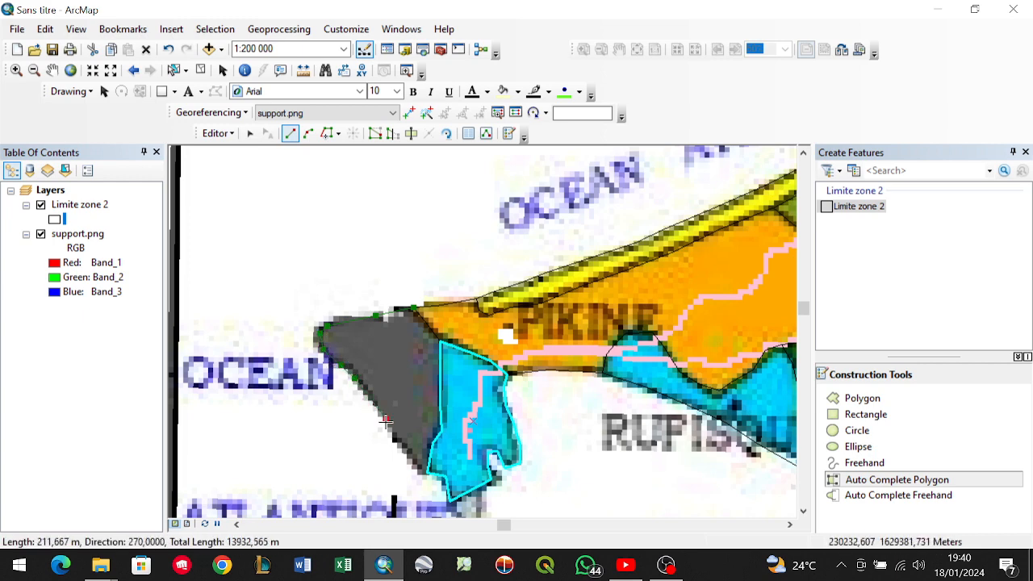
pyautogui.click(403, 450)
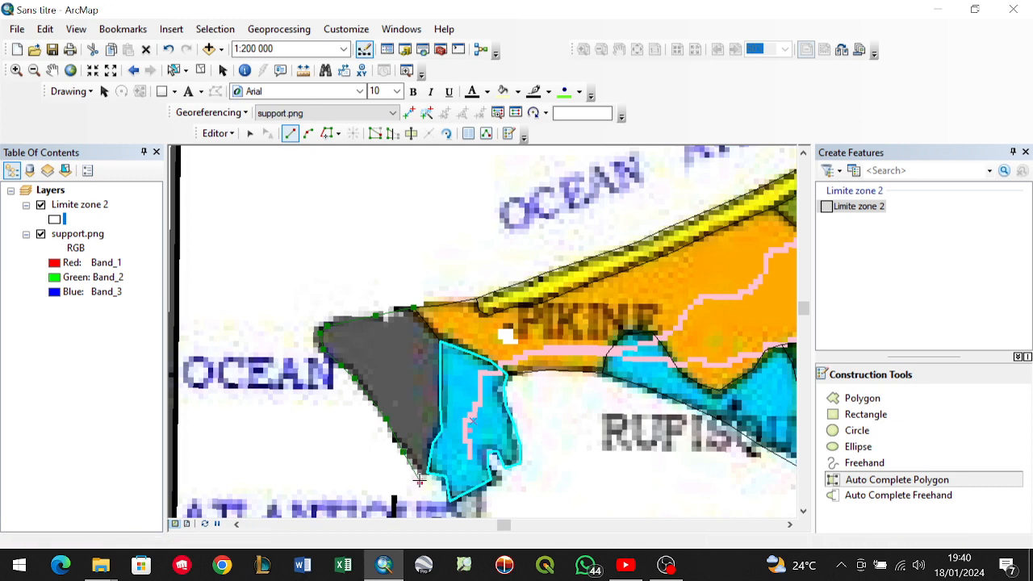
pyautogui.doubleClick(421, 478)
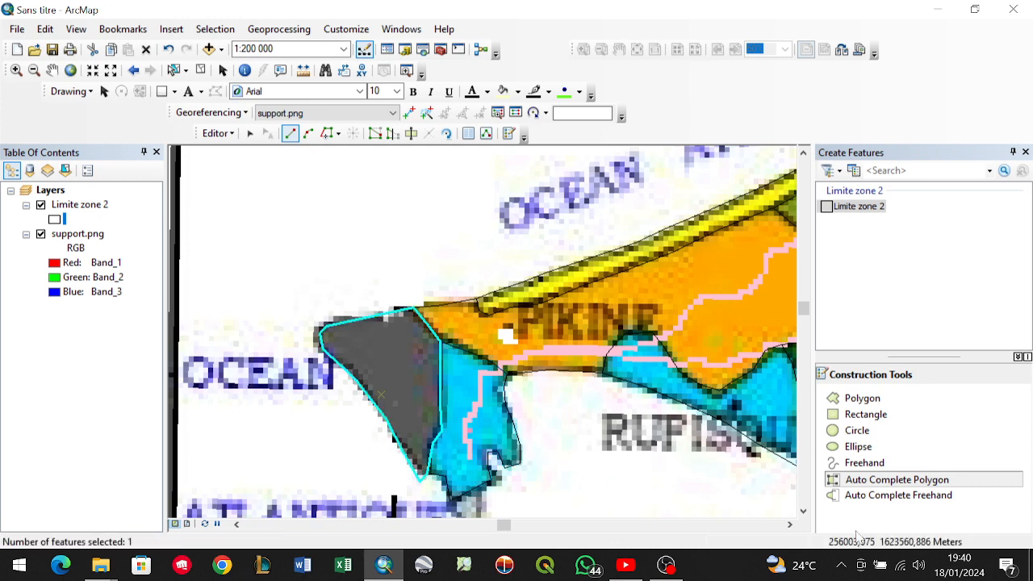
# Digitize the small light grey zone just above the DAKAR label as an auto-completed polygon adjoining the blue zone.
pyautogui.click(804, 512)
pyautogui.click(803, 512)
pyautogui.click(804, 511)
pyautogui.click(804, 511)
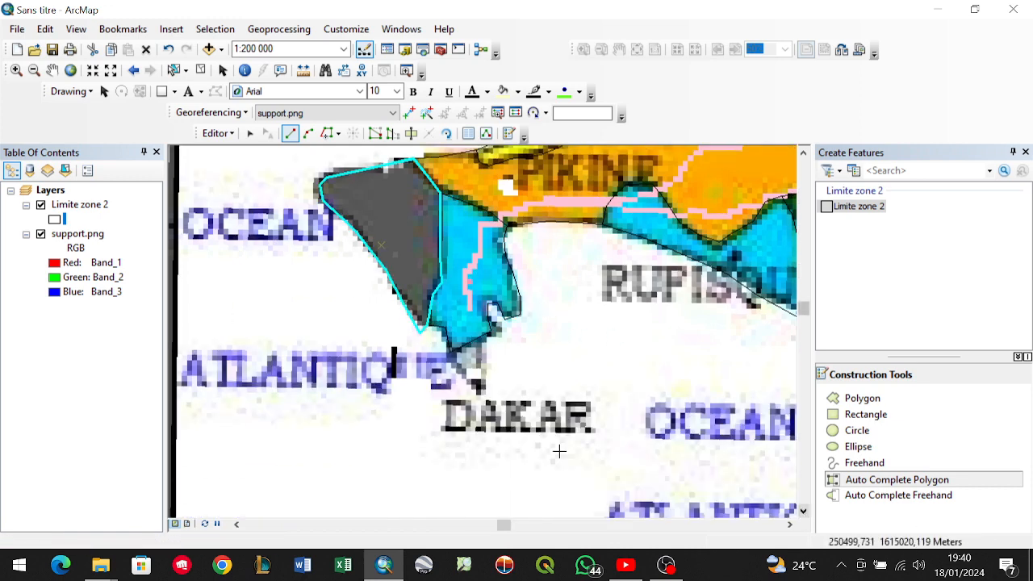
pyautogui.click(452, 356)
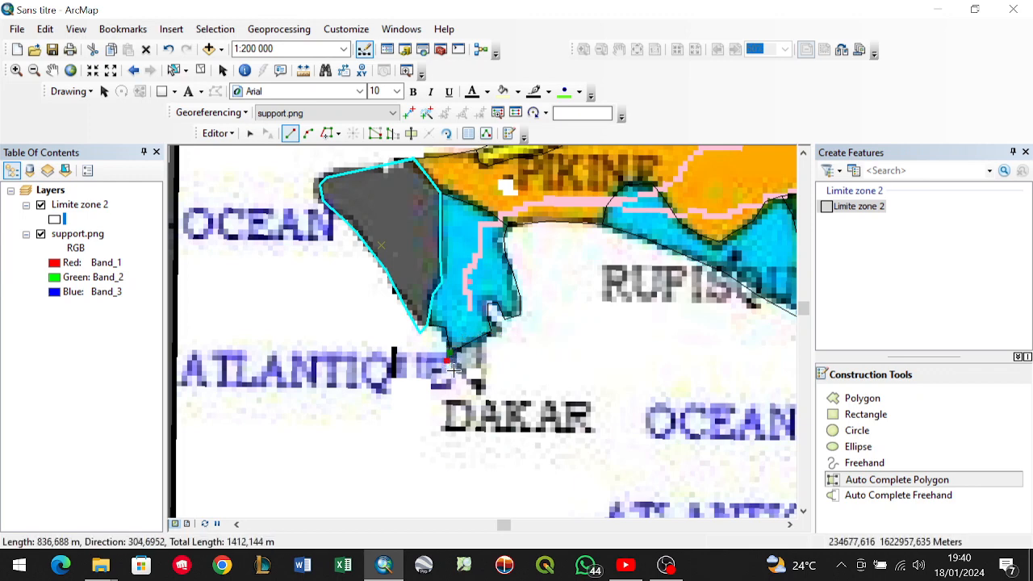
pyautogui.click(482, 396)
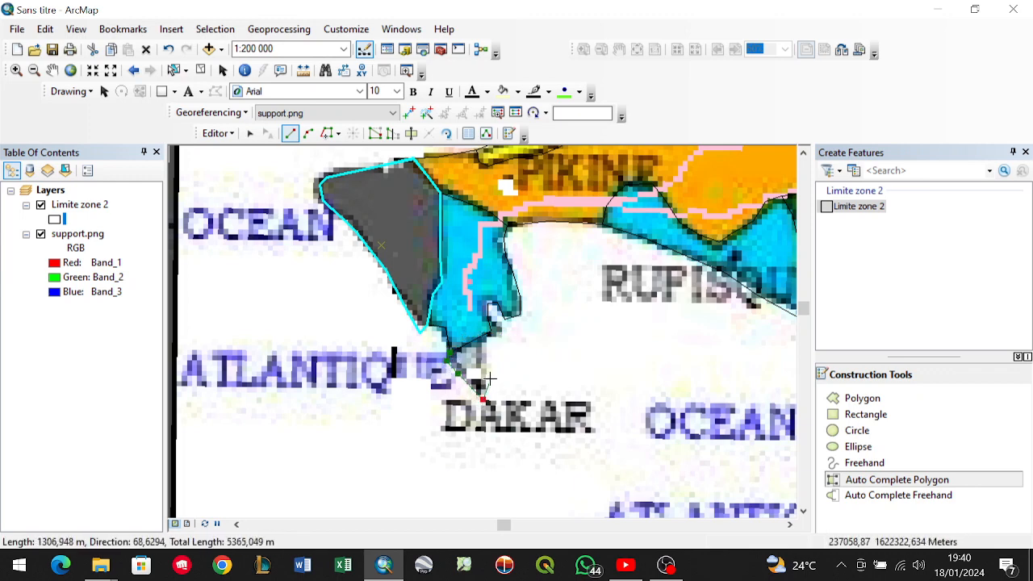
pyautogui.click(487, 376)
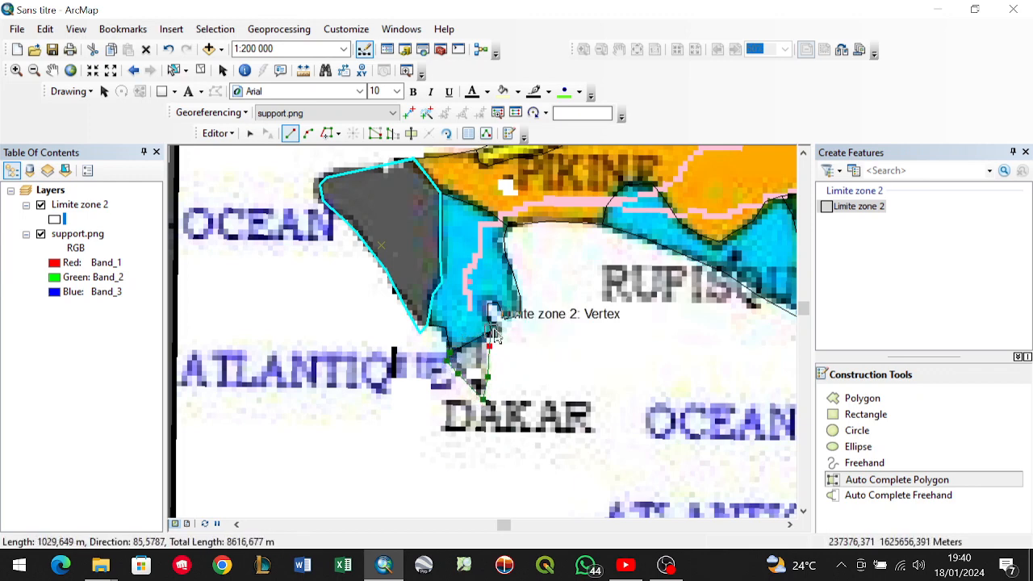
pyautogui.doubleClick(493, 332)
# Hide the support.png layer so that only the Limite zone 2 polygons are displayed.
pyautogui.scroll(3, 607, 335)
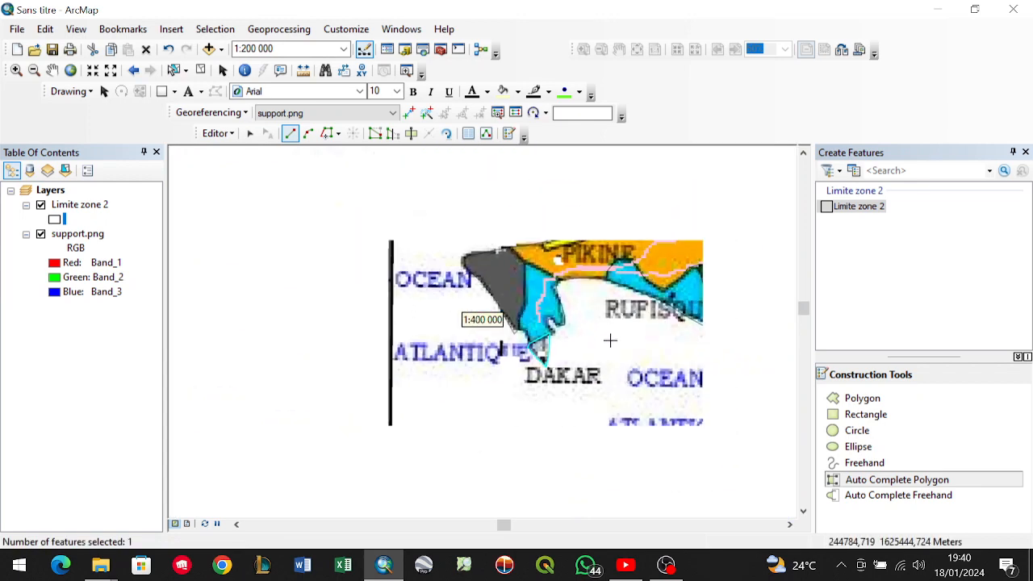
pyautogui.scroll(2, 611, 355)
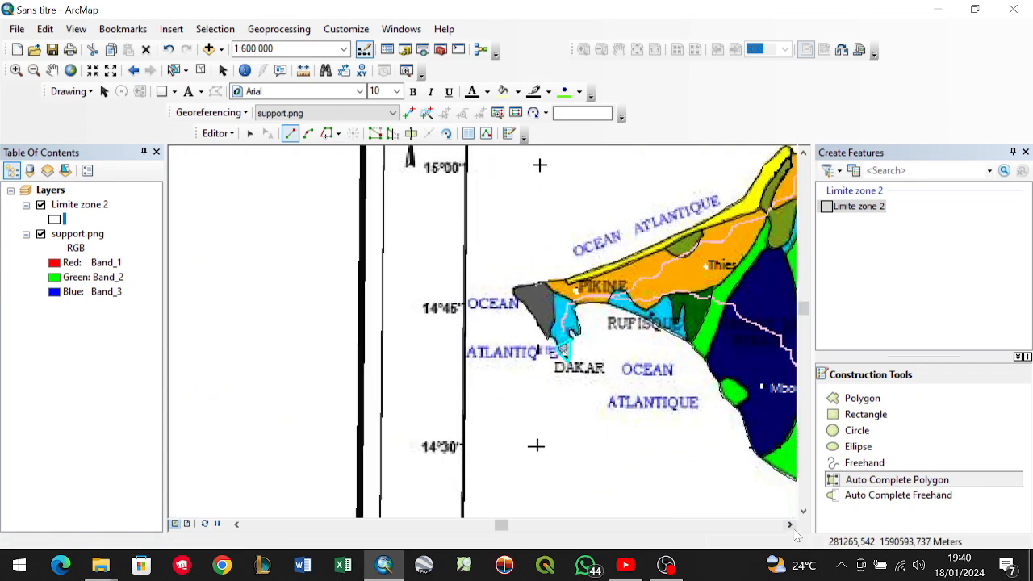
pyautogui.click(790, 524)
pyautogui.click(790, 524)
pyautogui.click(790, 524)
pyautogui.click(790, 524)
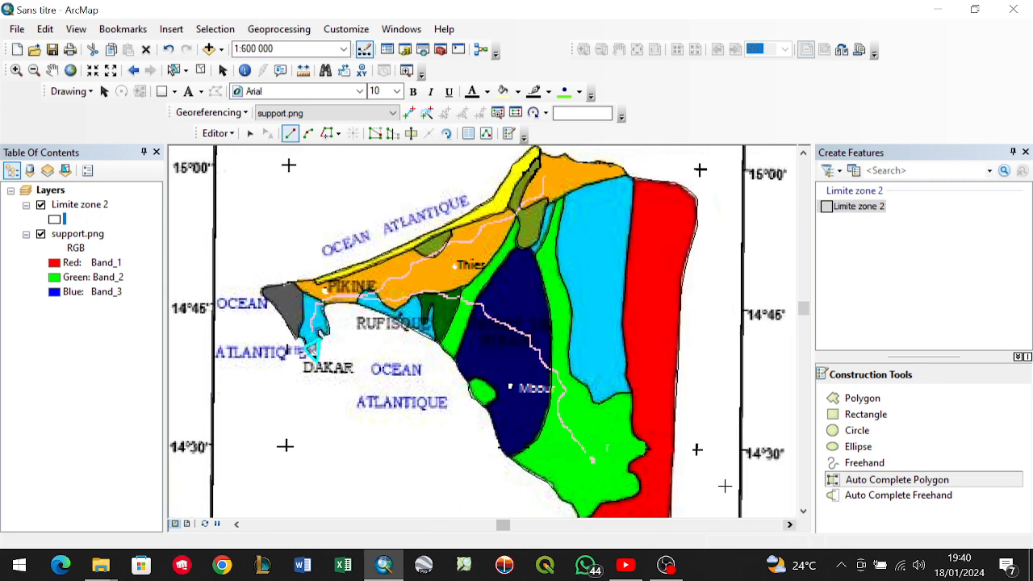
pyautogui.click(41, 234)
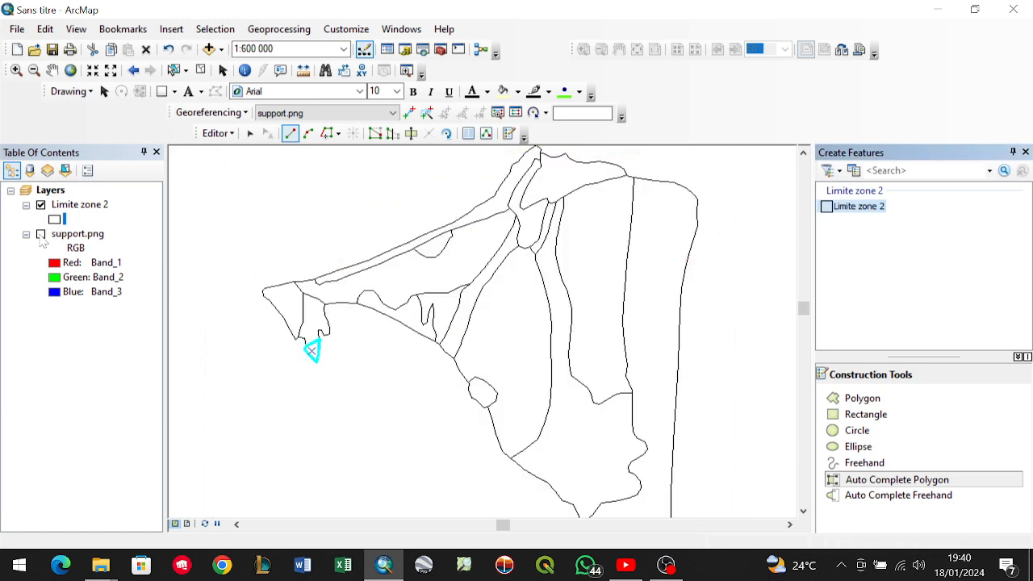
# Examine the digitized Limite zone 2 outlines across the whole study area for completeness.
pyautogui.click(52, 70)
pyautogui.scroll(3, 595, 307)
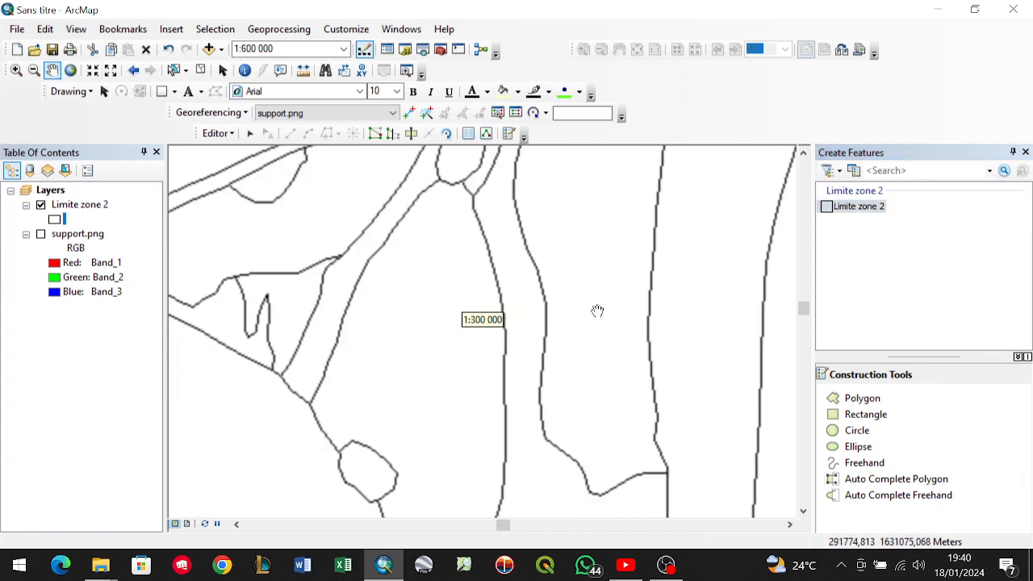
pyautogui.moveTo(463, 275); pyautogui.dragTo(571, 328)
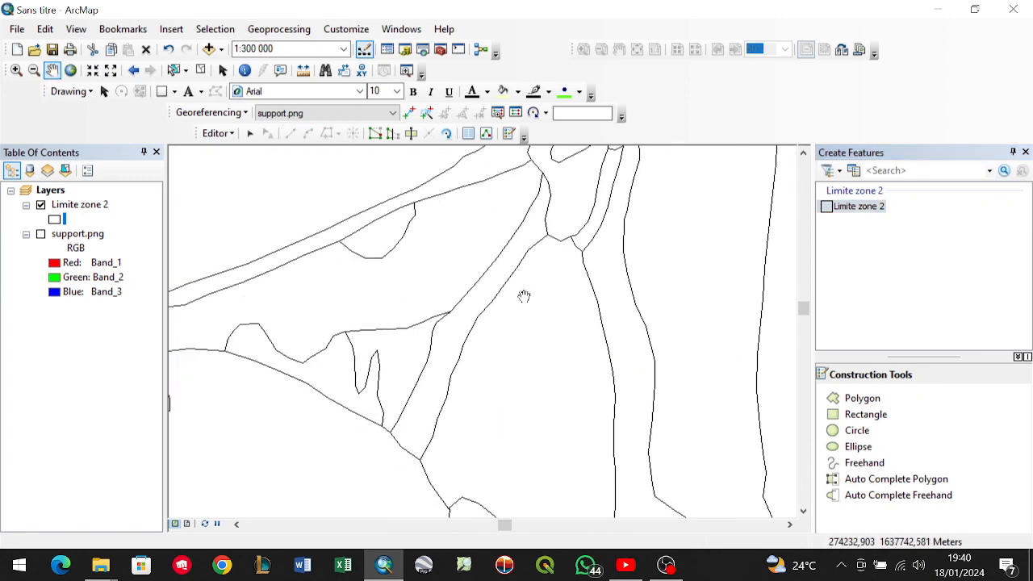
pyautogui.moveTo(427, 231); pyautogui.dragTo(563, 316)
pyautogui.moveTo(722, 292); pyautogui.dragTo(519, 366)
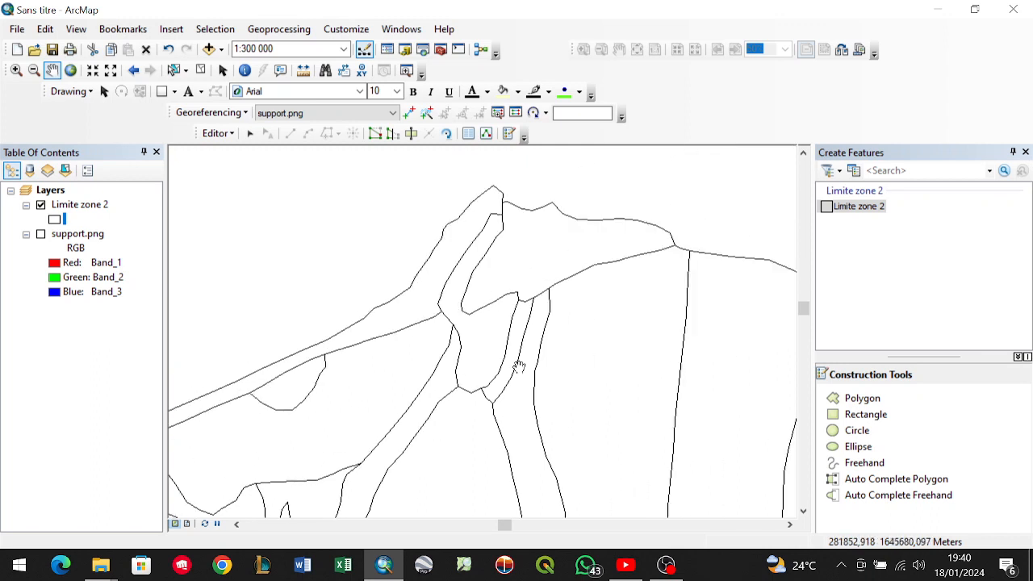
pyautogui.moveTo(529, 429); pyautogui.dragTo(412, 312)
pyautogui.moveTo(552, 381); pyautogui.dragTo(392, 302)
pyautogui.scroll(-3, 376, 288)
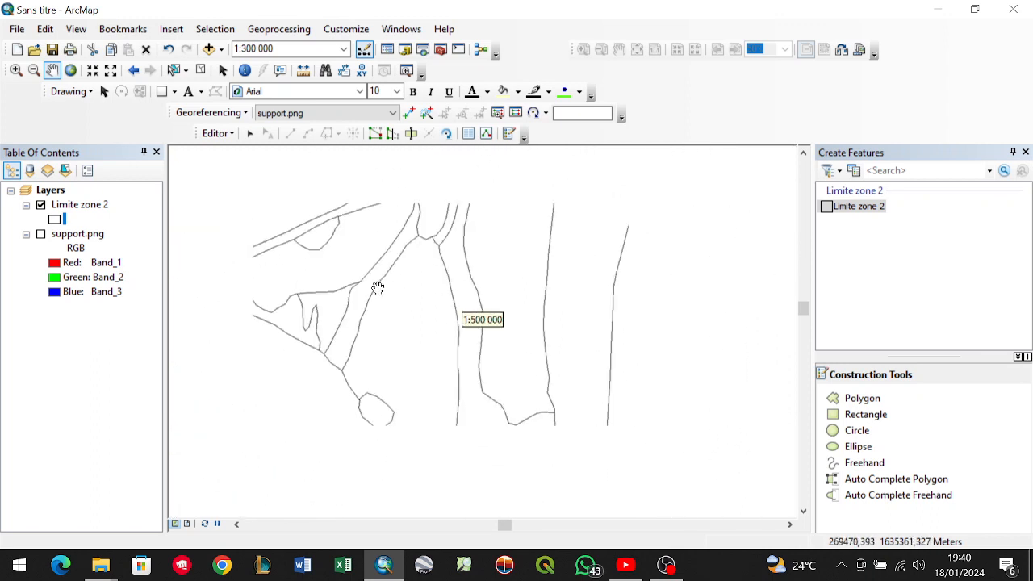
pyautogui.moveTo(429, 251); pyautogui.dragTo(535, 288)
pyautogui.scroll(-1, 513, 303)
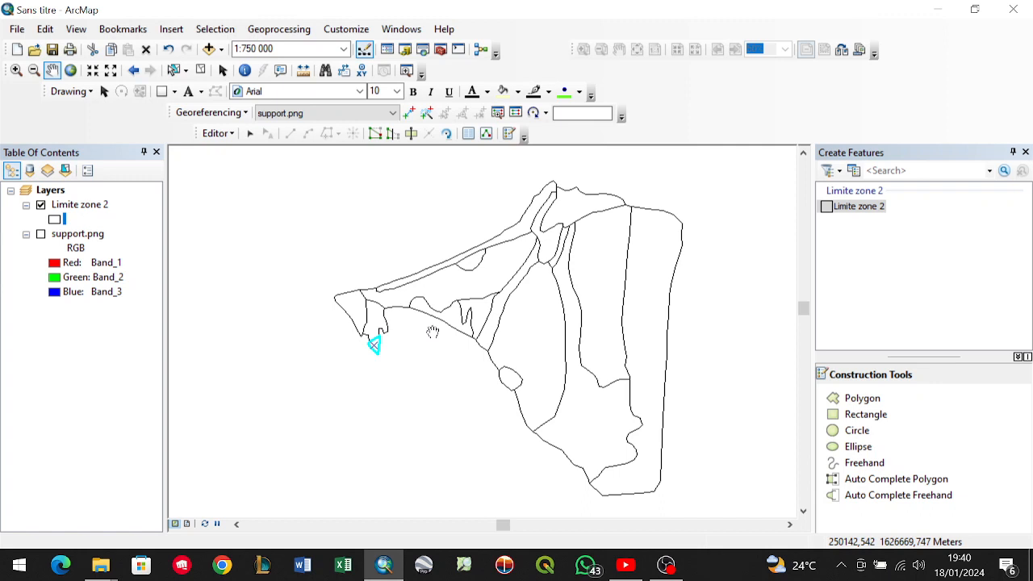
# Stop the editing session and save the edits to Limite zone 2.
pyautogui.click(219, 133)
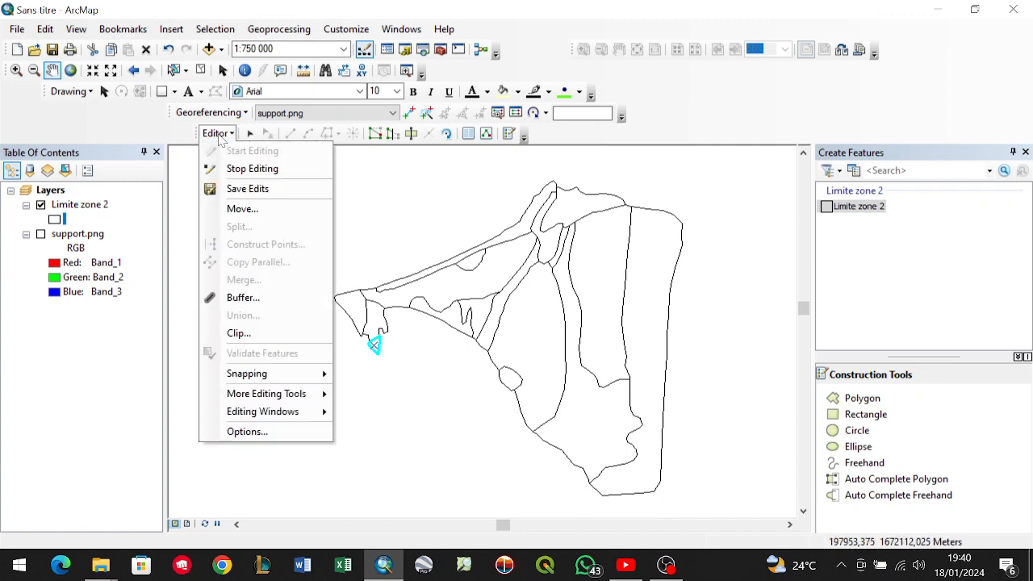
pyautogui.click(256, 170)
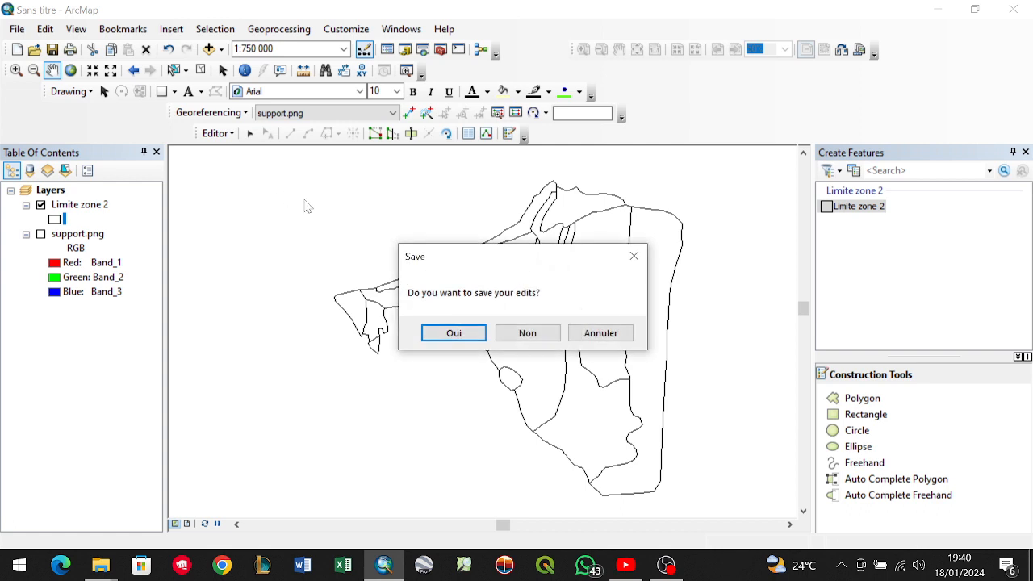
pyautogui.click(439, 335)
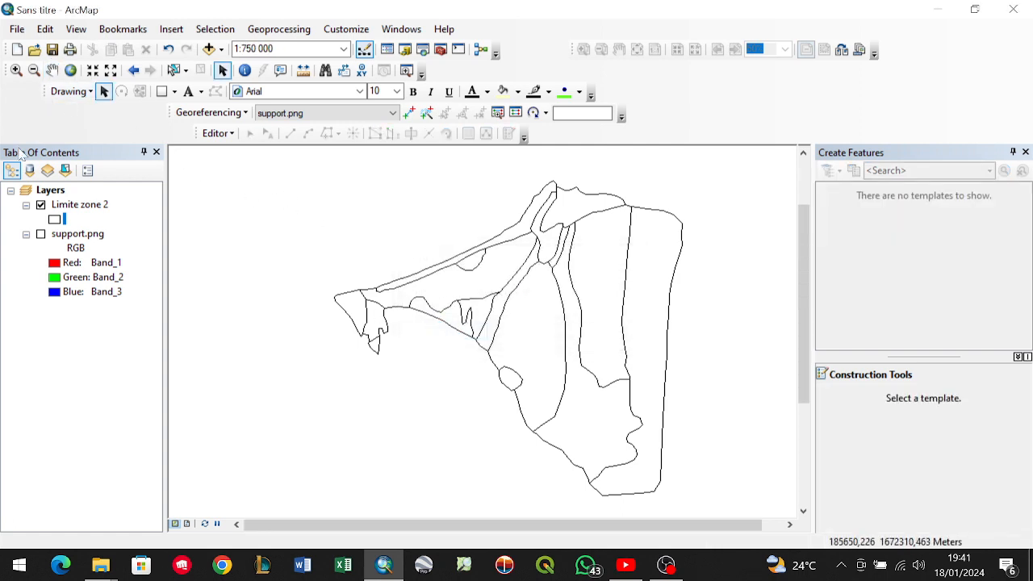
# Open the attribute table of Limite zone 2 and add a Text field named GEOLOGIE.
pyautogui.click(72, 206)
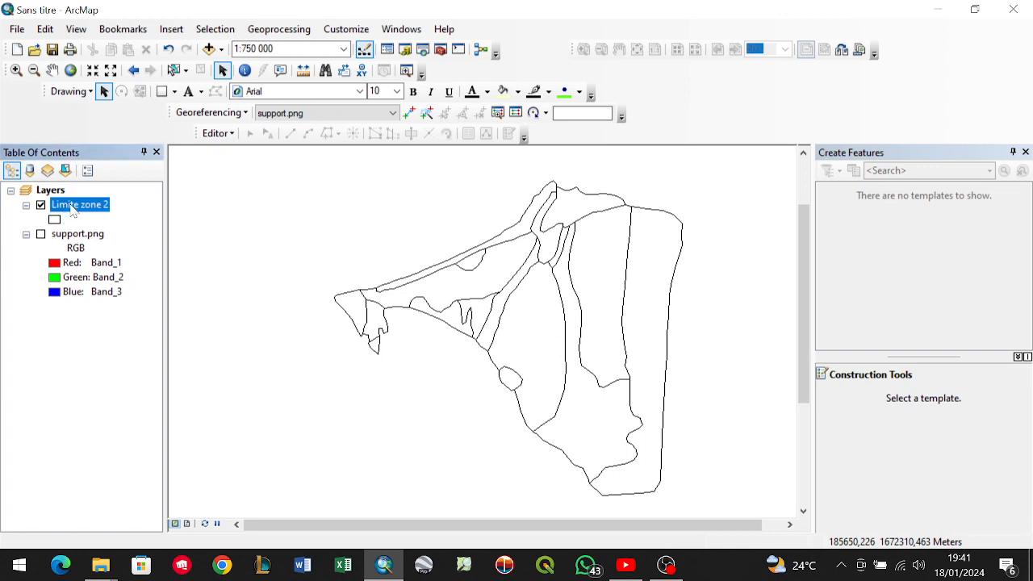
pyautogui.rightClick(72, 208)
pyautogui.click(105, 239)
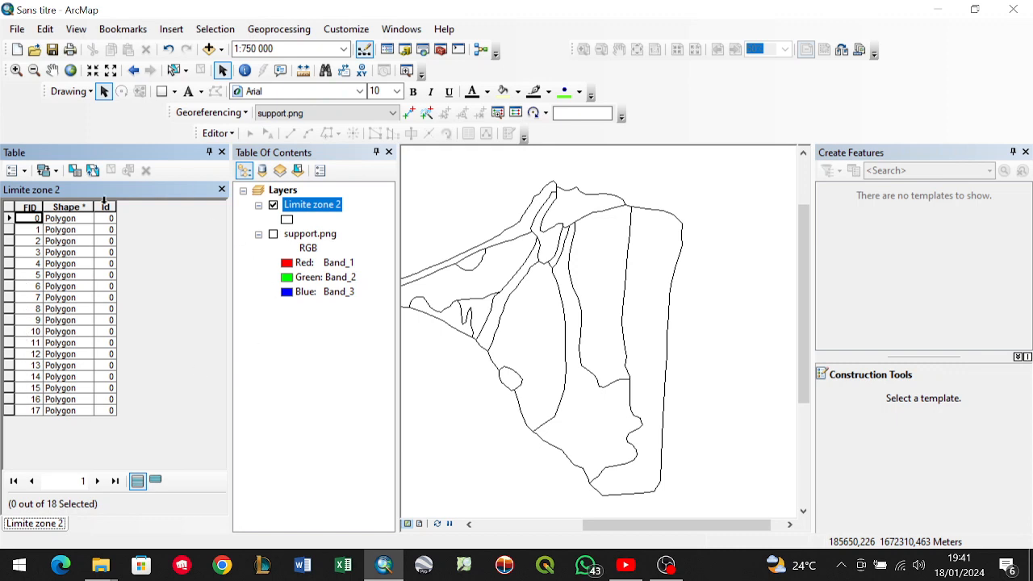
pyautogui.click(16, 170)
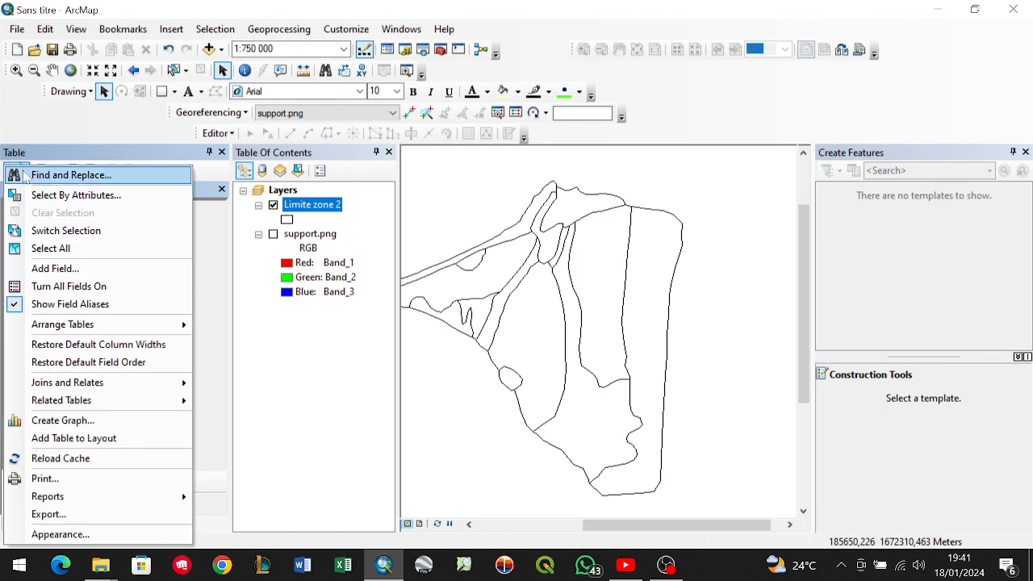
pyautogui.click(88, 271)
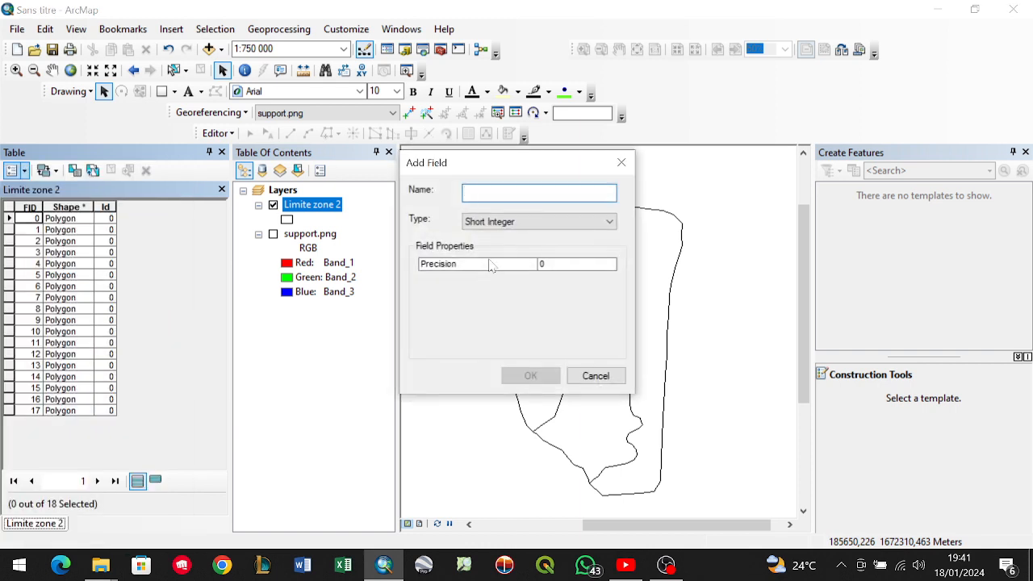
pyautogui.write('GEOLOGIE')
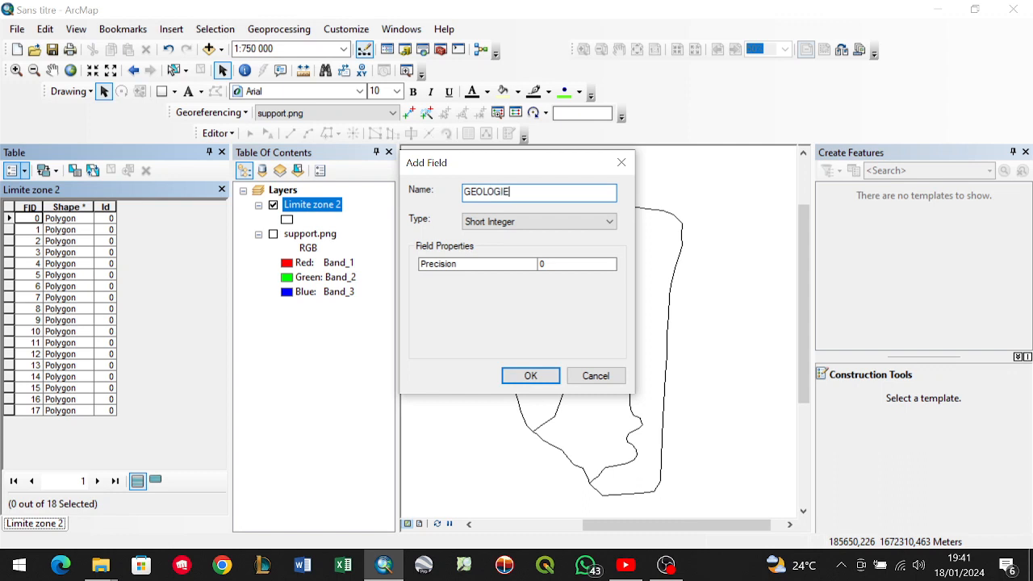
pyautogui.click(537, 217)
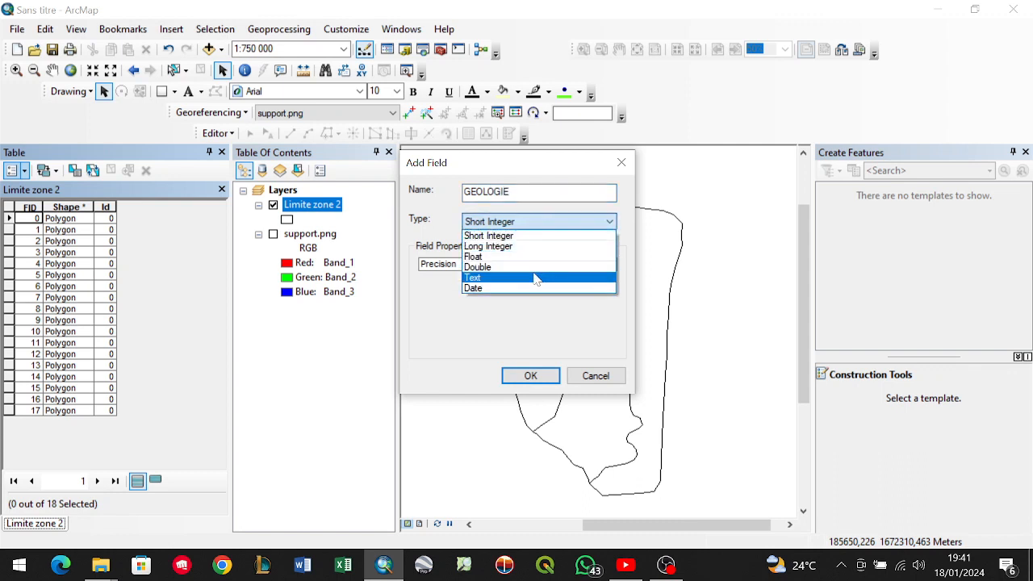
pyautogui.click(538, 278)
pyautogui.click(530, 375)
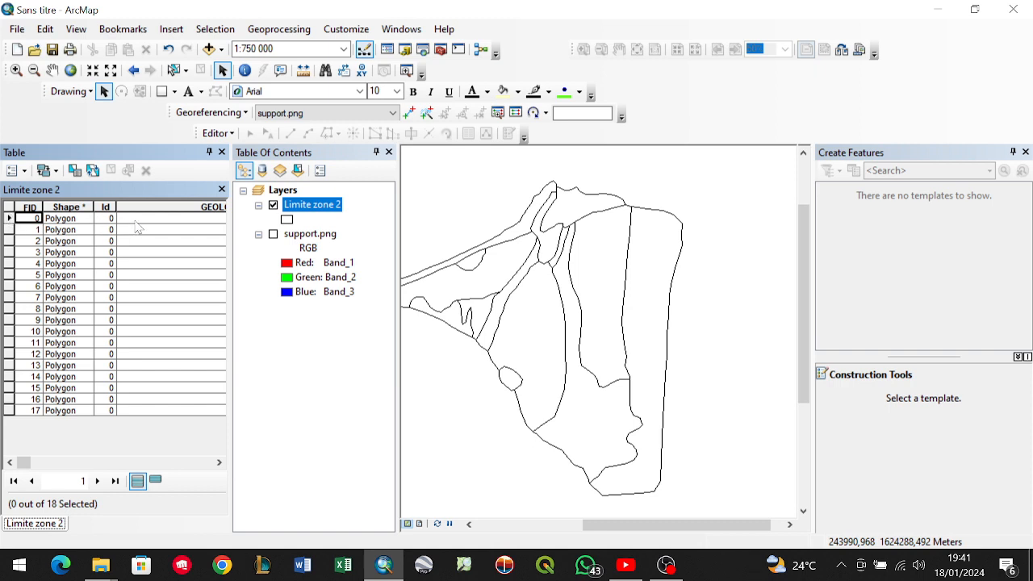
# Select the FID 0 polygon record, close the table and redisplay support.png with its geological legend in view.
pyautogui.click(9, 219)
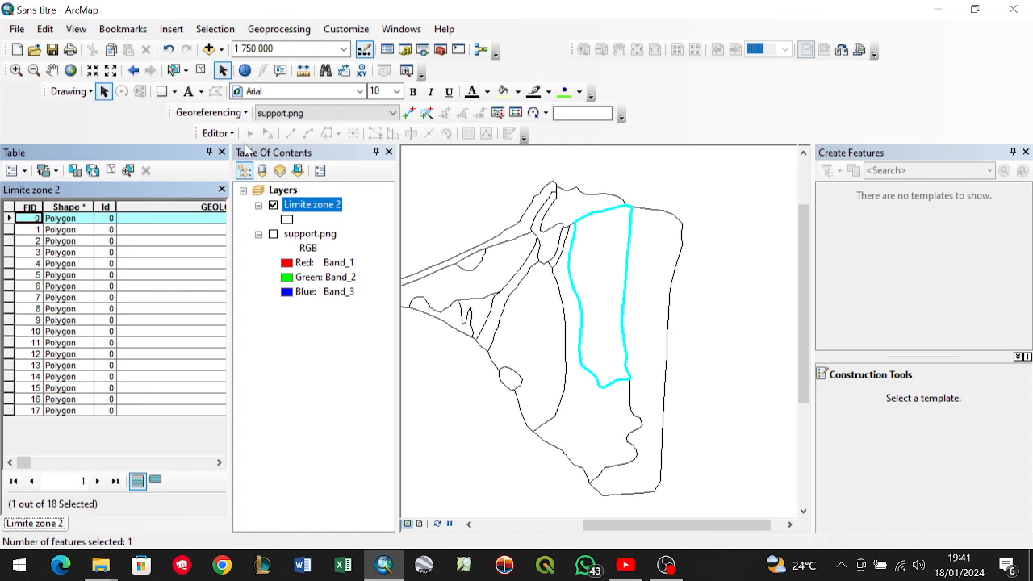
pyautogui.click(222, 152)
pyautogui.click(40, 233)
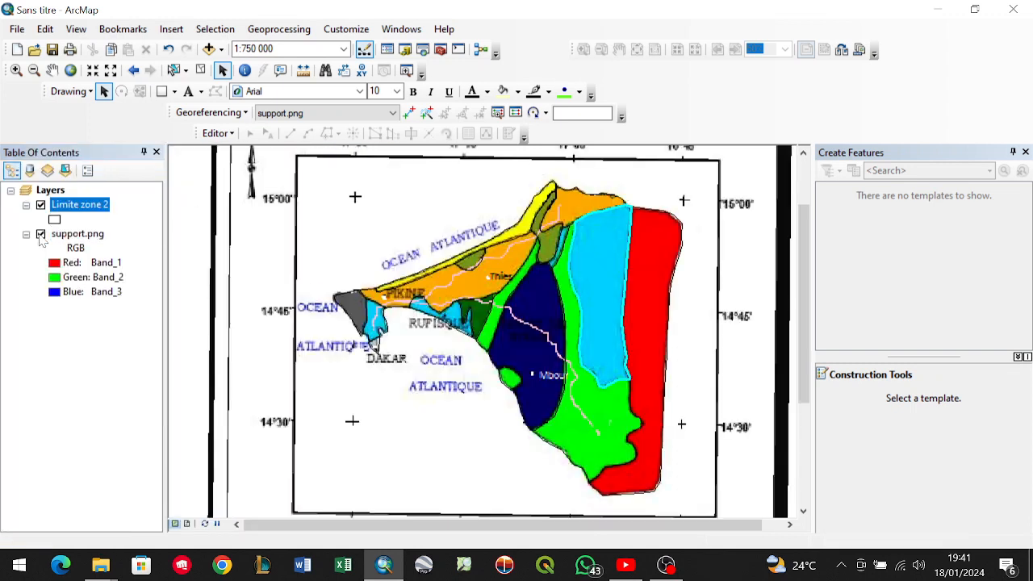
pyautogui.moveTo(804, 342)
pyautogui.mouseDown()
pyautogui.moveTo(804, 413)
pyautogui.moveTo(807, 345)
pyautogui.moveTo(807, 358)
pyautogui.mouseUp()
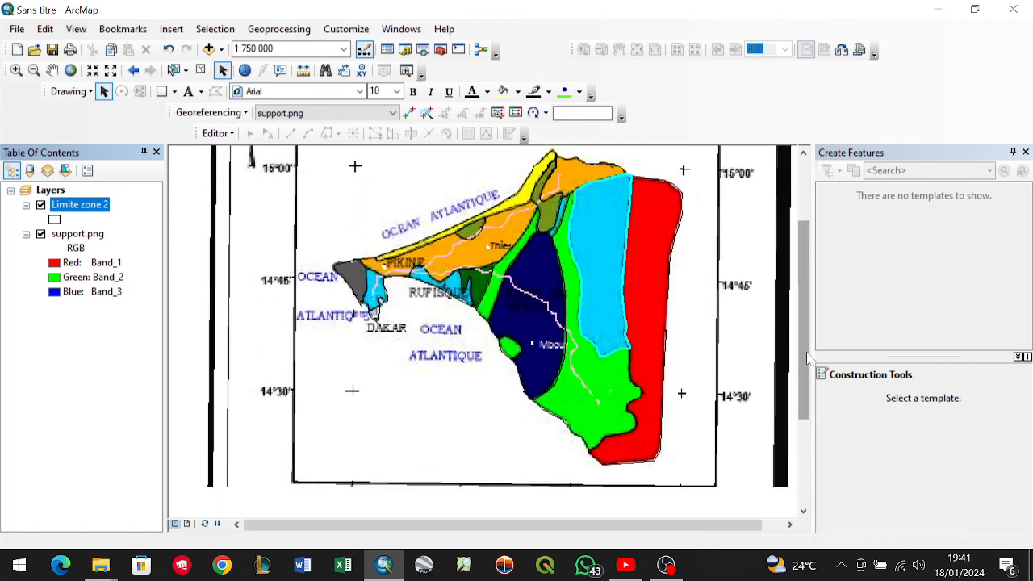
pyautogui.scroll(-1, 497, 324)
pyautogui.scroll(-1, 497, 325)
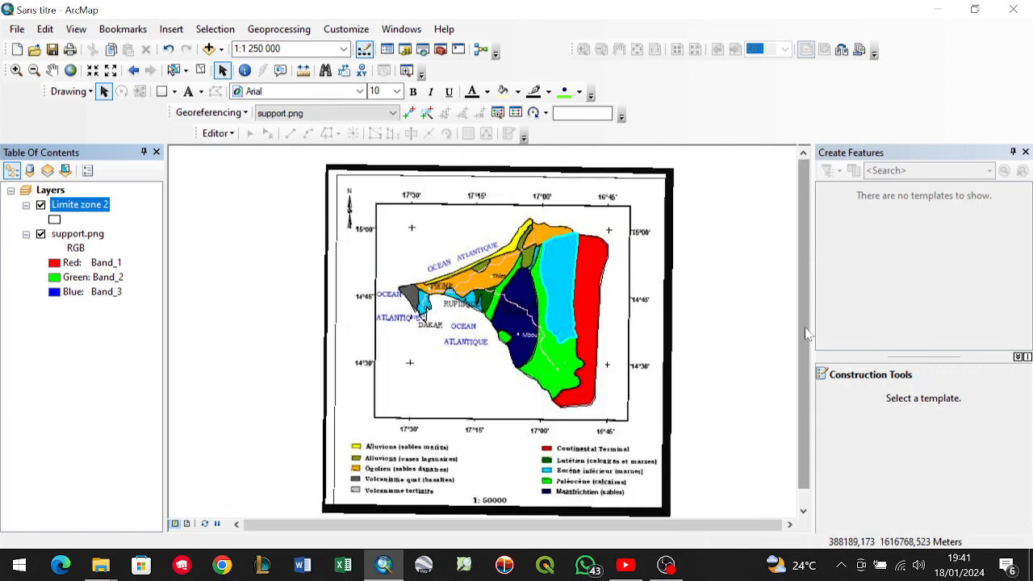
# Open the attribute table of Limite zone 2, narrow it beside the map and start an editing session.
pyautogui.rightClick(59, 208)
pyautogui.click(92, 247)
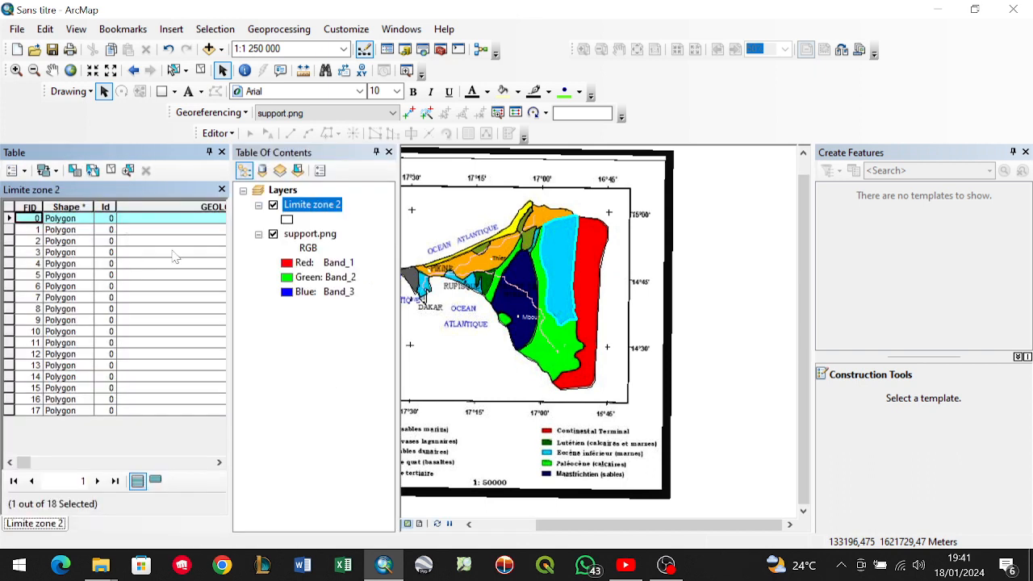
pyautogui.moveTo(232, 300); pyautogui.dragTo(208, 298)
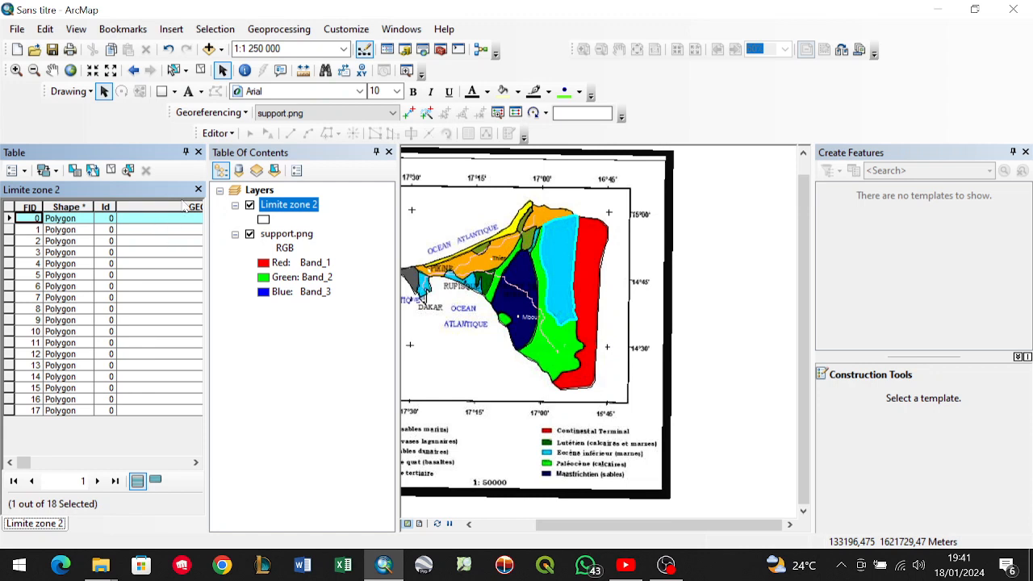
pyautogui.click(221, 134)
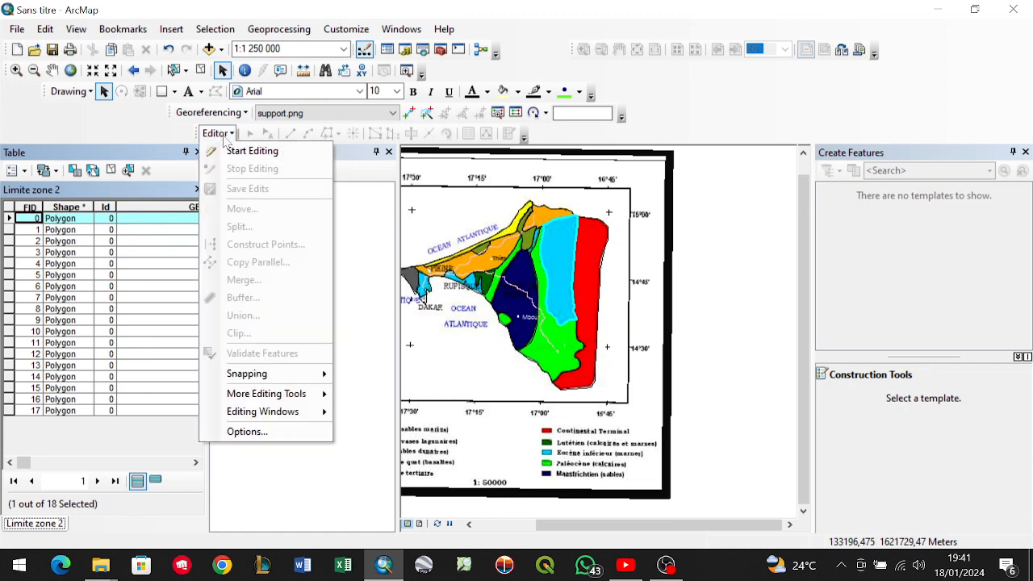
pyautogui.click(238, 151)
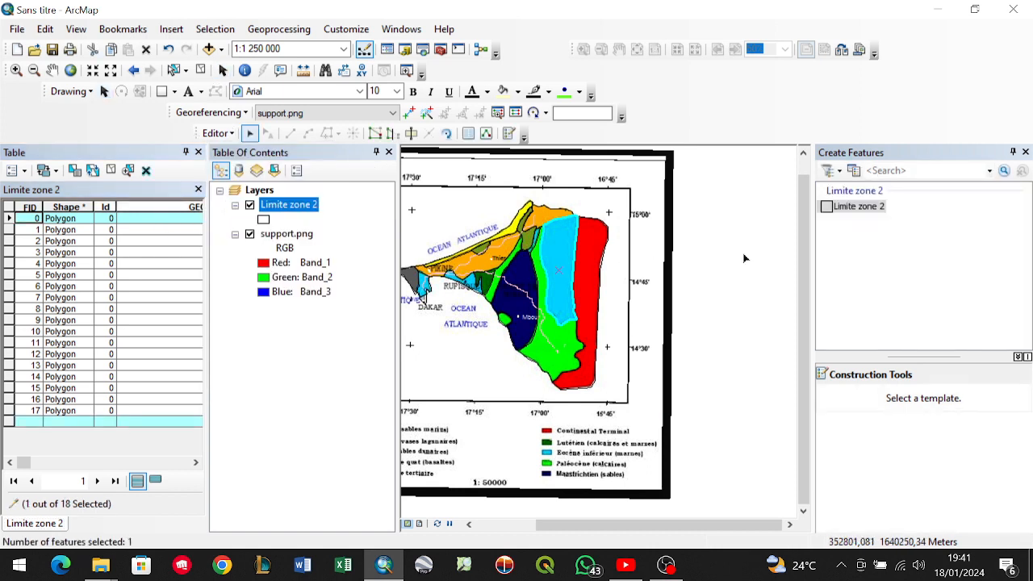
pyautogui.click(143, 219)
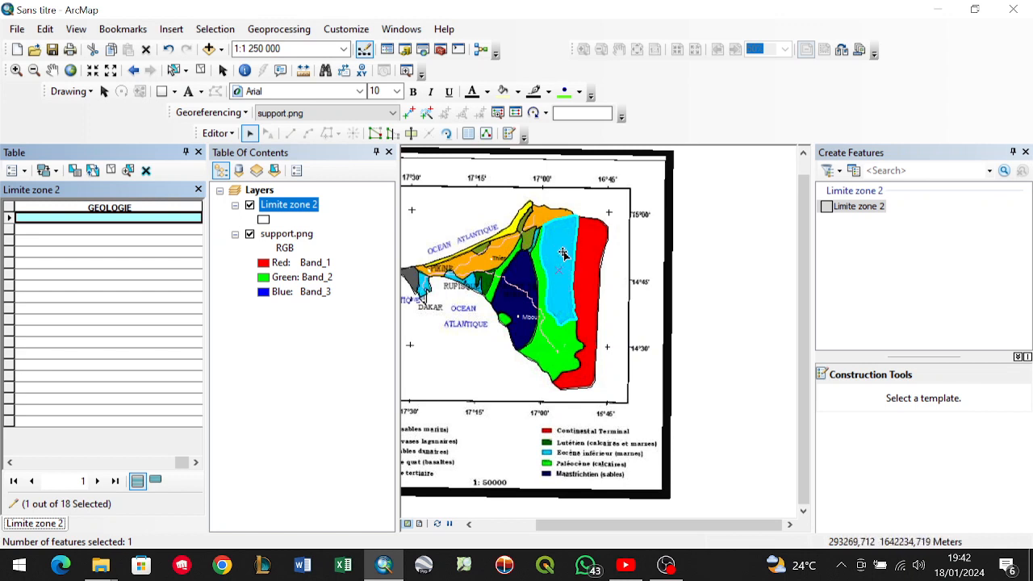
pyautogui.click(38, 218)
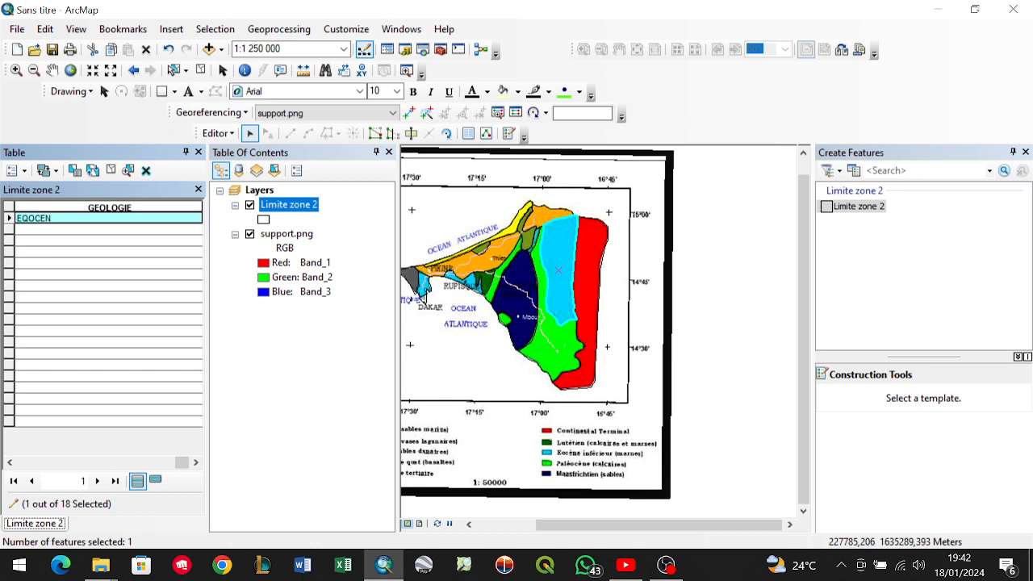
pyautogui.click(9, 230)
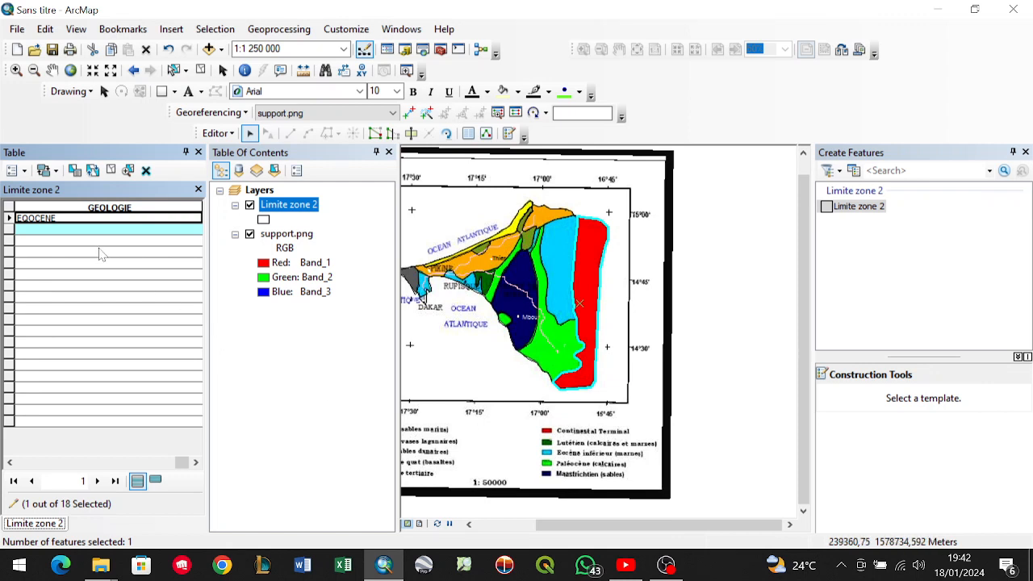
pyautogui.press('BackSpace')
pyautogui.write('Tontinental')
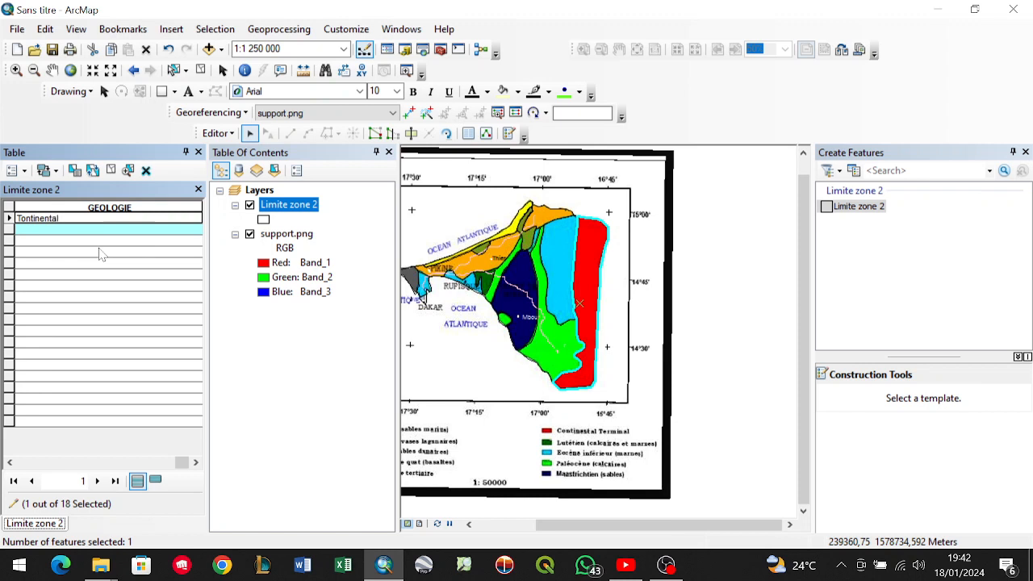
pyautogui.click(10, 229)
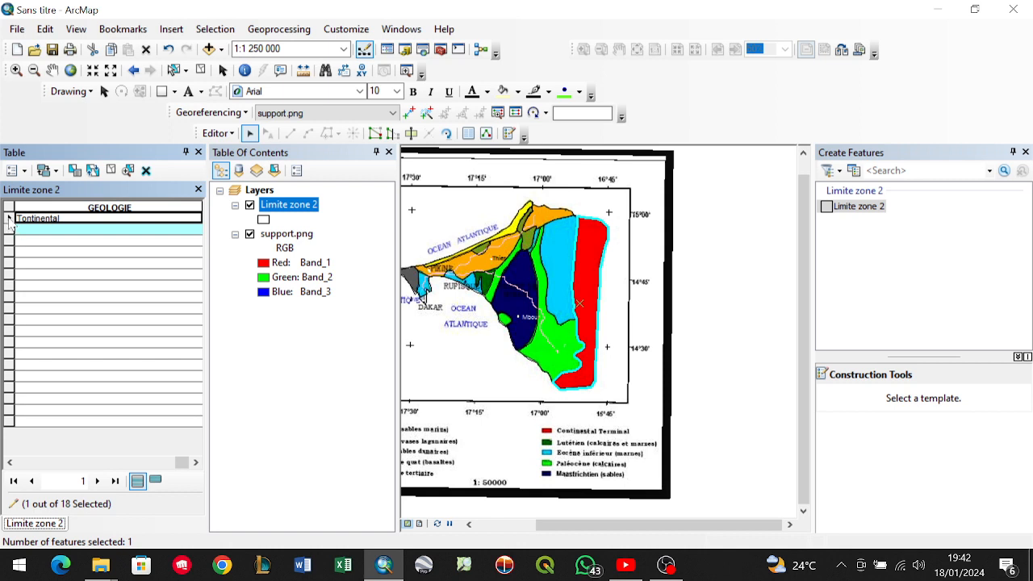
# Select the first polygon record and replace its GEOLOGIE value with Eocene.
pyautogui.click(9, 218)
pyautogui.click(89, 218)
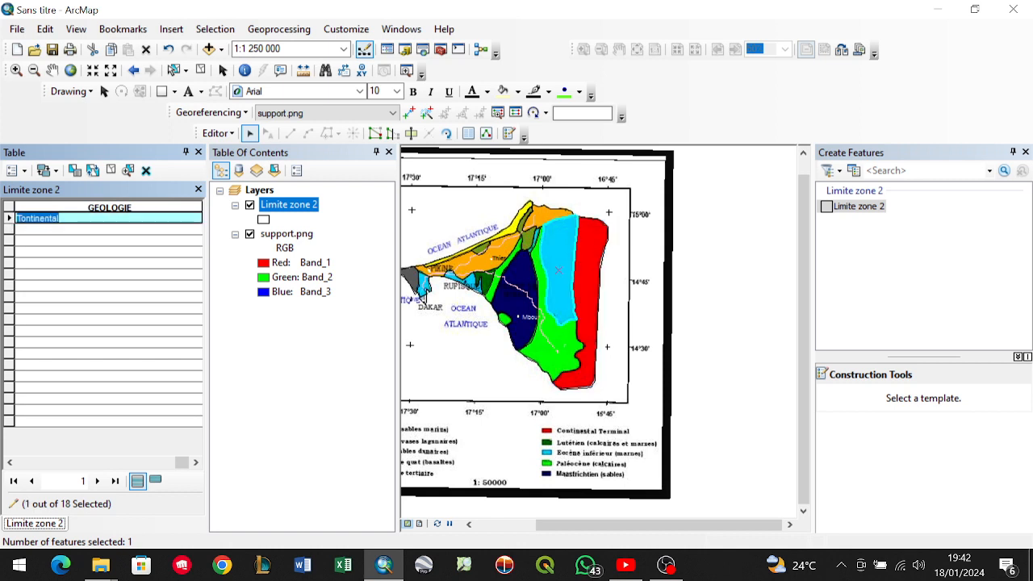
pyautogui.press('BackSpace')
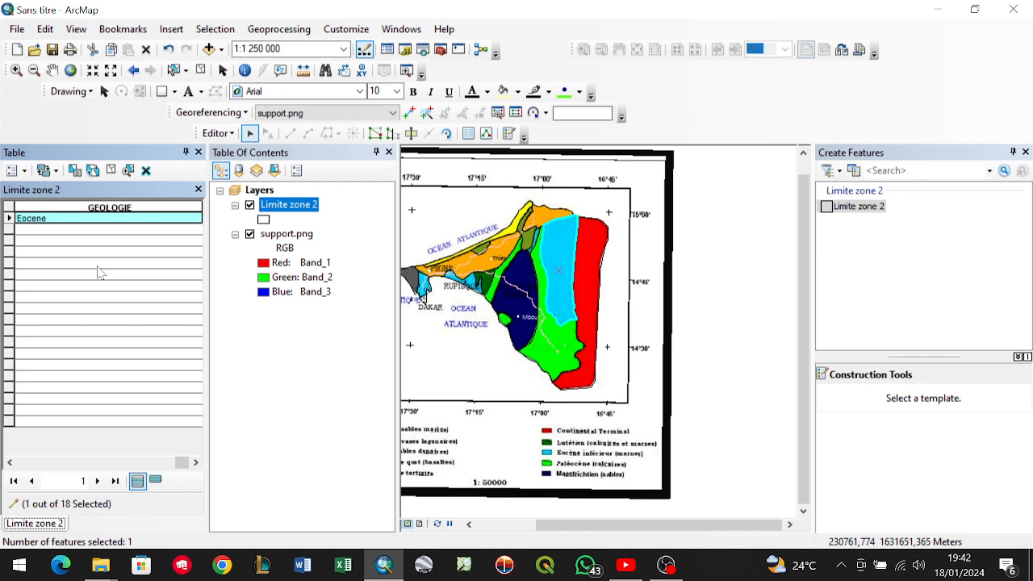
# Set GEOLOGIE to Continental Terminal for the second polygon record and Paleocene for the third.
pyautogui.click(31, 229)
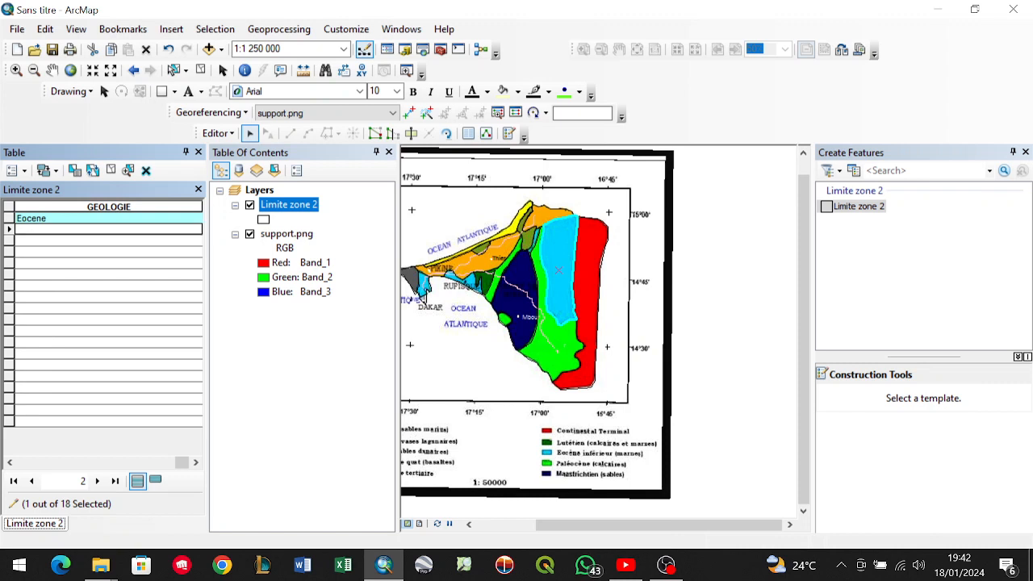
pyautogui.click(10, 230)
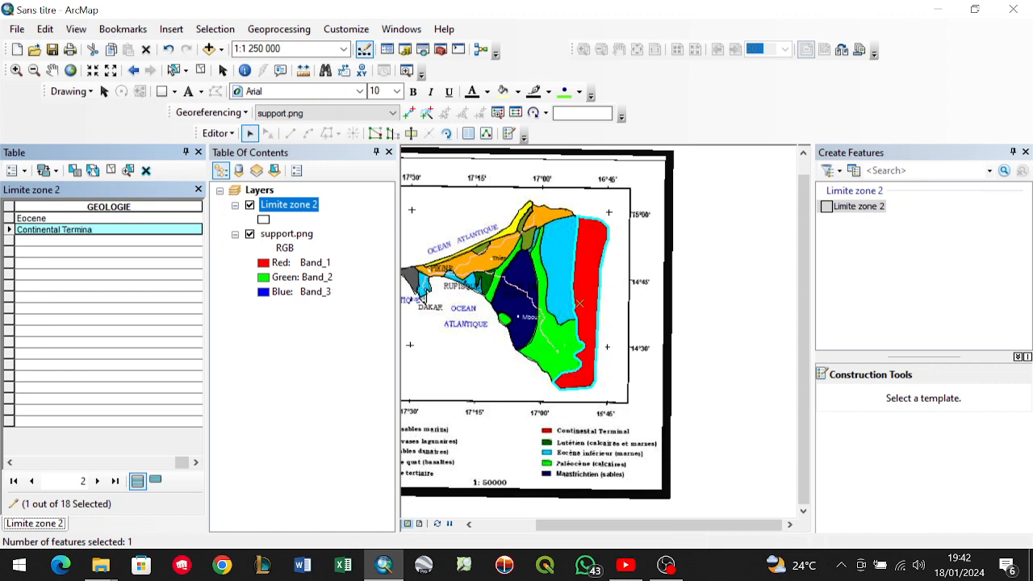
pyautogui.click(9, 241)
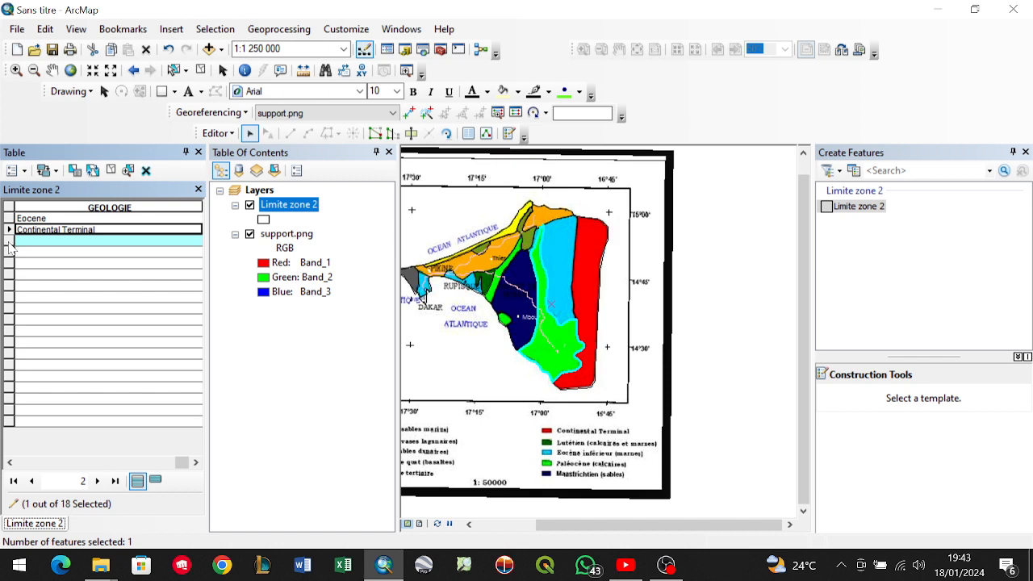
pyautogui.click(9, 242)
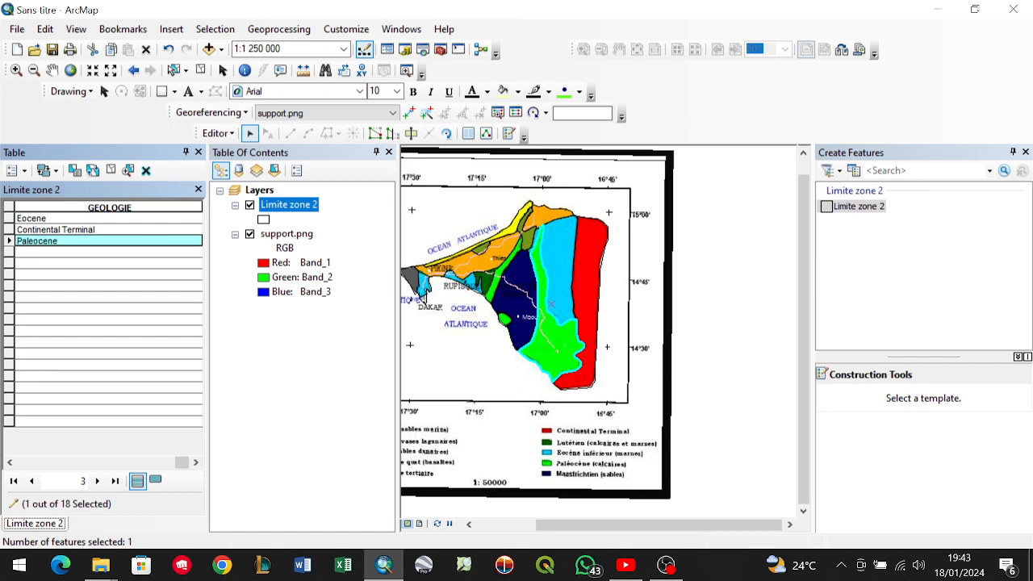
# Select the fourth polygon record, match its map colour to the legend and set its GEOLOGIE value to Ogolien.
pyautogui.click(7, 255)
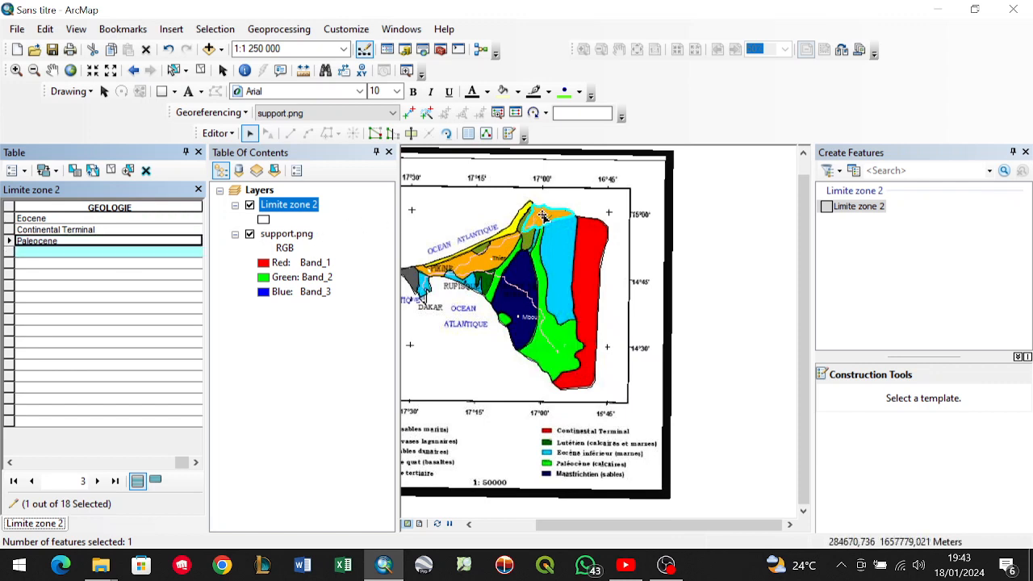
pyautogui.click(467, 524)
pyautogui.click(468, 524)
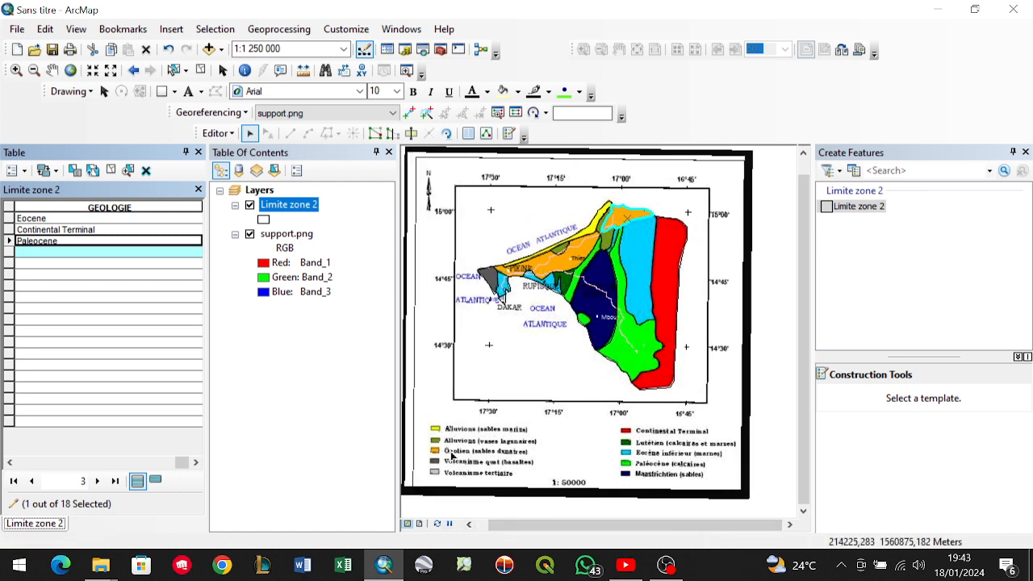
pyautogui.click(79, 252)
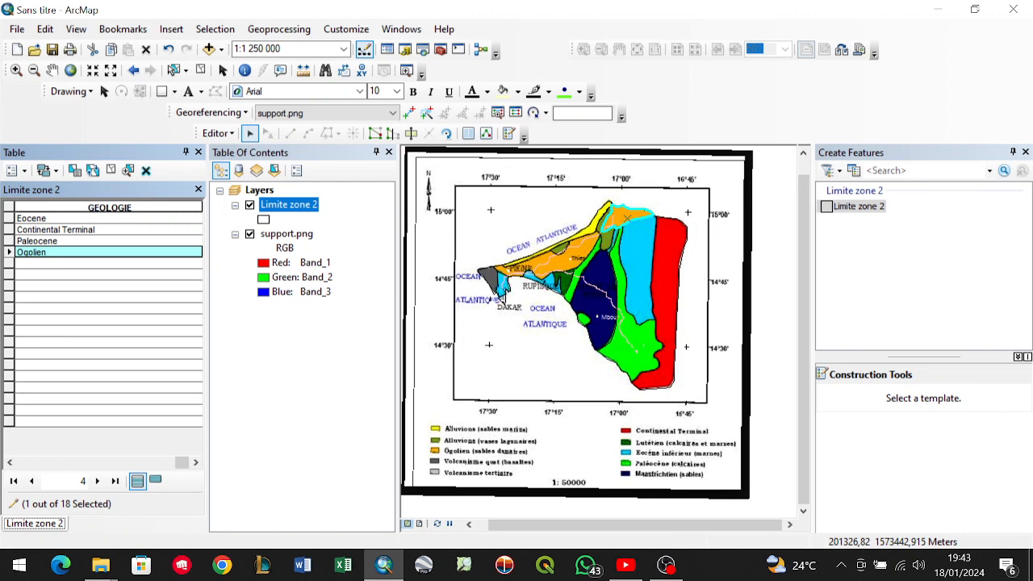
# Select the fifth polygon record, locate it on the map and set its GEOLOGIE value to Eocene.
pyautogui.click(9, 263)
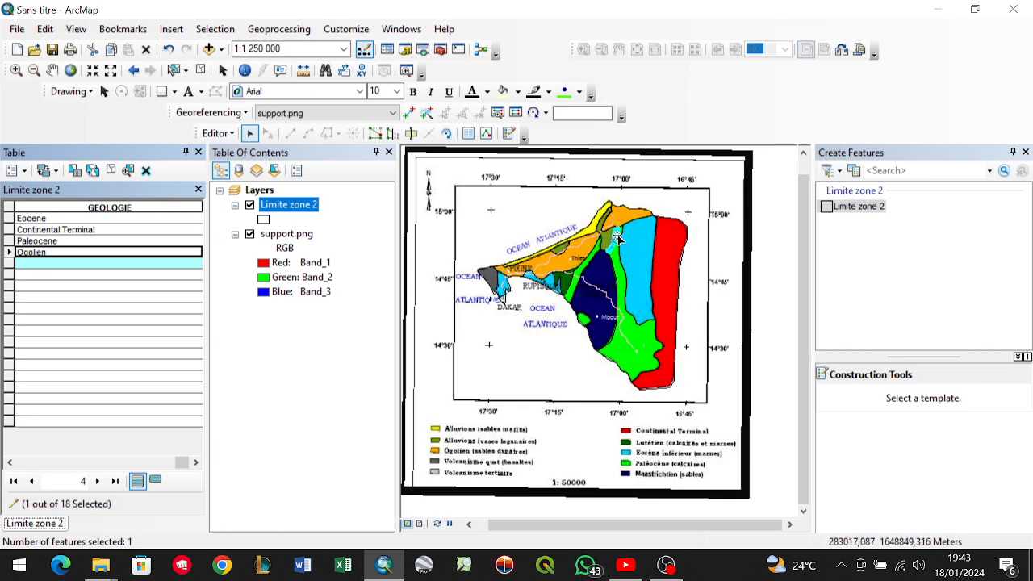
pyautogui.scroll(-3, 612, 242)
pyautogui.scroll(3, 623, 242)
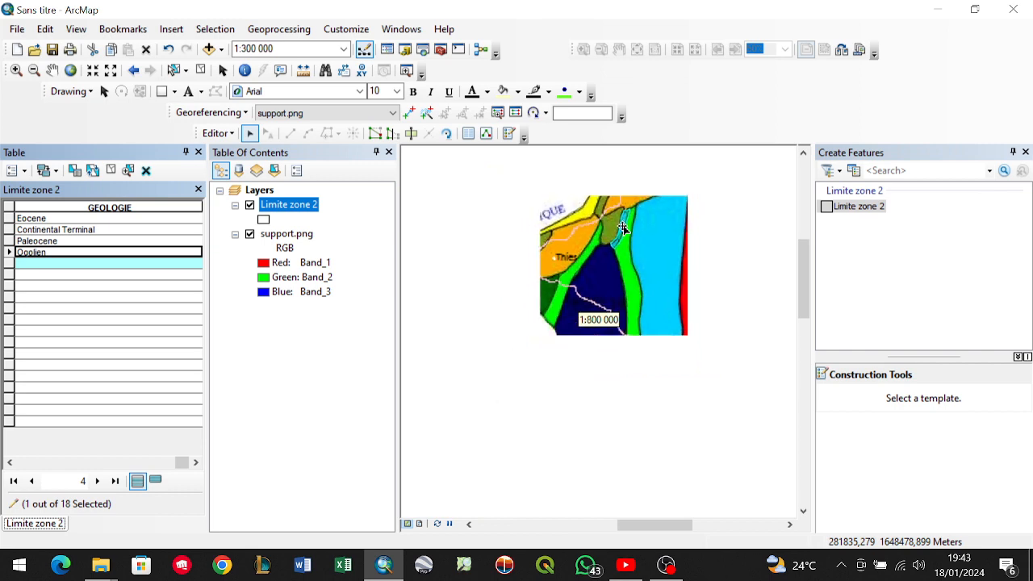
pyautogui.scroll(3, 637, 242)
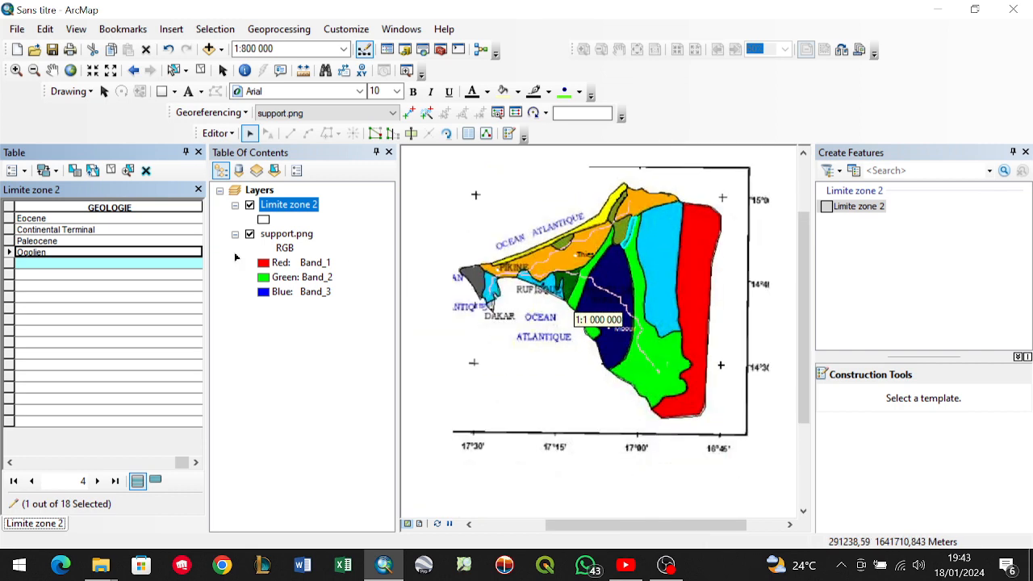
pyautogui.click(68, 265)
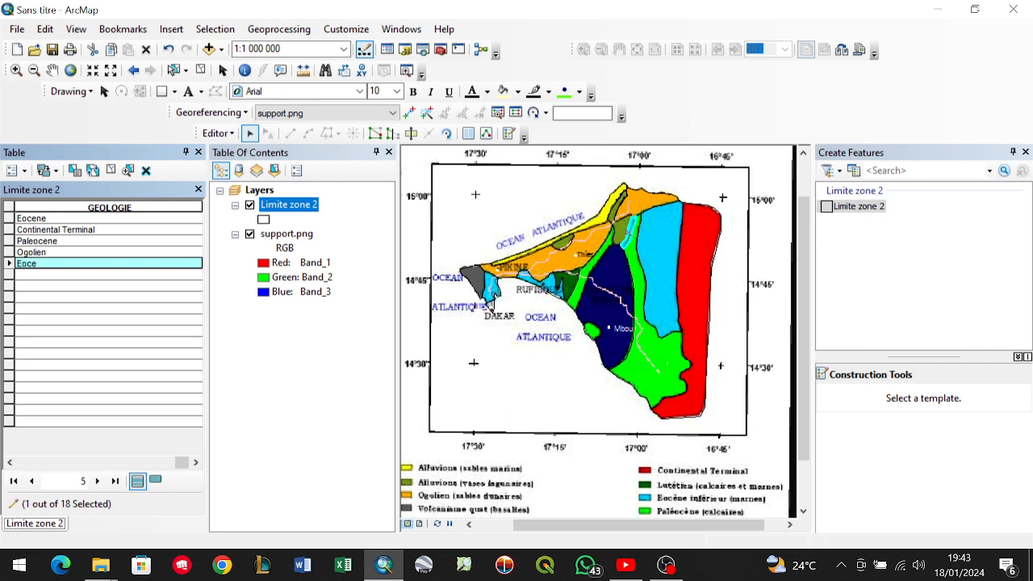
# Select the sixth polygon record, compare it with the map legend and set its GEOLOGIE value to Alluvions(vase lagunaires).
pyautogui.click(8, 276)
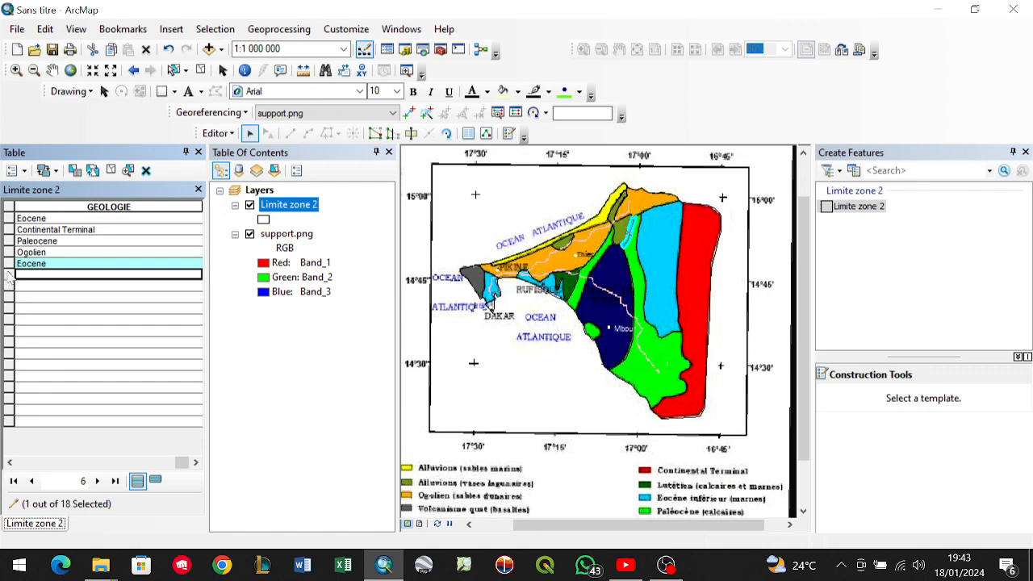
pyautogui.click(9, 276)
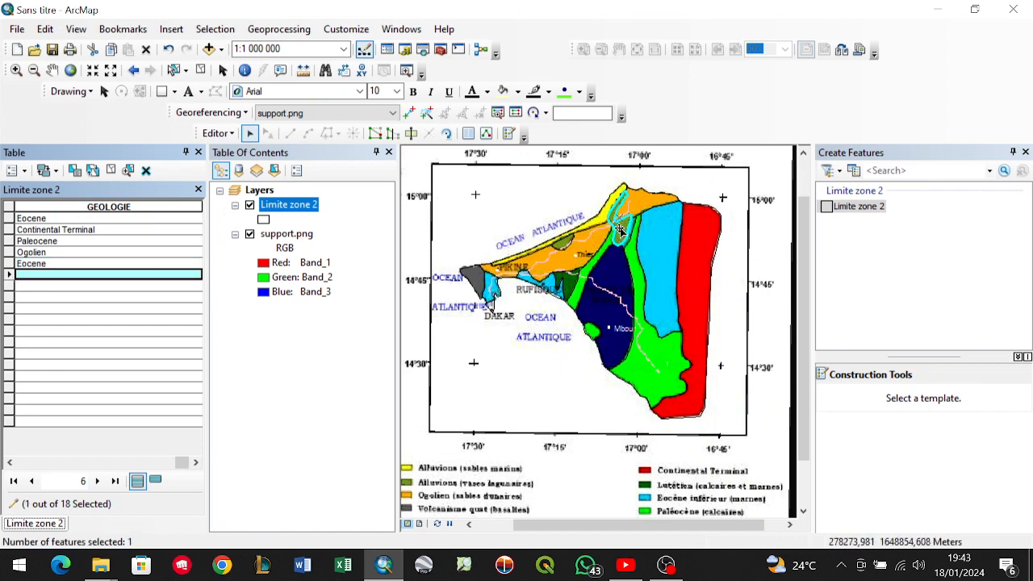
pyautogui.scroll(2, 620, 230)
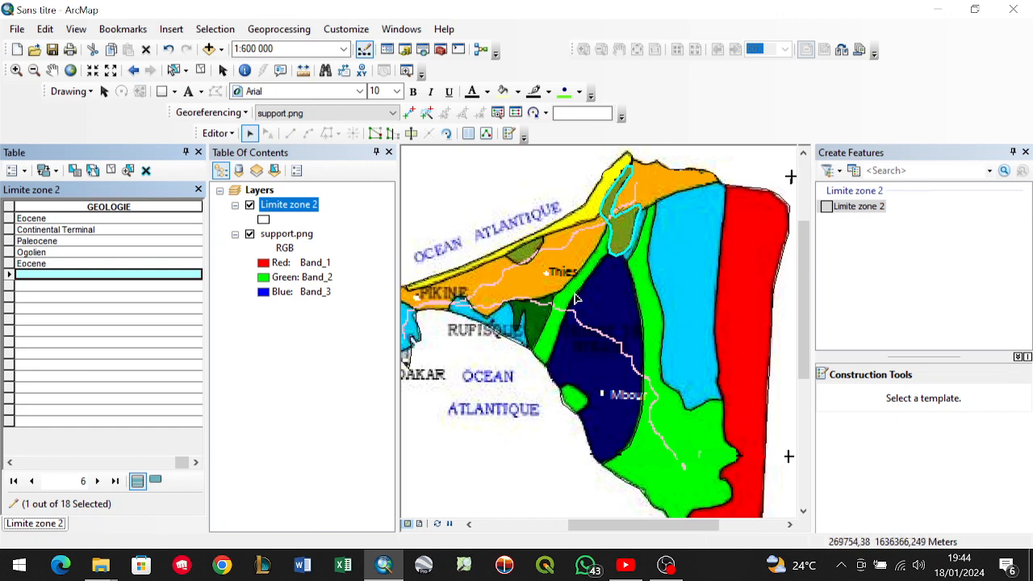
pyautogui.scroll(1, 581, 266)
pyautogui.scroll(2, 583, 335)
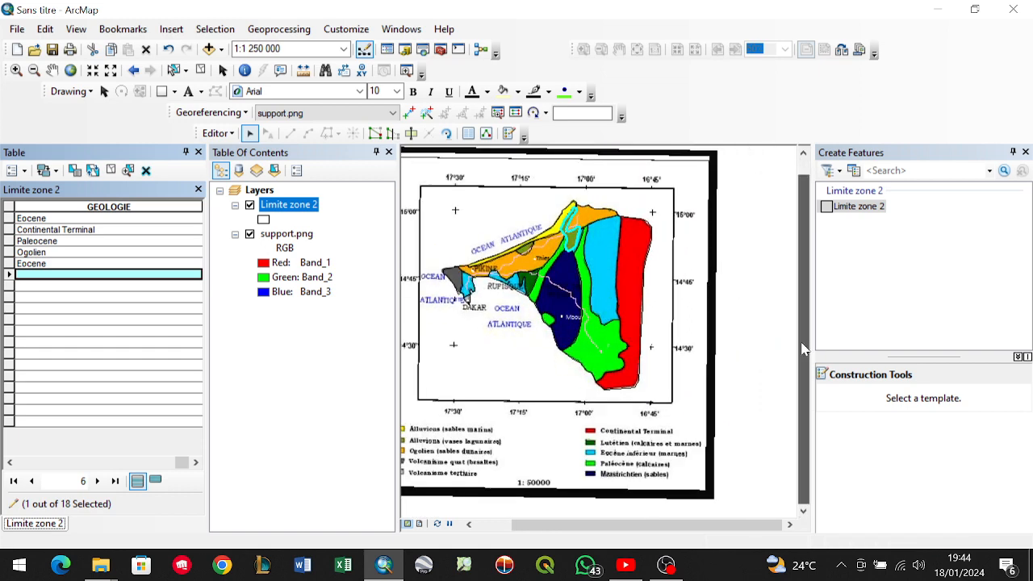
pyautogui.click(468, 523)
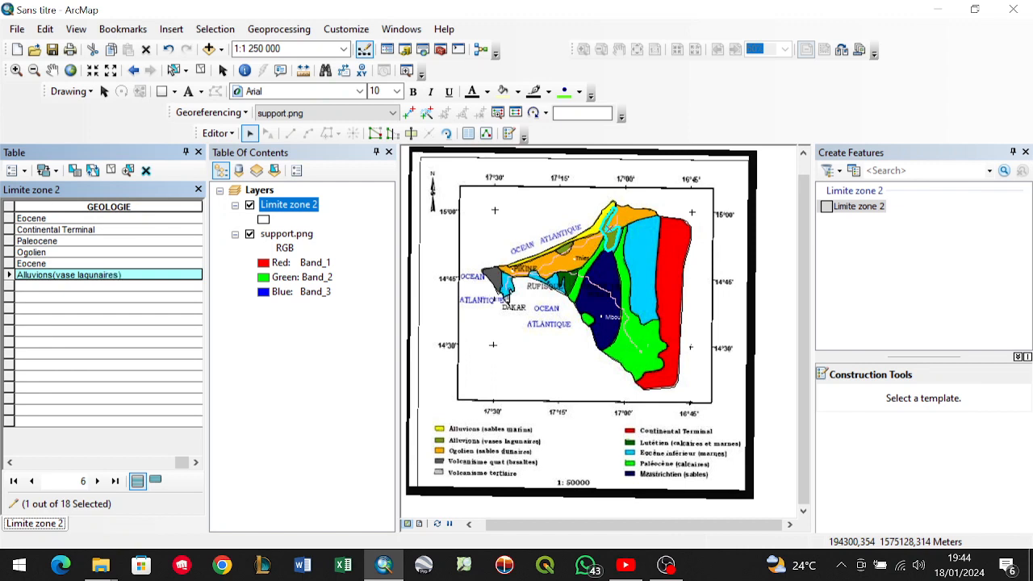
# Examine which map polygons the seventh, eighth and ninth records represent around the small green zone near Mbour.
pyautogui.click(5, 290)
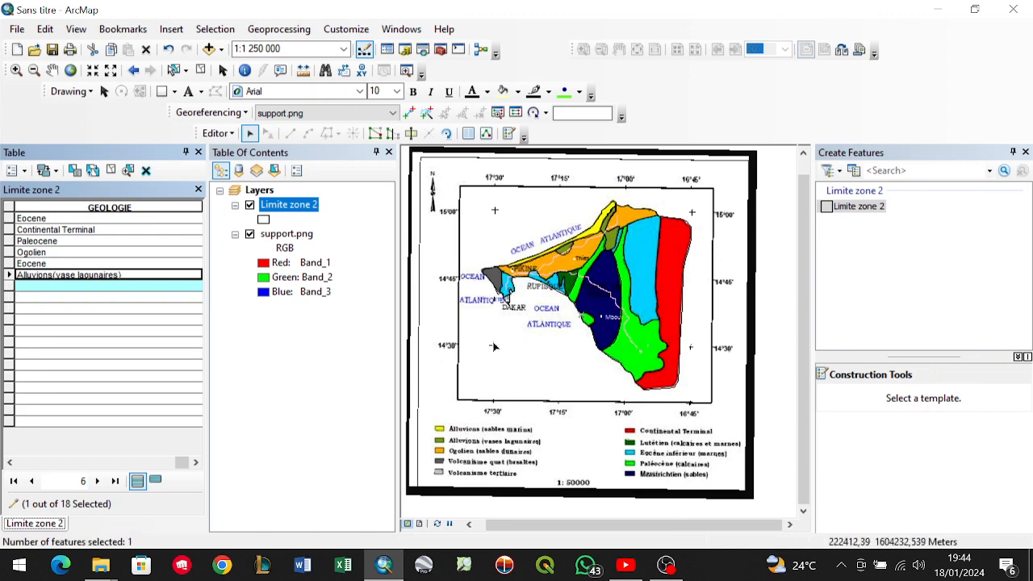
pyautogui.scroll(5, 570, 322)
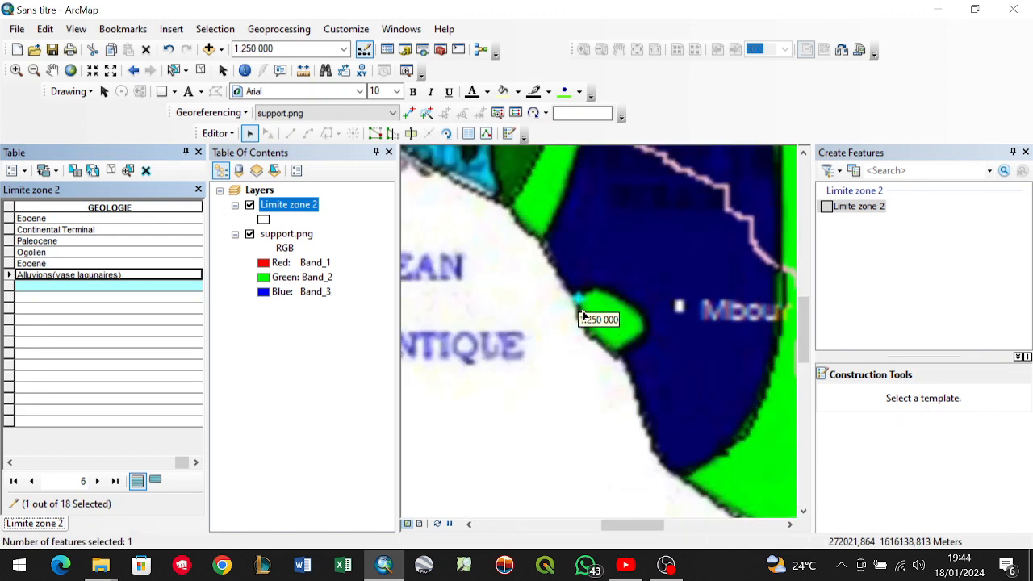
pyautogui.scroll(2, 590, 320)
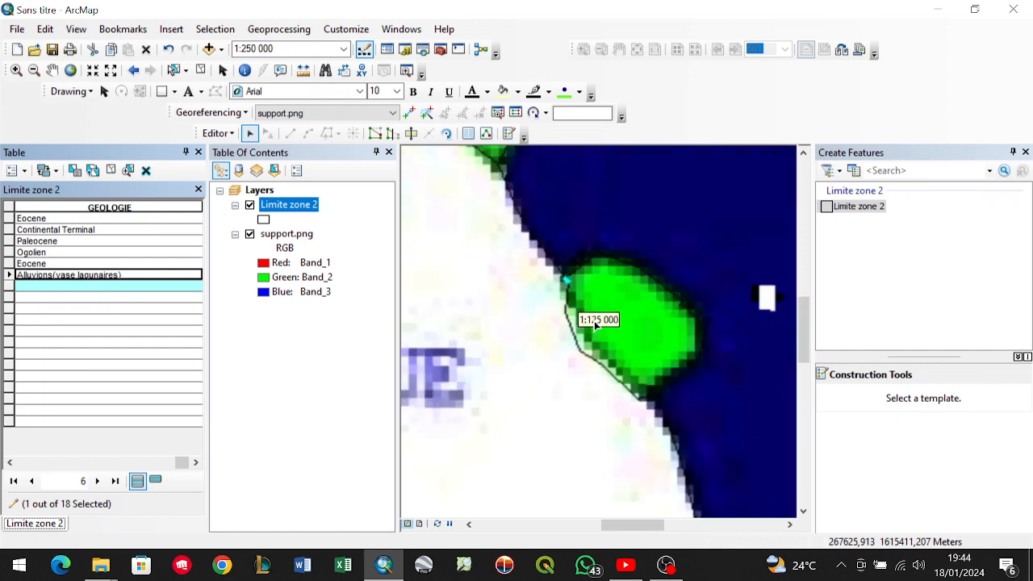
pyautogui.scroll(-3, 595, 323)
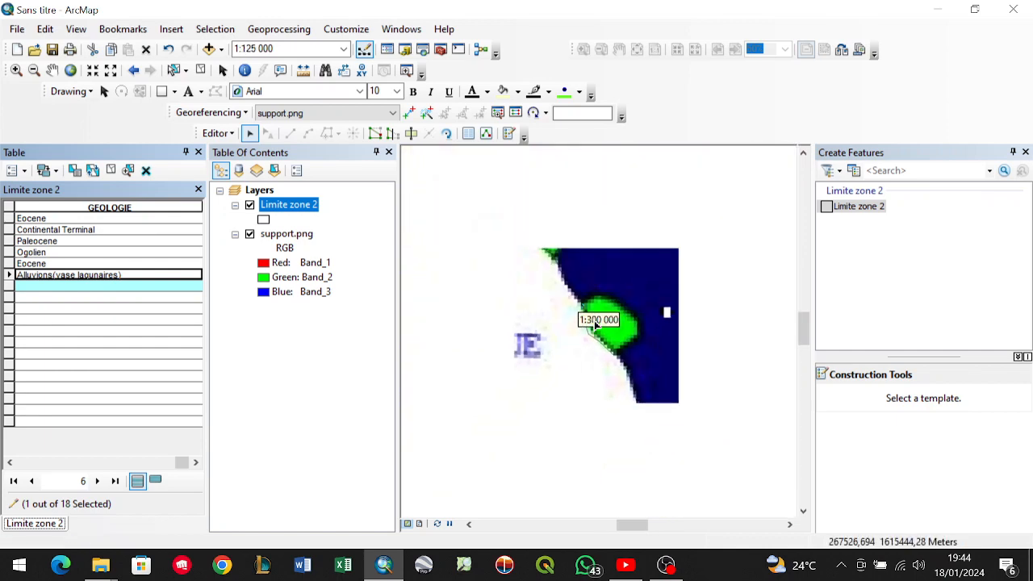
pyautogui.scroll(-2, 593, 321)
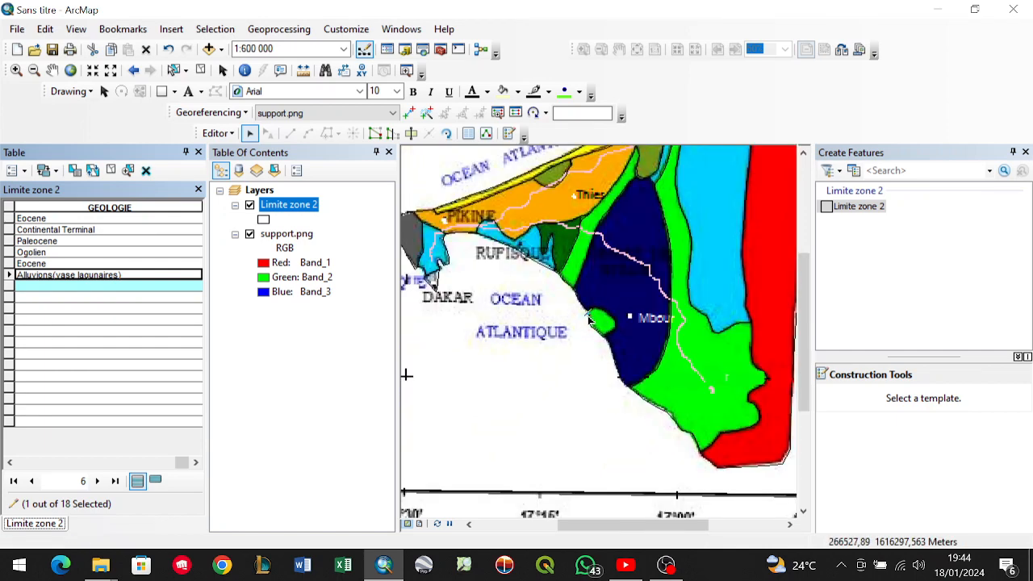
pyautogui.click(9, 298)
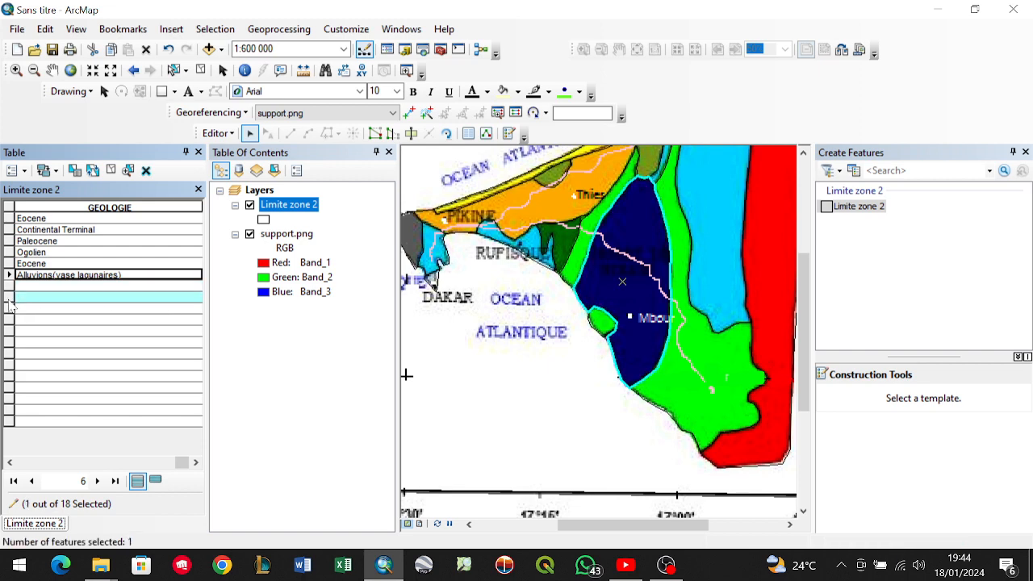
pyautogui.click(10, 308)
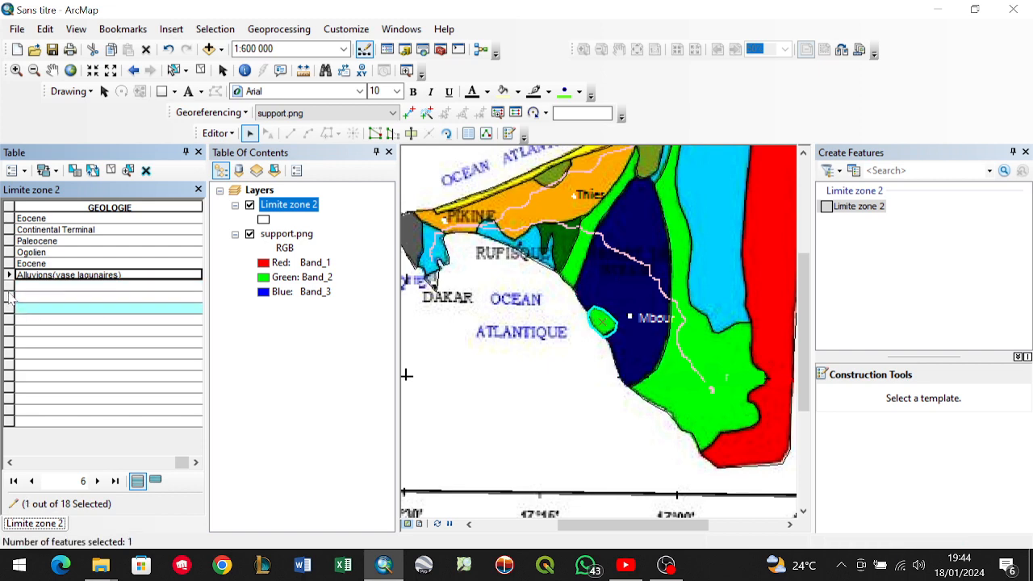
pyautogui.click(10, 286)
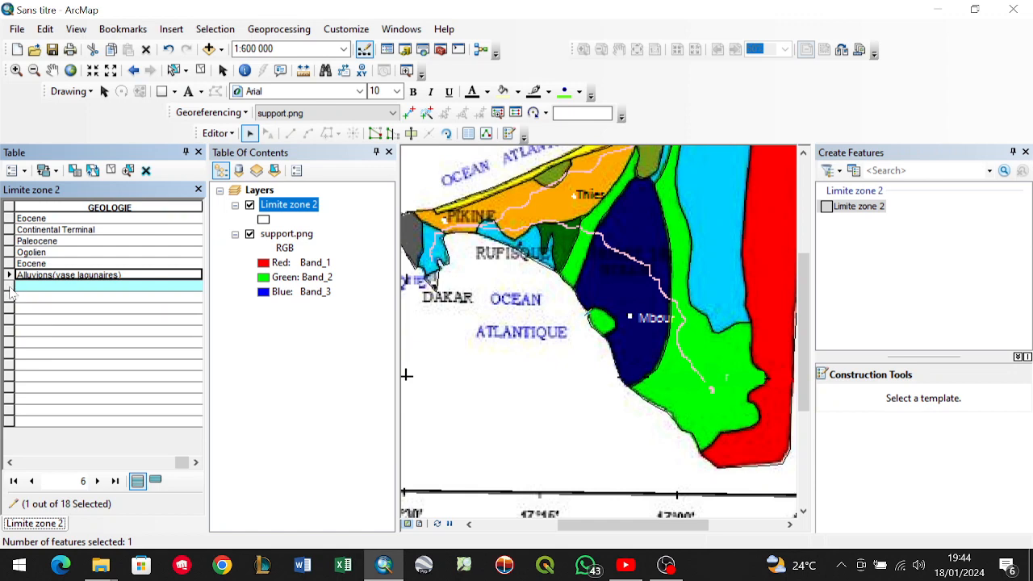
# Inspect the tiny sliver polygon at the edge of the small green zone near Mbour and delete it from Limite zone 2.
pyautogui.scroll(5, 564, 320)
pyautogui.scroll(2, 629, 316)
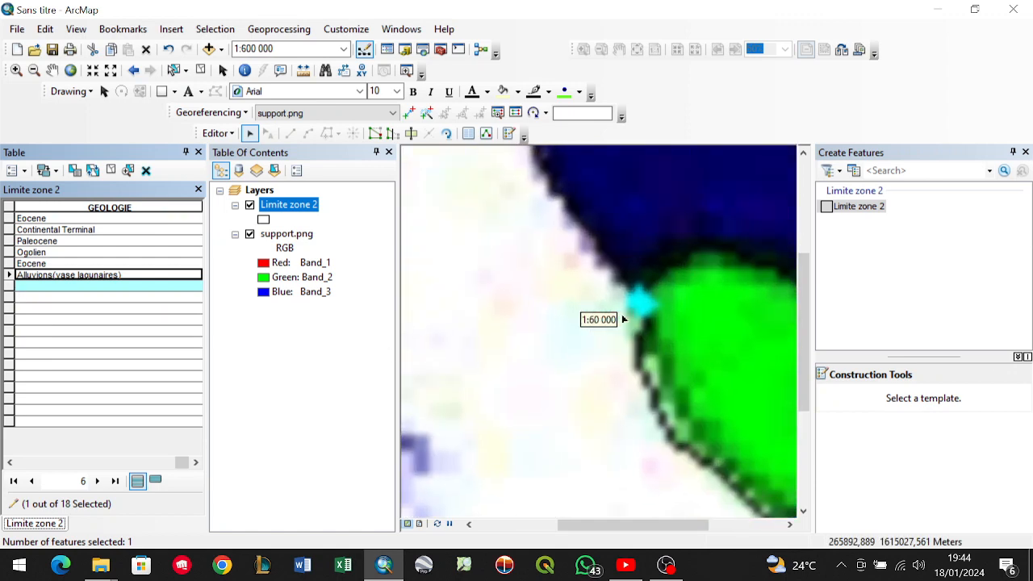
pyautogui.scroll(4, 641, 301)
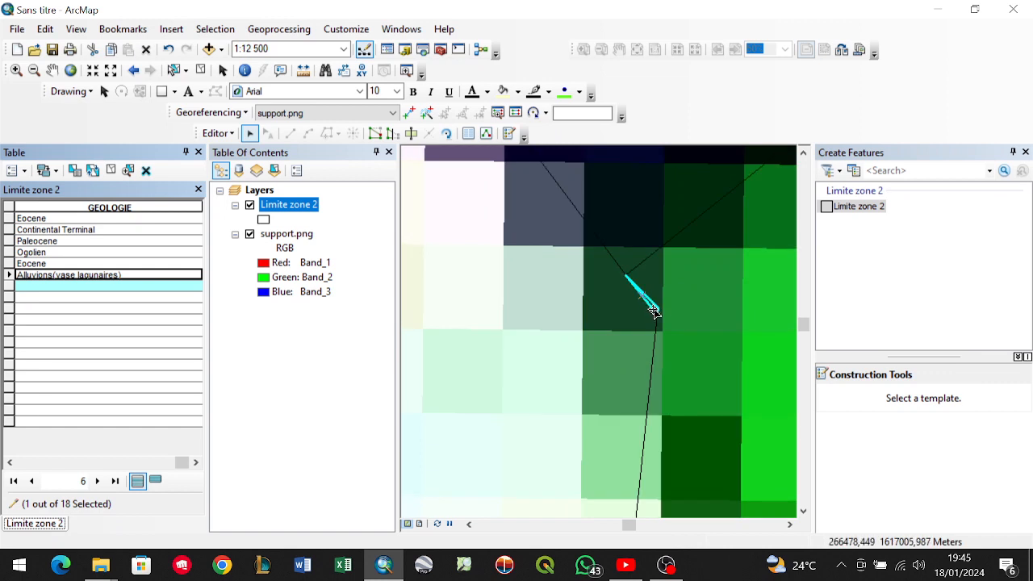
pyautogui.scroll(-6, 637, 299)
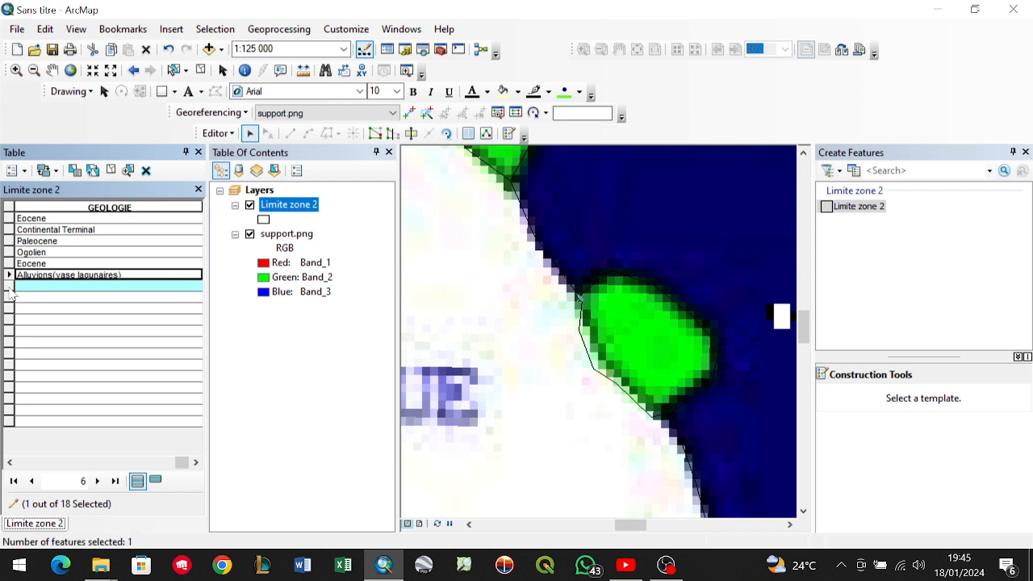
pyautogui.click(147, 50)
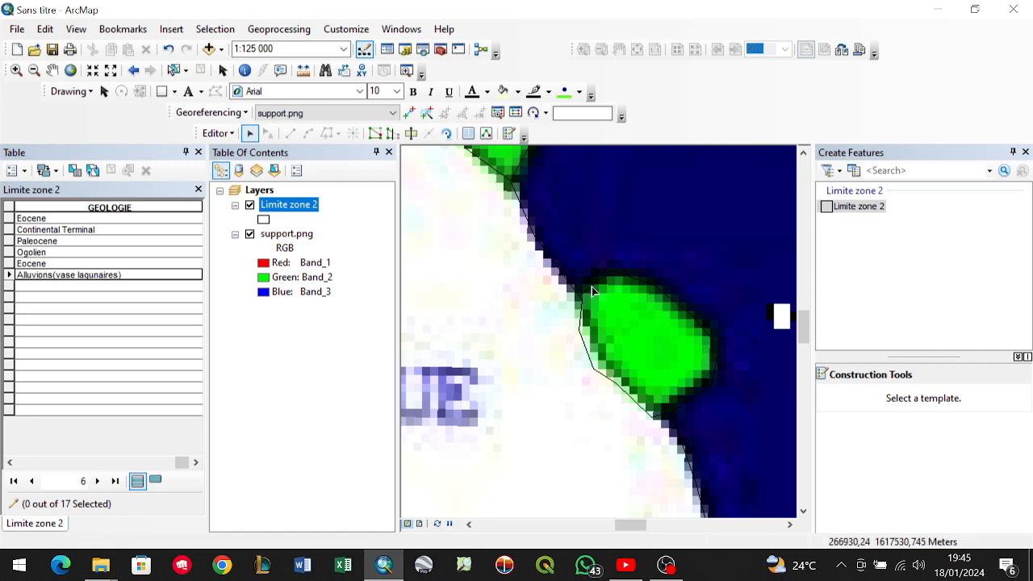
pyautogui.scroll(-3, 571, 313)
pyautogui.scroll(3, 573, 305)
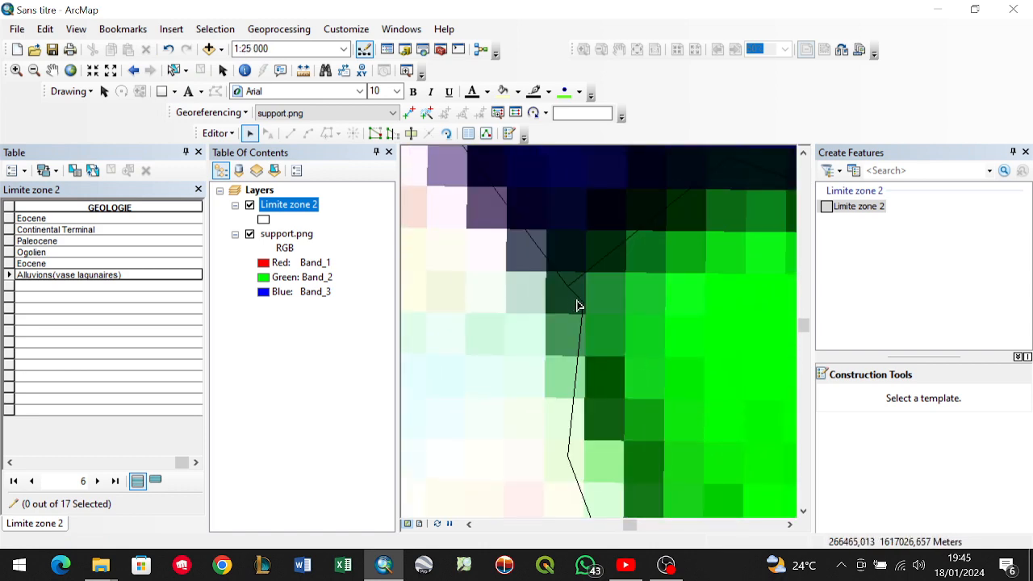
pyautogui.scroll(3, 574, 303)
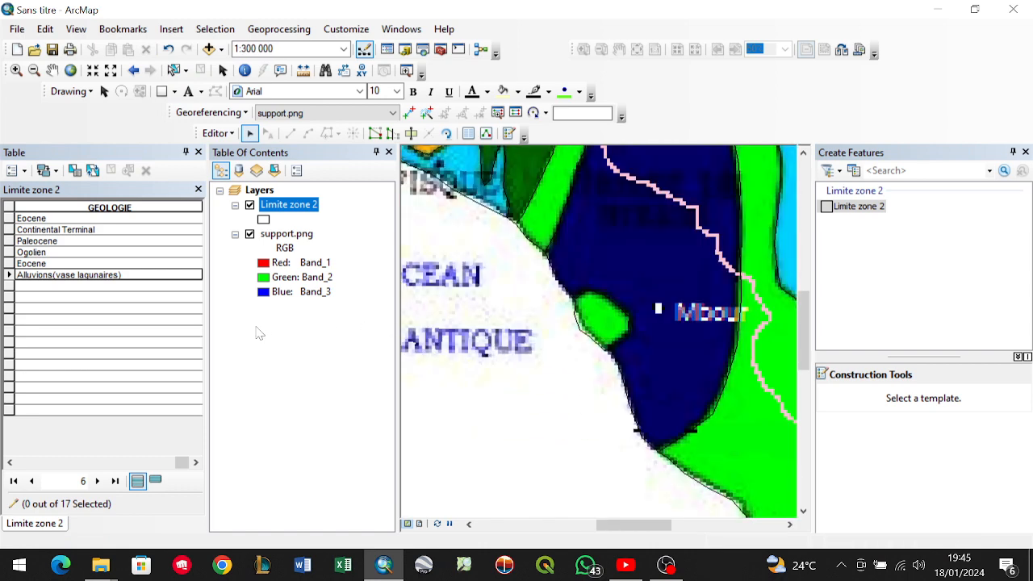
# Select the seventh polygon record, match its dark blue map zone to the legend and set its GEOLOGIE value to Maadtrichtien.
pyautogui.click(9, 285)
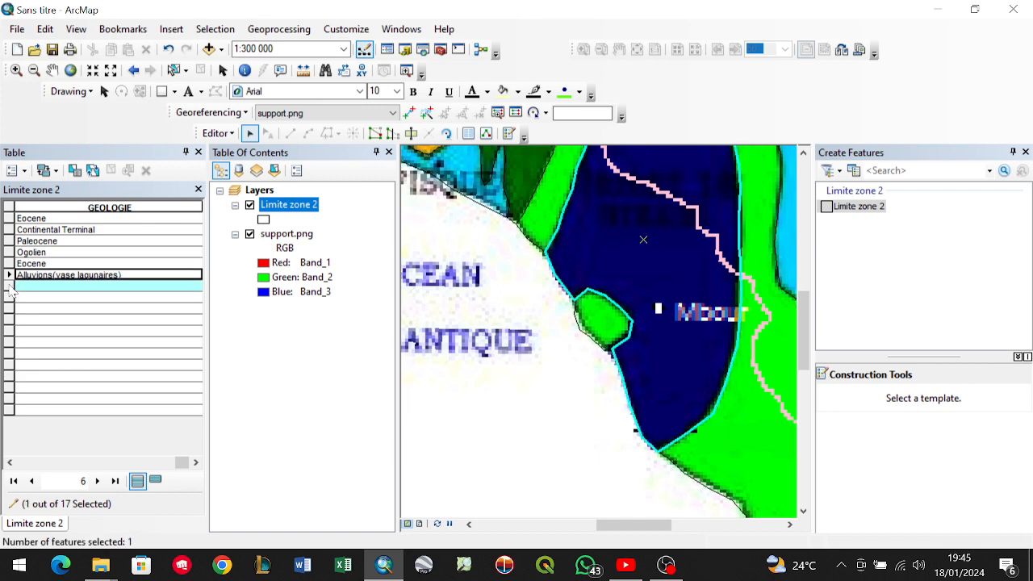
pyautogui.scroll(2, 579, 303)
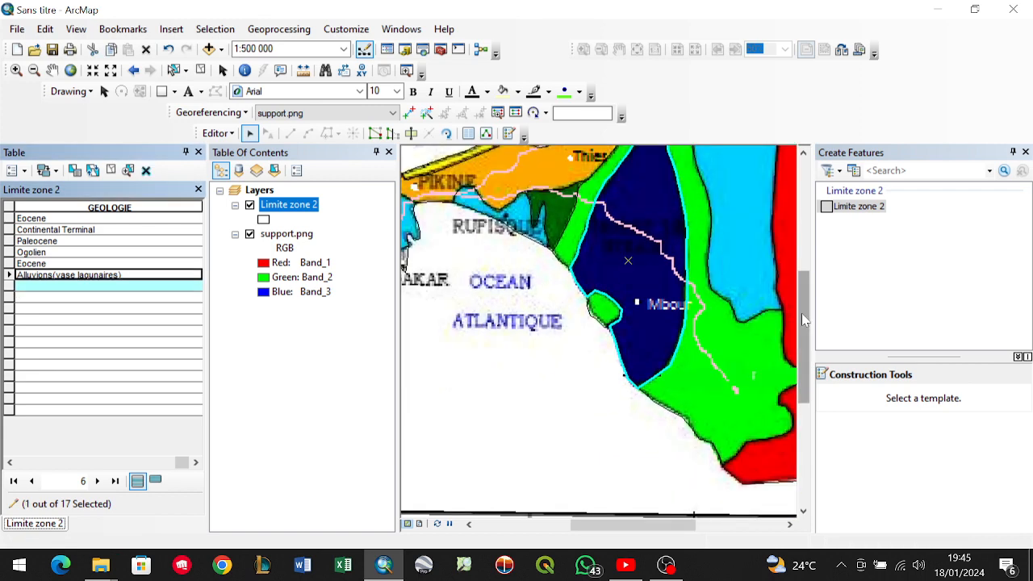
pyautogui.moveTo(801, 313); pyautogui.dragTo(810, 411)
pyautogui.scroll(2, 593, 330)
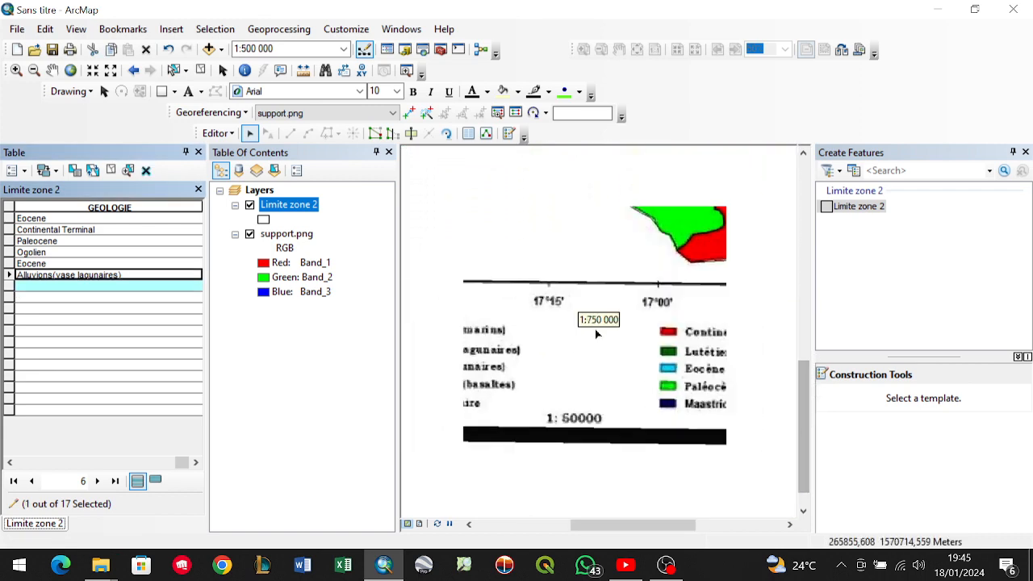
pyautogui.click(43, 287)
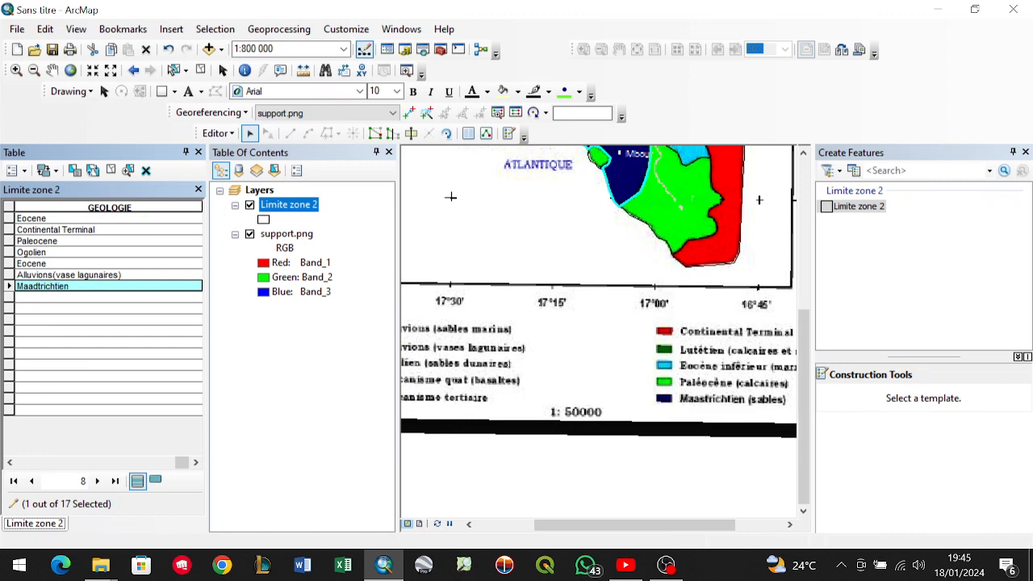
# Select the eighth polygon record, compare the small green zone near Mbour with the legend and set its GEOLOGIE value to Paleocene.
pyautogui.click(9, 297)
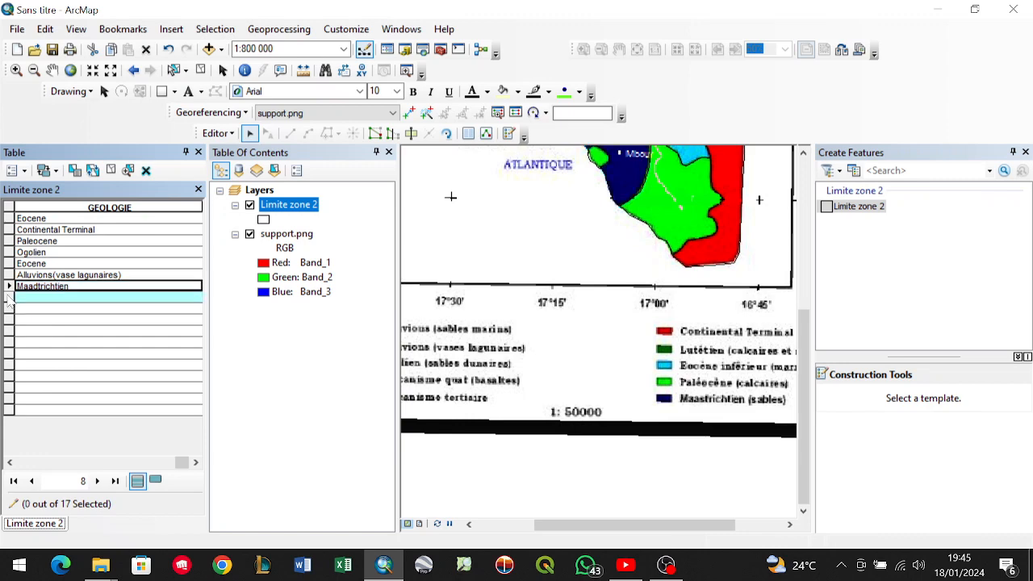
pyautogui.scroll(3, 619, 313)
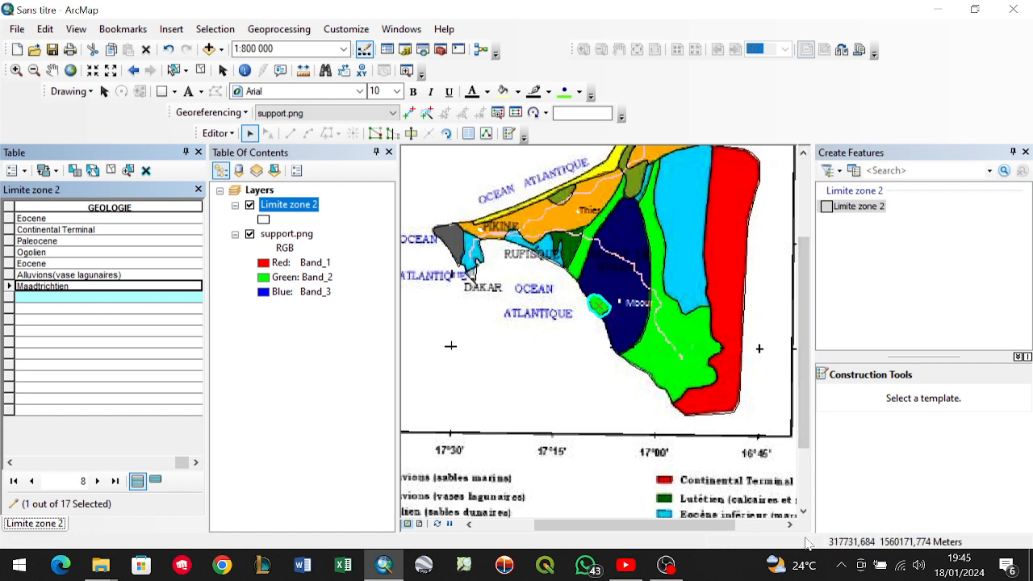
pyautogui.click(803, 513)
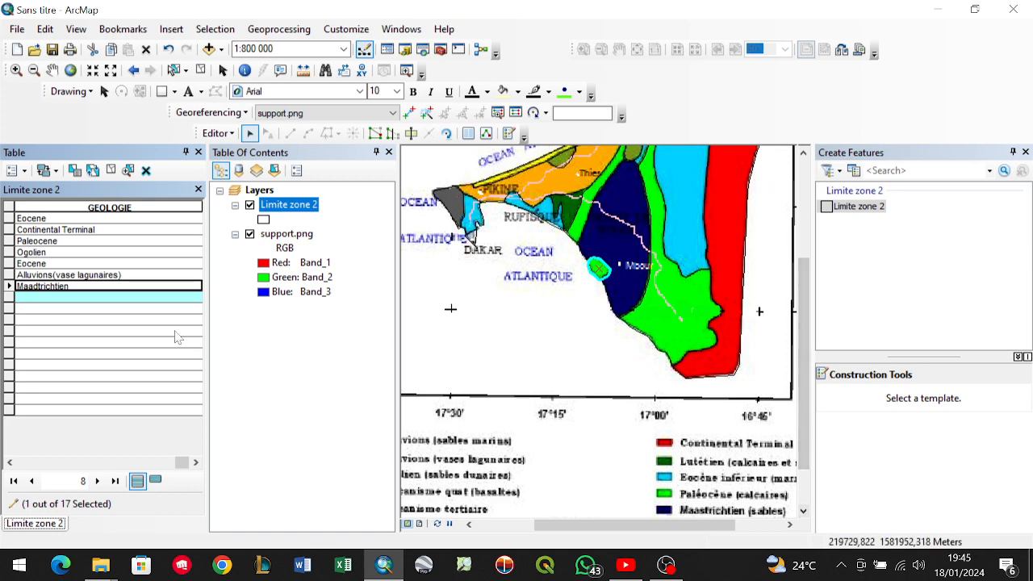
pyautogui.click(30, 298)
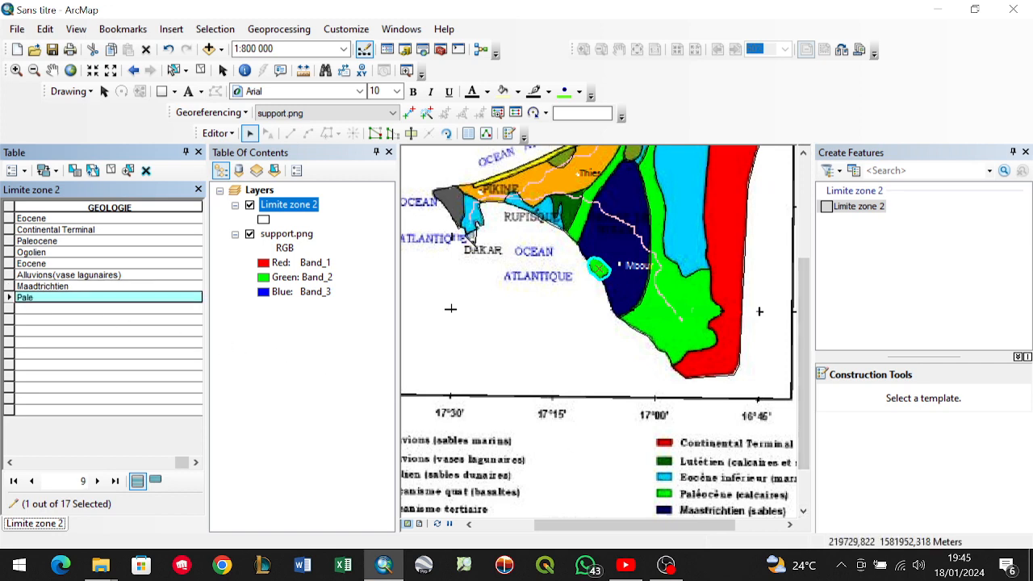
# Select the ninth polygon record, the narrow green strip west of the dark blue zone, and set its GEOLOGIE value to Paleocene.
pyautogui.click(7, 309)
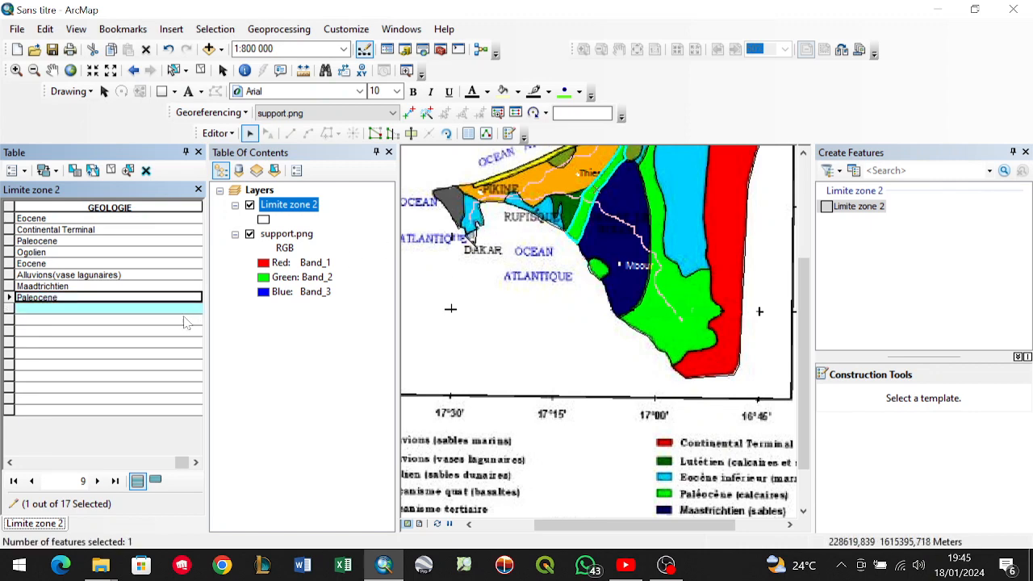
pyautogui.write('P')
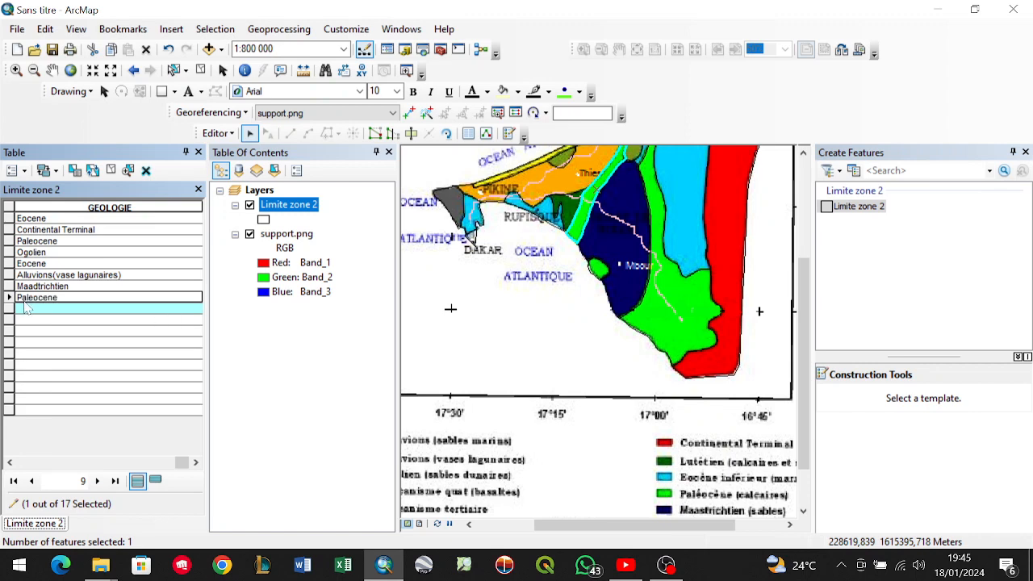
pyautogui.press('Return')
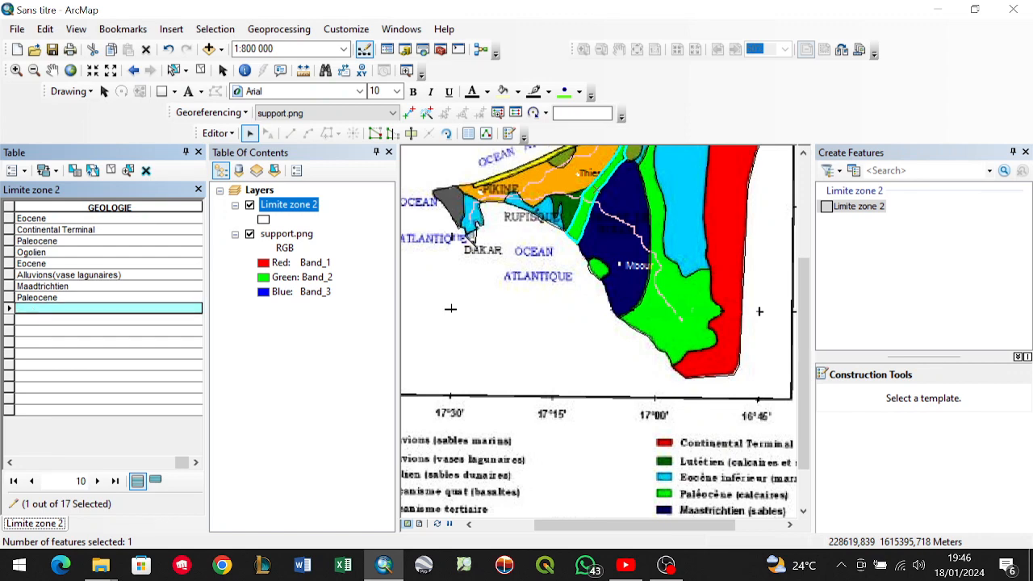
pyautogui.click(9, 298)
pyautogui.click(12, 307)
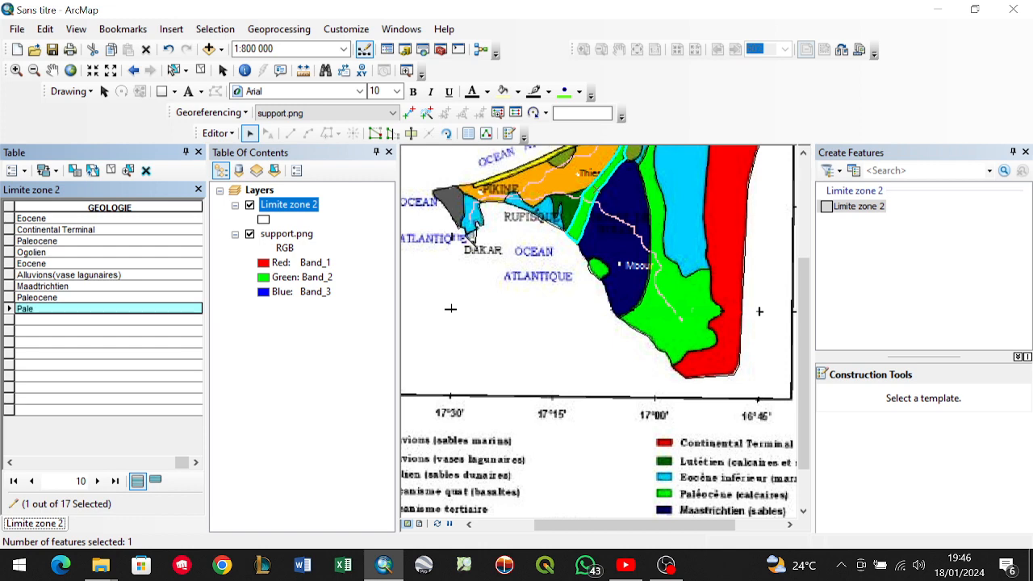
# Select the tenth polygon record, compare its map zone with the sixth record's and set its GEOLOGIE value to Alluvion(vases lagunaire).
pyautogui.click(14, 319)
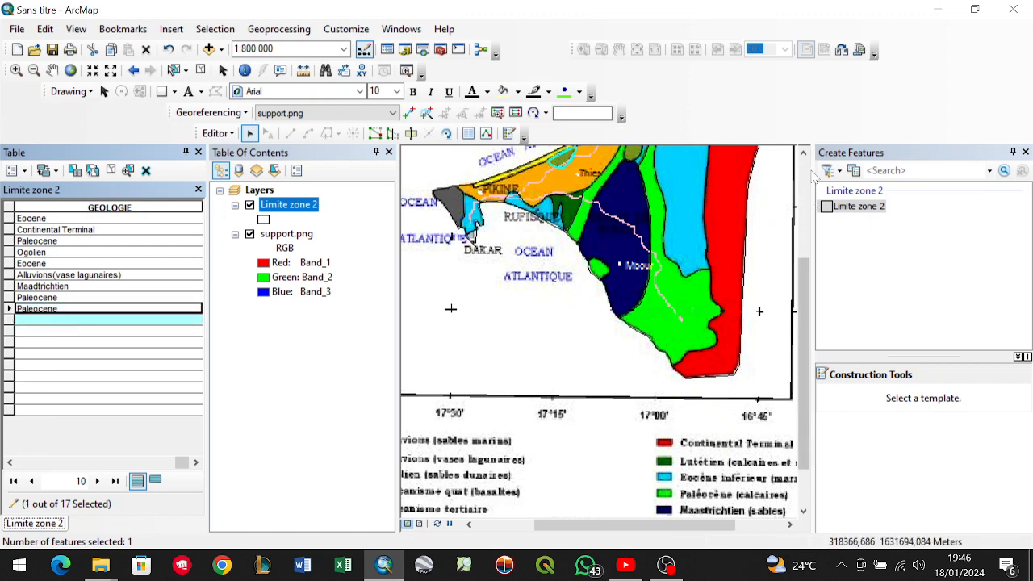
pyautogui.click(803, 154)
pyautogui.click(802, 154)
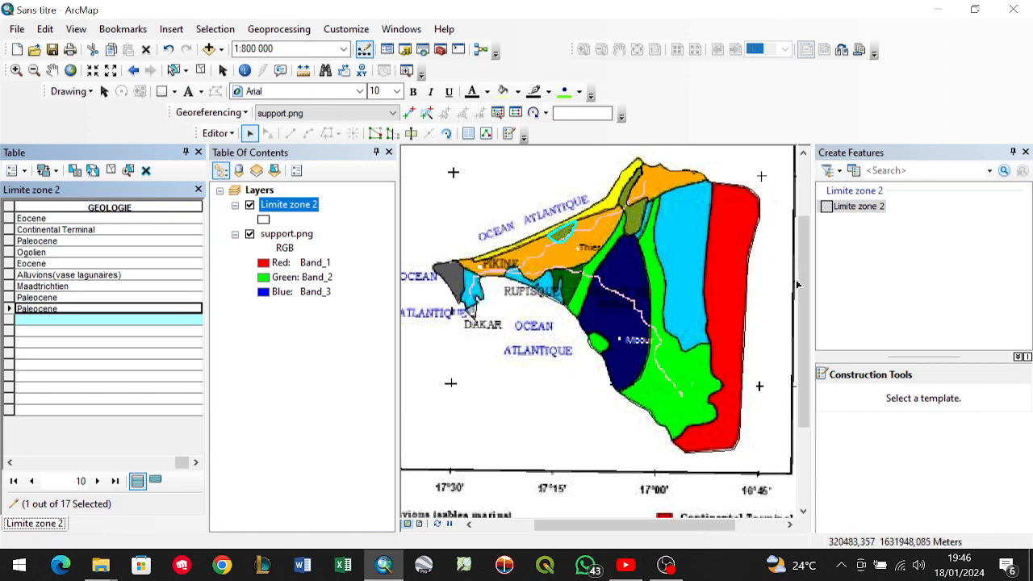
pyautogui.moveTo(804, 292); pyautogui.dragTo(819, 258)
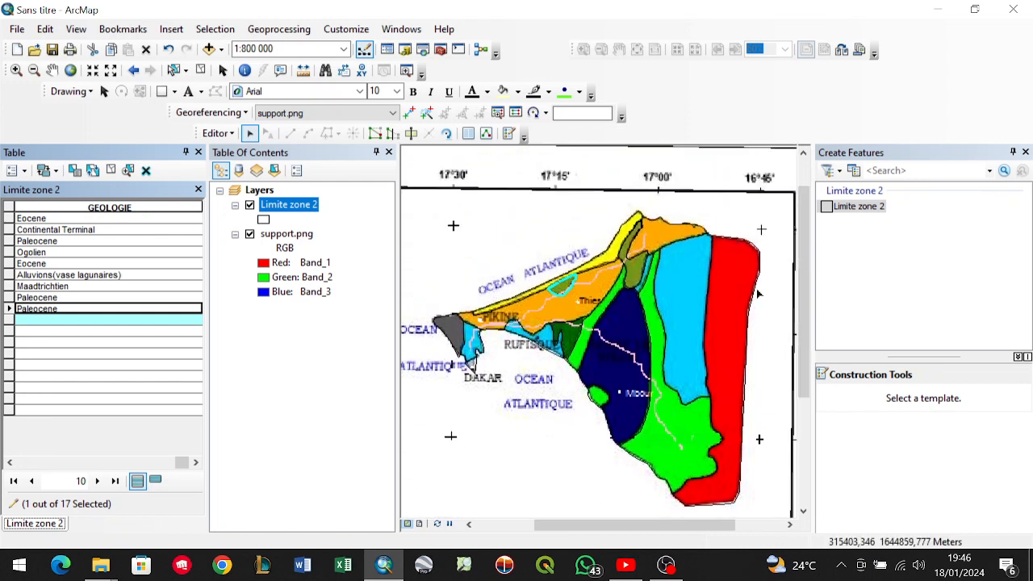
pyautogui.click(8, 275)
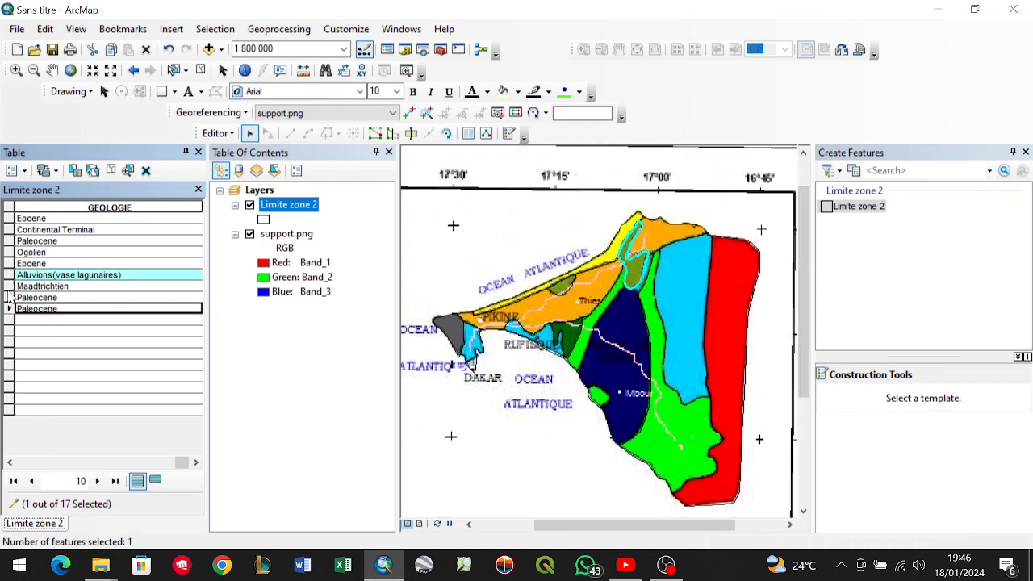
pyautogui.click(8, 320)
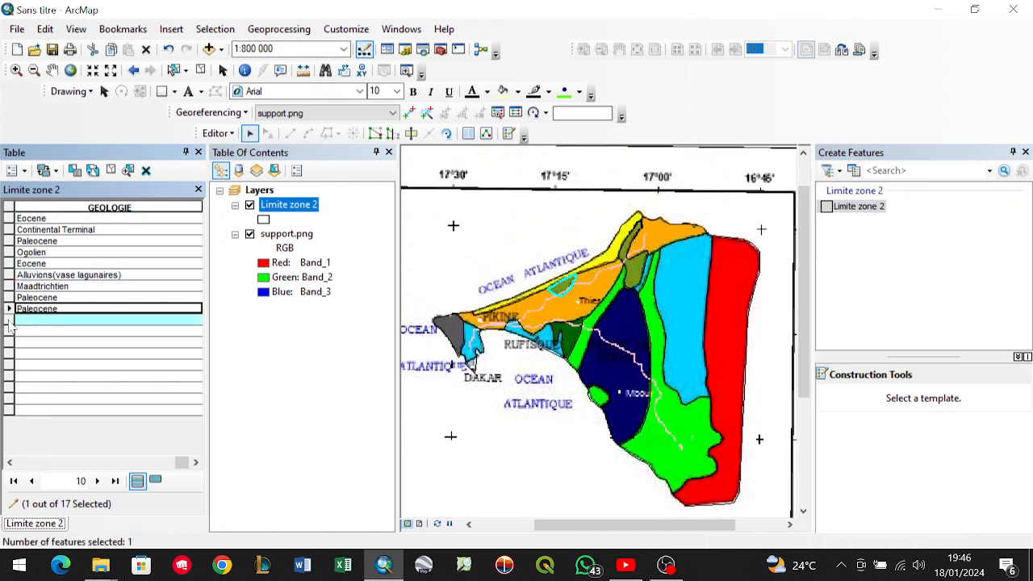
pyautogui.doubleClick(38, 322)
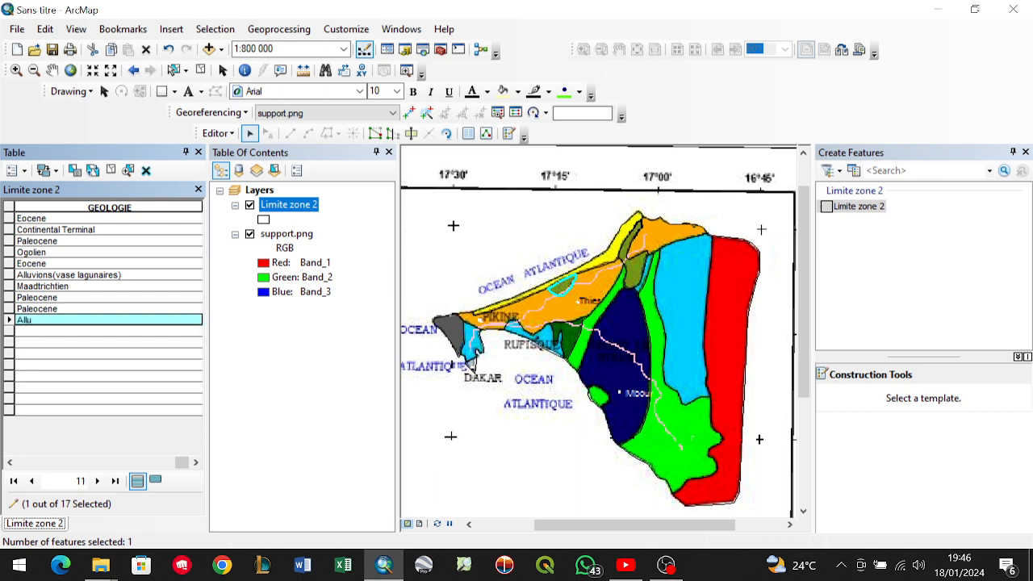
pyautogui.write('Alluvion(vases lagunaire')
# Select the eleventh polygon record, match the yellow coastal strip to the legend and set its GEOLOGIE value to Alluvions(sables marins).
pyautogui.click(10, 331)
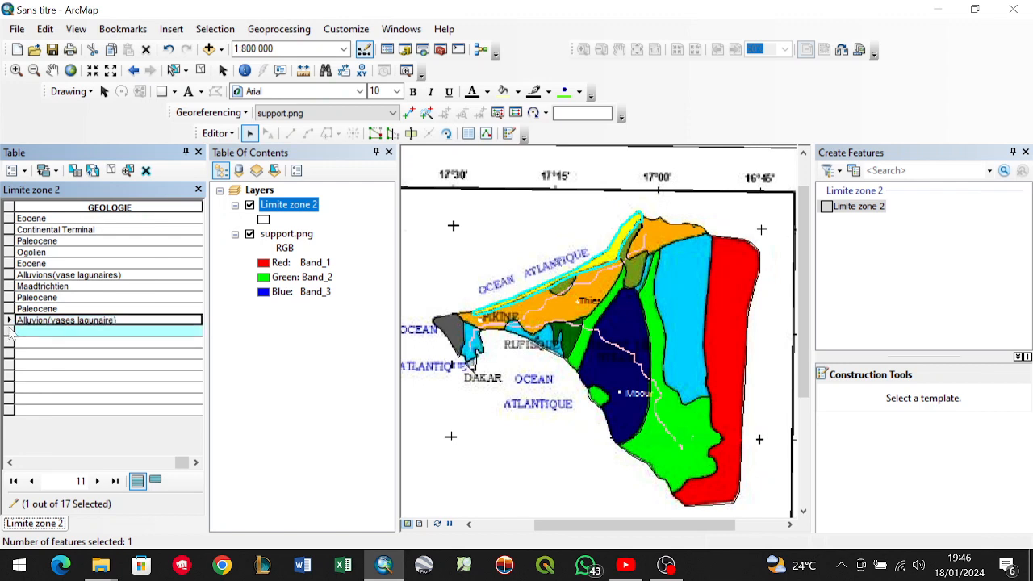
pyautogui.moveTo(802, 286); pyautogui.dragTo(796, 415)
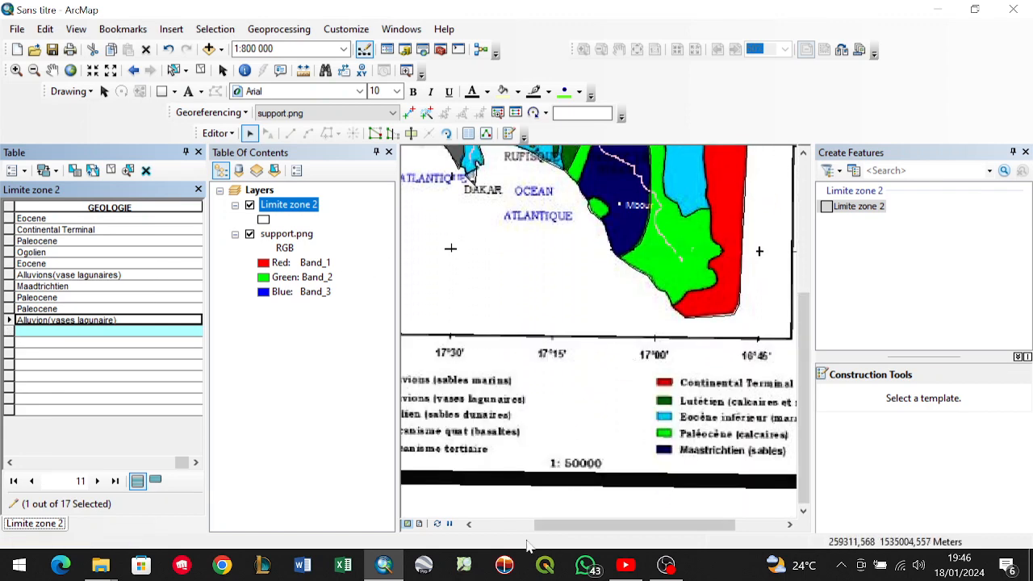
pyautogui.click(468, 525)
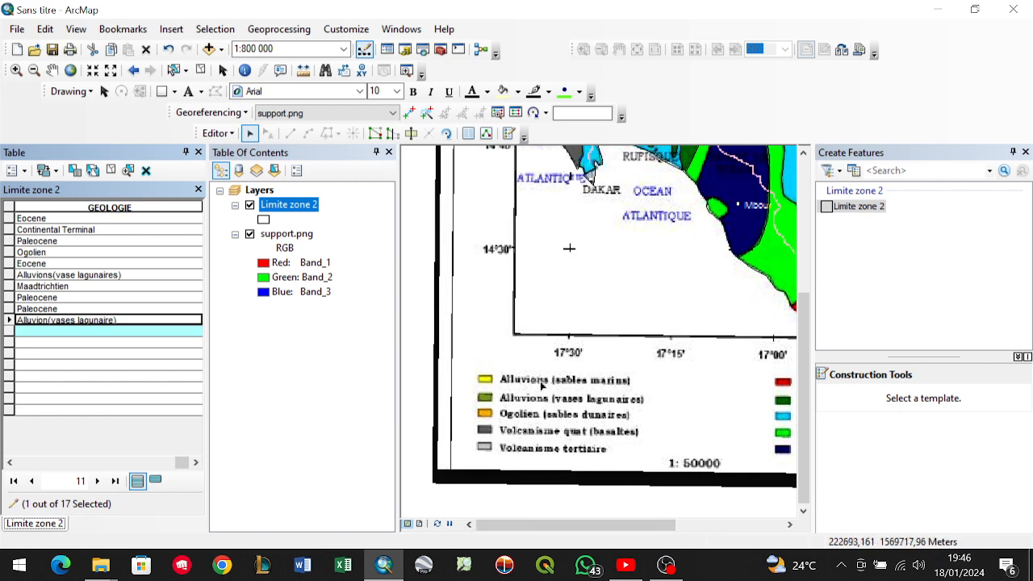
pyautogui.scroll(2, 722, 303)
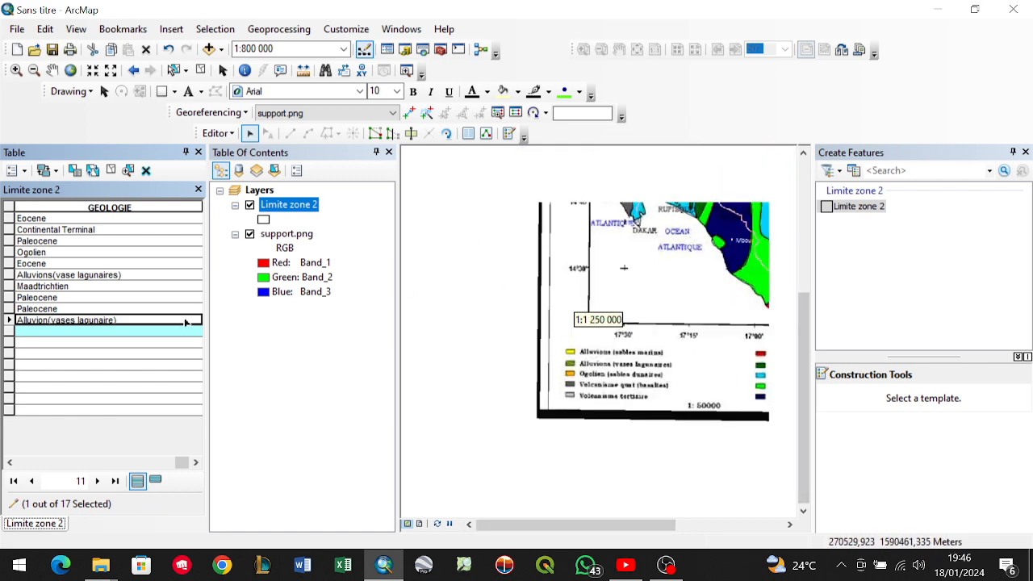
pyautogui.click(121, 332)
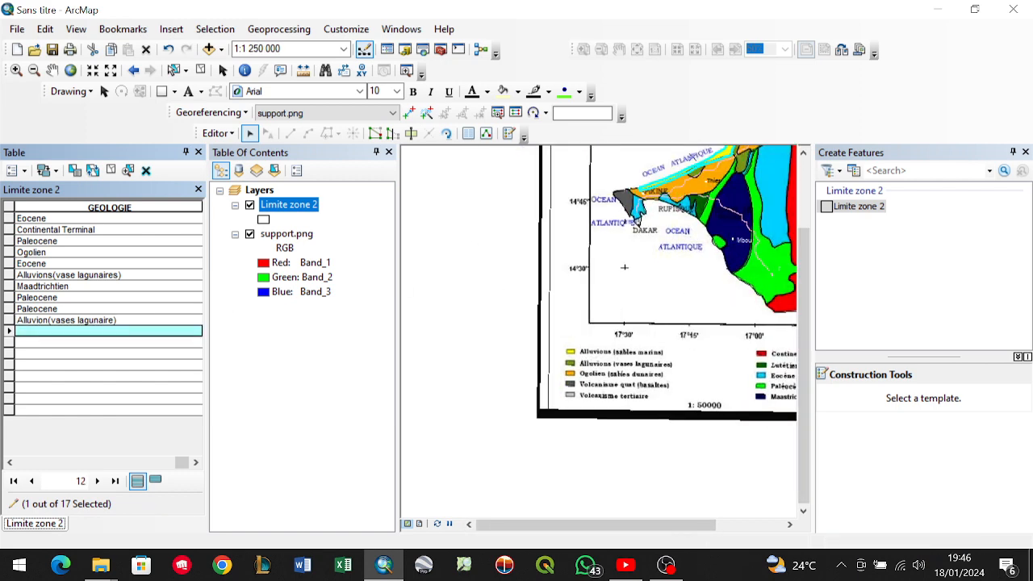
pyautogui.write('Alluvions(sables ma')
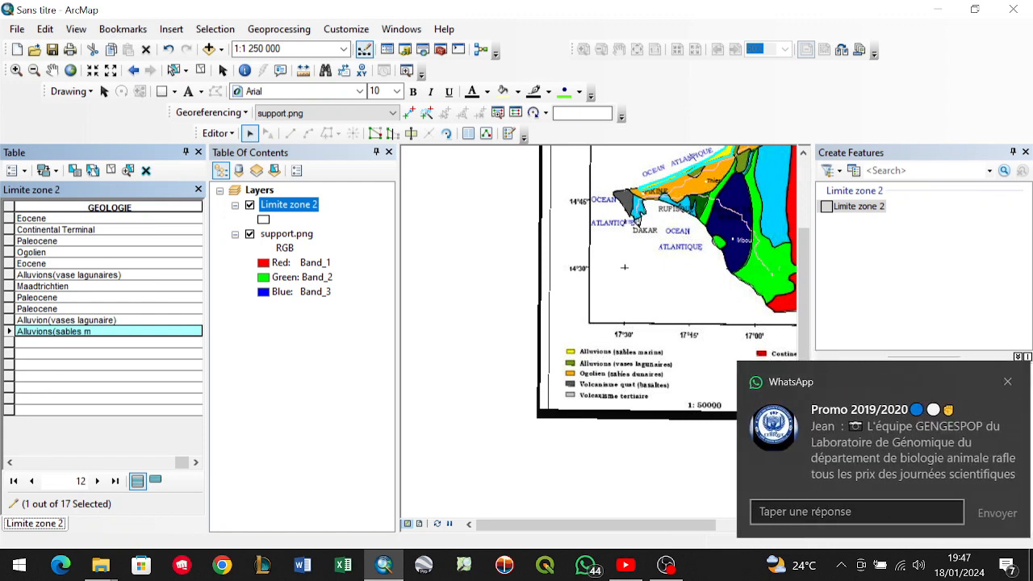
pyautogui.click(997, 382)
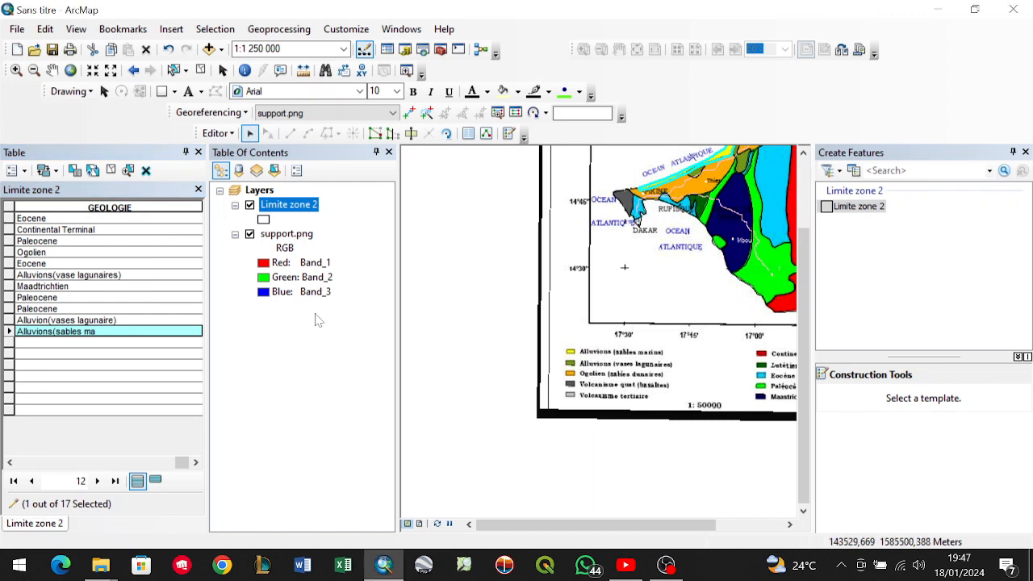
pyautogui.doubleClick(91, 331)
pyautogui.click(96, 331)
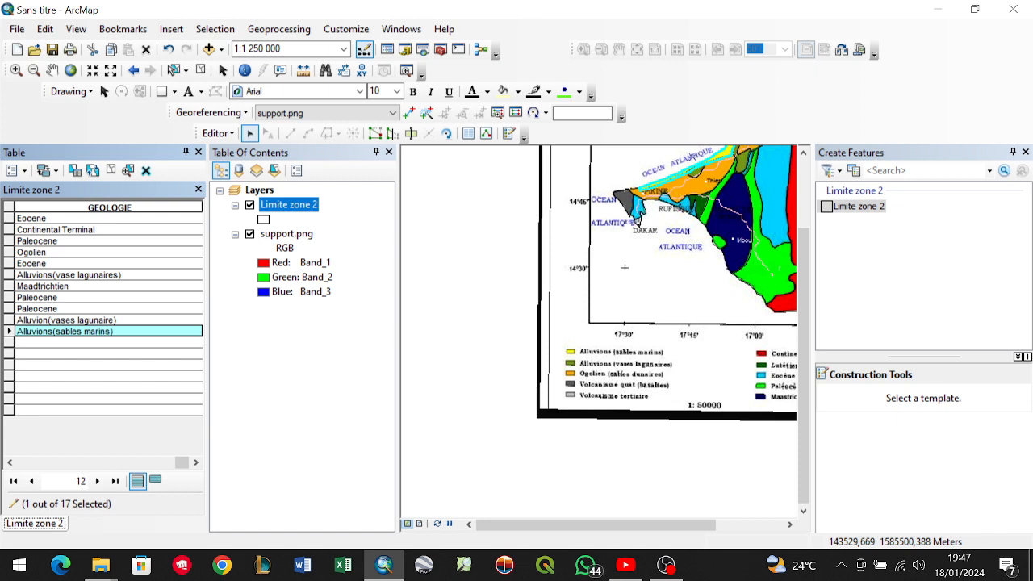
# Select the twelfth polygon record, match its orange map zone to the legend and set its GEOLOGIE value to Ogolien(sables dunaire).
pyautogui.click(9, 344)
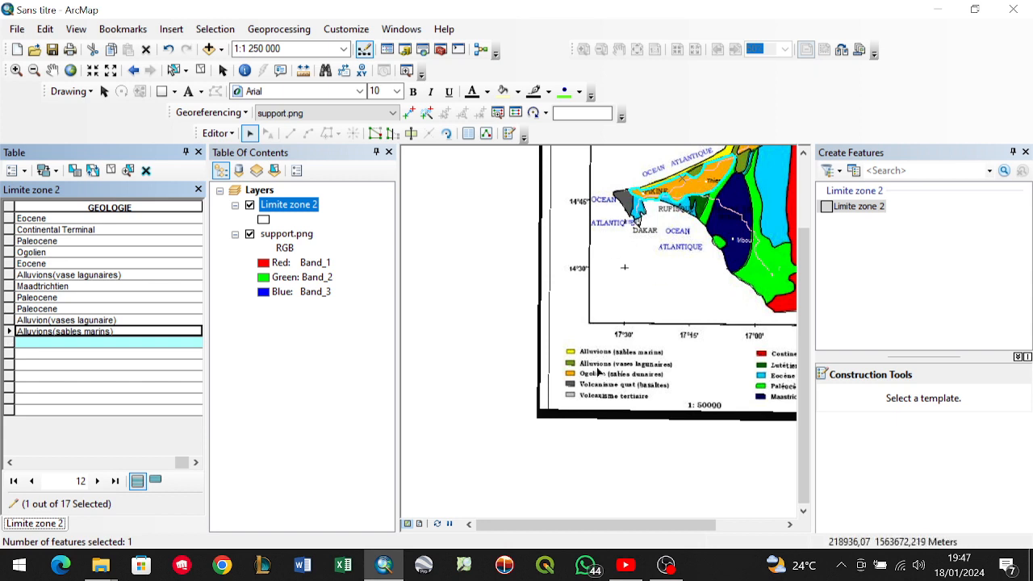
pyautogui.click(146, 347)
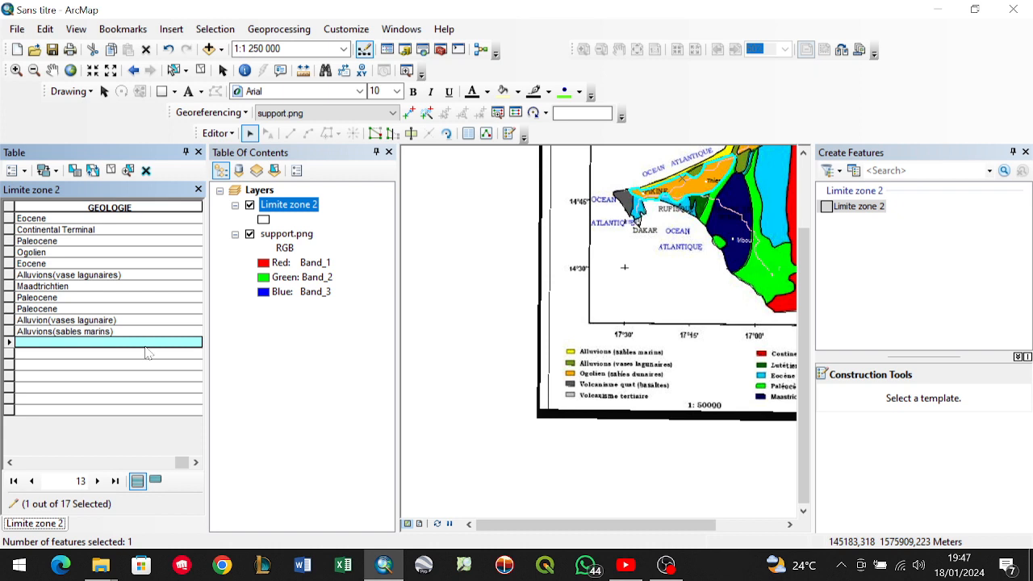
pyautogui.write('Ogolien')
pyautogui.press('BackSpace')
pyautogui.press('BackSpace')
pyautogui.press('BackSpace')
pyautogui.press('BackSpace')
pyautogui.press('BackSpace')
pyautogui.press('BackSpace')
pyautogui.write('golien')
pyautogui.write('bles dunaire)')
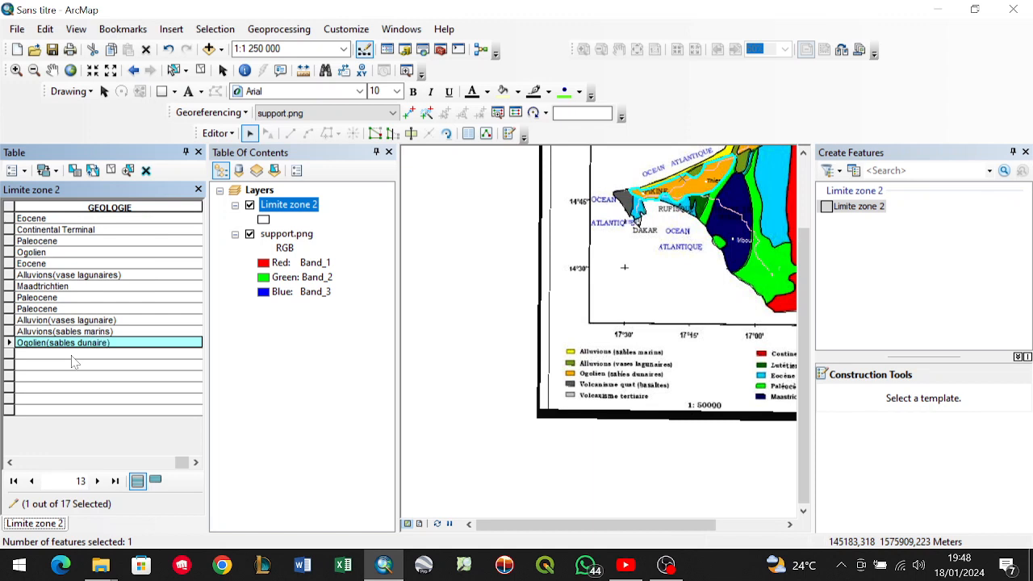
# Select the thirteenth polygon record, match its dark green map zone to the legend and set its GEOLOGIE value to Lutetien.
pyautogui.click(11, 354)
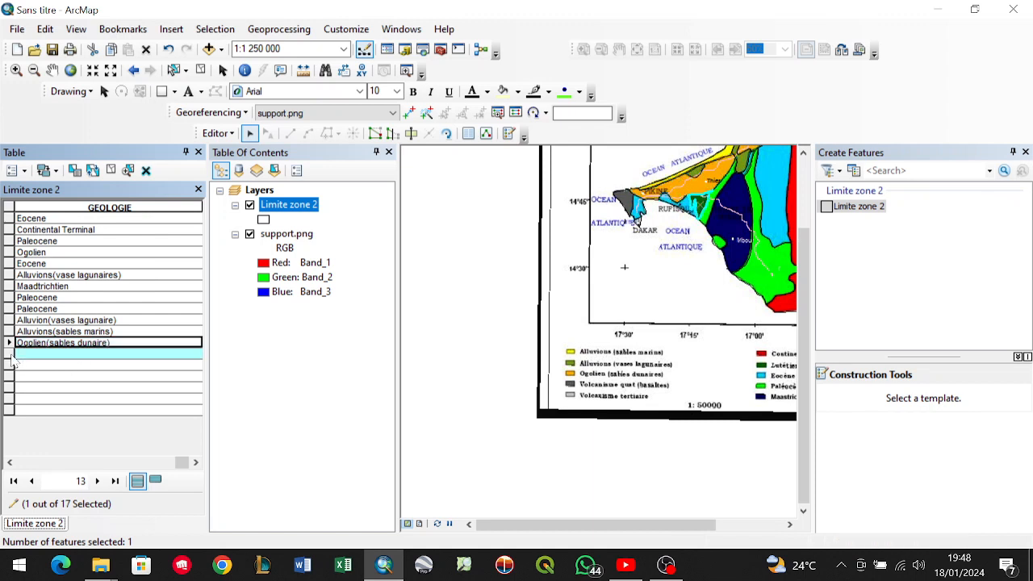
pyautogui.scroll(-5, 700, 200)
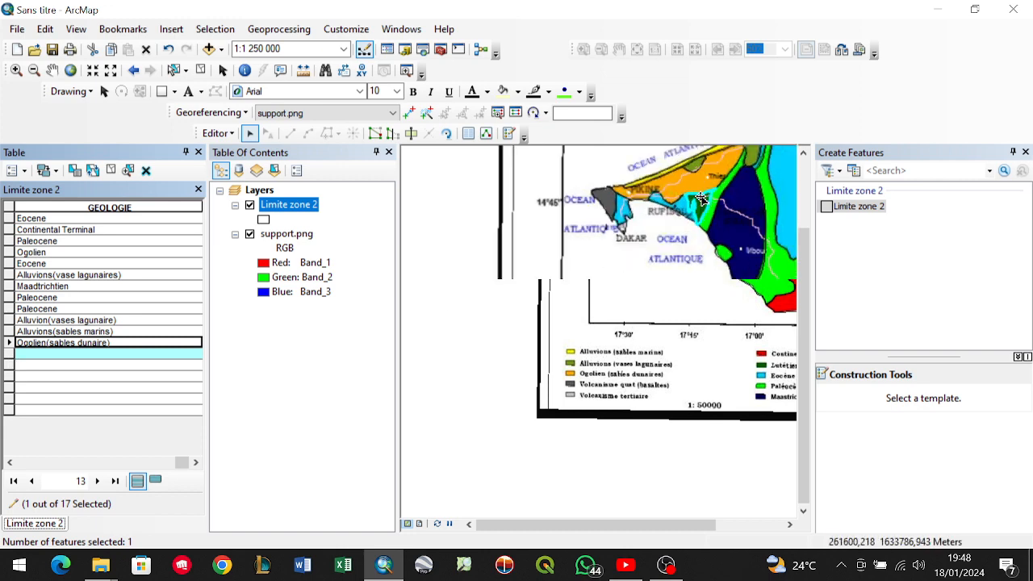
pyautogui.scroll(2, 701, 200)
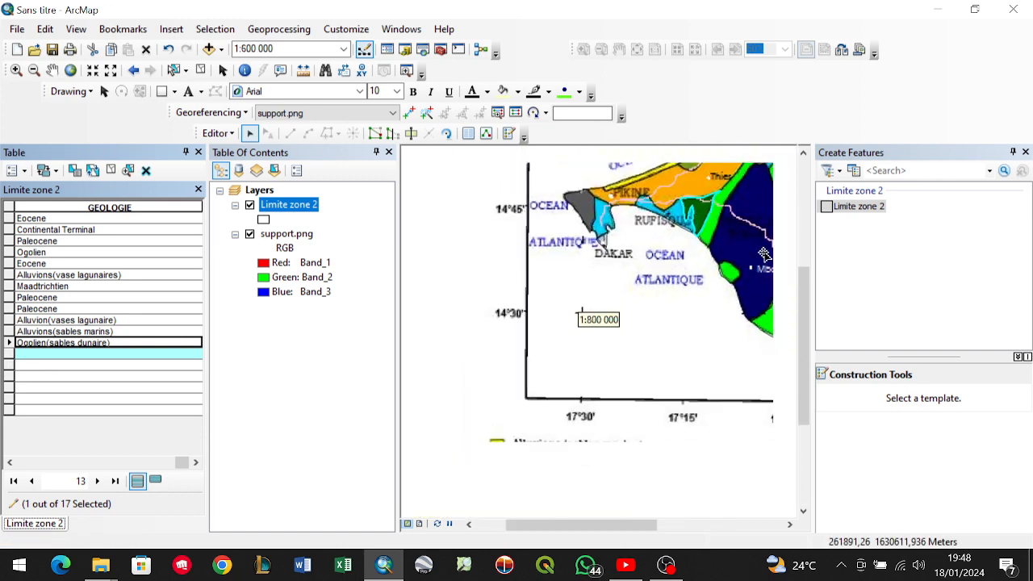
pyautogui.moveTo(805, 307); pyautogui.dragTo(805, 333)
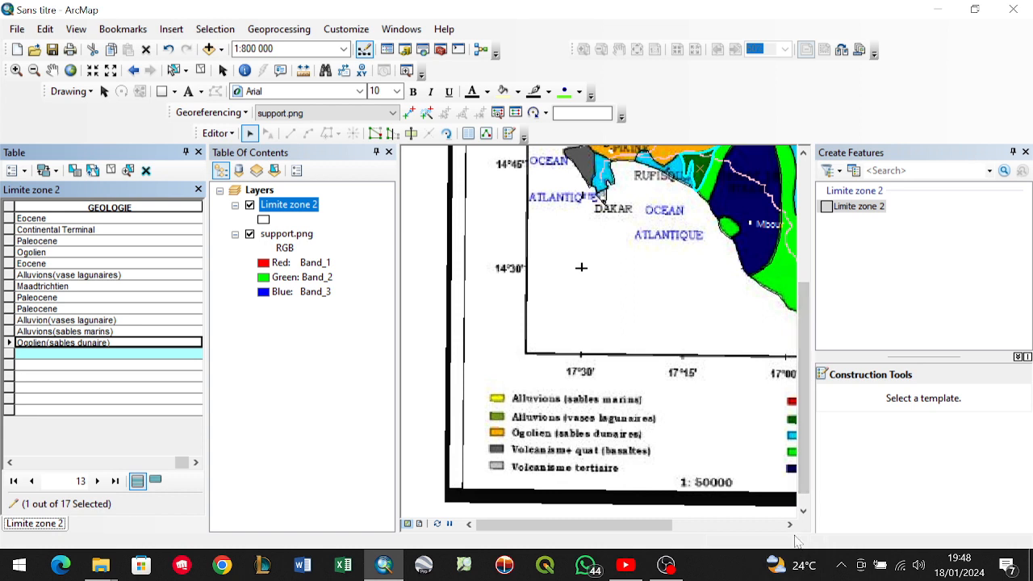
pyautogui.click(792, 527)
pyautogui.click(789, 525)
pyautogui.click(790, 525)
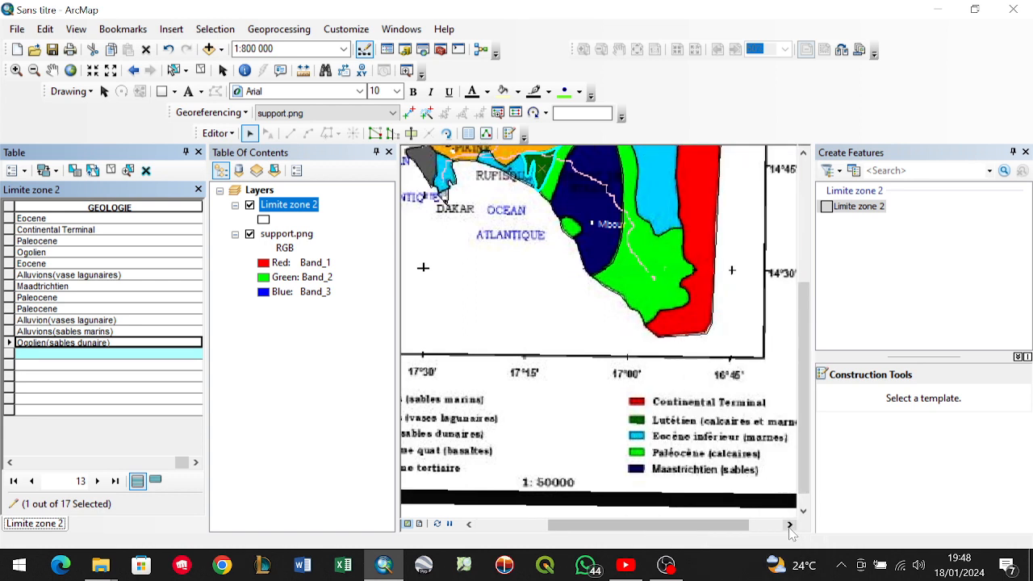
pyautogui.click(58, 356)
pyautogui.write('Lute')
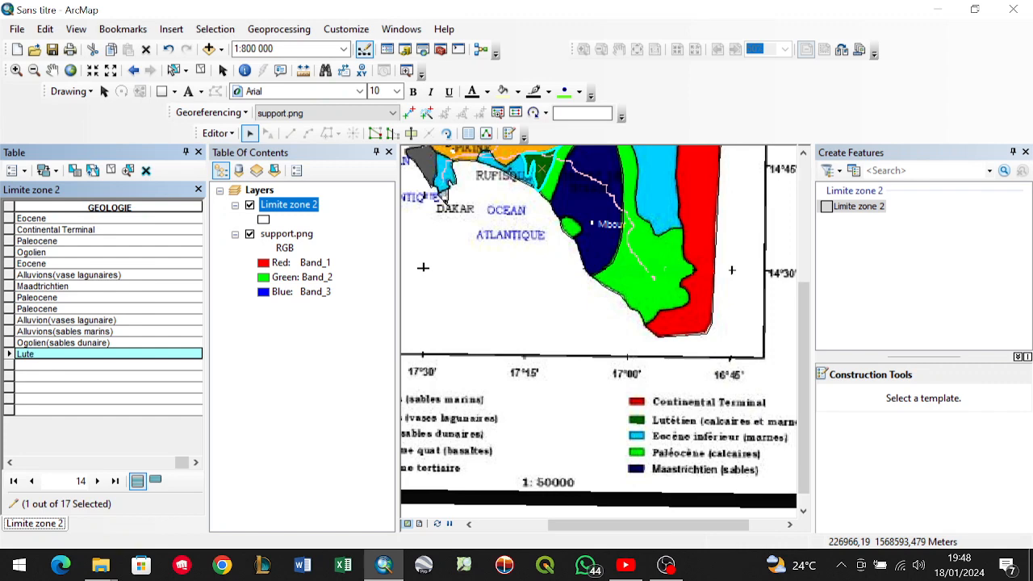
pyautogui.write('tien')
# Select the fourteenth polygon record, locate its blue zone near Rufisque, and change the fifth record's GEOLOGIE value to Eocene inferieur.
pyautogui.click(10, 365)
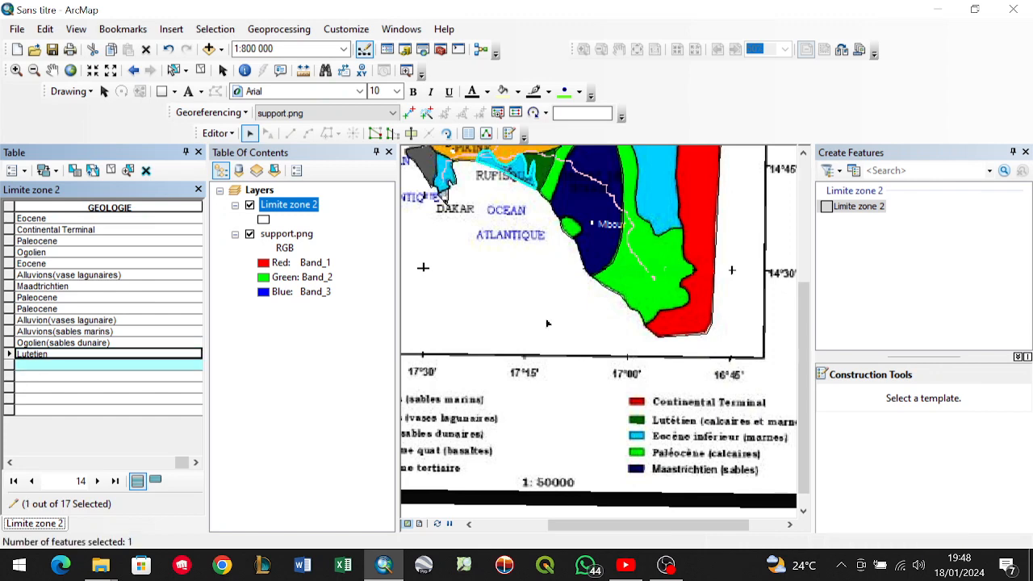
pyautogui.click(804, 153)
pyautogui.click(805, 154)
pyautogui.click(804, 153)
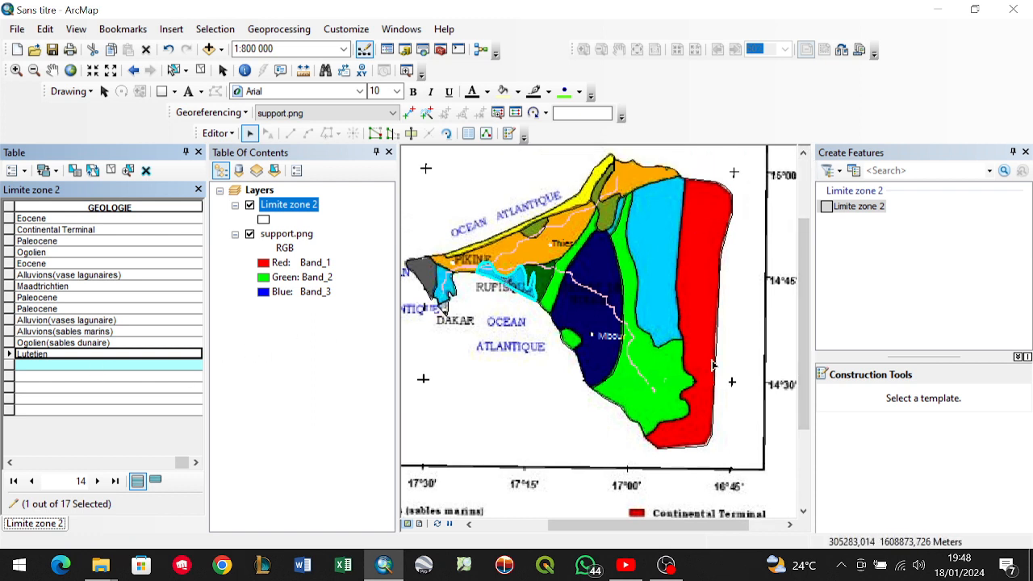
pyautogui.moveTo(803, 330)
pyautogui.mouseDown()
pyautogui.moveTo(802, 380)
pyautogui.moveTo(802, 328)
pyautogui.mouseUp()
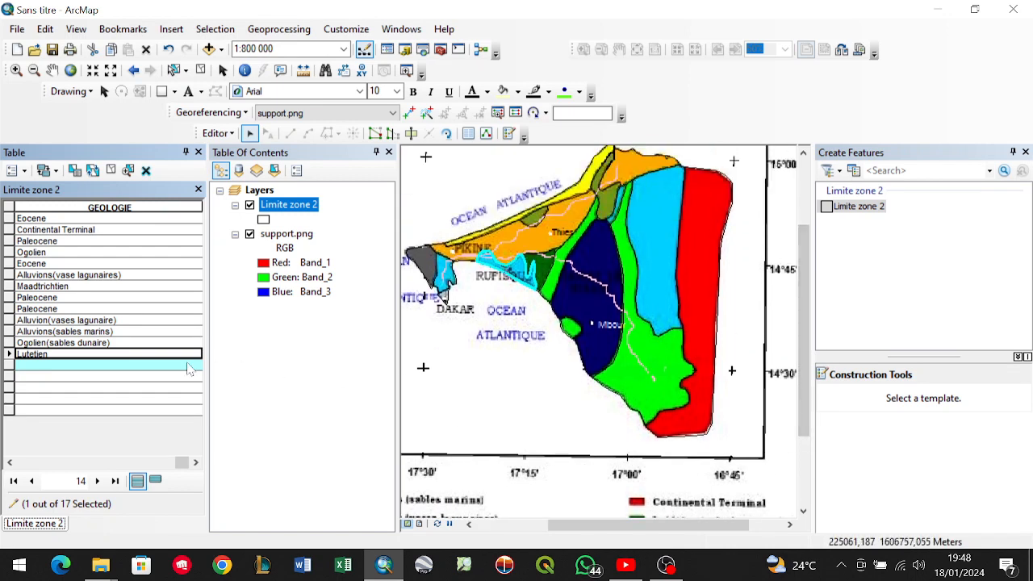
pyautogui.click(64, 264)
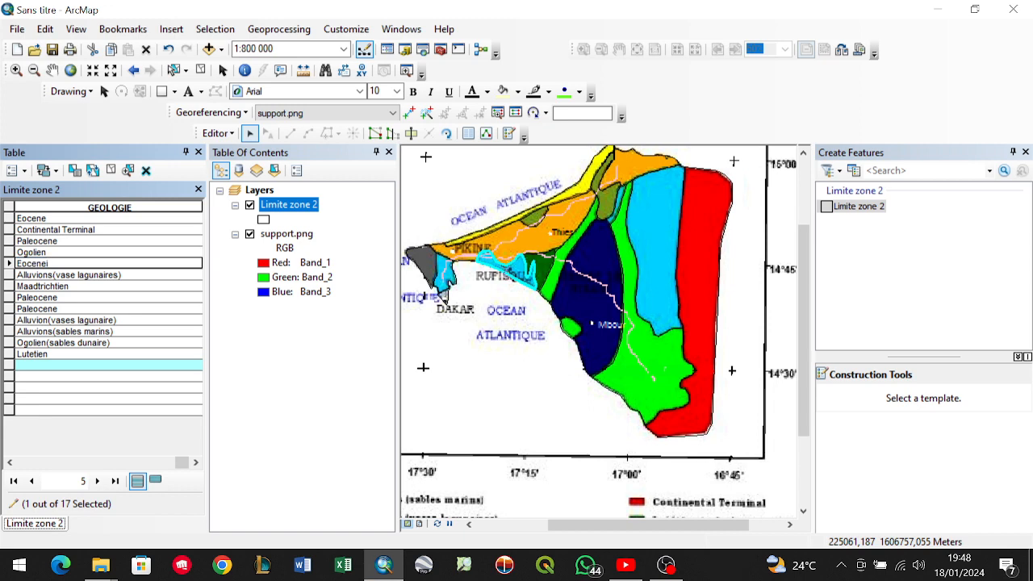
pyautogui.write('inferieur')
# Set the GEOLOGIE value of both the fourteenth and fifteenth polygon records to Eocene inferieur.
pyautogui.click(35, 364)
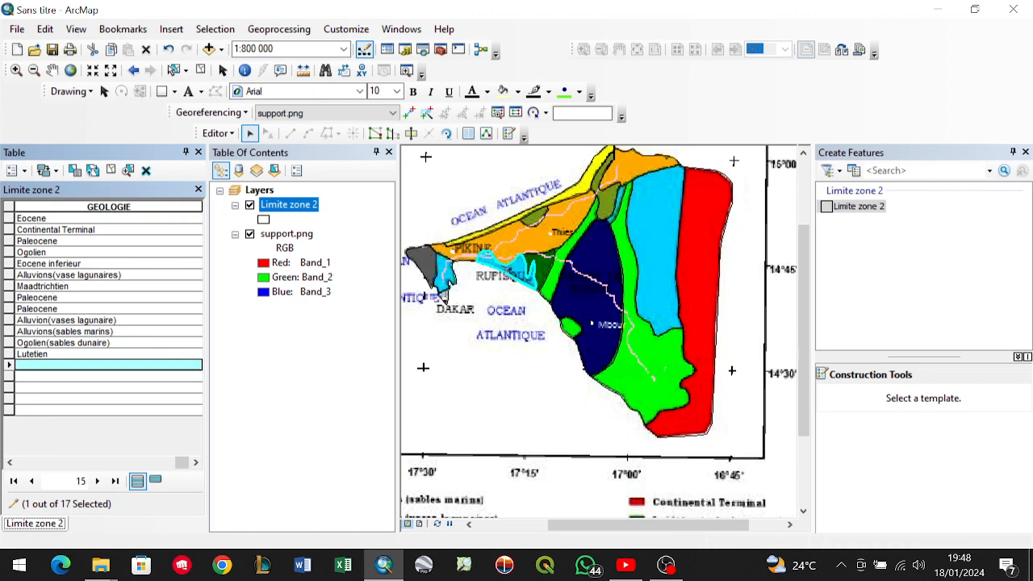
pyautogui.write('Eocene inferieur')
pyautogui.click(7, 377)
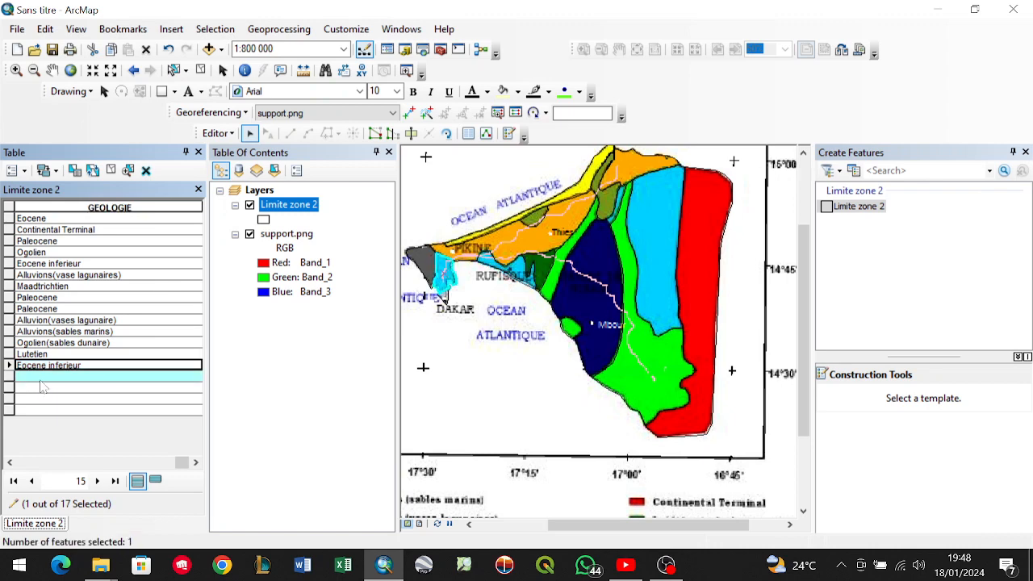
pyautogui.click(40, 377)
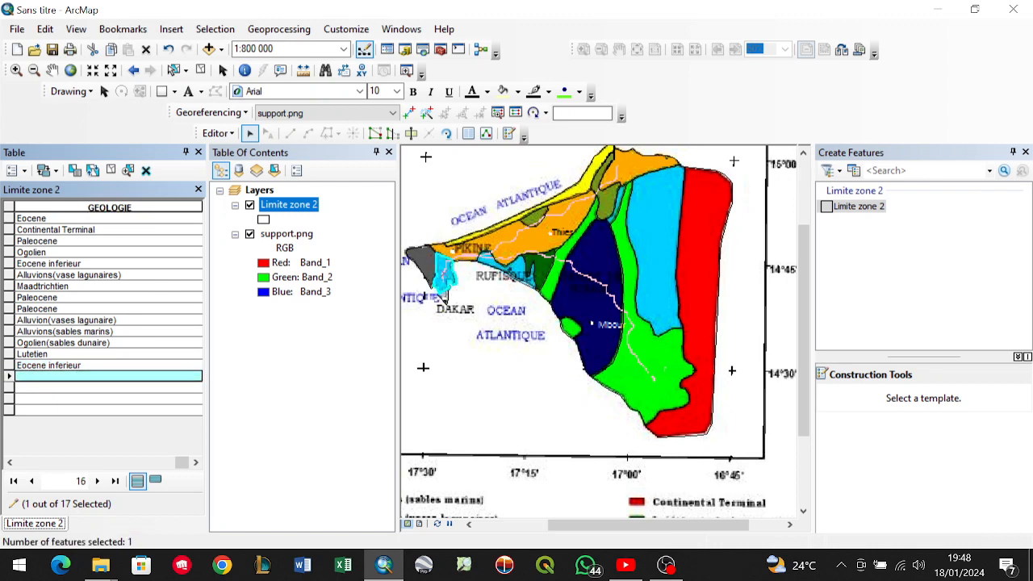
pyautogui.write('Eocene inferieur')
# Select the sixteenth polygon record, match its dark grey coastal zone to the legend and set its GEOLOGIE value to Volcanisme quat.
pyautogui.click(8, 389)
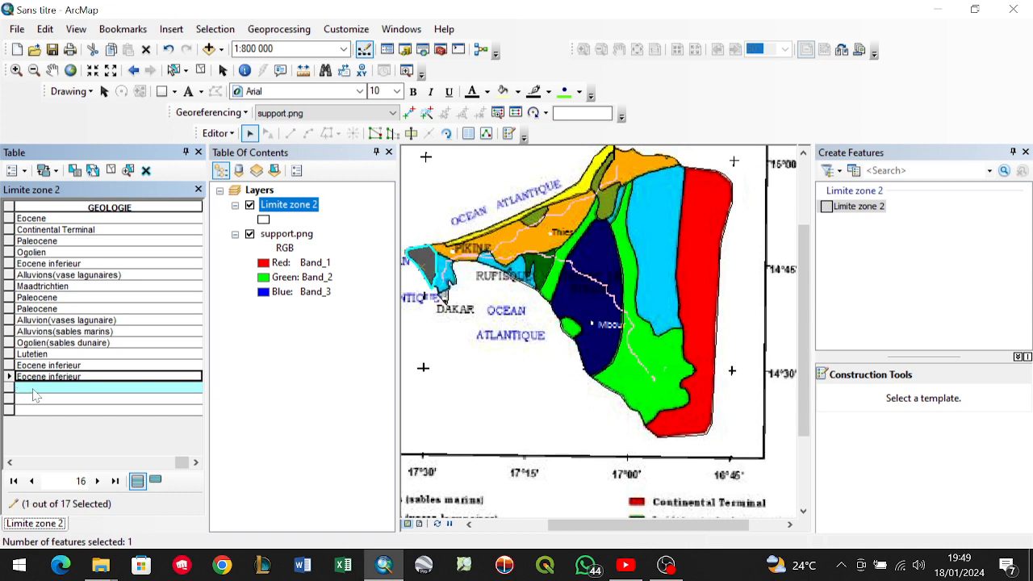
pyautogui.click(33, 389)
pyautogui.moveTo(806, 391); pyautogui.dragTo(806, 445)
pyautogui.click(469, 524)
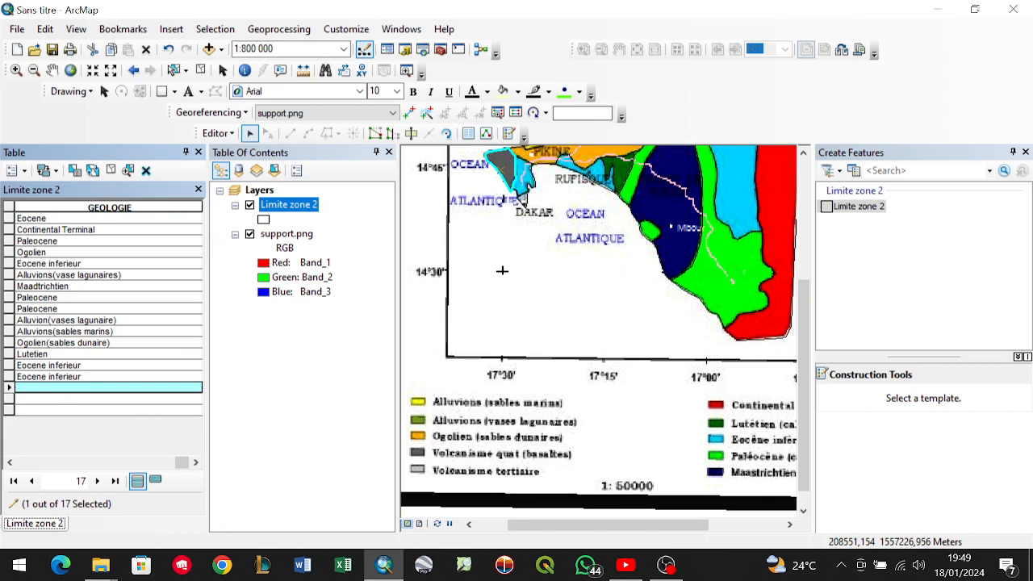
pyautogui.write('Volcanisme quat')
# Select the last polygon record, set its GEOLOGIE value to Volcanisme tertiaire and clear the record selection.
pyautogui.click(9, 399)
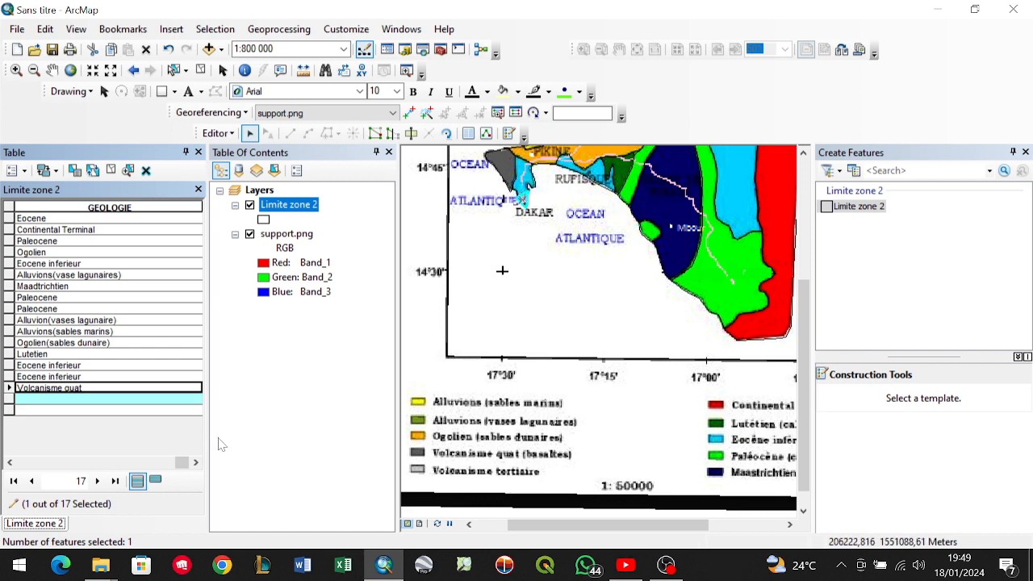
pyautogui.click(85, 399)
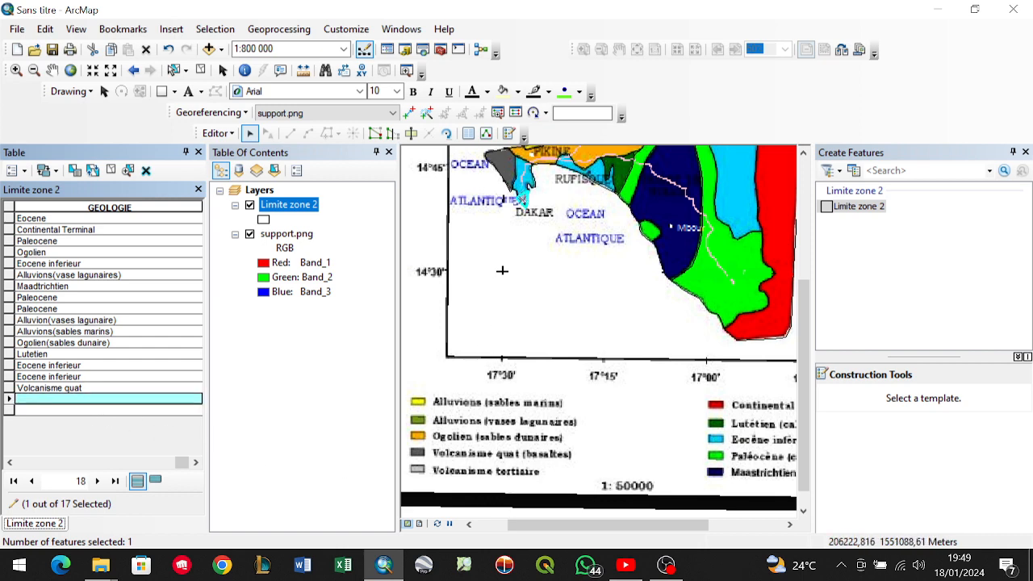
pyautogui.write('Volcanisme tertiaire')
pyautogui.click(5, 407)
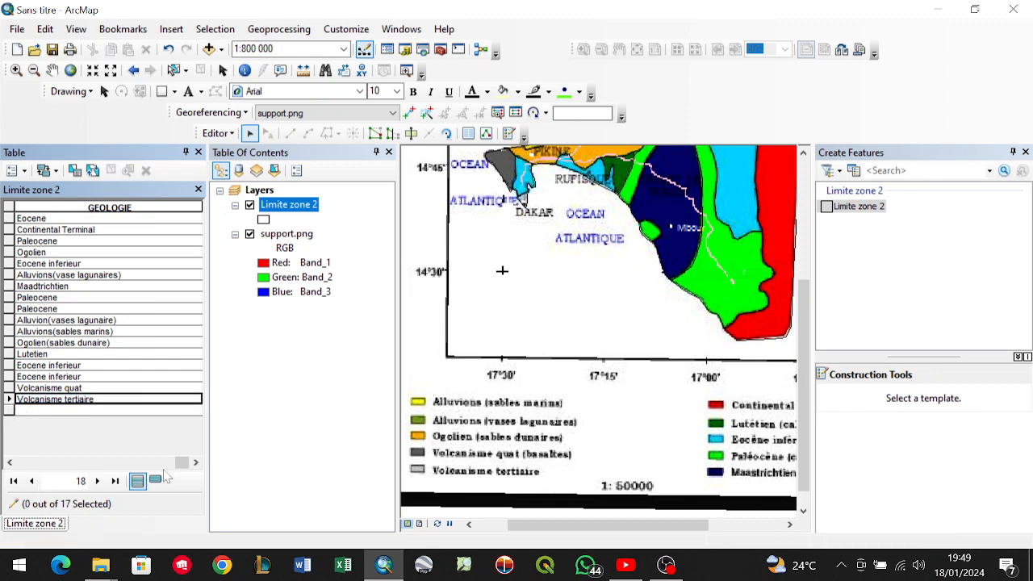
# Review the filled Limite zone 2 records, then close the attribute table and the Create Features pane.
pyautogui.moveTo(182, 463); pyautogui.dragTo(18, 464)
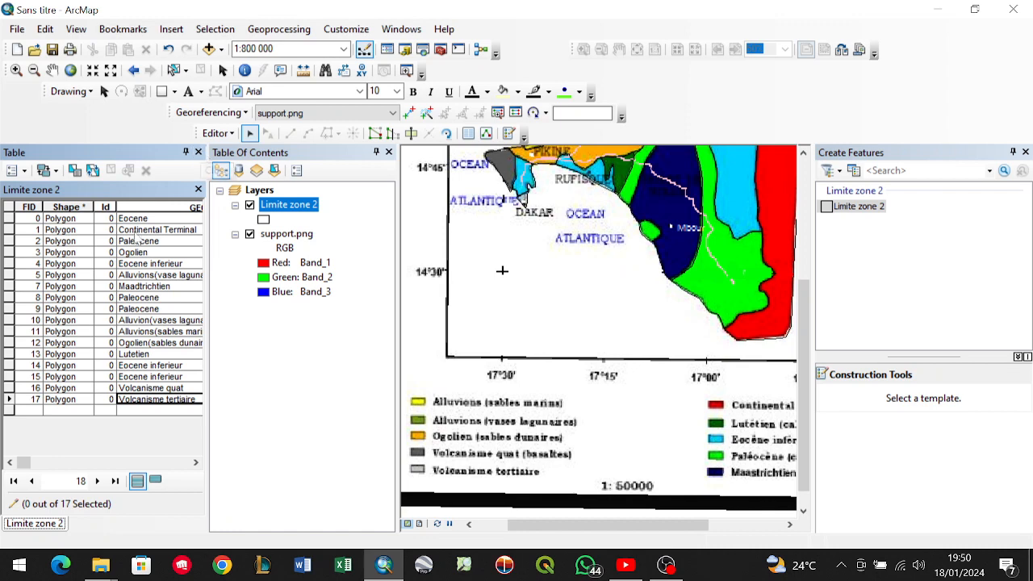
pyautogui.click(198, 153)
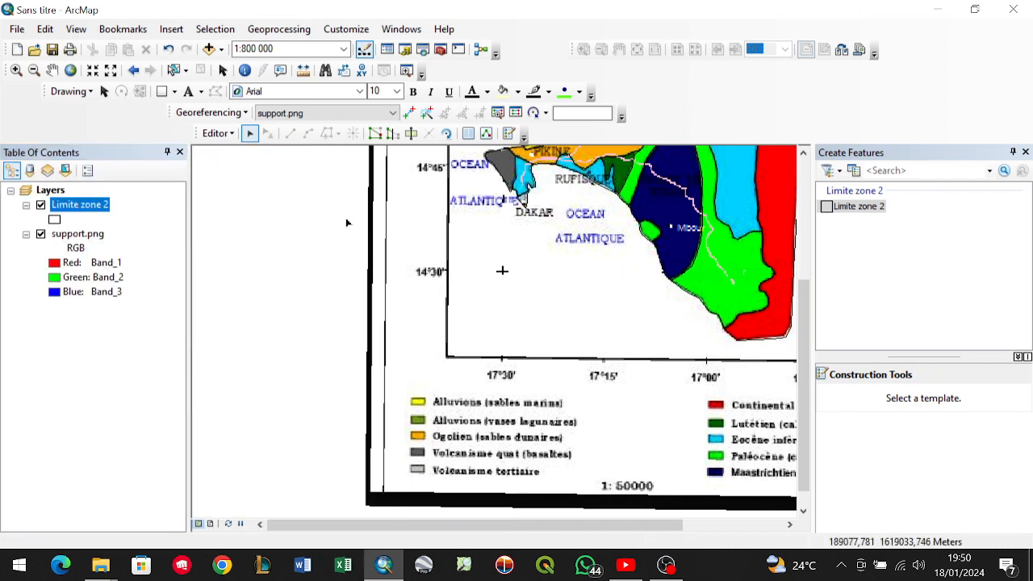
pyautogui.scroll(2, 724, 208)
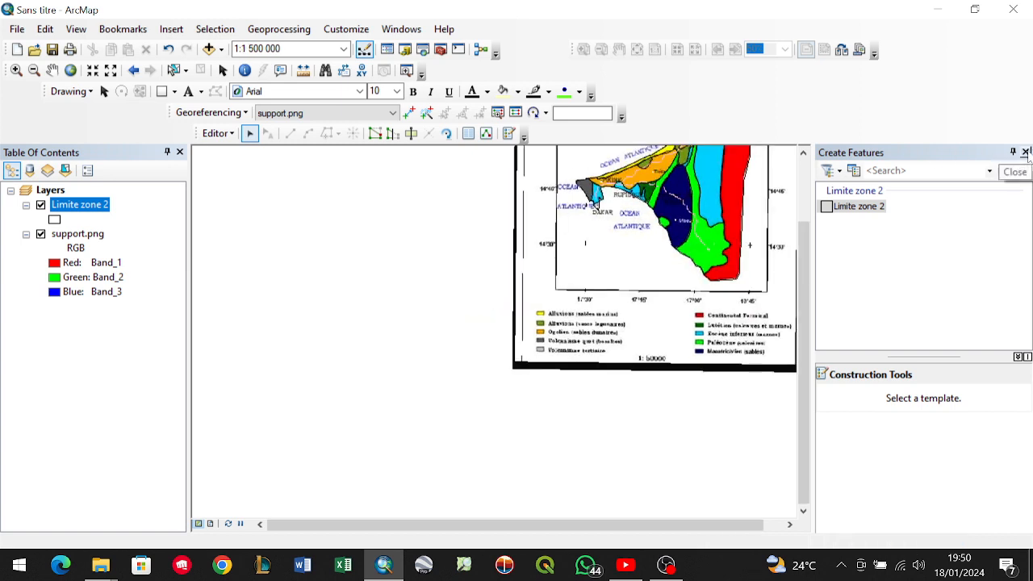
pyautogui.click(1026, 152)
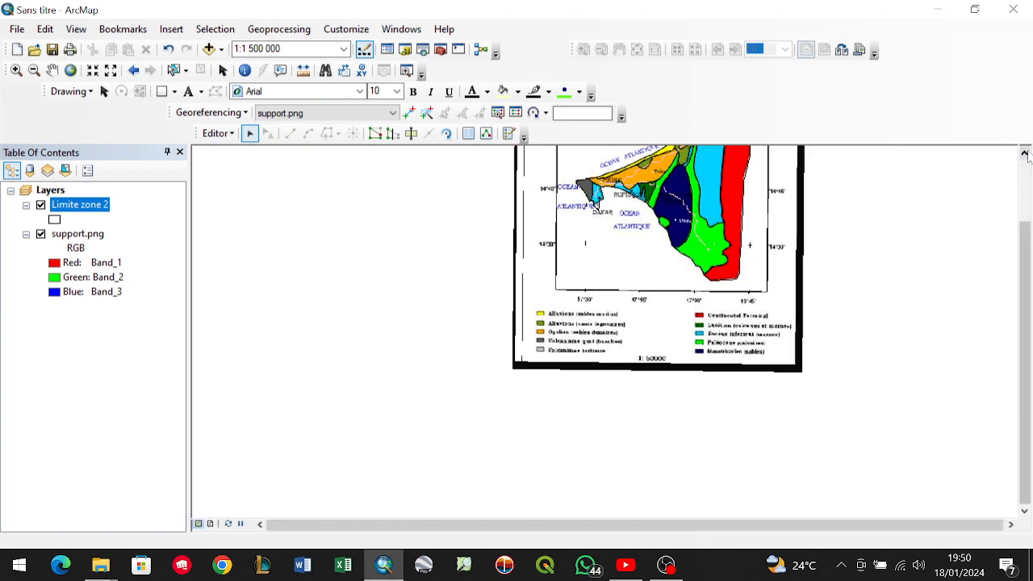
pyautogui.click(508, 134)
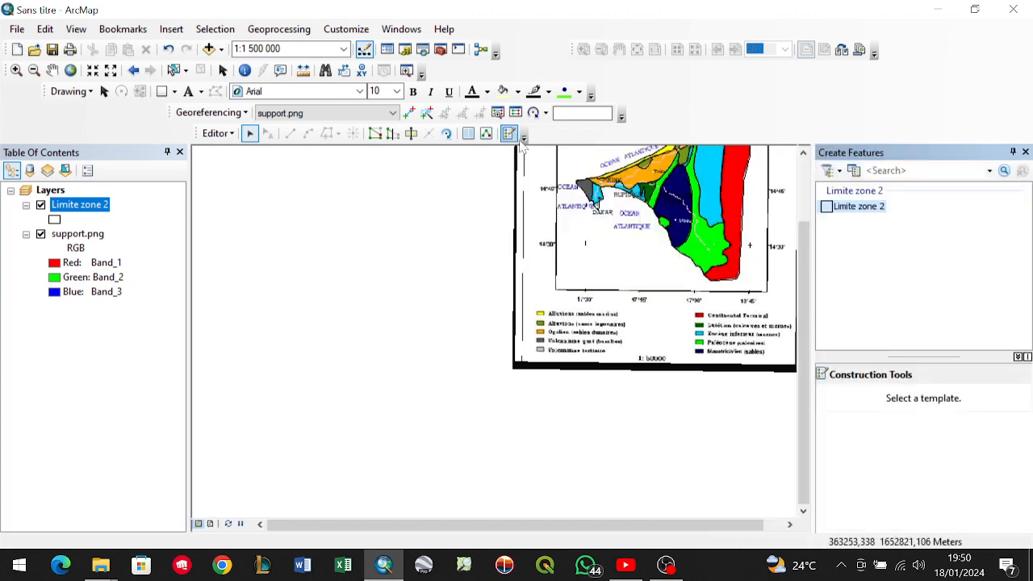
pyautogui.click(1026, 153)
pyautogui.click(52, 71)
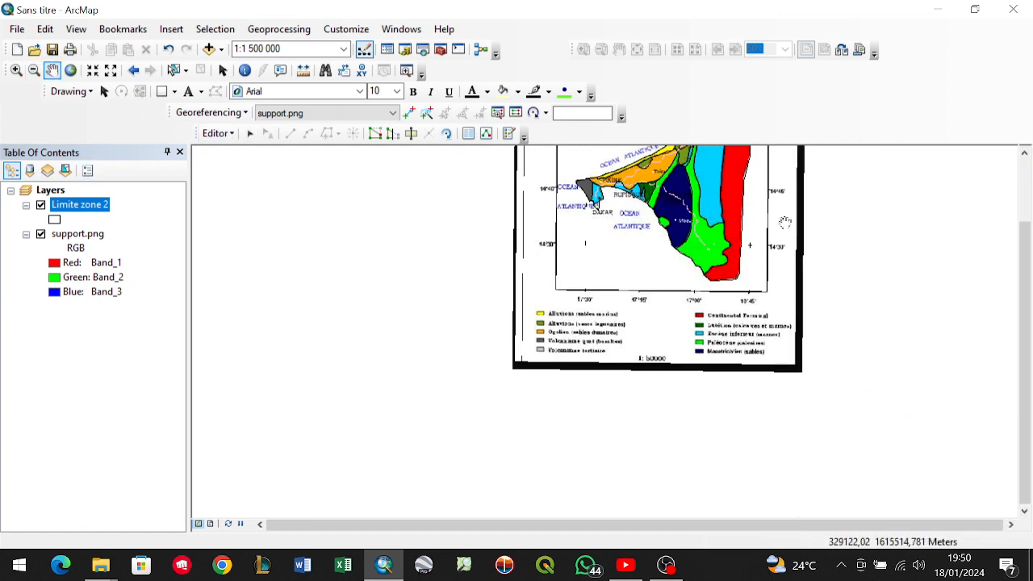
pyautogui.moveTo(750, 225); pyautogui.dragTo(595, 263)
pyautogui.scroll(-1, 593, 263)
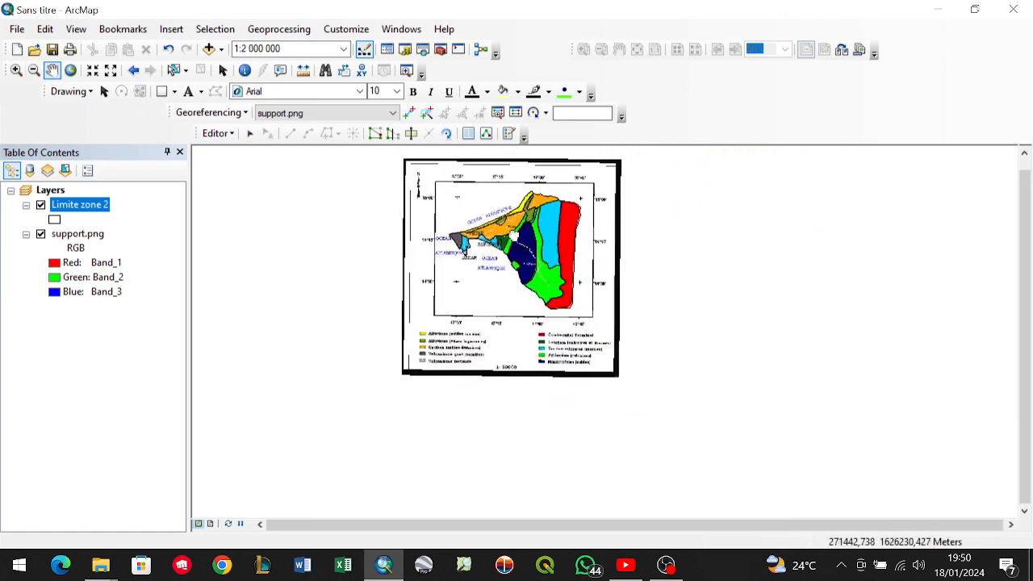
pyautogui.scroll(1, 514, 234)
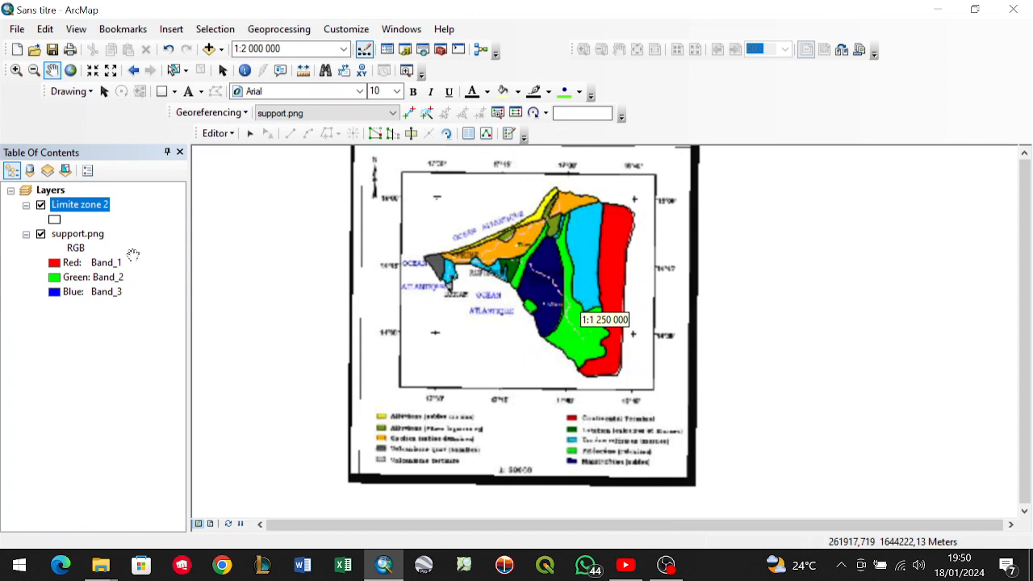
pyautogui.rightClick(68, 207)
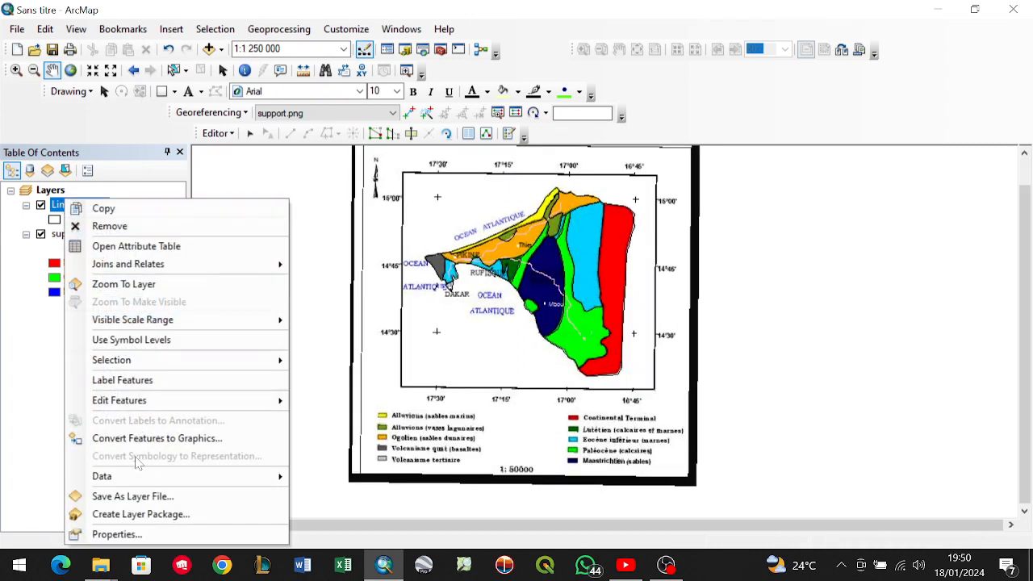
pyautogui.click(146, 533)
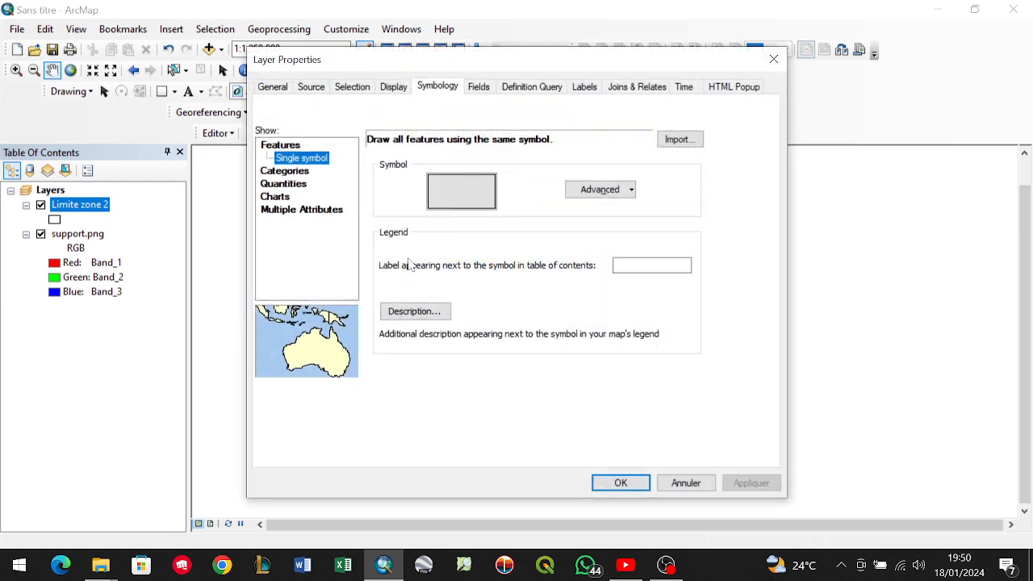
pyautogui.click(284, 171)
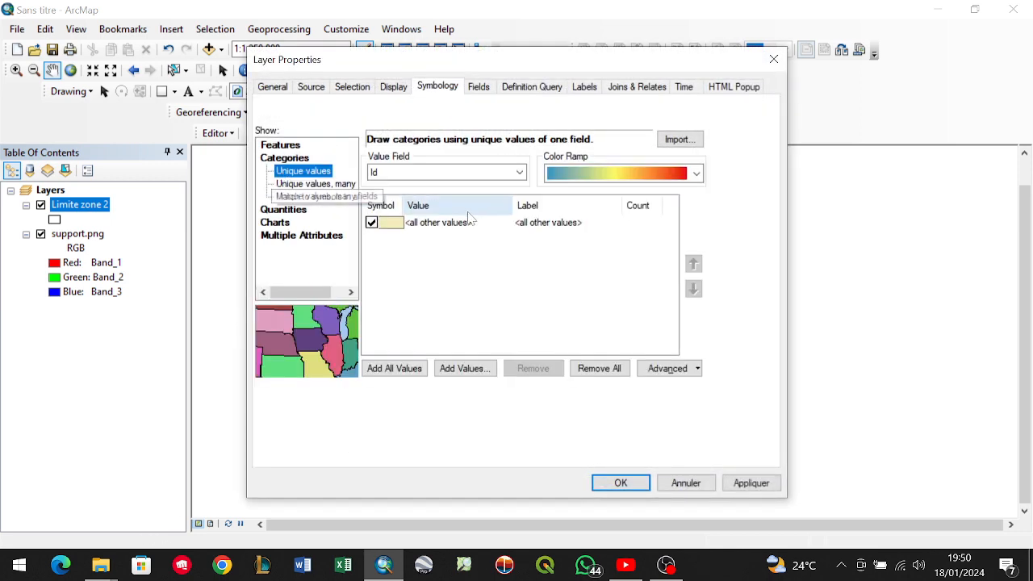
pyautogui.click(521, 173)
pyautogui.click(488, 198)
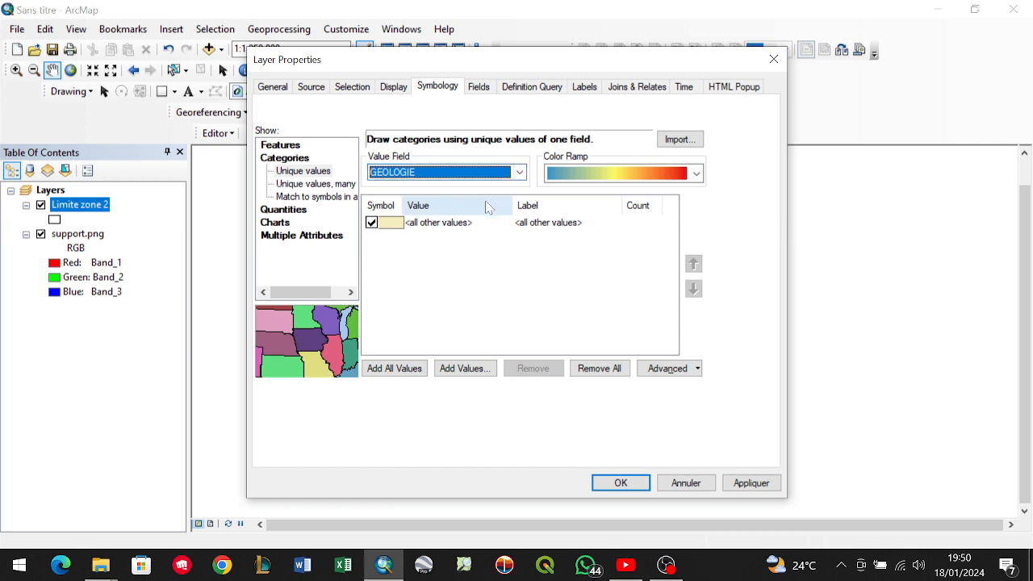
pyautogui.click(402, 368)
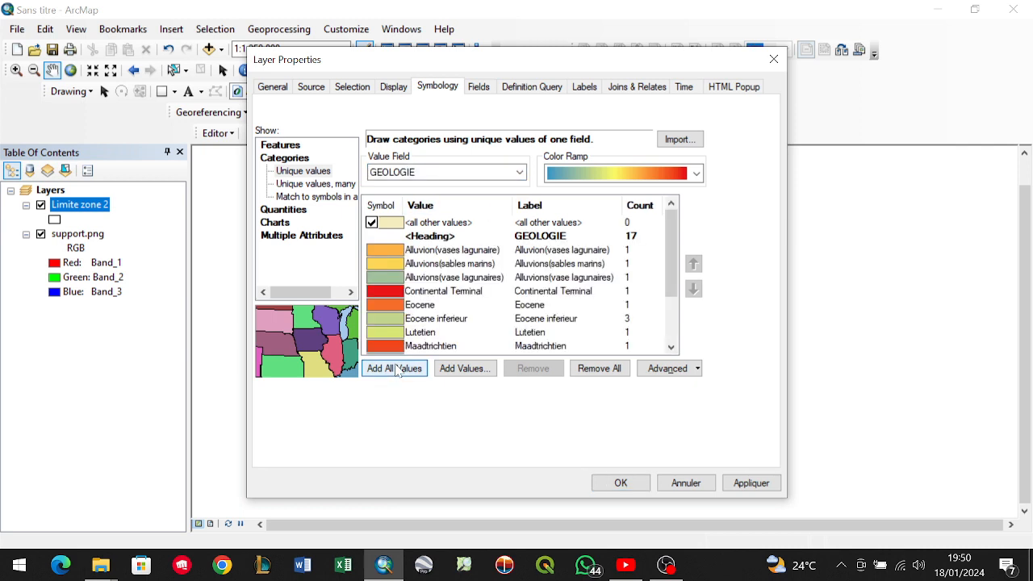
pyautogui.scroll(-2, 629, 275)
pyautogui.scroll(3, 567, 290)
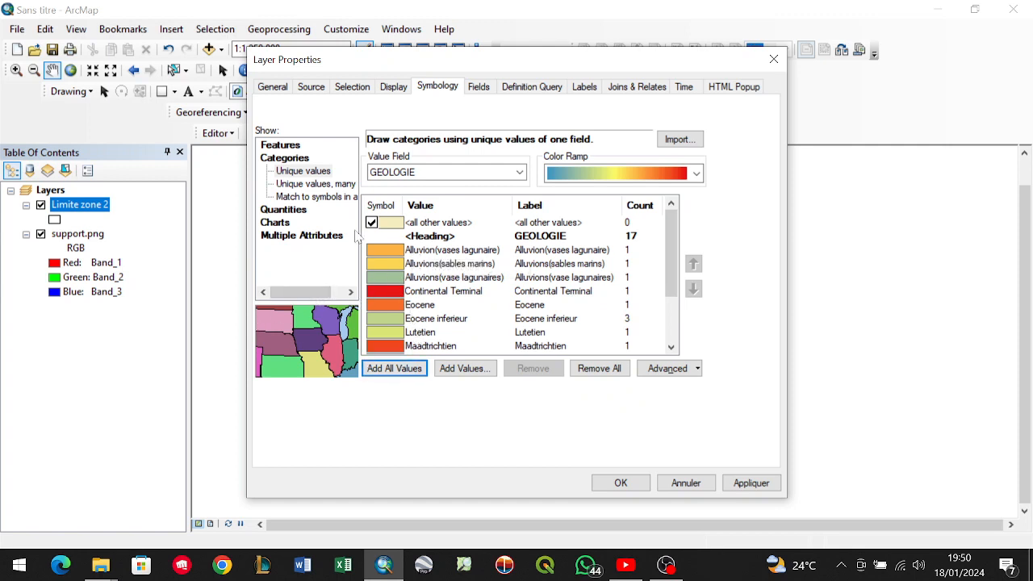
pyautogui.moveTo(639, 64); pyautogui.dragTo(357, 93)
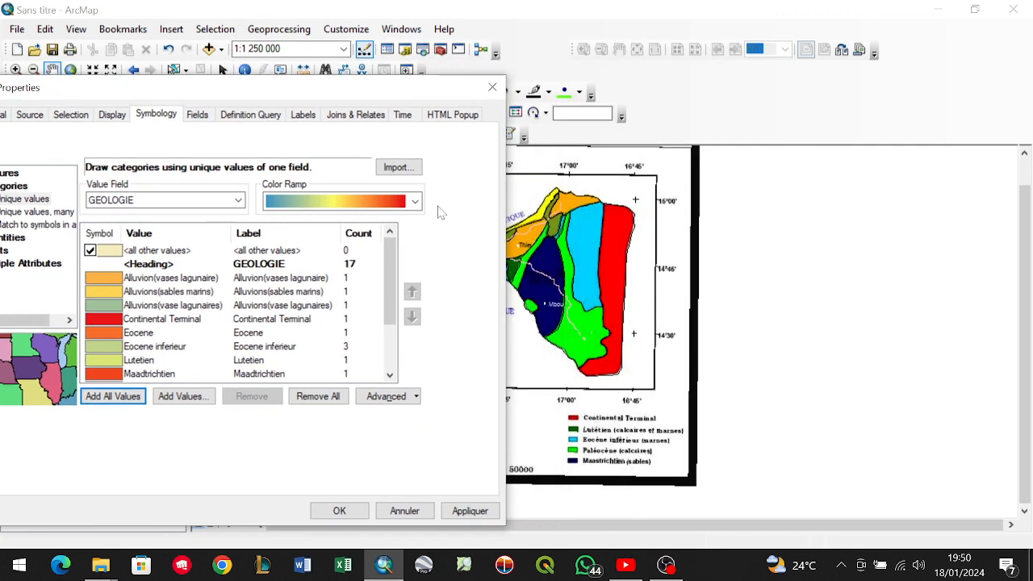
pyautogui.click(492, 87)
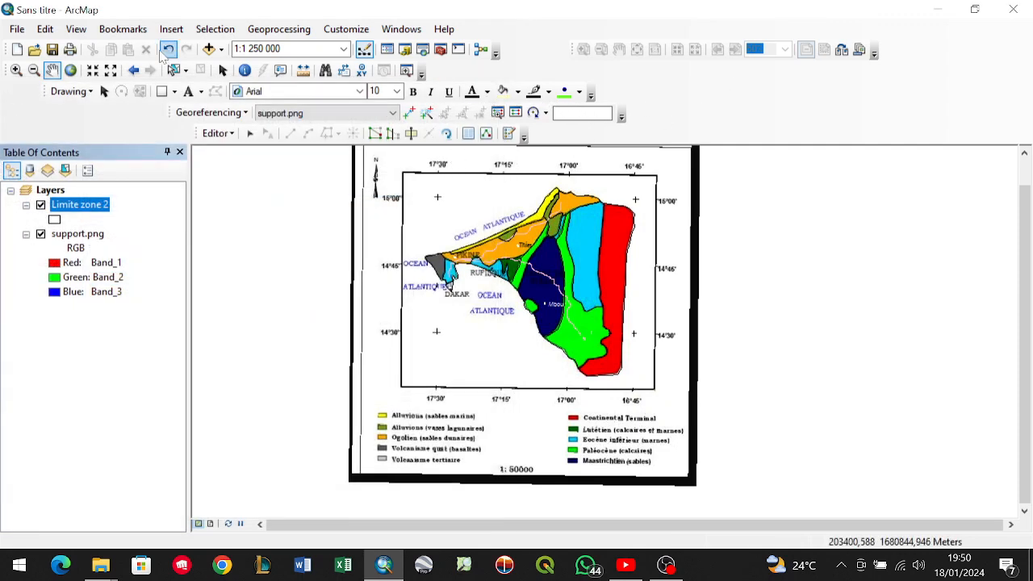
pyautogui.moveTo(563, 302); pyautogui.dragTo(706, 296)
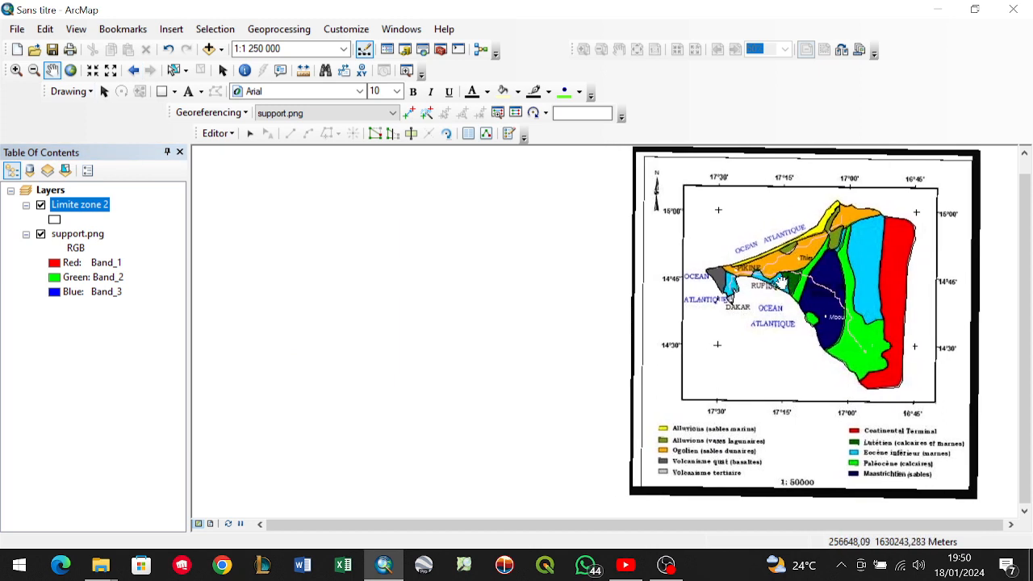
# Symbolize the Limite zone 2 layer by unique values of the GEOLOGIE field and add all its values.
pyautogui.scroll(-2, 780, 281)
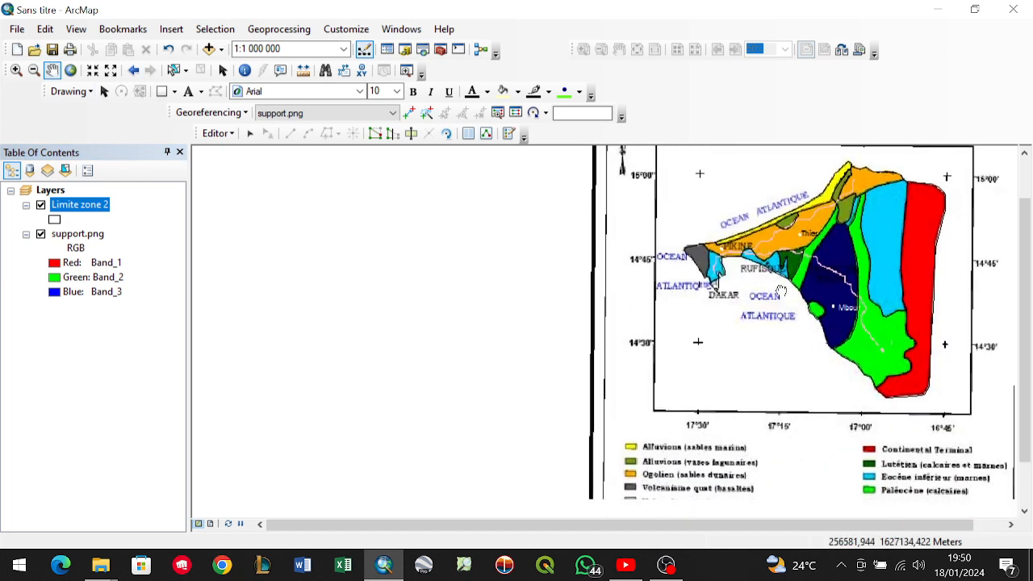
pyautogui.rightClick(75, 203)
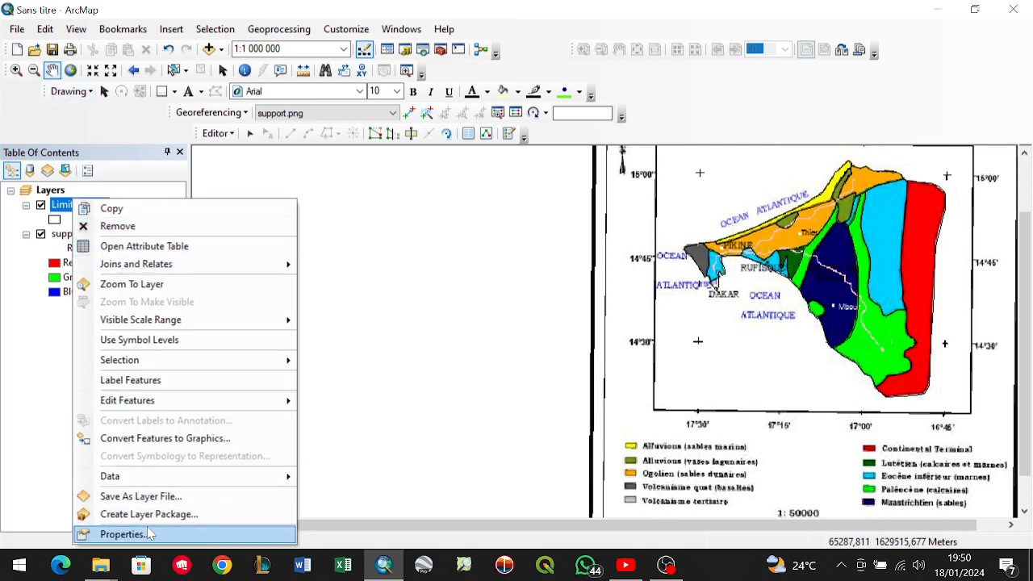
pyautogui.click(122, 535)
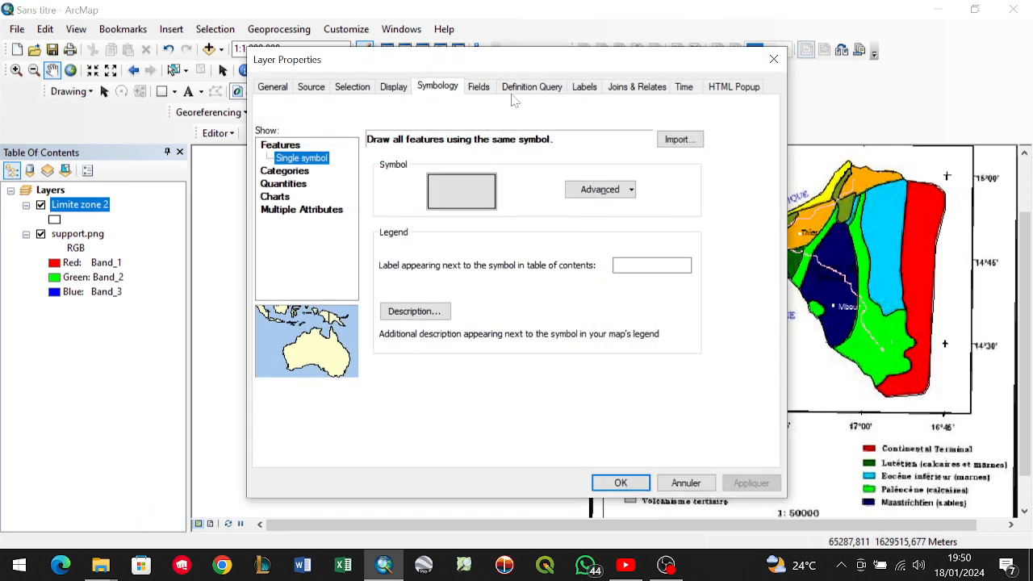
pyautogui.moveTo(535, 67); pyautogui.dragTo(313, 88)
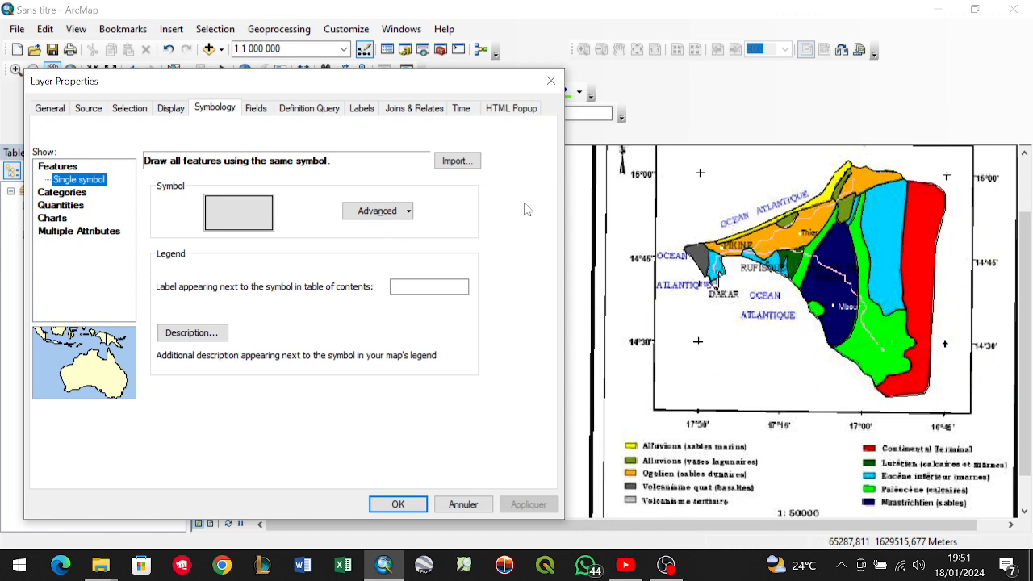
pyautogui.click(68, 197)
pyautogui.click(260, 195)
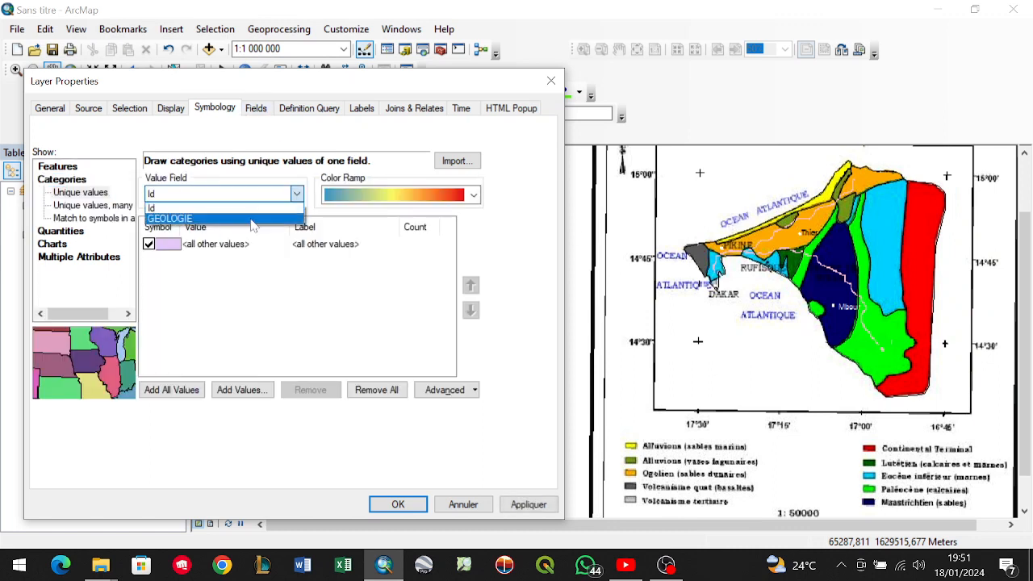
pyautogui.click(250, 225)
pyautogui.click(171, 390)
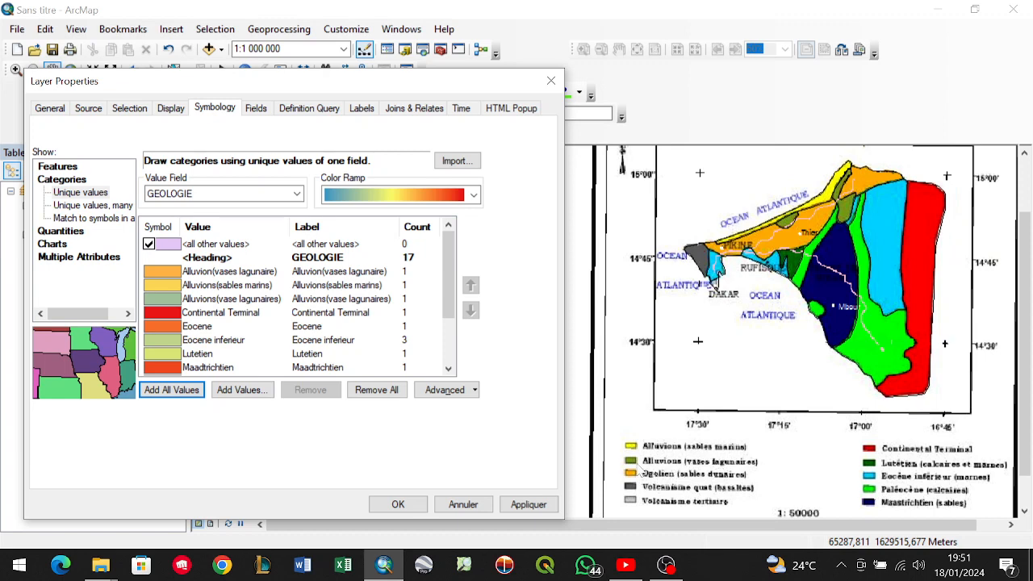
# Open the symbol choices for the Alluvion(vases lagunaire) class and add the Geology 24K style to the available styles.
pyautogui.doubleClick(160, 273)
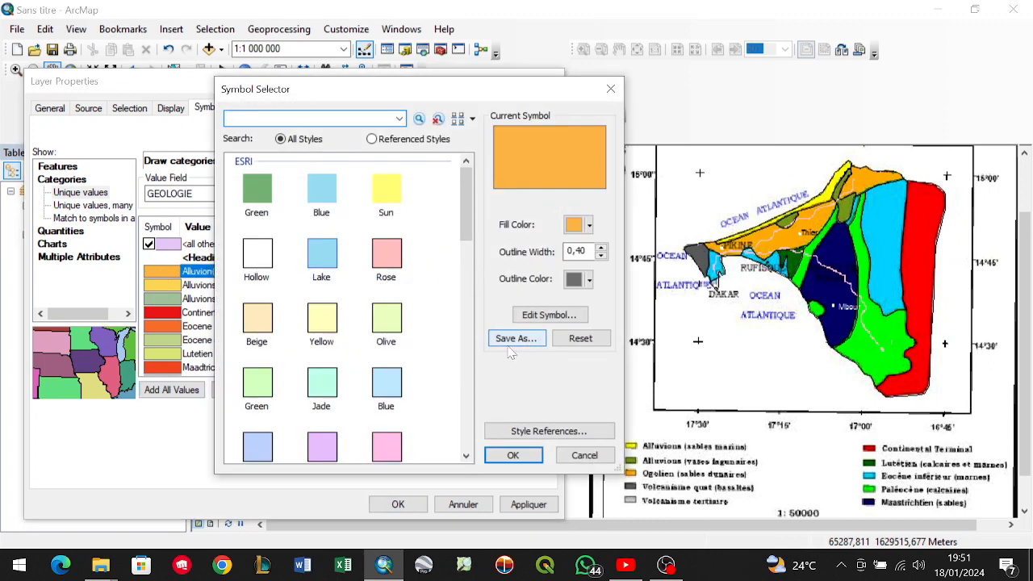
pyautogui.click(611, 88)
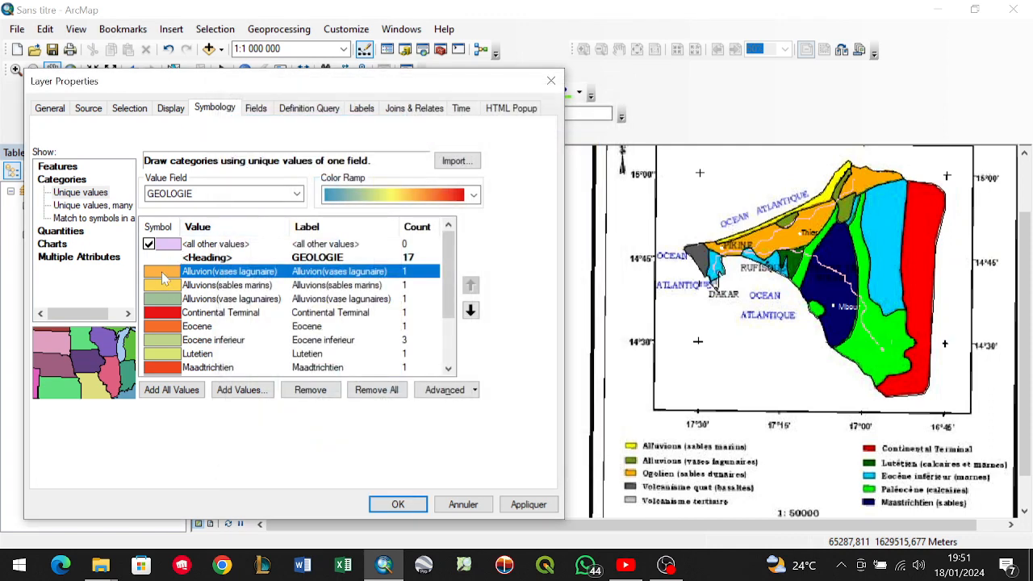
pyautogui.doubleClick(168, 272)
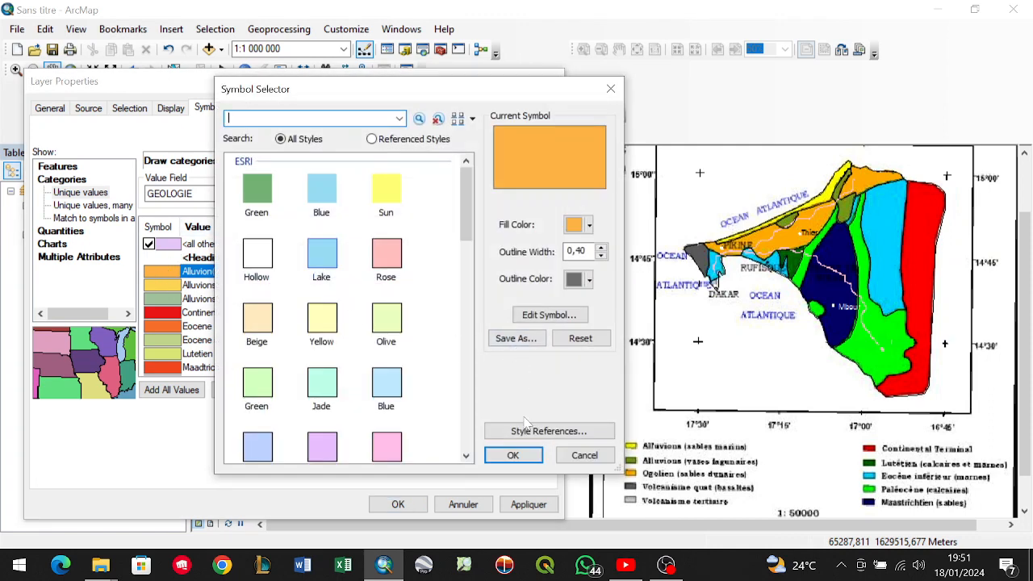
pyautogui.scroll(-8, 321, 378)
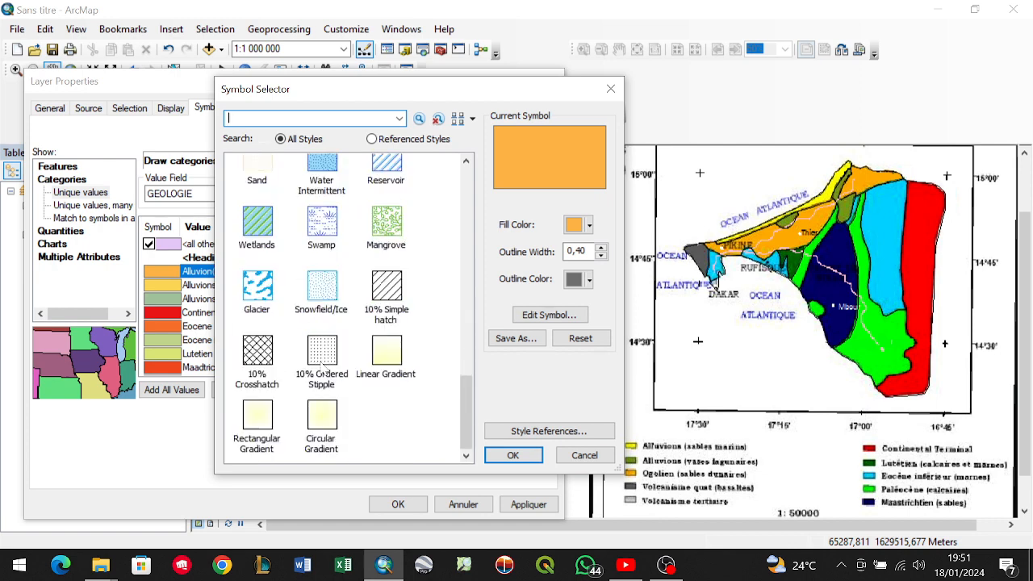
pyautogui.scroll(-2, 321, 377)
pyautogui.scroll(10, 322, 379)
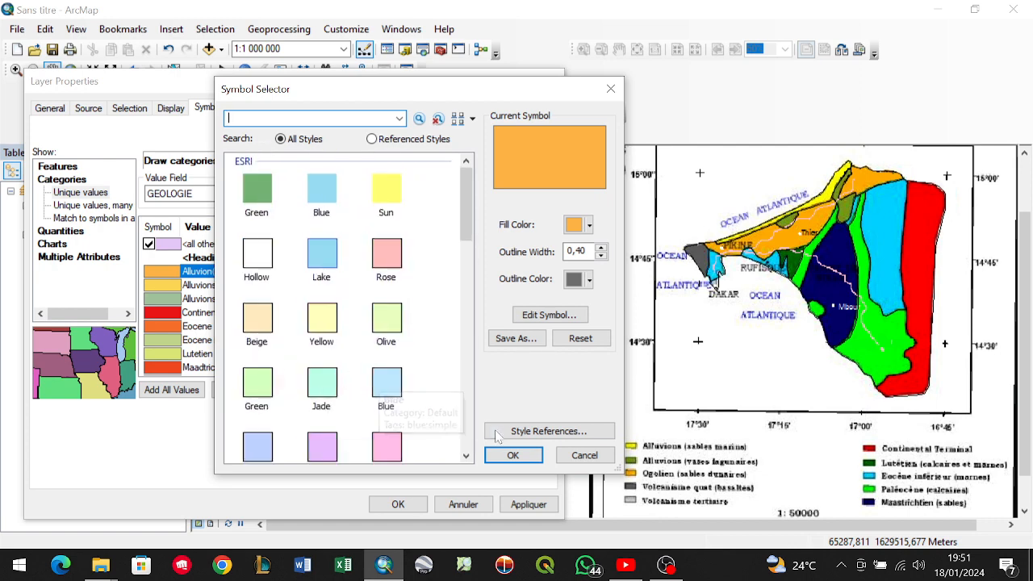
pyautogui.click(518, 432)
pyautogui.scroll(-8, 324, 351)
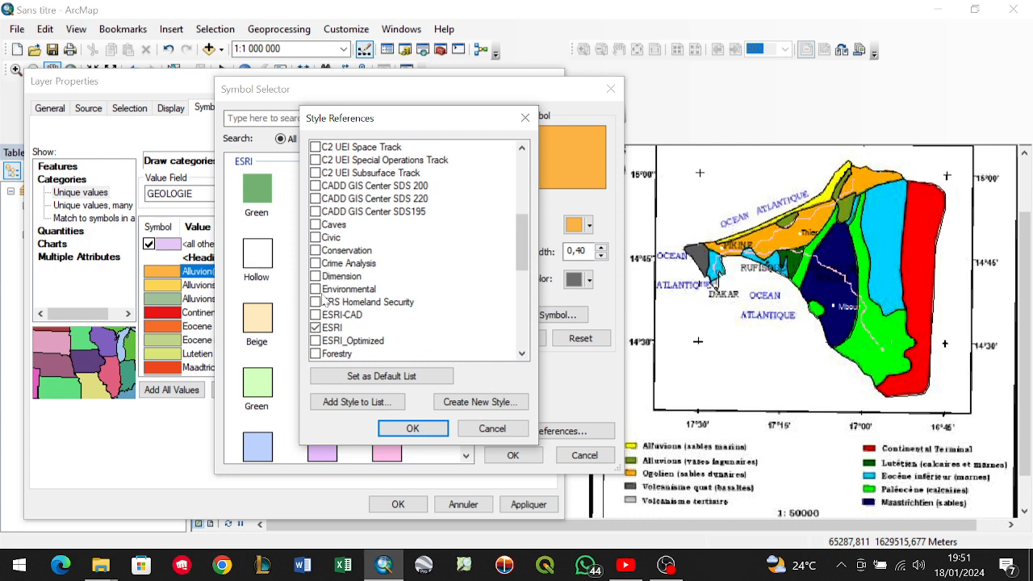
pyautogui.scroll(-1, 323, 306)
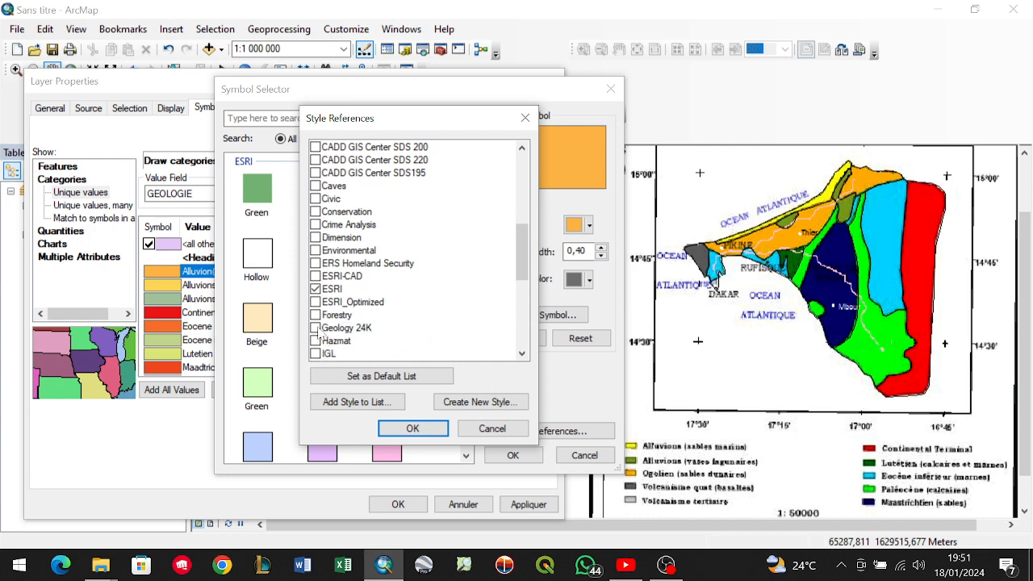
pyautogui.click(315, 327)
pyautogui.click(413, 428)
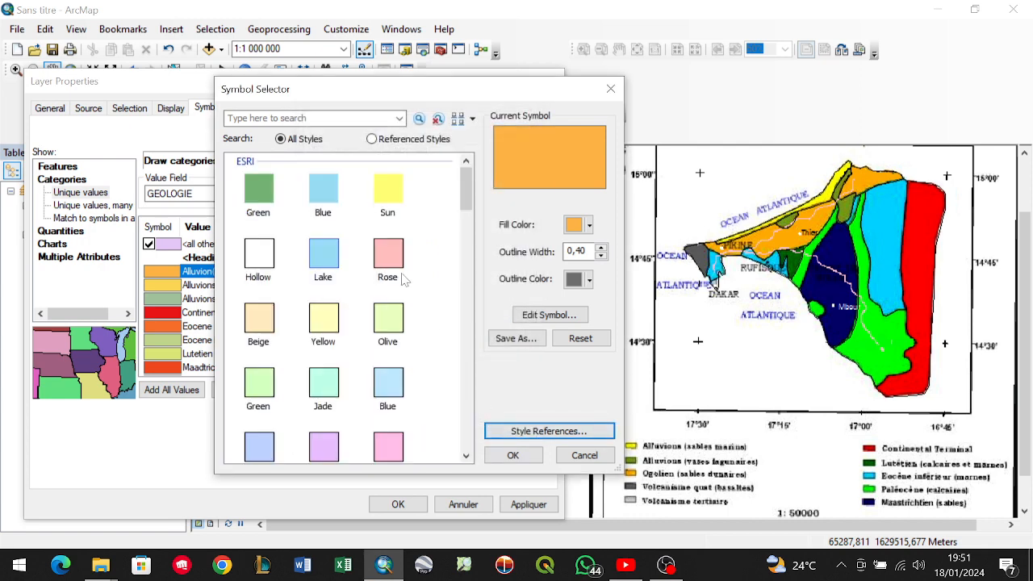
# Examine the Geology 24K patterns for one that suits the lagoon mud alluvium class.
pyautogui.scroll(-15, 387, 286)
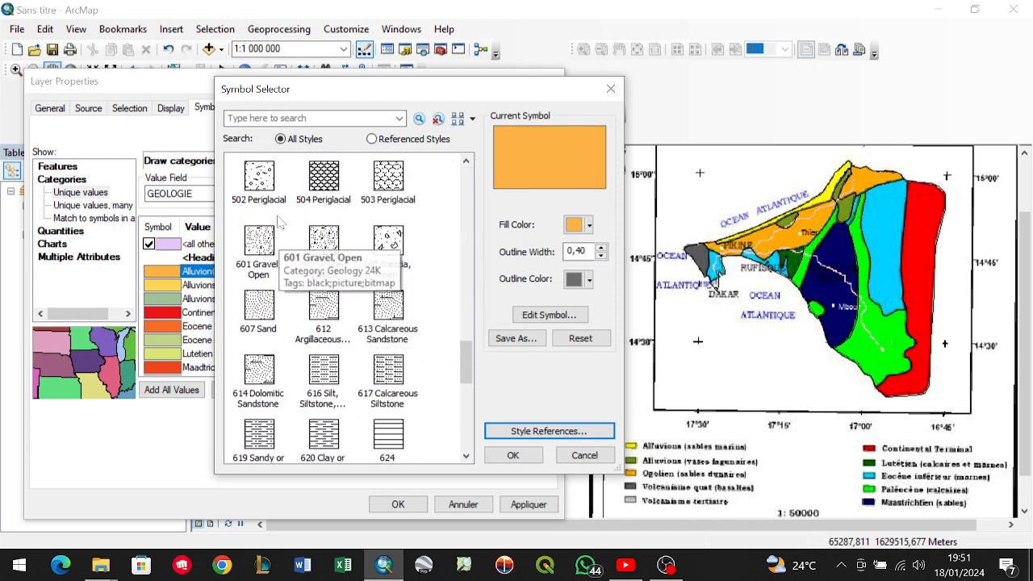
pyautogui.scroll(3, 280, 224)
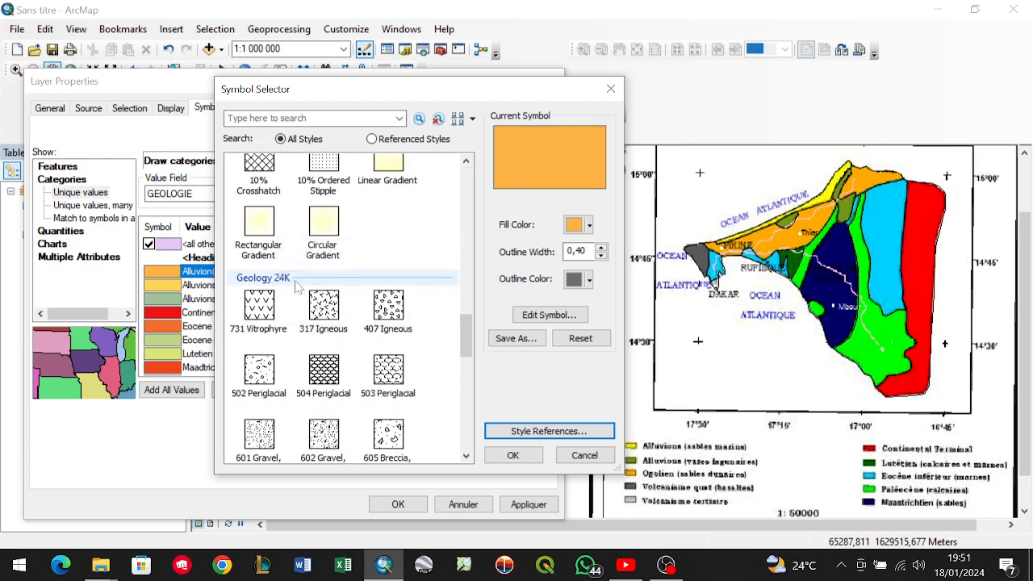
pyautogui.scroll(-10, 345, 298)
pyautogui.scroll(4, 342, 321)
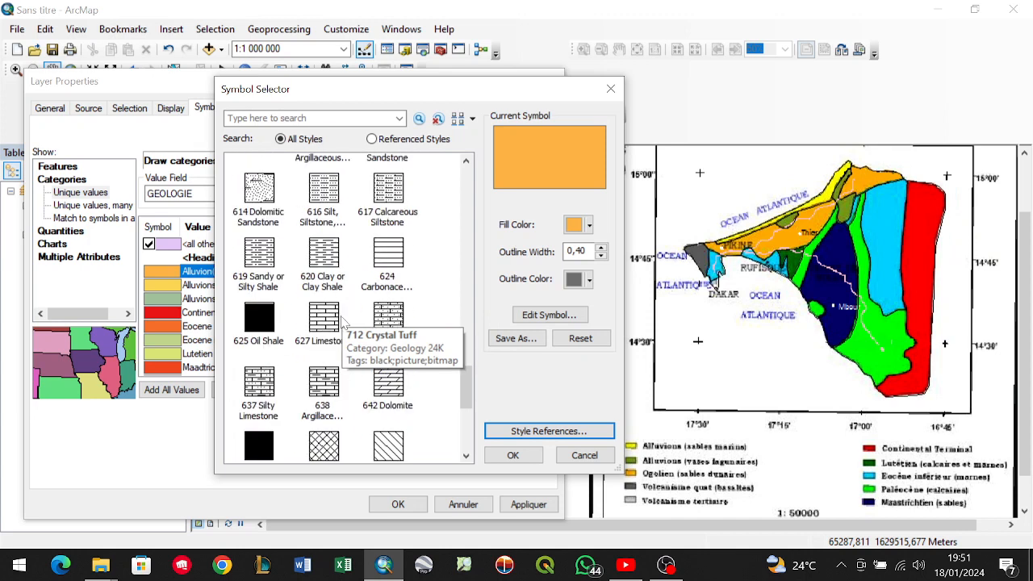
pyautogui.scroll(3, 342, 323)
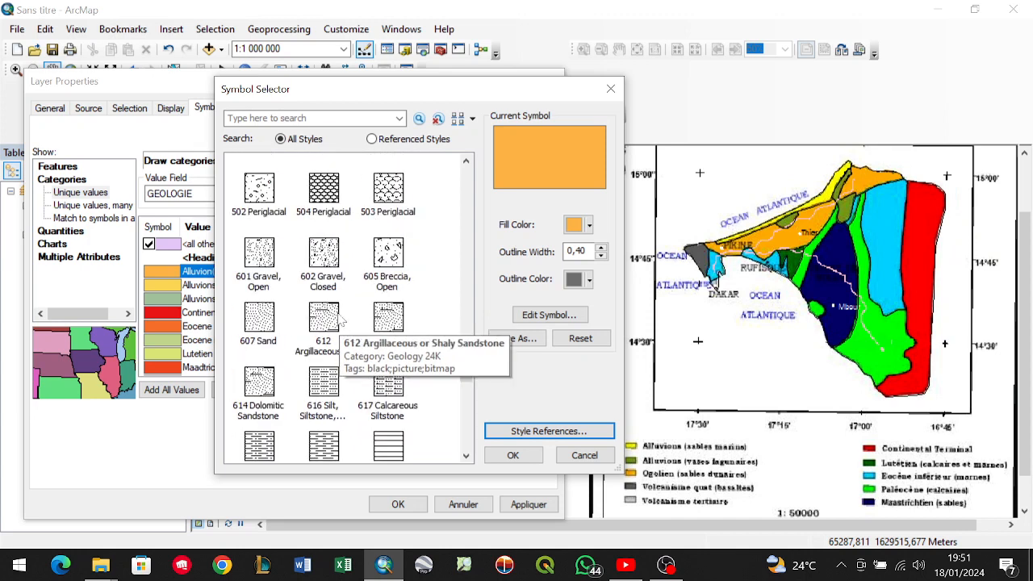
pyautogui.scroll(2, 342, 321)
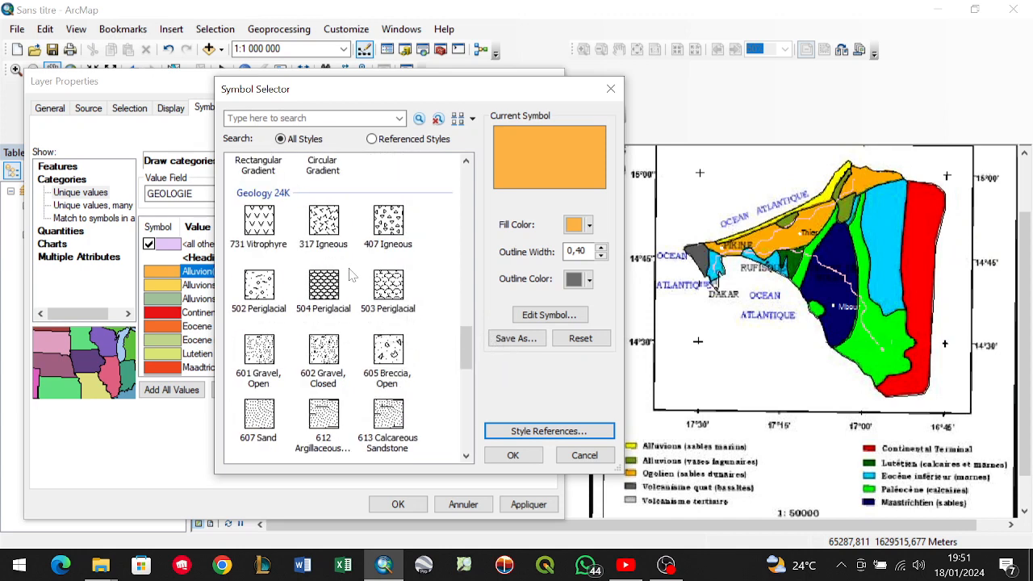
pyautogui.scroll(-2, 354, 327)
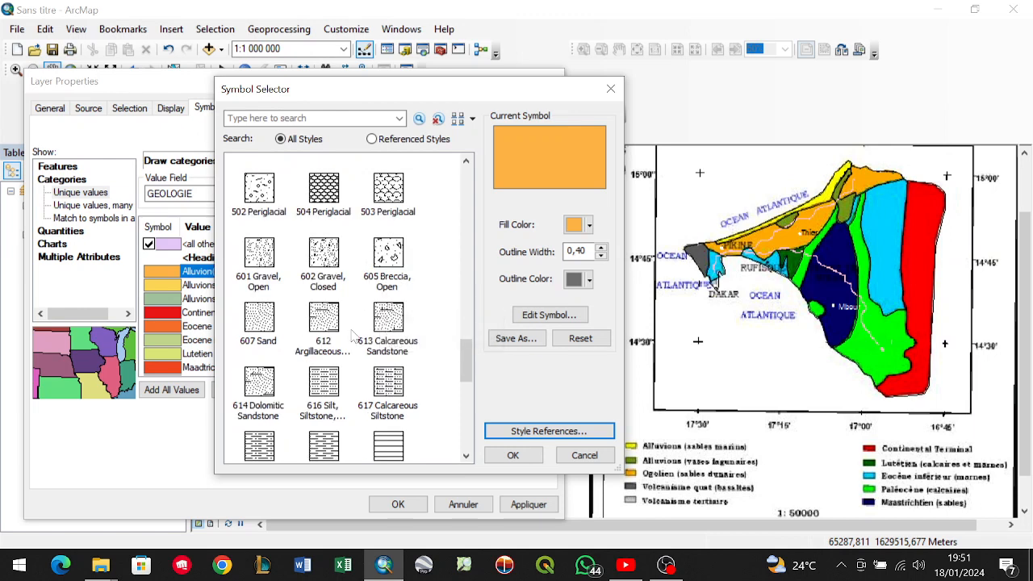
pyautogui.scroll(-2, 353, 337)
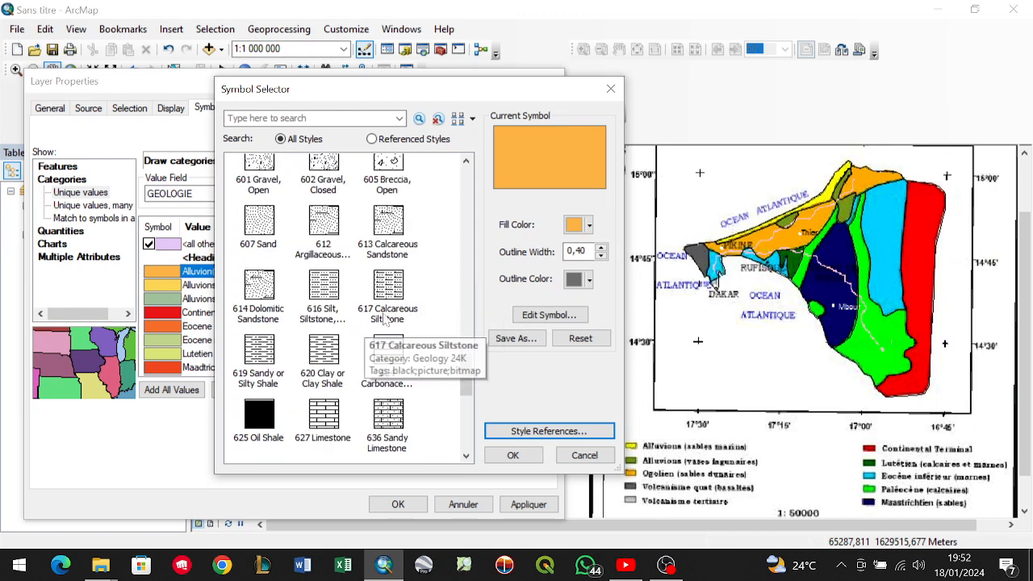
pyautogui.scroll(-2, 418, 302)
pyautogui.scroll(-2, 418, 304)
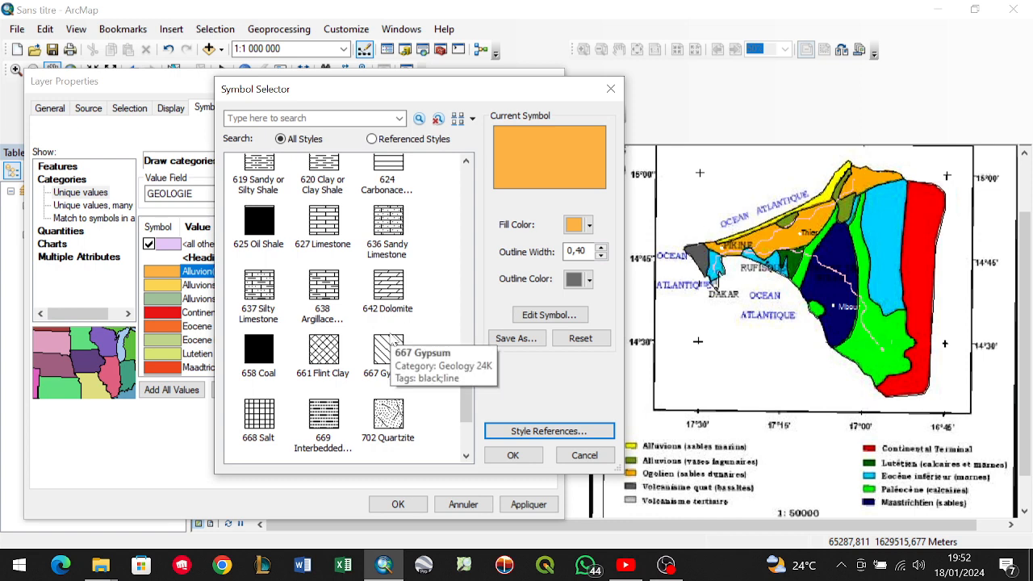
pyautogui.scroll(2, 431, 302)
pyautogui.scroll(2, 431, 302)
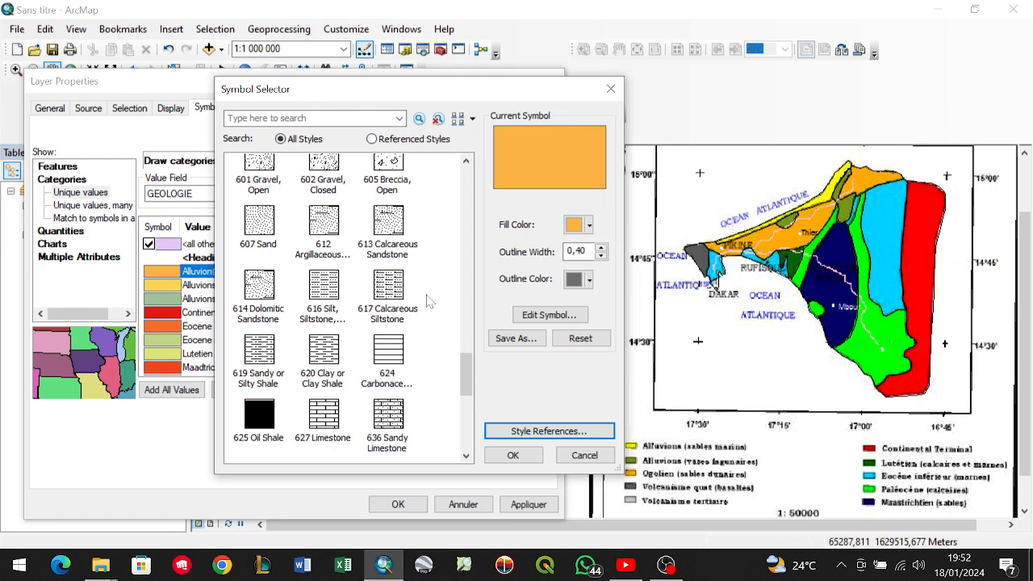
pyautogui.scroll(2, 430, 302)
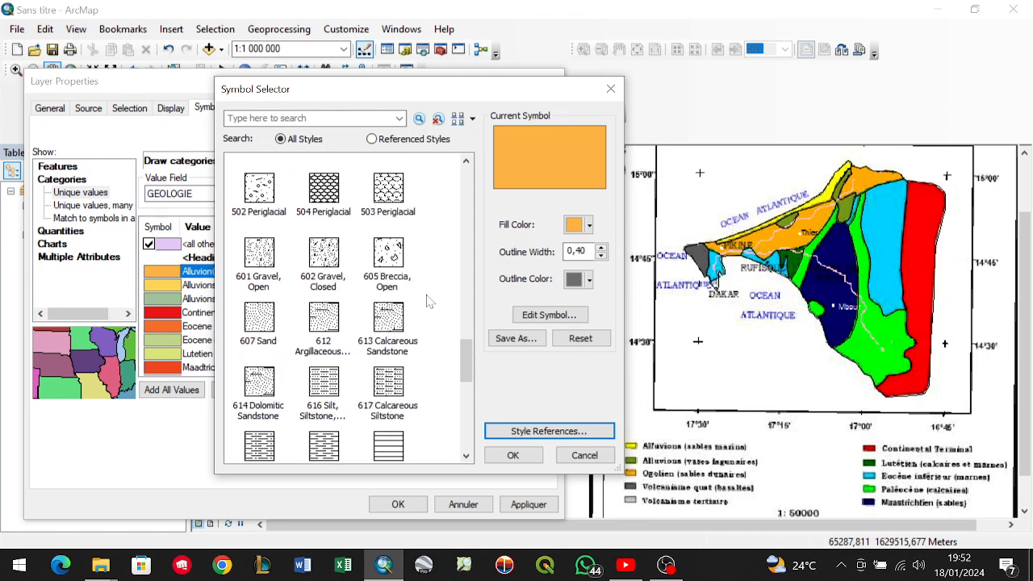
pyautogui.scroll(2, 430, 302)
pyautogui.scroll(-2, 430, 302)
pyautogui.scroll(-2, 430, 302)
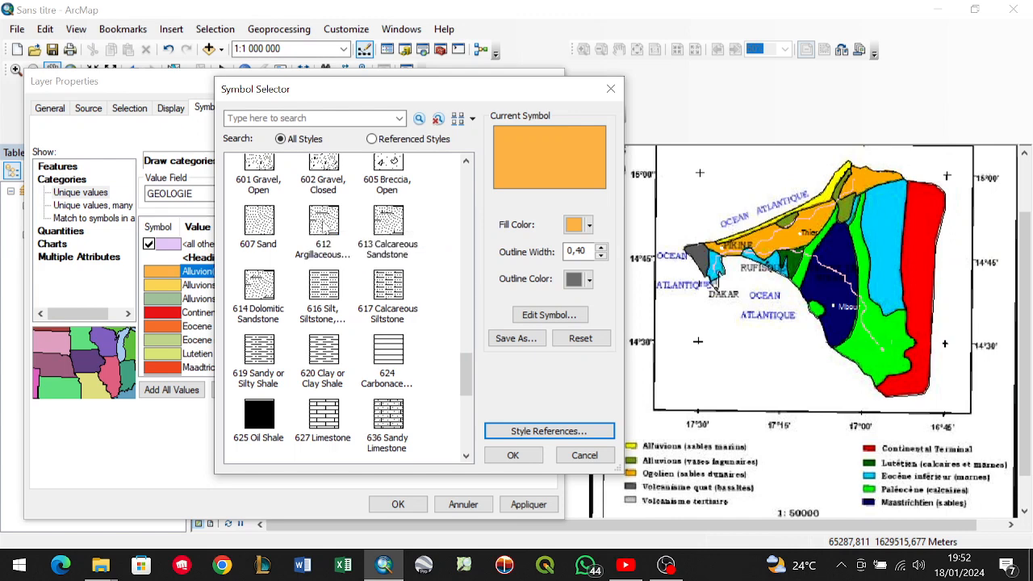
# Give the Alluvion(vases lagunaire) class the 612 Argillaceous or Shaly Sandstone pattern with a yellow-green fill colour.
pyautogui.click(324, 226)
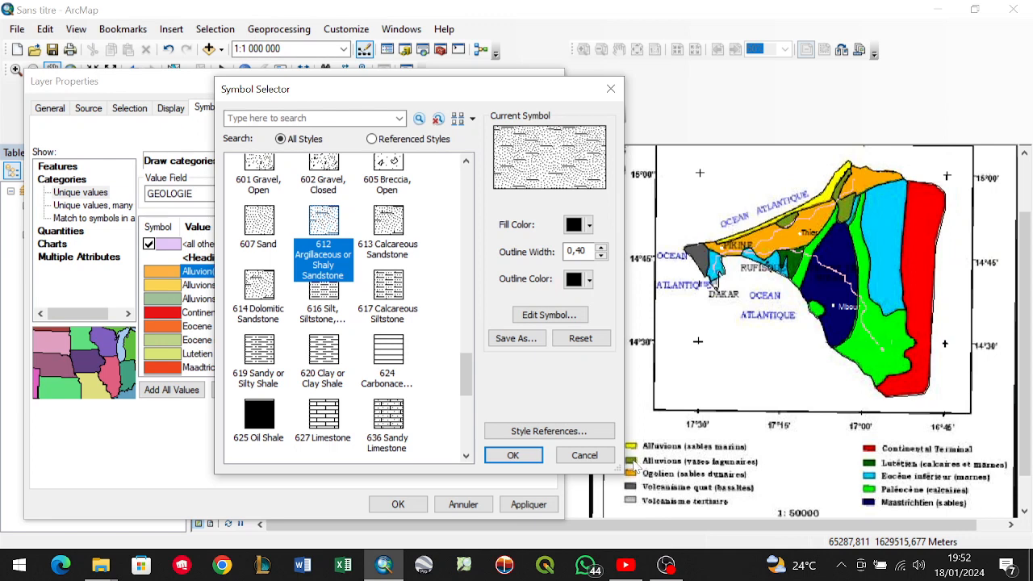
pyautogui.click(590, 225)
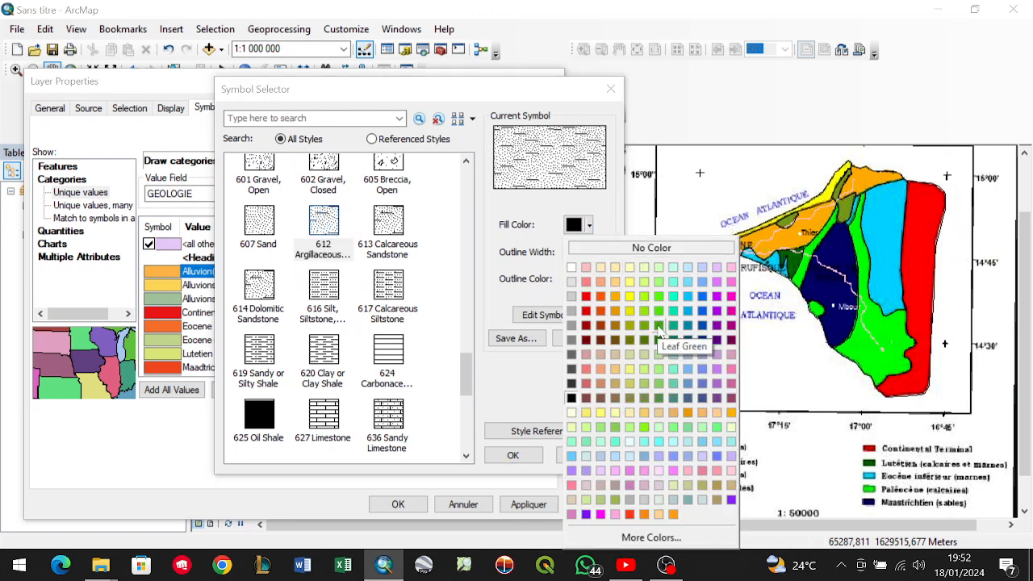
pyautogui.click(608, 213)
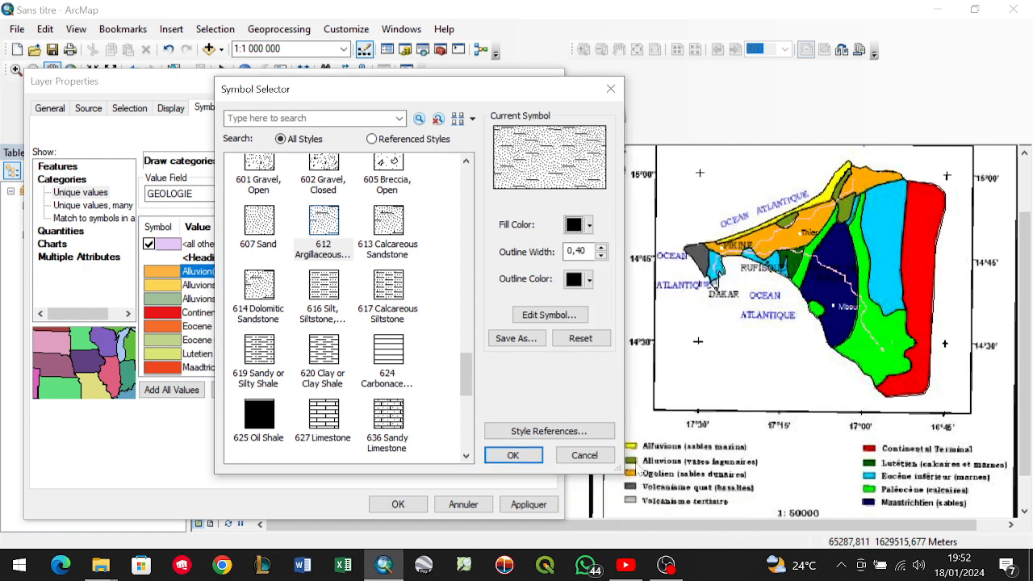
pyautogui.click(589, 226)
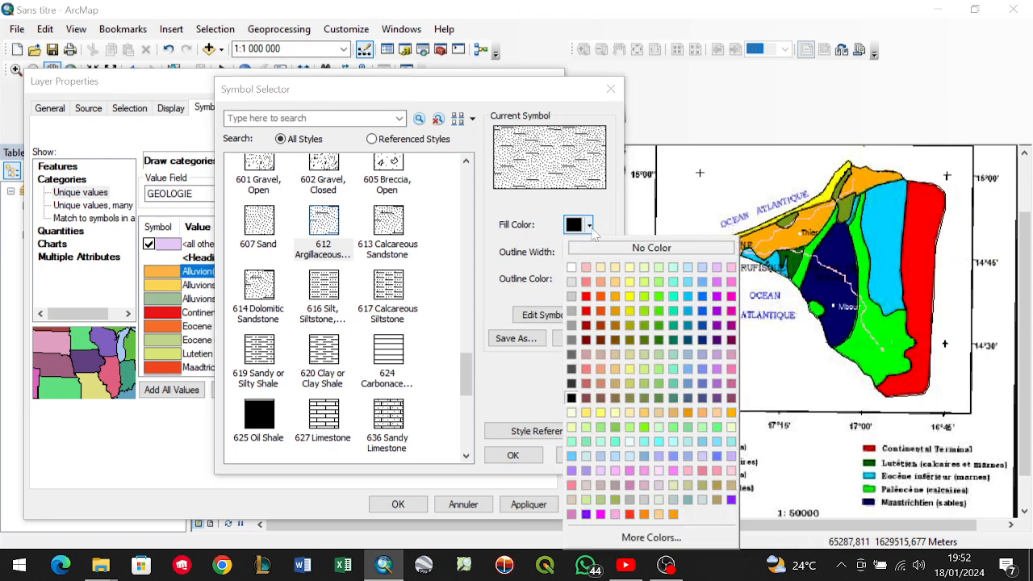
pyautogui.click(645, 312)
pyautogui.click(520, 455)
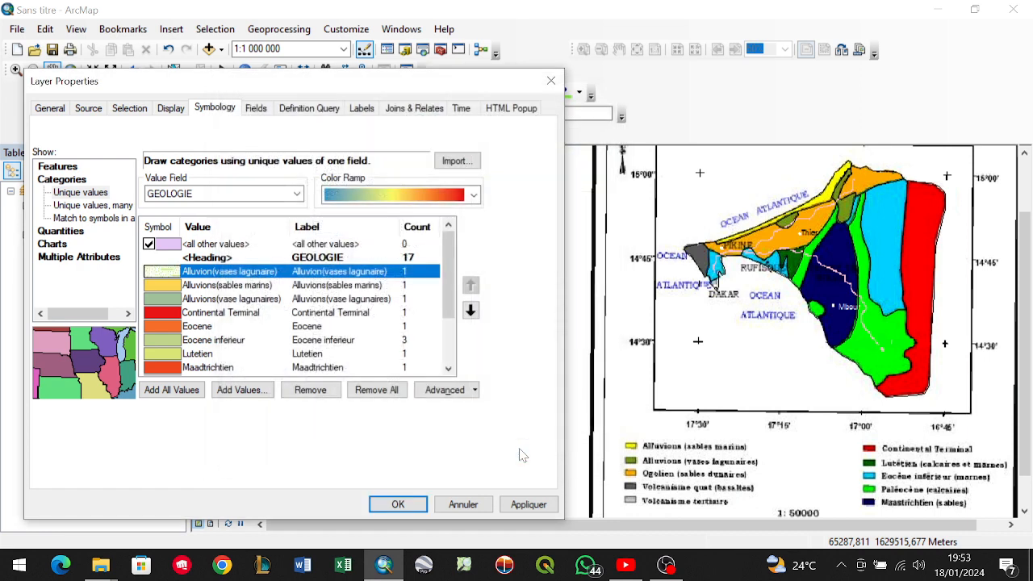
# Give the Alluvions(sables marins) class the Geology 24K pattern 607 Sand with a yellow fill colour.
pyautogui.click(170, 286)
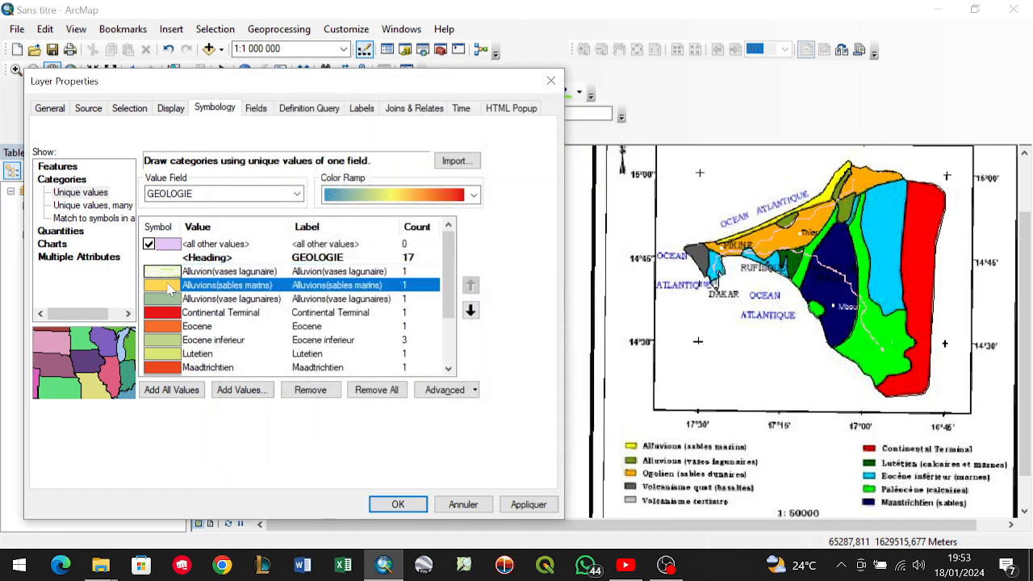
pyautogui.doubleClick(169, 288)
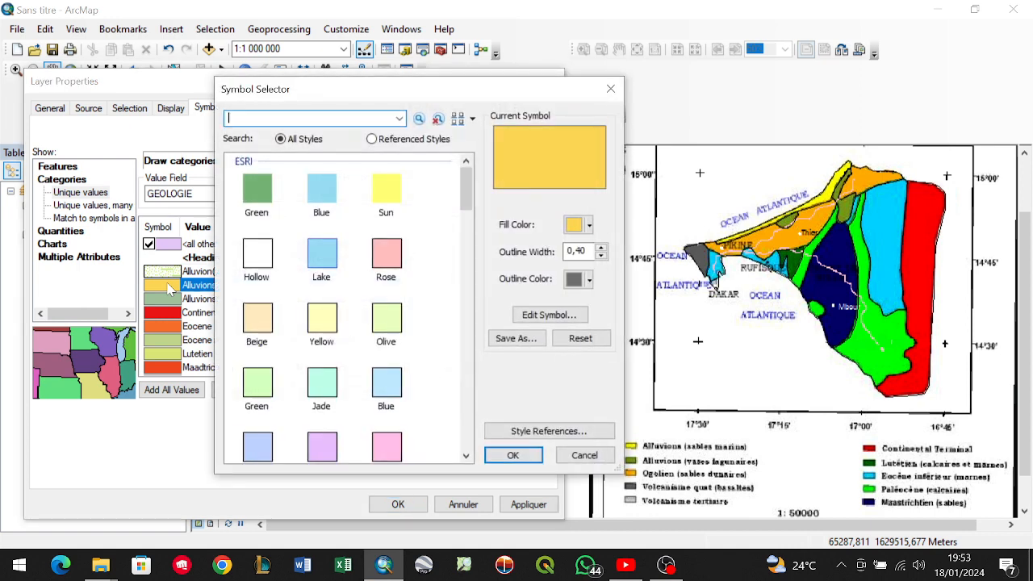
pyautogui.scroll(-3, 427, 251)
pyautogui.scroll(-10, 428, 252)
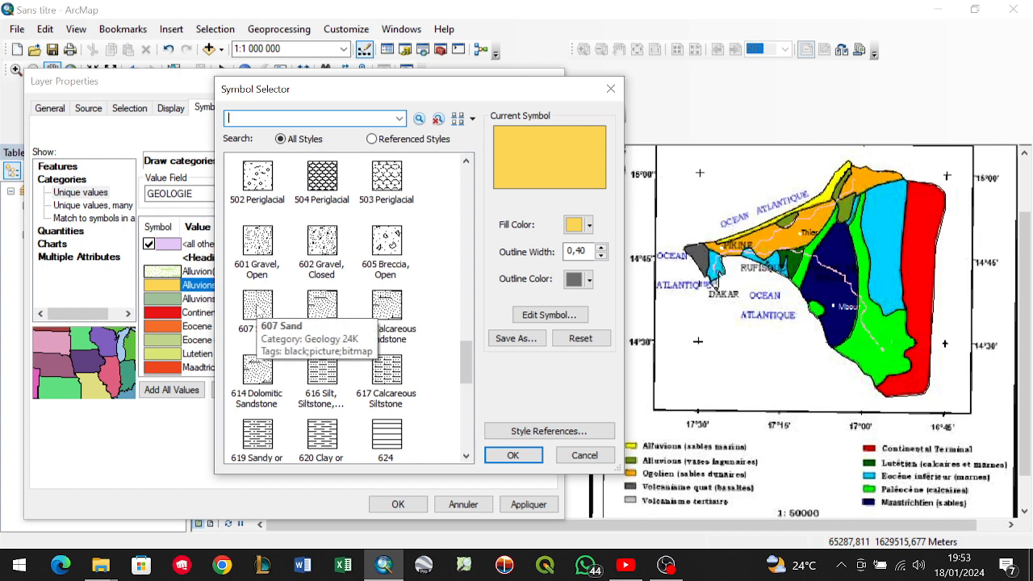
pyautogui.click(256, 310)
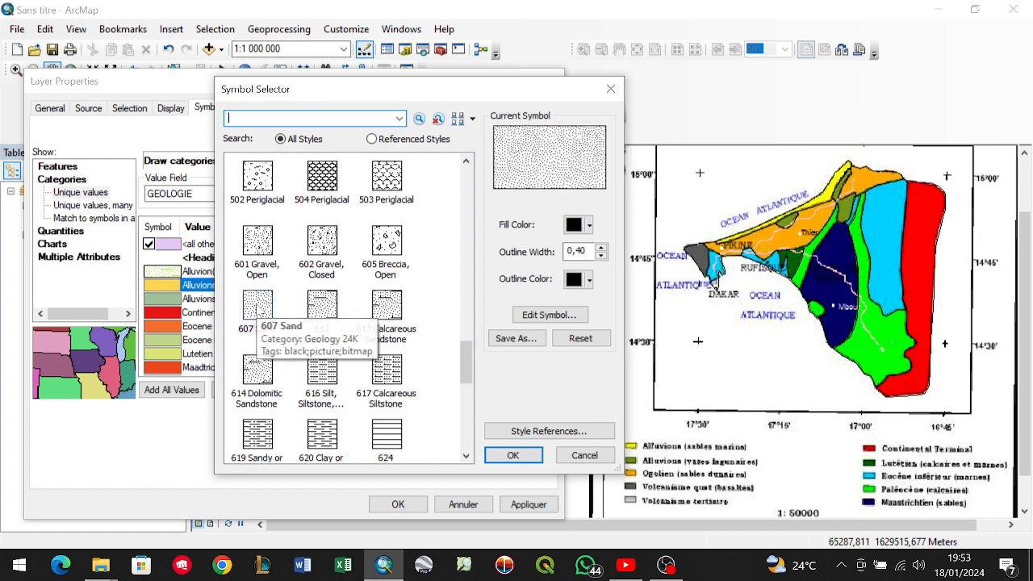
pyautogui.click(590, 225)
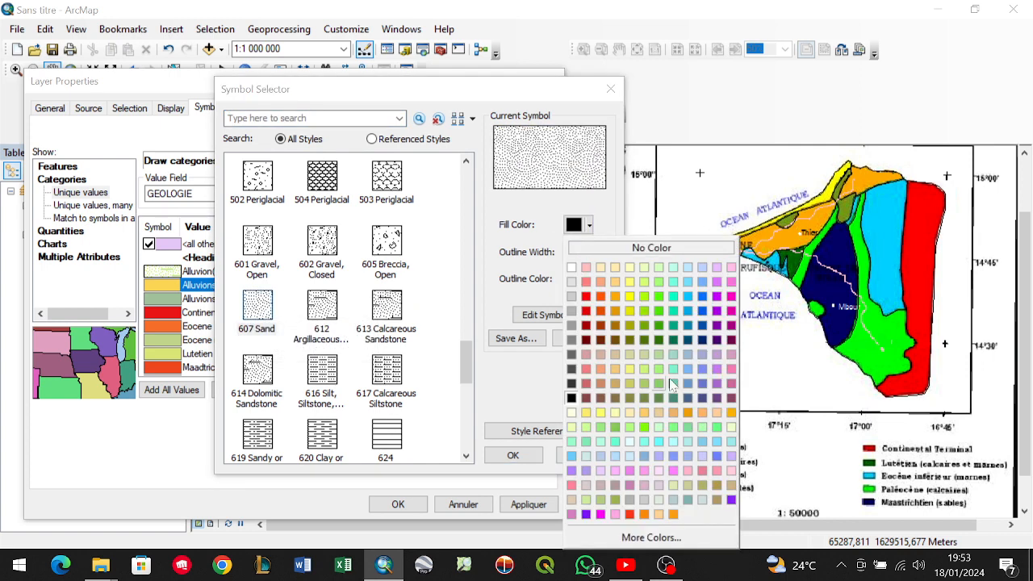
pyautogui.click(621, 223)
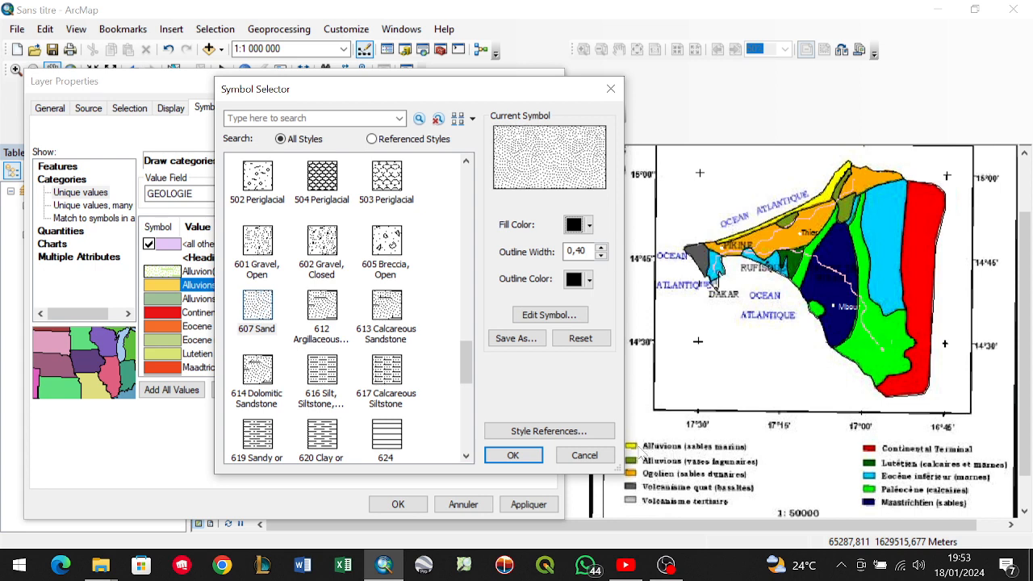
pyautogui.click(590, 225)
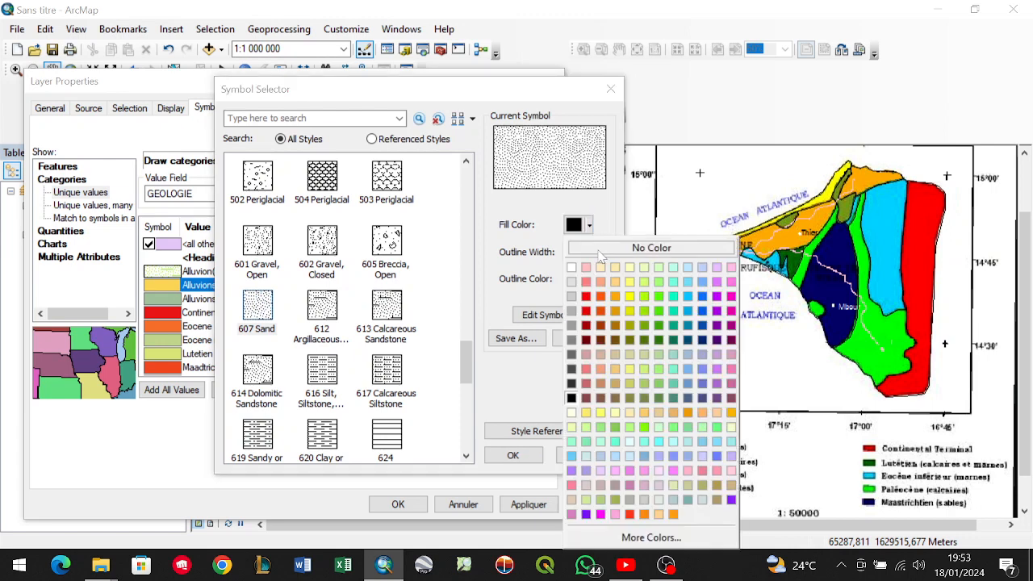
pyautogui.click(632, 297)
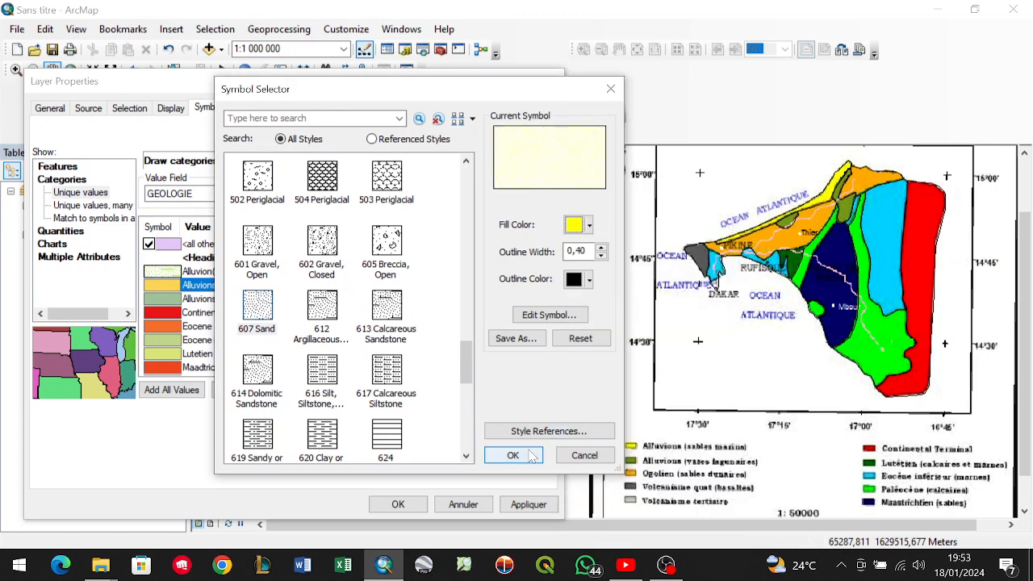
pyautogui.click(532, 457)
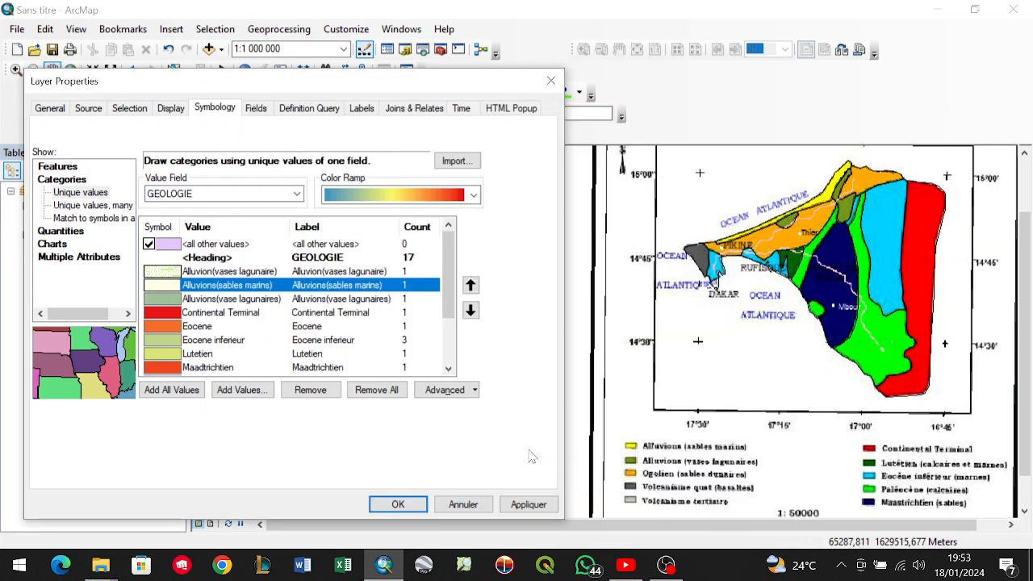
# Give the Alluvions(vase lagunaires) class the 612 Argillaceous or Shaly Sandstone pattern with a yellow-green fill colour.
pyautogui.doubleClick(173, 299)
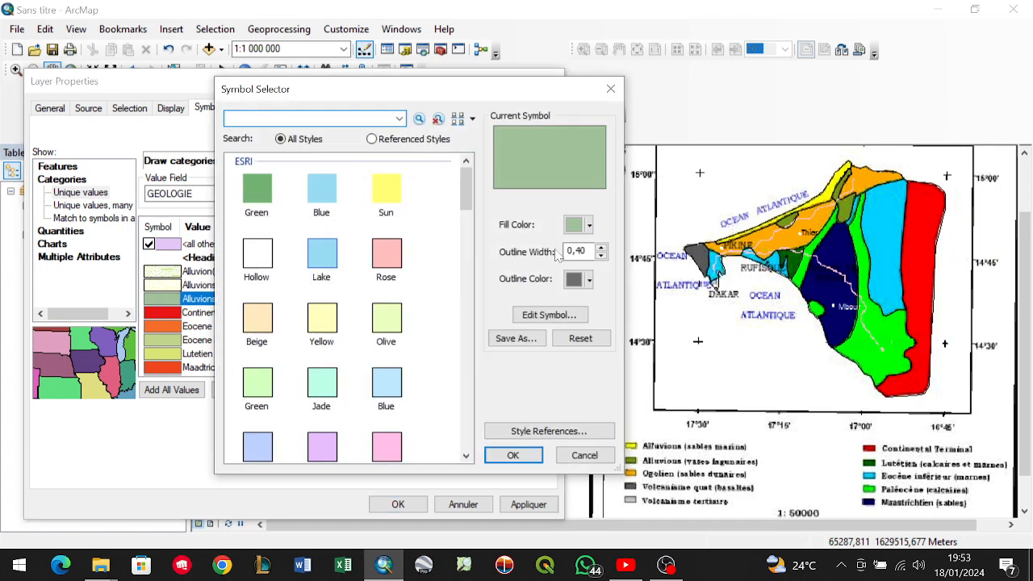
pyautogui.scroll(-3, 283, 325)
pyautogui.scroll(-10, 282, 324)
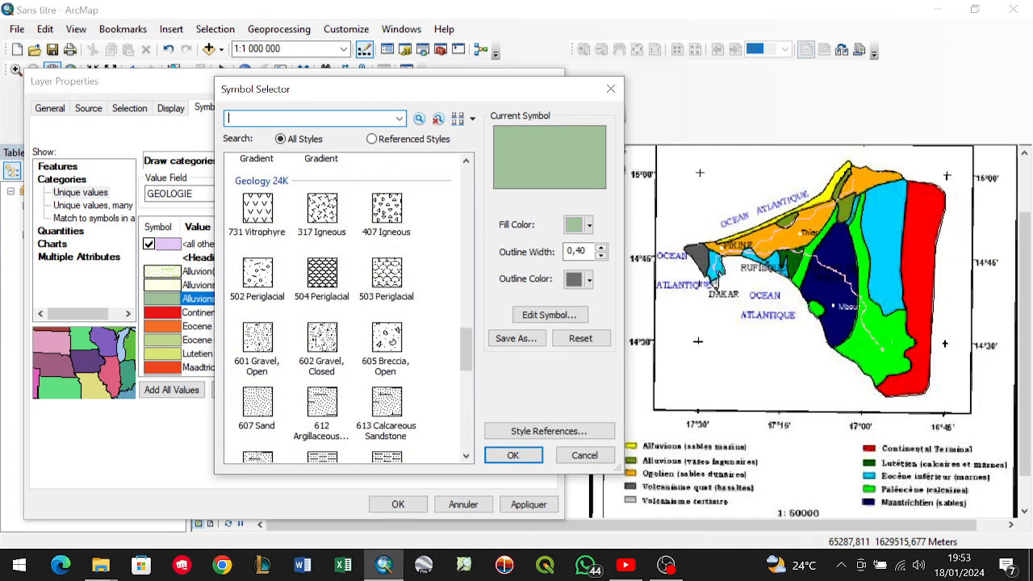
pyautogui.scroll(-2, 327, 365)
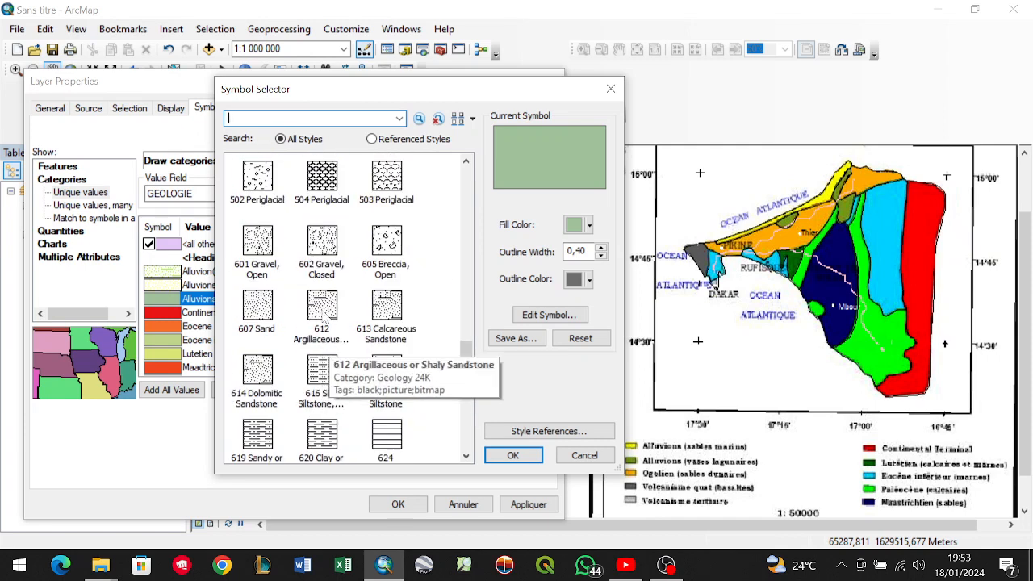
pyautogui.click(325, 315)
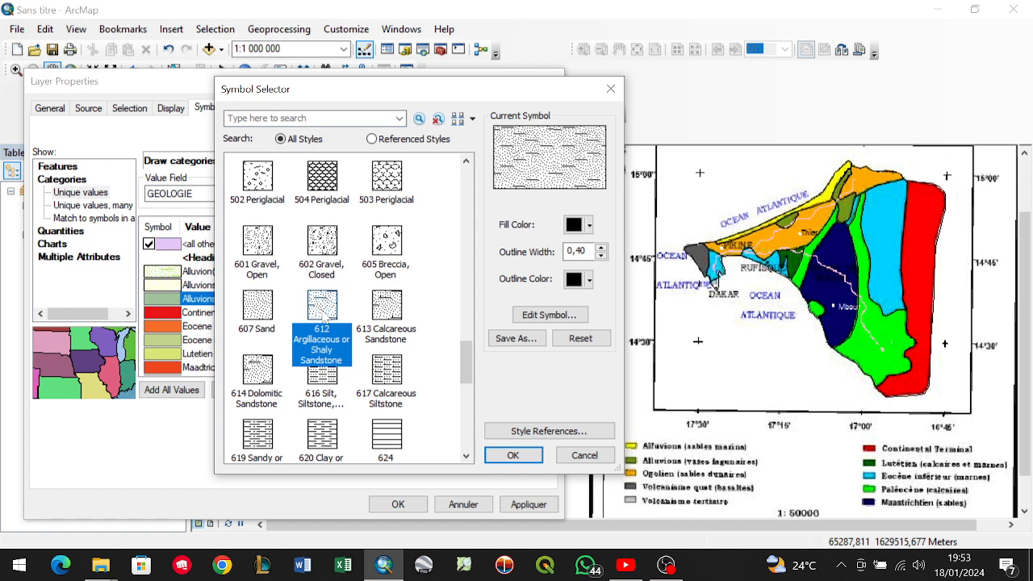
pyautogui.click(319, 373)
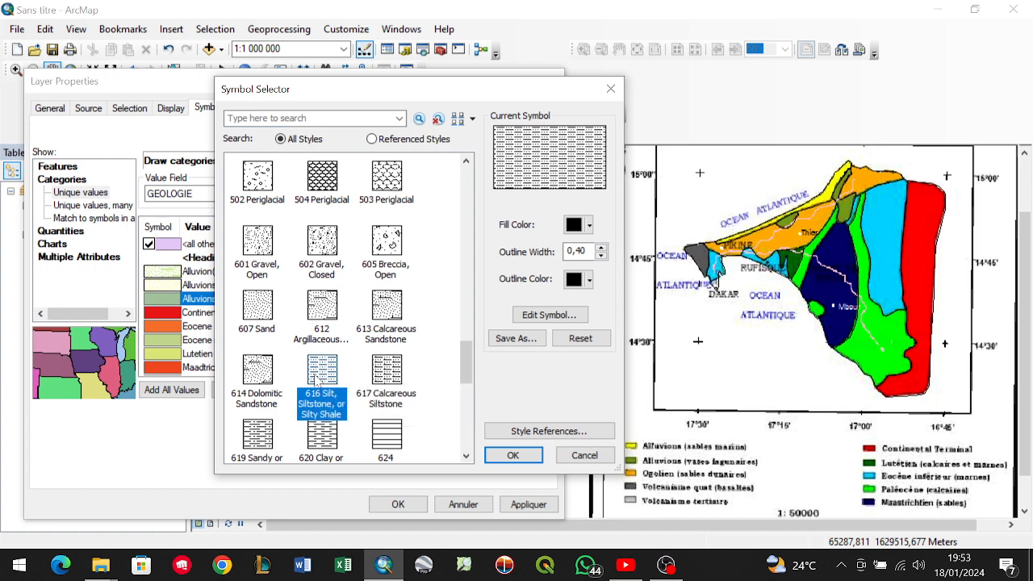
pyautogui.click(322, 308)
pyautogui.click(590, 225)
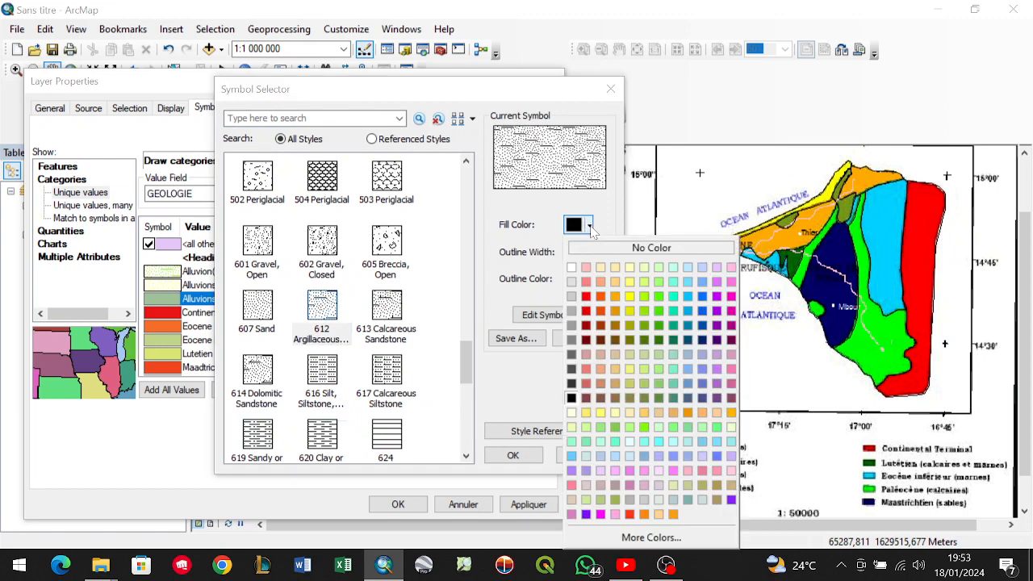
pyautogui.click(592, 228)
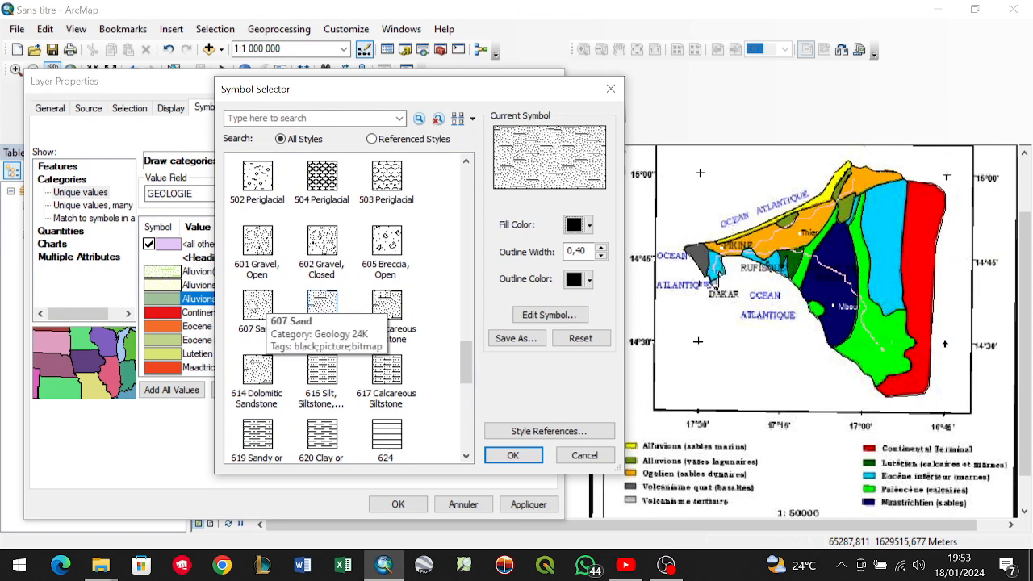
pyautogui.click(590, 227)
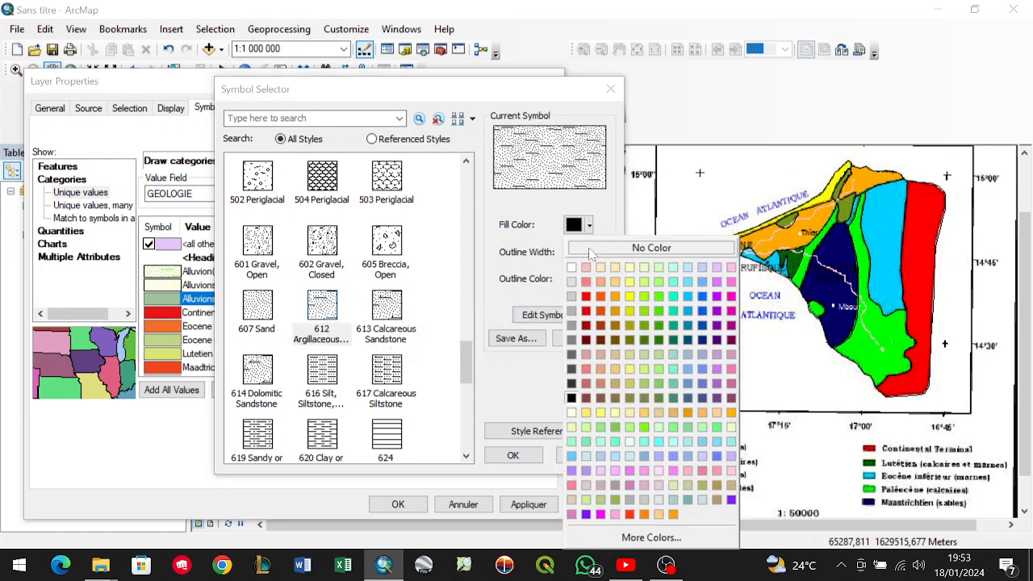
pyautogui.click(647, 314)
pyautogui.click(513, 455)
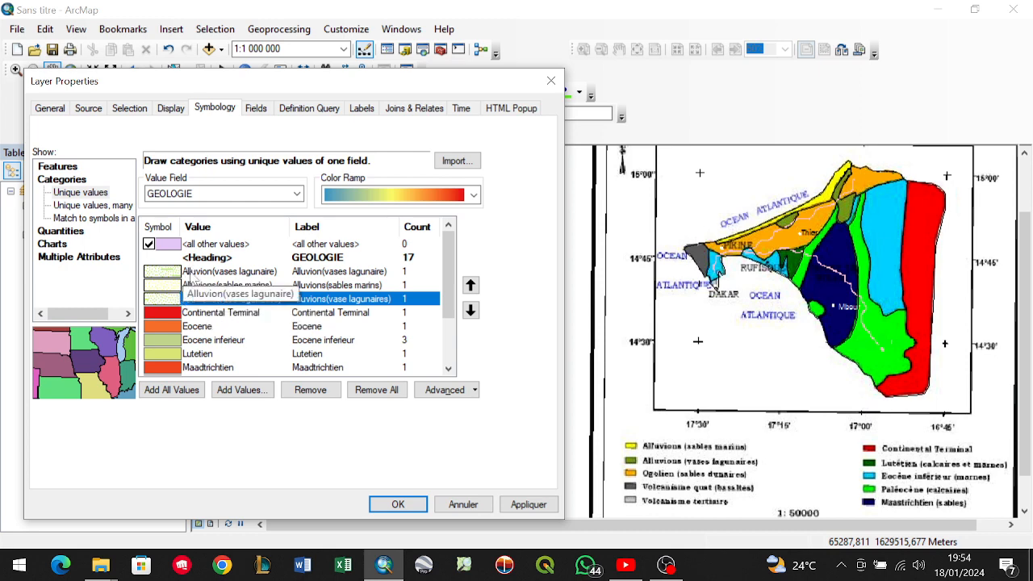
# Check the fill colour used for the Alluvion(vases lagunaire) class and keep its symbol.
pyautogui.click(173, 273)
pyautogui.doubleClick(172, 273)
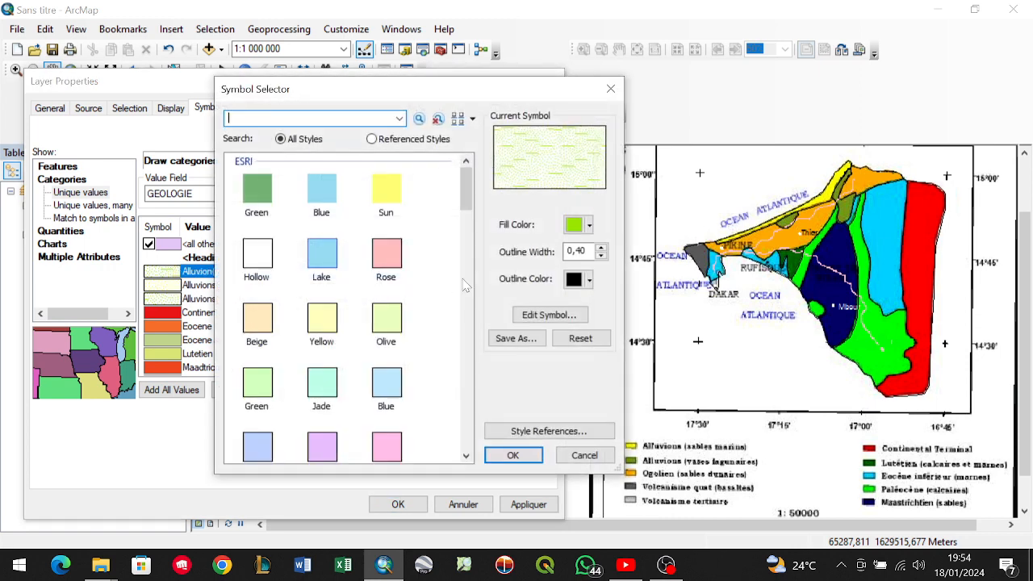
pyautogui.click(589, 225)
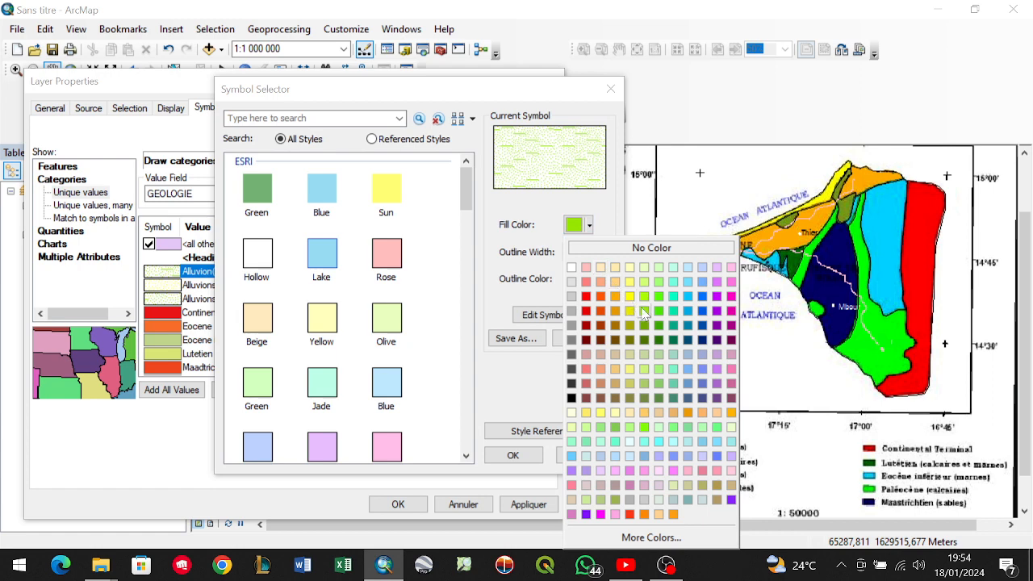
pyautogui.click(607, 223)
pyautogui.click(512, 455)
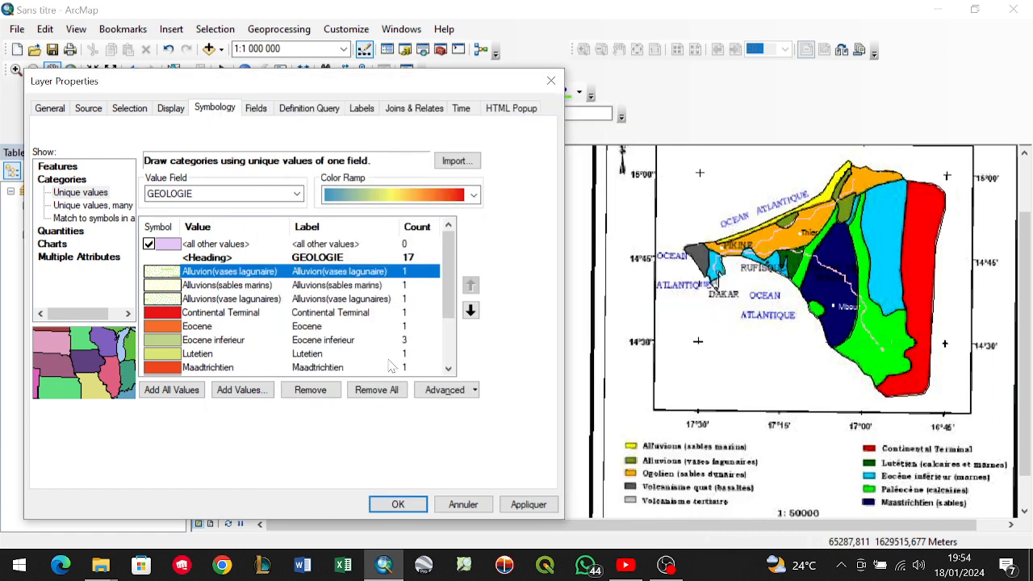
# Give the Continental Terminal class the Geology 24K pattern 607 Sand with a red fill colour.
pyautogui.doubleClick(171, 316)
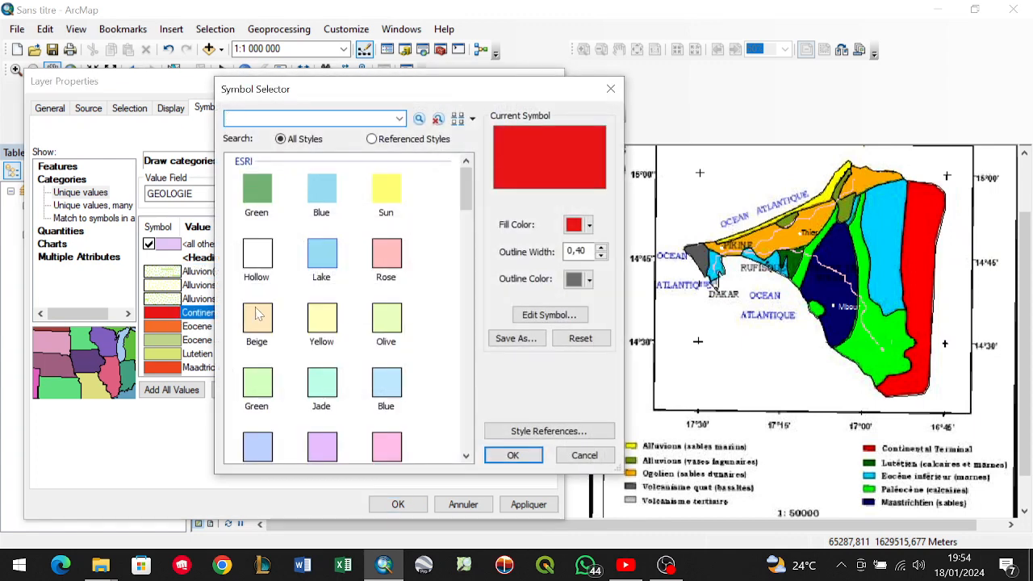
pyautogui.scroll(-15, 438, 296)
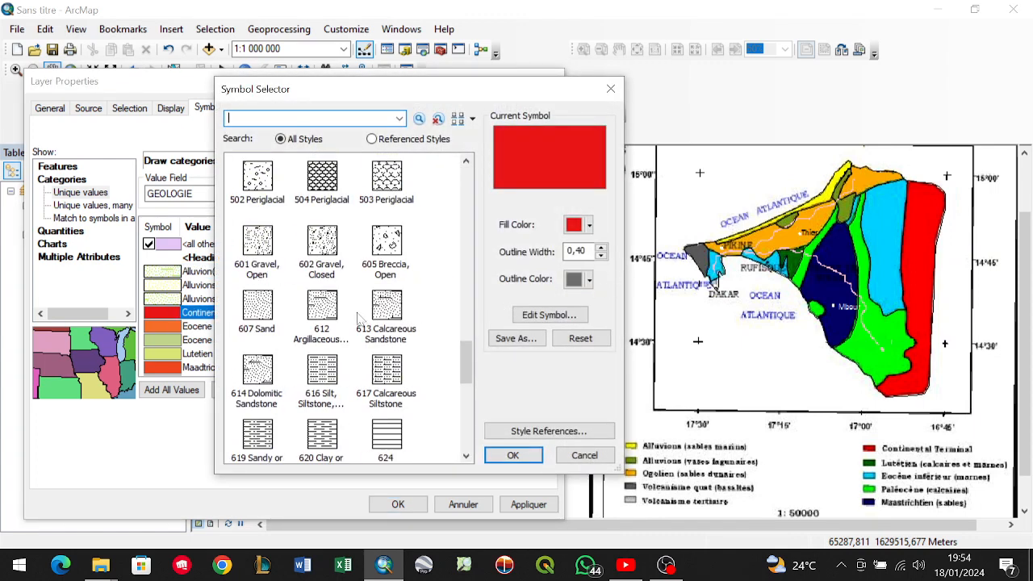
pyautogui.click(270, 308)
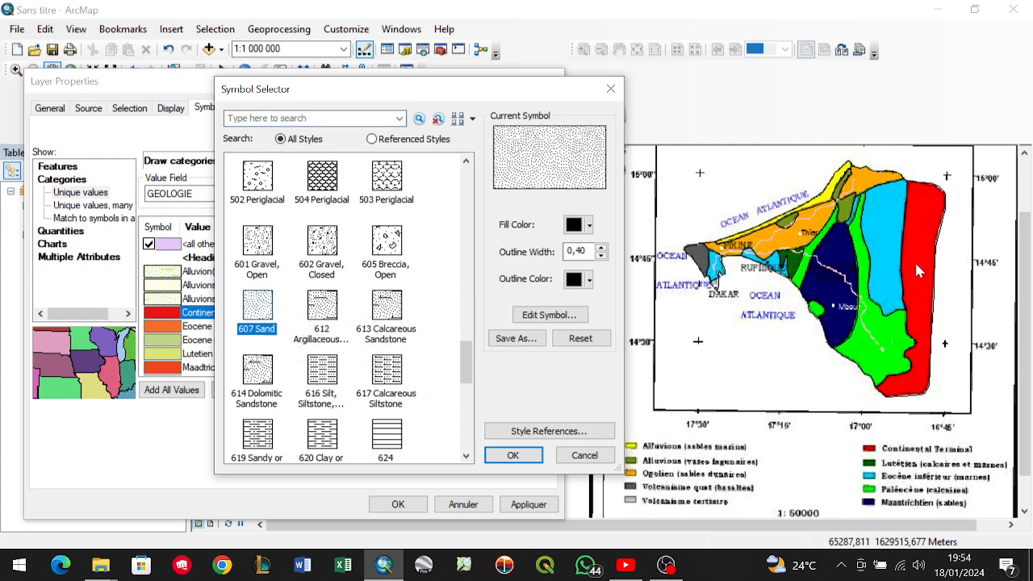
pyautogui.click(589, 225)
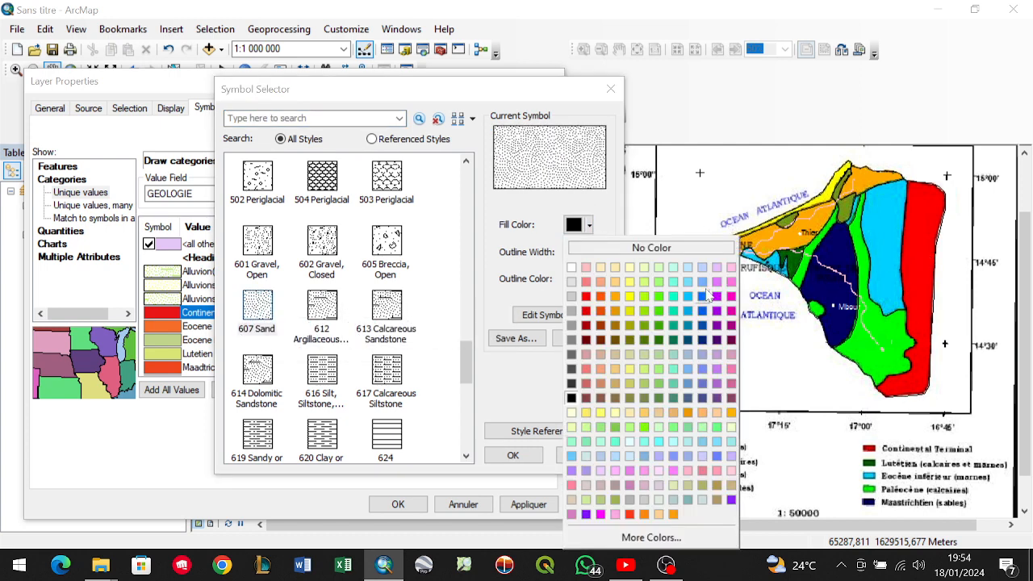
pyautogui.click(598, 312)
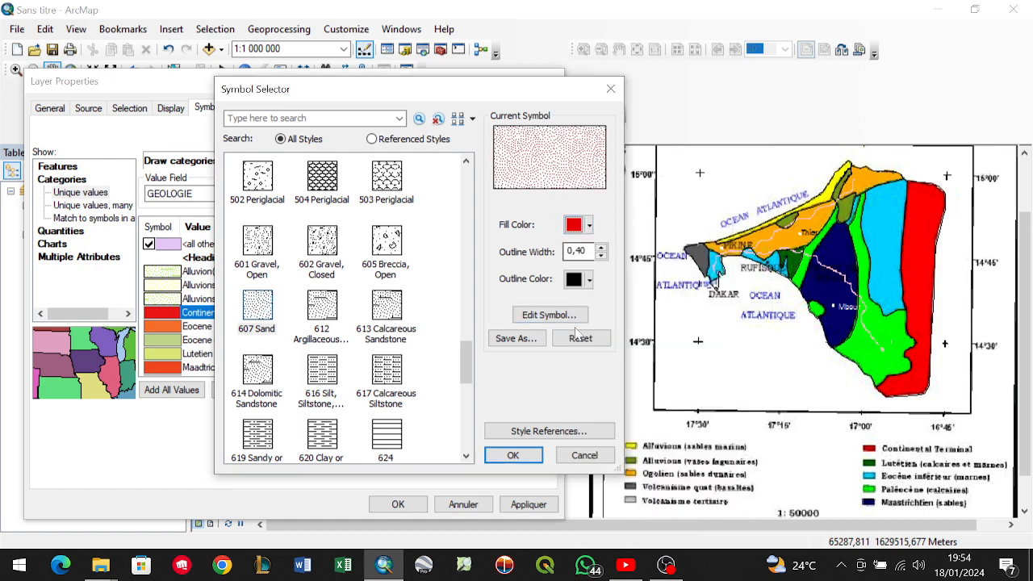
pyautogui.click(513, 454)
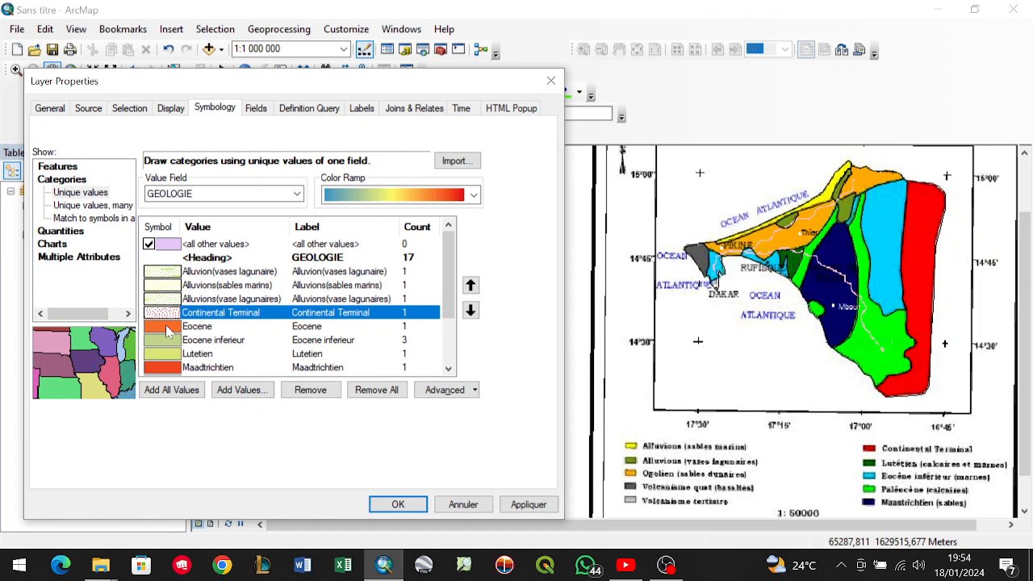
# Give the Eocene class the Geology 24K pattern 617 Calcareous Siltstone.
pyautogui.doubleClick(162, 326)
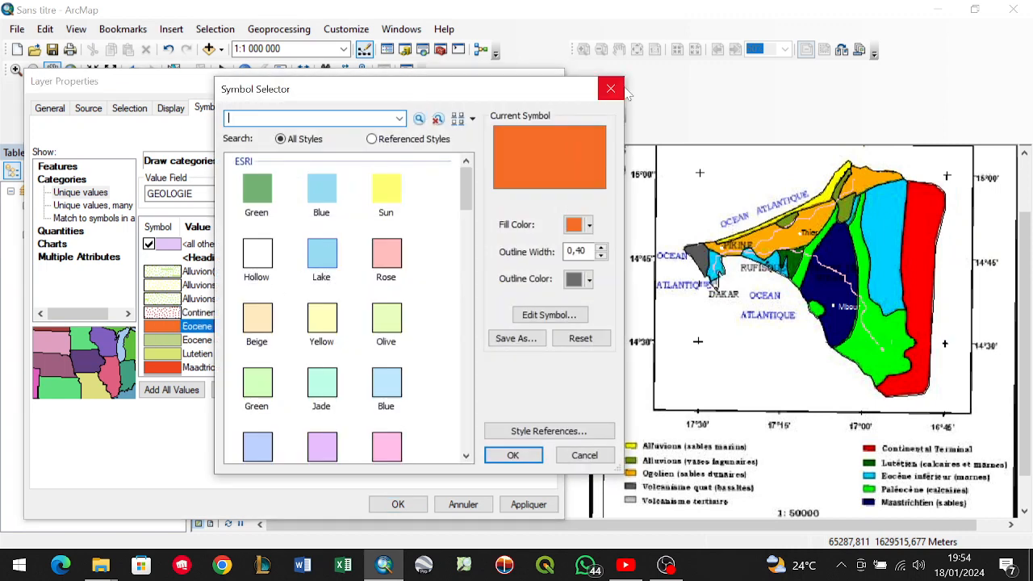
pyautogui.click(615, 88)
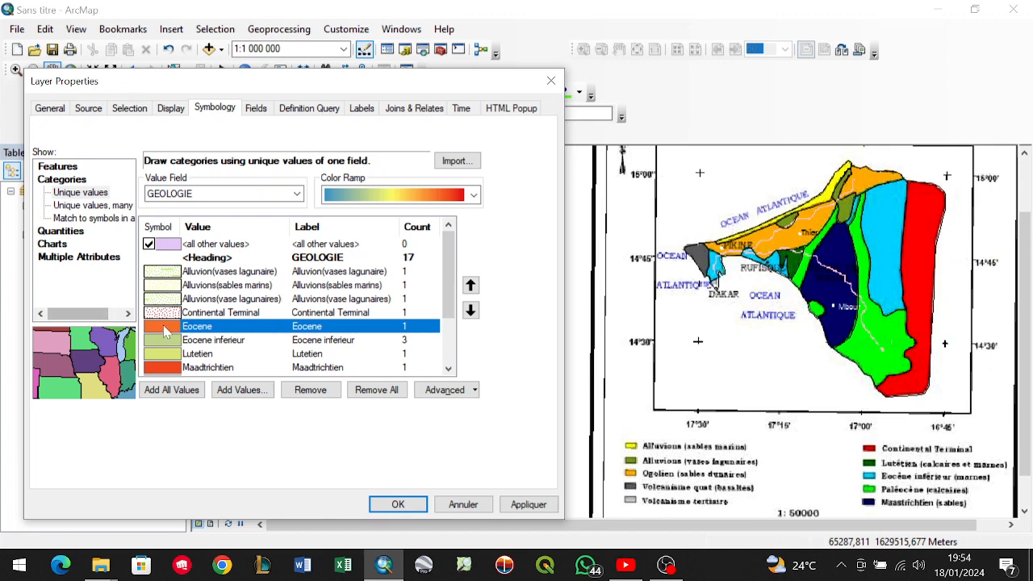
pyautogui.doubleClick(165, 331)
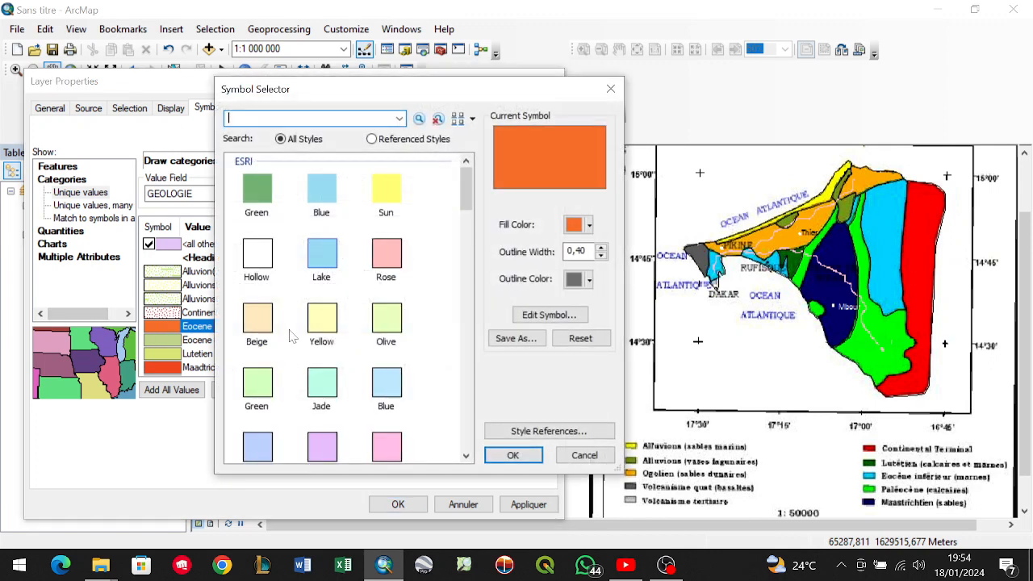
pyautogui.scroll(-10, 305, 280)
pyautogui.scroll(-5, 305, 280)
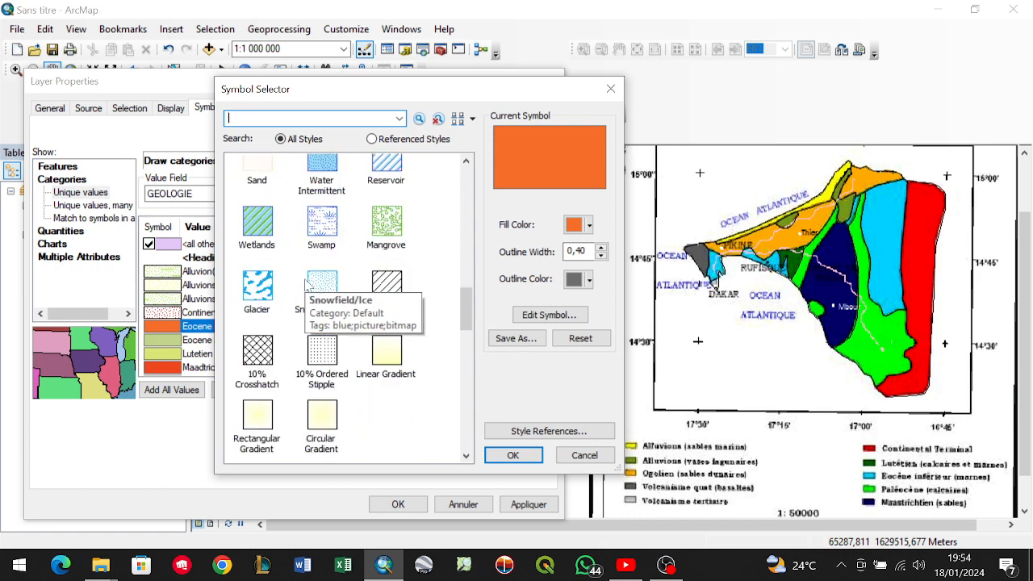
pyautogui.scroll(-5, 355, 315)
pyautogui.scroll(-4, 435, 323)
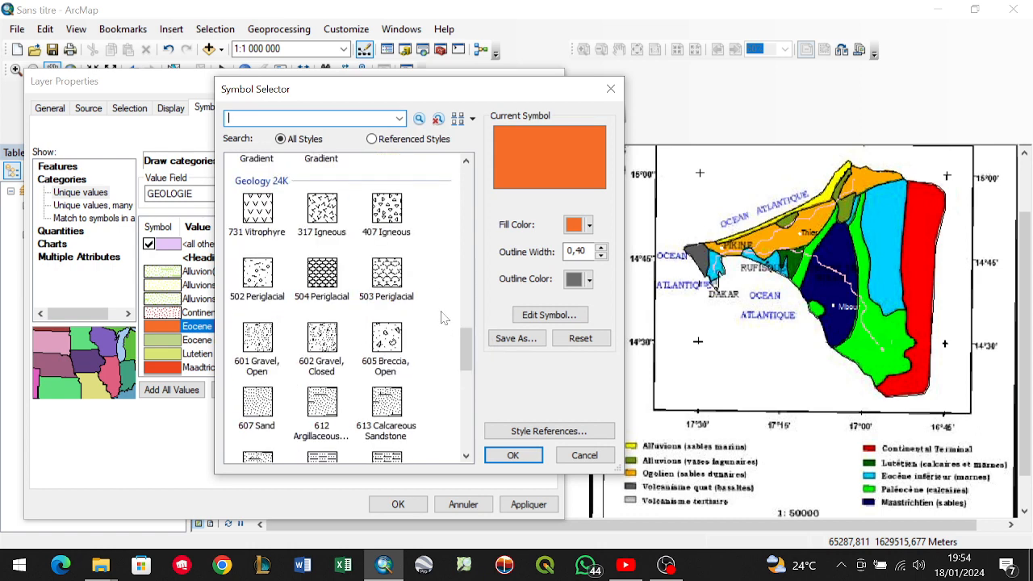
pyautogui.scroll(-2, 442, 320)
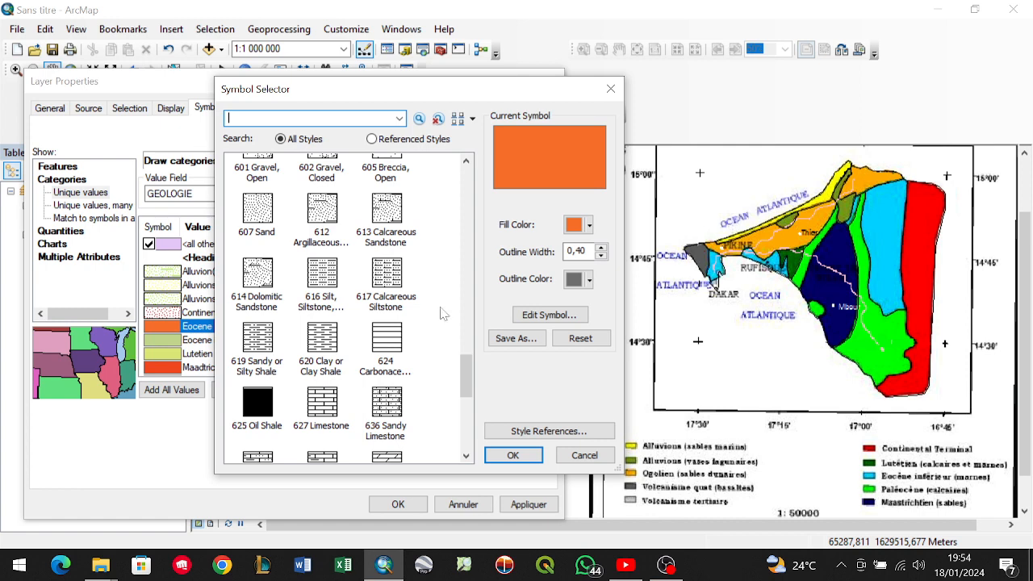
pyautogui.scroll(-2, 442, 314)
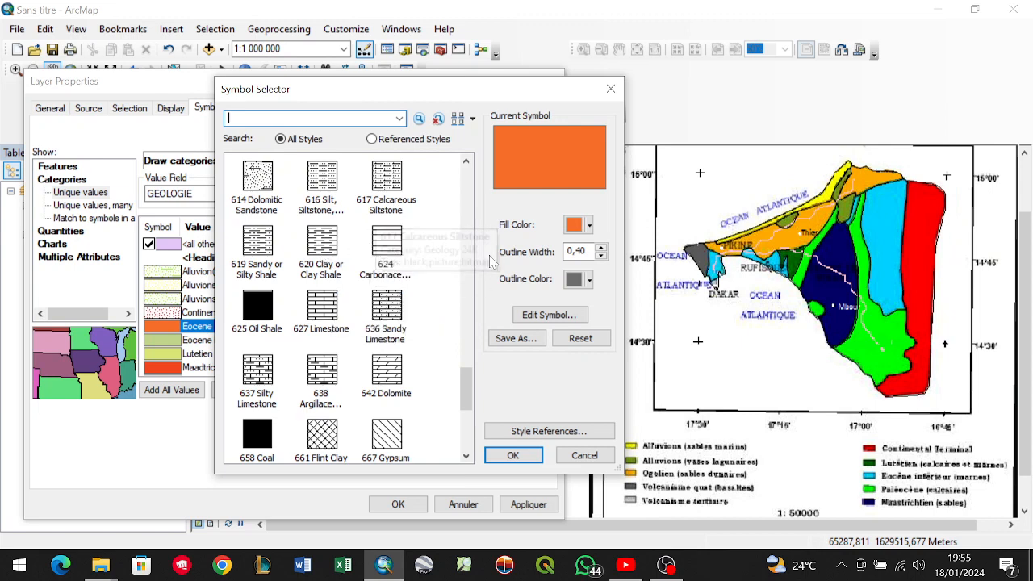
pyautogui.scroll(1, 464, 276)
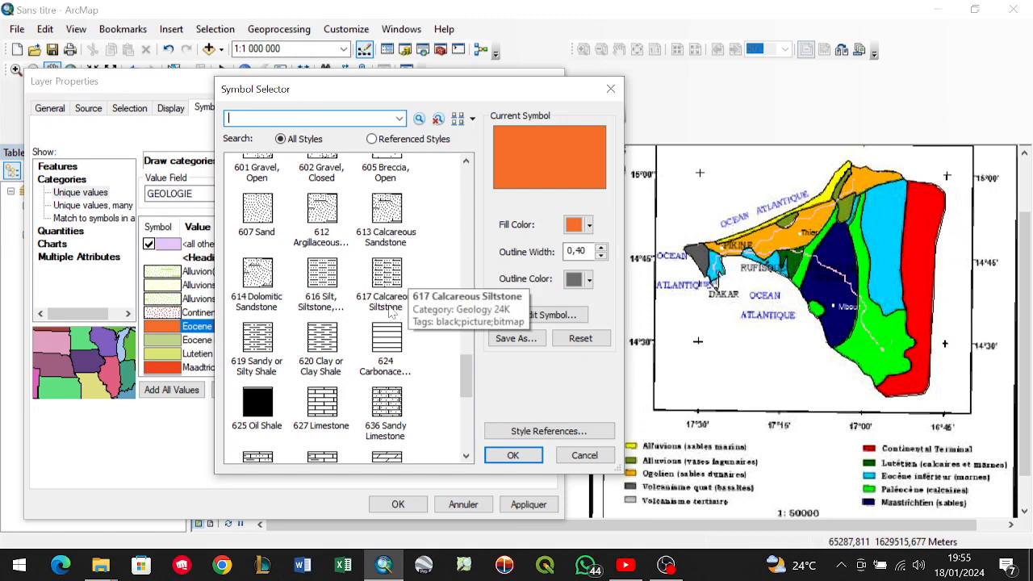
pyautogui.click(388, 278)
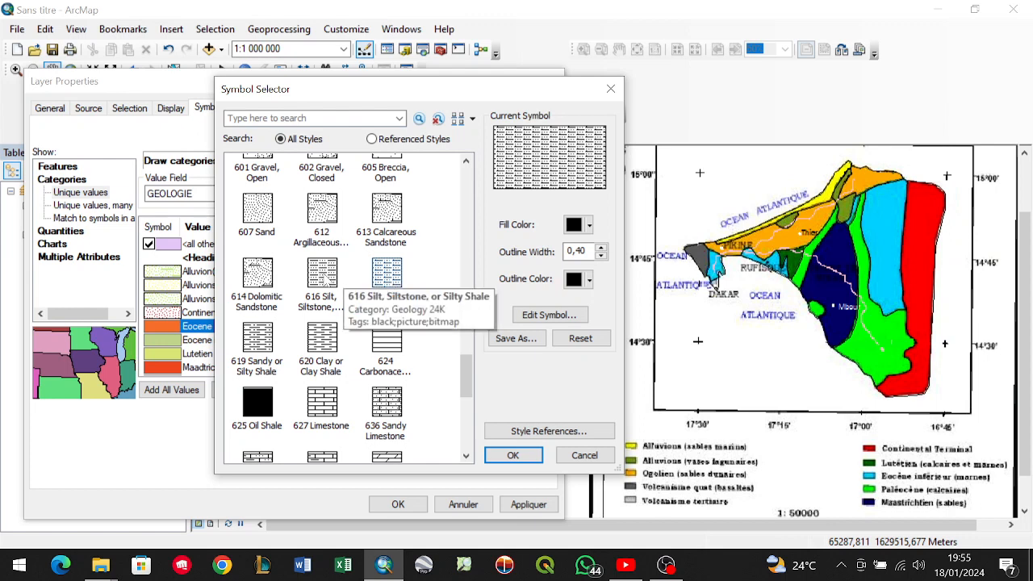
pyautogui.click(387, 275)
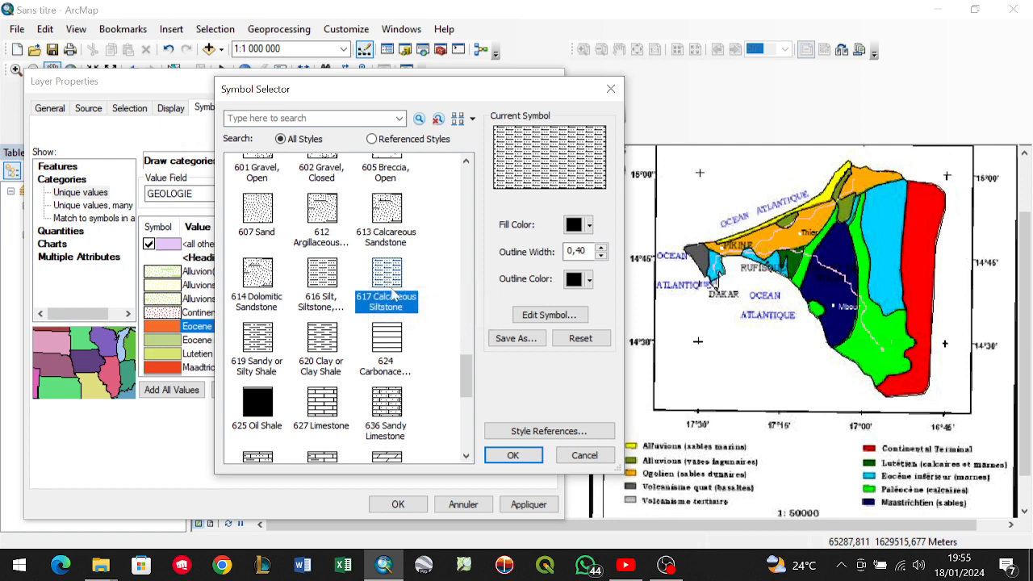
pyautogui.click(513, 457)
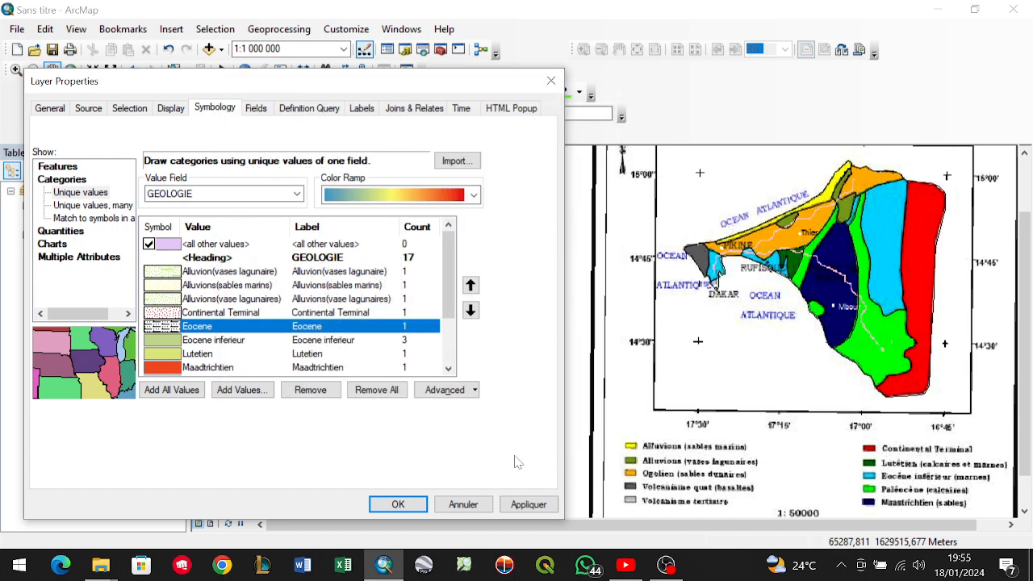
# Set the fill colour of the Eocene class pattern to blue, as in the map legend.
pyautogui.doubleClick(163, 327)
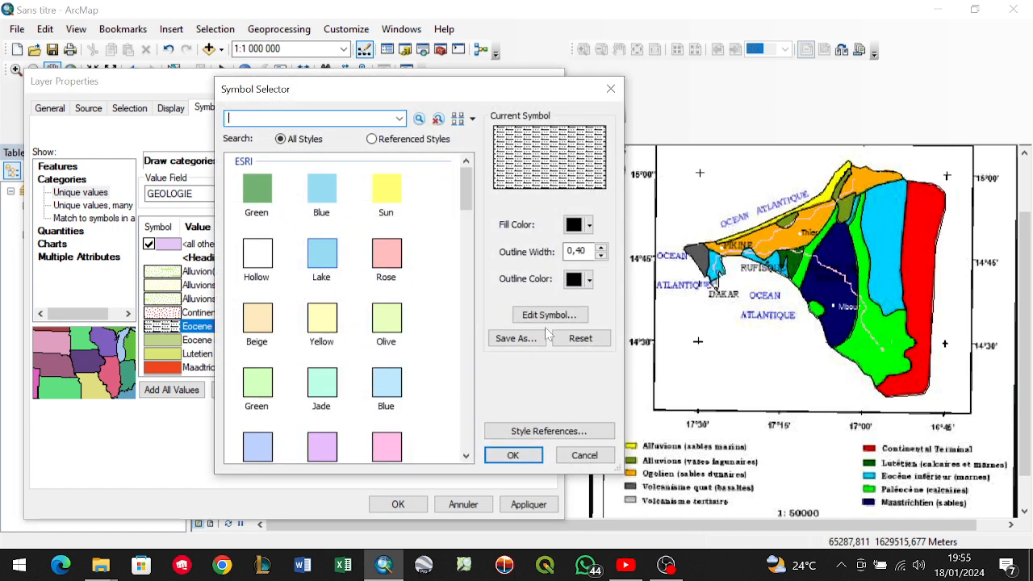
pyautogui.click(589, 225)
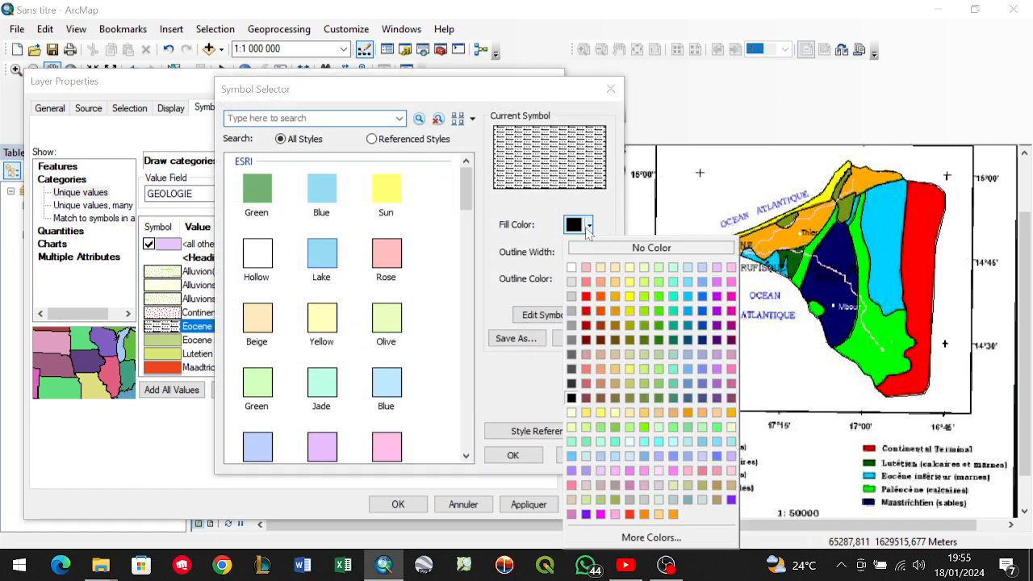
pyautogui.click(689, 317)
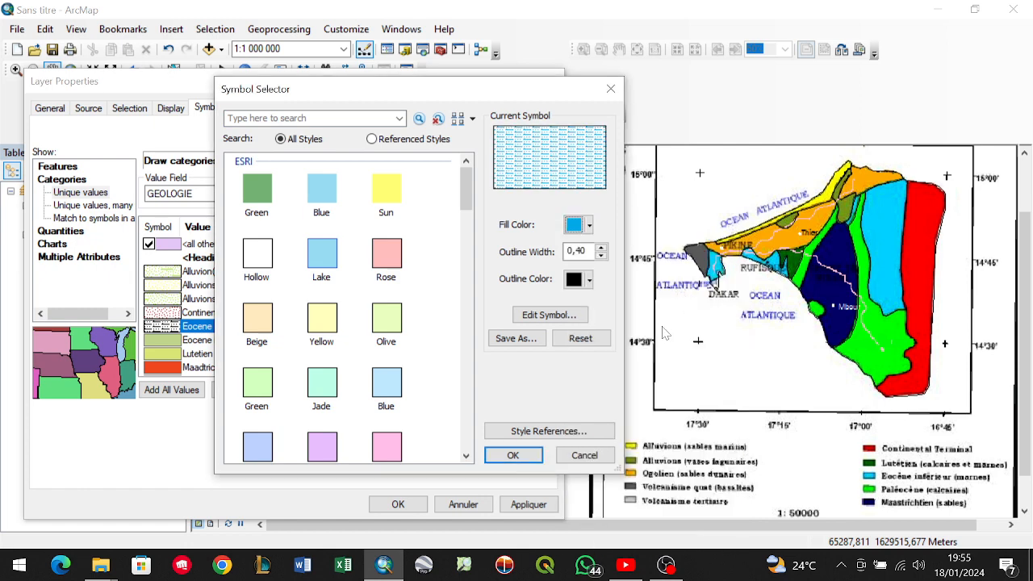
pyautogui.click(513, 455)
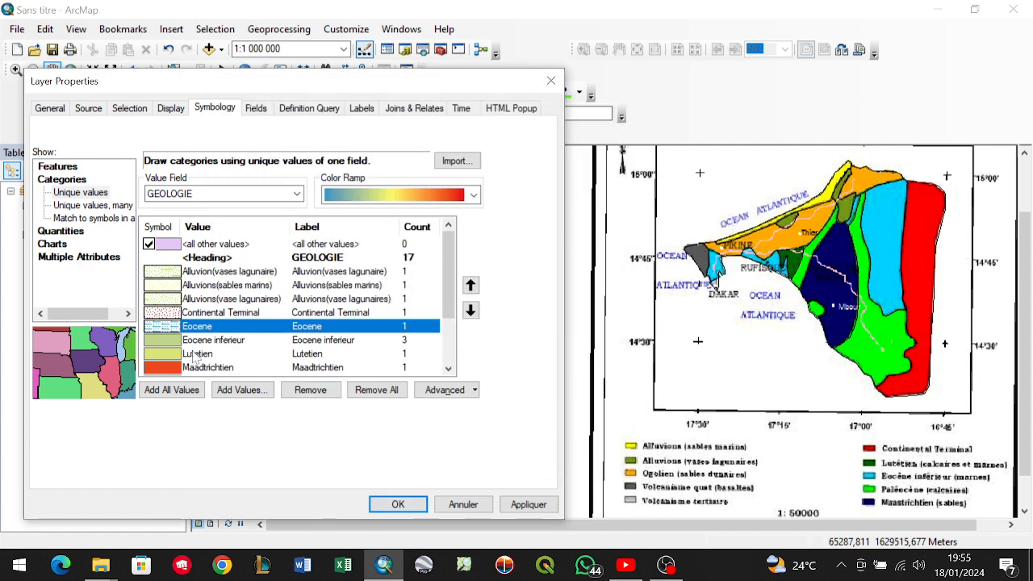
# Give the Eocene inferieur class the Geology 24K pattern 617 Calcareous Siltstone with the same blue fill colour as Eocene.
pyautogui.doubleClick(165, 340)
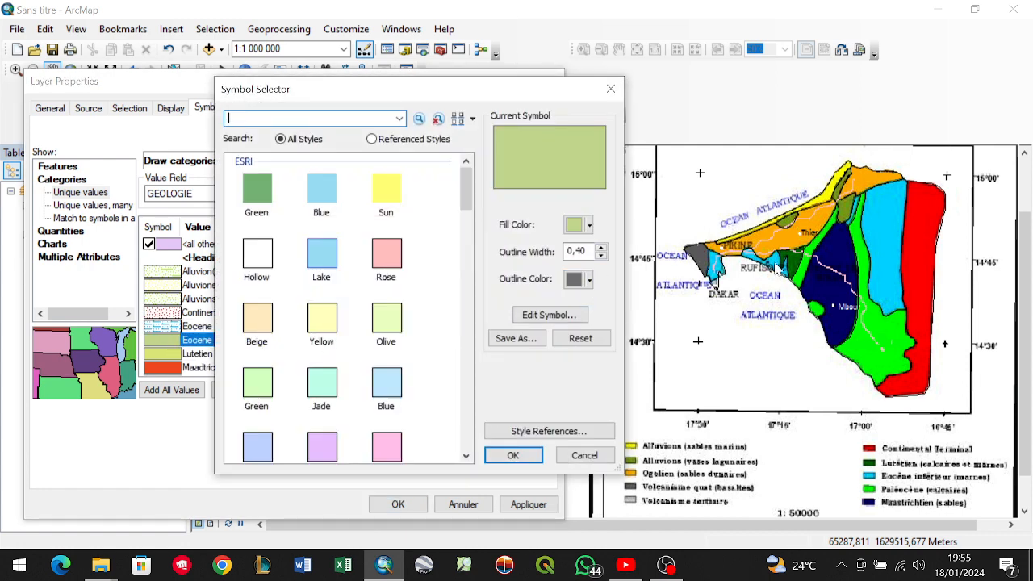
pyautogui.scroll(-6, 359, 342)
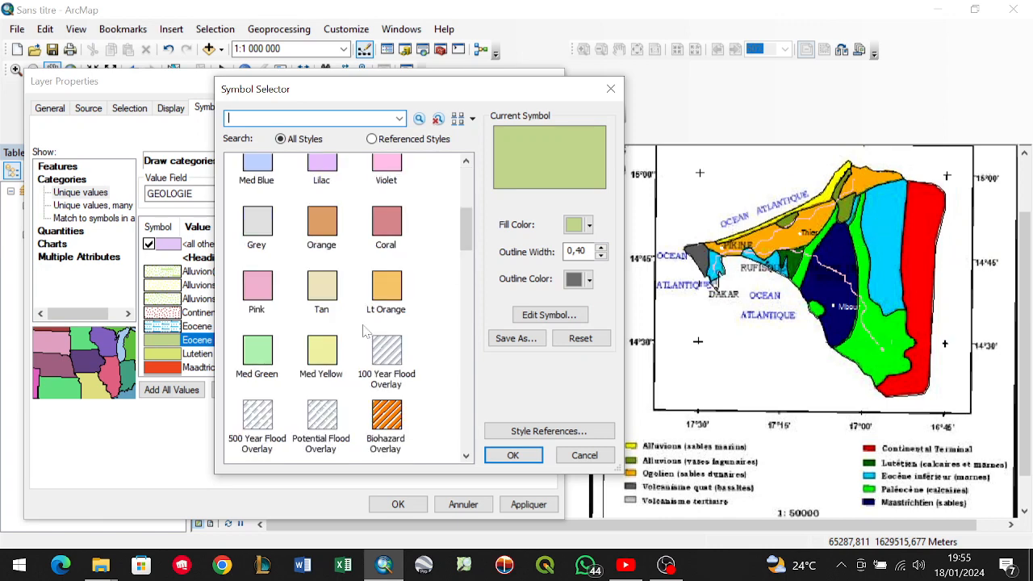
pyautogui.scroll(-8, 359, 342)
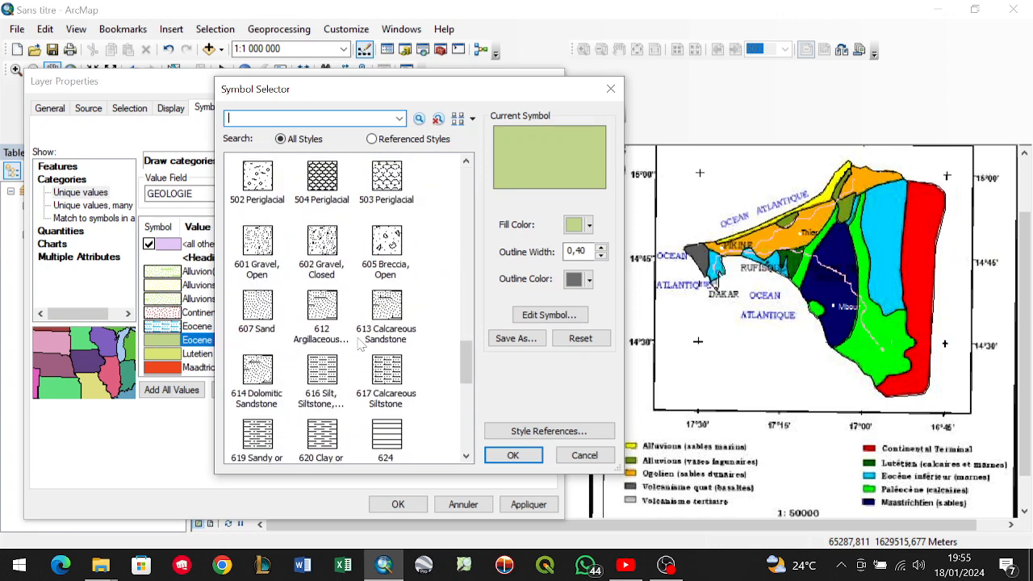
pyautogui.scroll(-2, 360, 345)
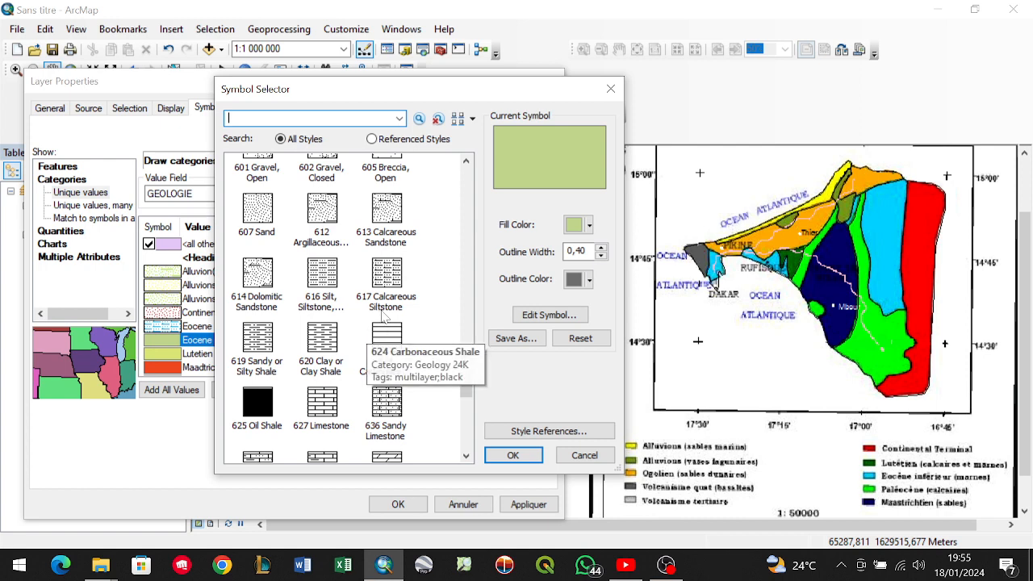
pyautogui.click(394, 286)
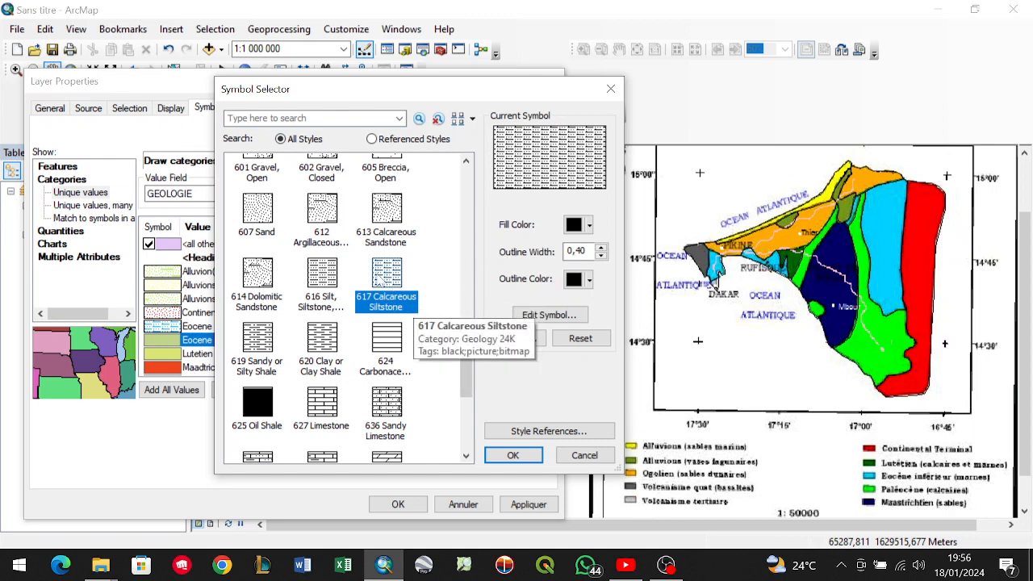
pyautogui.click(589, 225)
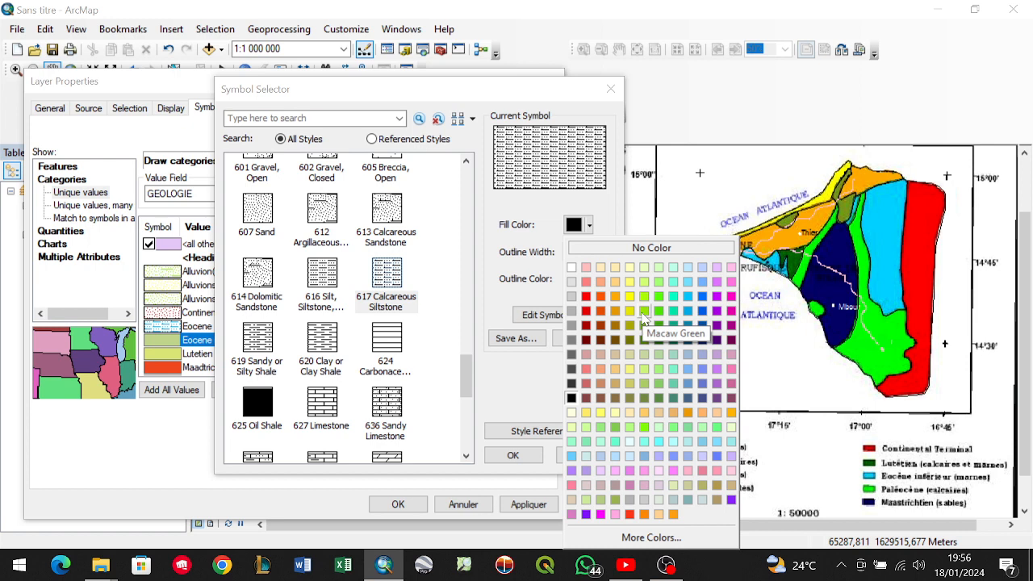
pyautogui.click(687, 317)
pyautogui.click(515, 455)
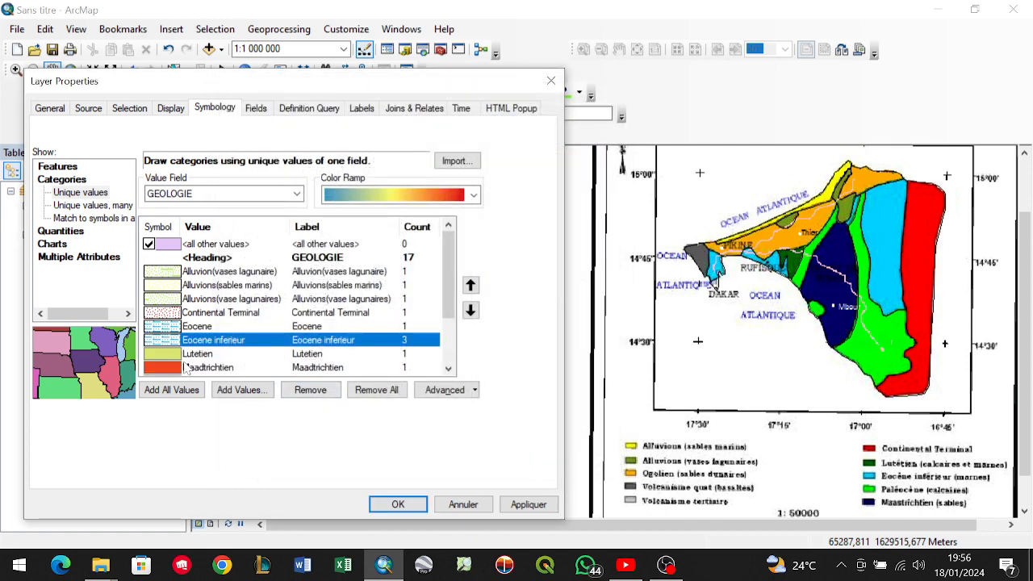
# Give the Lutetien class the Geology 24K pattern 638 Argillaceous Limestone with a dark green fill colour.
pyautogui.doubleClick(171, 355)
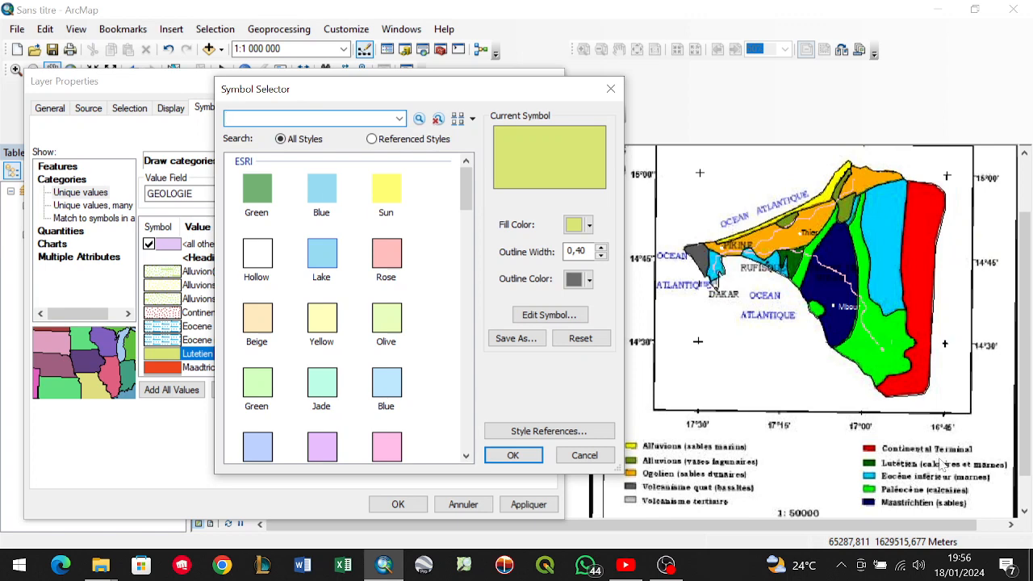
pyautogui.scroll(-10, 315, 379)
pyautogui.scroll(-10, 314, 383)
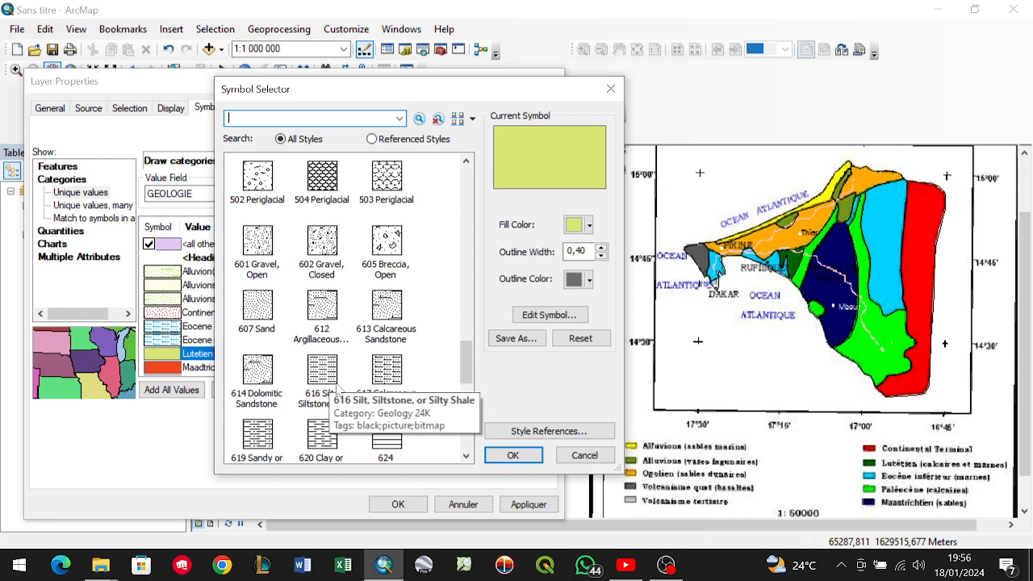
pyautogui.scroll(-3, 446, 379)
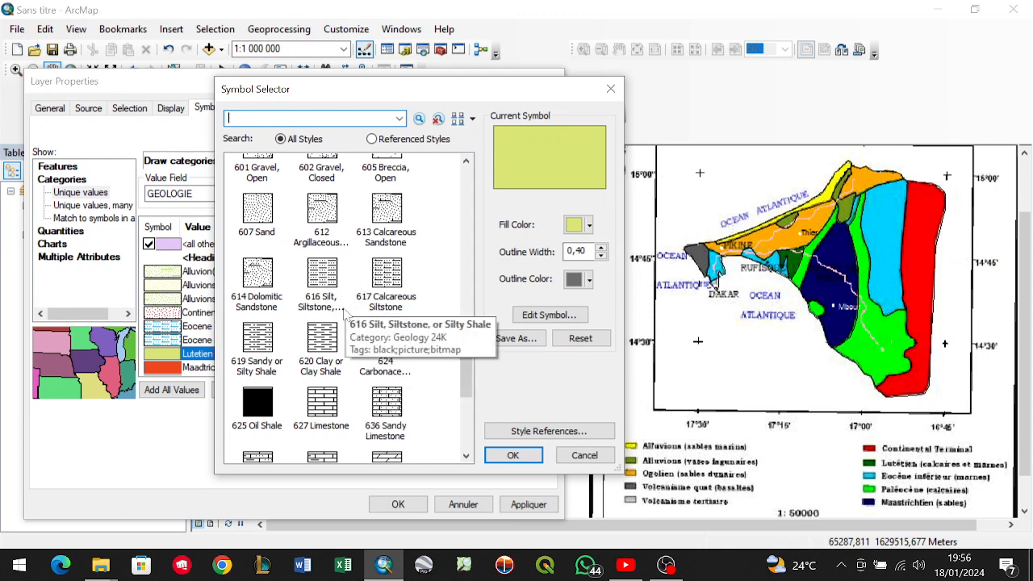
pyautogui.scroll(-2, 461, 359)
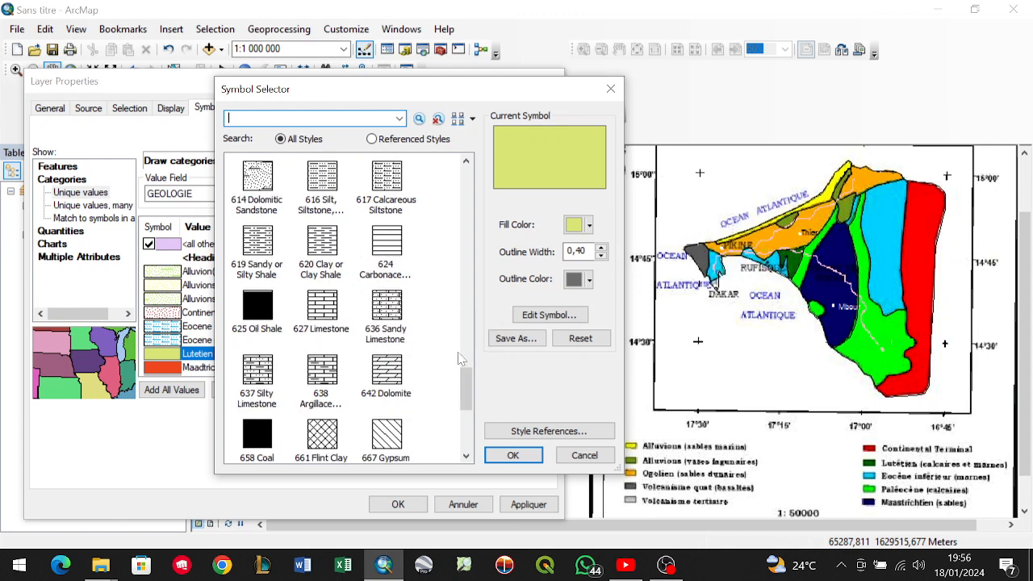
pyautogui.click(323, 373)
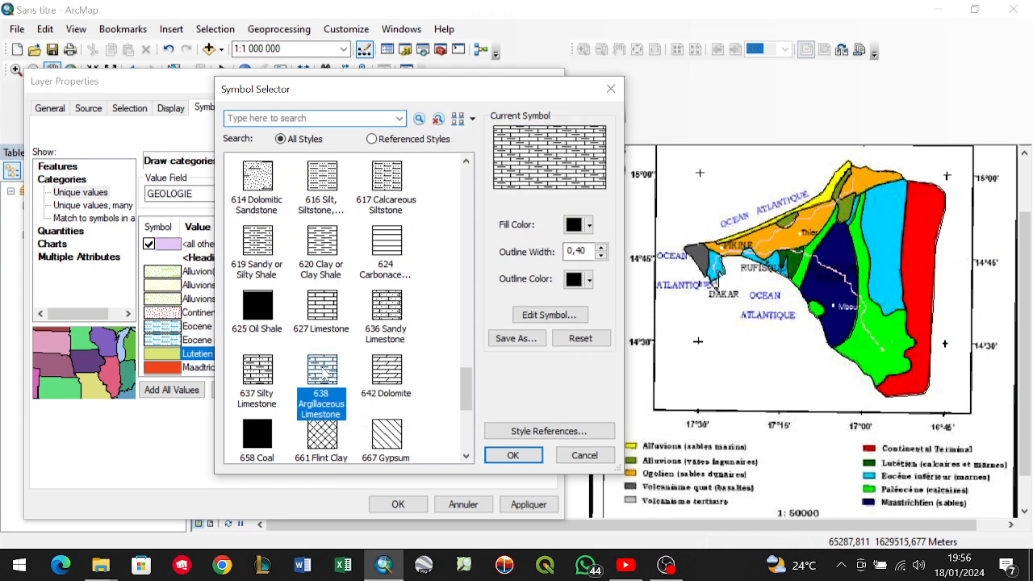
pyautogui.click(587, 226)
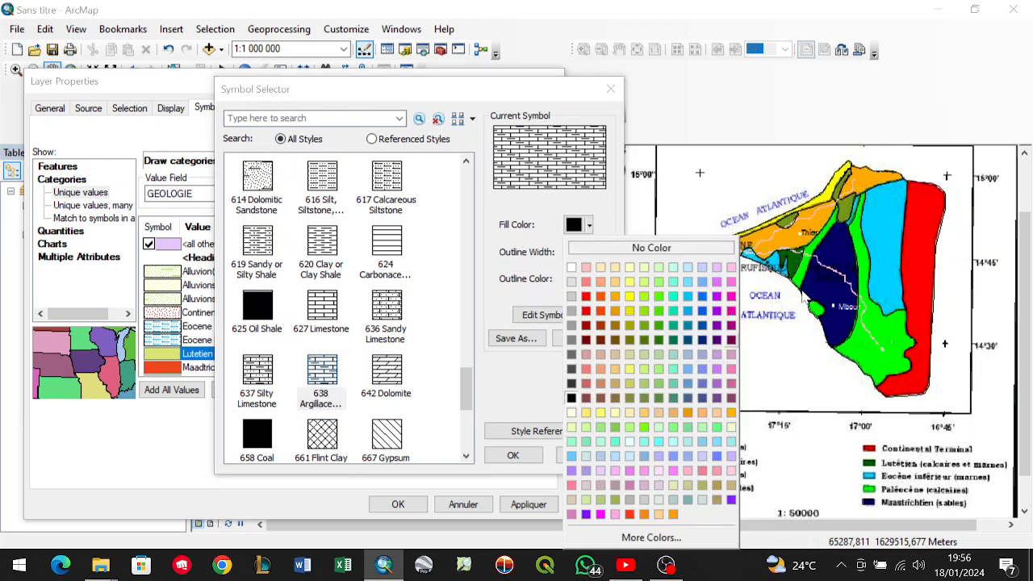
pyautogui.click(645, 340)
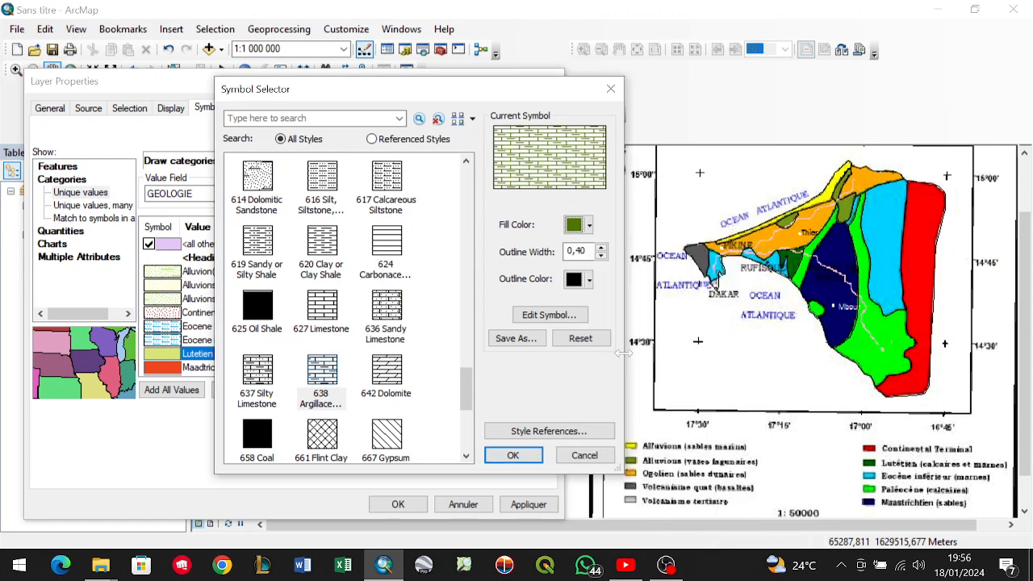
pyautogui.click(537, 459)
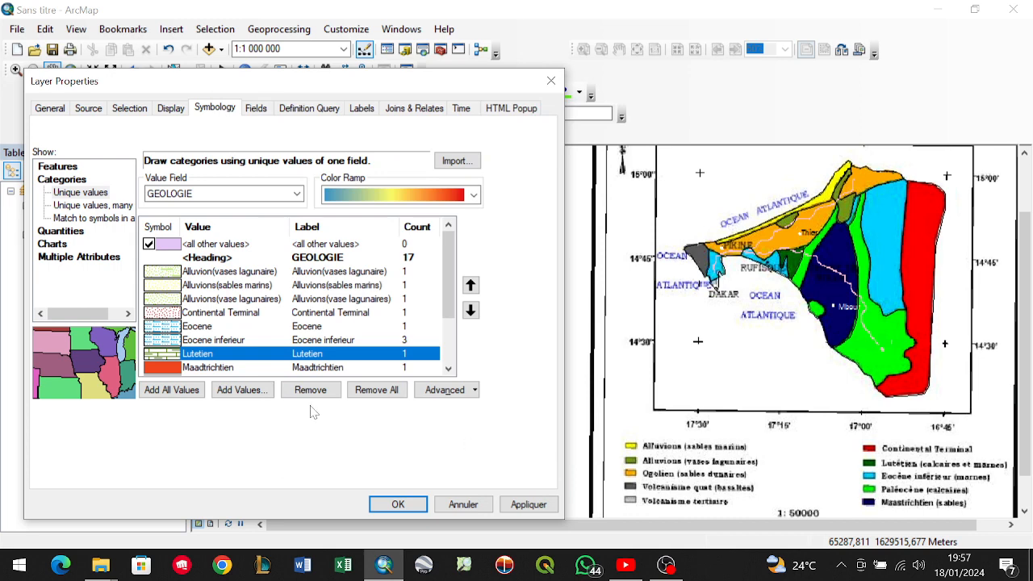
# Give the Maadtrichtien class the Geology 24K pattern 607 Sand with a dark blue fill colour.
pyautogui.doubleClick(162, 367)
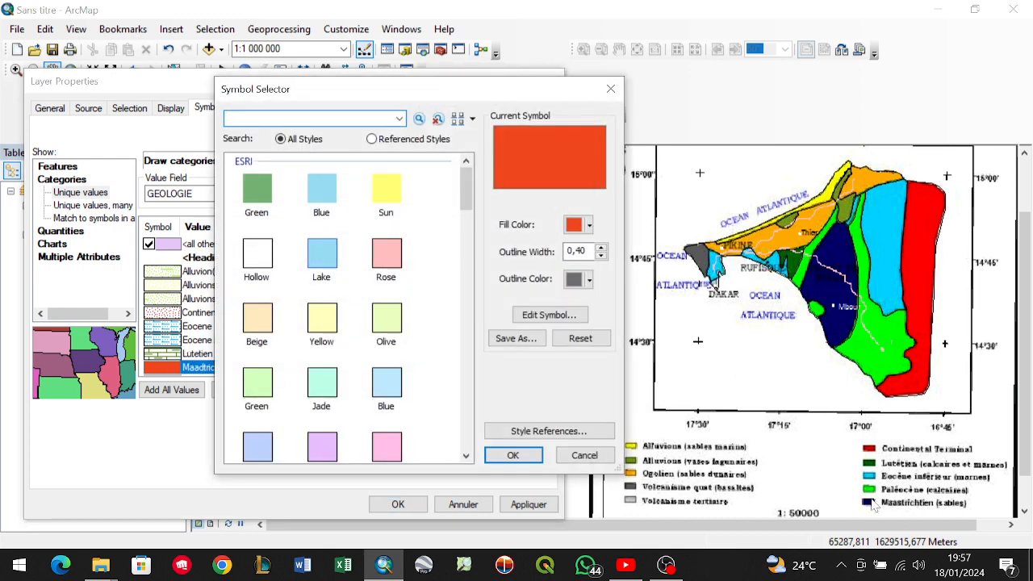
pyautogui.scroll(-15, 339, 375)
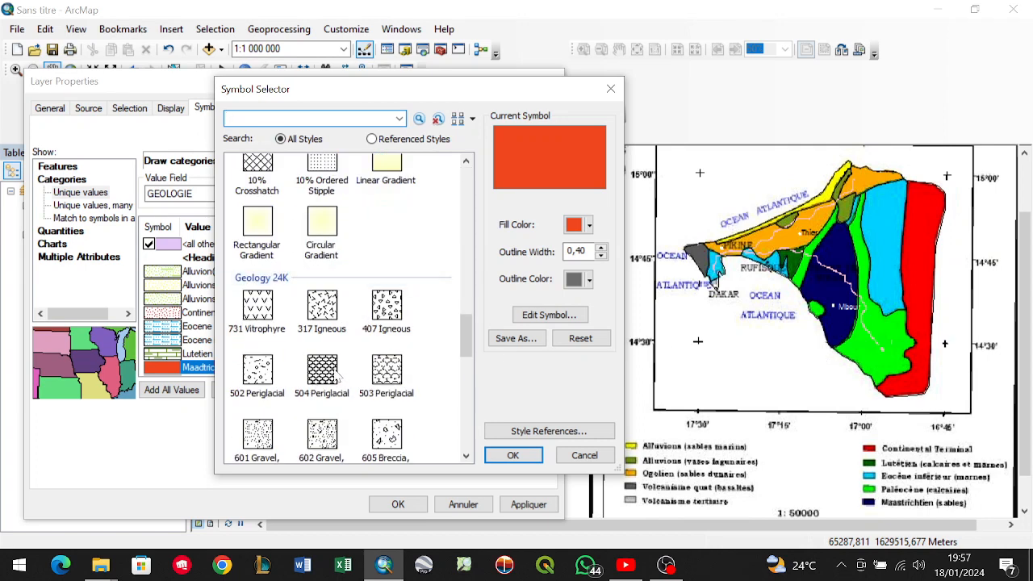
pyautogui.scroll(-5, 339, 377)
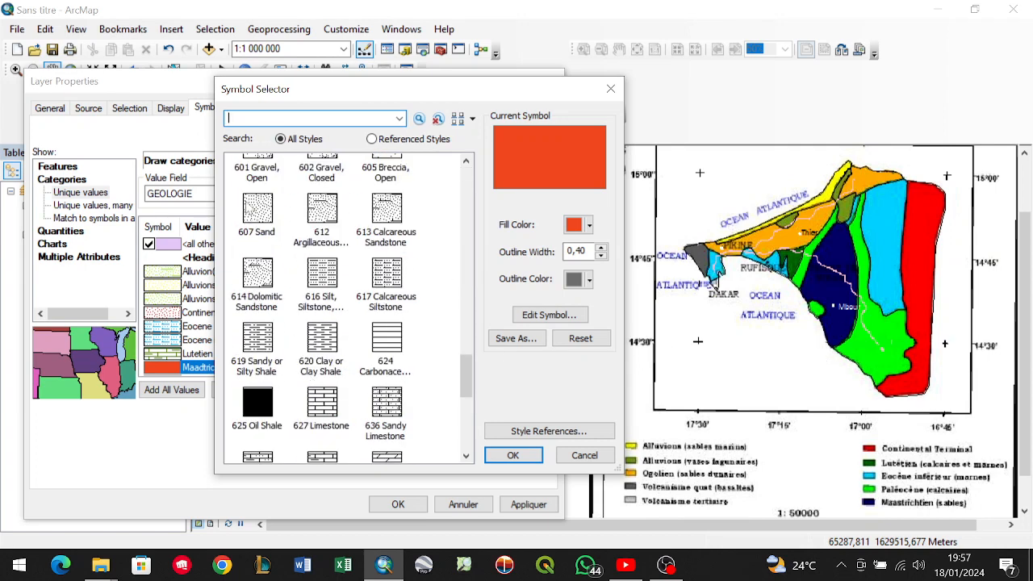
pyautogui.click(257, 209)
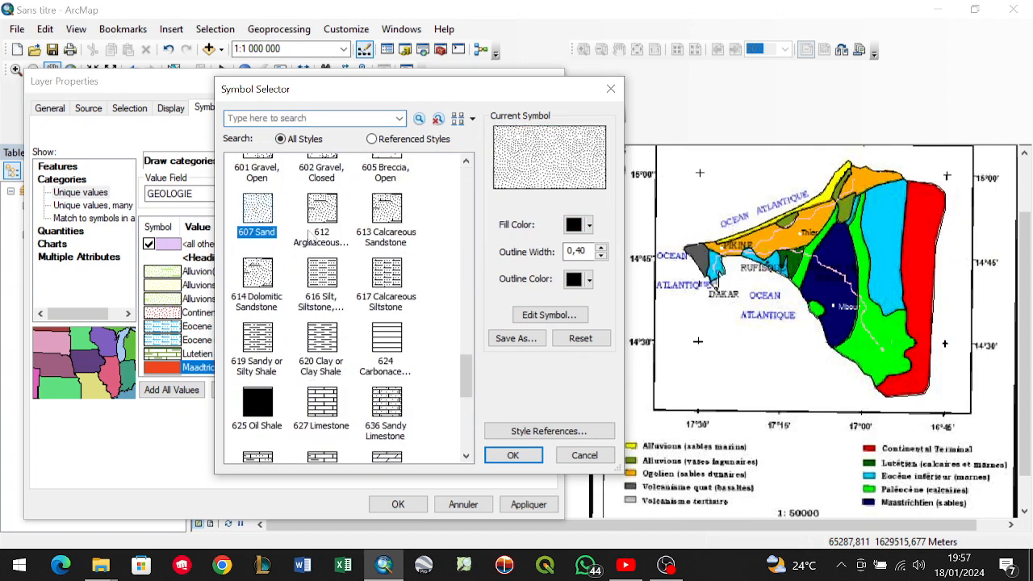
pyautogui.click(590, 225)
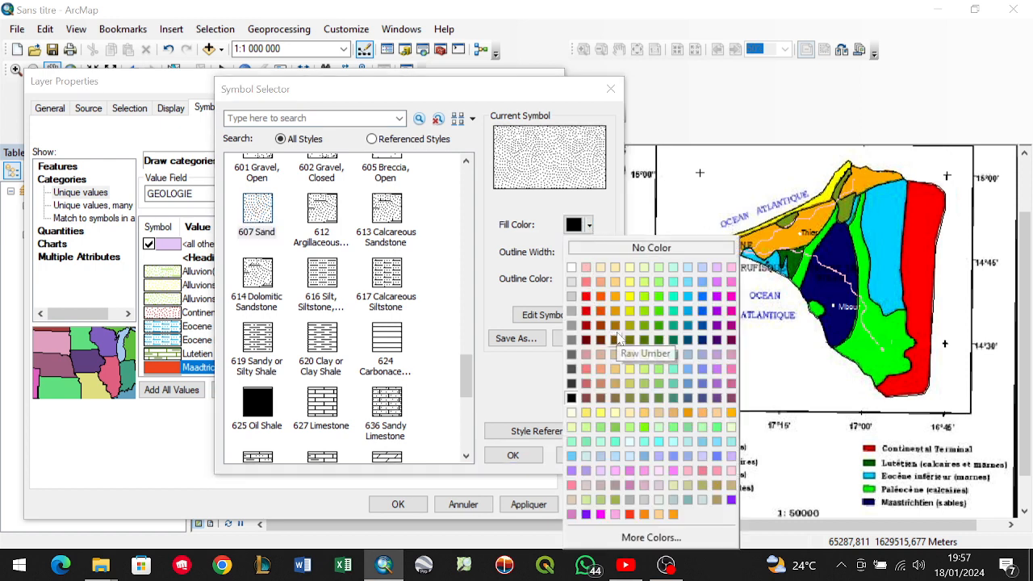
pyautogui.click(702, 342)
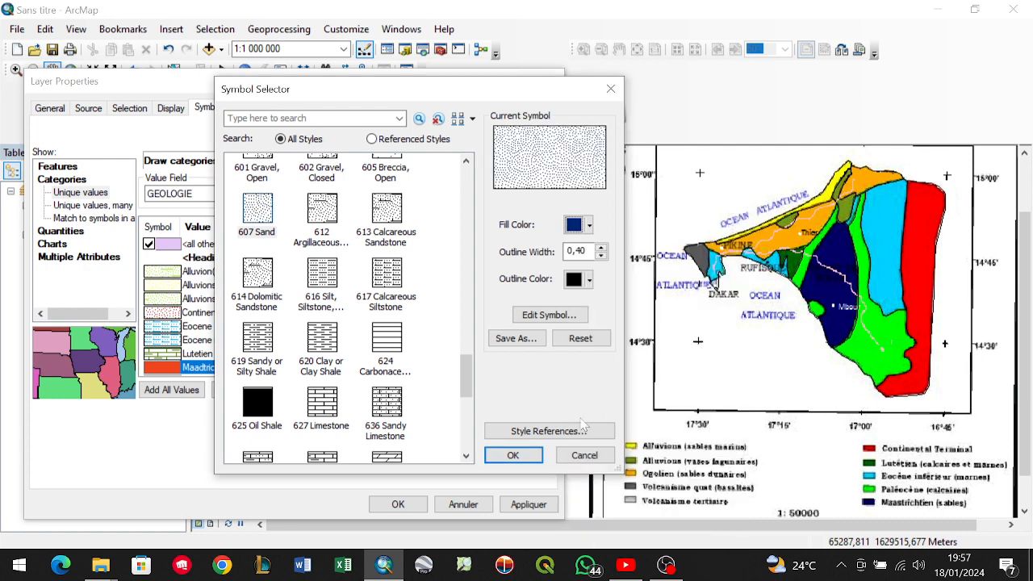
pyautogui.click(529, 455)
# Give the Ogolien class the Geology 24K pattern 607 Sand with an Electron Gold fill colour.
pyautogui.scroll(-2, 440, 316)
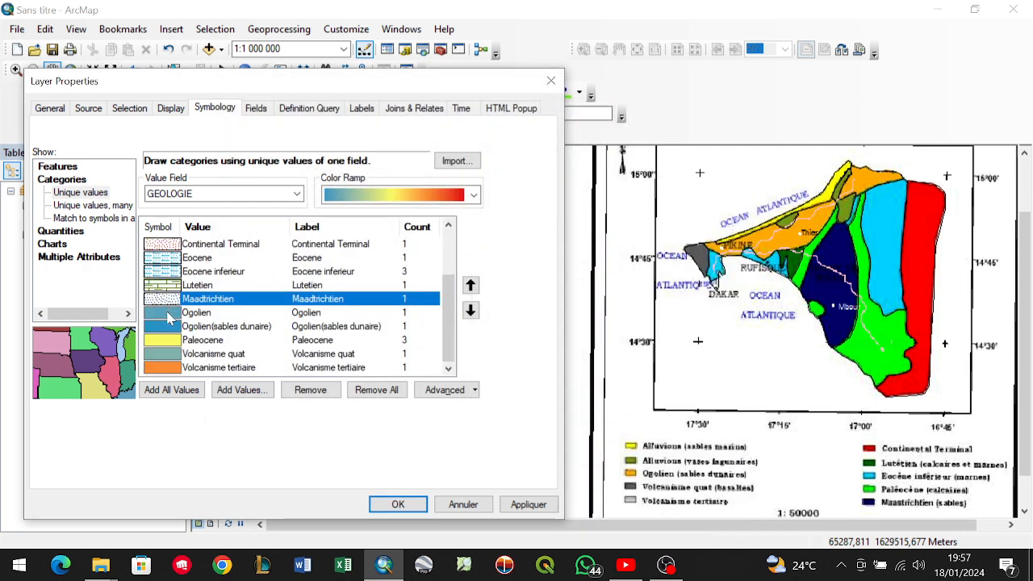
pyautogui.doubleClick(169, 317)
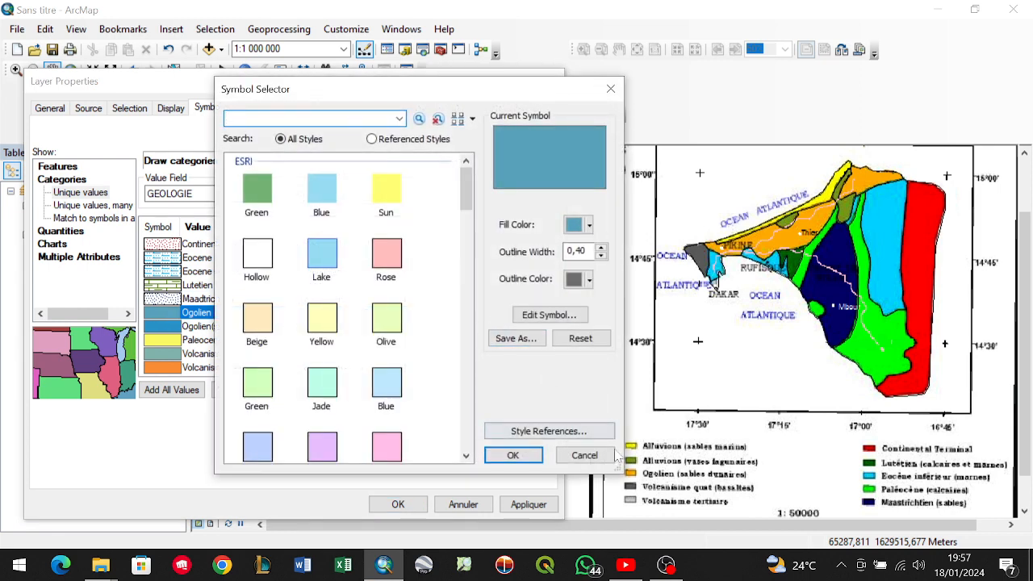
pyautogui.scroll(-2, 276, 389)
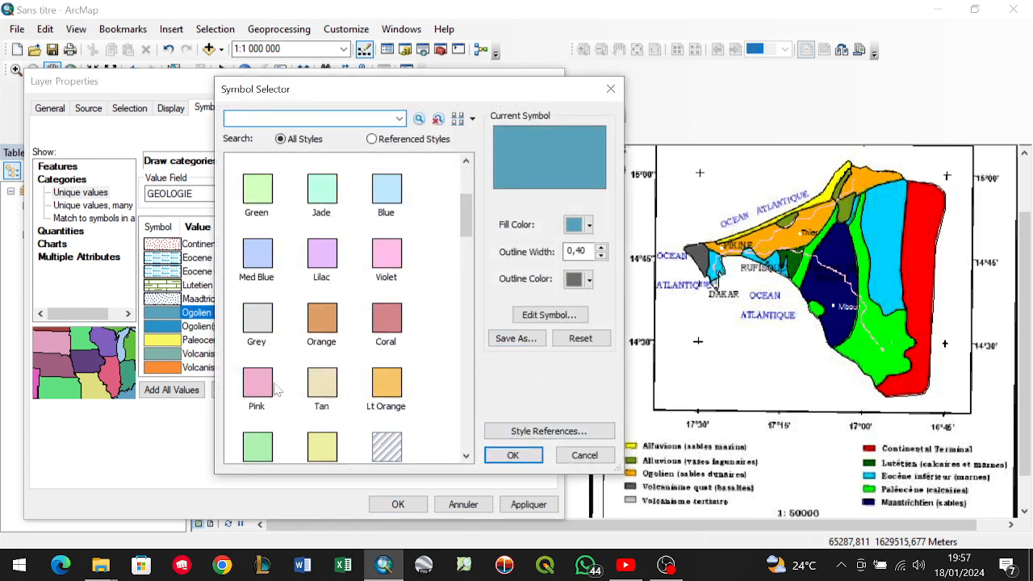
pyautogui.scroll(-10, 276, 389)
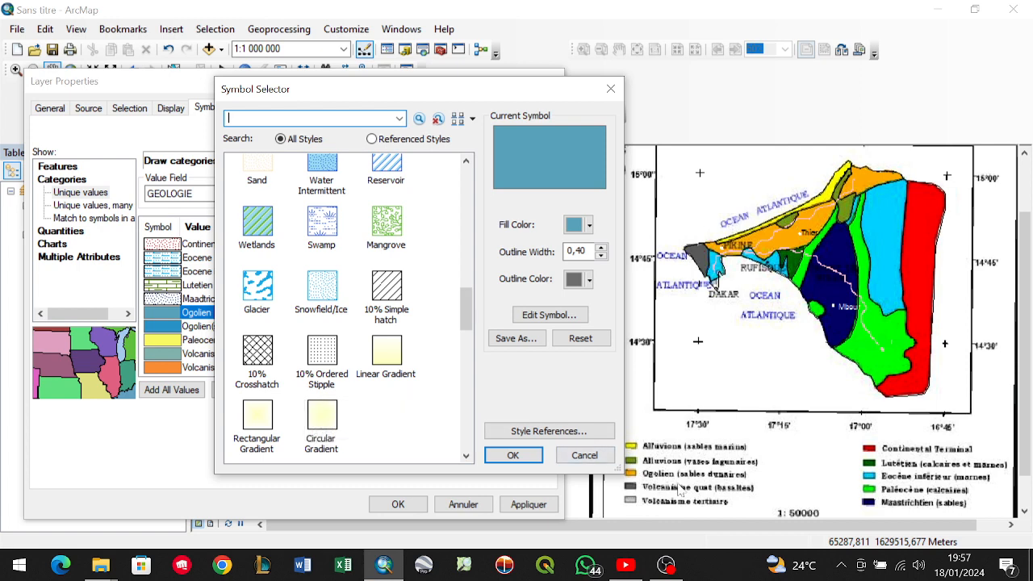
pyautogui.scroll(-6, 349, 408)
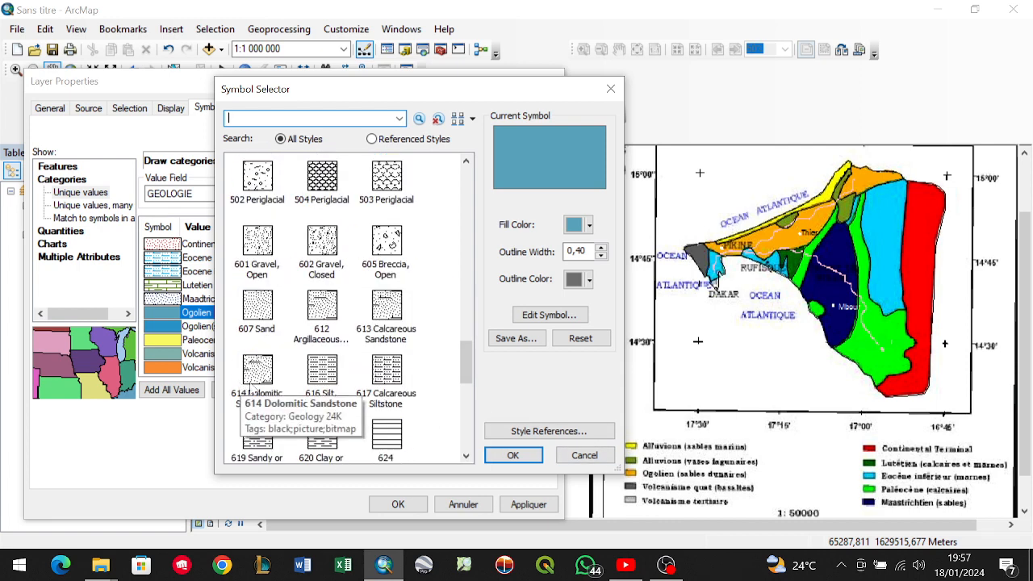
pyautogui.click(257, 305)
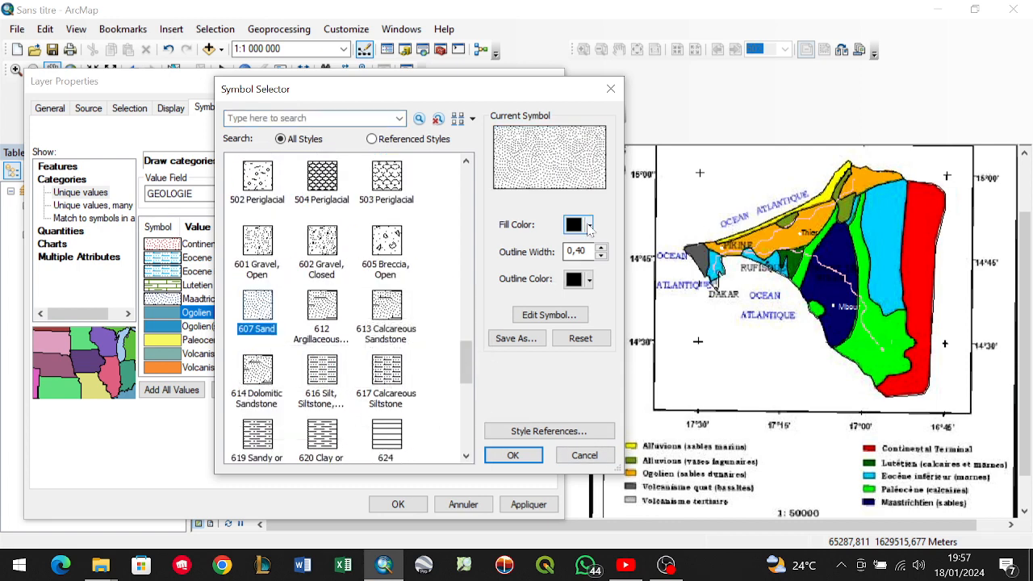
pyautogui.click(589, 225)
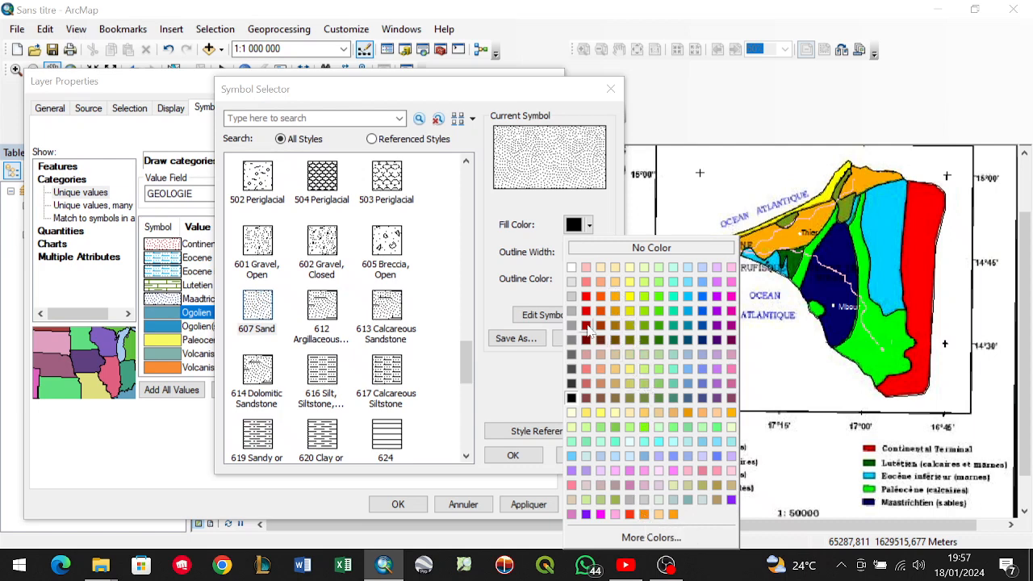
pyautogui.click(616, 297)
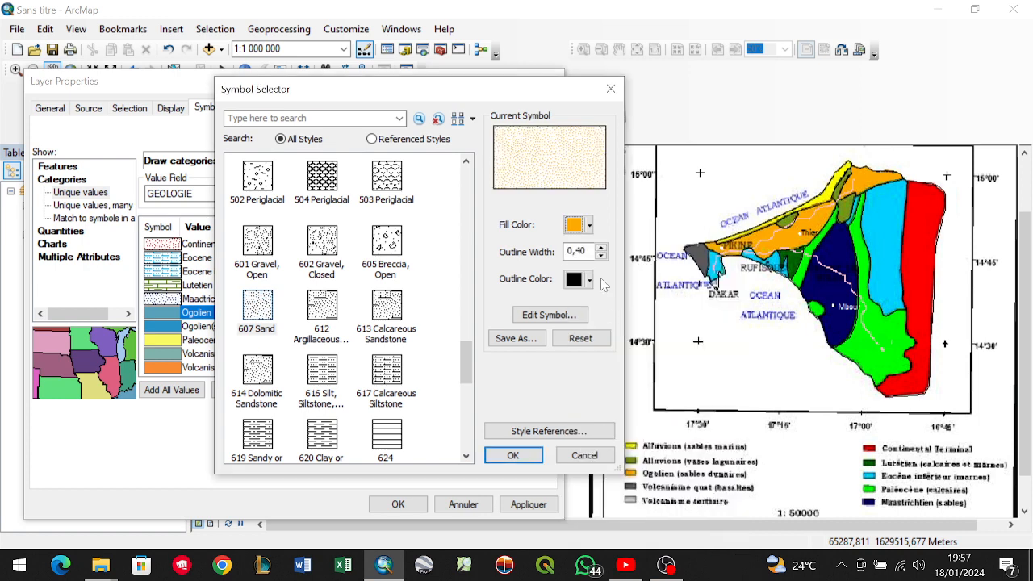
pyautogui.click(513, 455)
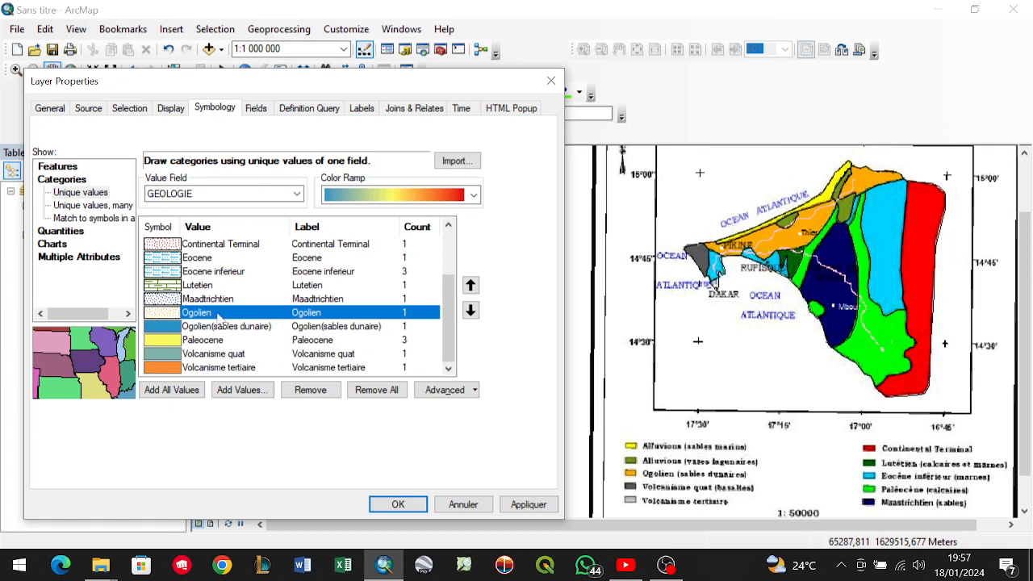
# Give the Ogolien(sables dunaire) class the Geology 24K pattern 607 Sand with a darker orange fill colour.
pyautogui.doubleClick(170, 328)
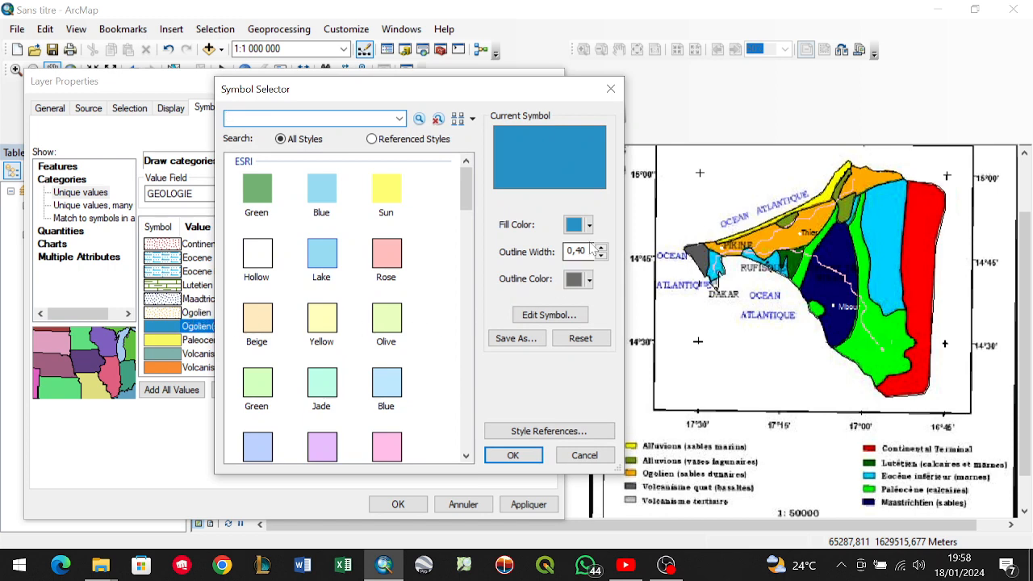
pyautogui.scroll(-10, 352, 342)
pyautogui.scroll(-12, 270, 375)
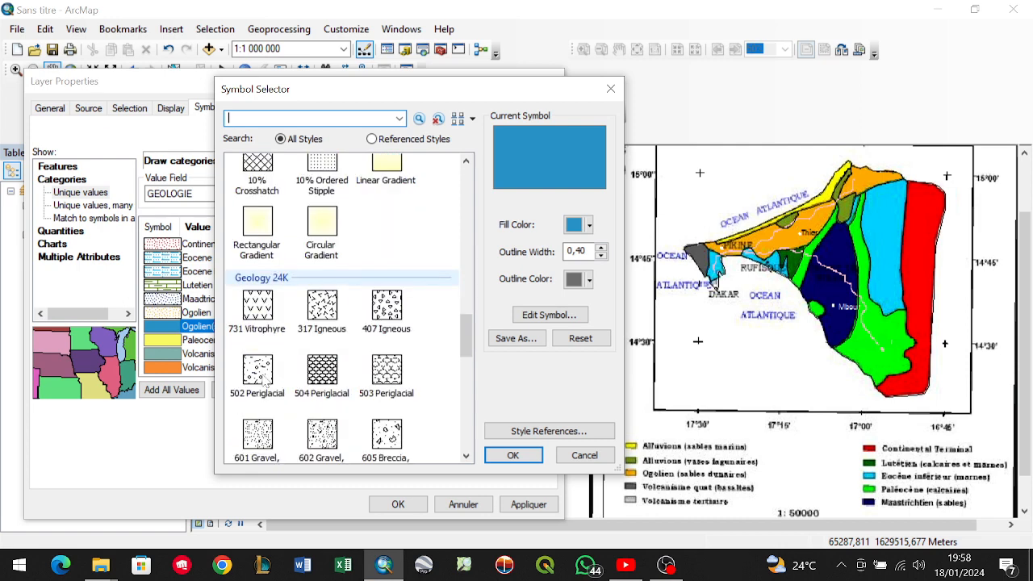
pyautogui.click(260, 316)
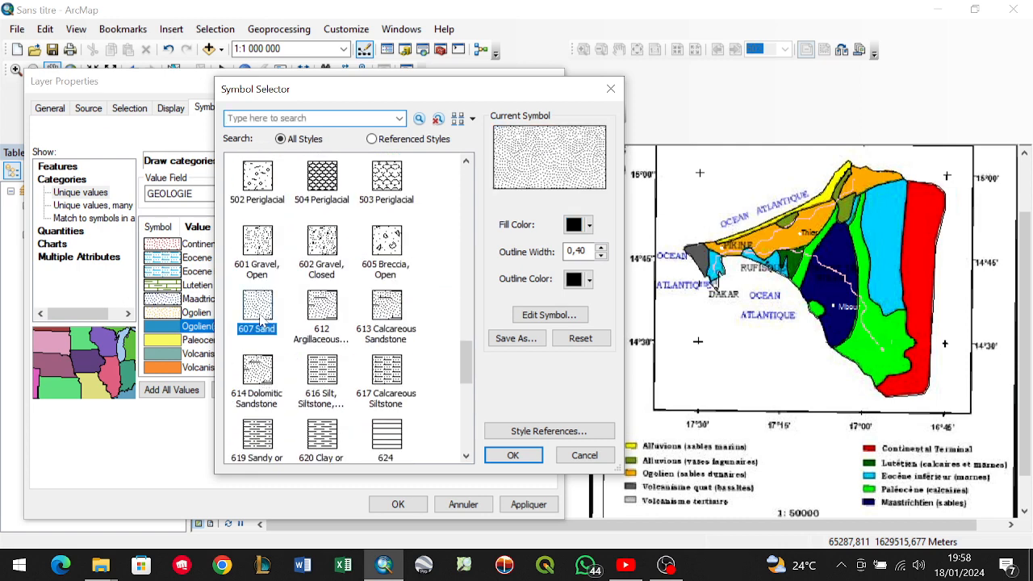
pyautogui.click(590, 226)
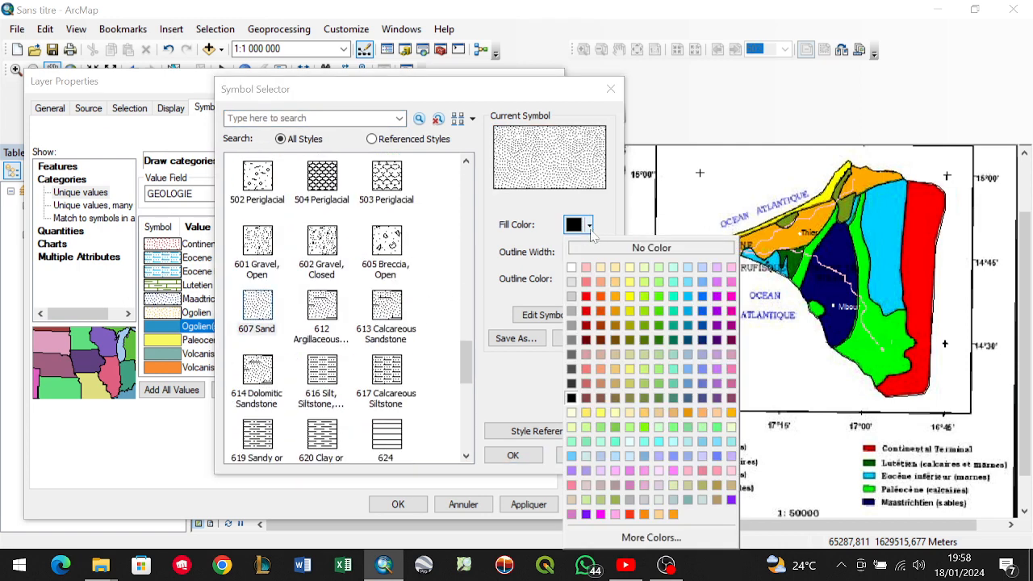
pyautogui.click(615, 313)
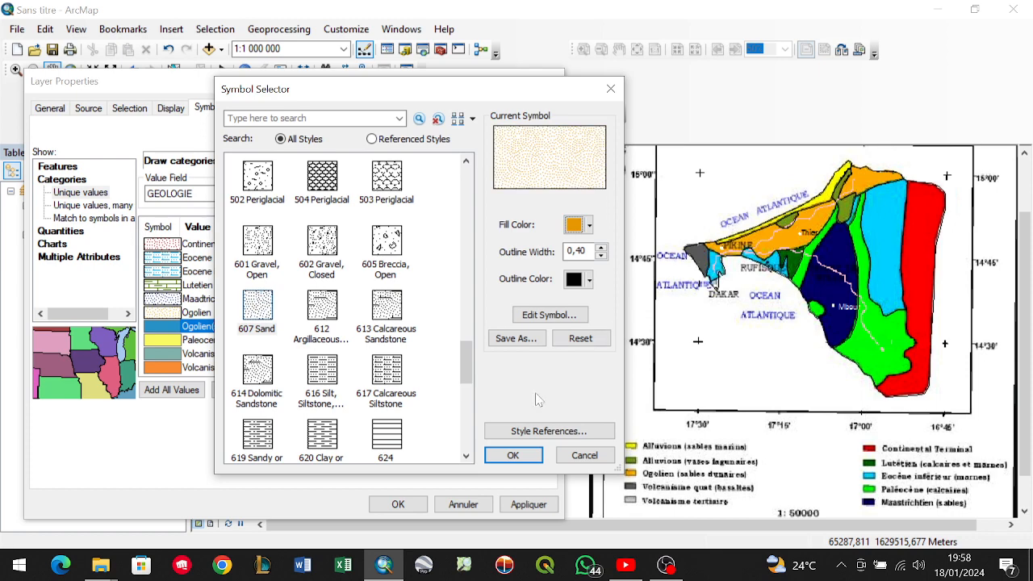
pyautogui.click(512, 455)
# Match the Ogolien(sables dunaire) fill colour to the Ogolien class's Electron Gold, and close the layer properties without applying.
pyautogui.doubleClick(161, 312)
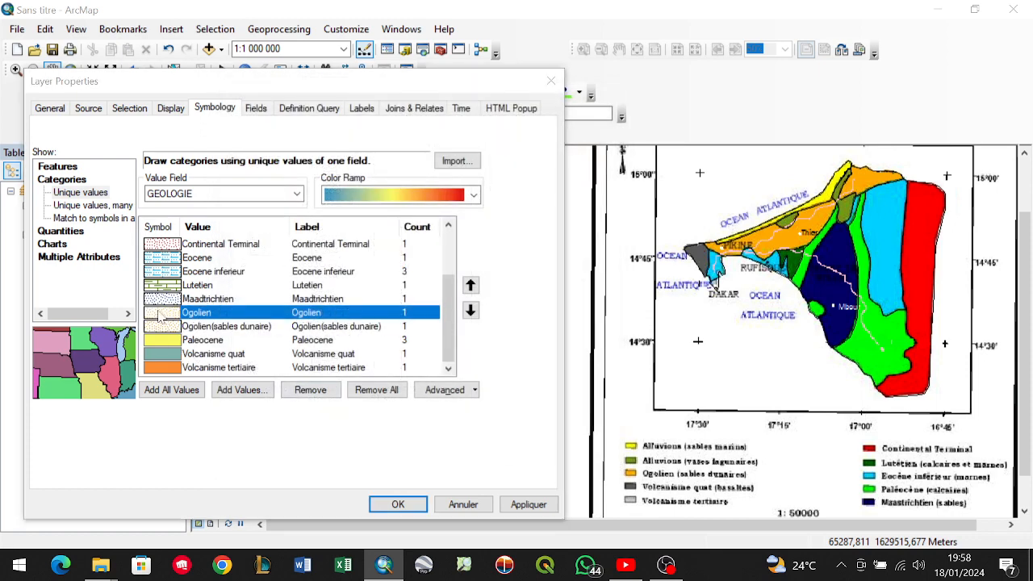
pyautogui.click(590, 225)
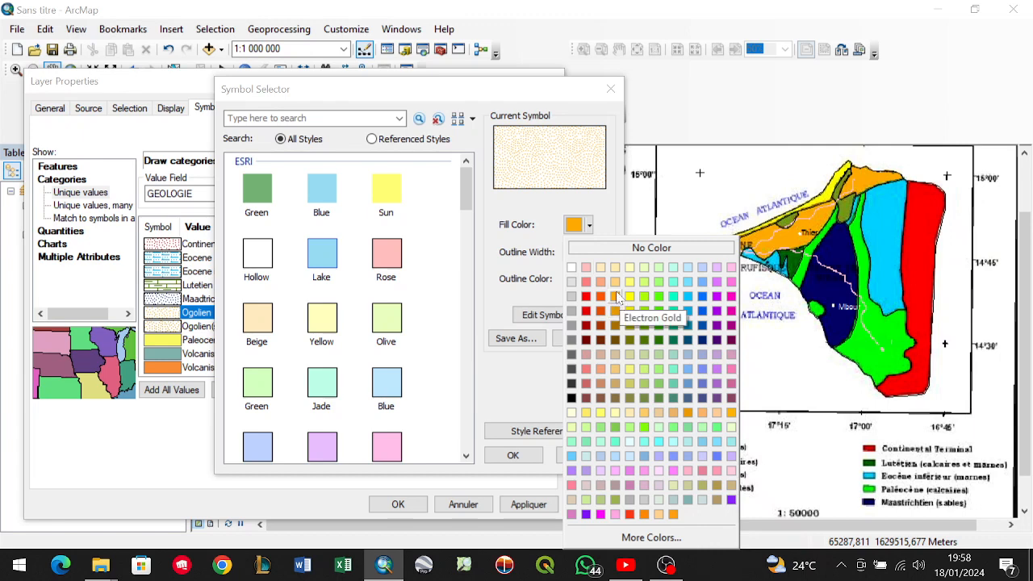
pyautogui.click(607, 107)
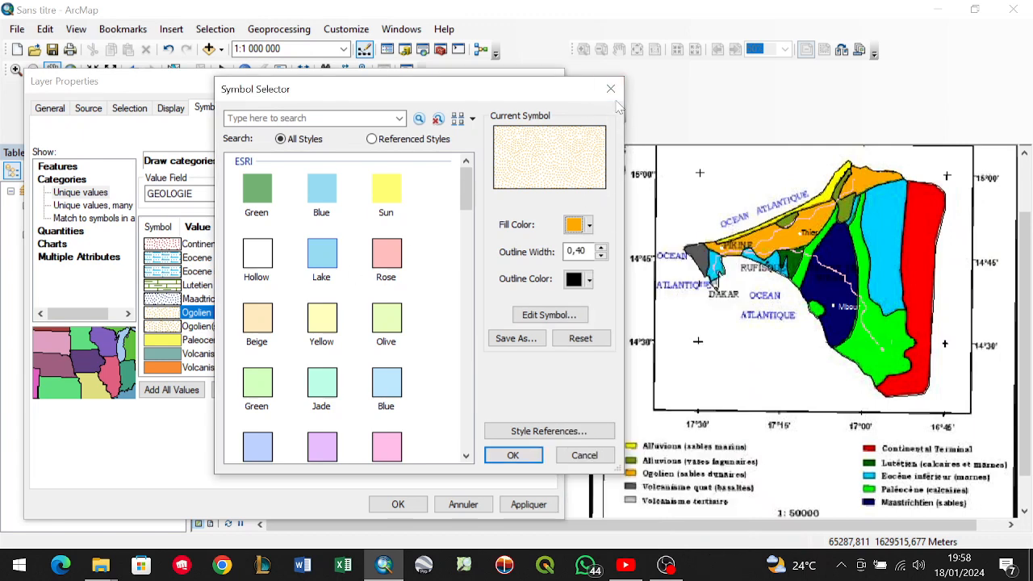
pyautogui.click(611, 89)
pyautogui.doubleClick(170, 331)
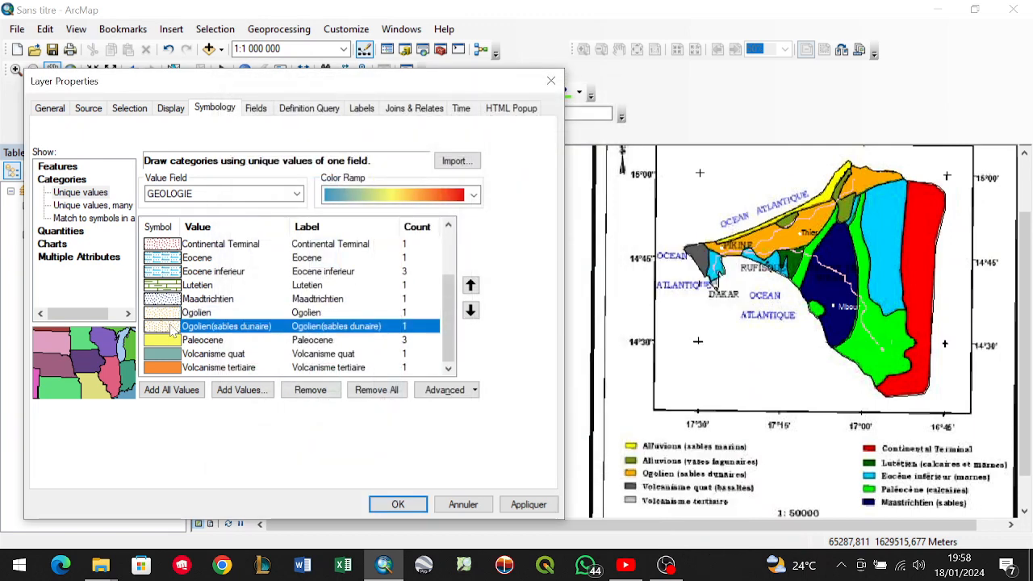
pyautogui.click(590, 227)
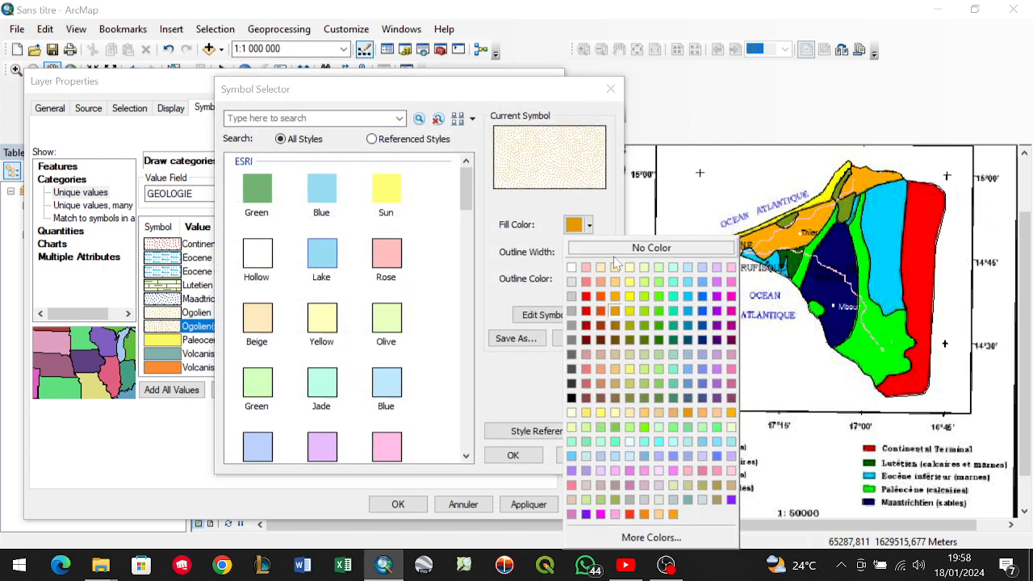
pyautogui.click(613, 295)
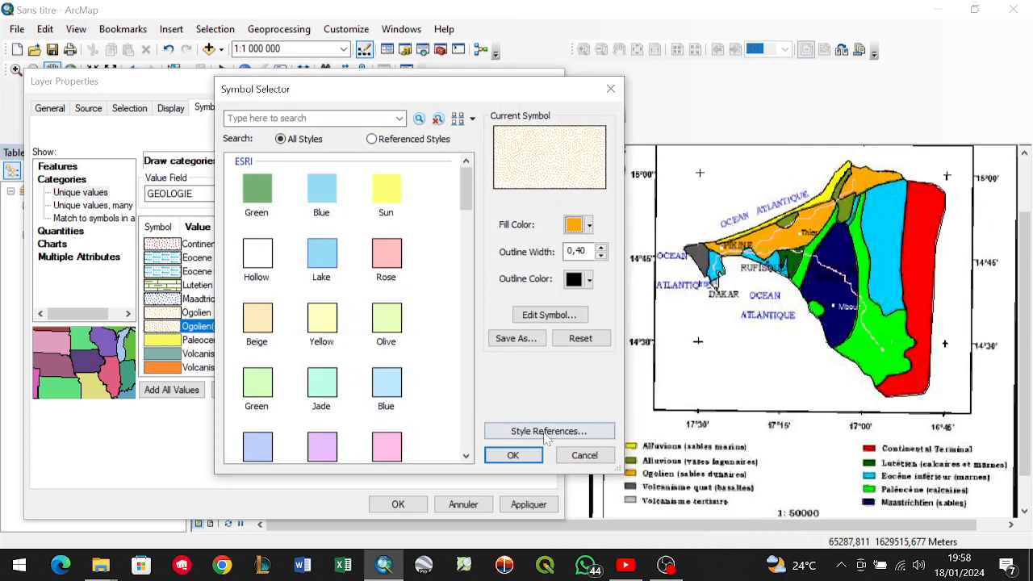
pyautogui.click(530, 455)
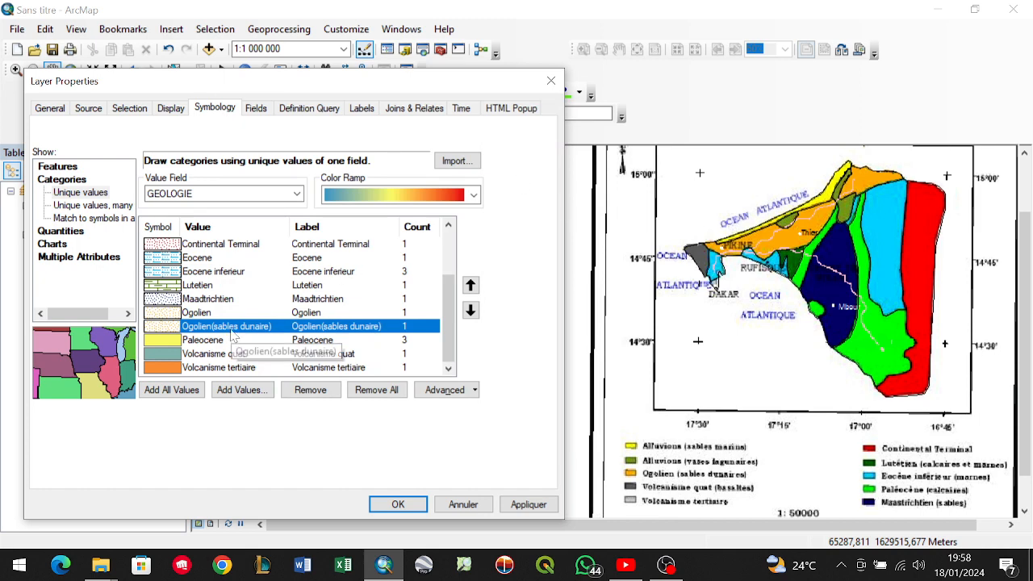
pyautogui.click(552, 87)
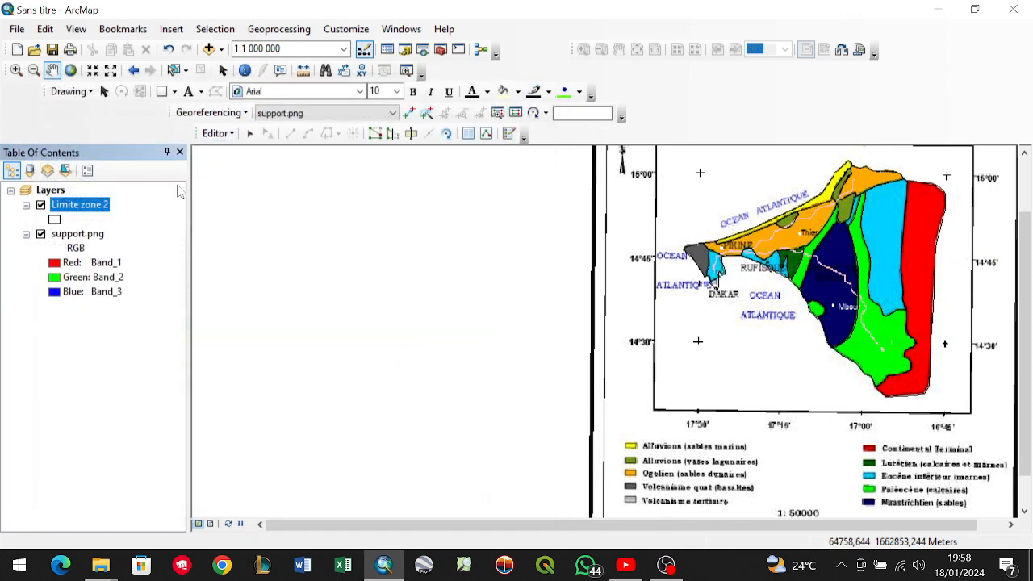
# Change the GEOLOGIE value of the Ogolien record in the Limite zone 2 attribute table to Ogolien(sable dunaire).
pyautogui.rightClick(90, 209)
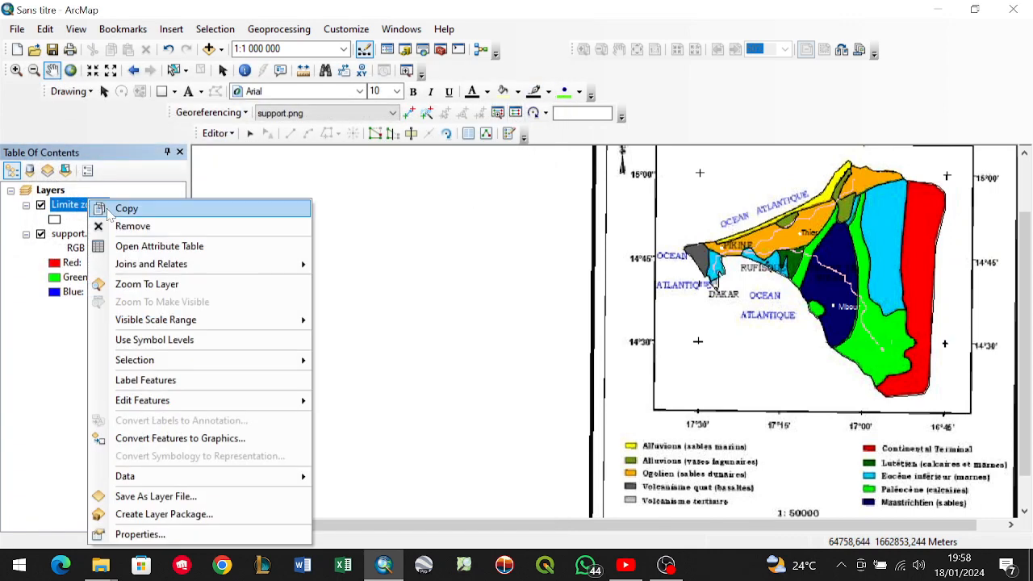
pyautogui.click(159, 244)
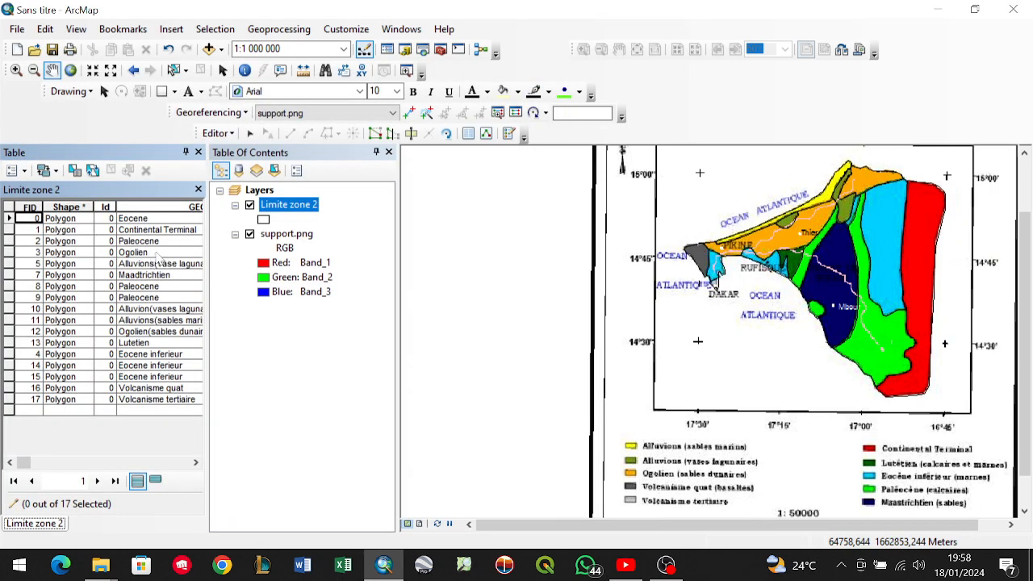
pyautogui.click(156, 253)
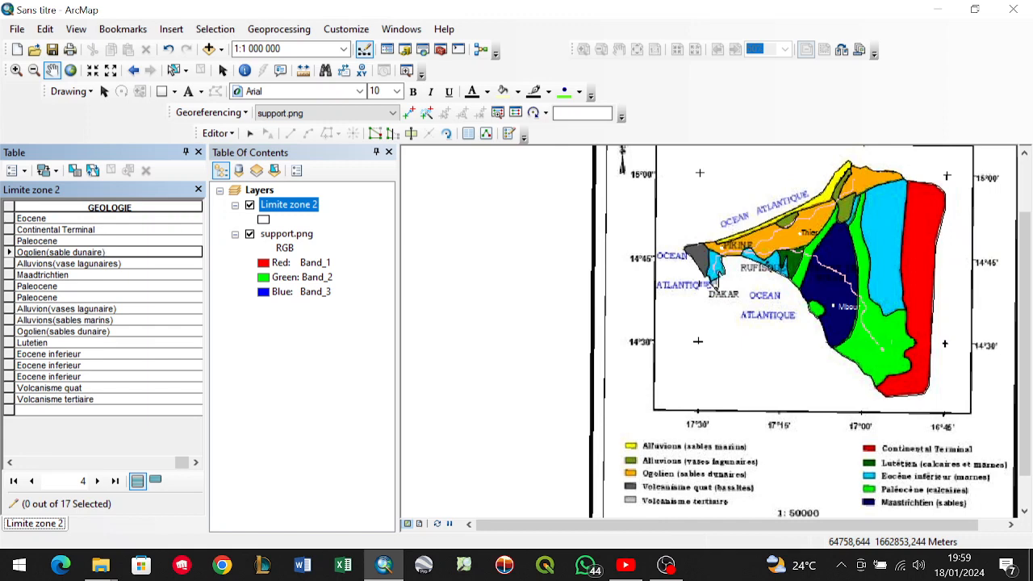
pyautogui.click(198, 152)
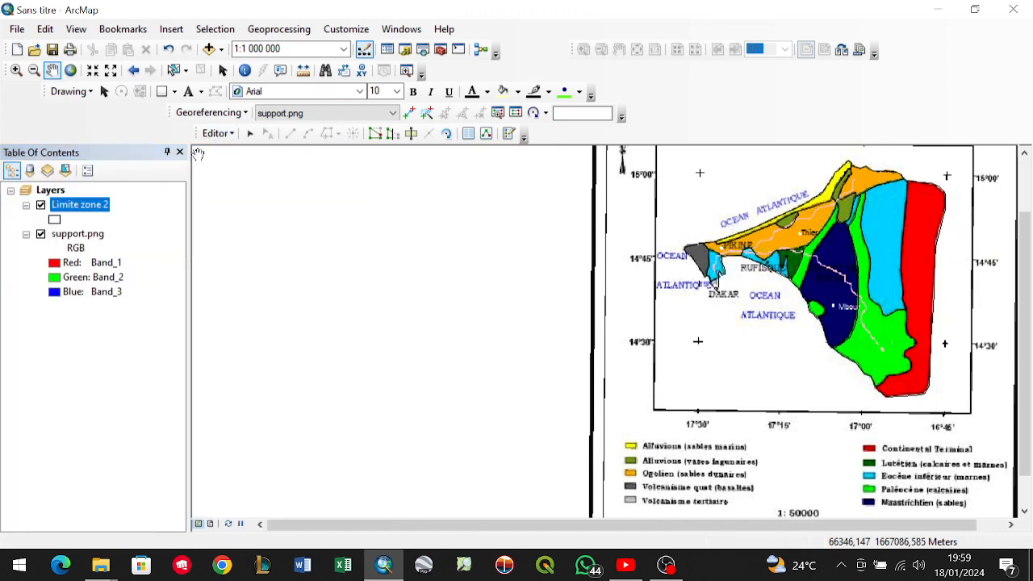
# Symbolize the Limite zone 2 layer by unique values of the GEOLOGIE field, add all values and review the class list.
pyautogui.rightClick(84, 206)
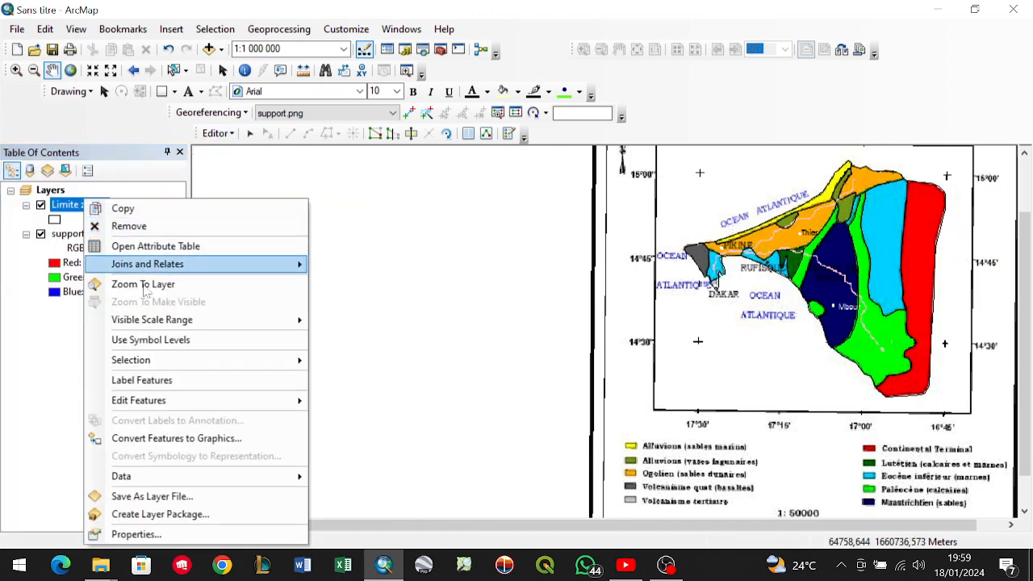
pyautogui.click(185, 533)
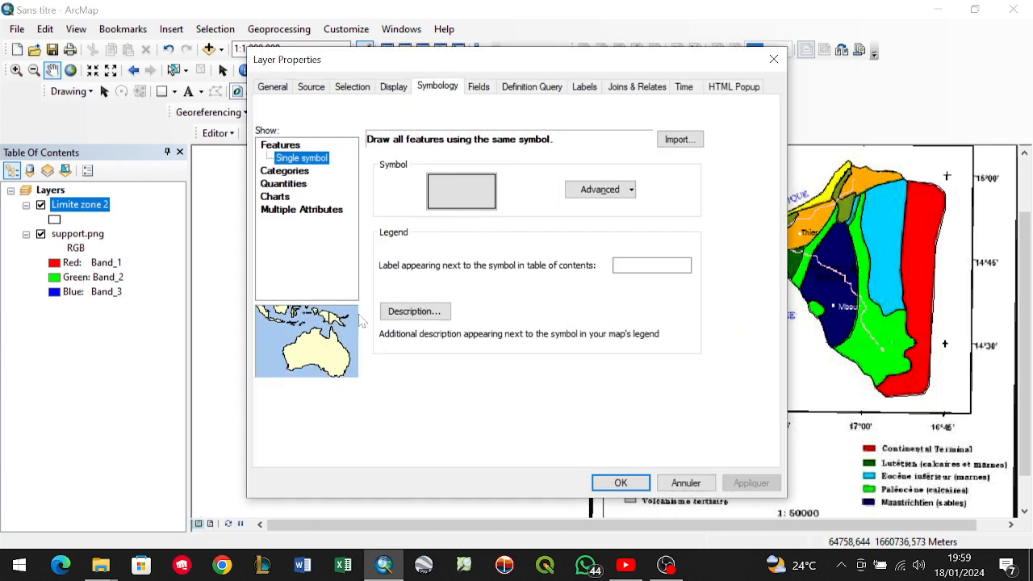
pyautogui.click(311, 174)
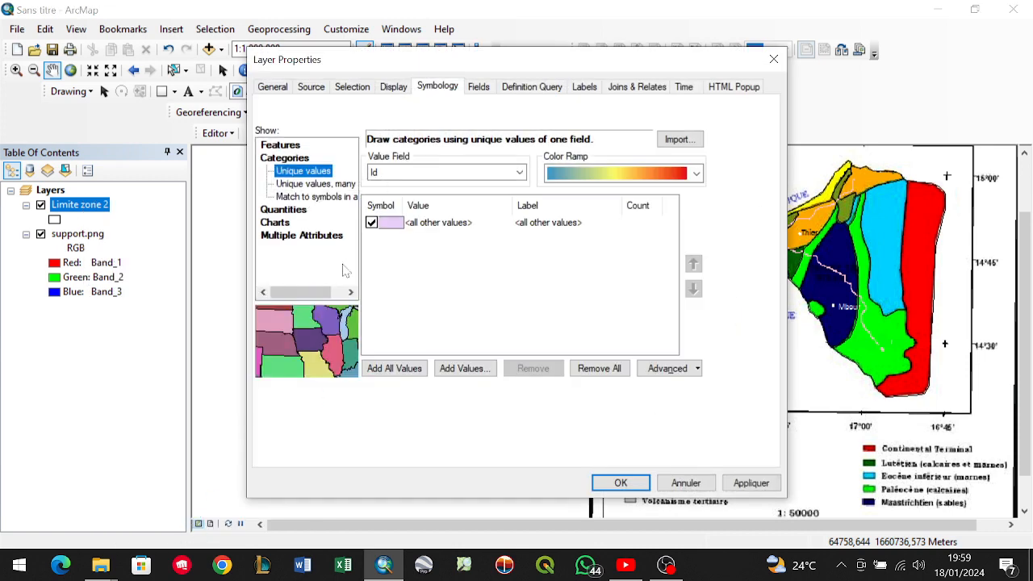
pyautogui.click(378, 370)
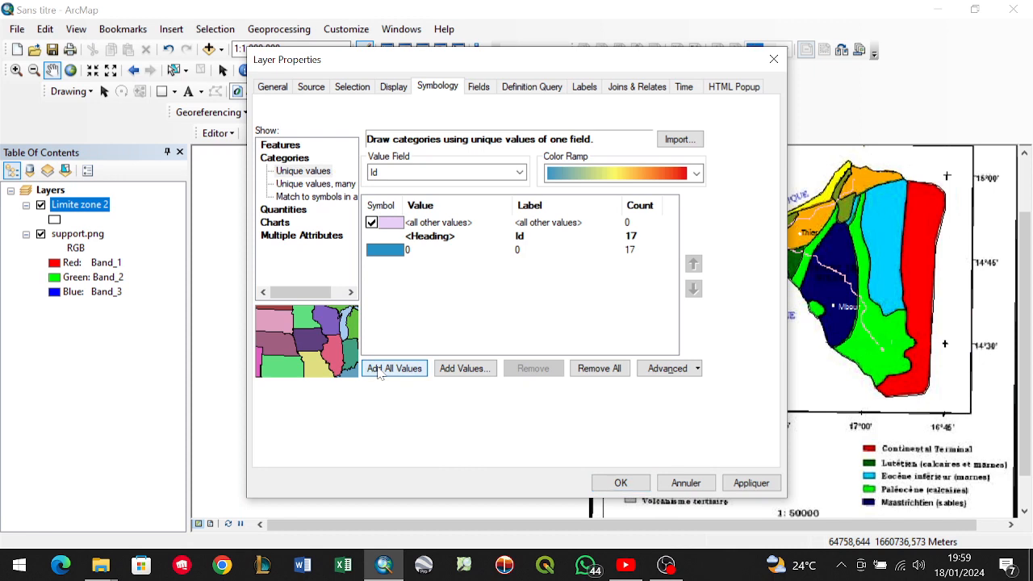
pyautogui.click(496, 172)
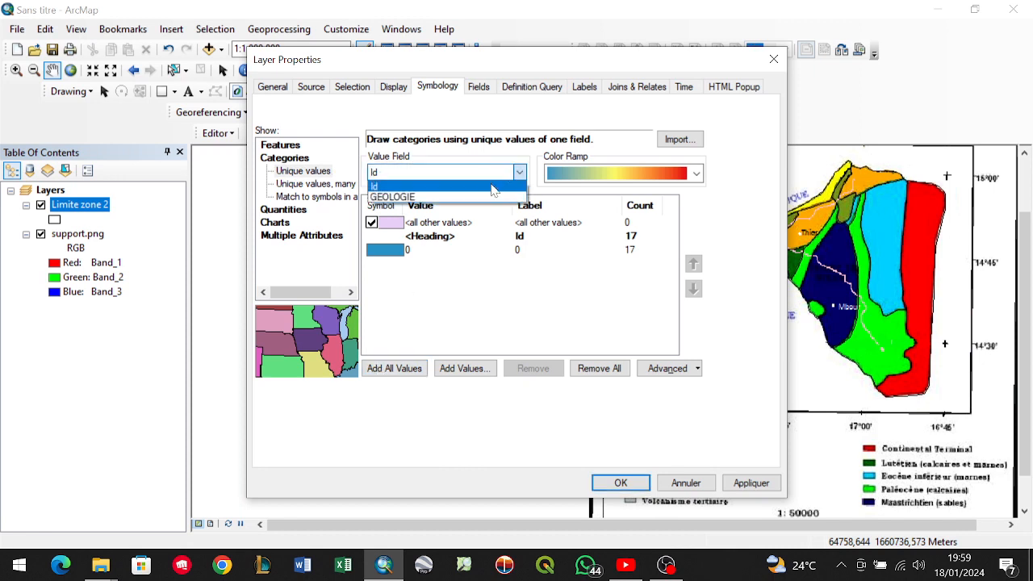
pyautogui.click(471, 197)
pyautogui.click(403, 369)
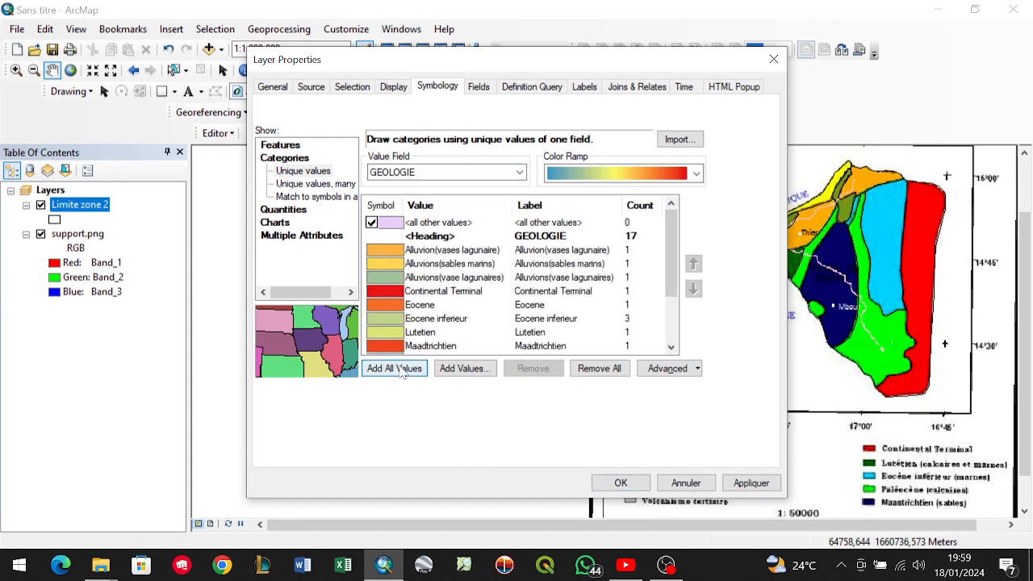
pyautogui.scroll(-2, 512, 271)
pyautogui.scroll(2, 513, 275)
pyautogui.scroll(-2, 512, 276)
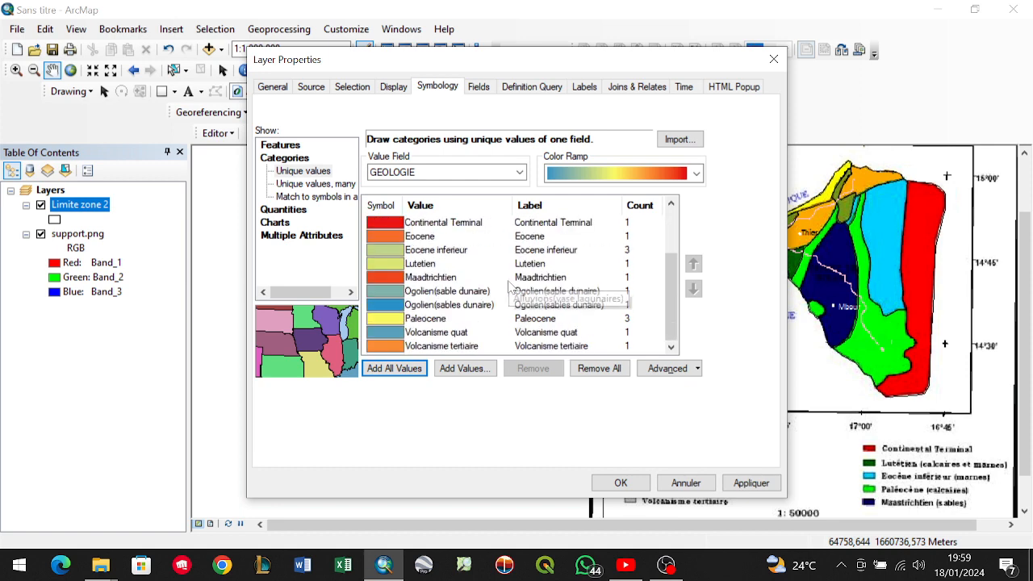
pyautogui.scroll(2, 508, 282)
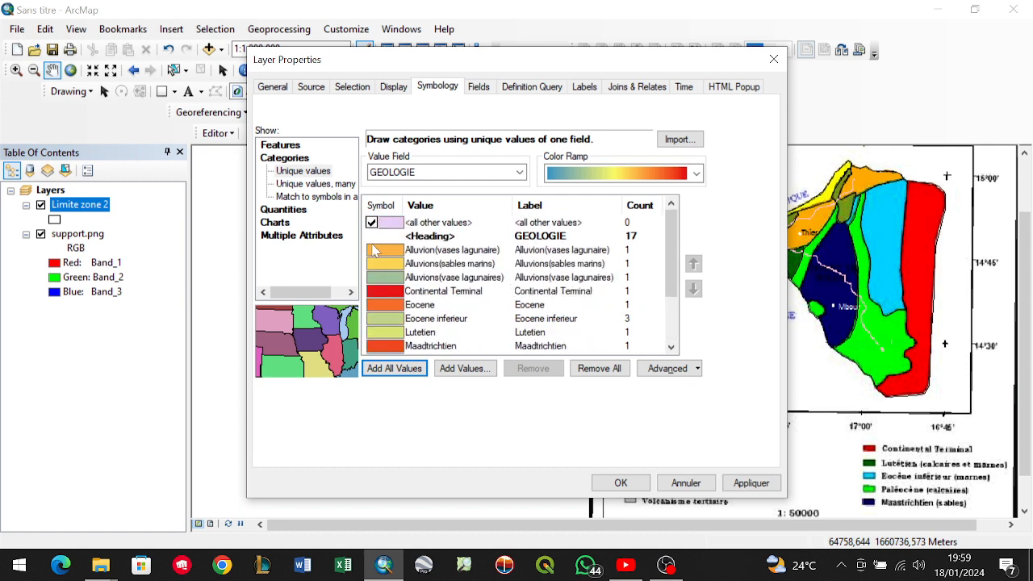
# Give the Alluvion(vases lagunaire) class the Geology 24K pattern 607 Sand with an orange fill colour.
pyautogui.moveTo(511, 68); pyautogui.dragTo(412, 69)
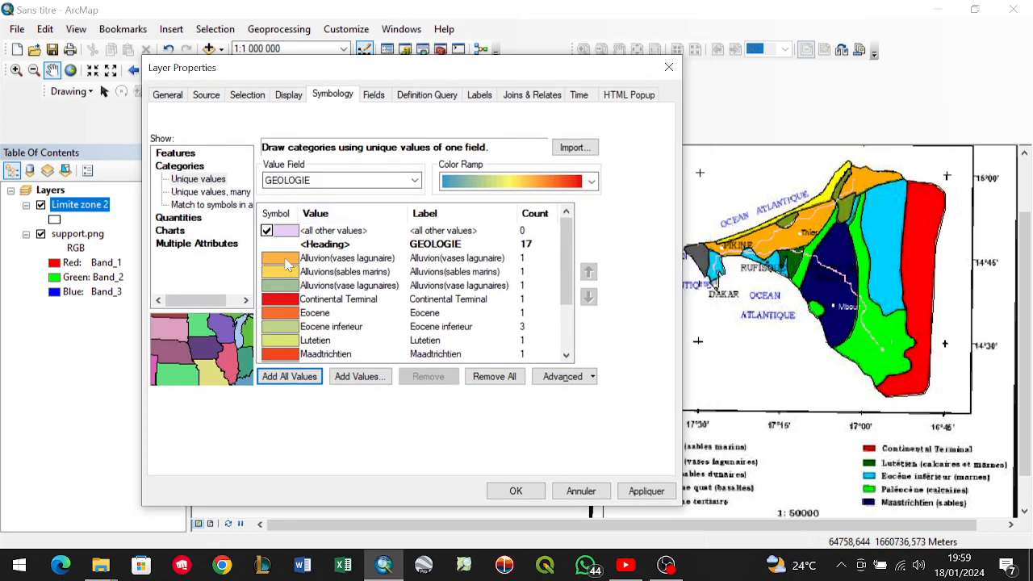
pyautogui.click(284, 260)
pyautogui.doubleClick(286, 258)
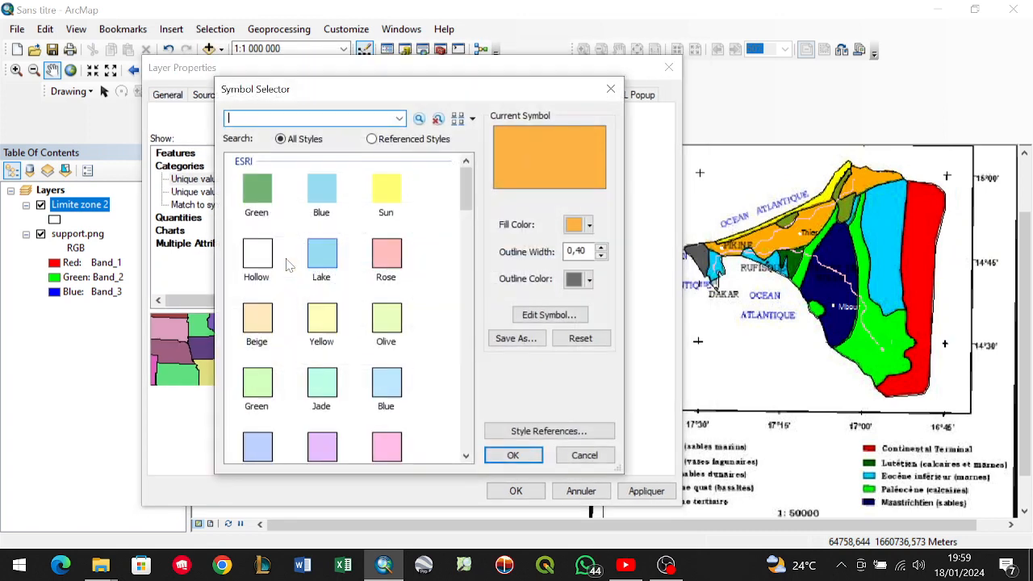
pyautogui.moveTo(471, 96); pyautogui.dragTo(535, 110)
pyautogui.scroll(-15, 287, 347)
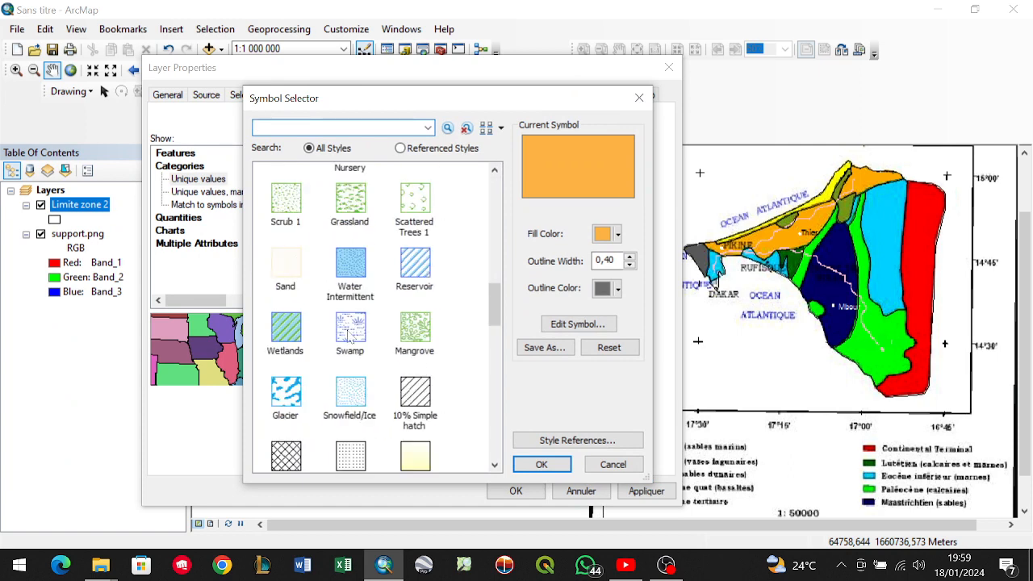
pyautogui.click(286, 218)
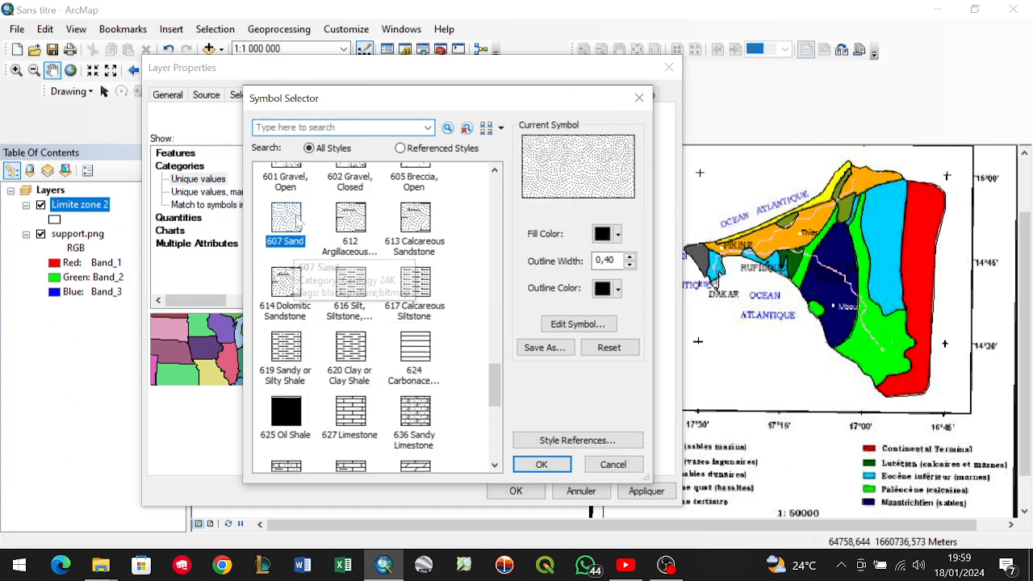
pyautogui.click(617, 234)
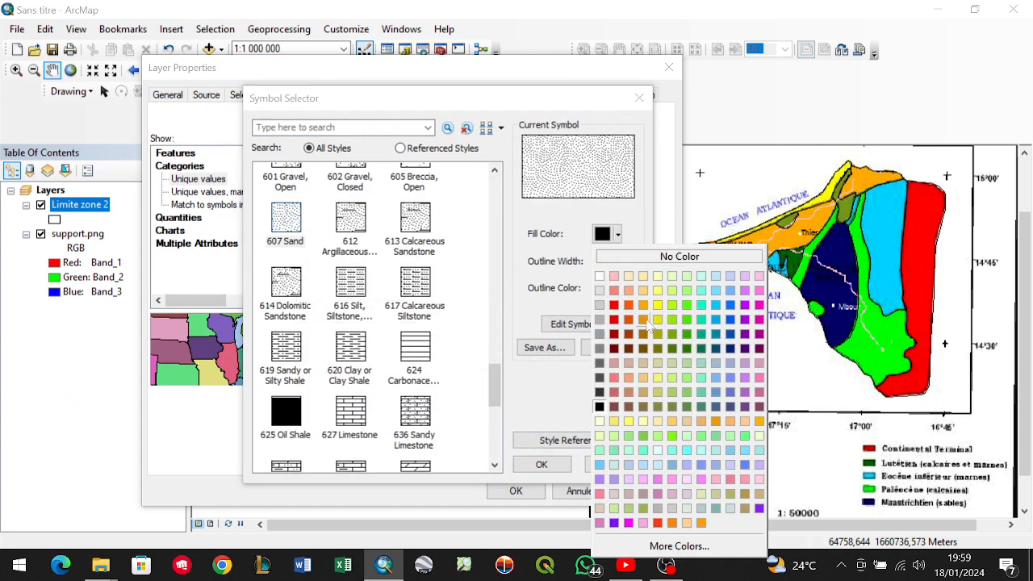
pyautogui.click(651, 325)
pyautogui.click(540, 464)
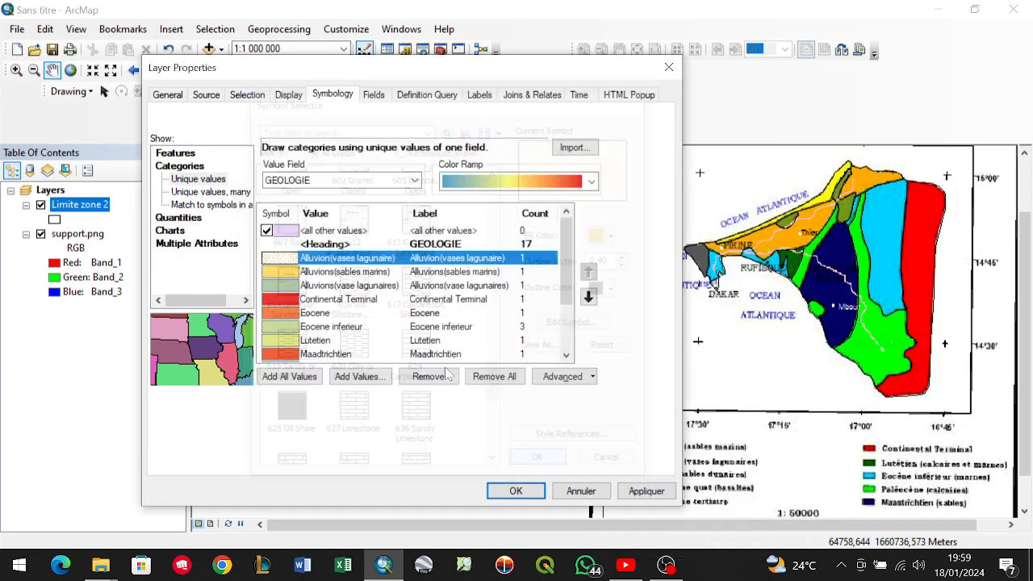
# Give the Alluvions(sables marins) class the Geology 24K pattern 620 Clay or Clay Shale in its default black.
pyautogui.doubleClick(289, 270)
pyautogui.scroll(-10, 407, 308)
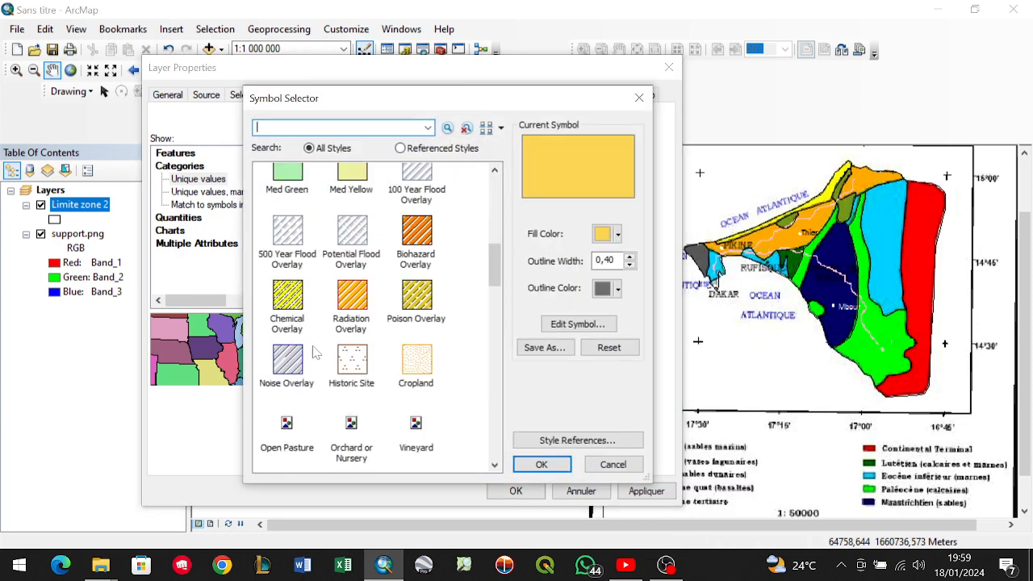
pyautogui.click(355, 347)
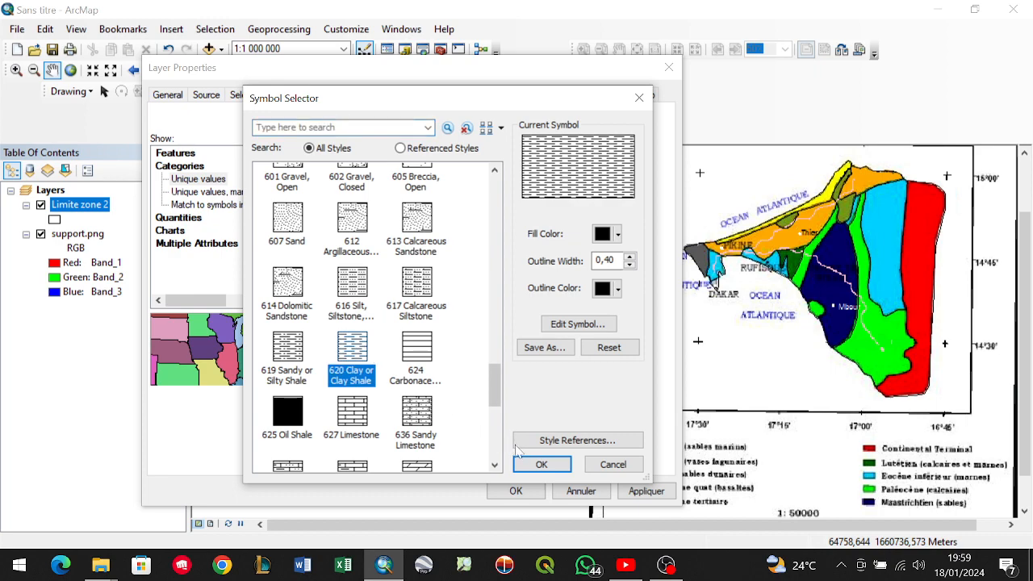
pyautogui.click(532, 464)
# Give the Alluvions(vase lagunaires) class the Geology 24K pattern 638 with a red fill colour.
pyautogui.doubleClick(288, 284)
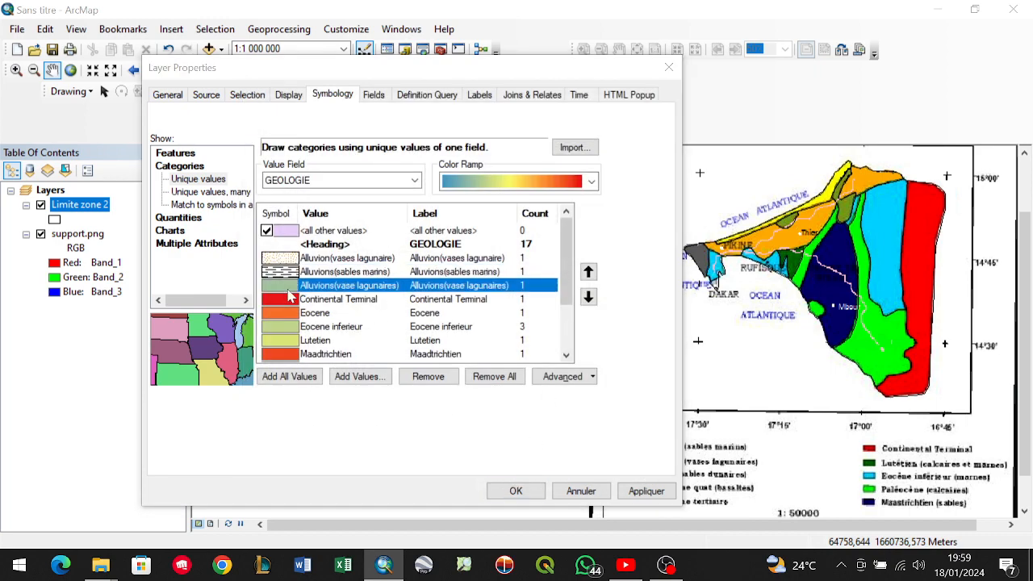
pyautogui.scroll(-5, 367, 358)
pyautogui.scroll(-8, 367, 357)
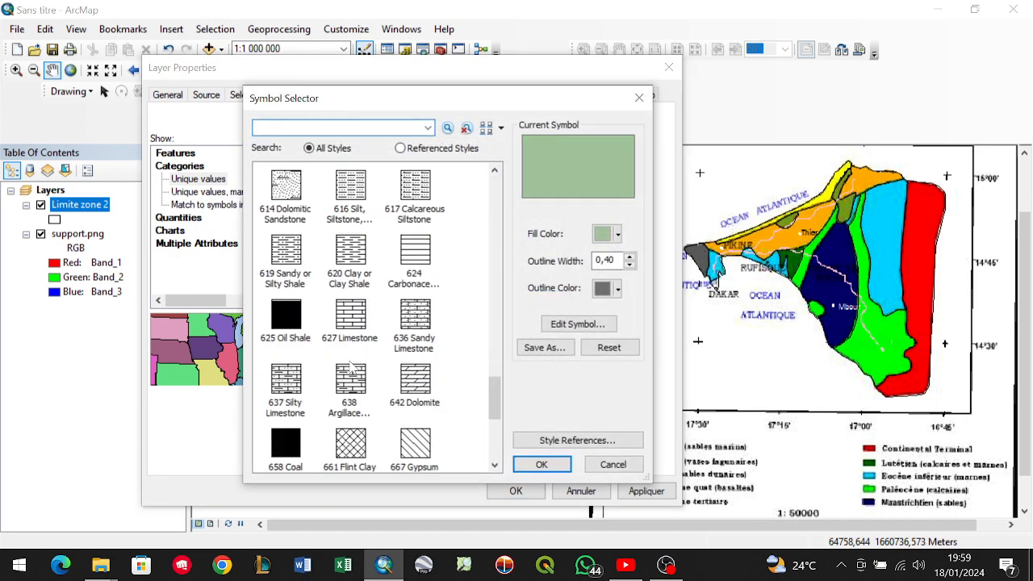
pyautogui.click(363, 383)
pyautogui.click(617, 234)
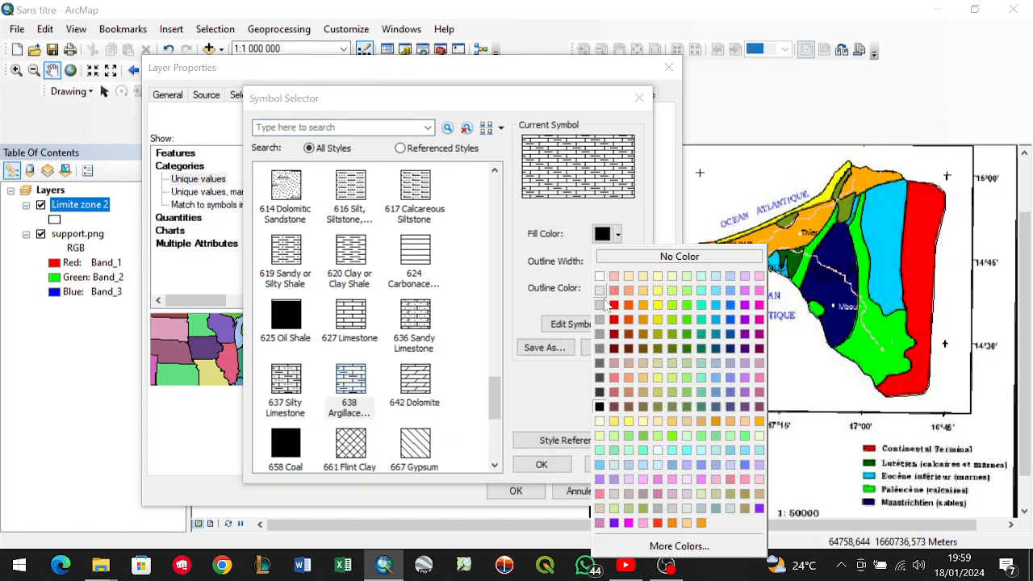
pyautogui.click(618, 312)
pyautogui.click(541, 464)
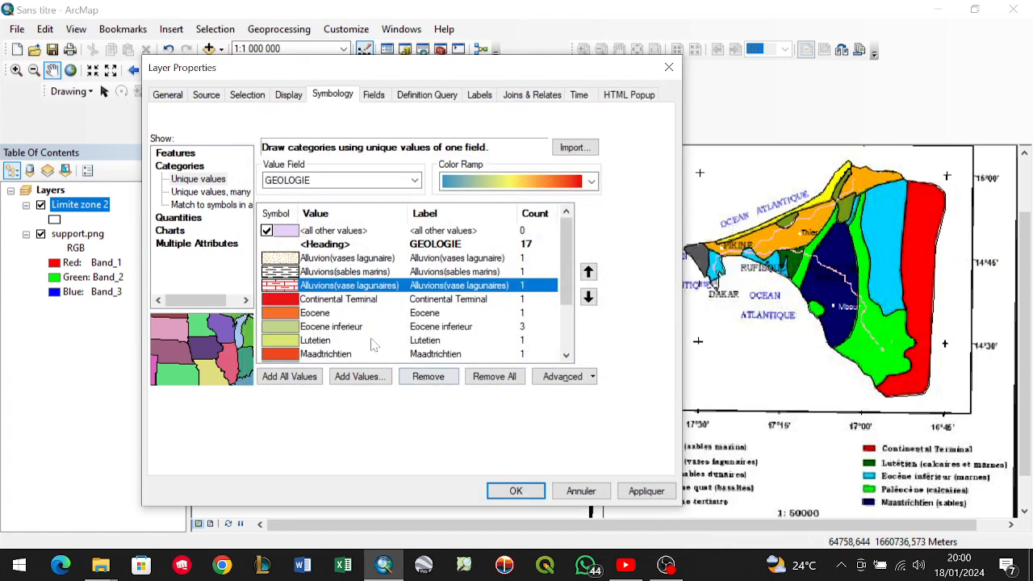
# Give the Continental Terminal class the Geology 24K pattern 638 with a yellow fill colour.
pyautogui.scroll(-1, 333, 345)
pyautogui.doubleClick(290, 256)
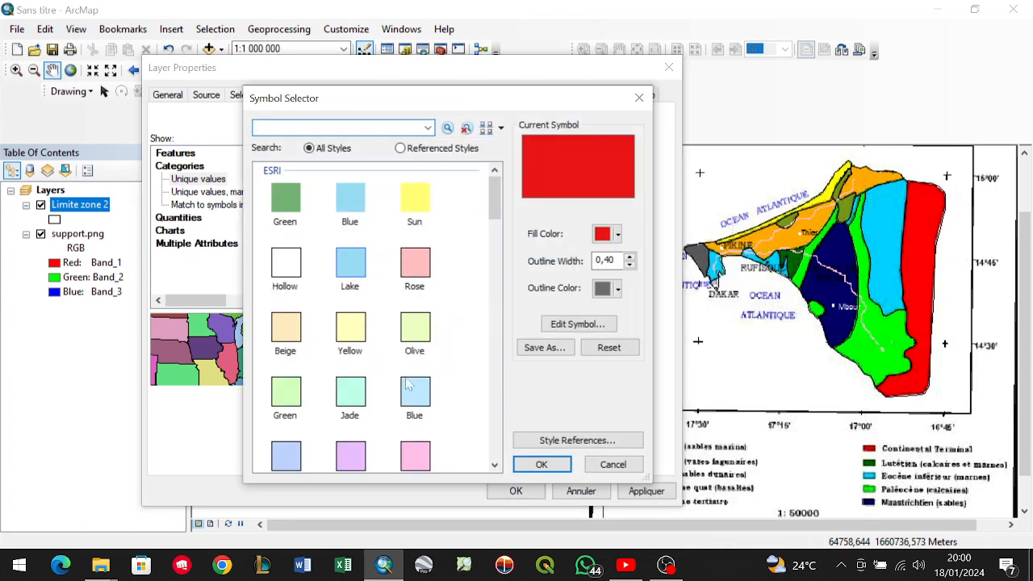
pyautogui.scroll(-10, 367, 355)
pyautogui.scroll(-3, 367, 395)
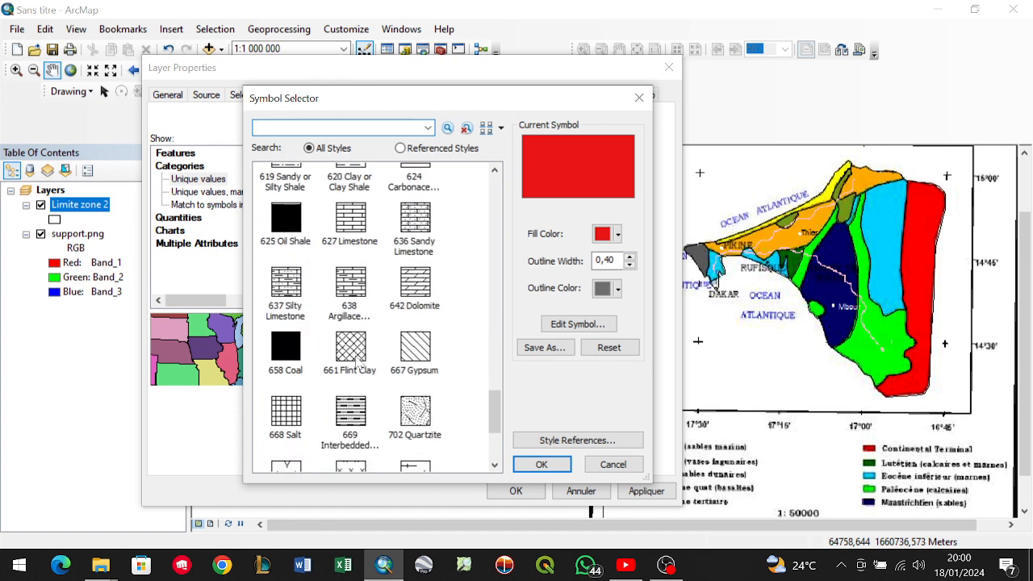
pyautogui.click(359, 280)
pyautogui.click(615, 238)
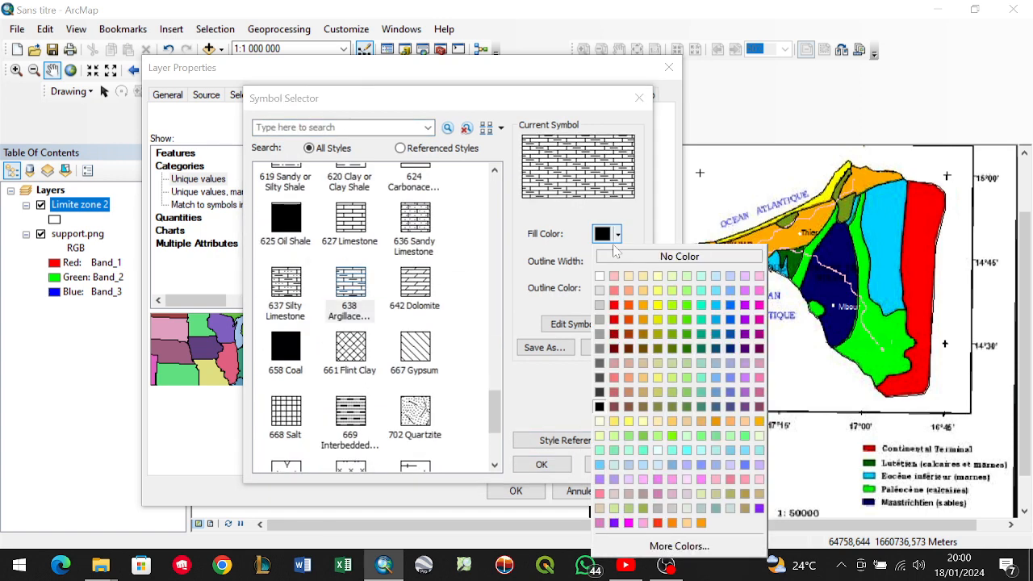
pyautogui.click(541, 464)
# Give the Eocene class the Geology 24K pattern 627 Limestone with an orange fill colour.
pyautogui.scroll(-1, 282, 317)
pyautogui.doubleClick(280, 243)
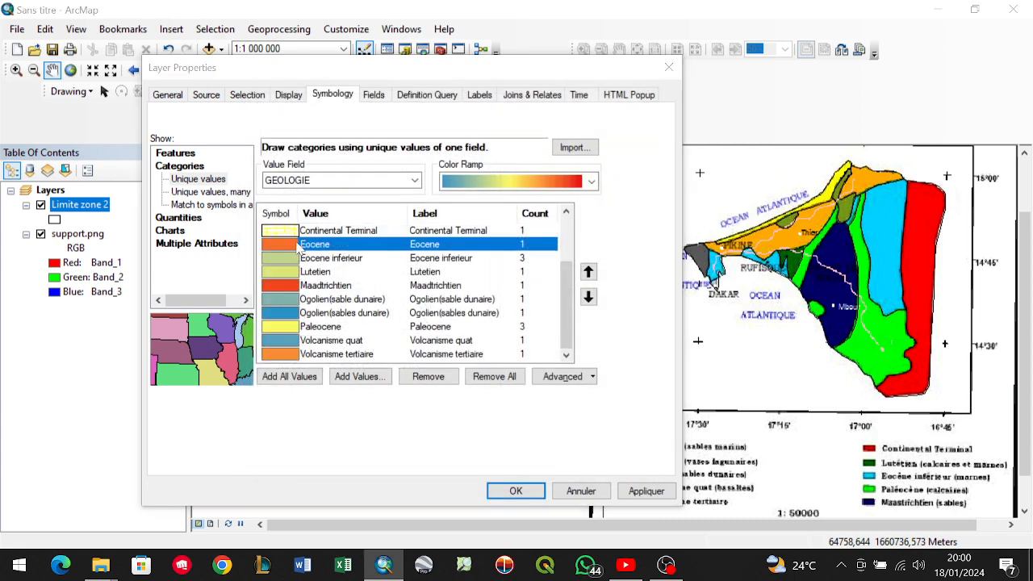
pyautogui.scroll(-15, 355, 341)
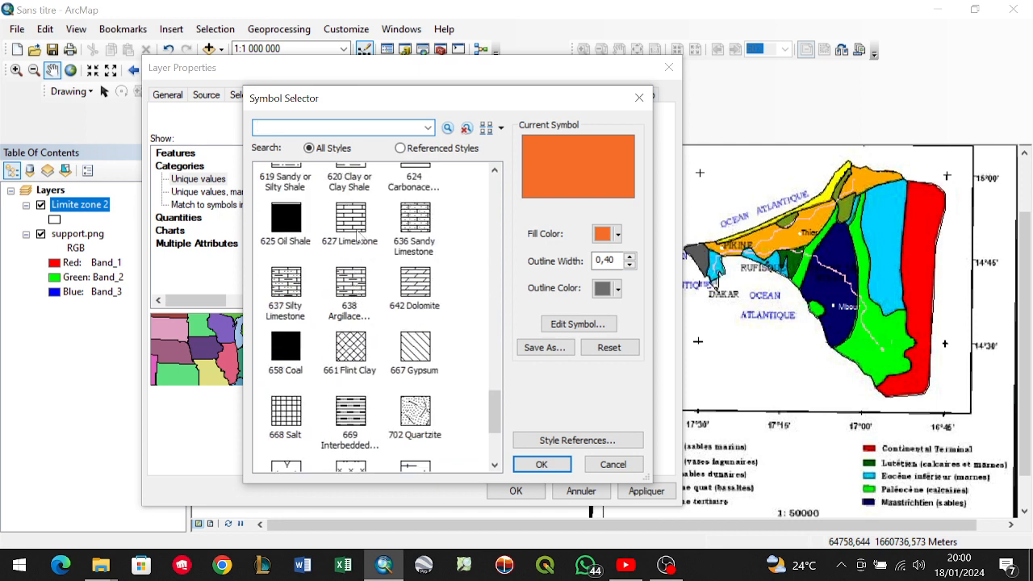
pyautogui.click(357, 234)
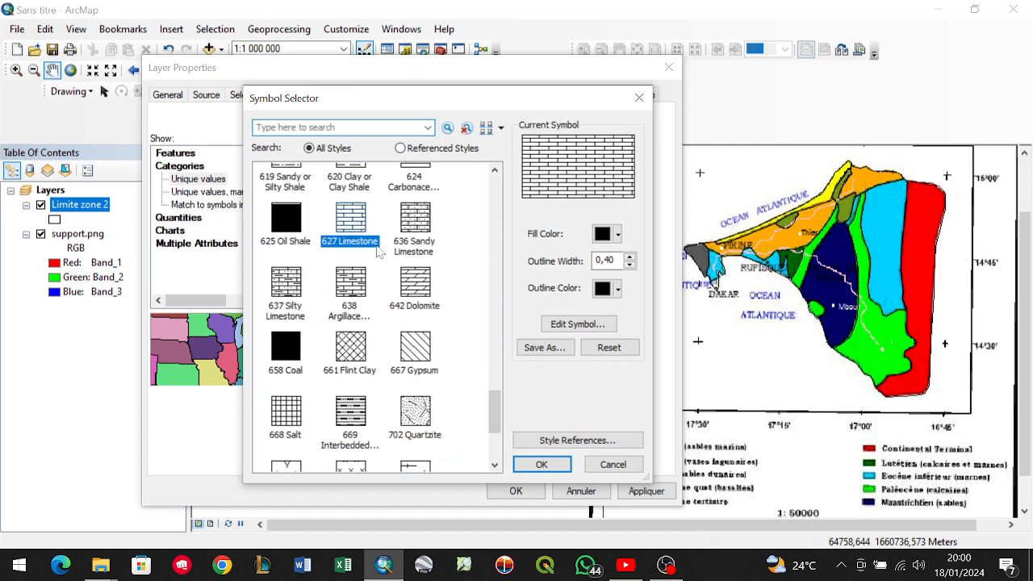
pyautogui.click(618, 235)
pyautogui.click(642, 306)
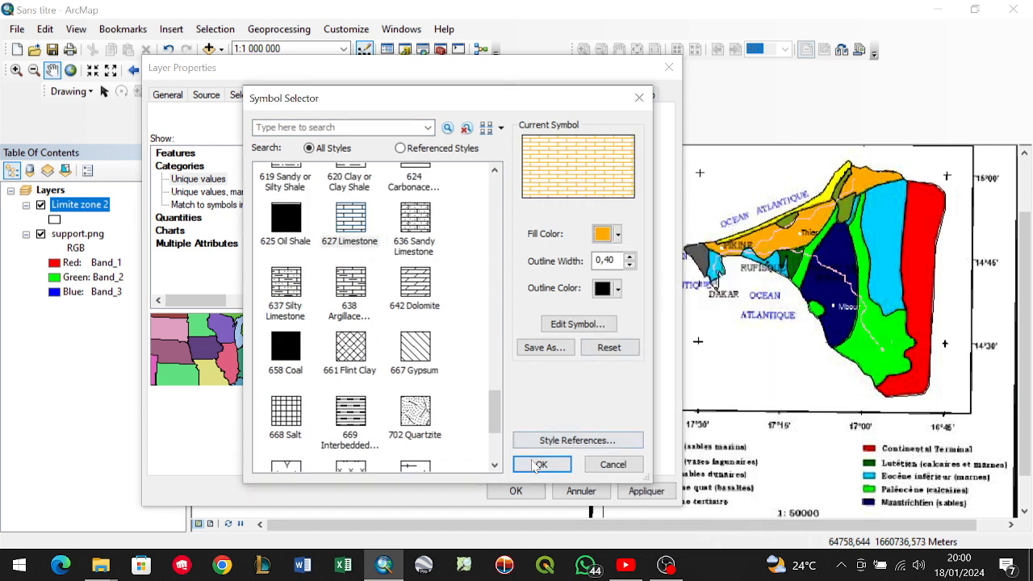
pyautogui.click(542, 465)
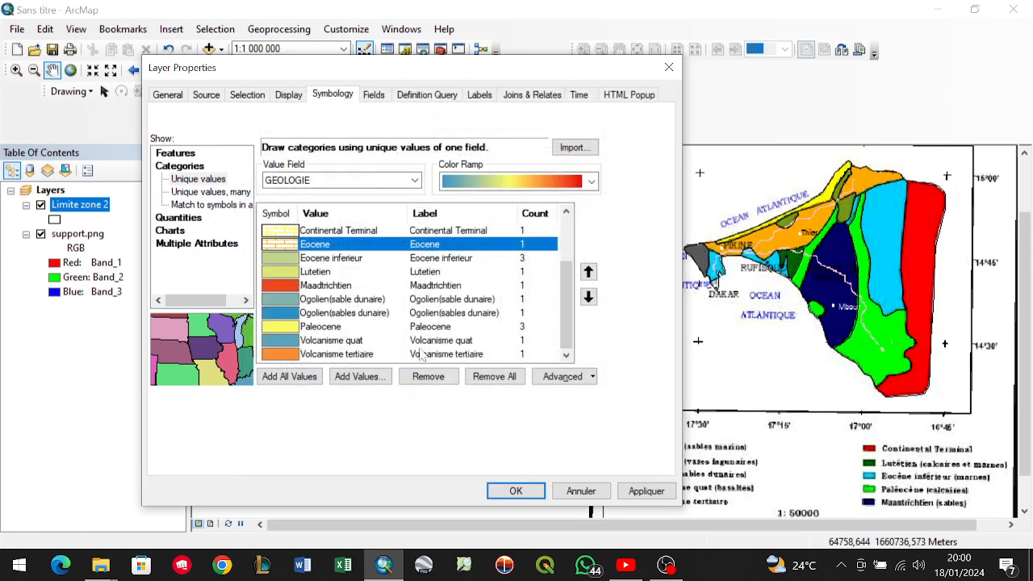
# Give the Eocene inferieur class the Geology 24K pattern 637 Silty Limestone with a dark blue fill colour.
pyautogui.doubleClick(289, 266)
pyautogui.scroll(-5, 348, 292)
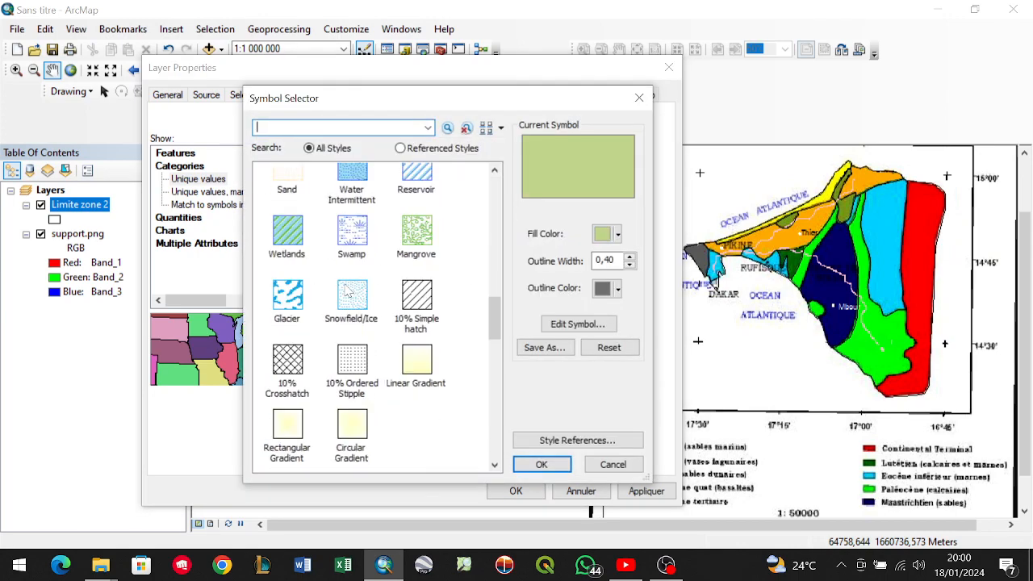
pyautogui.scroll(-8, 346, 290)
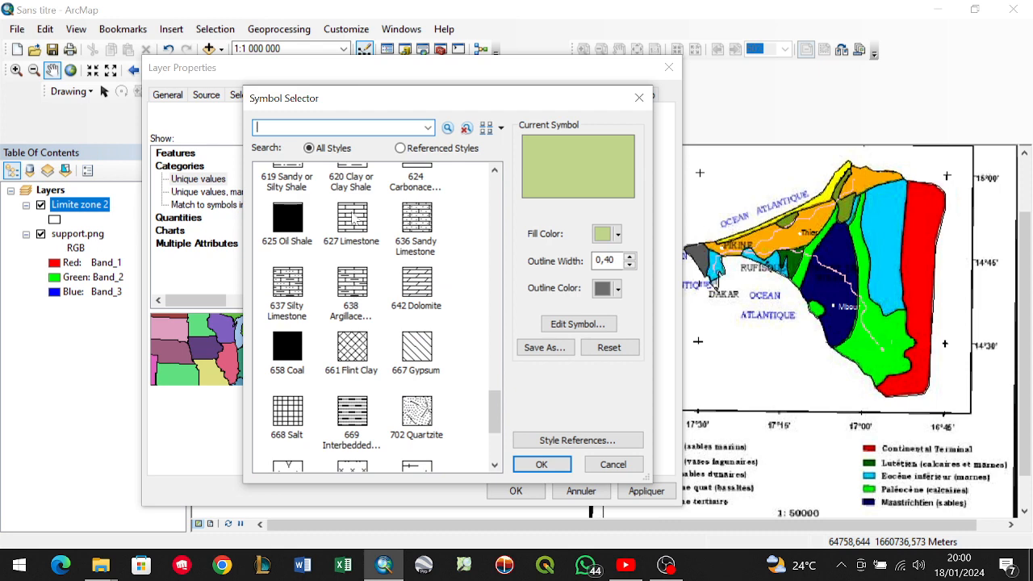
pyautogui.click(288, 283)
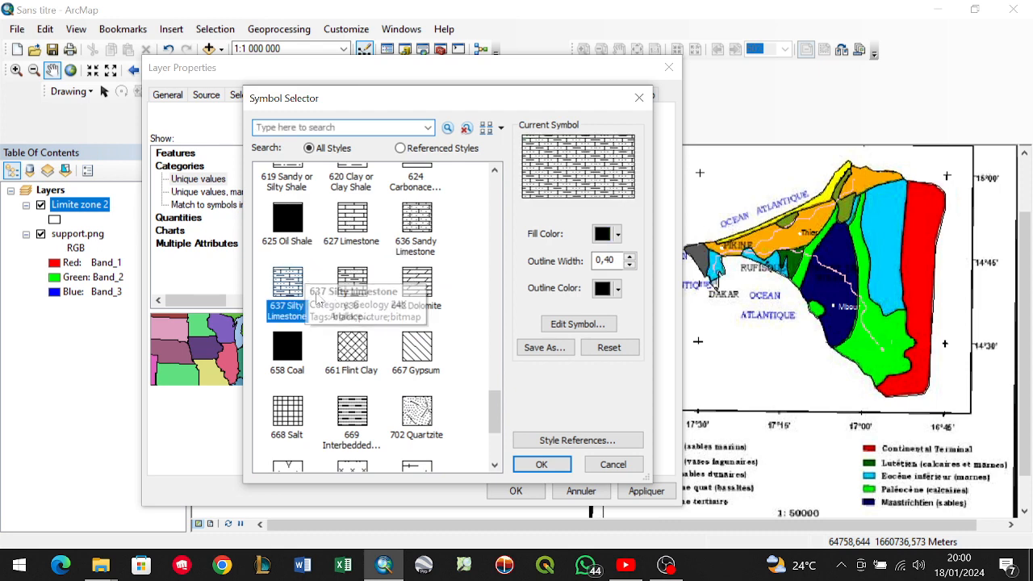
pyautogui.click(617, 234)
pyautogui.click(655, 320)
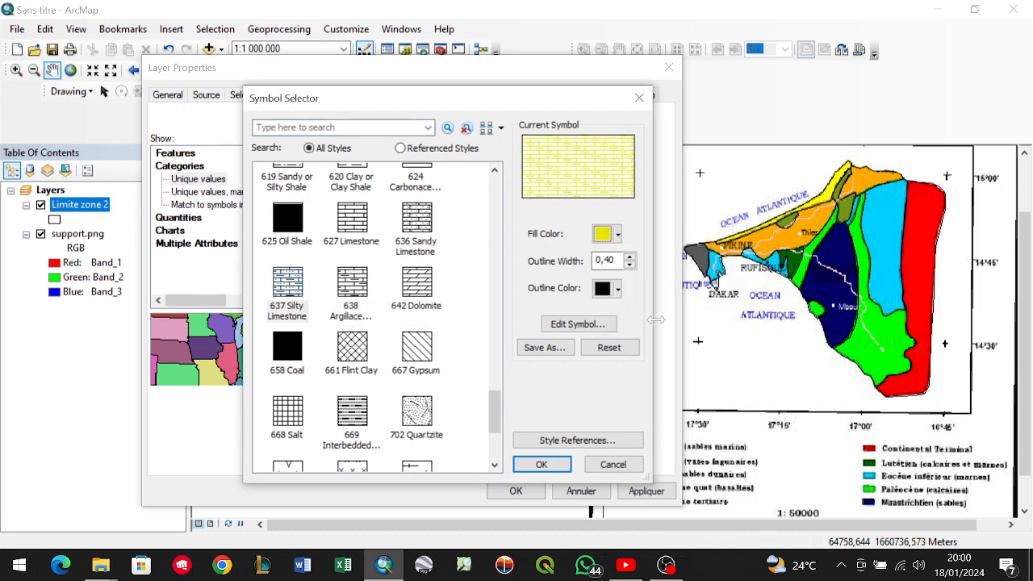
pyautogui.click(617, 234)
pyautogui.click(718, 355)
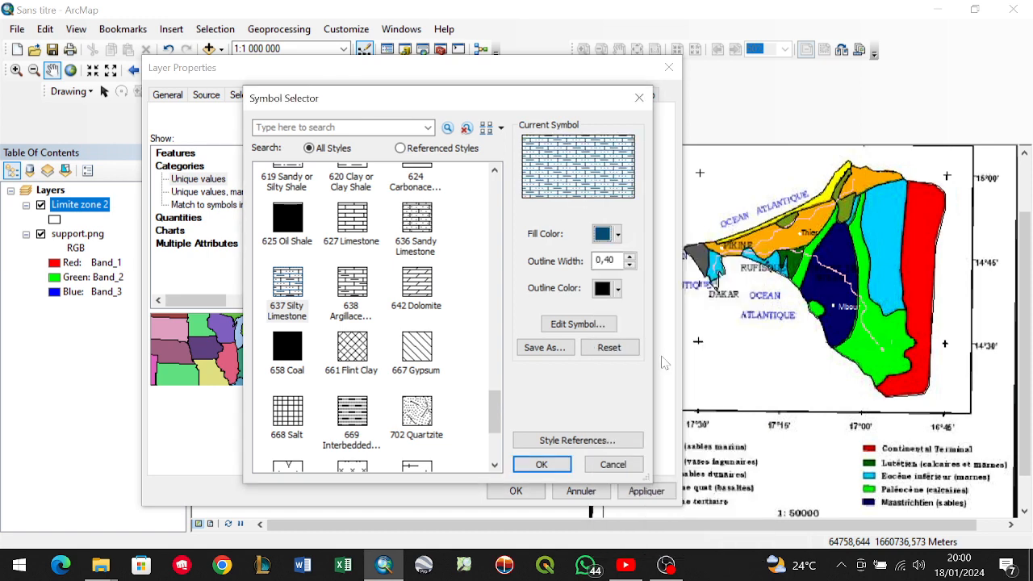
pyautogui.click(540, 463)
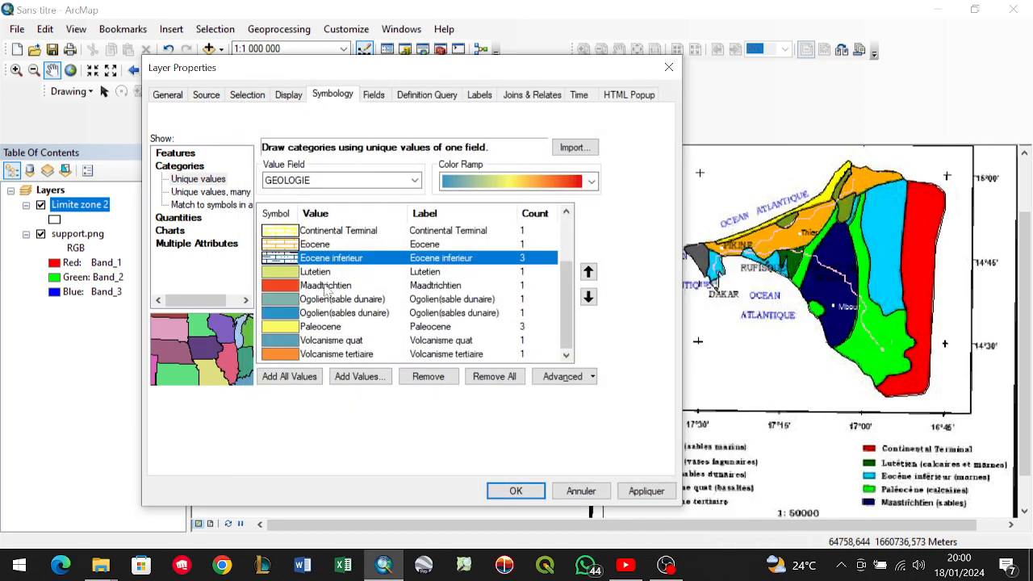
pyautogui.scroll(2, 325, 290)
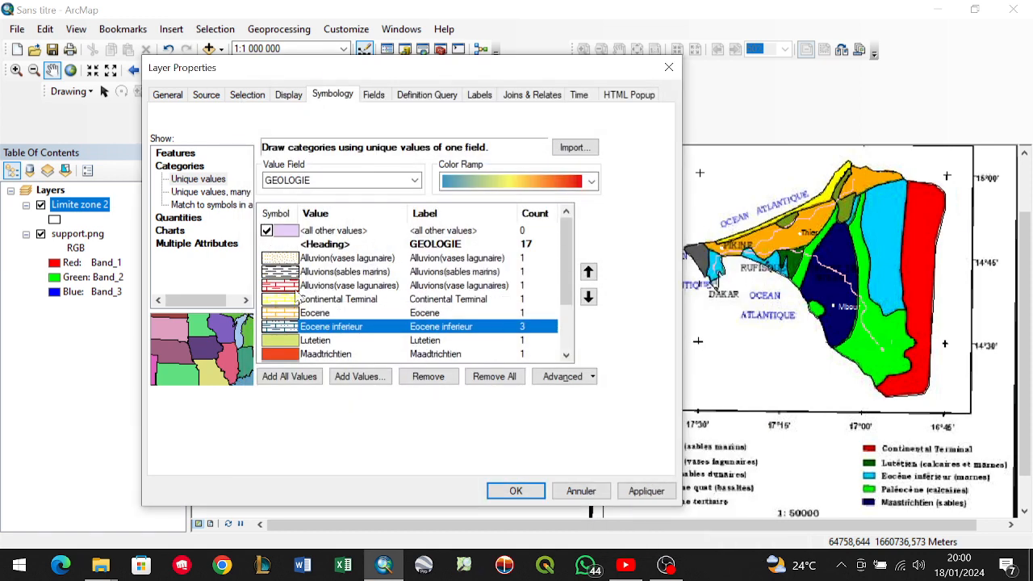
# Give the Lutetien class the Geology 24K pattern 642 Dolomite.
pyautogui.scroll(-1, 302, 323)
pyautogui.scroll(1, 298, 285)
pyautogui.scroll(-1, 290, 314)
pyautogui.click(288, 302)
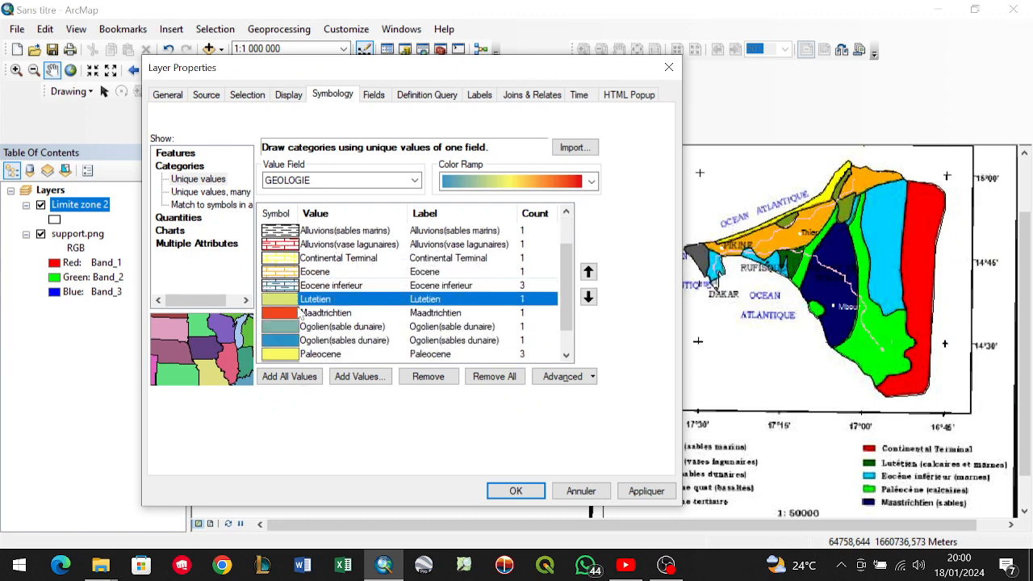
pyautogui.doubleClick(284, 303)
pyautogui.scroll(-15, 366, 363)
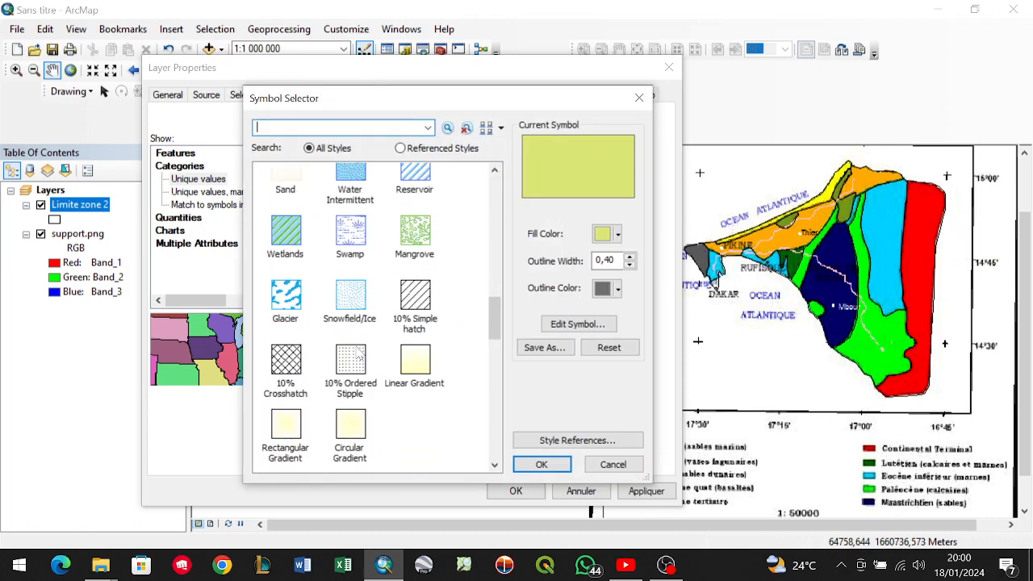
pyautogui.scroll(-3, 367, 364)
pyautogui.click(414, 282)
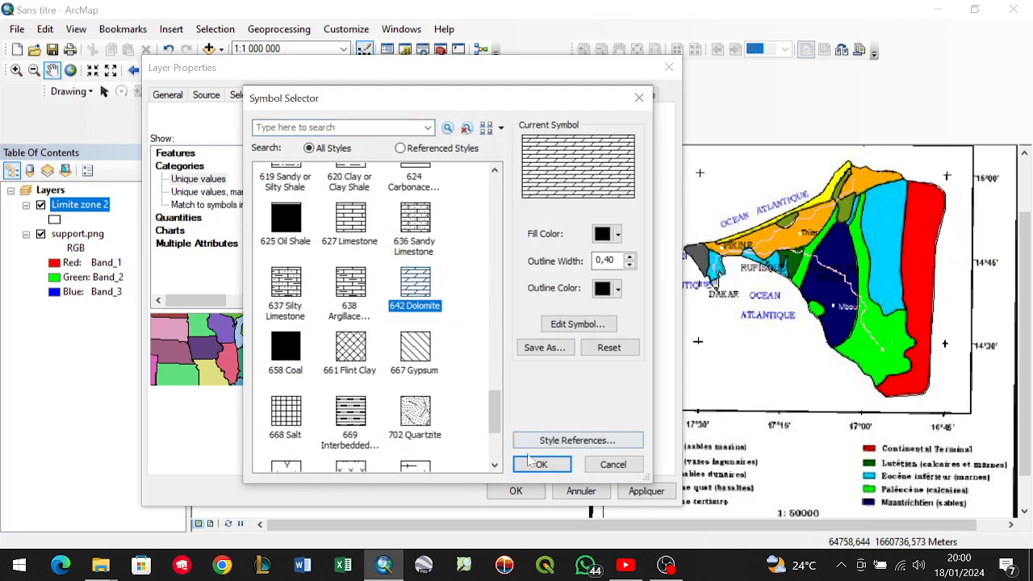
pyautogui.click(541, 464)
# Give the Maadtrichien class the Geology 24K pattern 607 Sand with a dark red fill colour.
pyautogui.doubleClick(280, 312)
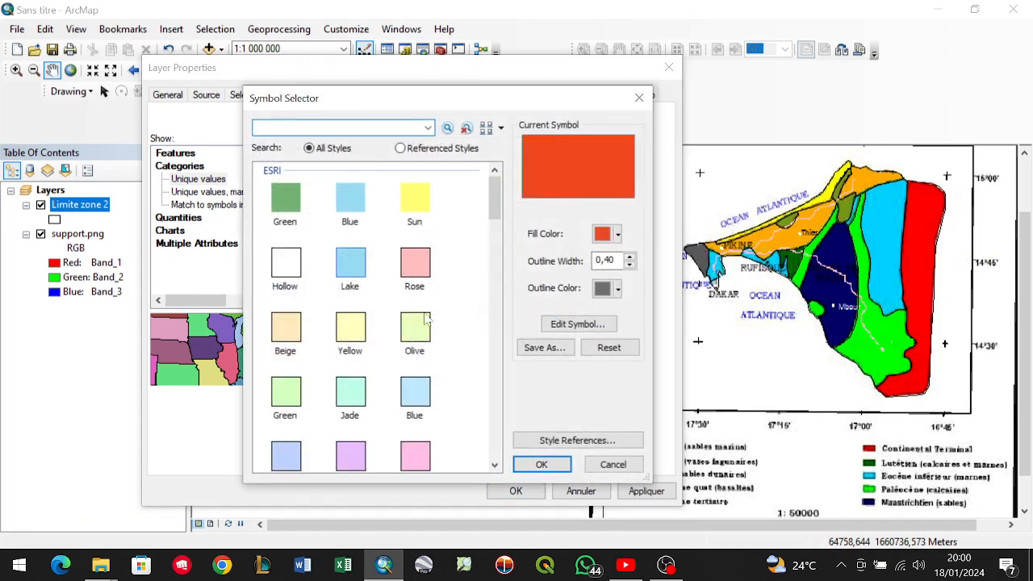
pyautogui.scroll(-10, 375, 325)
pyautogui.scroll(-10, 375, 325)
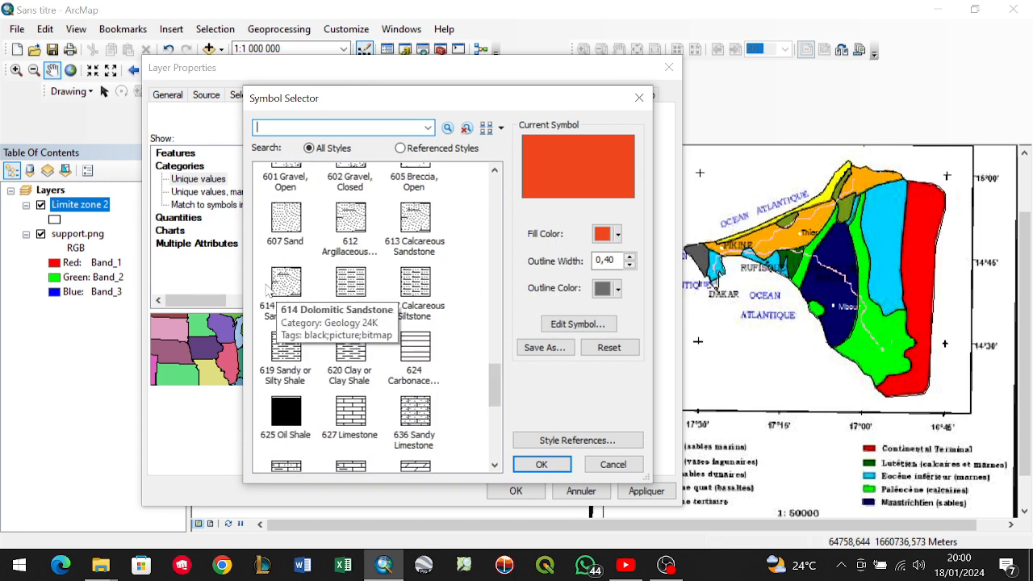
pyautogui.click(288, 234)
pyautogui.click(618, 234)
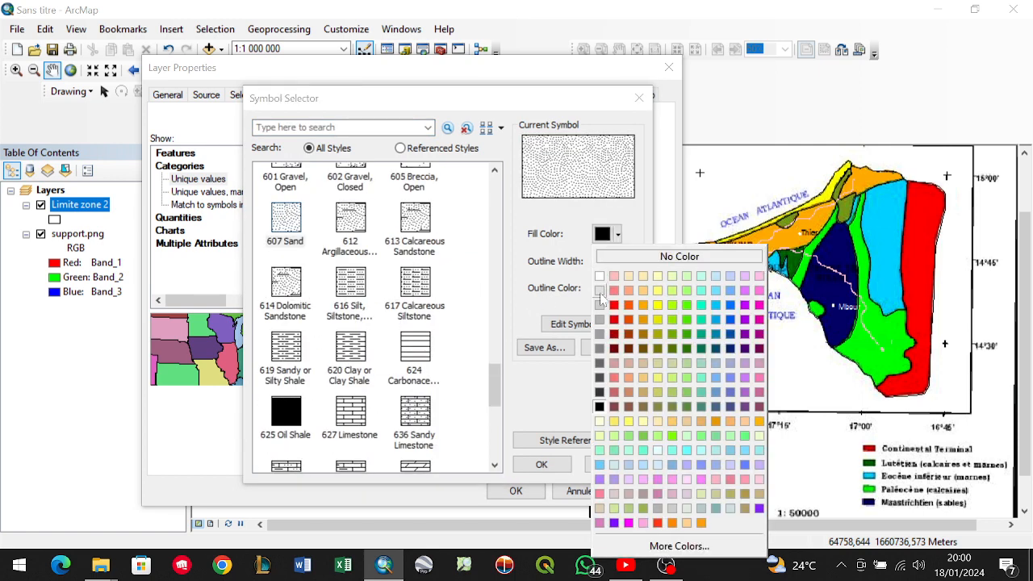
pyautogui.click(614, 335)
pyautogui.click(542, 465)
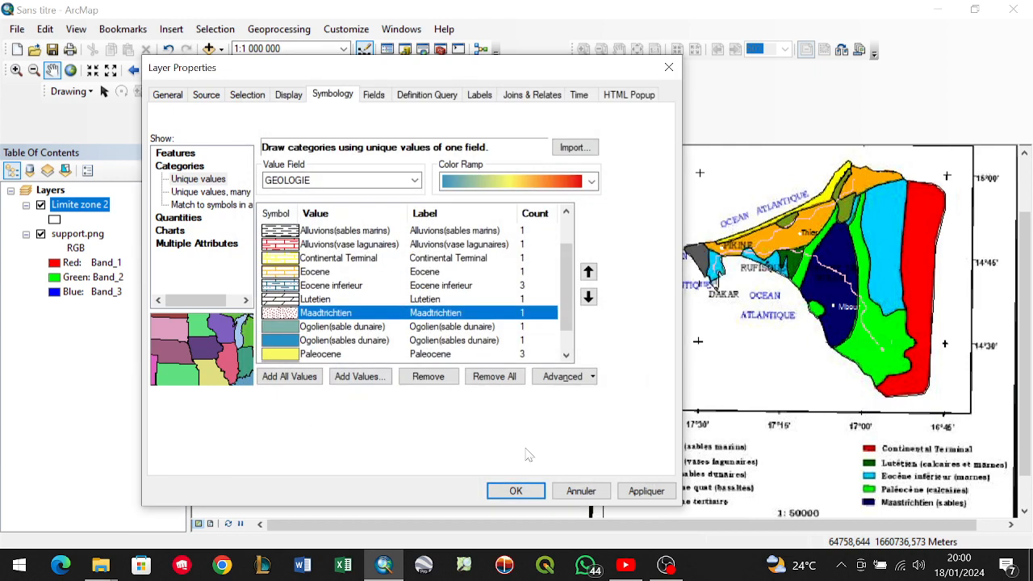
# Give the Ogolien(sable dunaire) class the Geology 24K pattern 638 Argillaceous Limestone.
pyautogui.doubleClick(279, 326)
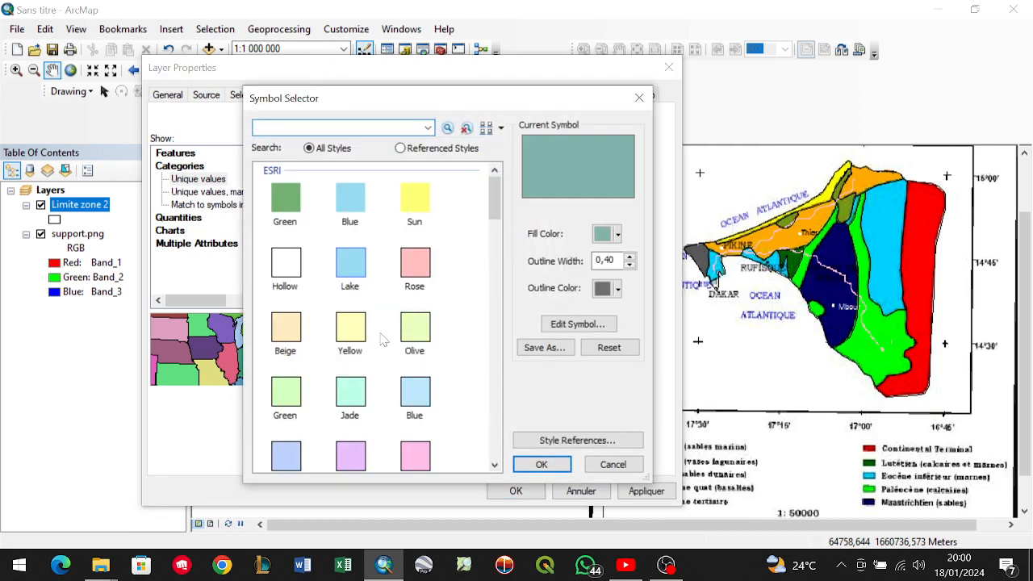
pyautogui.scroll(-15, 383, 340)
pyautogui.click(355, 381)
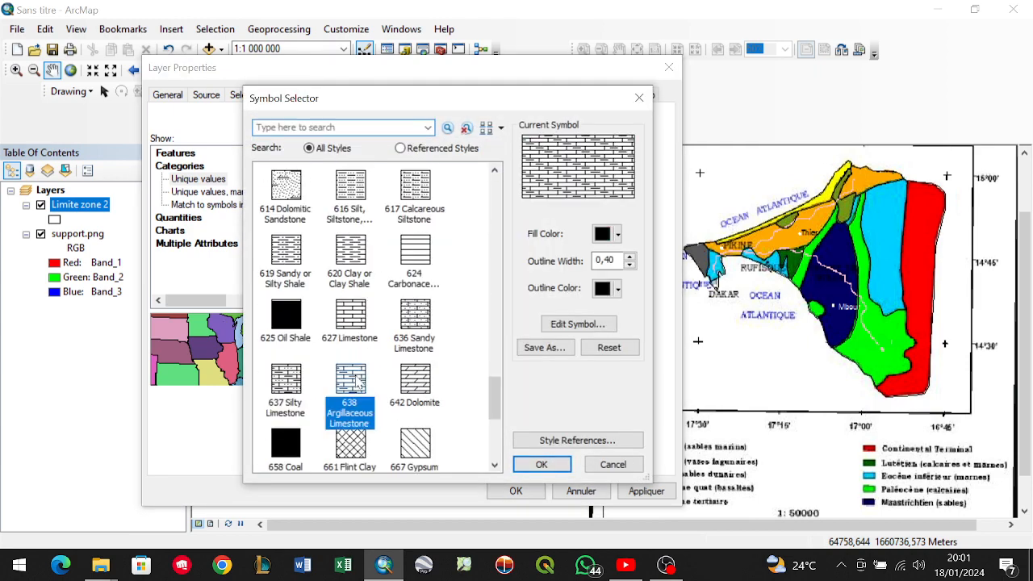
pyautogui.click(541, 465)
# Give the Ogolien(sables dunaire) class the Geology 24K pattern 616 Silt, Siltstone, or Silty Shale with a yellow fill colour.
pyautogui.doubleClick(288, 342)
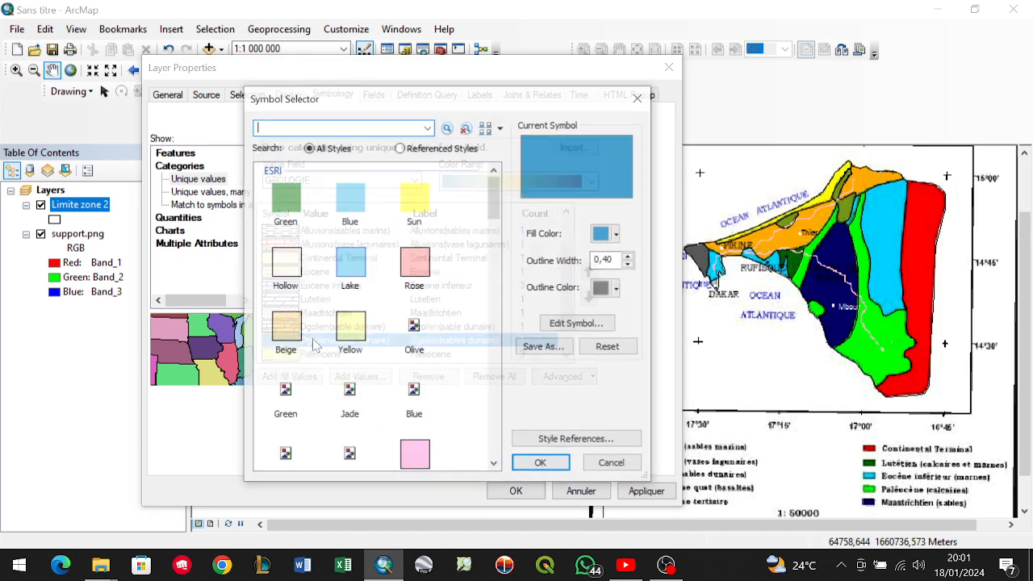
pyautogui.scroll(-12, 383, 355)
pyautogui.click(352, 381)
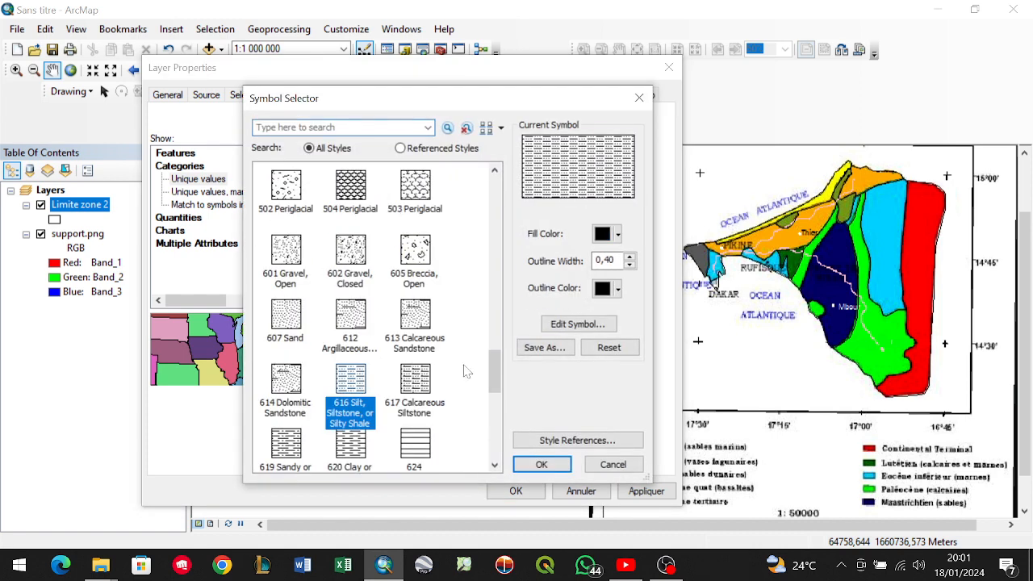
pyautogui.click(612, 234)
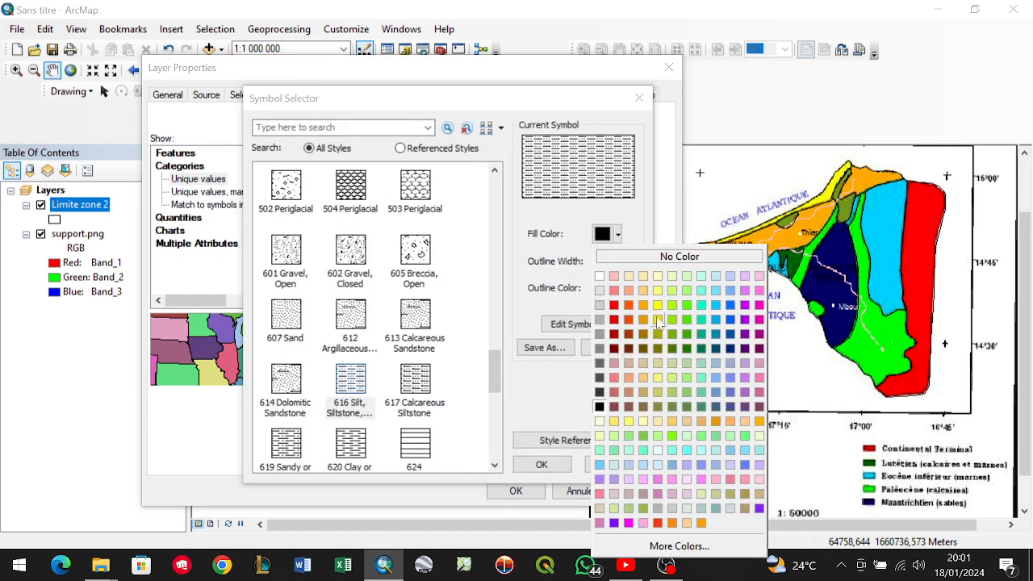
pyautogui.click(658, 321)
pyautogui.click(541, 465)
# Give the Paleocene class the Geology 24K pattern 620 Clay or Clay Shale.
pyautogui.click(296, 355)
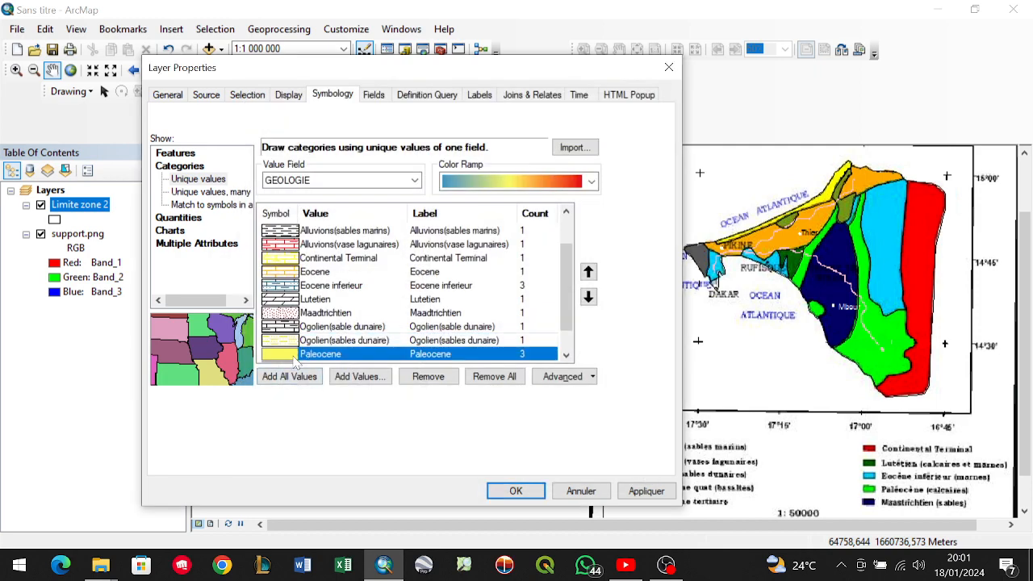
pyautogui.doubleClick(290, 356)
pyautogui.scroll(-10, 401, 364)
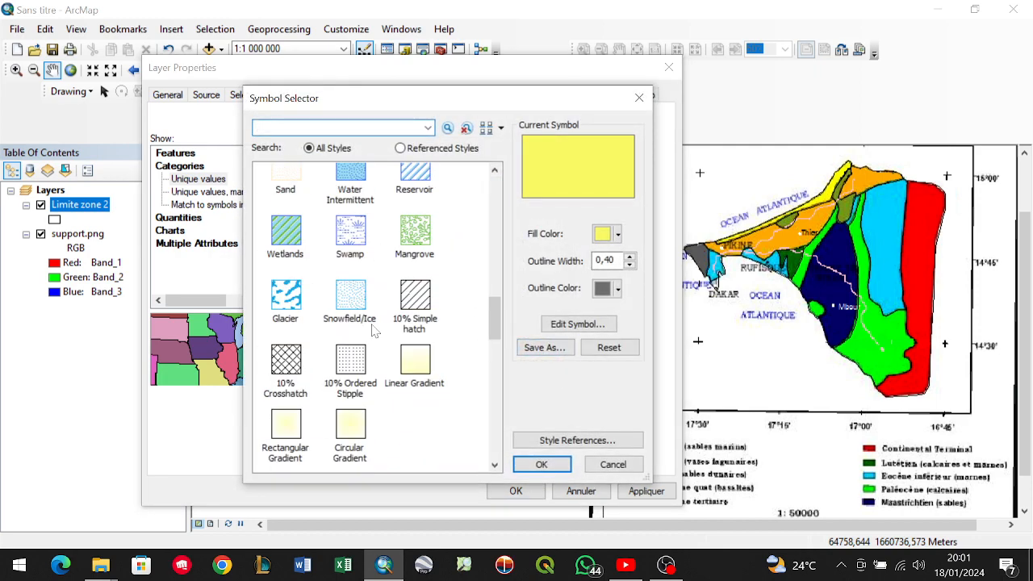
pyautogui.scroll(-10, 374, 331)
pyautogui.click(349, 349)
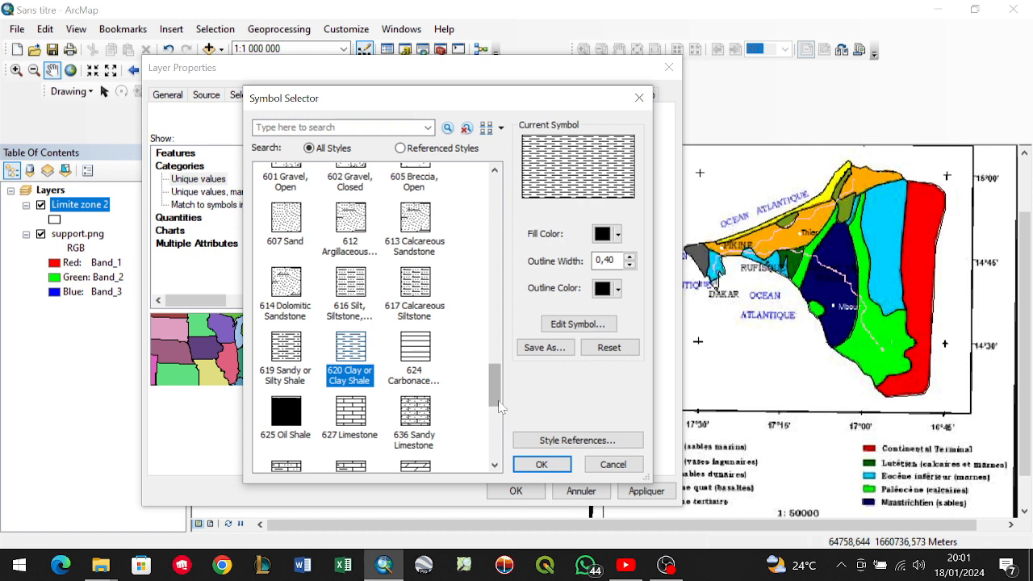
pyautogui.click(542, 464)
# Give the Volcanisme quat class the Geology 24K pattern 317 Igneous with a medium grey fill colour.
pyautogui.scroll(-1, 386, 251)
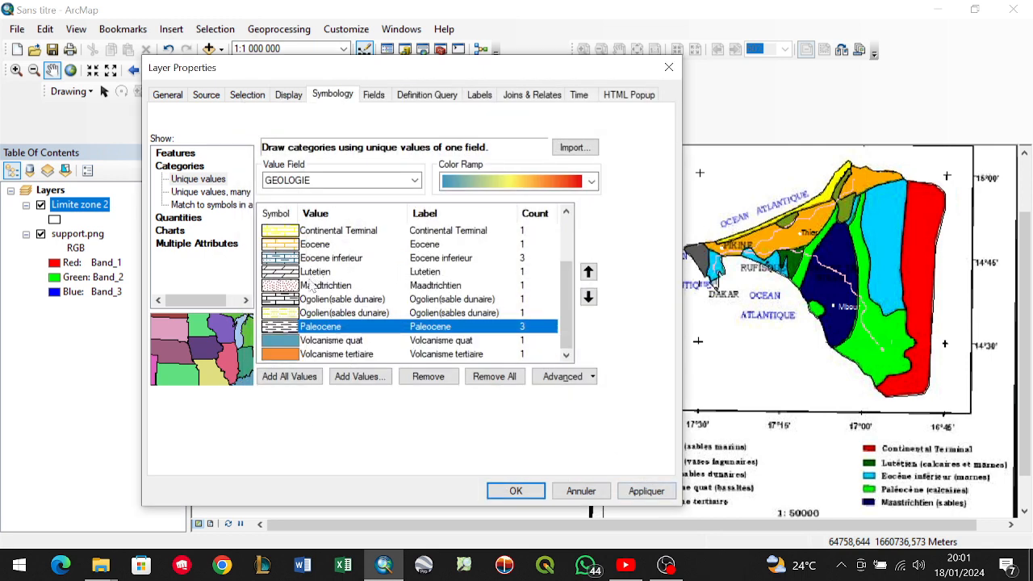
pyautogui.doubleClick(280, 340)
pyautogui.scroll(-10, 392, 321)
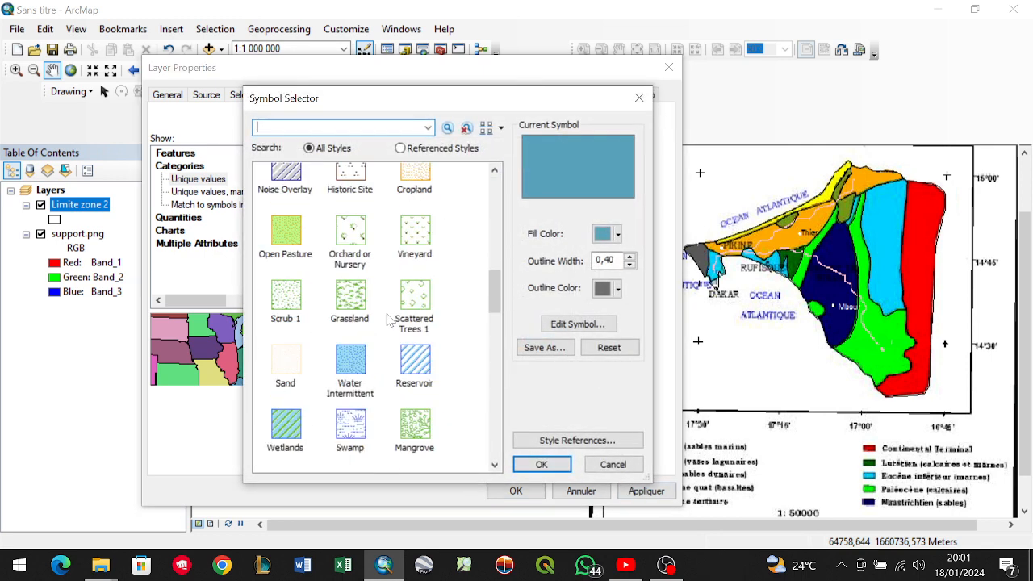
pyautogui.scroll(-5, 391, 320)
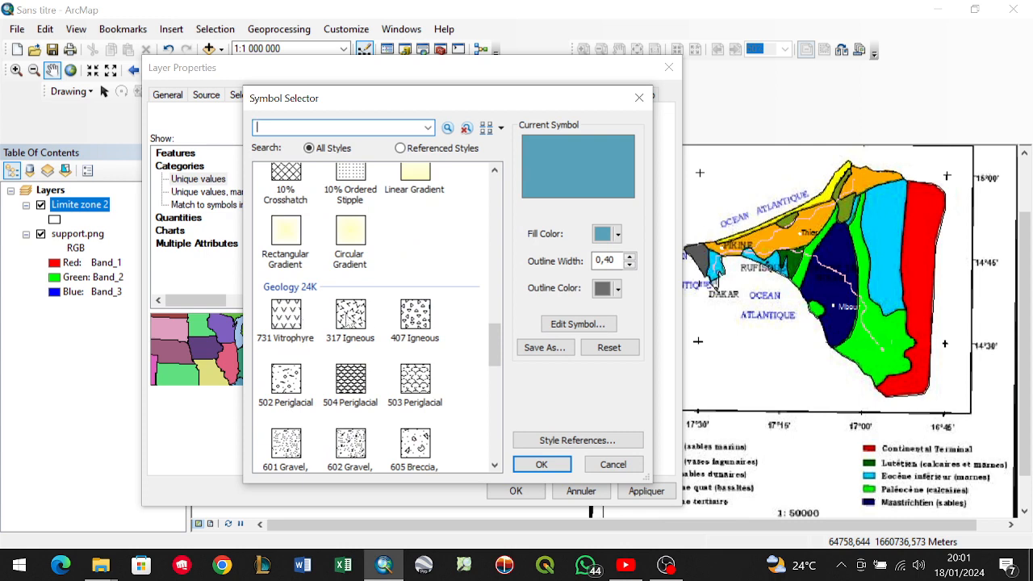
pyautogui.click(350, 316)
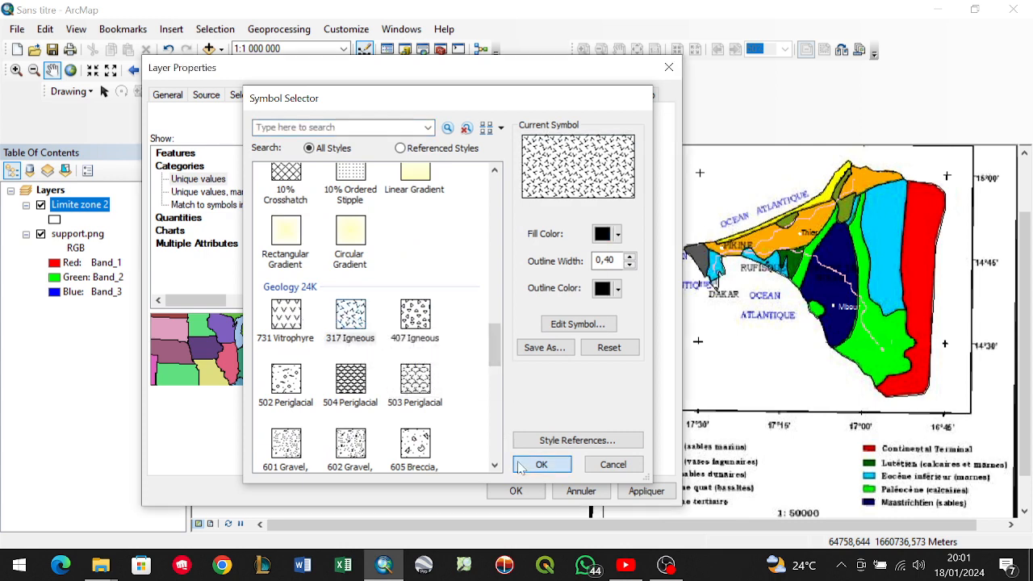
pyautogui.click(521, 468)
pyautogui.doubleClick(286, 343)
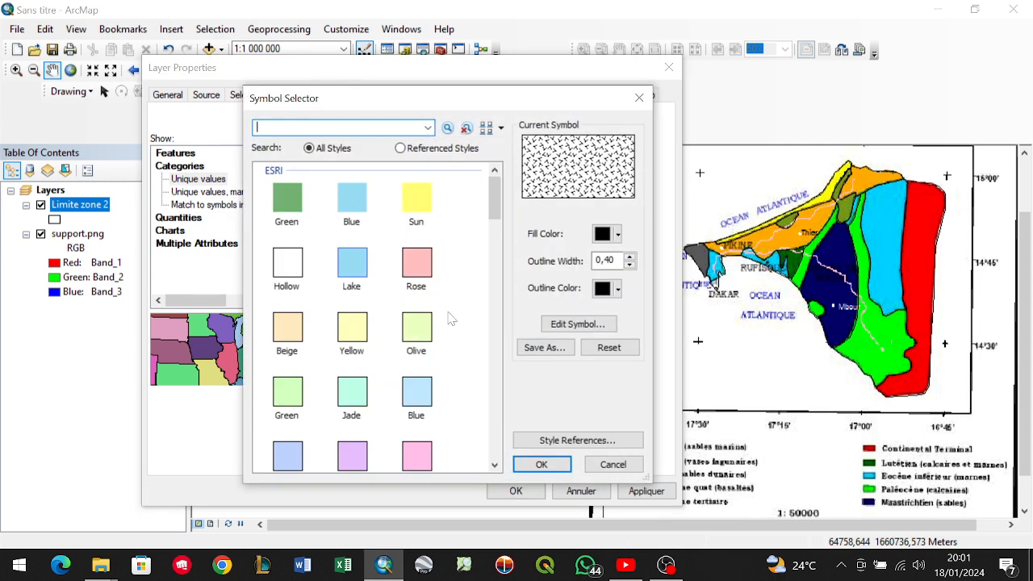
pyautogui.click(616, 234)
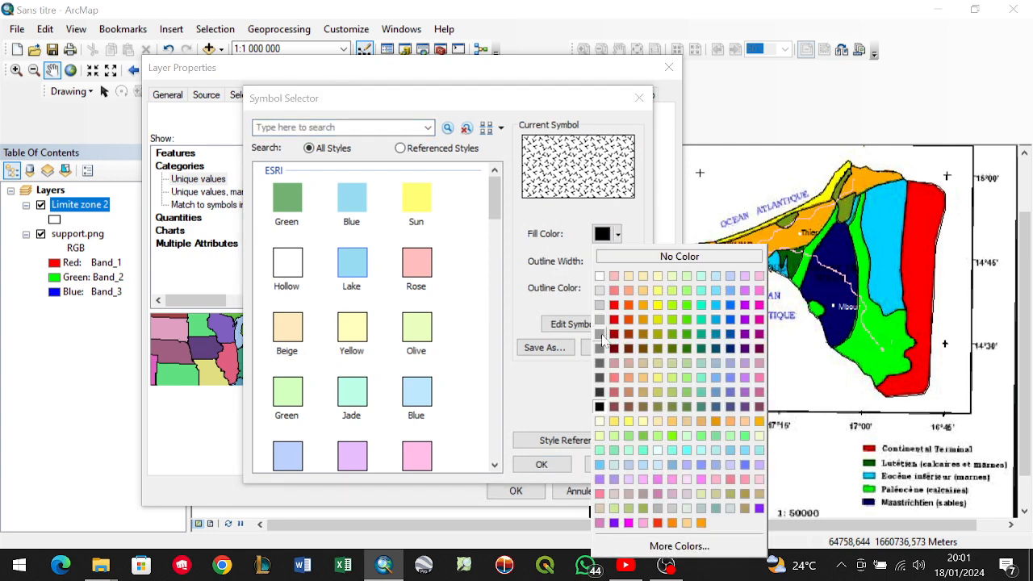
pyautogui.click(600, 349)
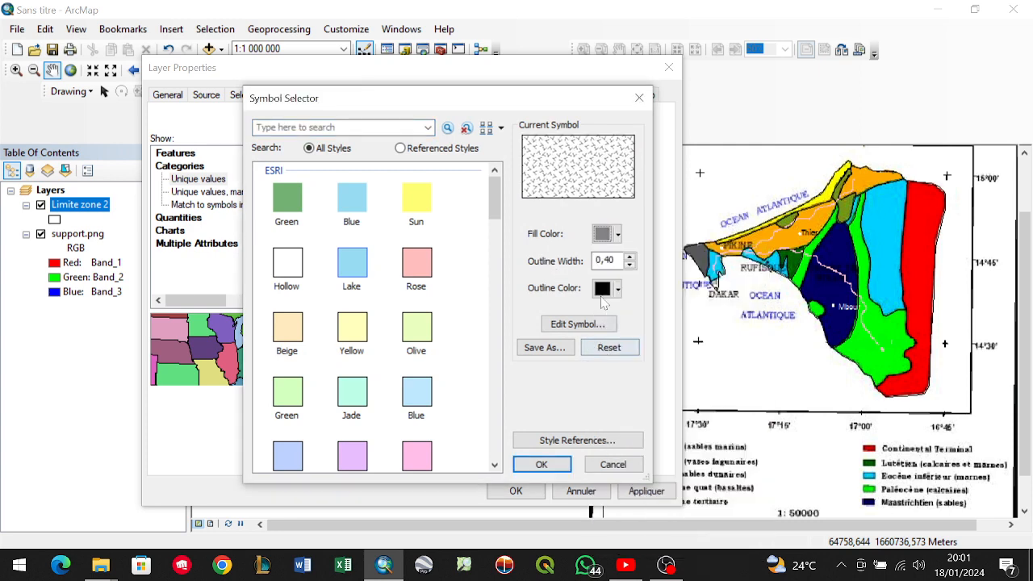
pyautogui.click(541, 464)
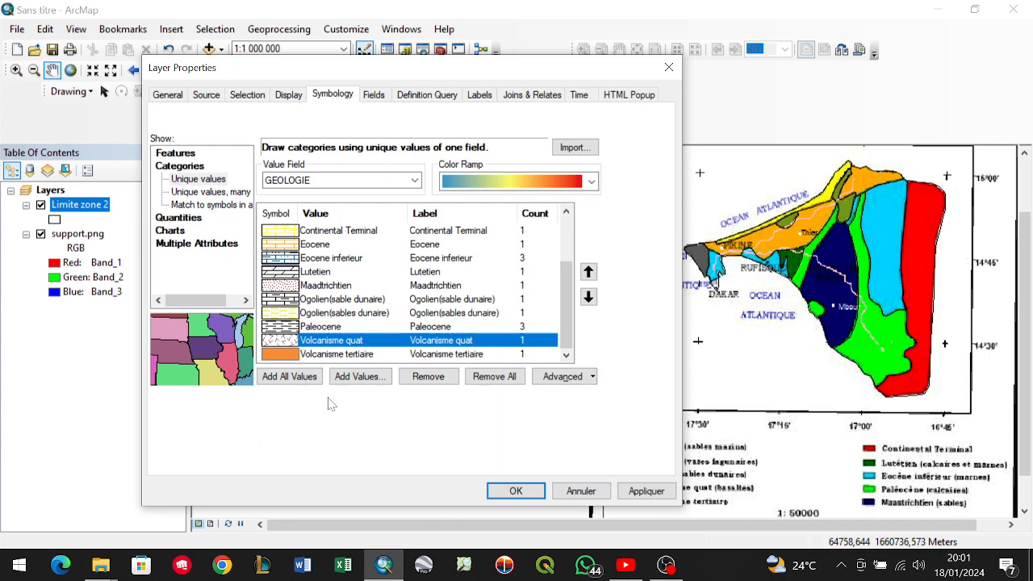
# Give the Volcanisme tertiaire class the Geology 24K pattern 317 Igneous with a light grey fill colour.
pyautogui.doubleClick(282, 355)
pyautogui.scroll(-15, 343, 368)
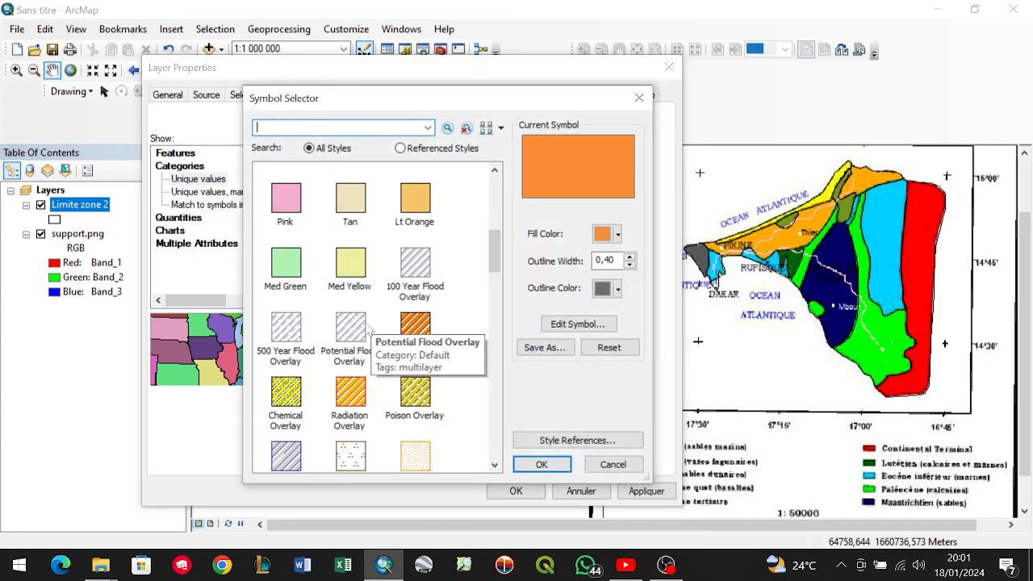
pyautogui.click(353, 234)
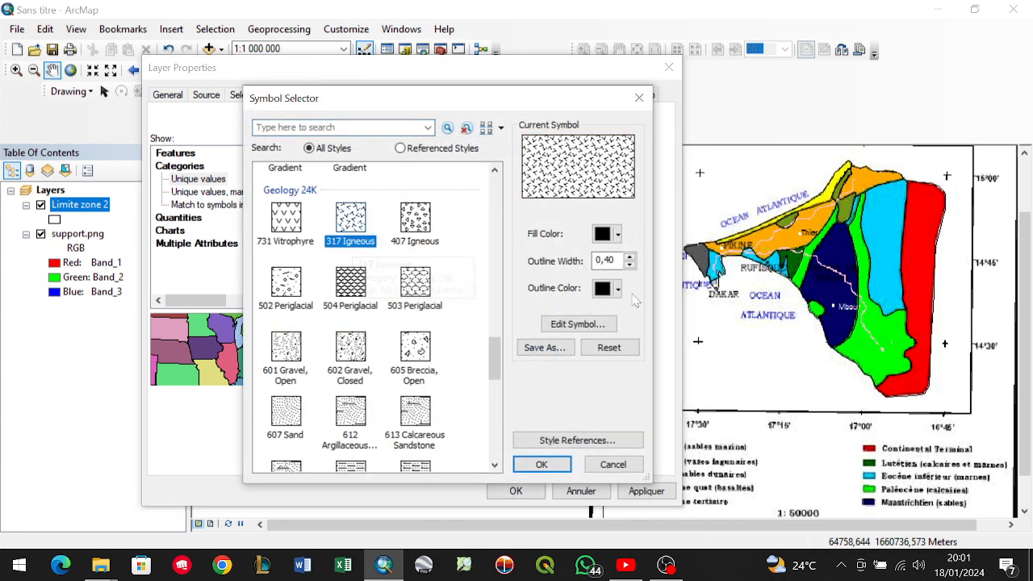
pyautogui.click(618, 234)
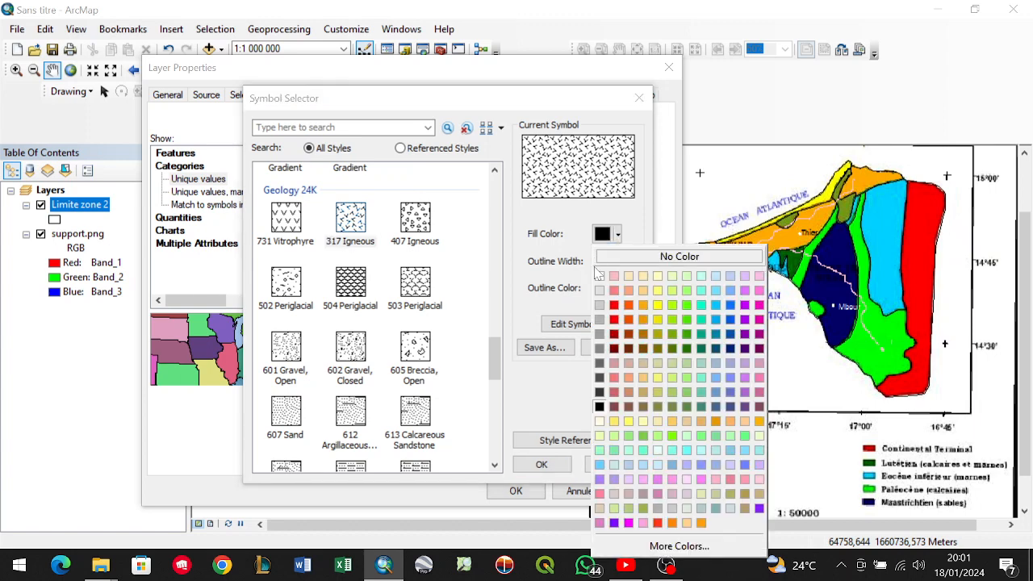
pyautogui.click(601, 307)
pyautogui.click(566, 463)
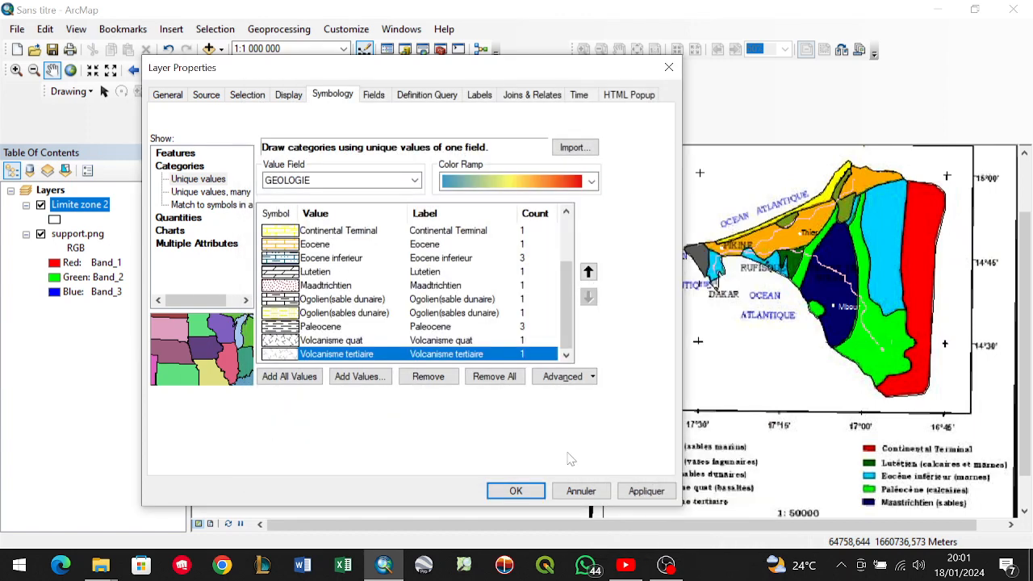
# Apply the GEOLOGIE unique-value symbology to the Limite zone 2 layer and close its properties.
pyautogui.scroll(2, 338, 272)
pyautogui.scroll(-2, 450, 352)
pyautogui.click(629, 491)
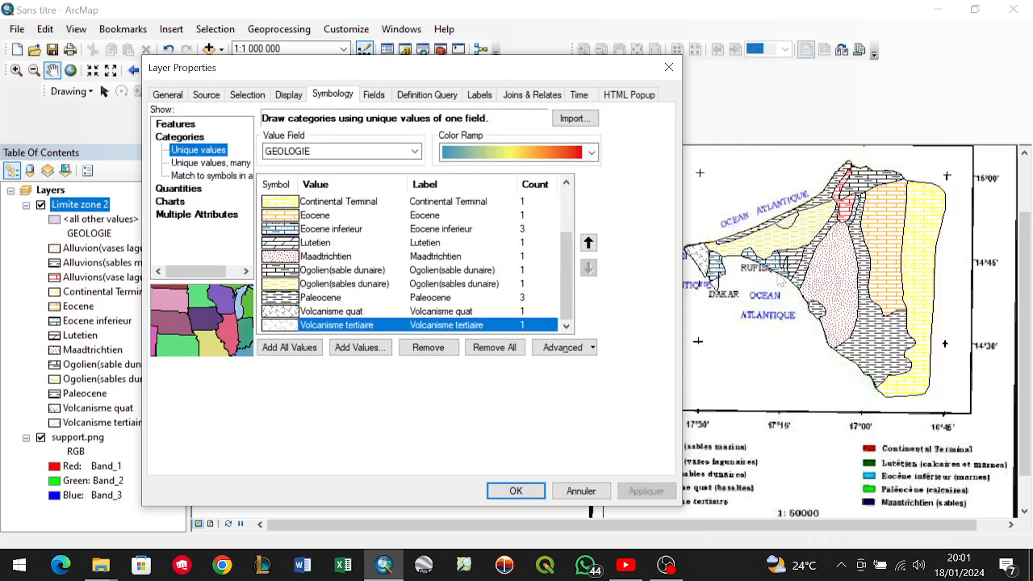
pyautogui.click(520, 491)
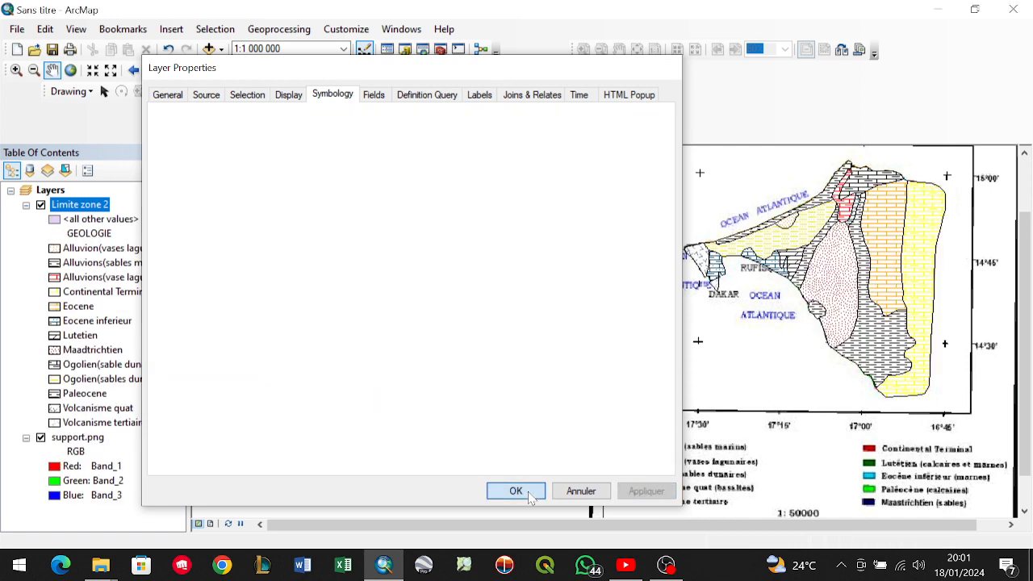
# Examine the symbolized zones against the support.png legend, including the volcanic and Eocene patterns near Dakar.
pyautogui.moveTo(802, 355); pyautogui.dragTo(563, 367)
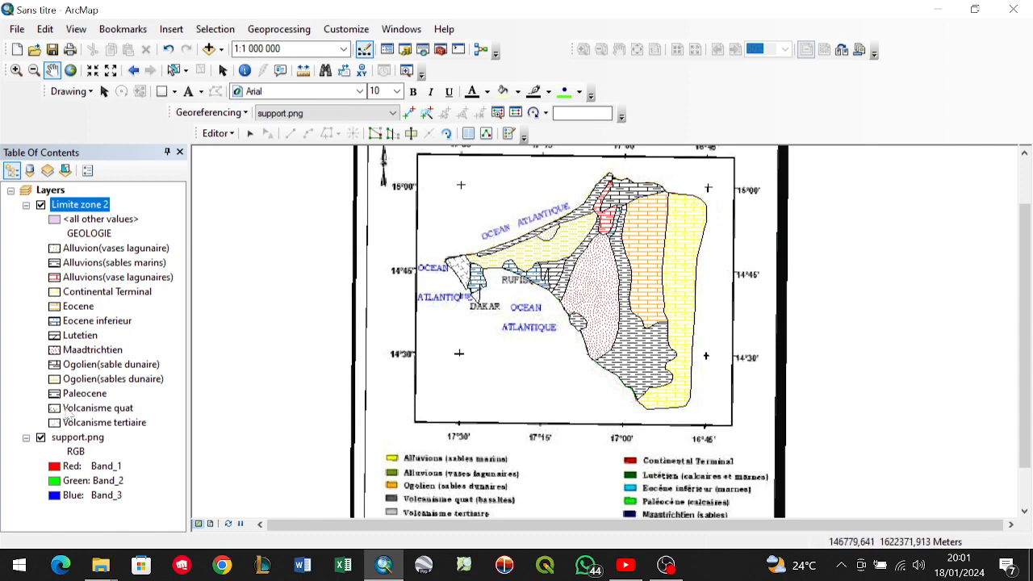
pyautogui.scroll(-2, 556, 423)
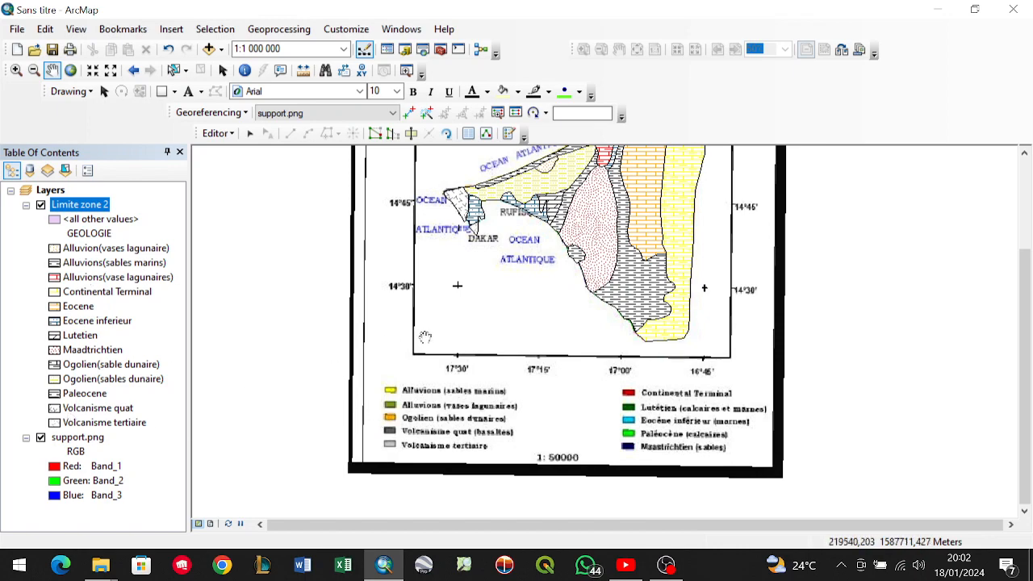
pyautogui.scroll(-5, 459, 202)
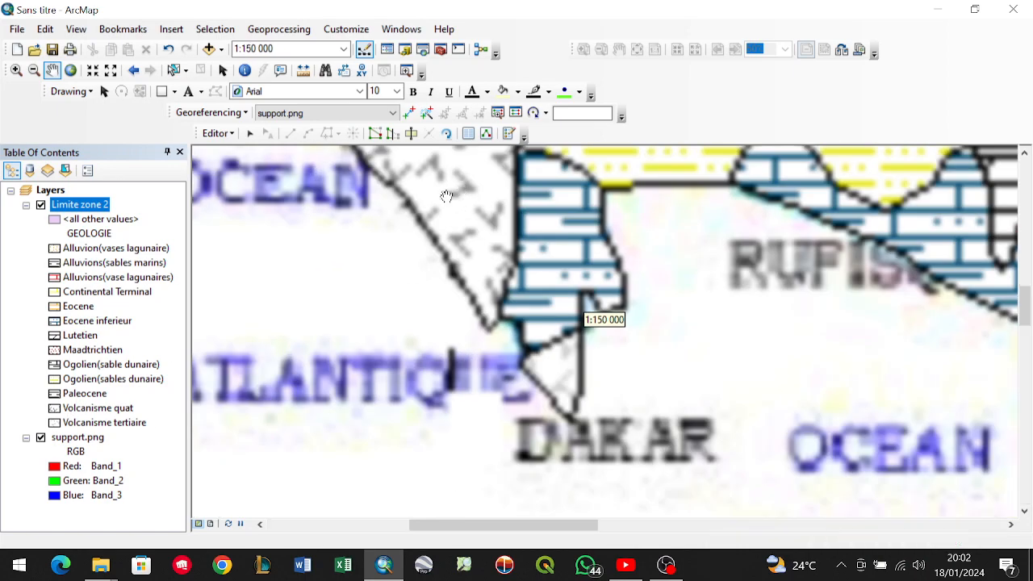
pyautogui.moveTo(457, 196); pyautogui.dragTo(476, 290)
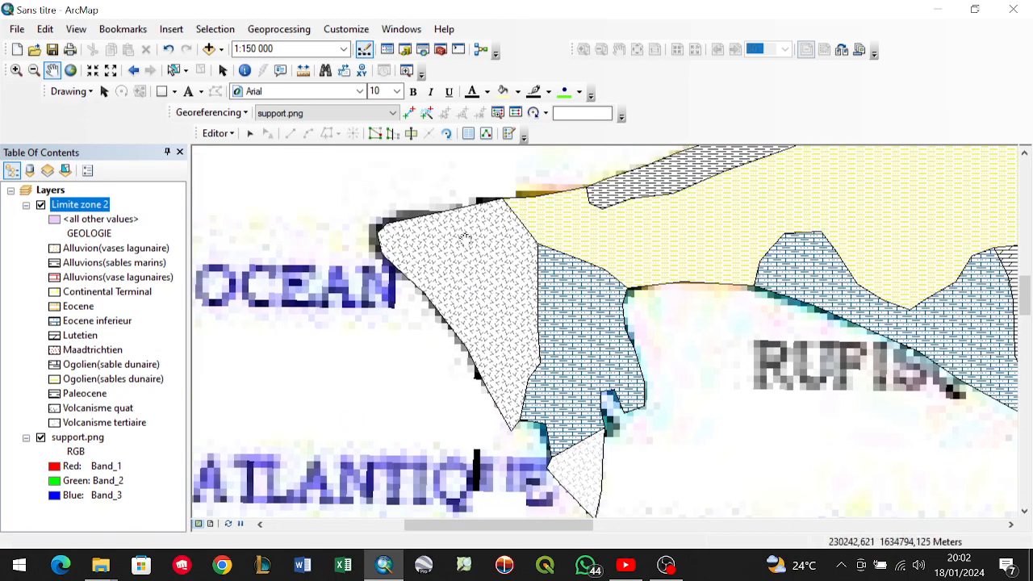
pyautogui.scroll(4, 459, 267)
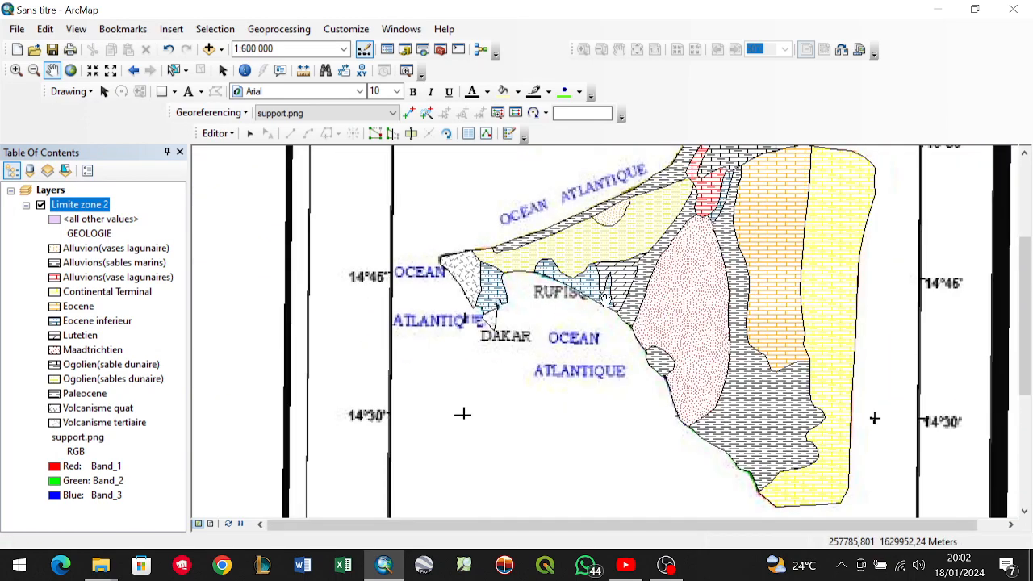
pyautogui.scroll(2, 488, 318)
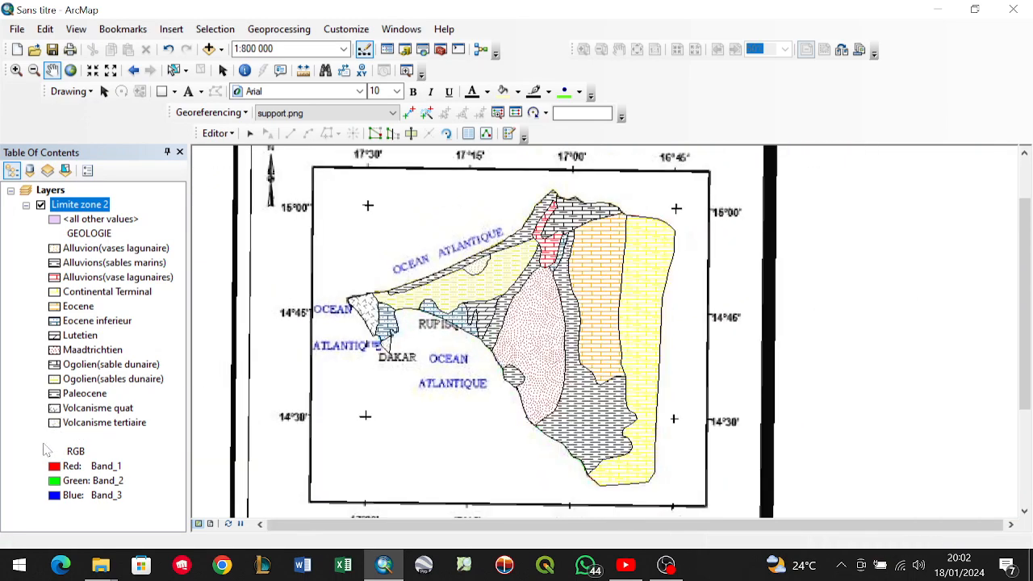
# Hide the support.png raster so only the symbolized Limite zone 2 polygons are displayed, and inspect the resulting geological map.
pyautogui.click(41, 436)
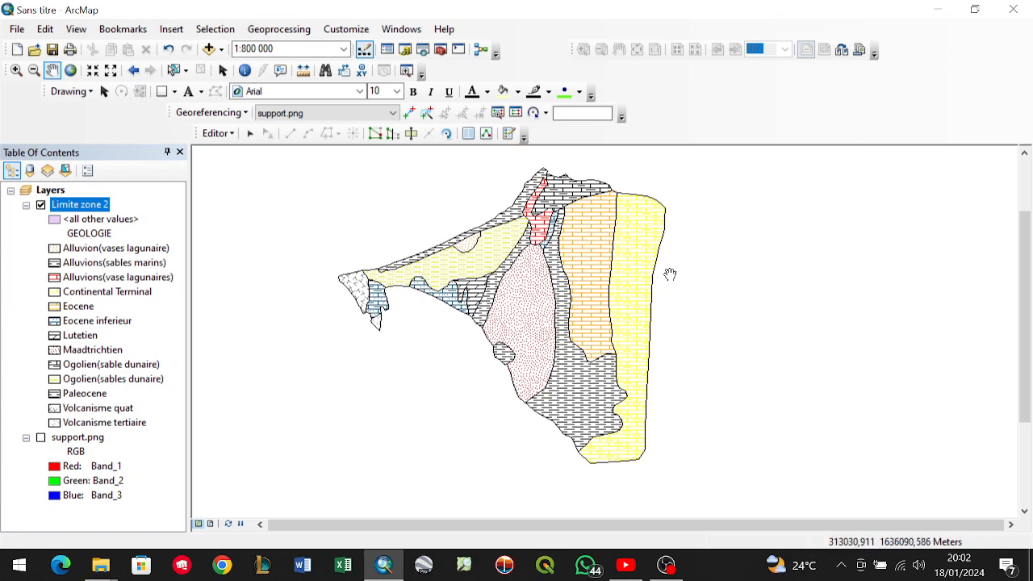
pyautogui.scroll(-2, 602, 284)
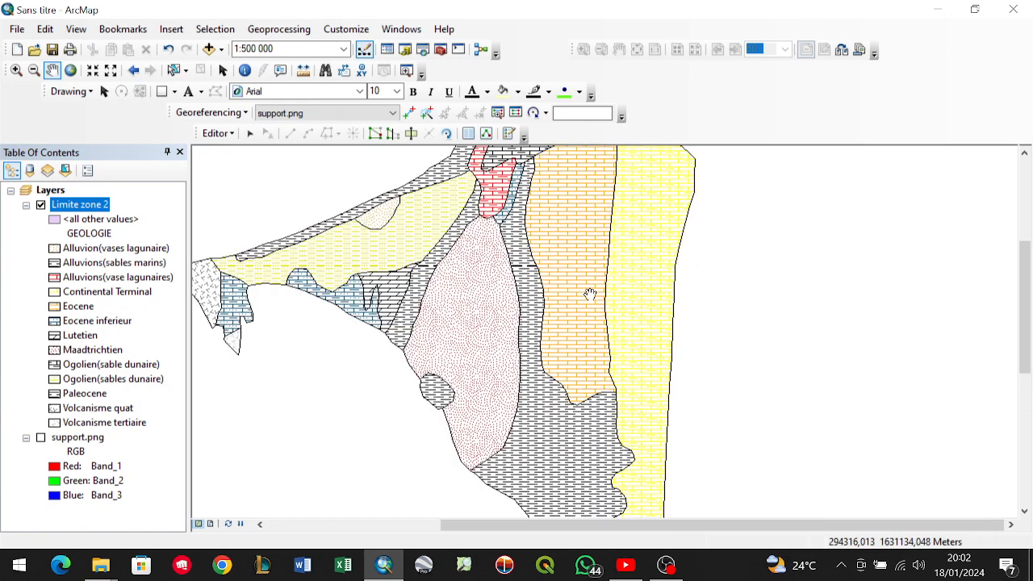
pyautogui.moveTo(556, 302); pyautogui.dragTo(611, 359)
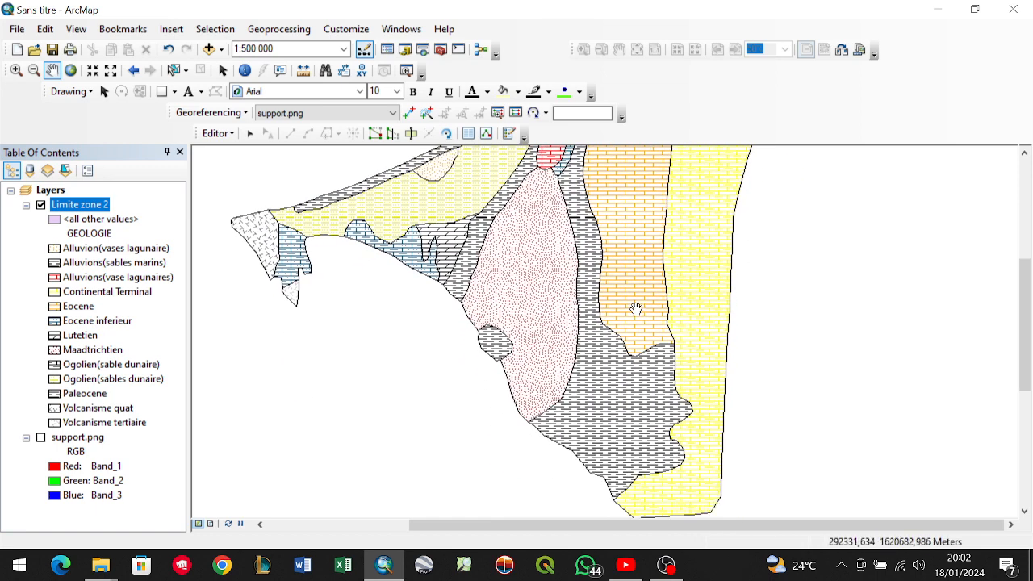
pyautogui.scroll(-1, 634, 300)
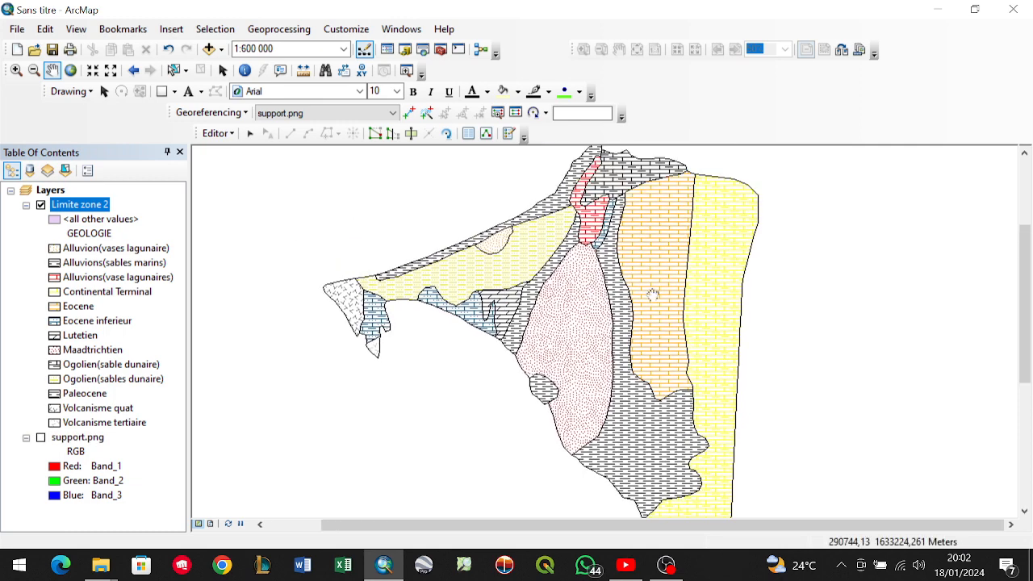
pyautogui.scroll(-1, 656, 293)
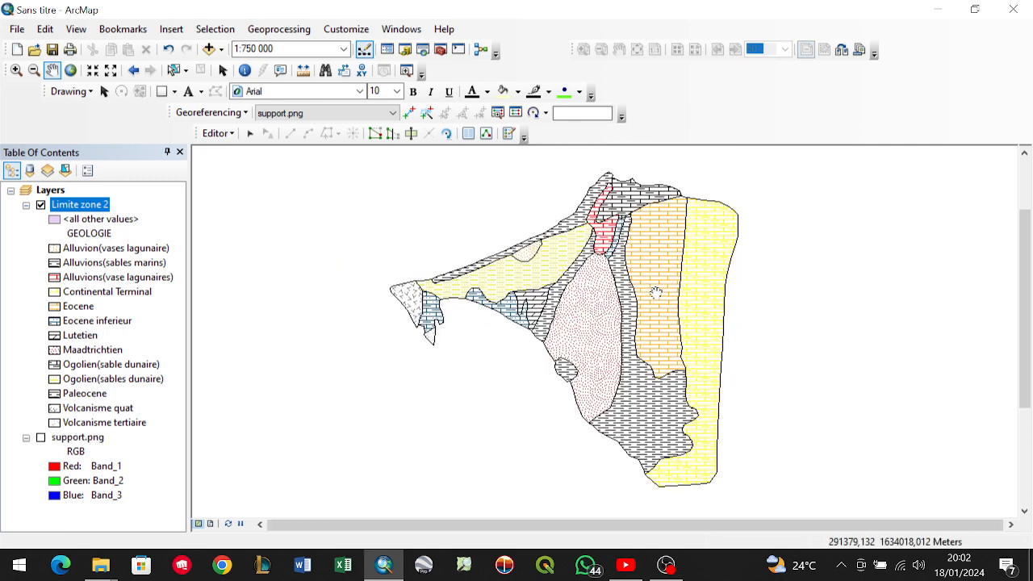
pyautogui.moveTo(658, 334); pyautogui.dragTo(639, 300)
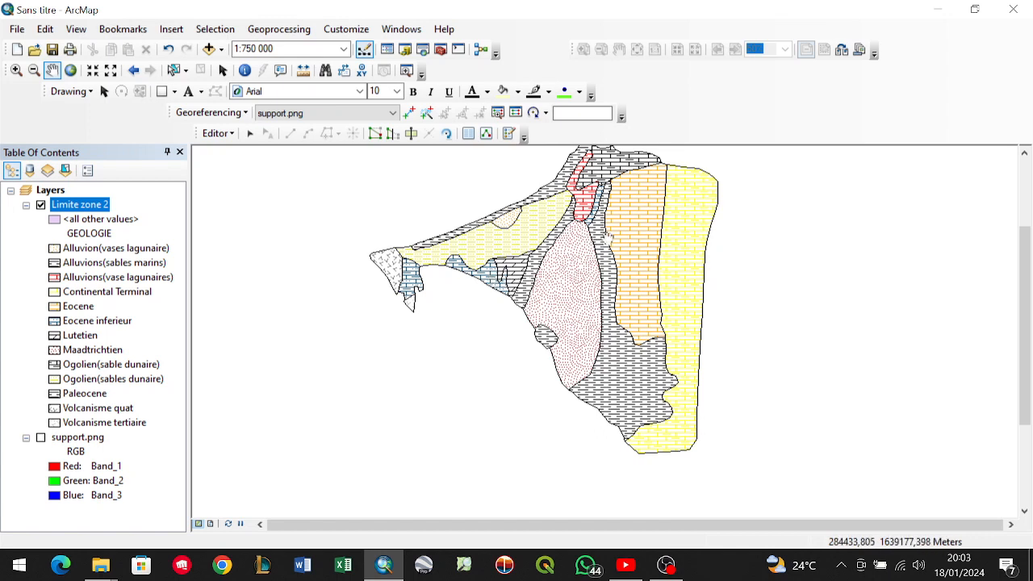
pyautogui.moveTo(676, 247); pyautogui.dragTo(628, 285)
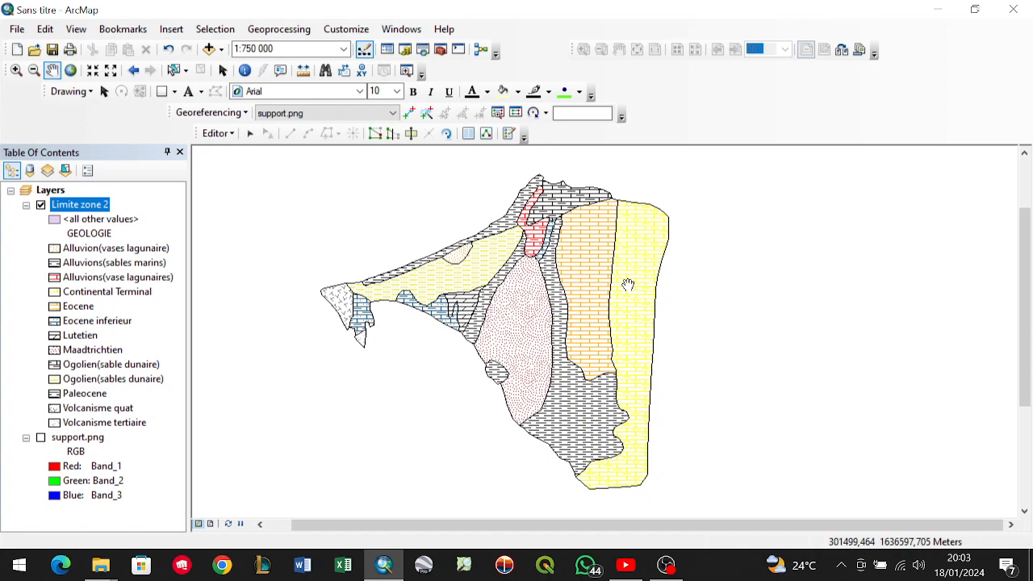
pyautogui.click(674, 566)
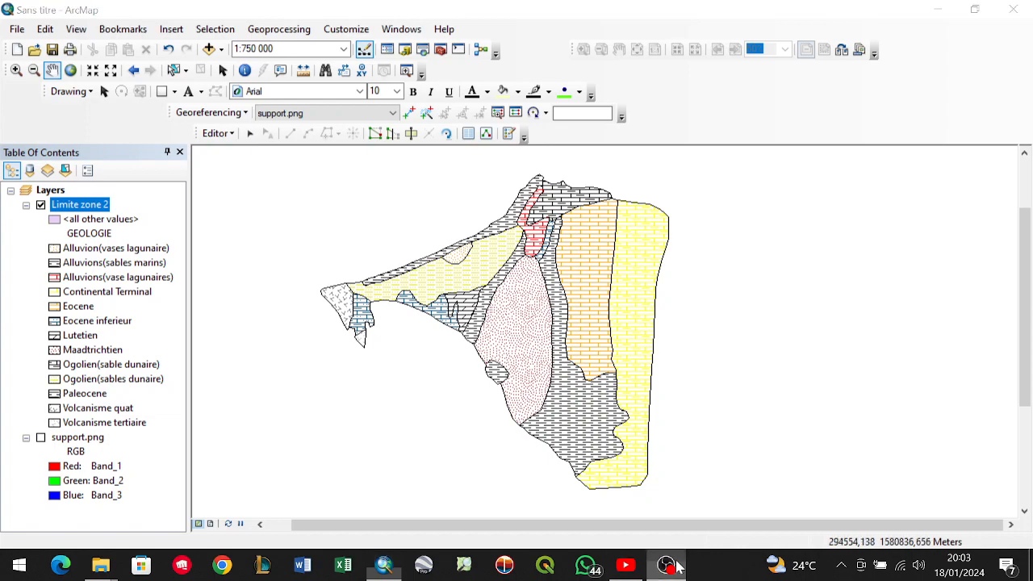